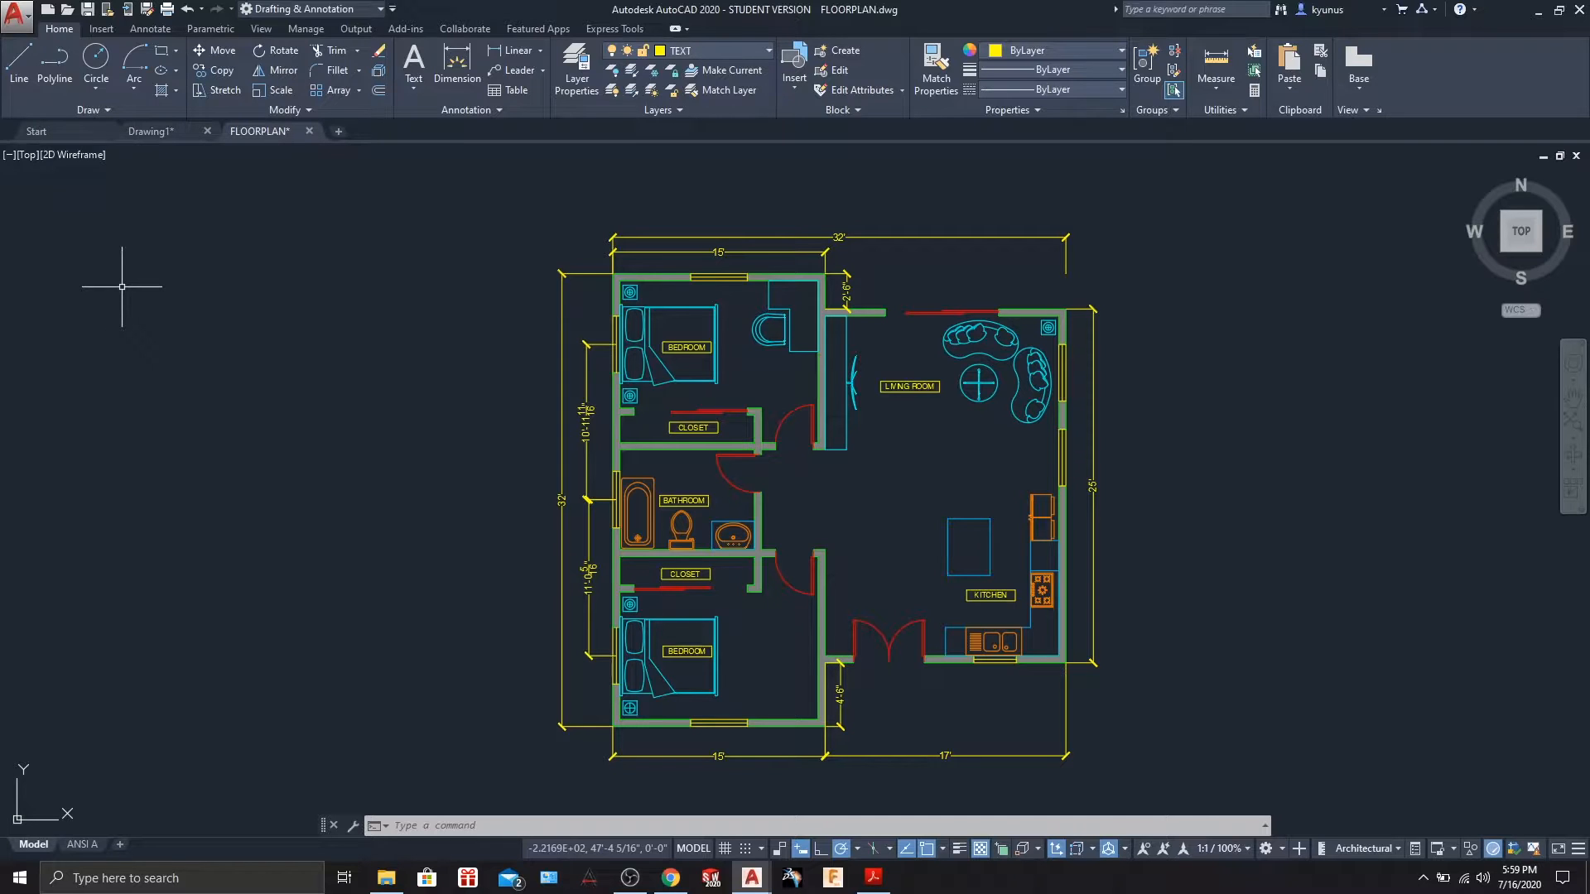
{"action": "left_click", "coordinate": [326, 110]}
{"action": "left_click", "coordinate": [312, 110]}
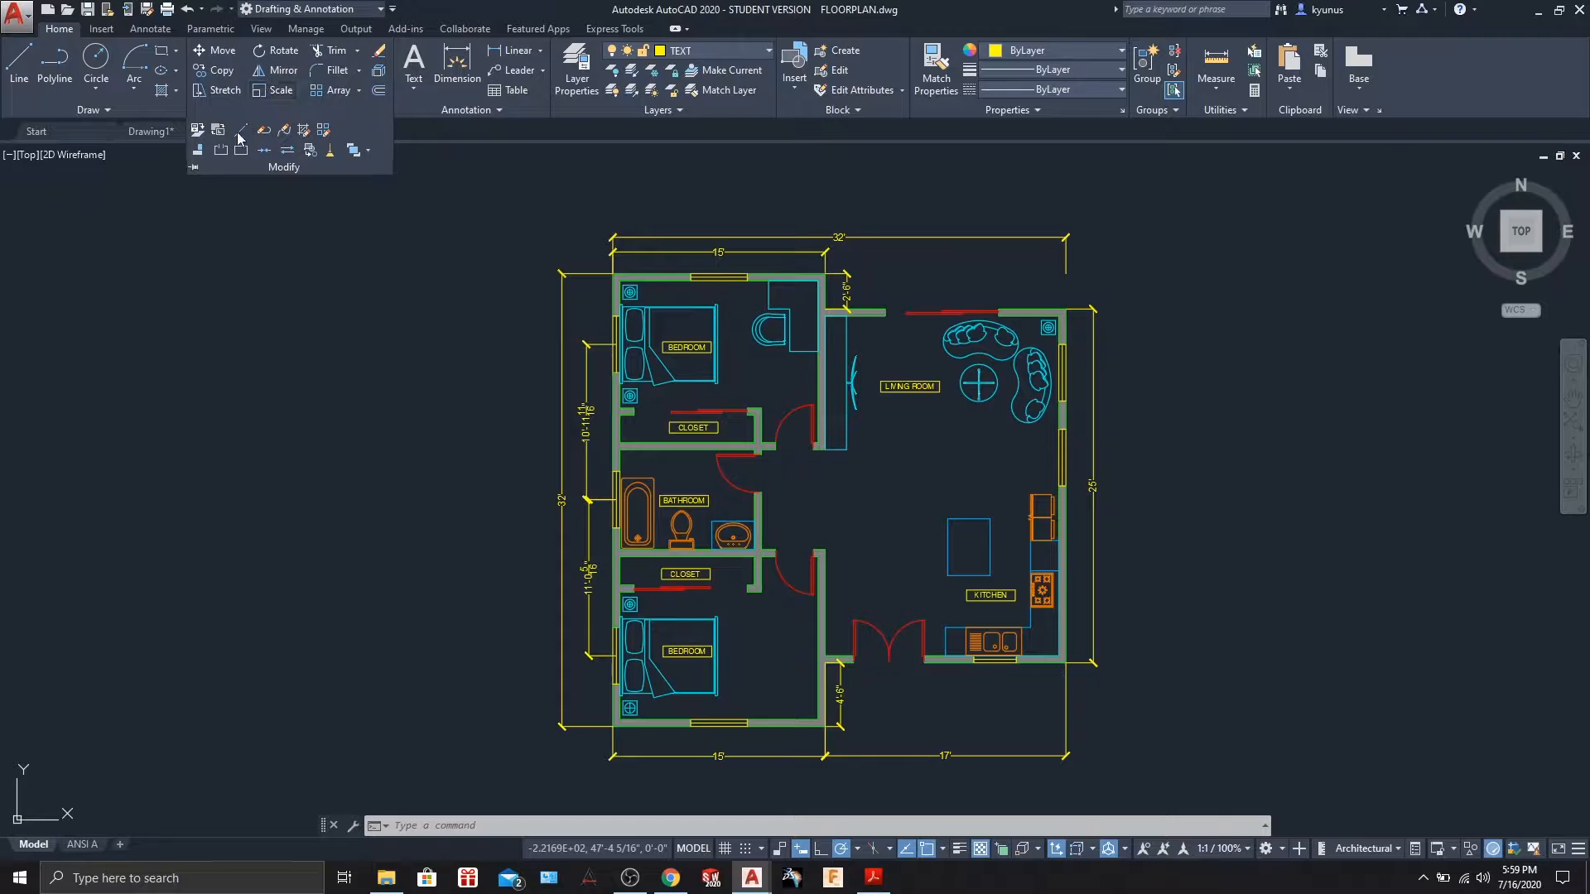
{"action": "left_click", "coordinate": [247, 284]}
{"action": "key", "text": "Escape"}
{"action": "key", "text": "Escape"}
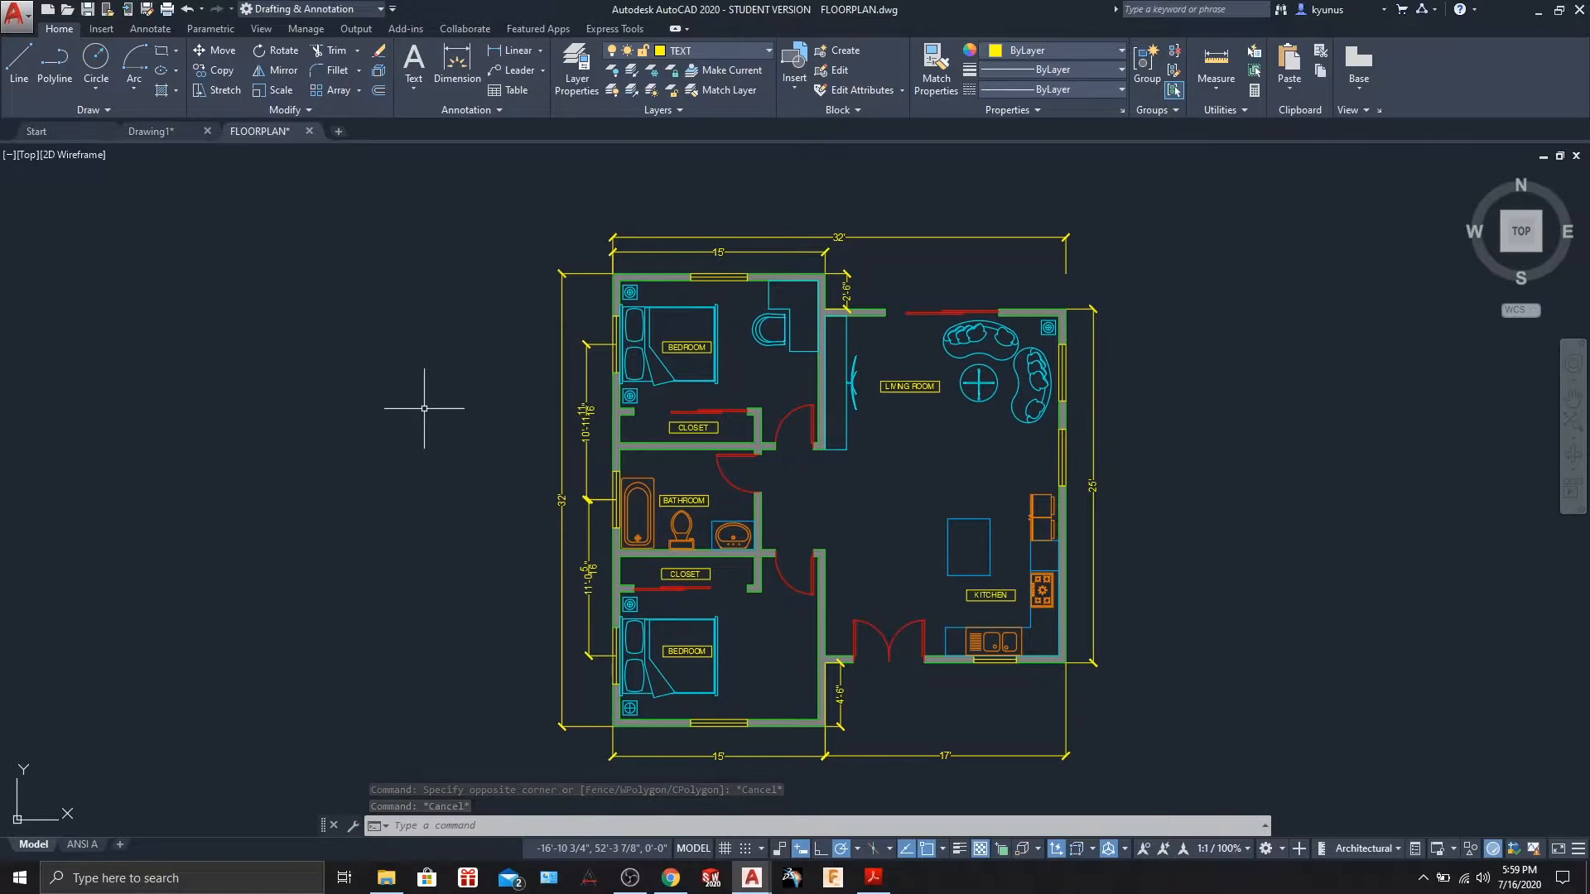
Select the round coffee table, the TV, the kitchen island and the sofas one by one, and clear the selection.
{"action": "left_click", "coordinate": [998, 386]}
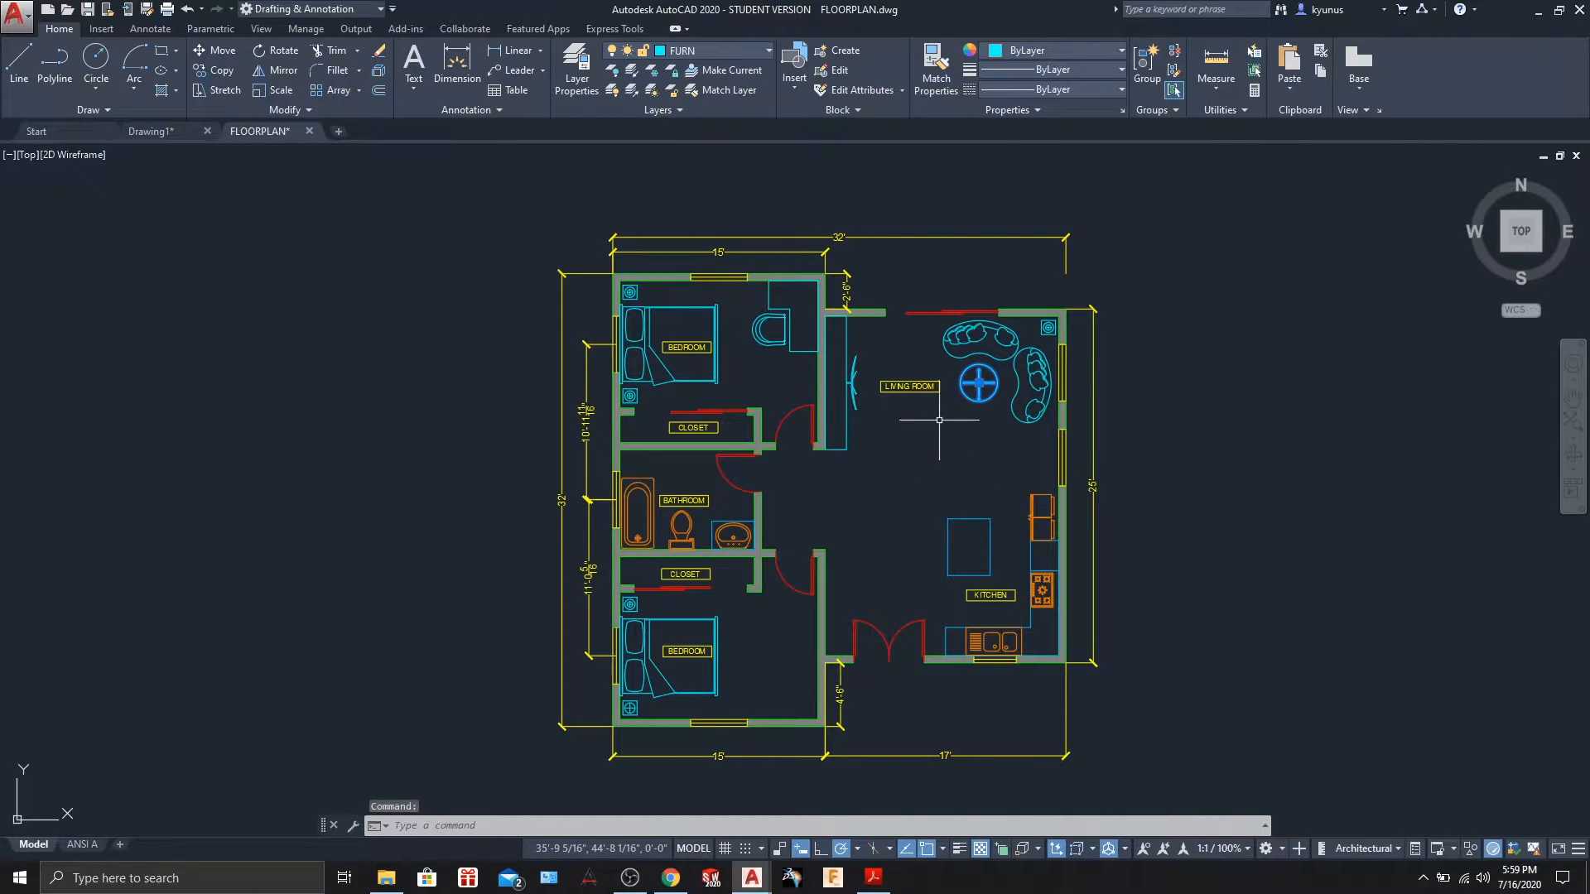
{"action": "left_click", "coordinate": [851, 385]}
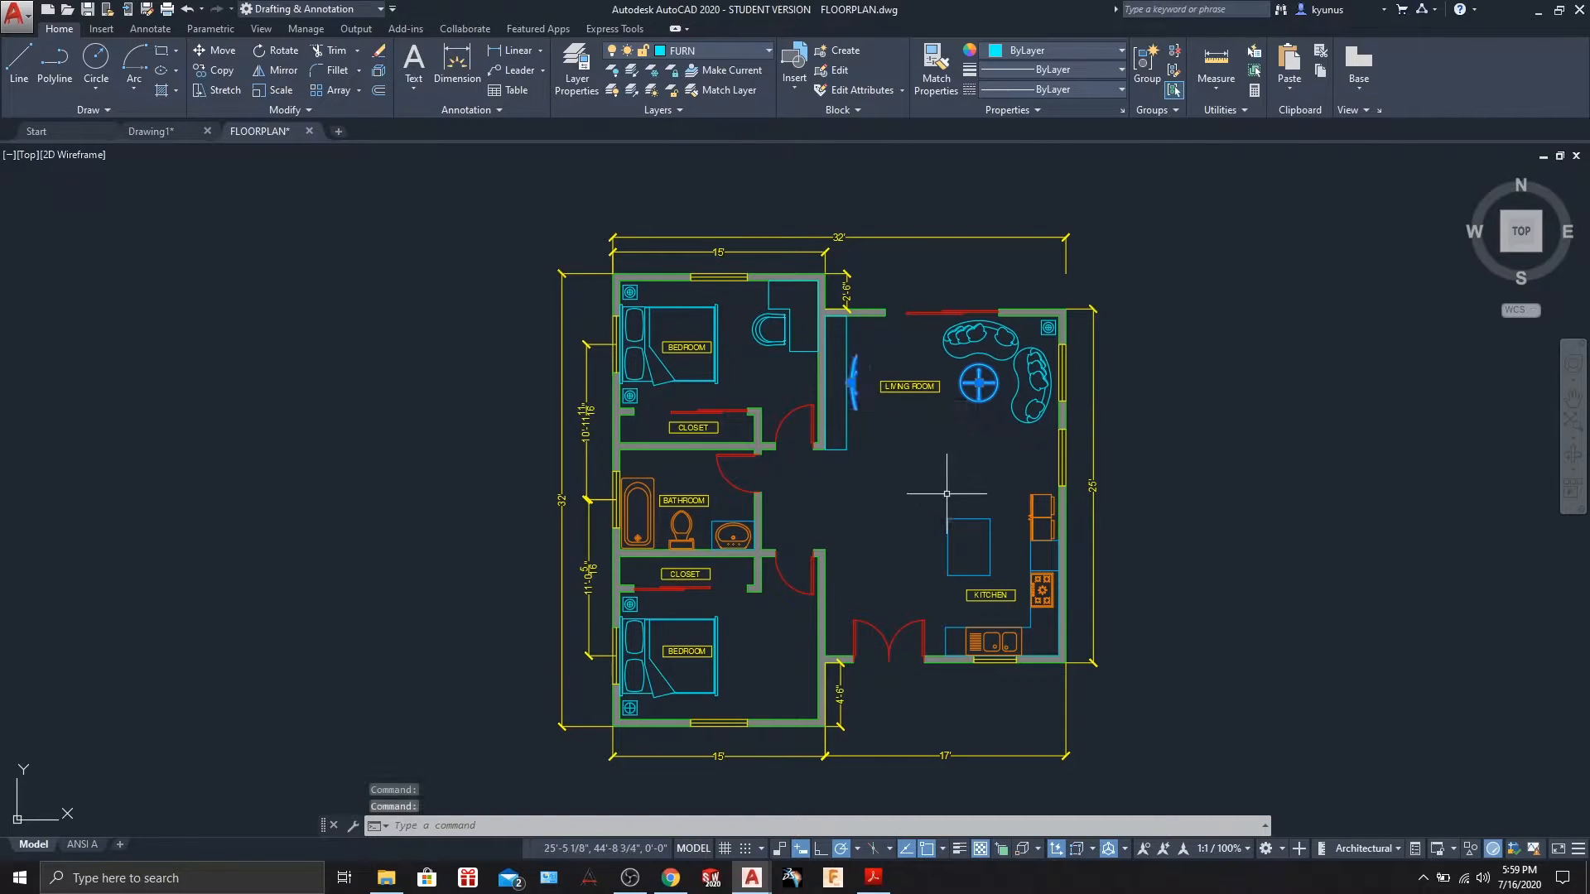
{"action": "left_click", "coordinate": [965, 515]}
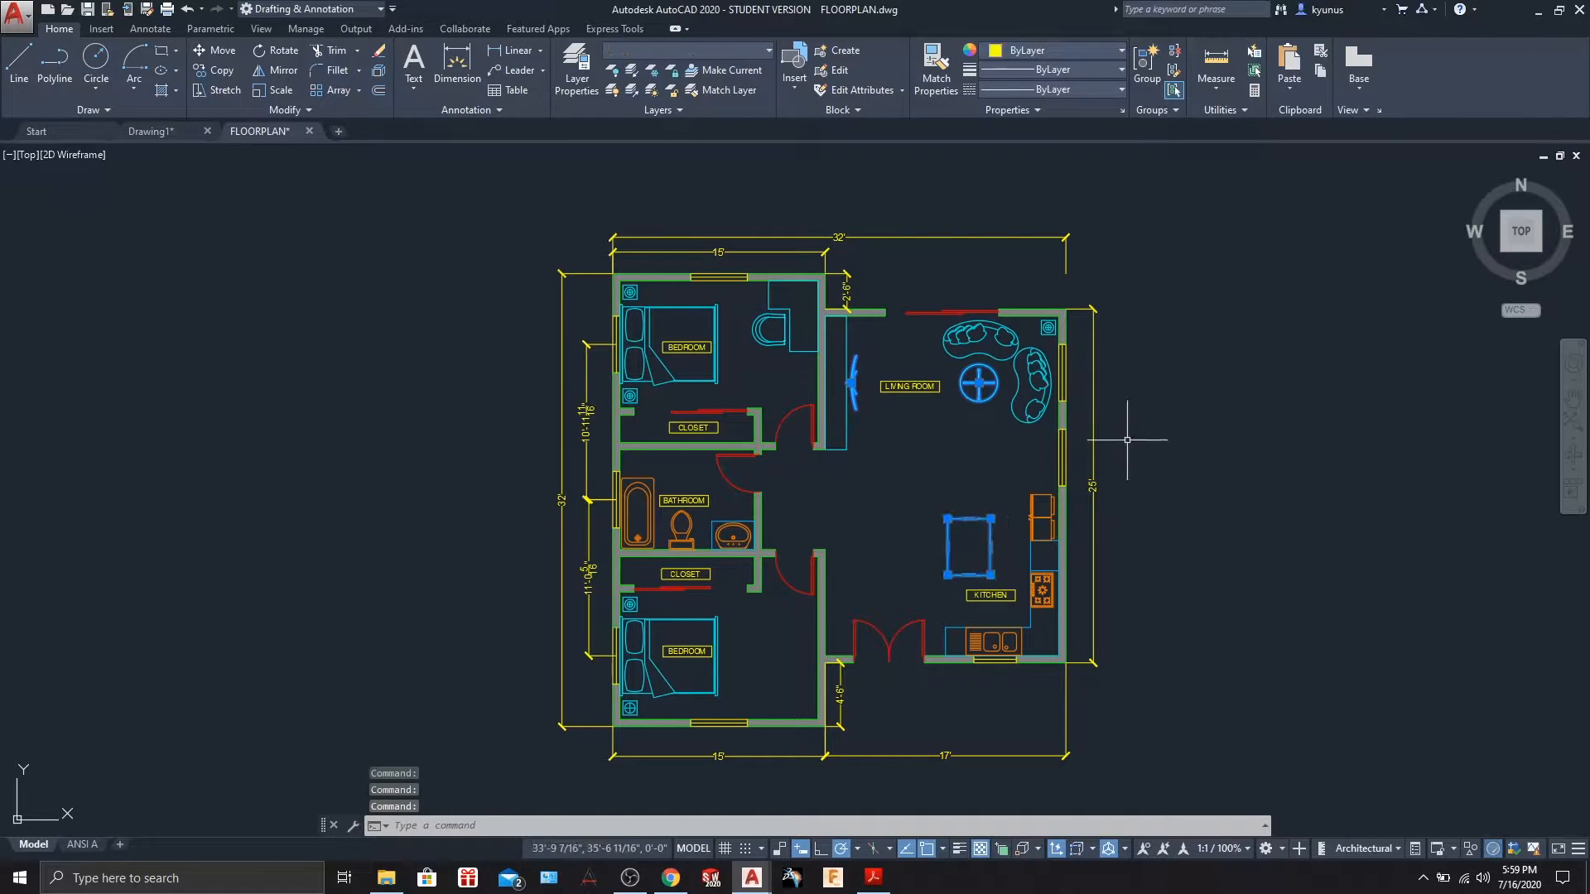
{"action": "left_click", "coordinate": [1004, 339]}
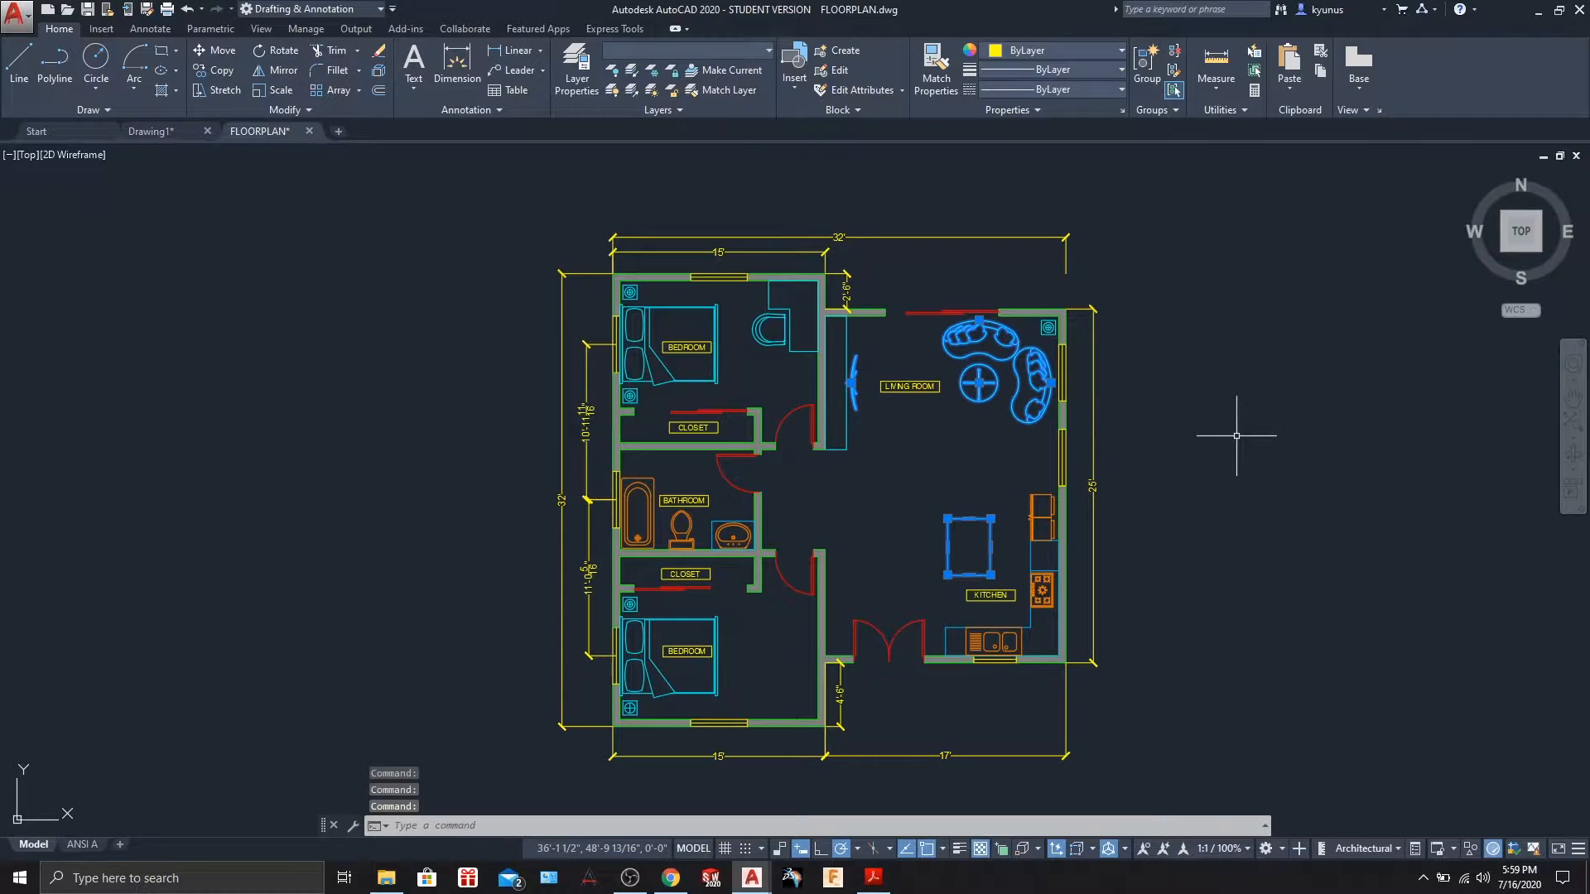
{"action": "key", "text": "Escape"}
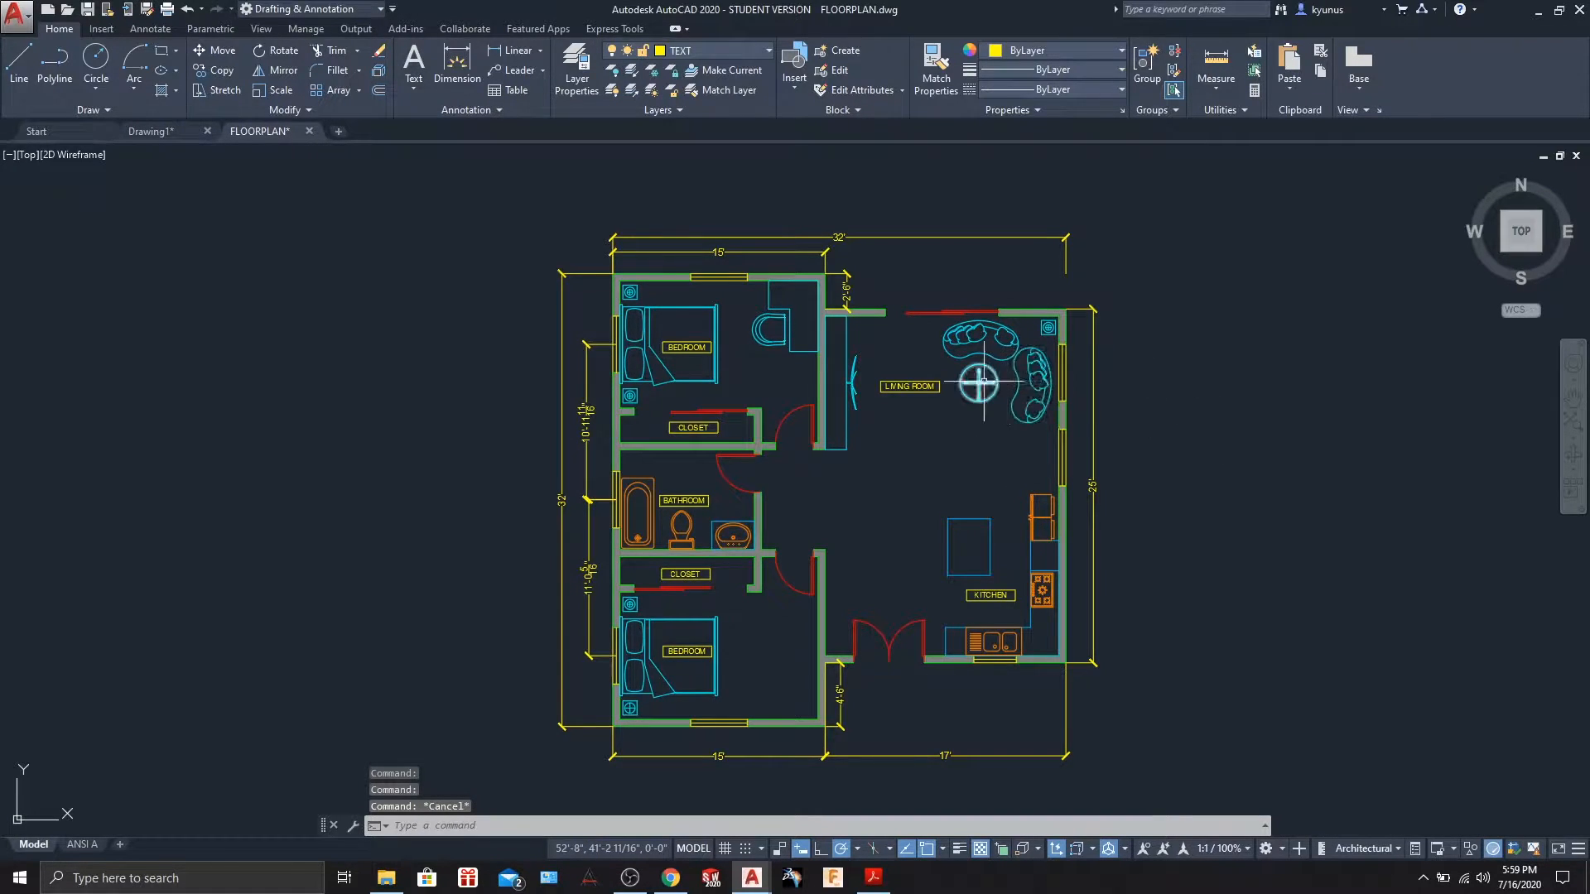
Select the round living room table as a single block, inspect its parts up close, and deselect it.
{"action": "scroll", "coordinate": [1008, 382], "scroll_direction": "up", "scroll_amount": 5}
{"action": "scroll", "coordinate": [1008, 383], "scroll_direction": "up", "scroll_amount": 2}
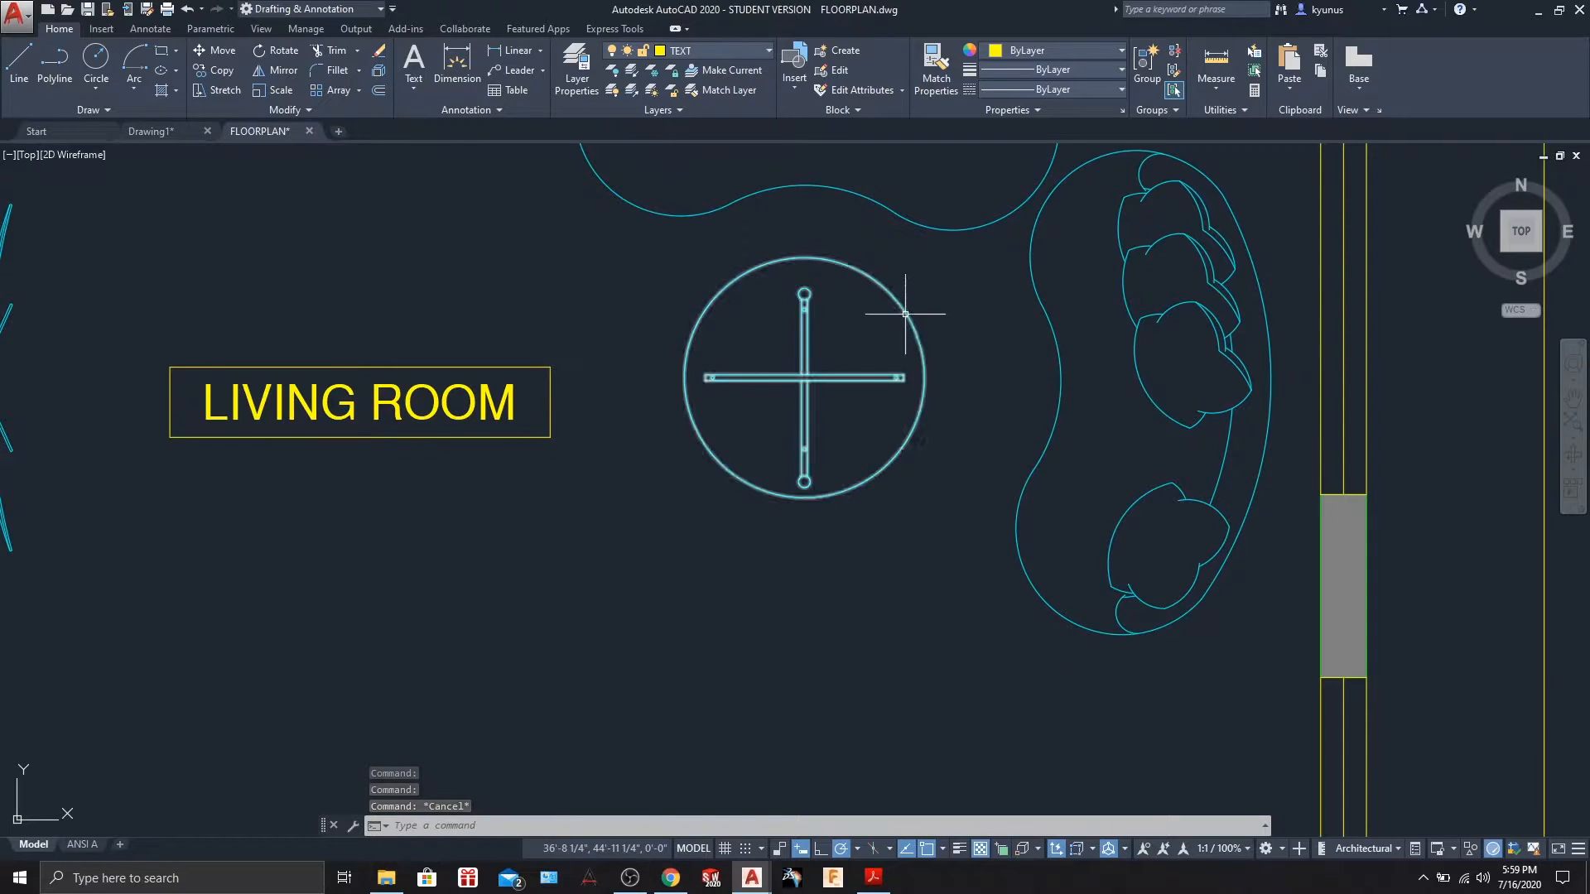
{"action": "left_click", "coordinate": [819, 296]}
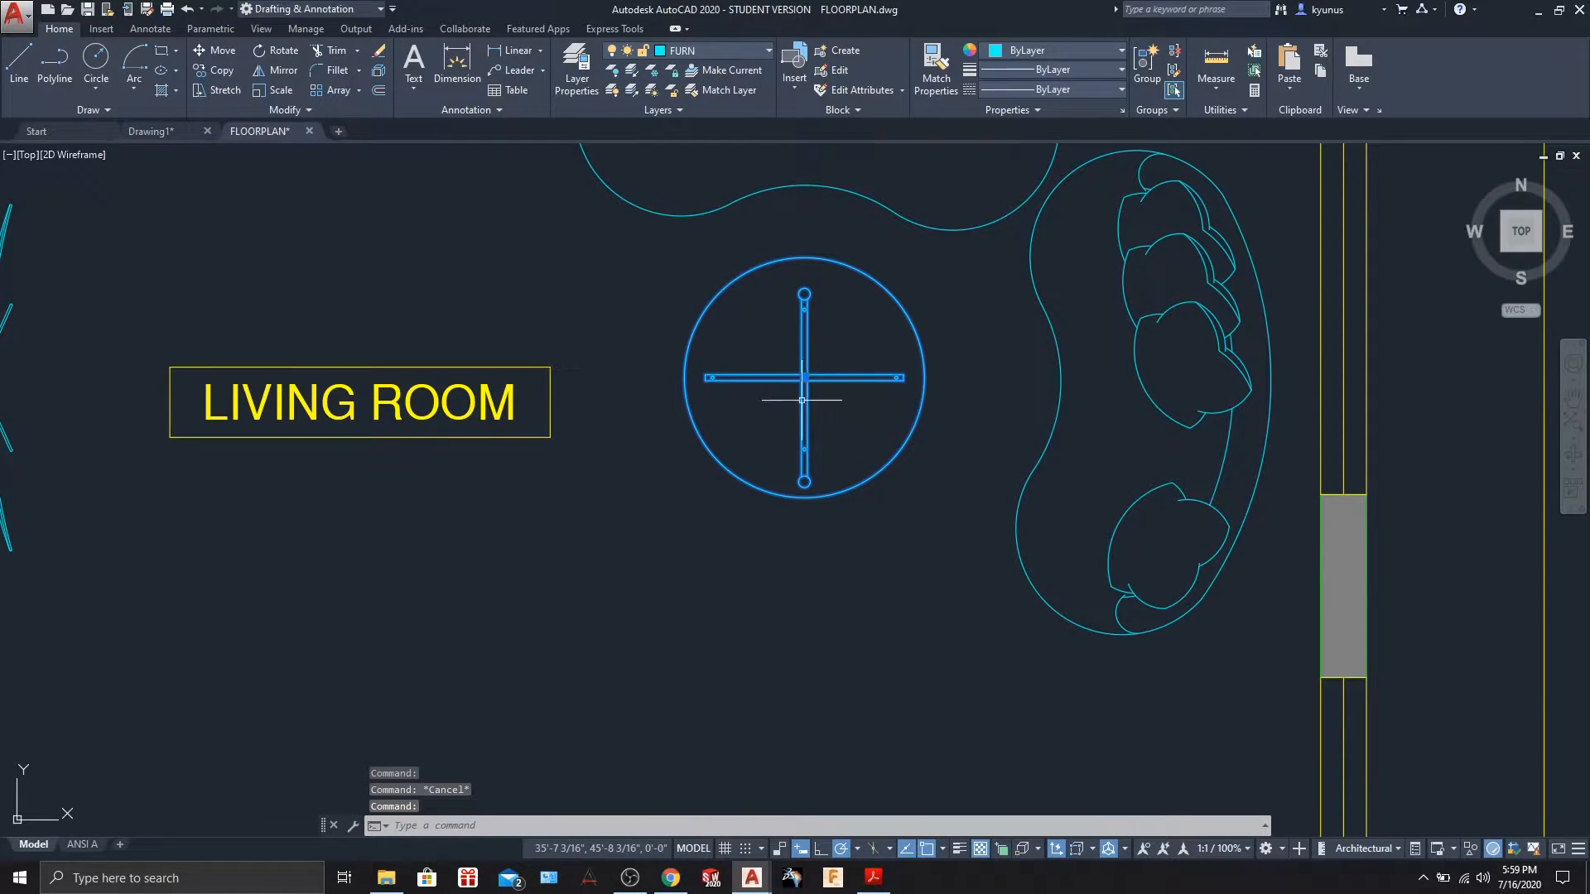
{"action": "scroll", "coordinate": [888, 435], "scroll_direction": "down", "scroll_amount": 3}
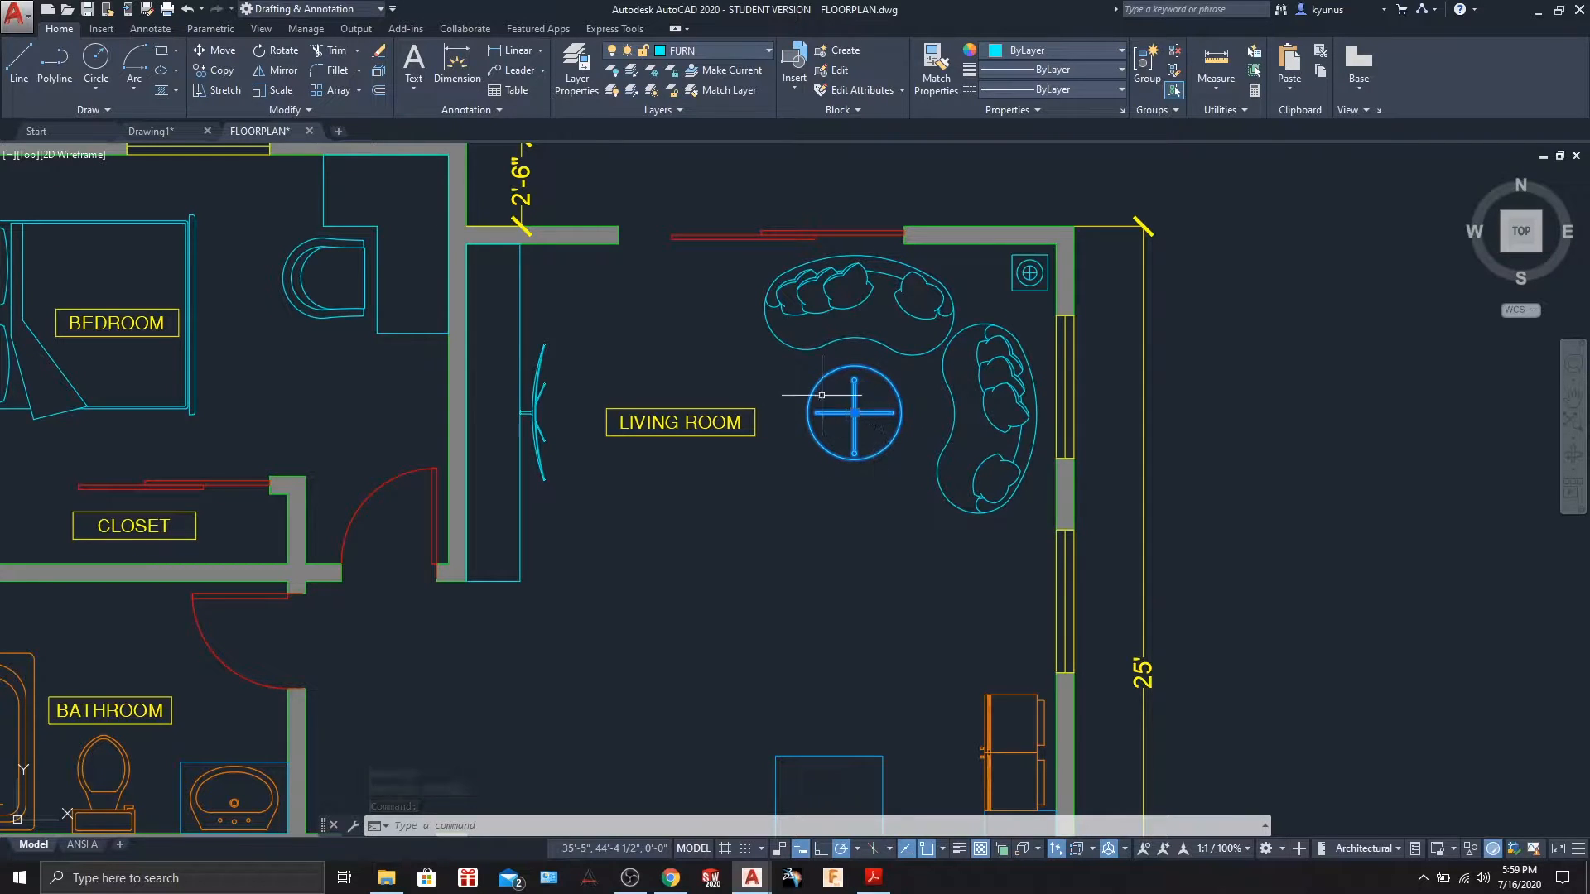
{"action": "scroll", "coordinate": [864, 411], "scroll_direction": "up", "scroll_amount": 5}
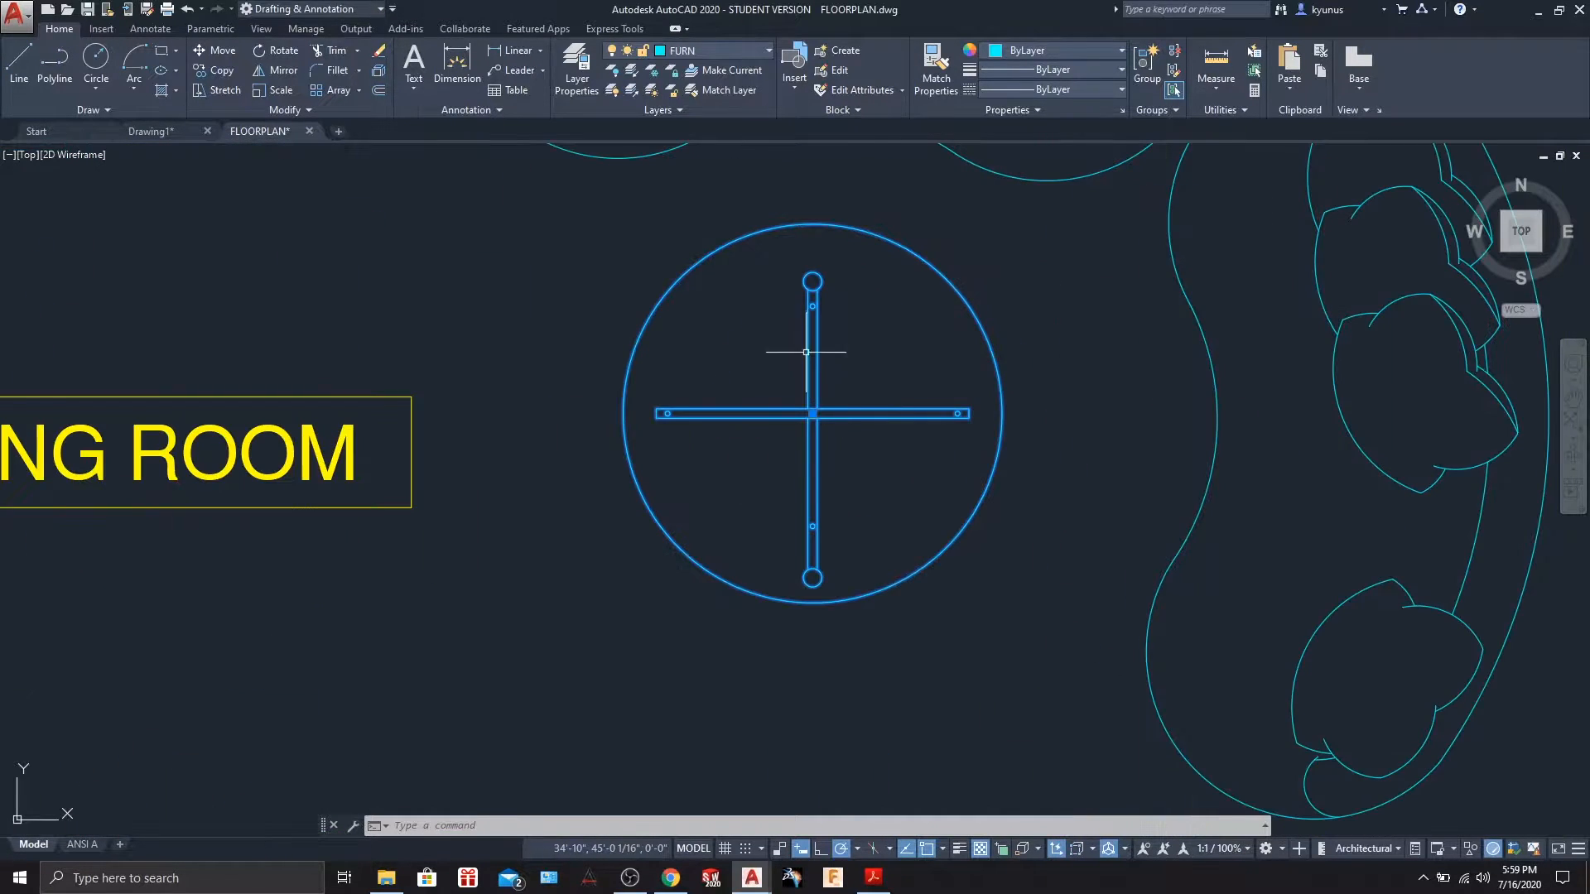
{"action": "key", "text": "Escape"}
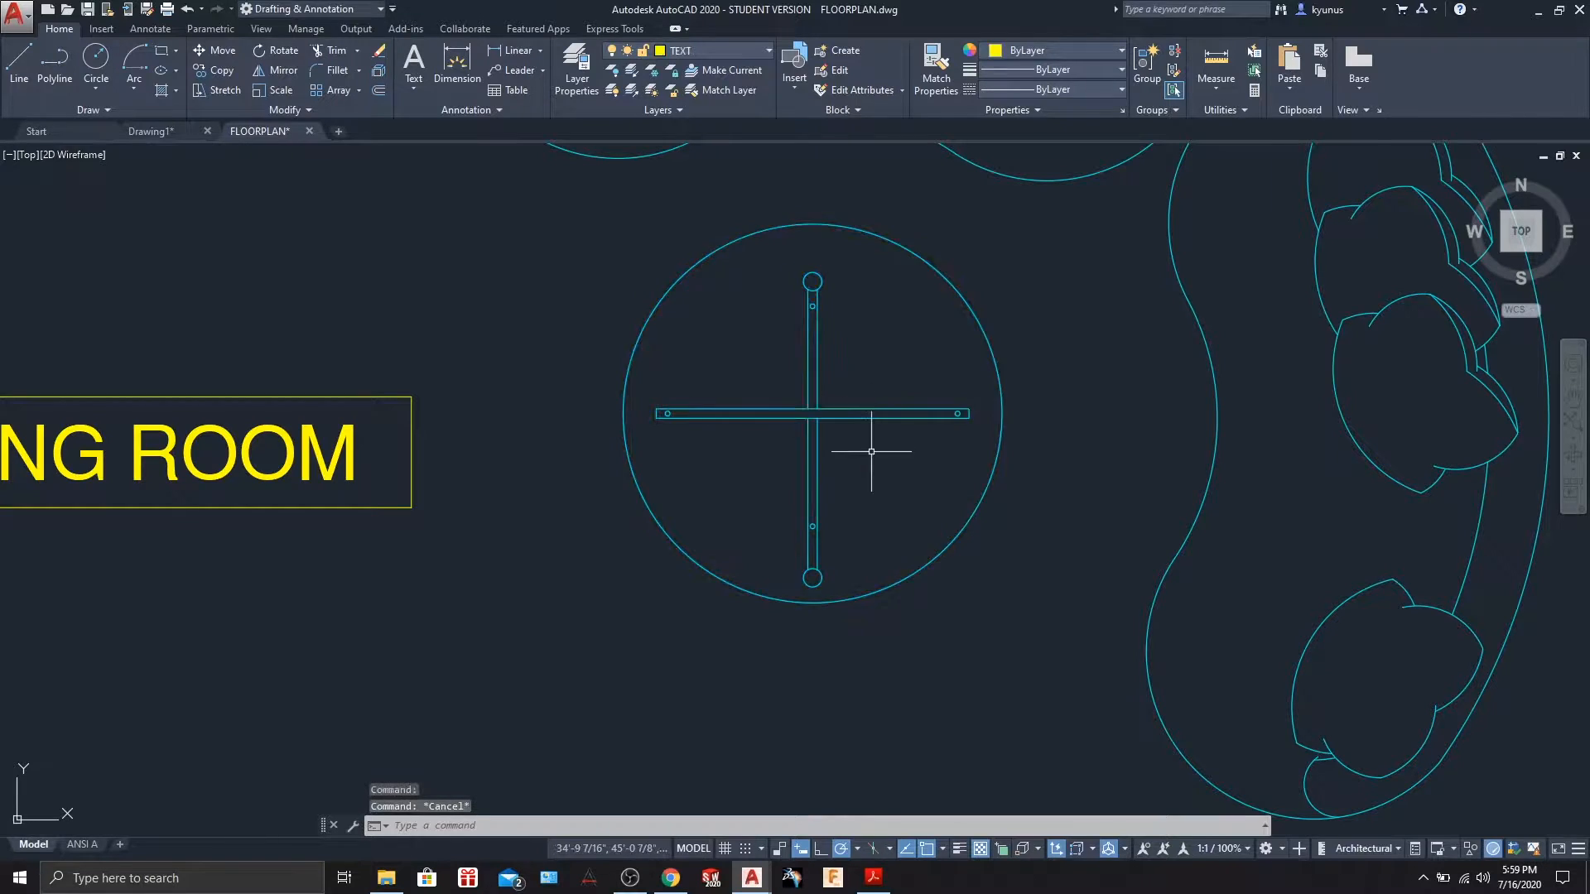
Select the square, outer circle and inner circle of the nightstand beside the upper bedroom's closet individually, and deselect them.
{"action": "scroll", "coordinate": [870, 451], "scroll_direction": "down", "scroll_amount": 4}
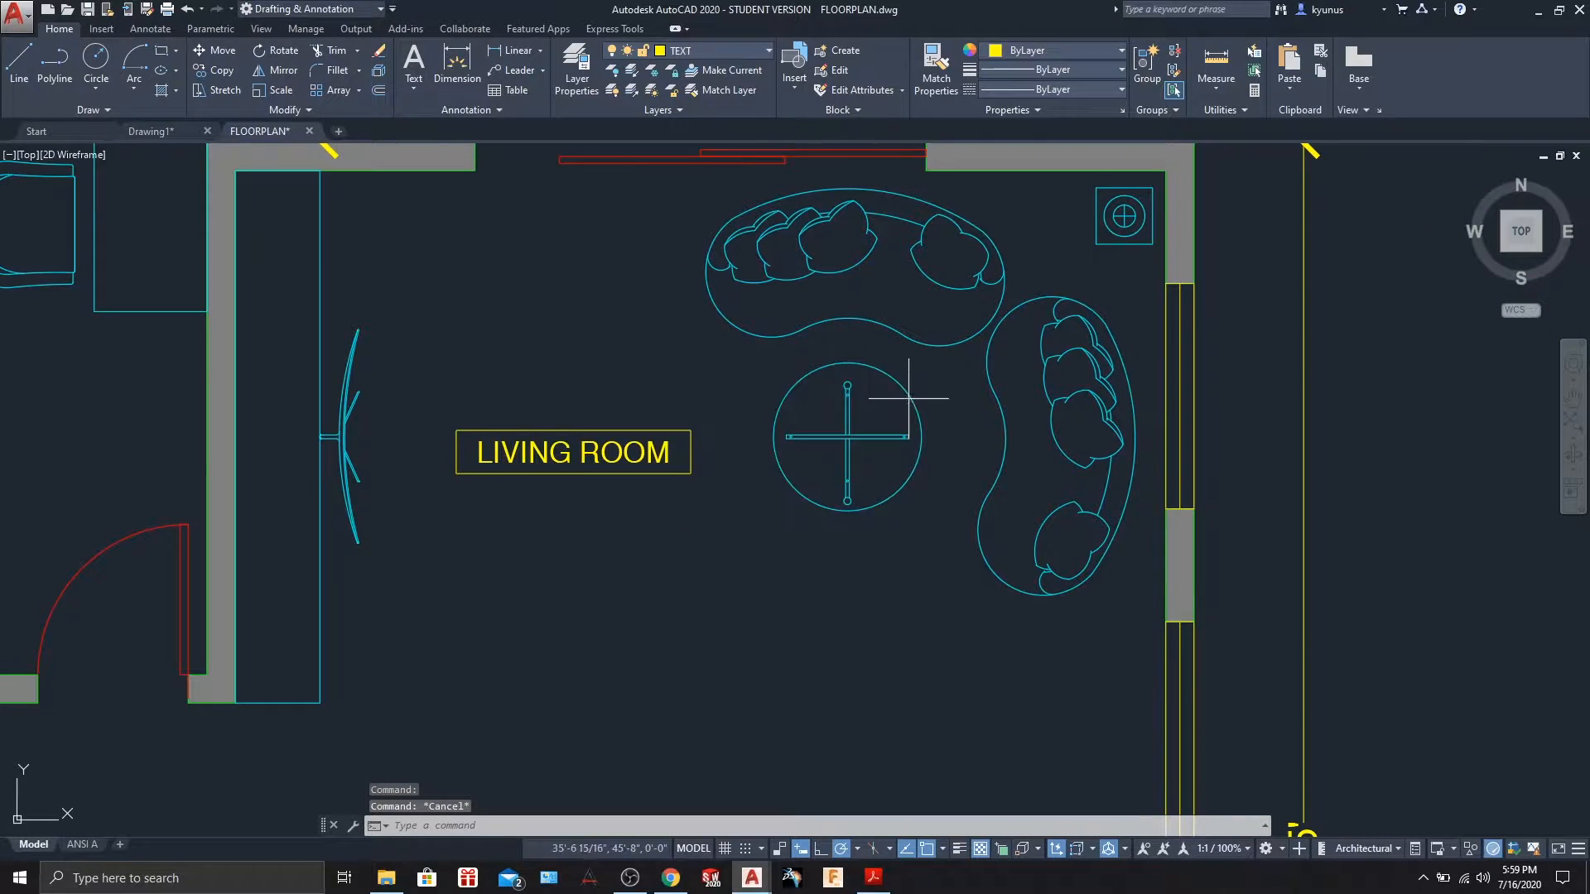
{"action": "scroll", "coordinate": [729, 598], "scroll_direction": "down", "scroll_amount": 4}
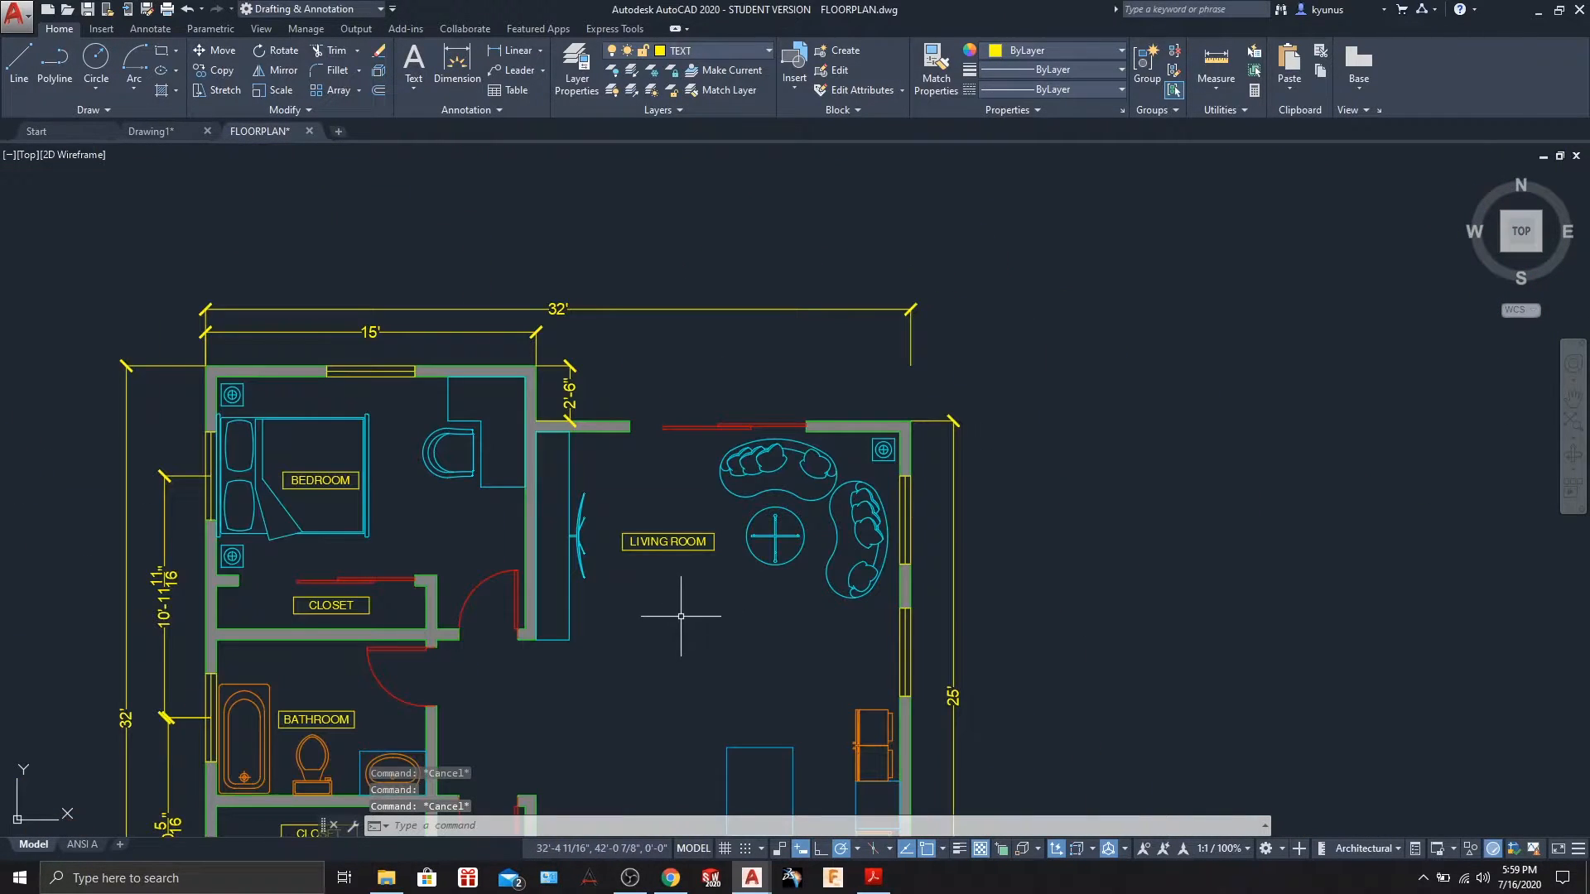
{"action": "scroll", "coordinate": [166, 553], "scroll_direction": "up", "scroll_amount": 6}
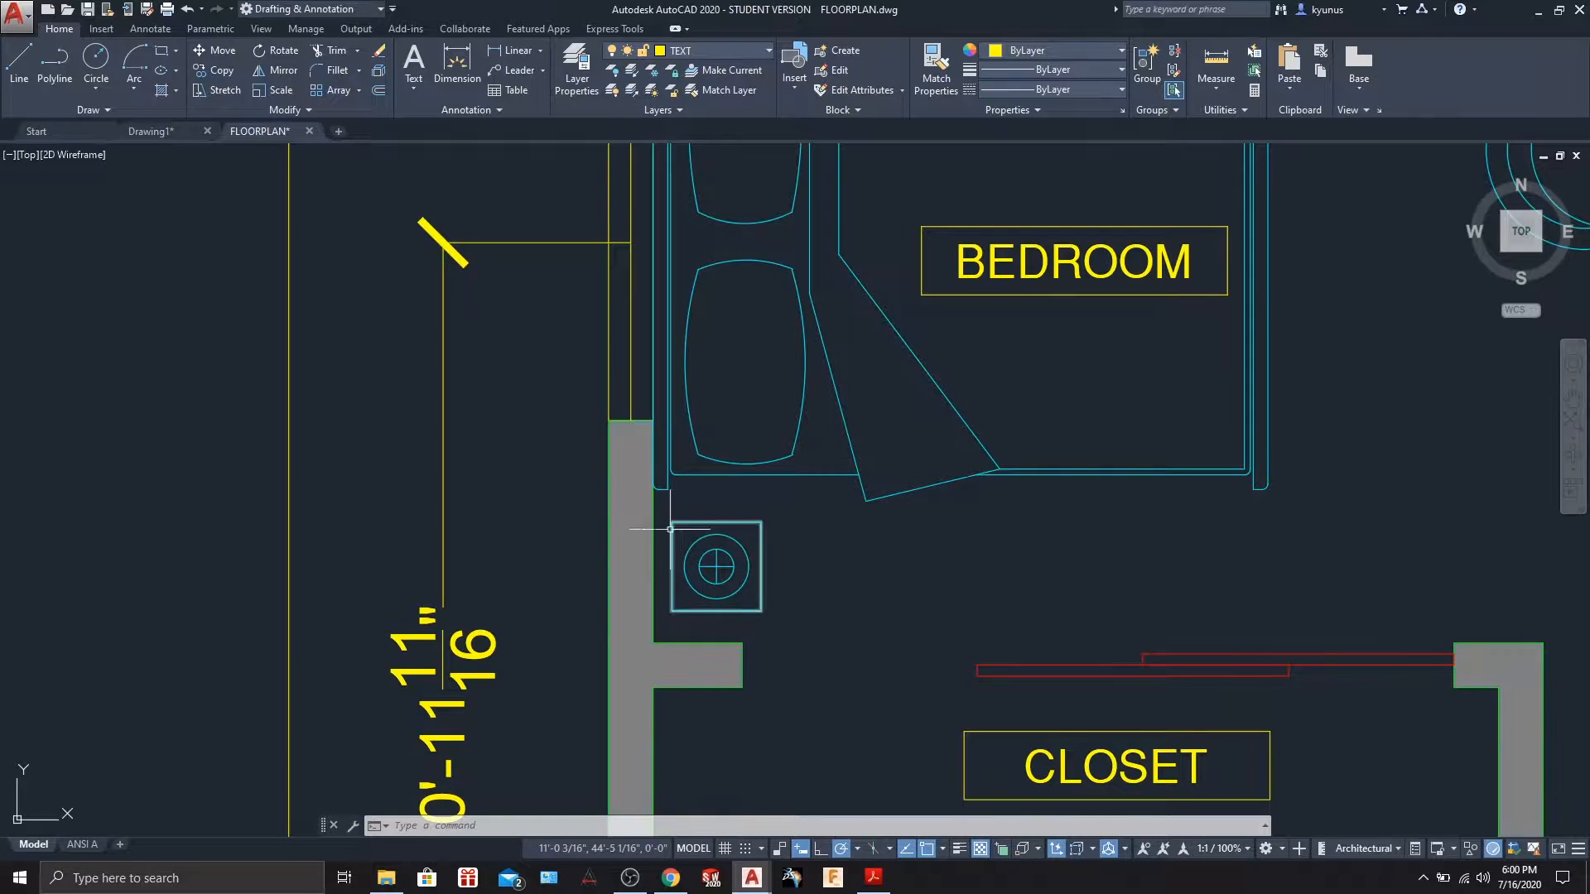
{"action": "left_click", "coordinate": [738, 521]}
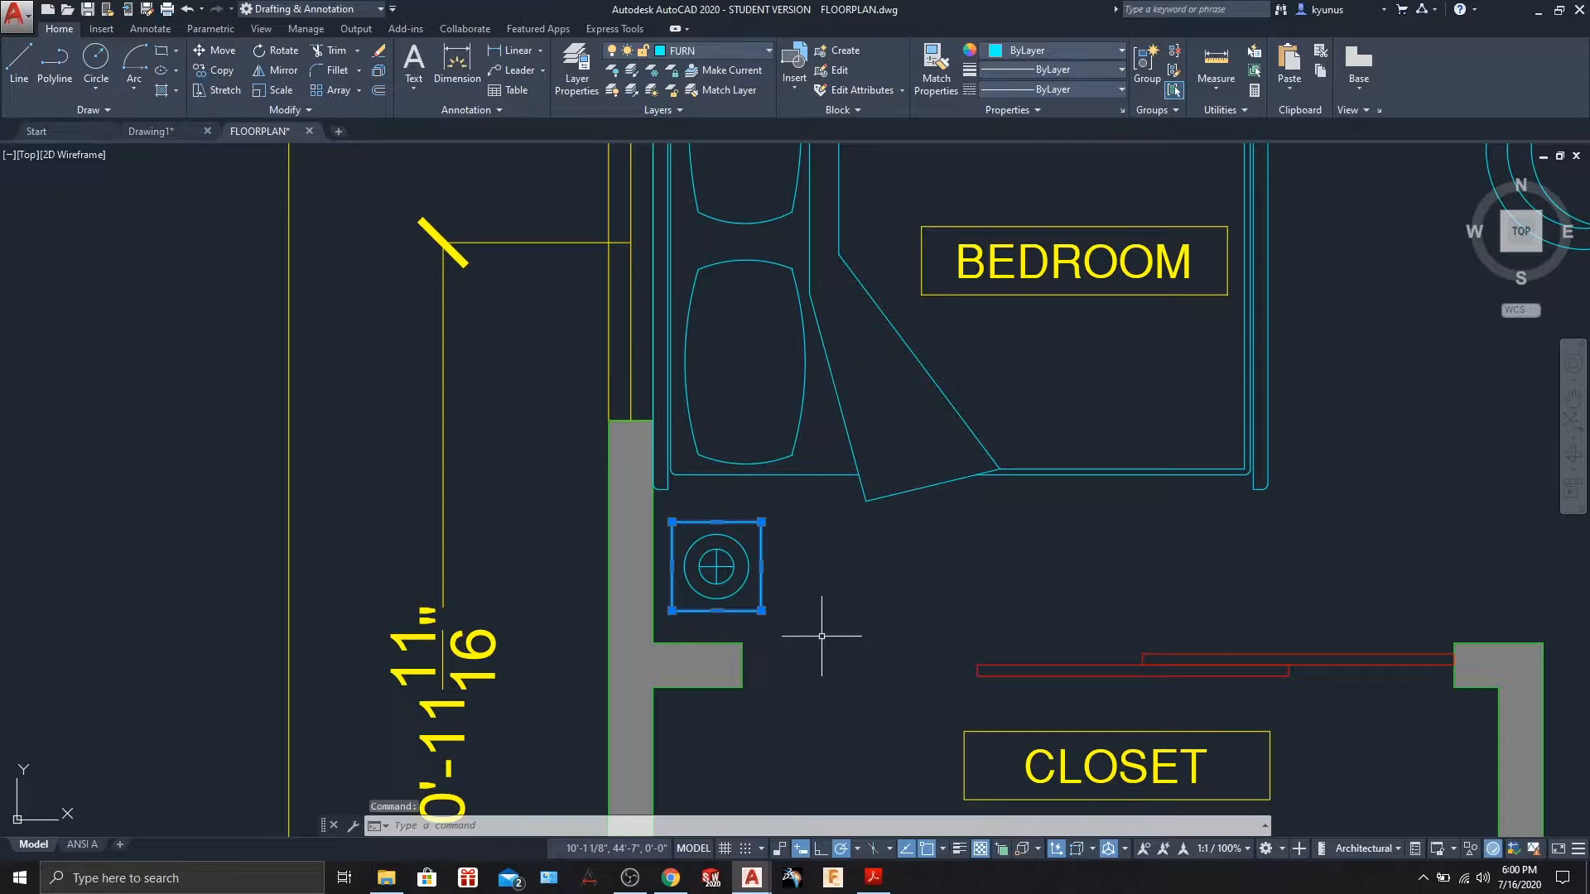
{"action": "left_click", "coordinate": [751, 584]}
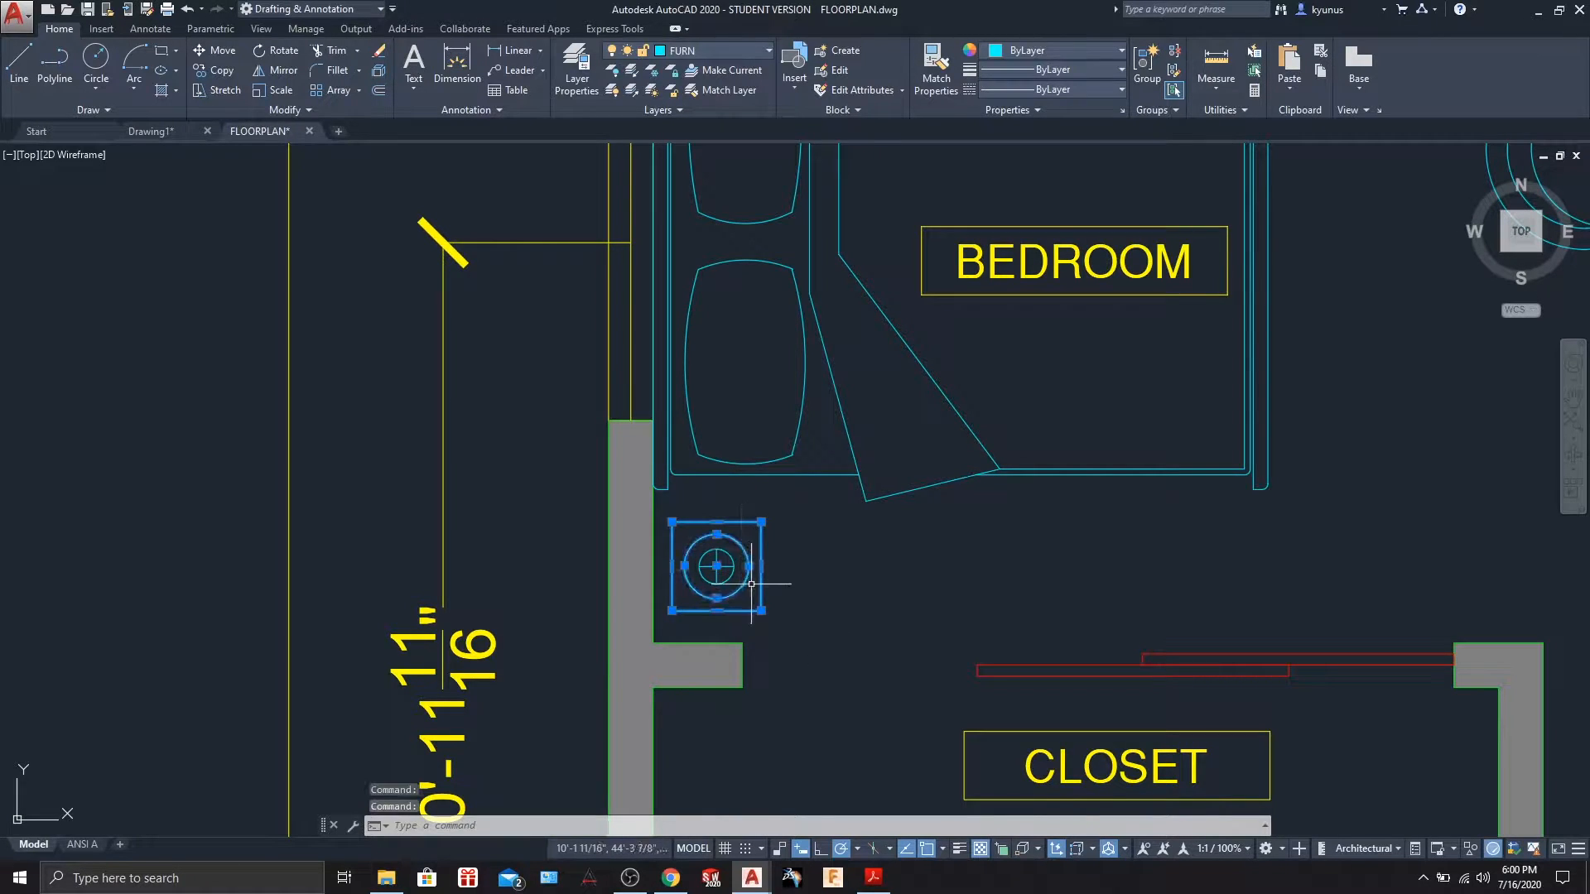
{"action": "left_click", "coordinate": [725, 568]}
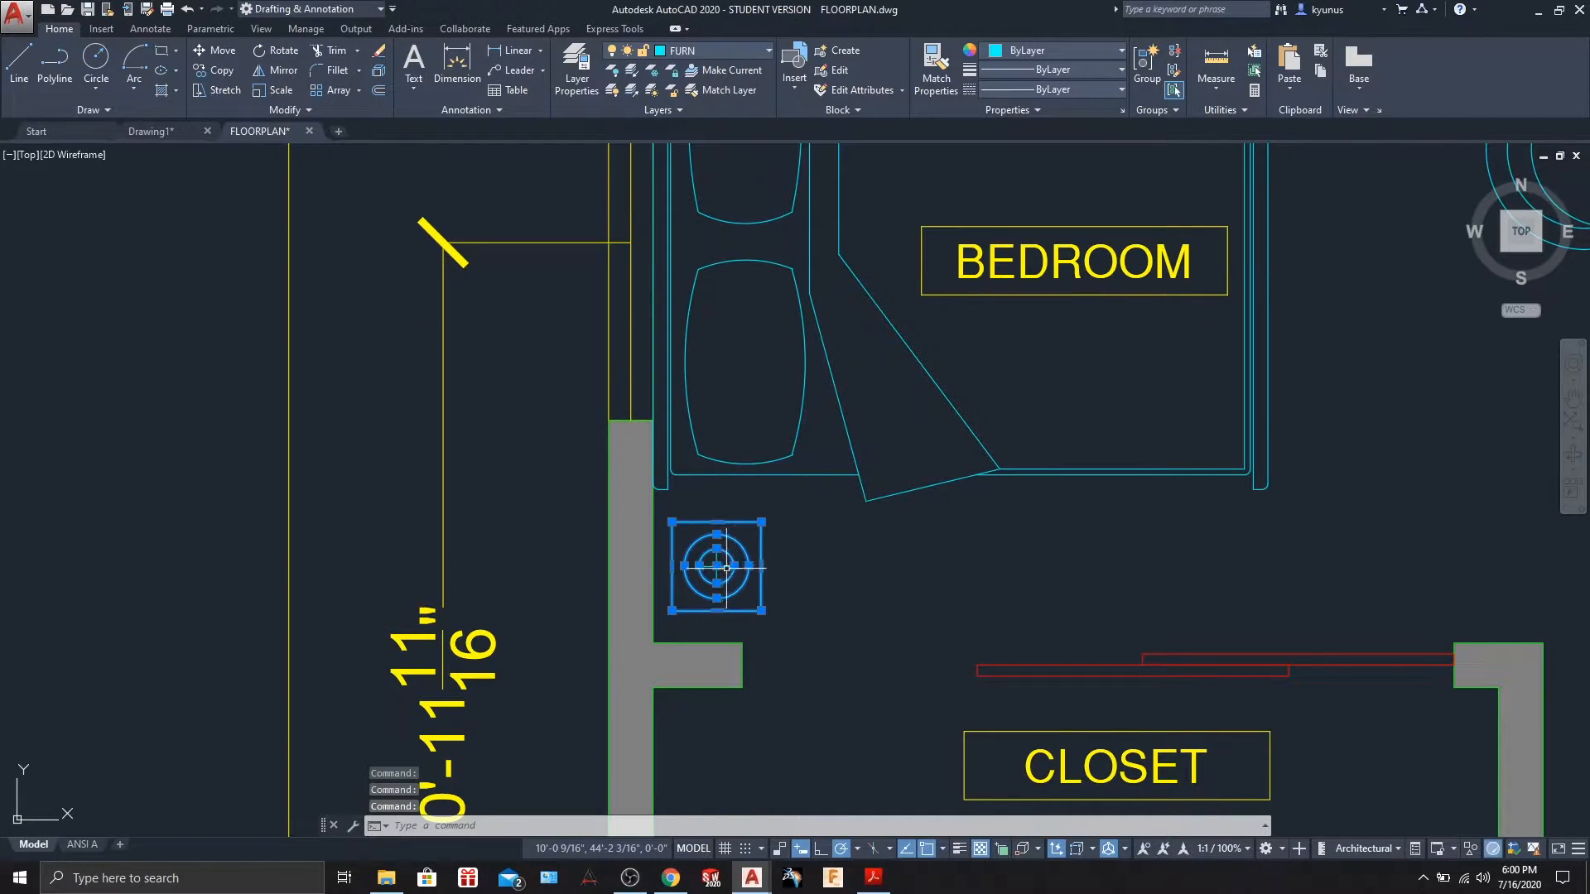
{"action": "key", "text": "Escape"}
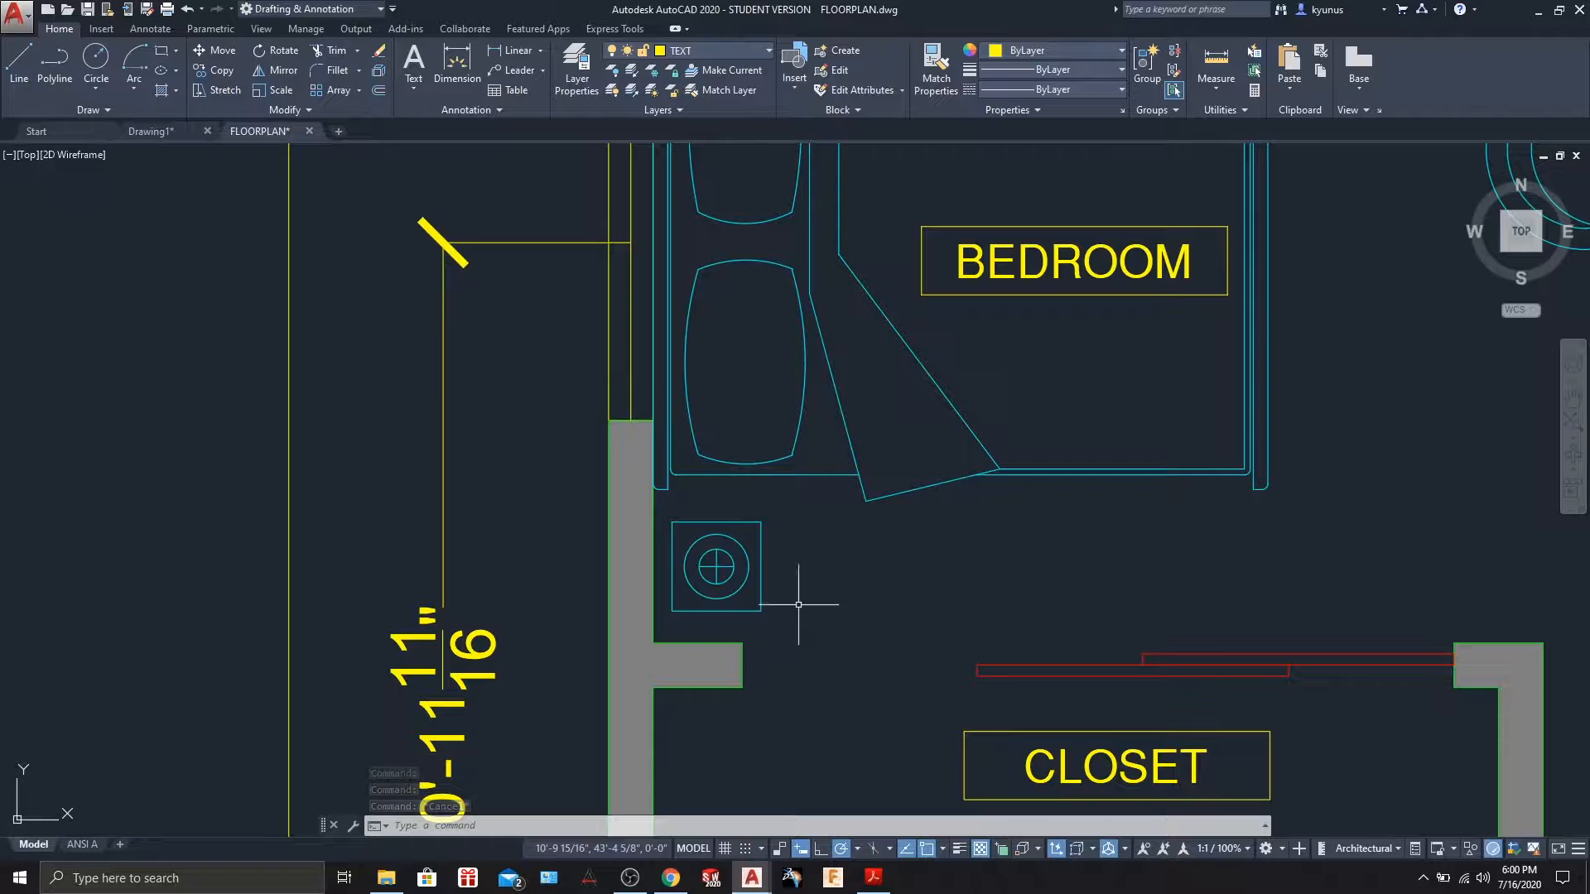
Select the upper bedroom's bed, both nightstands and the room label with an enclosing window selection, and clear the selection.
{"action": "scroll", "coordinate": [799, 605], "scroll_direction": "down", "scroll_amount": 2}
{"action": "scroll", "coordinate": [810, 604], "scroll_direction": "down", "scroll_amount": 2}
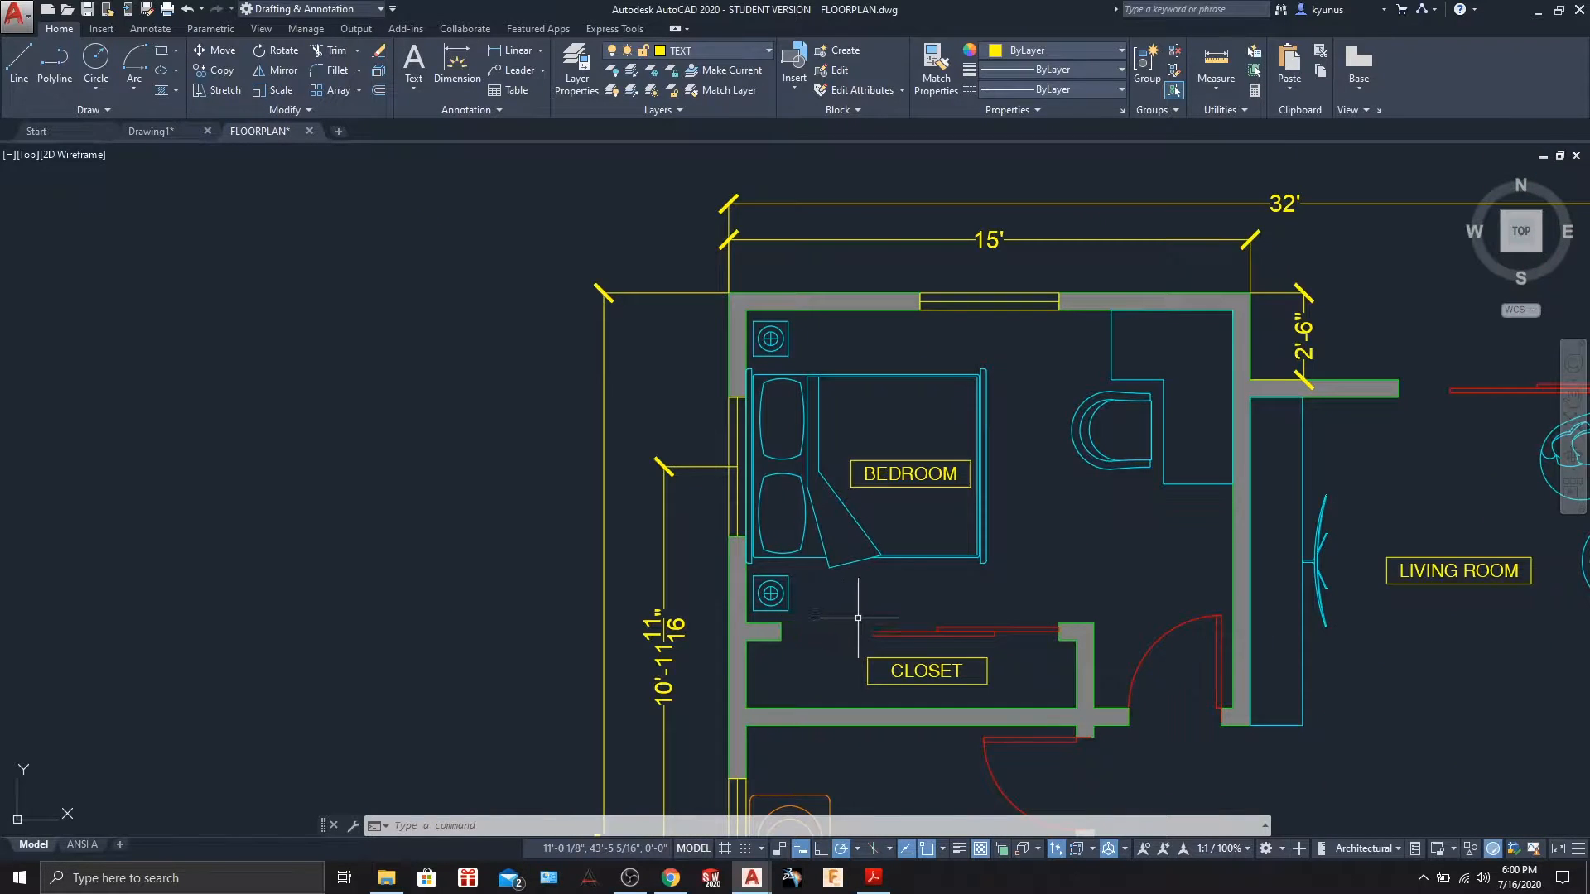
{"action": "scroll", "coordinate": [858, 617], "scroll_direction": "up", "scroll_amount": 2}
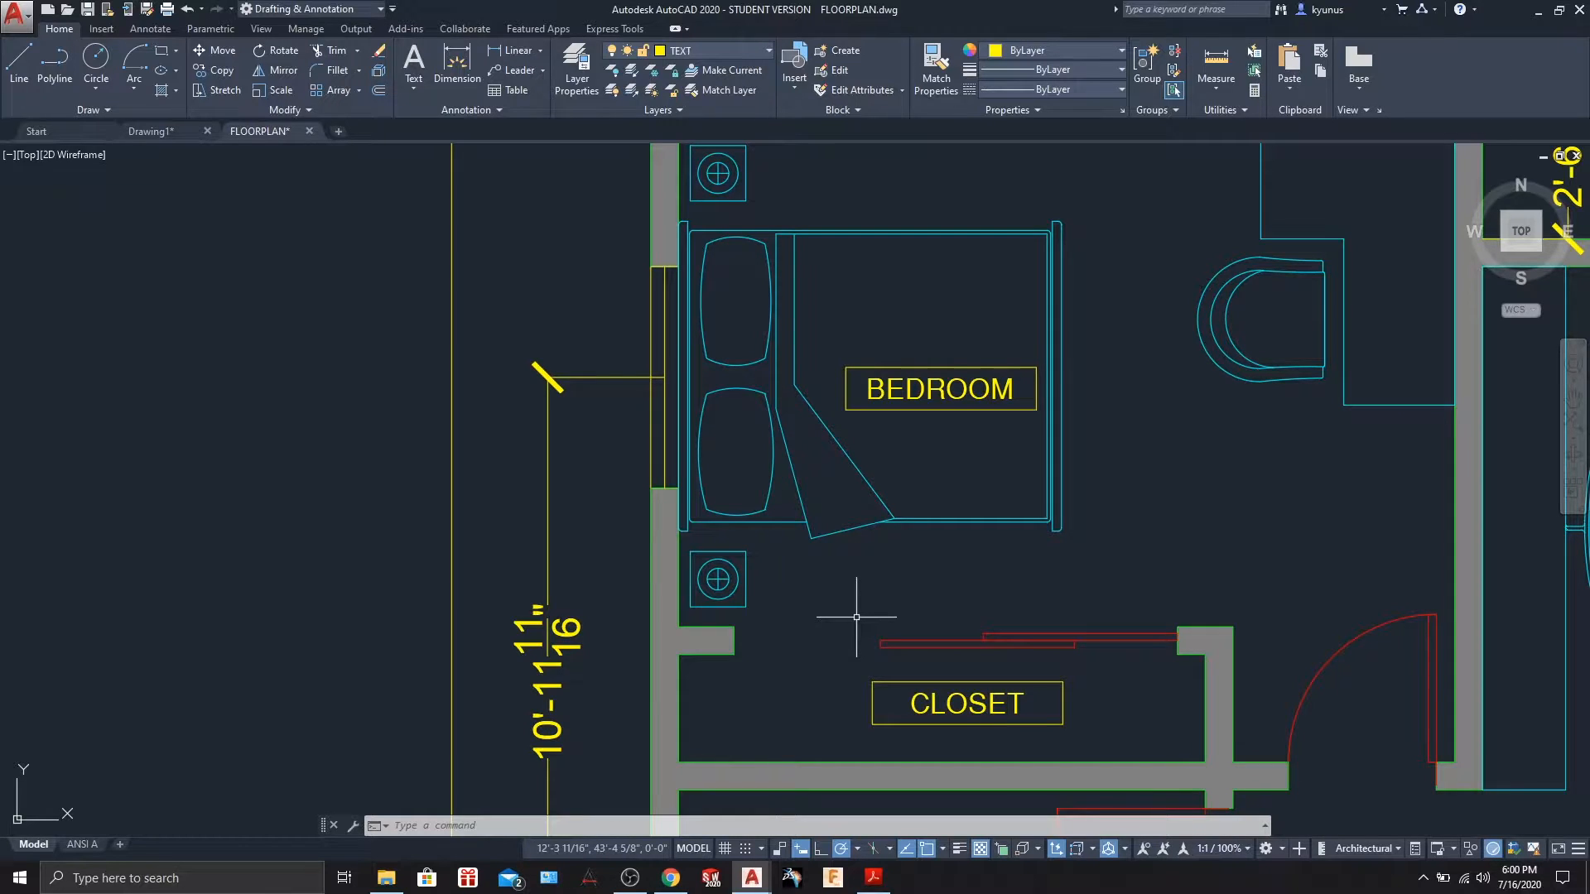
{"action": "middle_click_drag", "start_coordinate": [827, 608], "coordinate": [835, 665]}
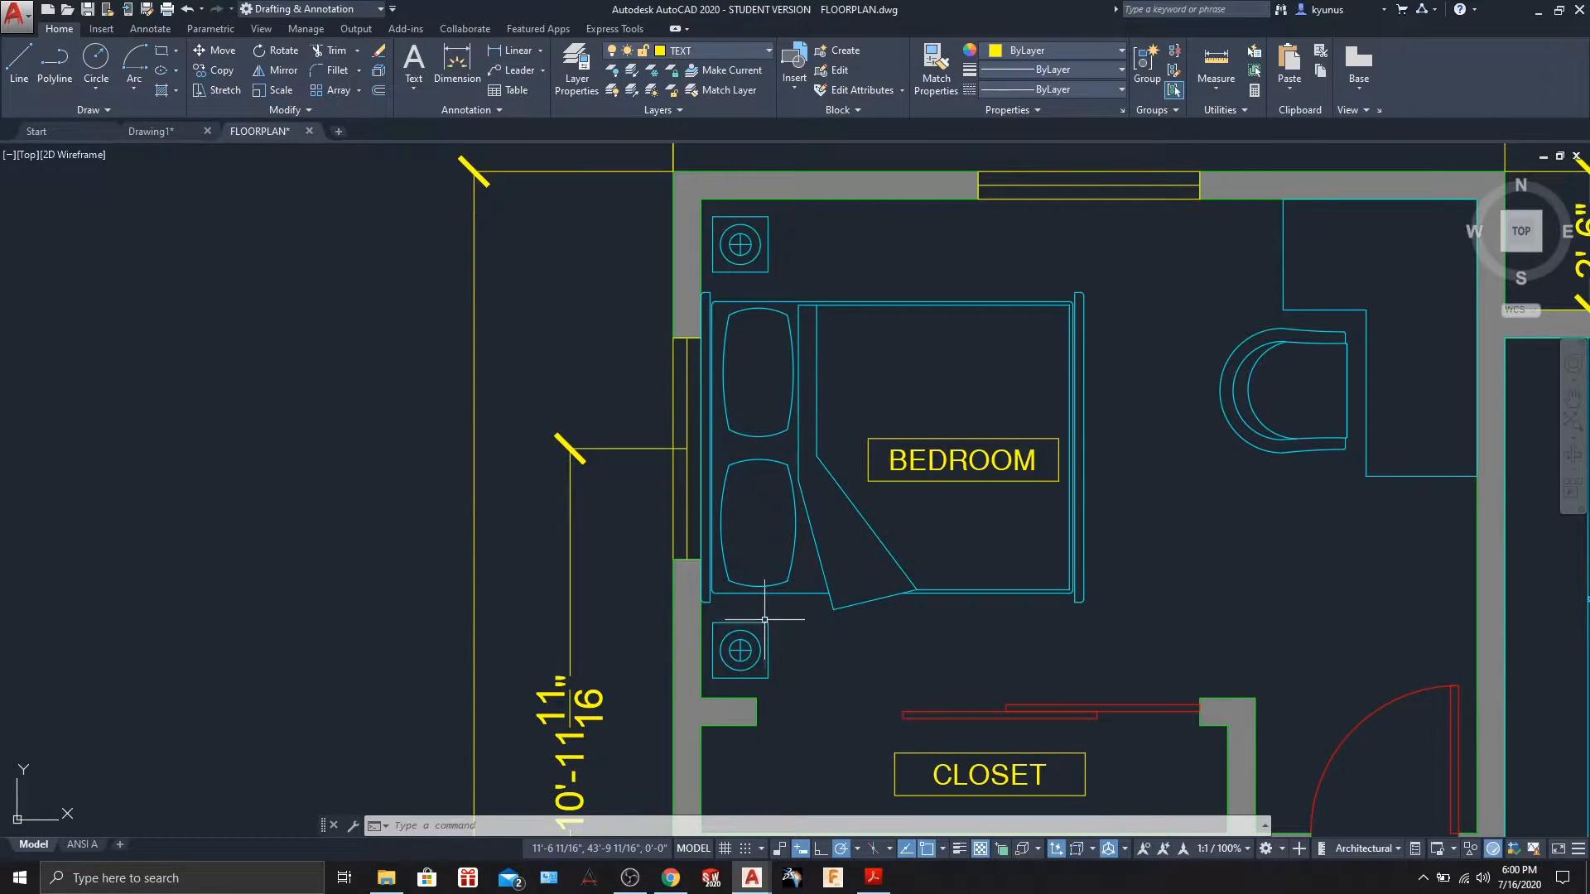
{"action": "middle_click_drag", "start_coordinate": [1198, 502], "coordinate": [1171, 586]}
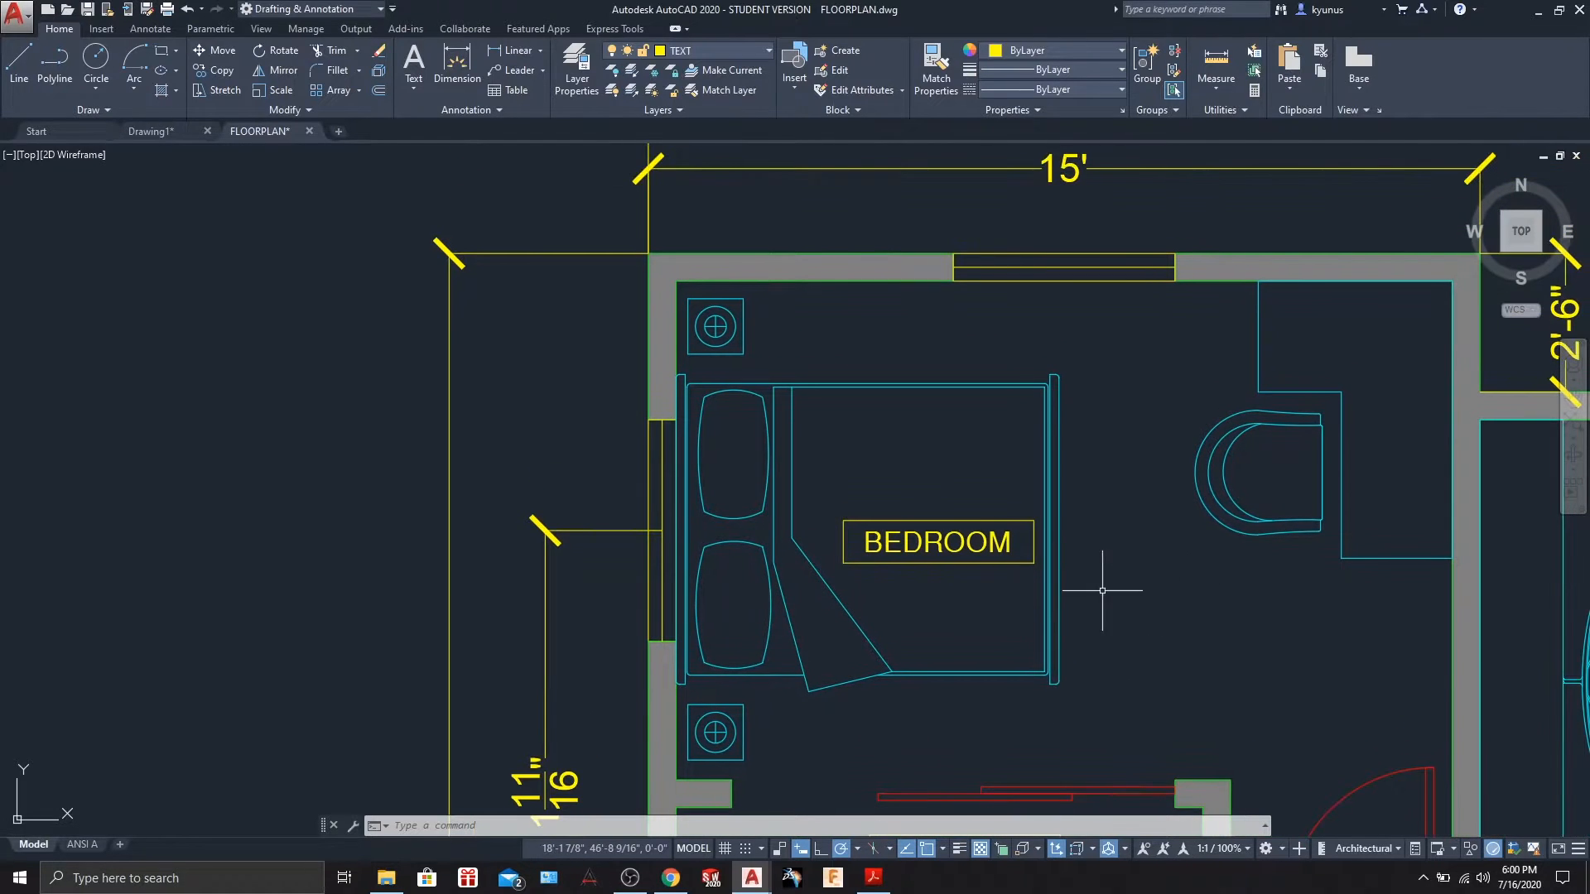
{"action": "left_click", "coordinate": [573, 205]}
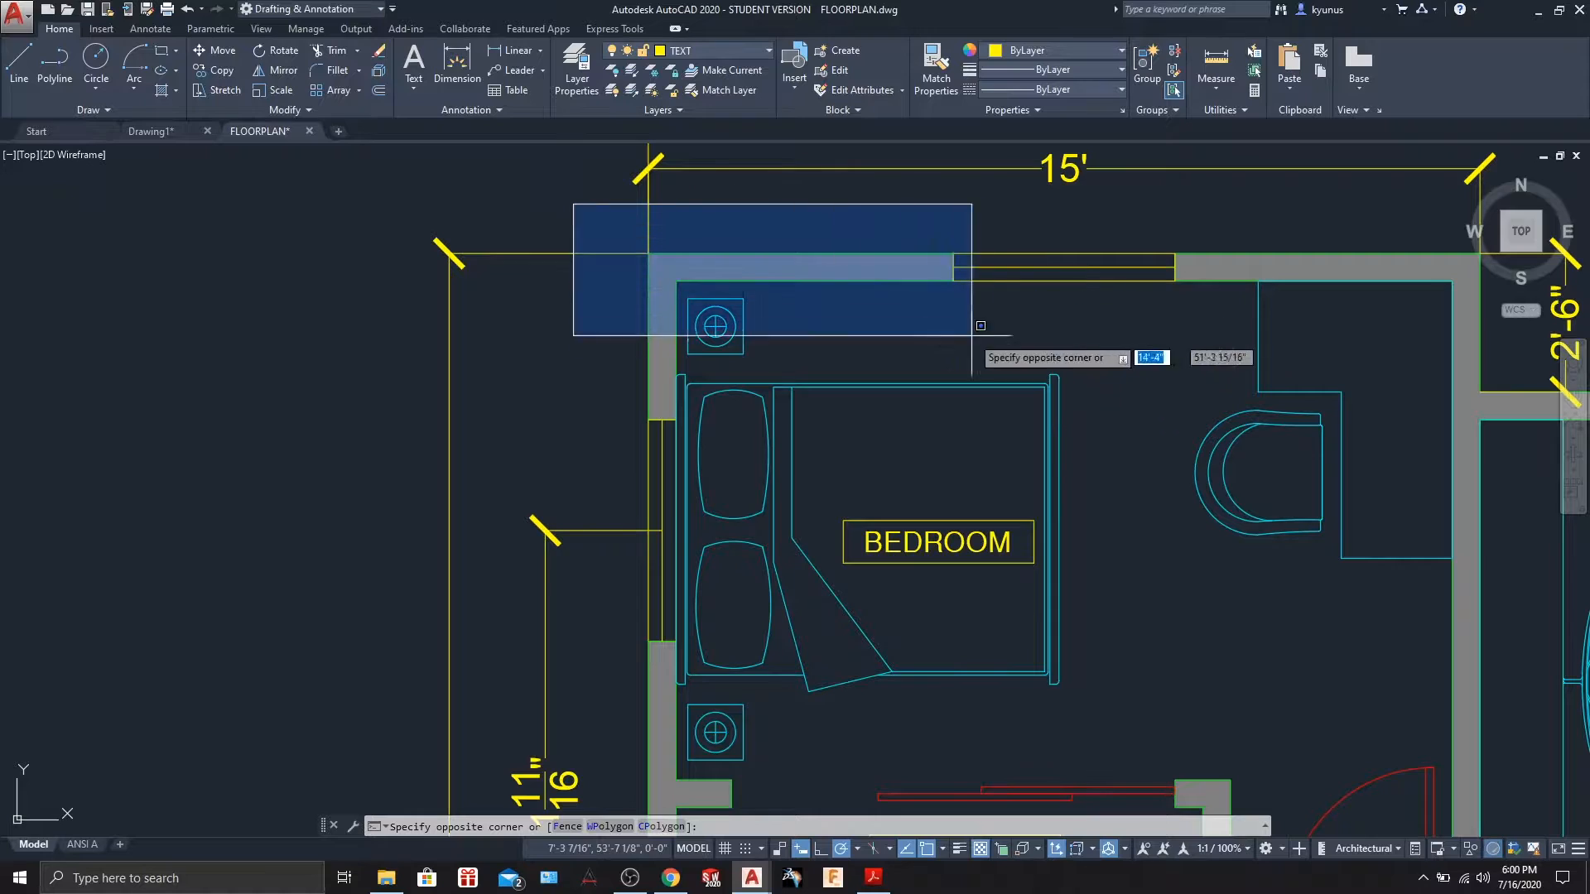
{"action": "left_click", "coordinate": [1156, 754]}
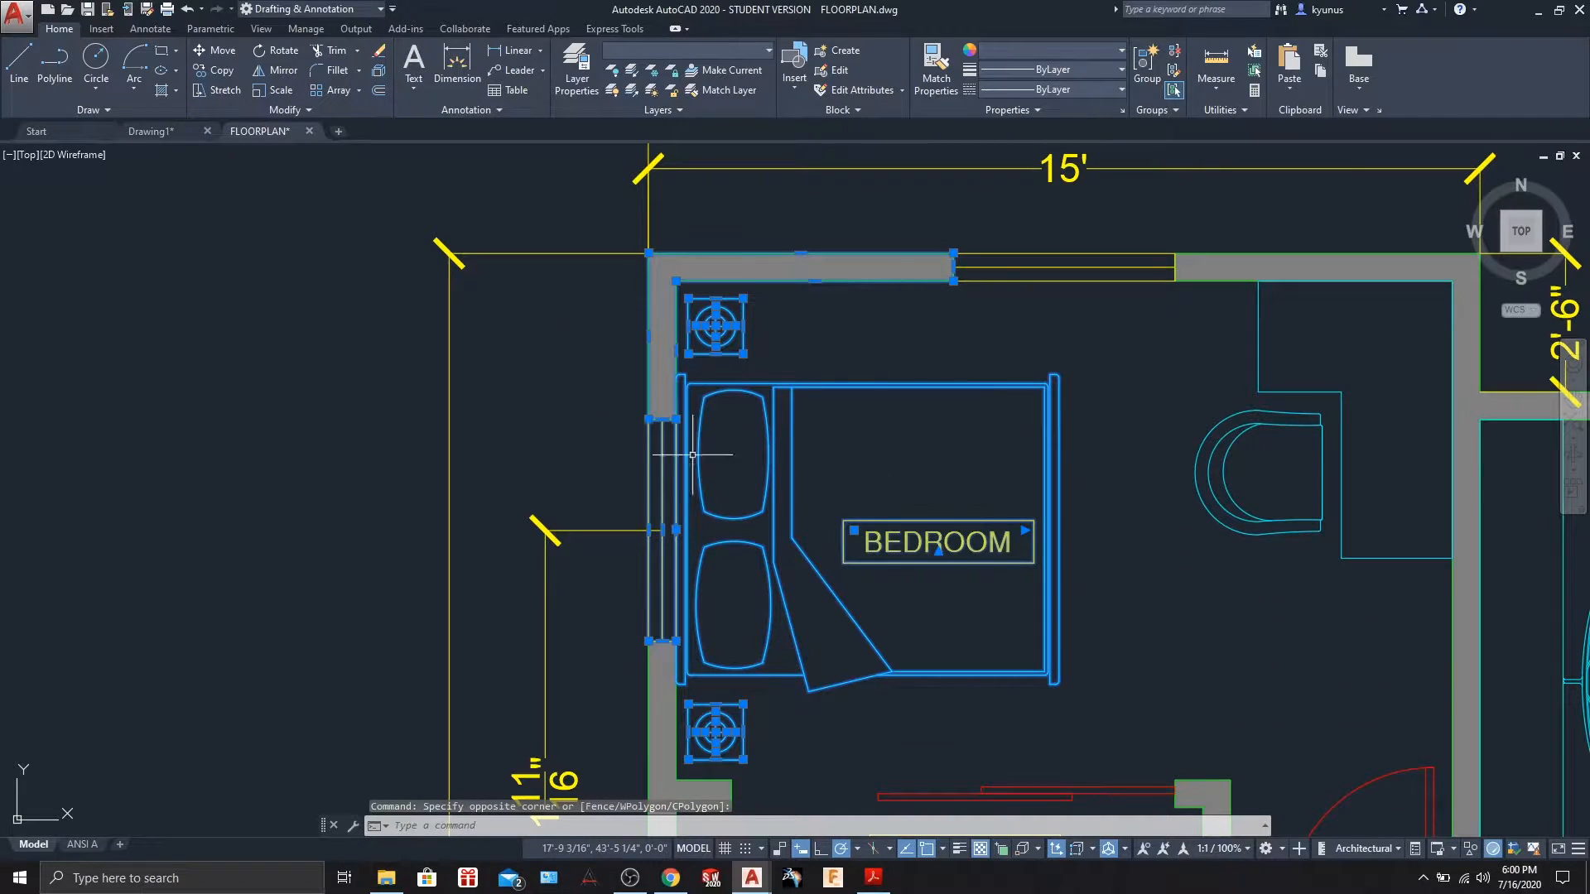
{"action": "middle_click_drag", "start_coordinate": [1068, 639], "coordinate": [1068, 554]}
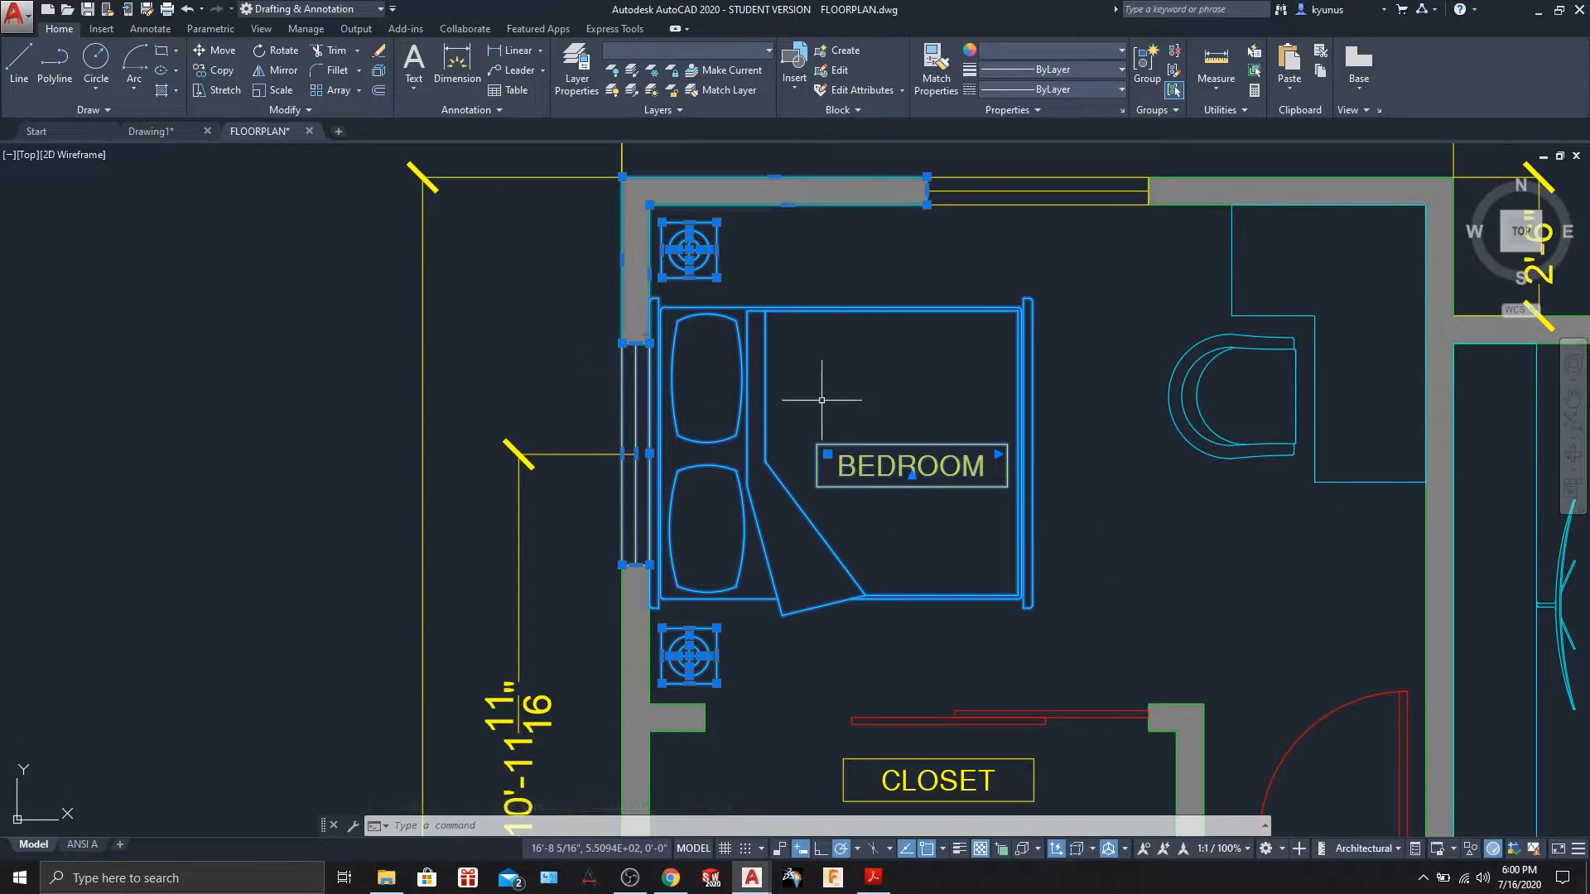
{"action": "key", "text": "Escape"}
{"action": "key", "text": "Escape"}
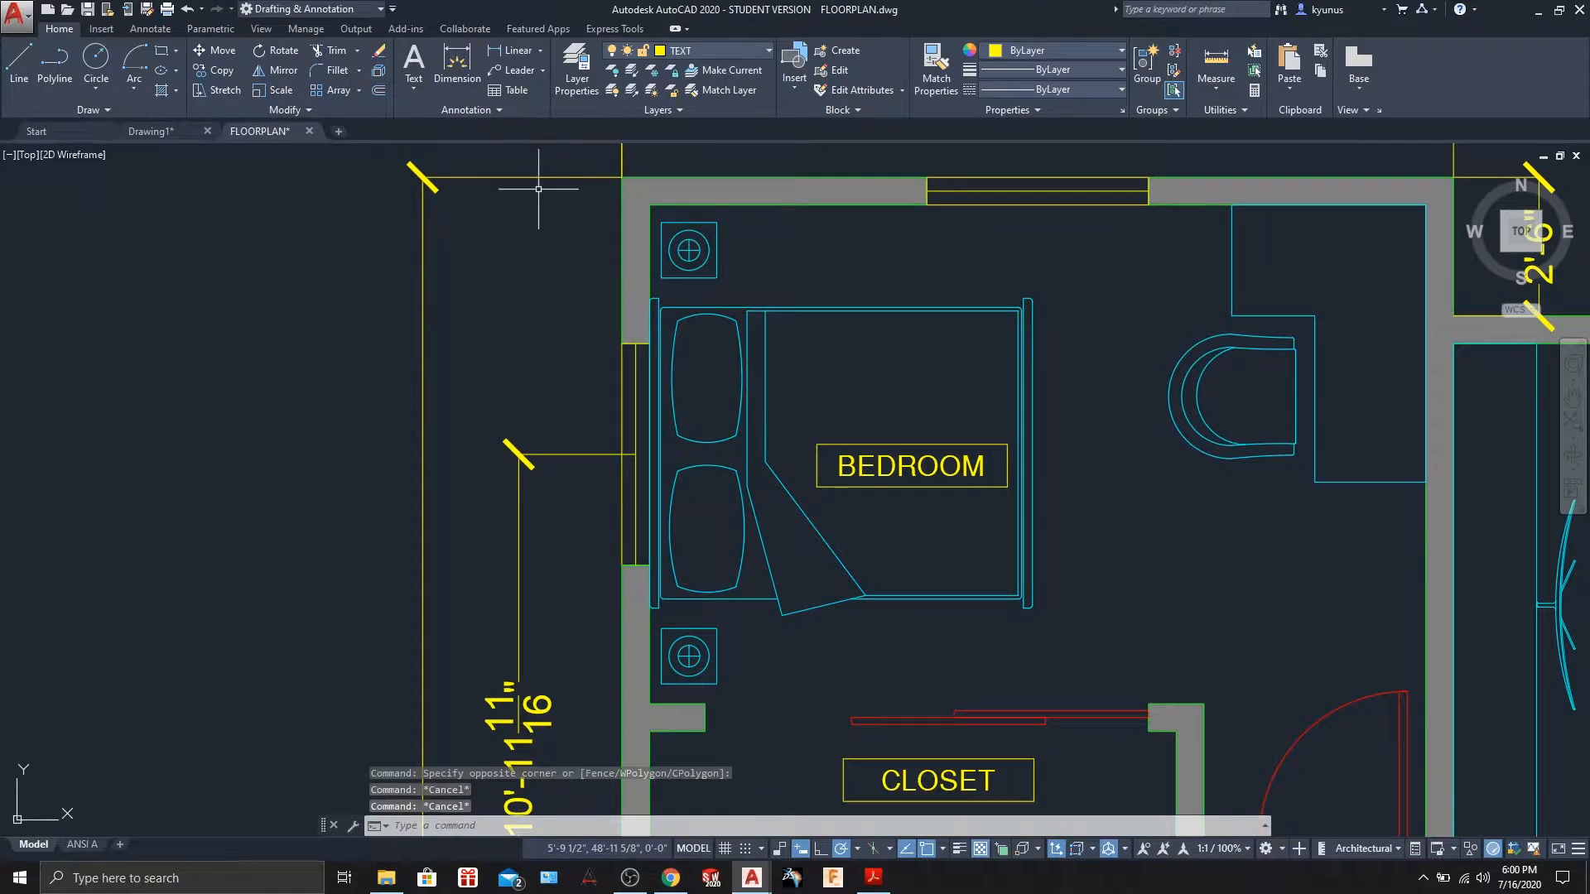
Repeat the window selection from the upper bedroom's outer wall corner to beyond the lower nightstand, check what it includes, and clear it.
{"action": "left_click", "coordinate": [568, 153]}
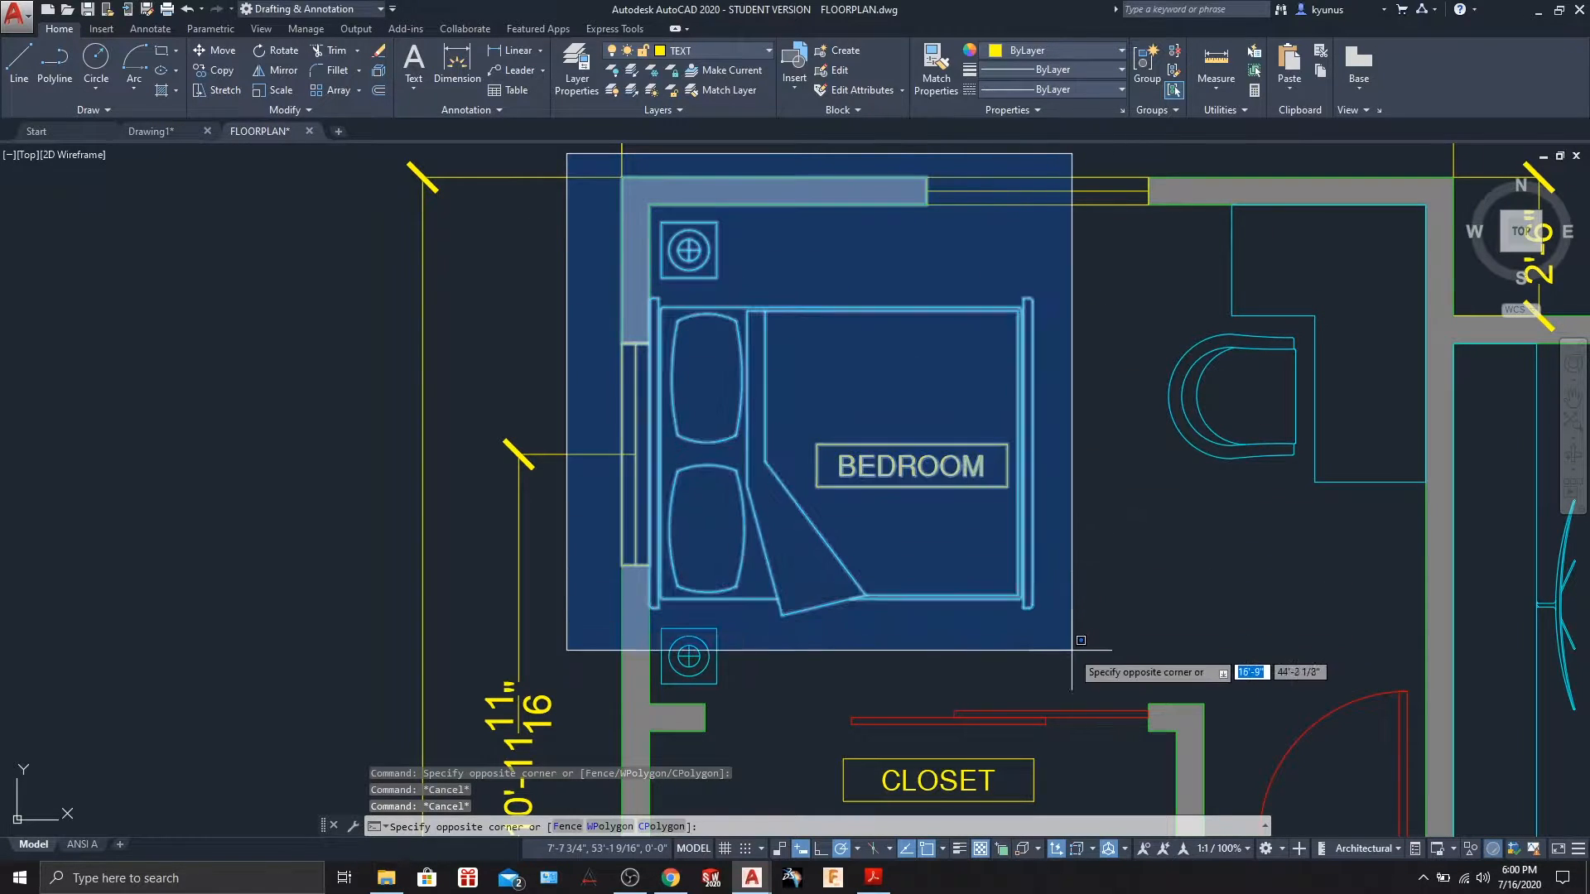
{"action": "left_click", "coordinate": [1079, 697]}
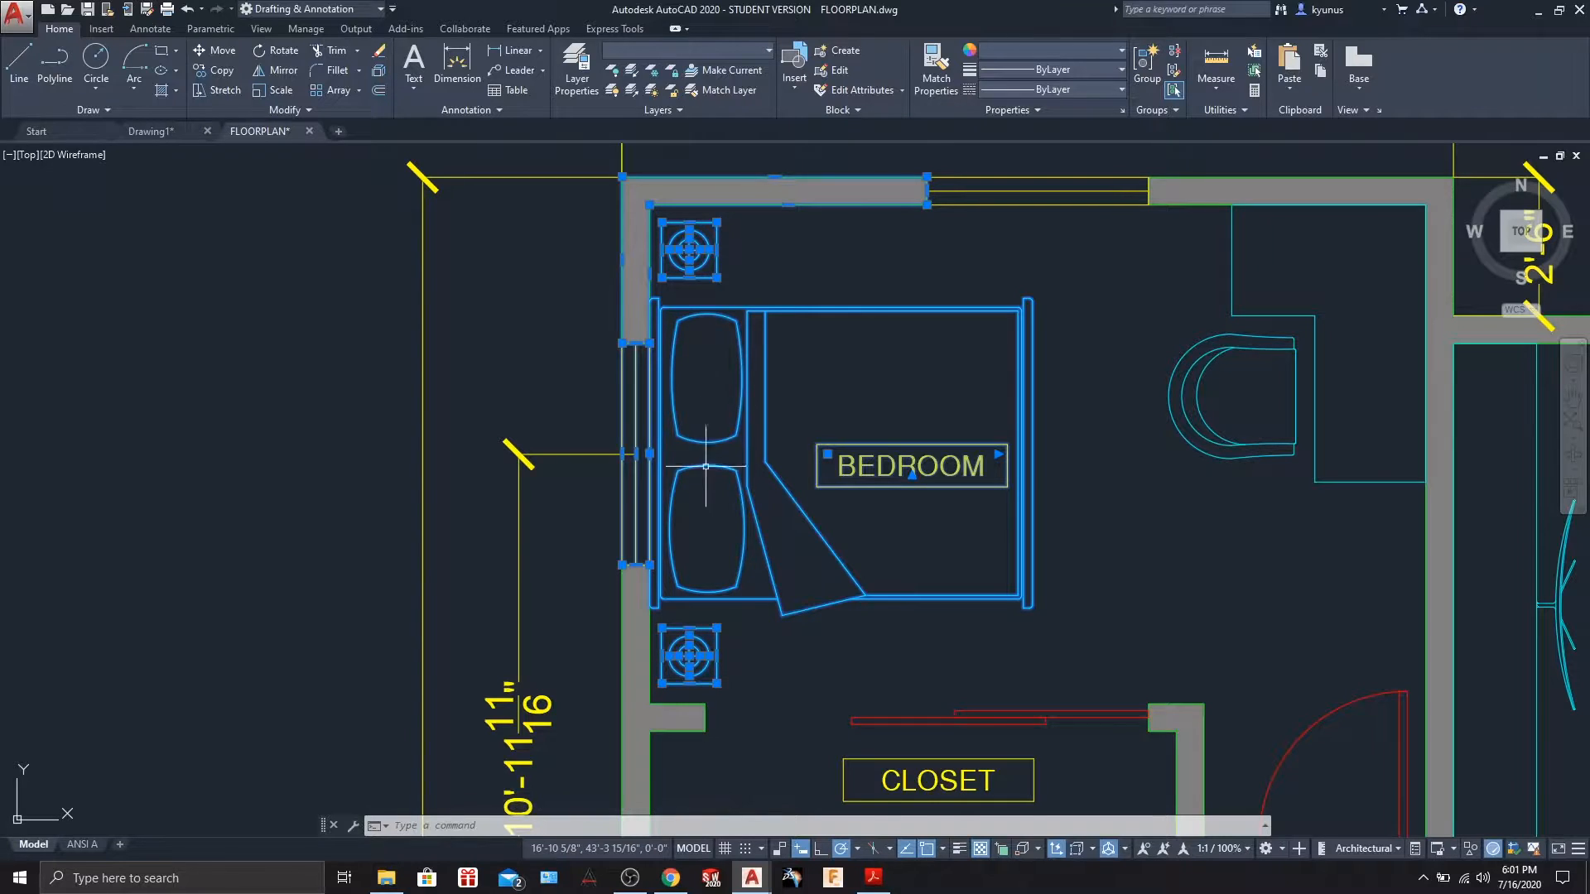
{"action": "left_click", "coordinate": [628, 652]}
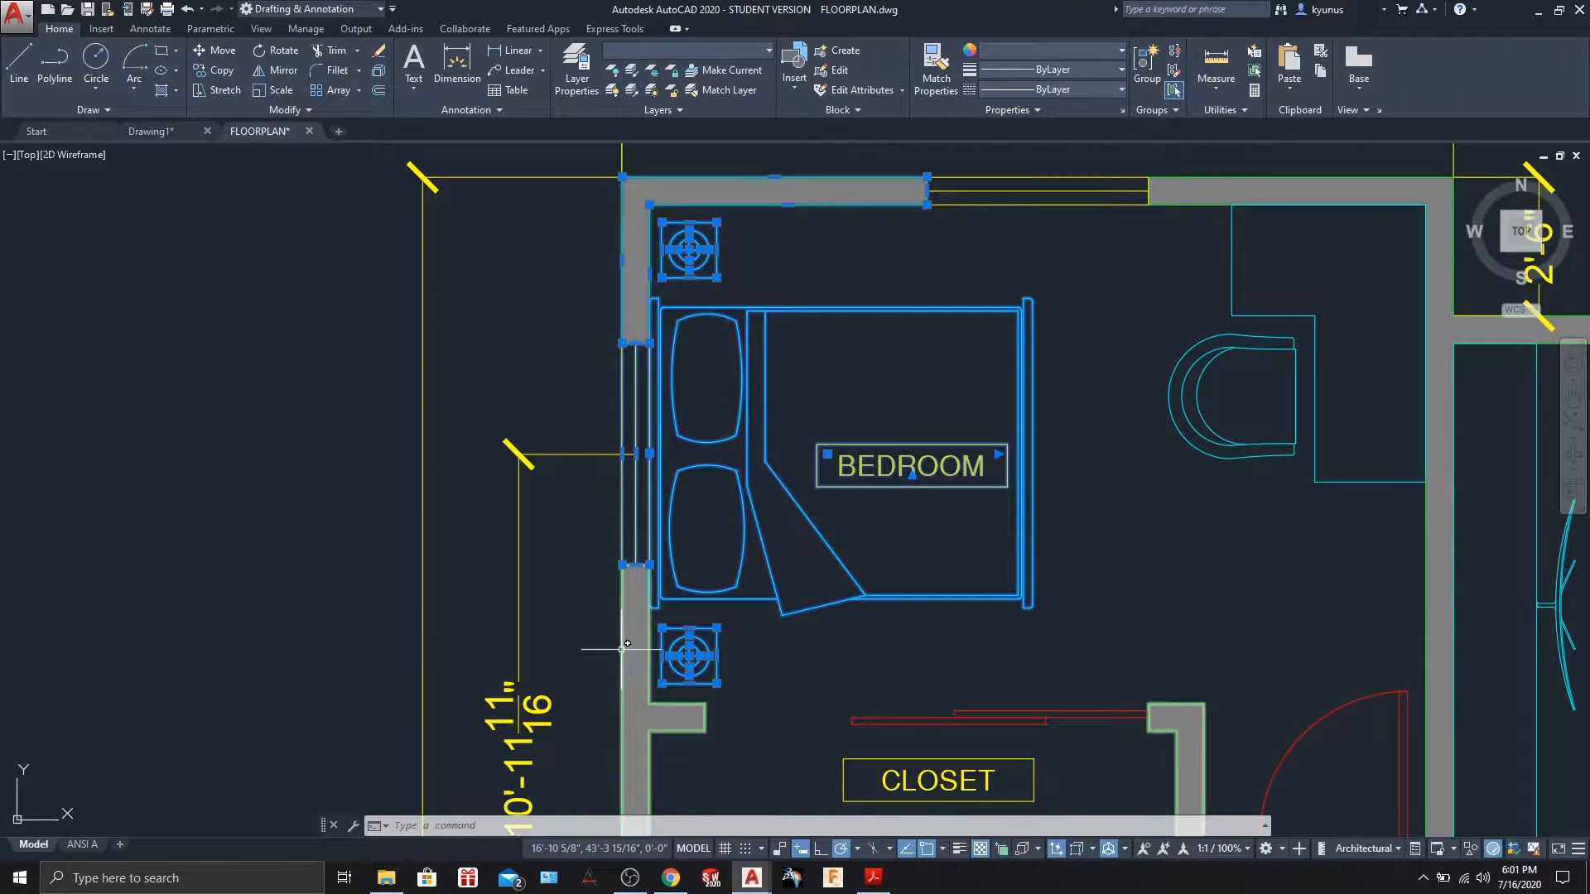
{"action": "mouse_move", "coordinate": [760, 629]}
{"action": "middle_mouse_down"}
{"action": "mouse_move", "coordinate": [760, 546]}
{"action": "mouse_move", "coordinate": [759, 682]}
{"action": "middle_mouse_up"}
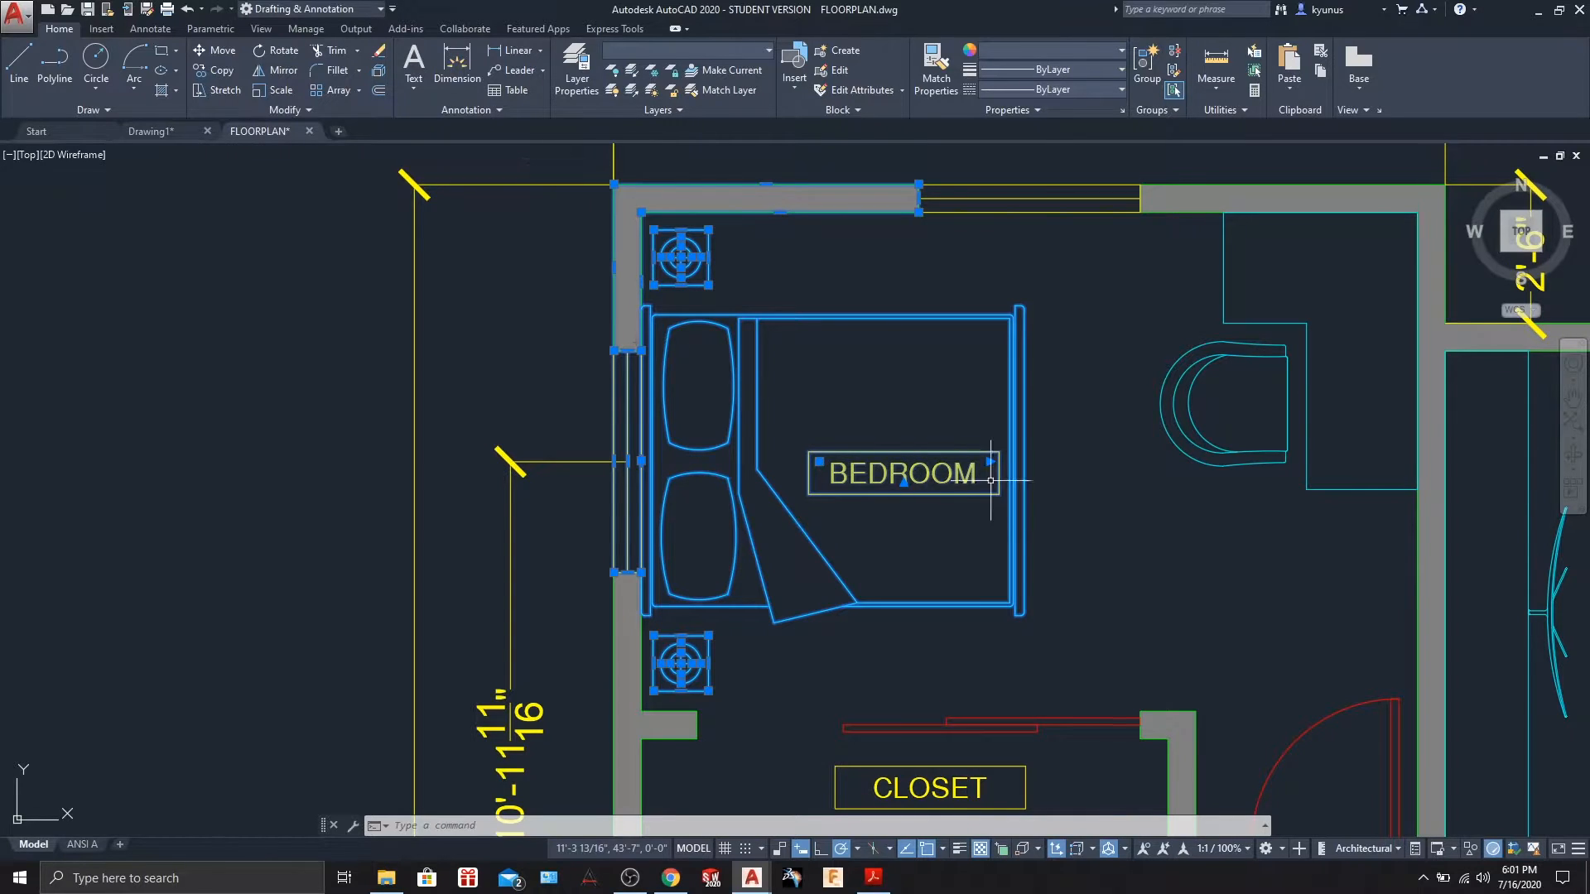
{"action": "middle_click_drag", "start_coordinate": [1178, 489], "coordinate": [1016, 504]}
{"action": "key", "text": "Escape"}
{"action": "key", "text": "Escape"}
Select everything touched by a crossing window running from above the closet to outside the upper bedroom's outer wall corner.
{"action": "mouse_move", "coordinate": [882, 554]}
{"action": "middle_mouse_down"}
{"action": "mouse_move", "coordinate": [1128, 539]}
{"action": "mouse_move", "coordinate": [941, 568]}
{"action": "middle_mouse_up"}
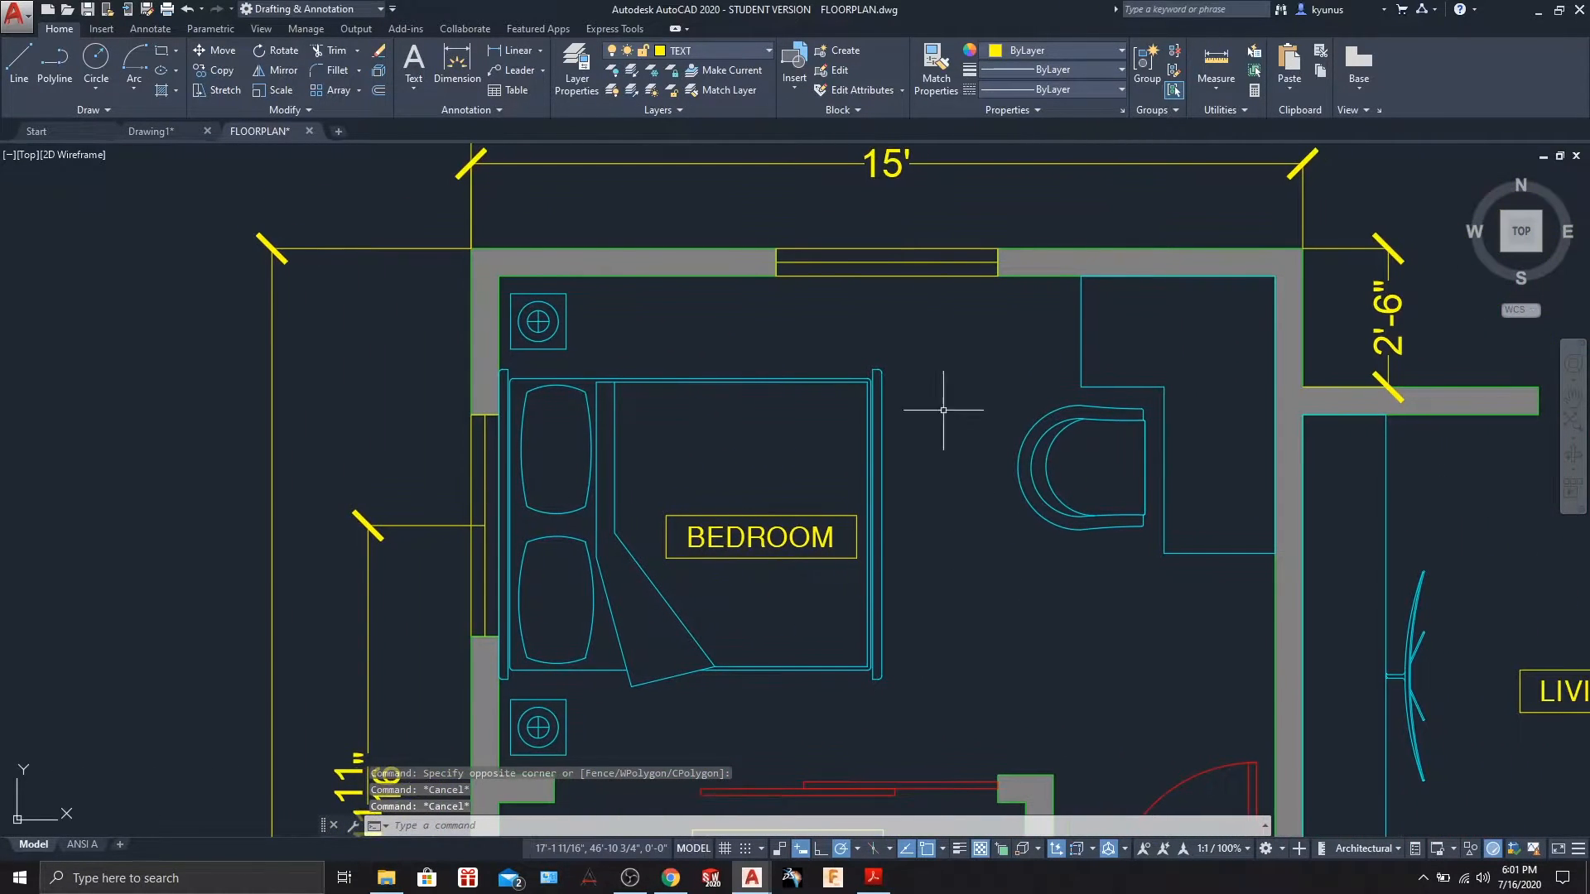
{"action": "middle_click_drag", "start_coordinate": [963, 699], "coordinate": [952, 644]}
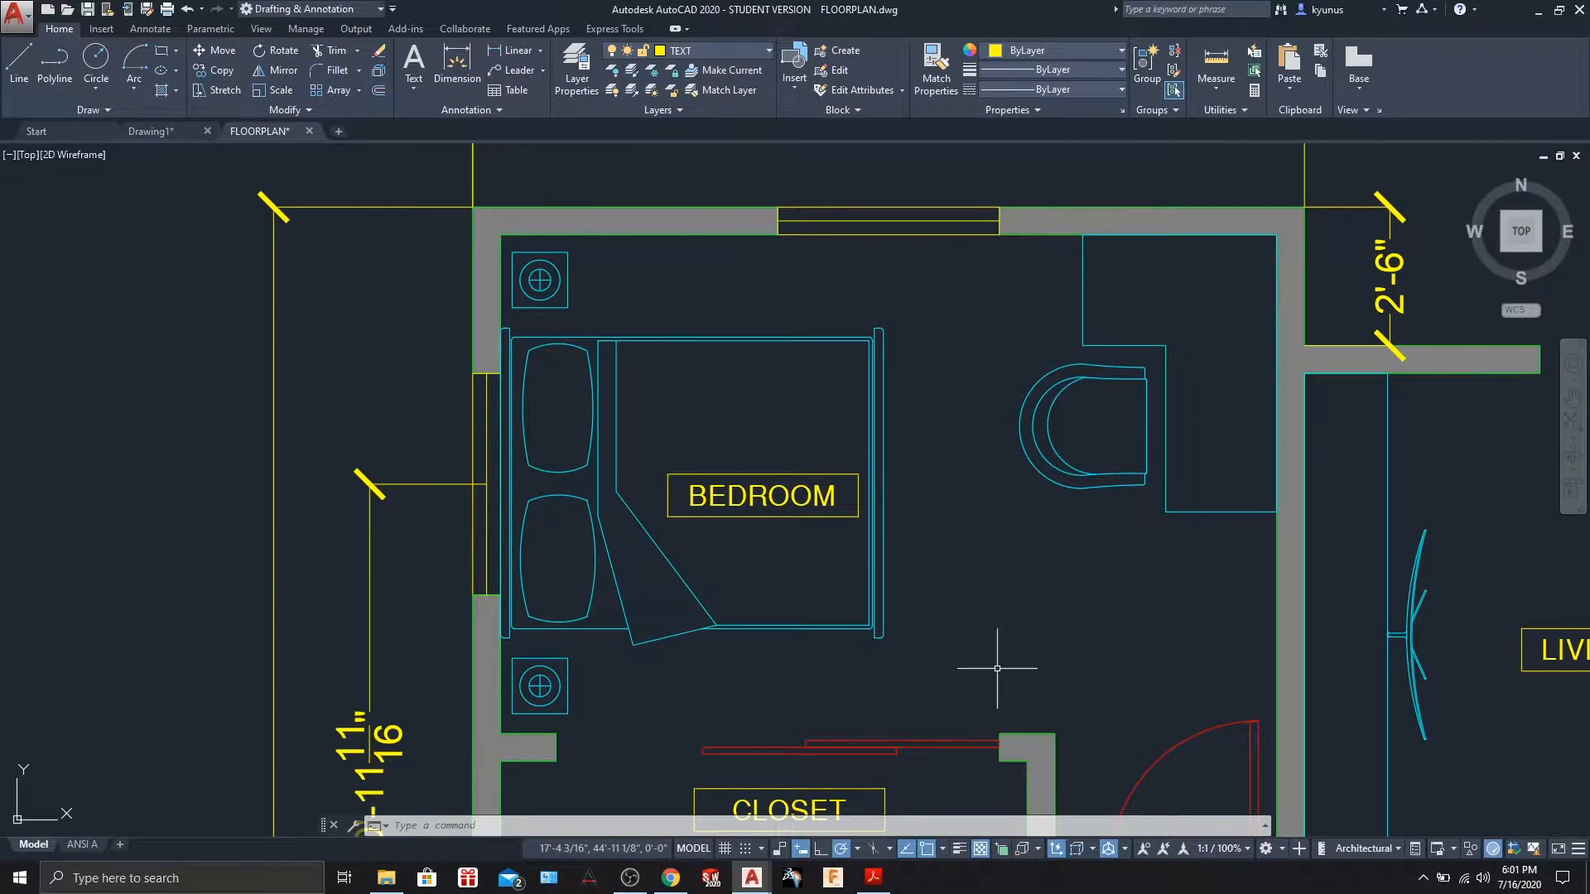
{"action": "left_click", "coordinate": [1018, 712]}
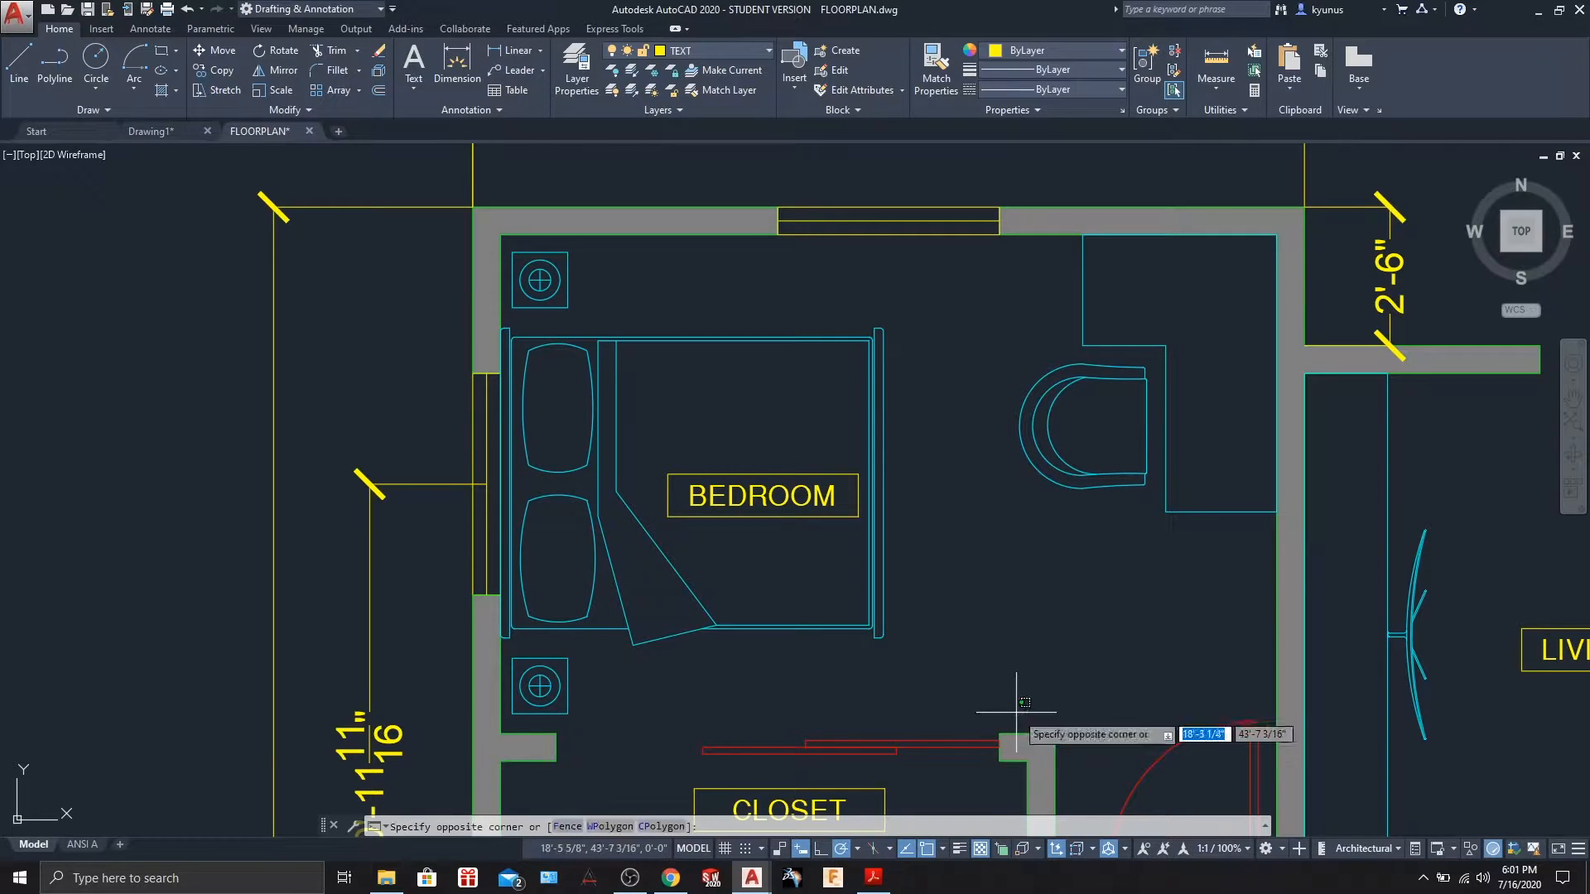
{"action": "left_click", "coordinate": [371, 168]}
{"action": "scroll", "coordinate": [1011, 623], "scroll_direction": "down", "scroll_amount": 3}
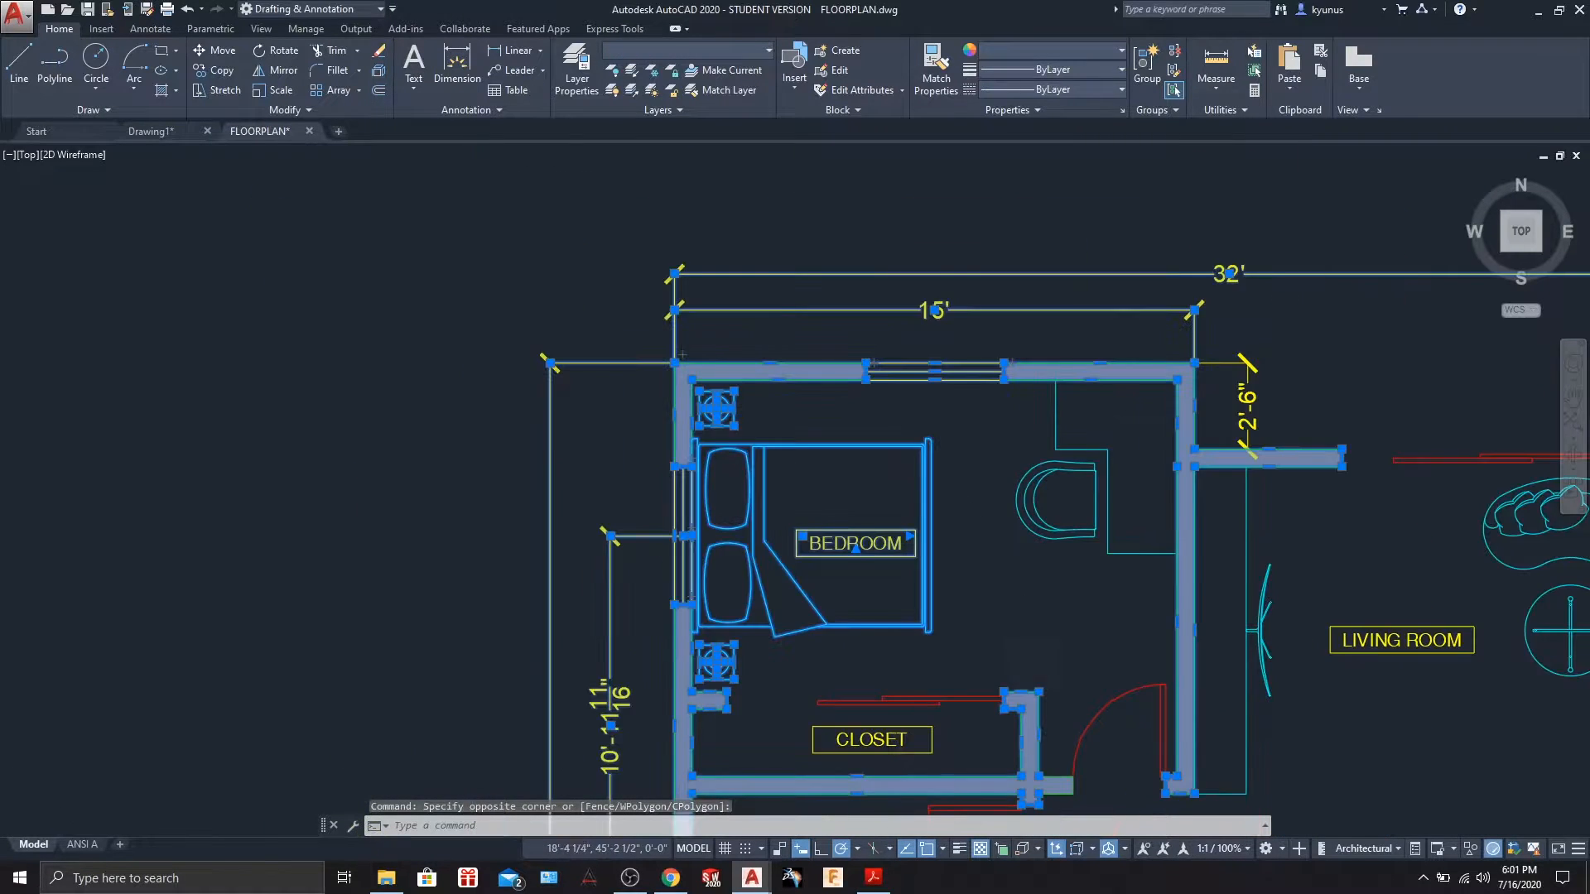
Clear the selection, make a crossing selection from above the closet to outside the upper bedroom's outer wall corner, and clear it.
{"action": "scroll", "coordinate": [1011, 623], "scroll_direction": "up", "scroll_amount": 3}
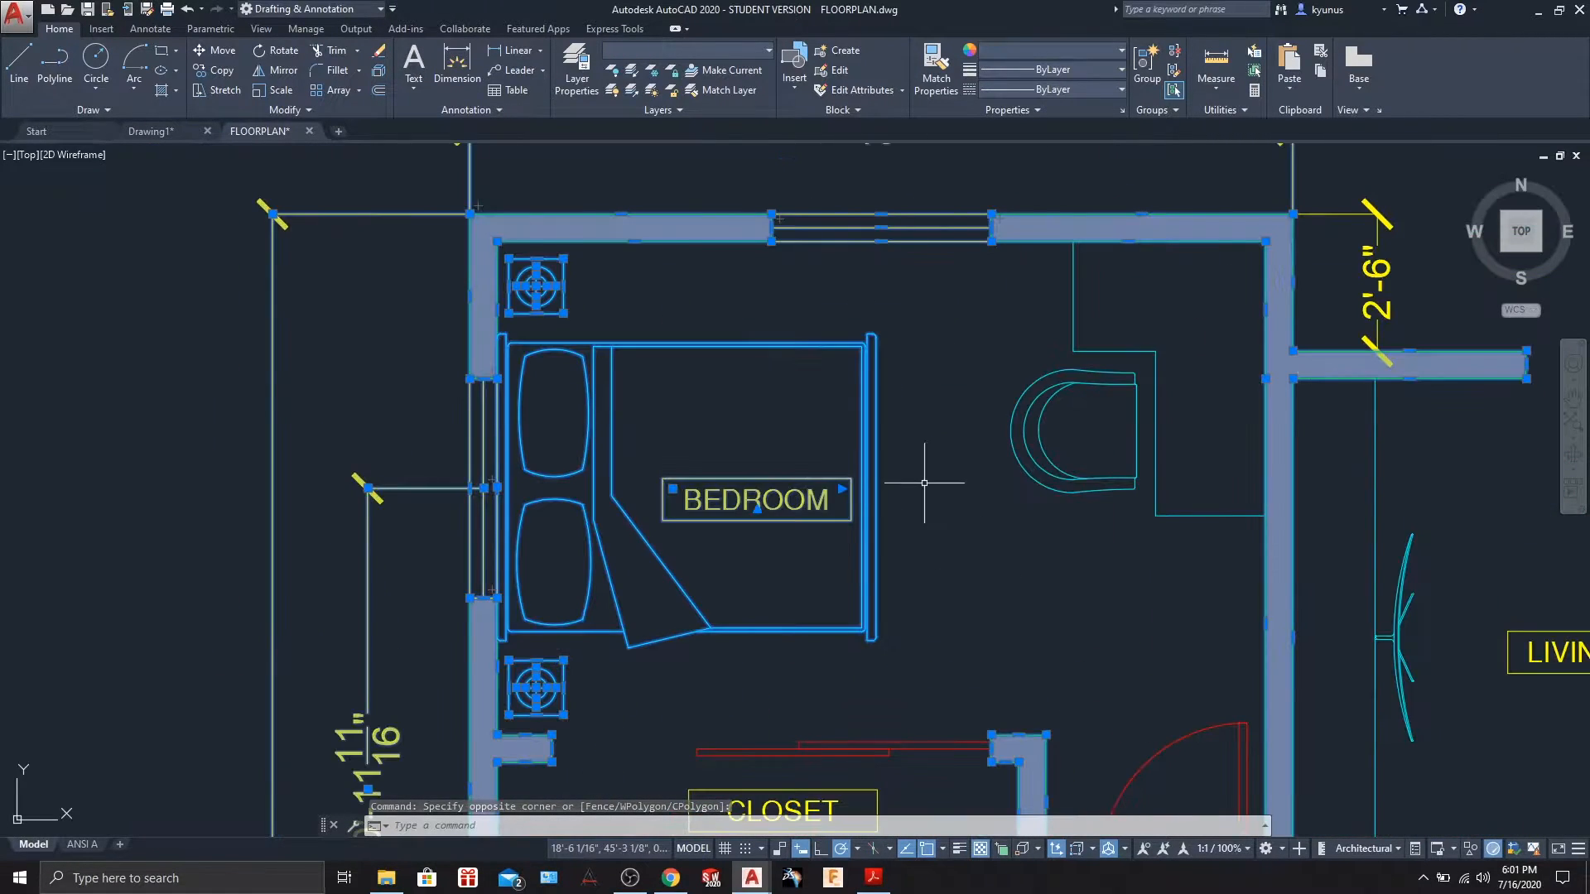
{"action": "key", "text": "Escape"}
{"action": "left_click", "coordinate": [1041, 678]}
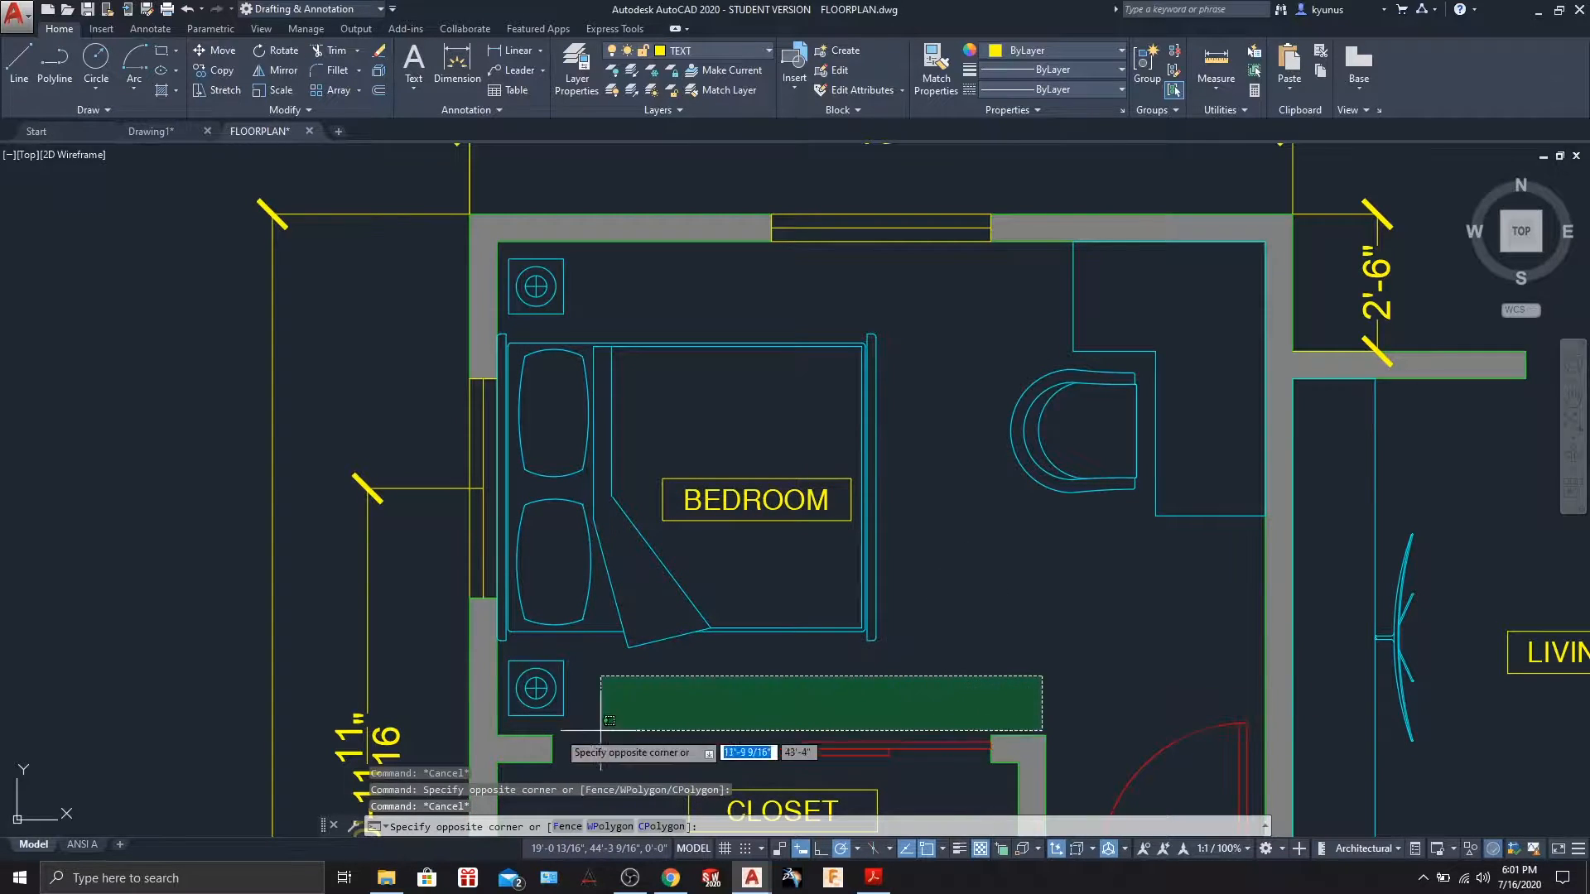
{"action": "left_click", "coordinate": [381, 174]}
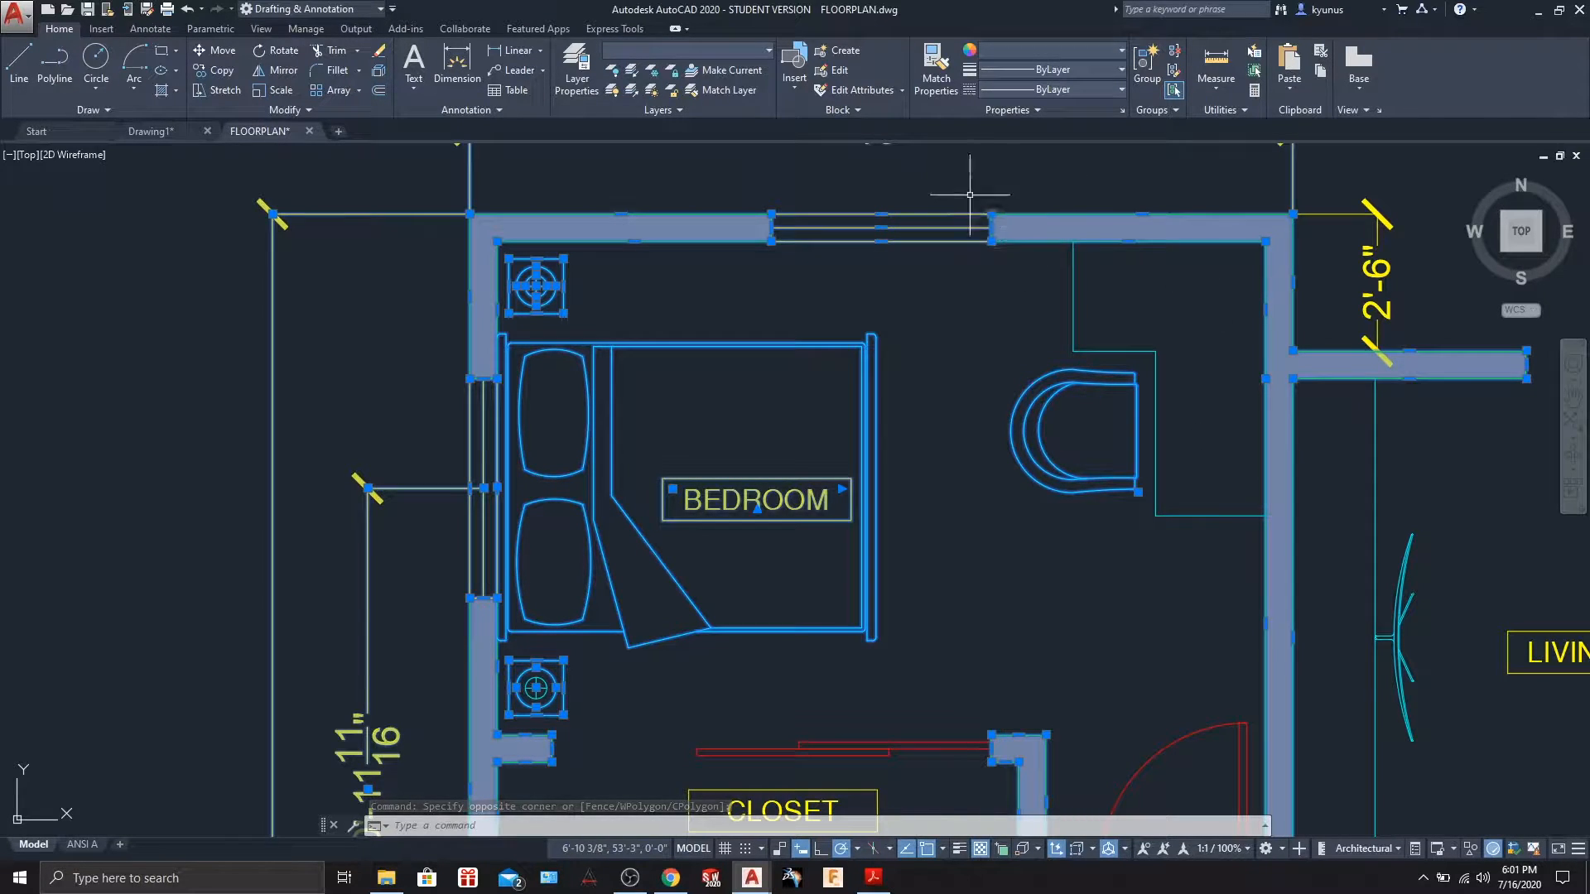
{"action": "key", "text": "Escape"}
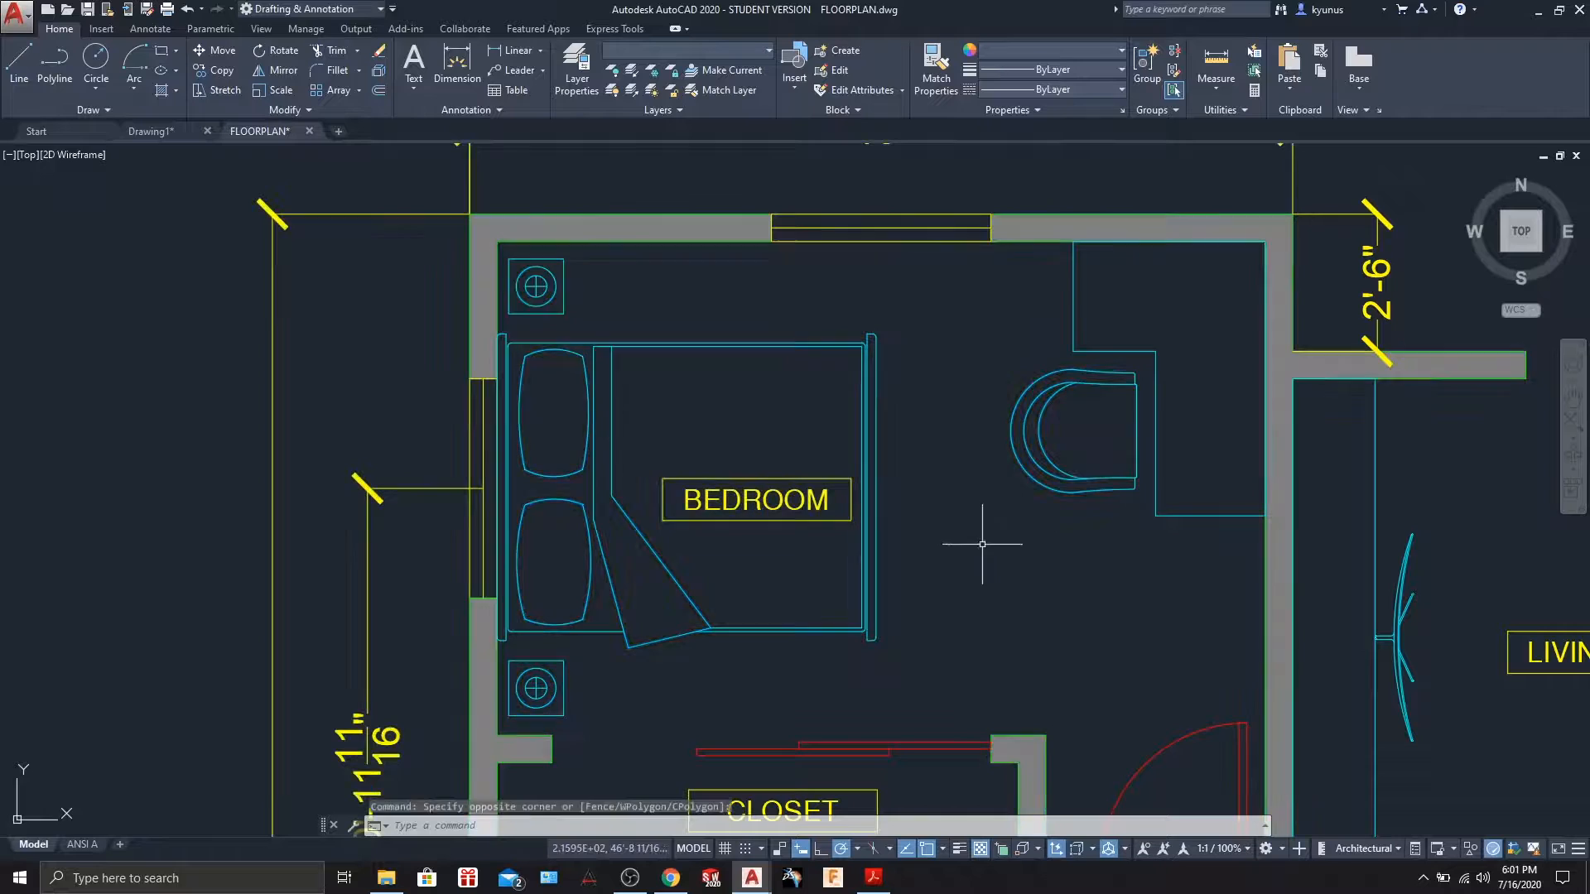
Make two crossing selections from beside the bedroom door to outside the outer wall corner, including desk and chair, clearing each one.
{"action": "left_click", "coordinate": [1096, 728]}
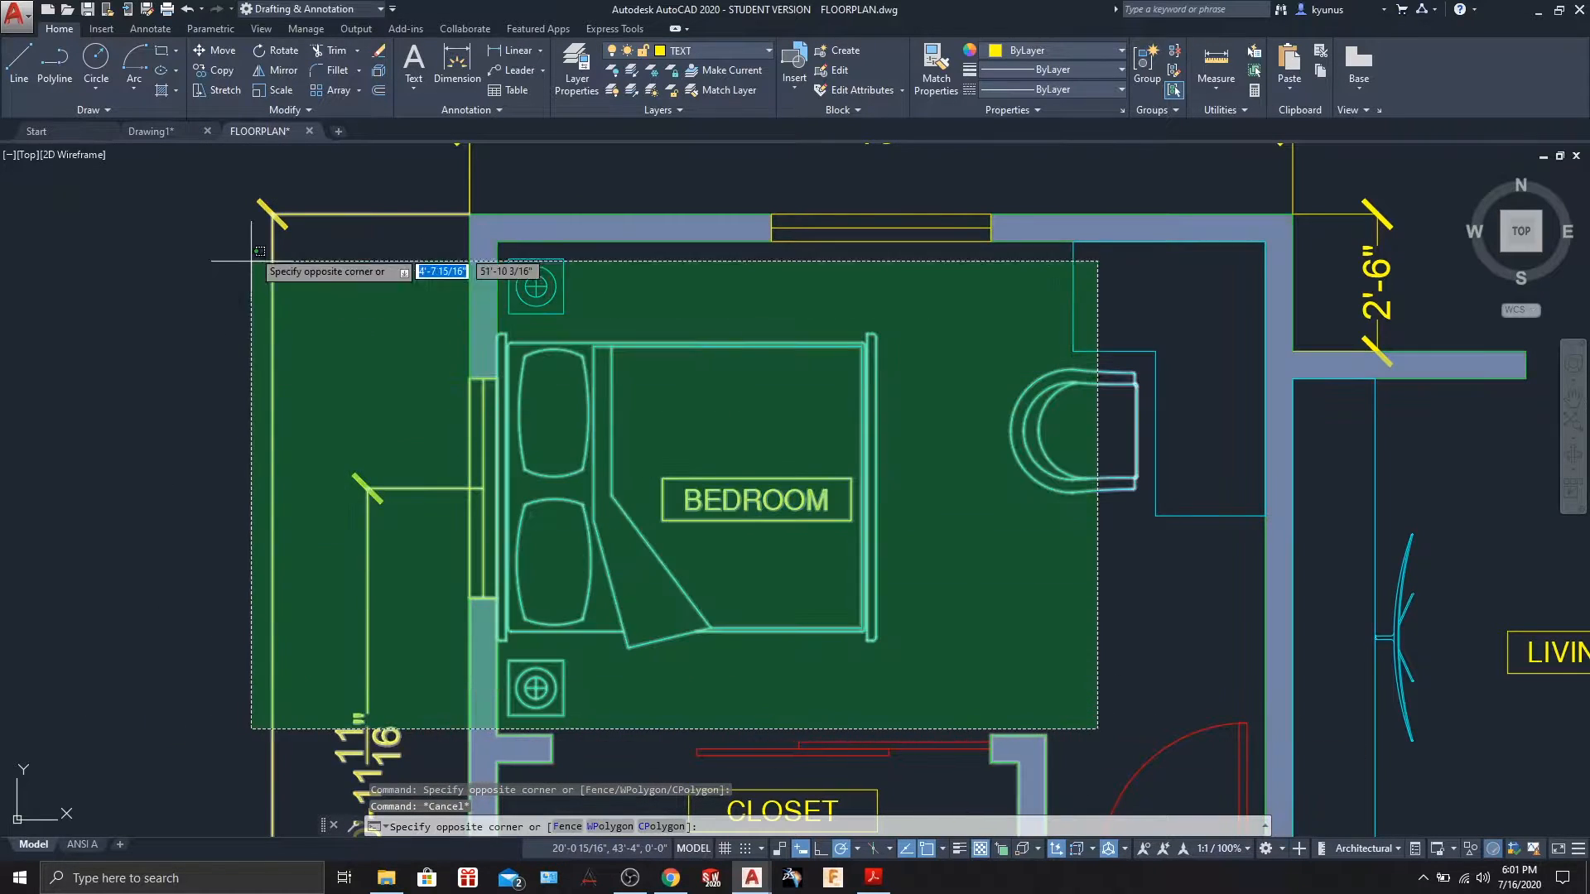
{"action": "left_click", "coordinate": [432, 184]}
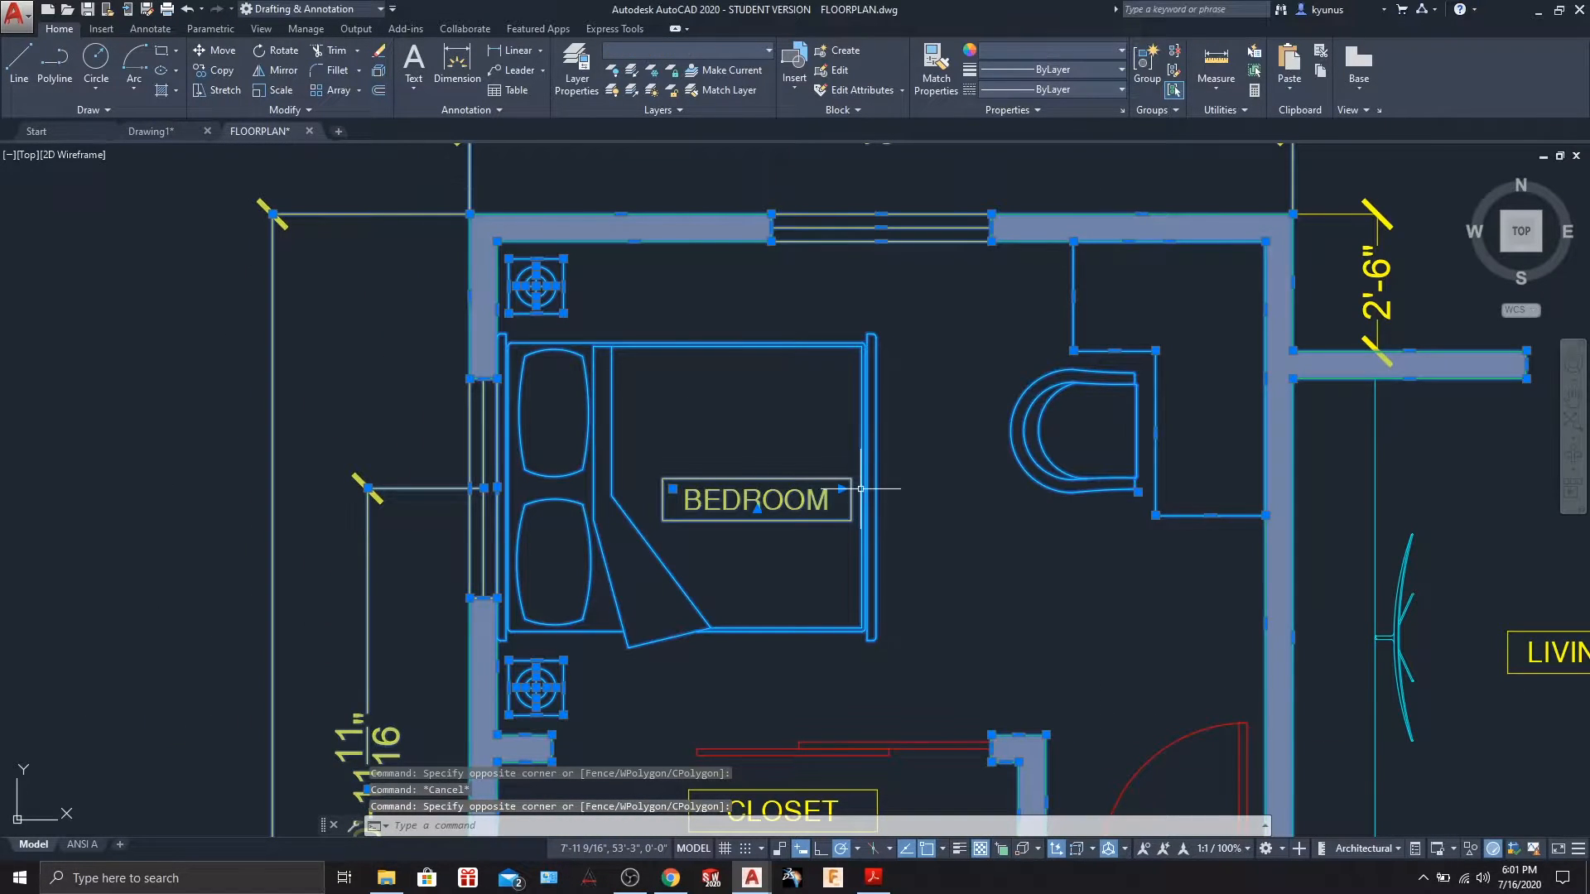
{"action": "key", "text": "Escape"}
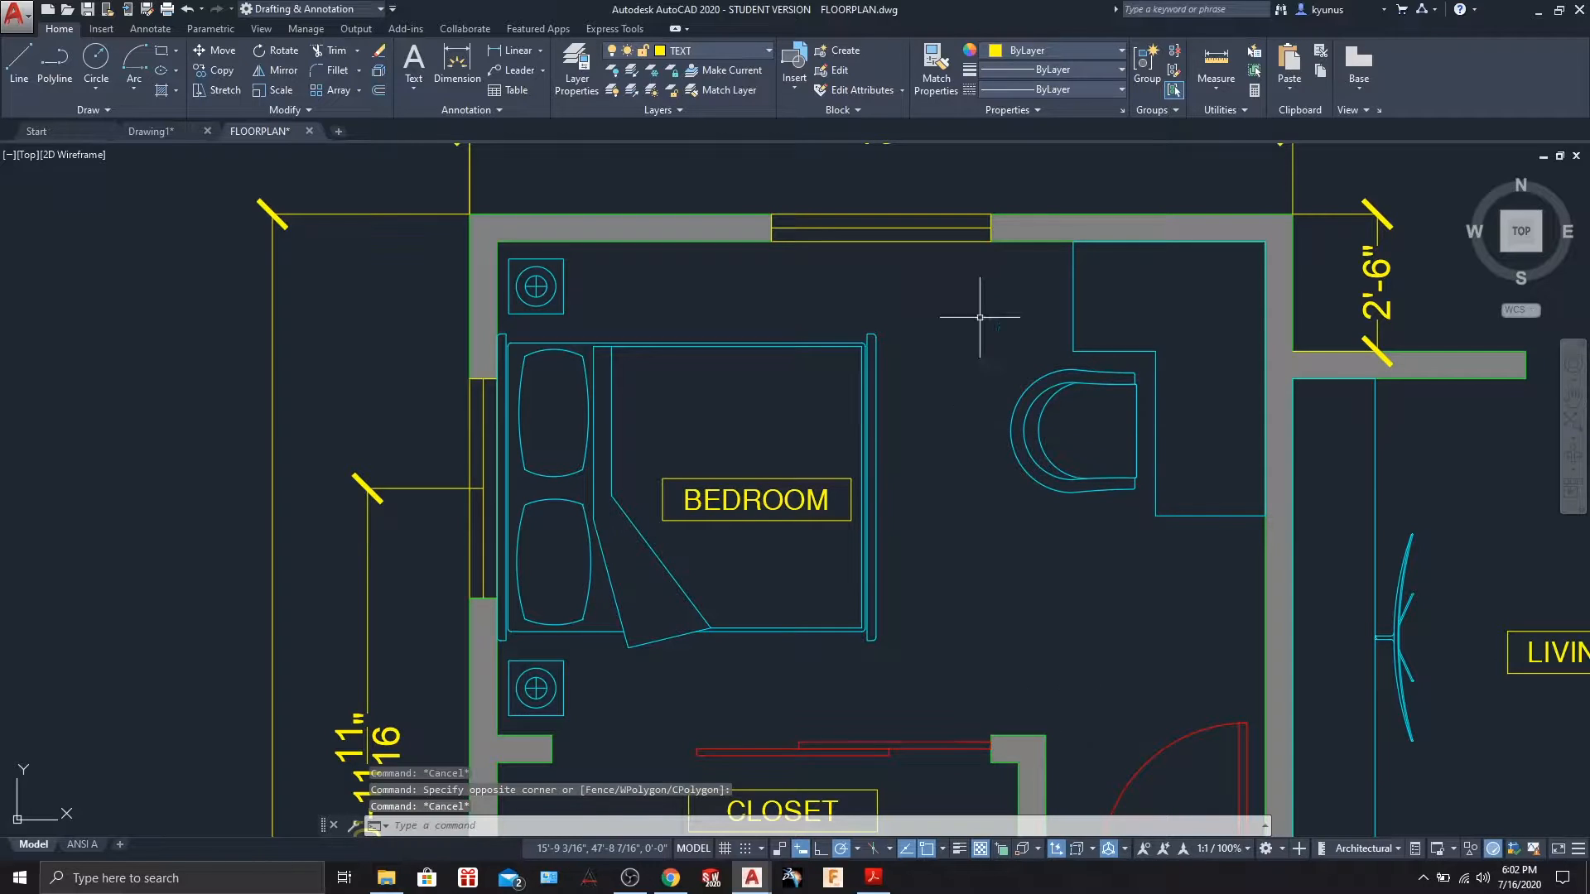
{"action": "left_click", "coordinate": [1103, 724]}
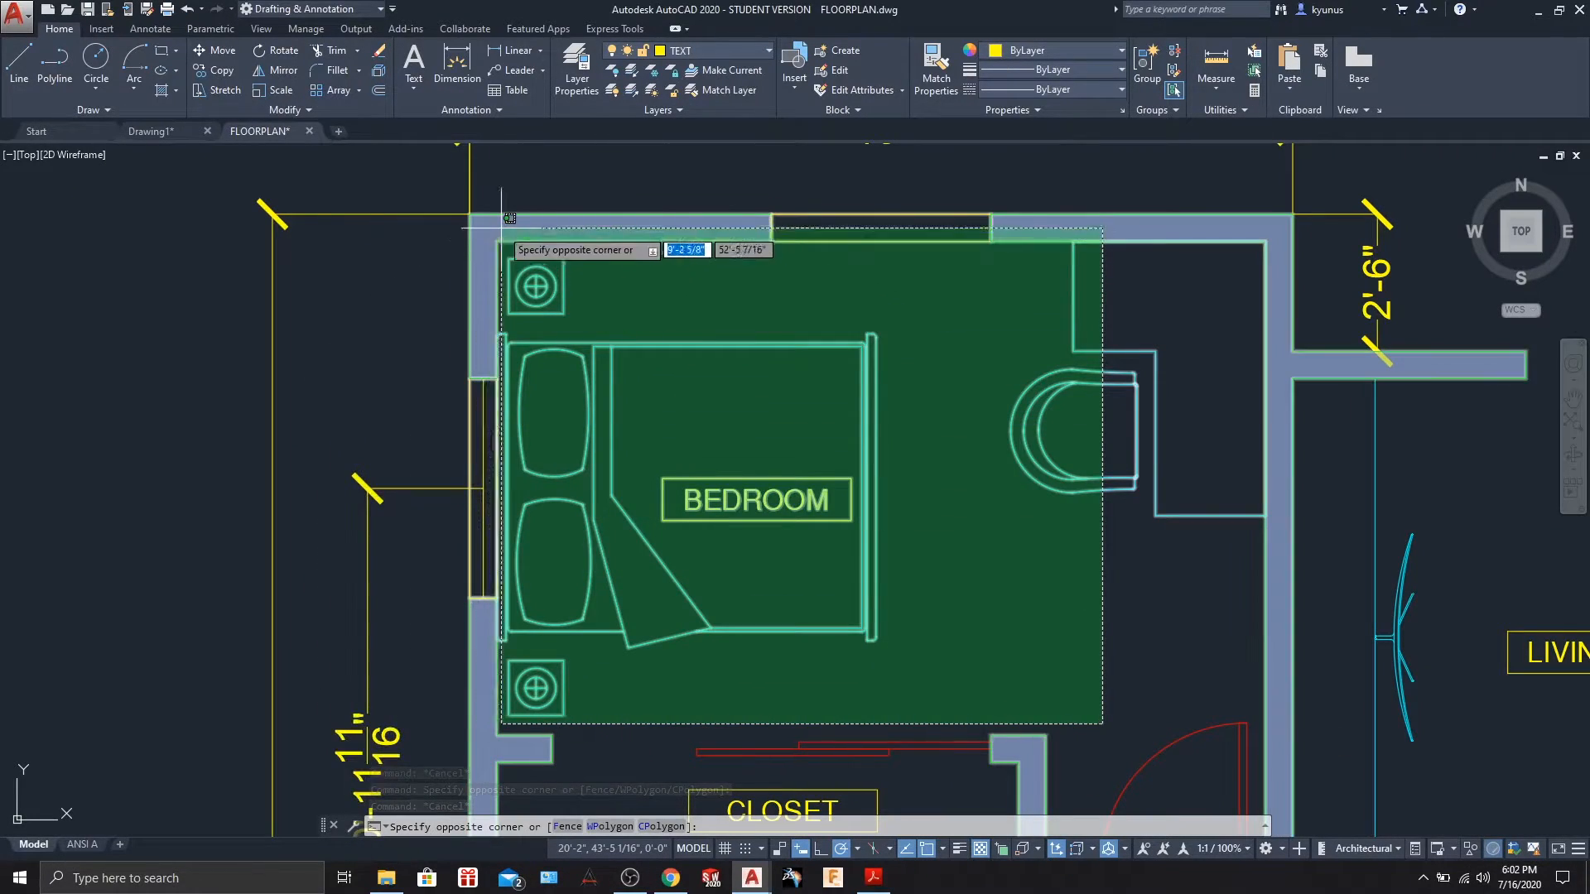
{"action": "left_click", "coordinate": [443, 187]}
{"action": "key", "text": "Escape"}
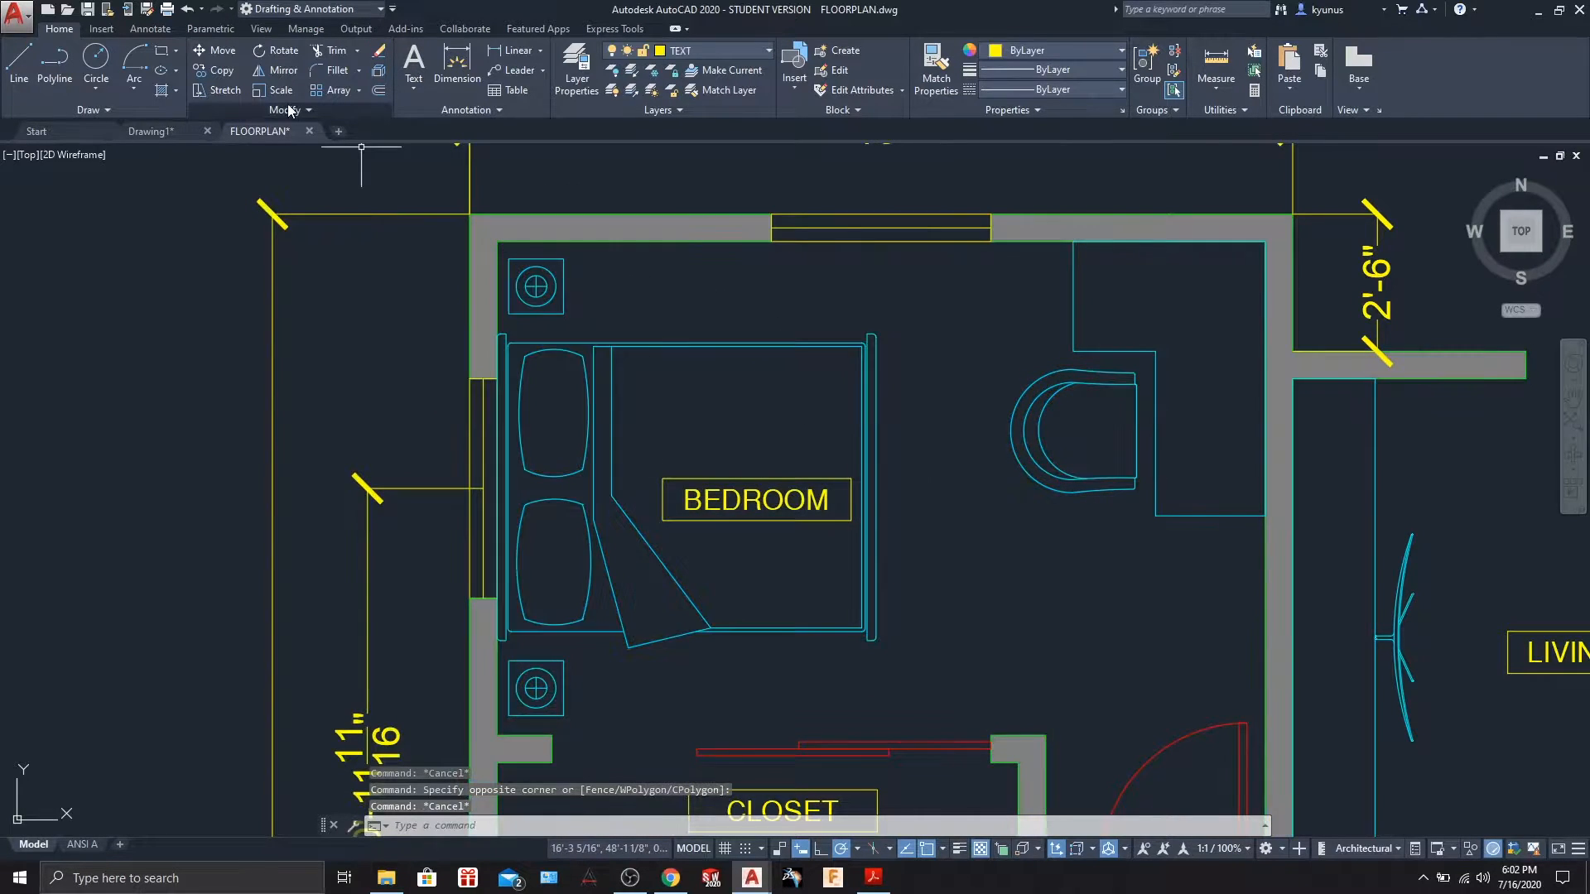
Compare an enclosing window selection with a crossing selection over the same bedroom area, clearing each selection.
{"action": "left_click", "coordinate": [433, 173]}
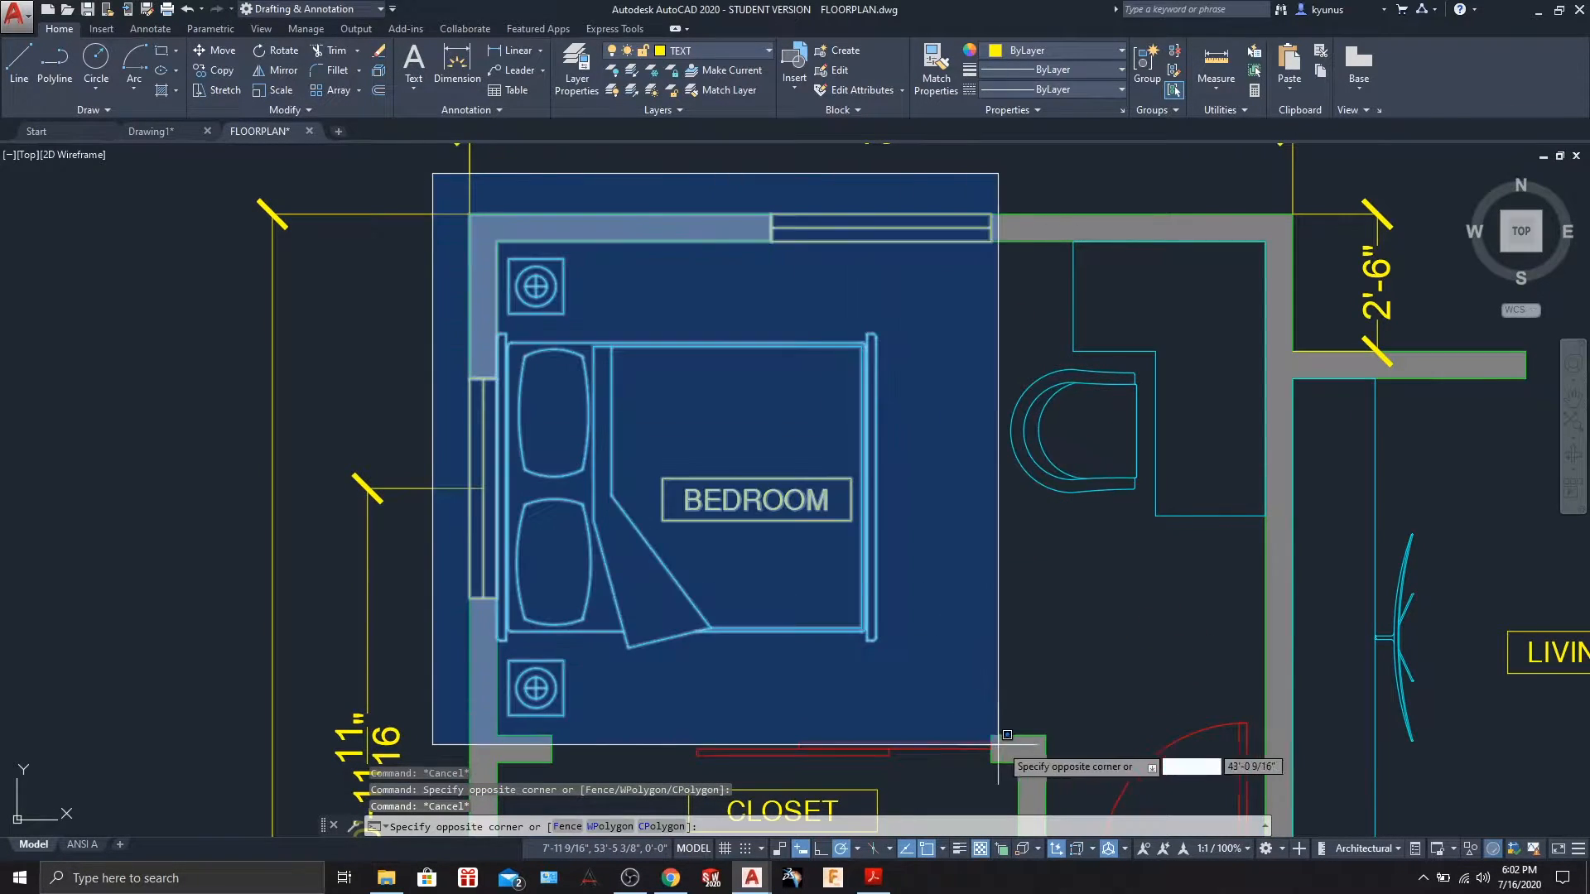
{"action": "left_click", "coordinate": [1108, 730]}
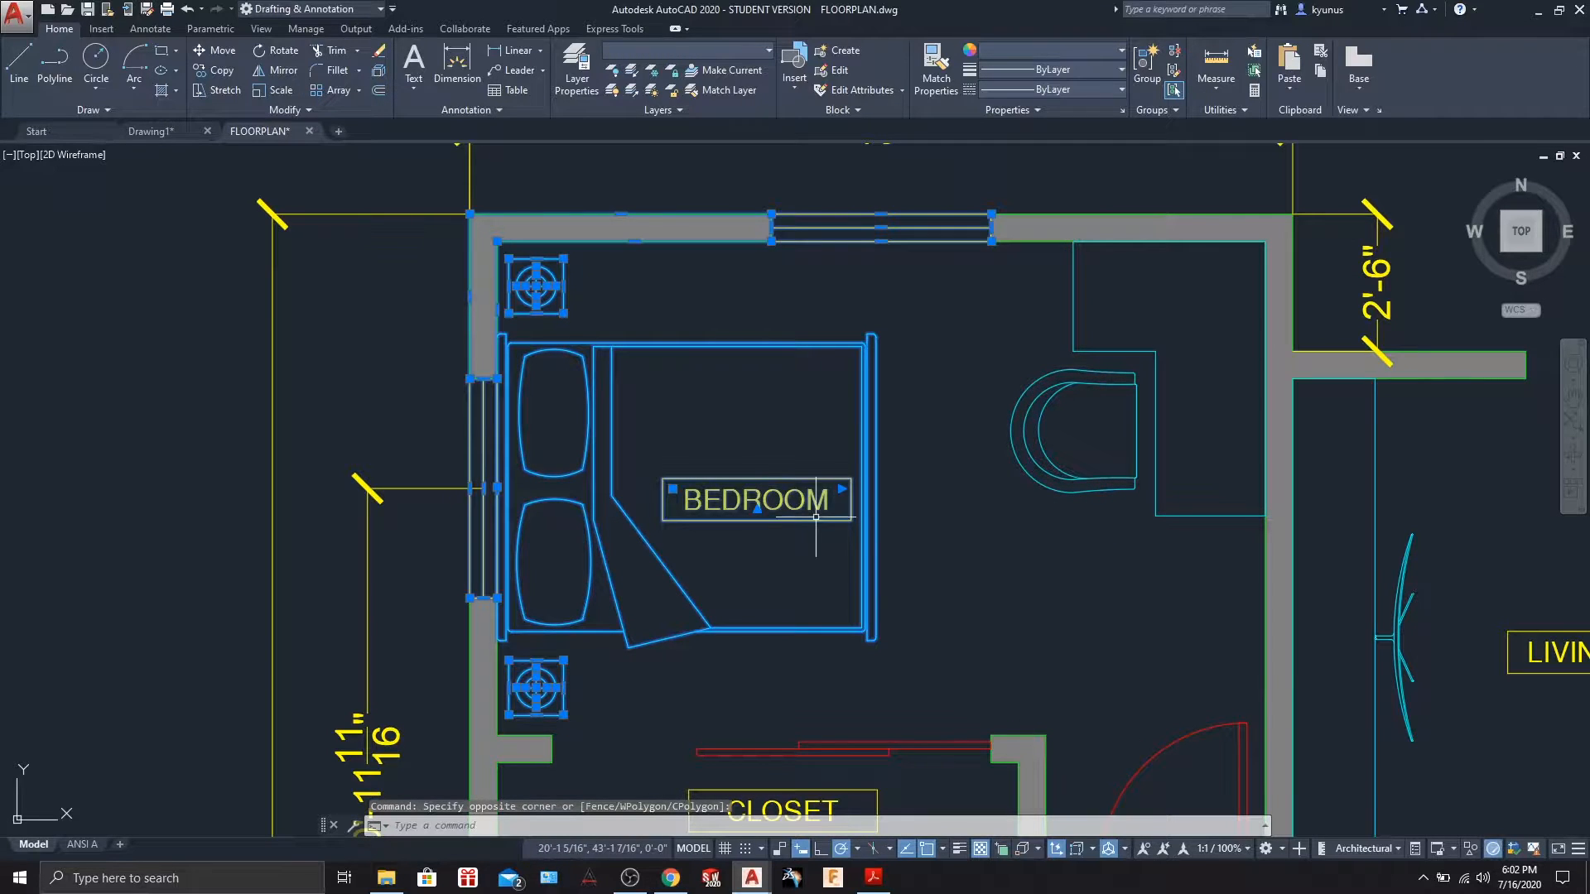
{"action": "key", "text": "Escape"}
{"action": "left_click", "coordinate": [1107, 711]}
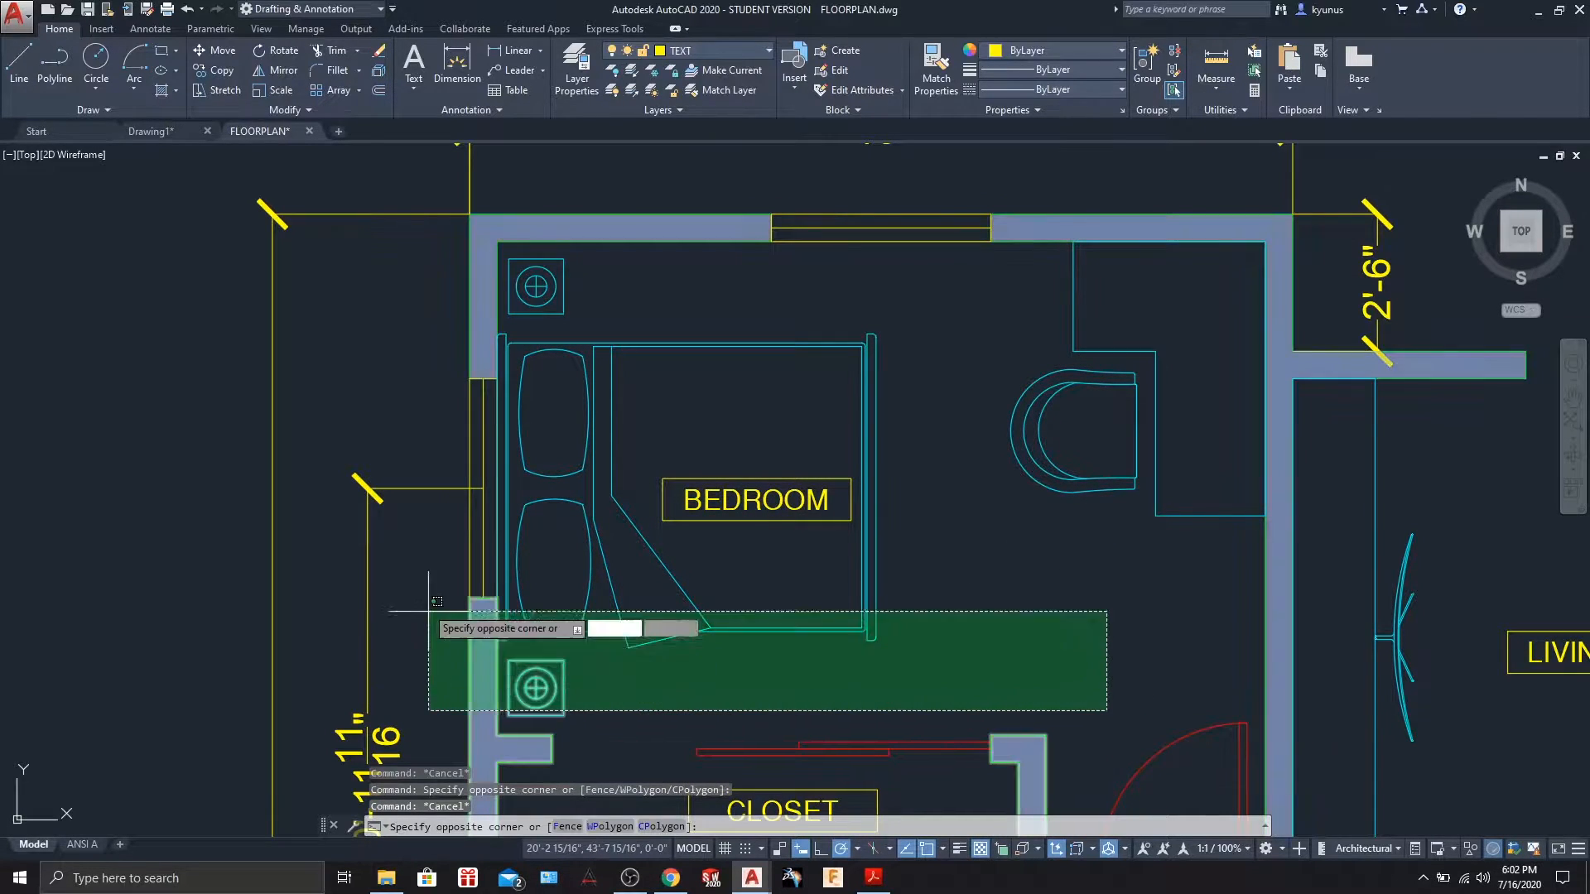
{"action": "left_click", "coordinate": [417, 193]}
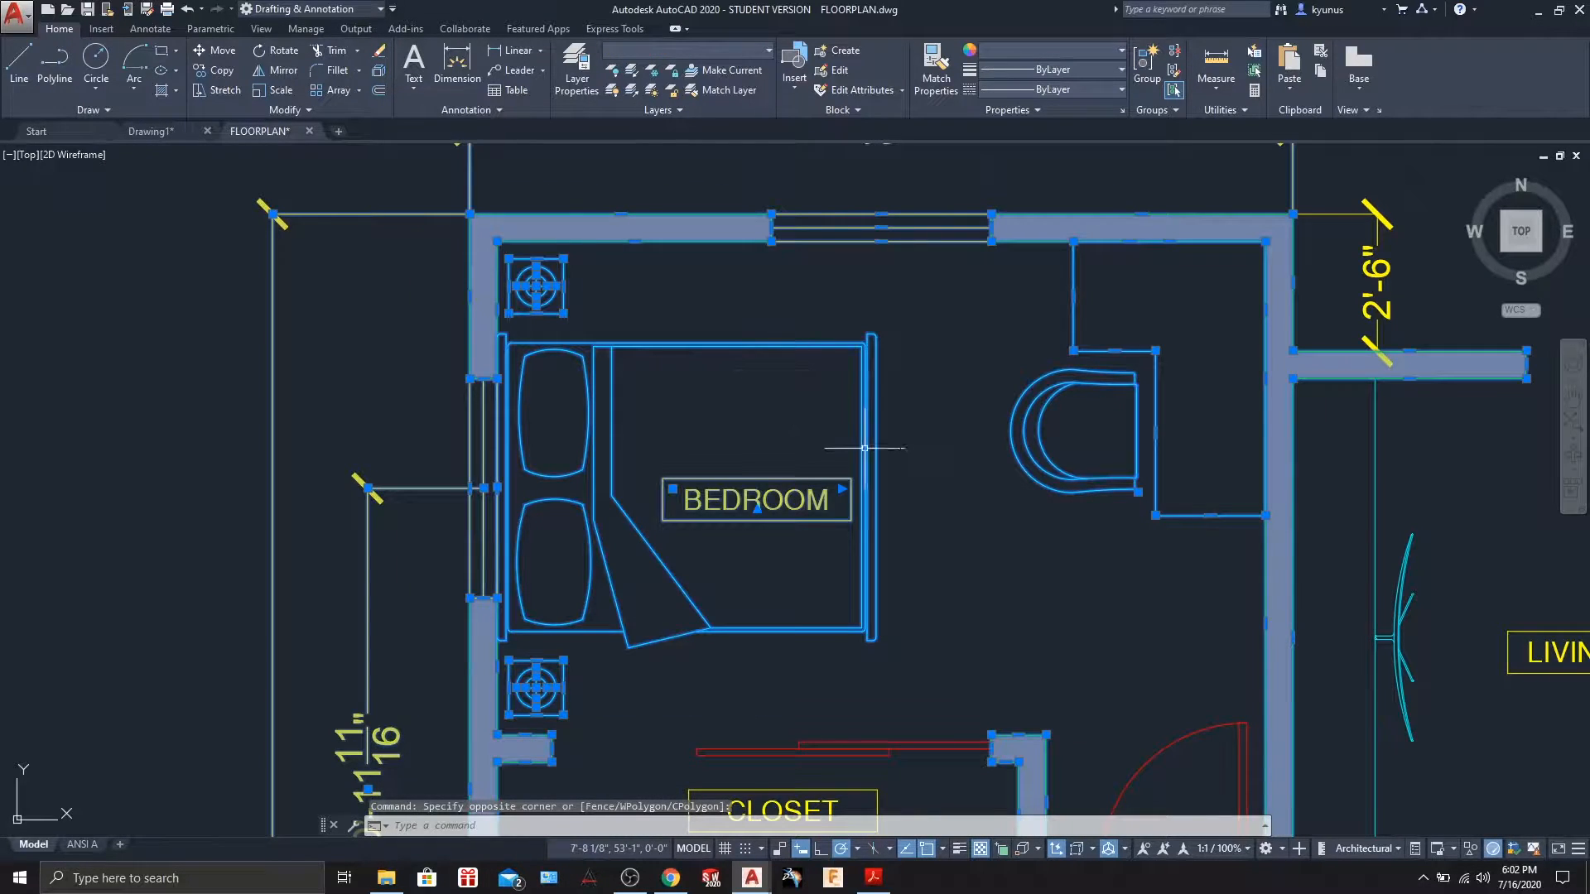
{"action": "key", "text": "Escape"}
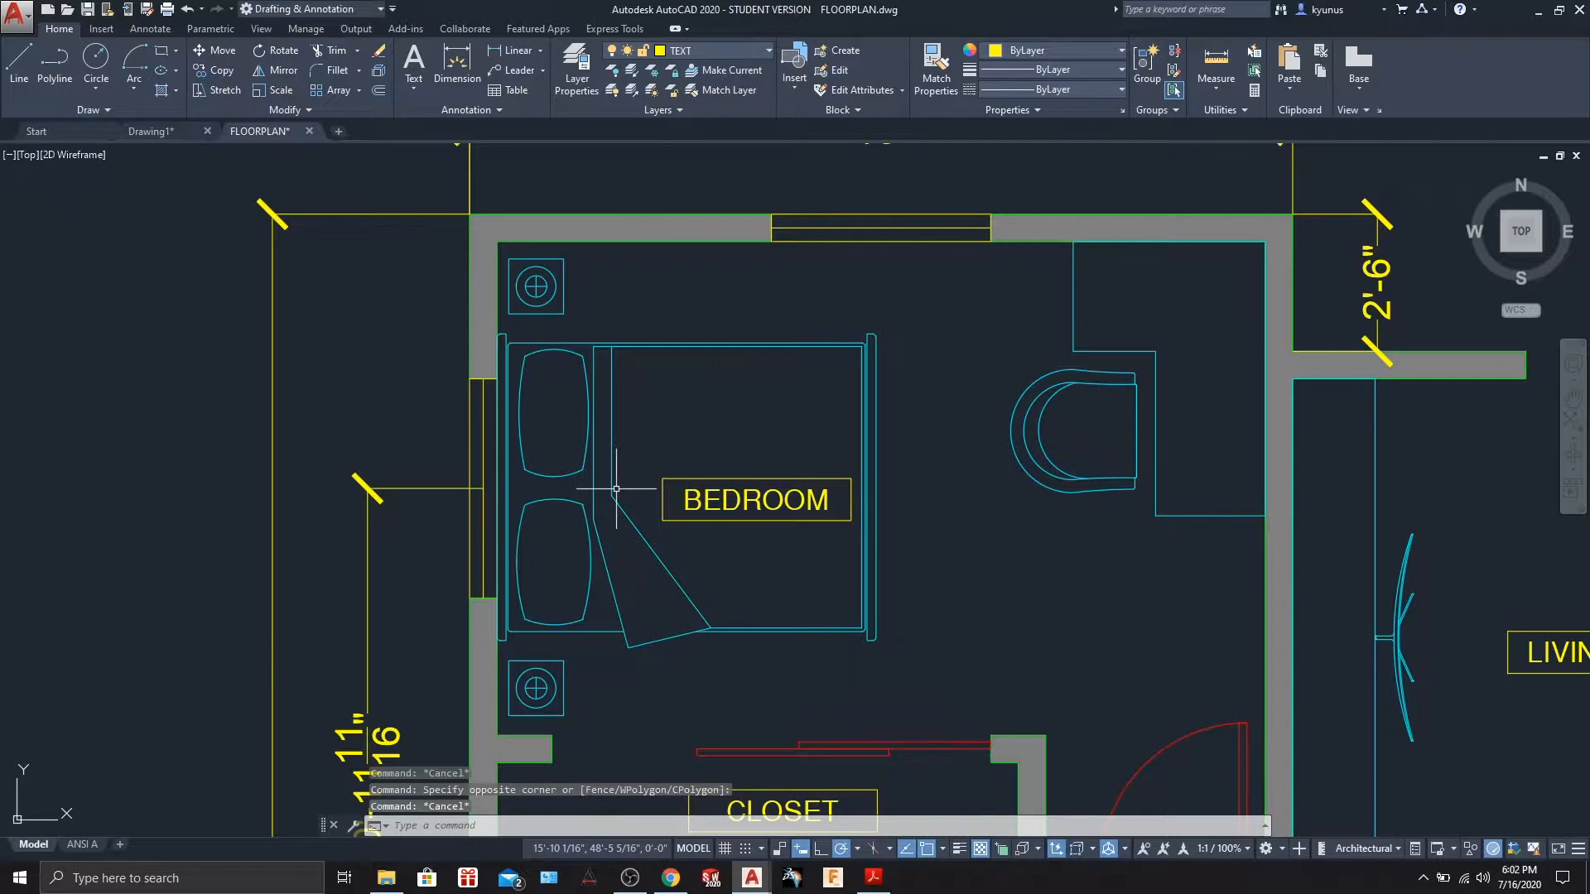
Try a freehand window lasso around the upper bedroom's room label and clear the selection.
{"action": "scroll", "coordinate": [627, 366], "scroll_direction": "down", "scroll_amount": 2}
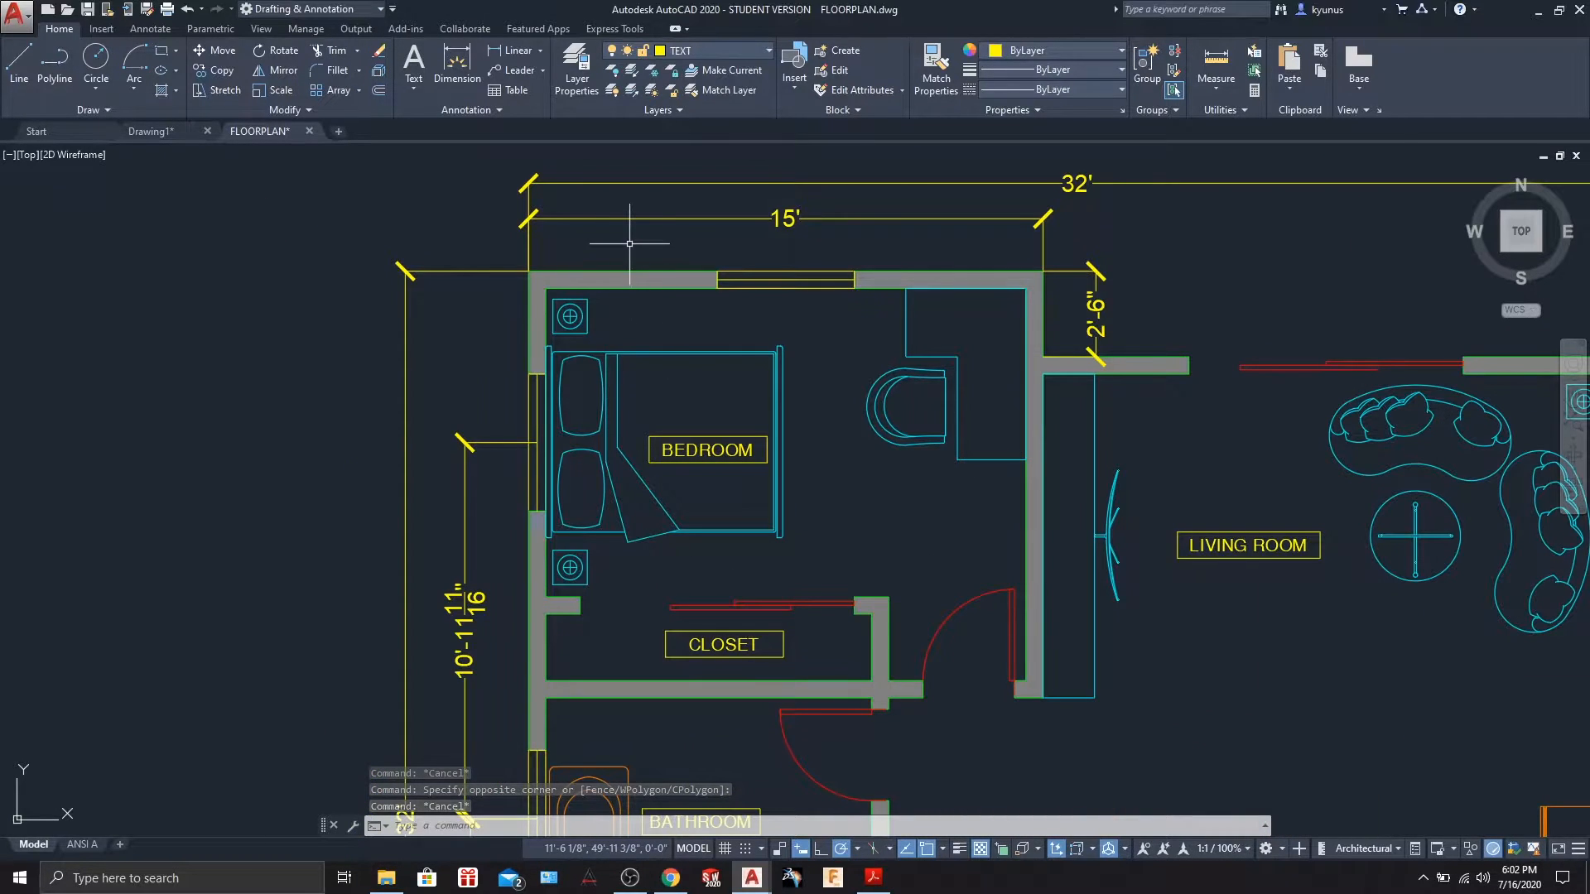
{"action": "left_click_drag", "start_coordinate": [631, 240], "coordinate": [652, 270]}
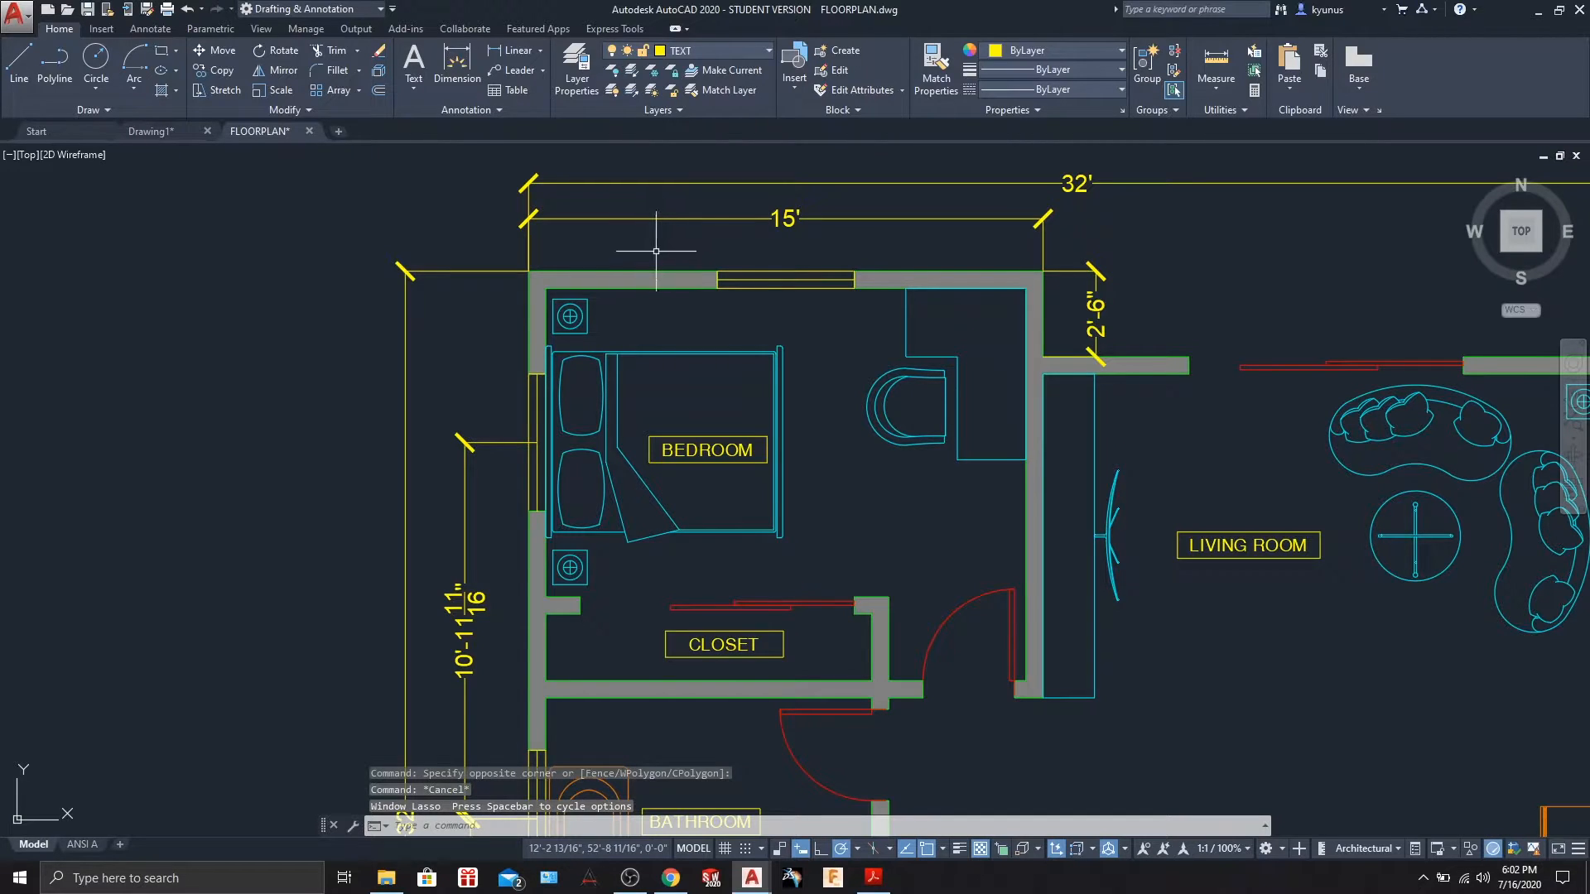
{"action": "middle_click_drag", "start_coordinate": [610, 238], "coordinate": [628, 284]}
{"action": "scroll", "coordinate": [630, 278], "scroll_direction": "up", "scroll_amount": 2}
{"action": "scroll", "coordinate": [632, 270], "scroll_direction": "down", "scroll_amount": 2}
{"action": "scroll", "coordinate": [631, 282], "scroll_direction": "up", "scroll_amount": 2}
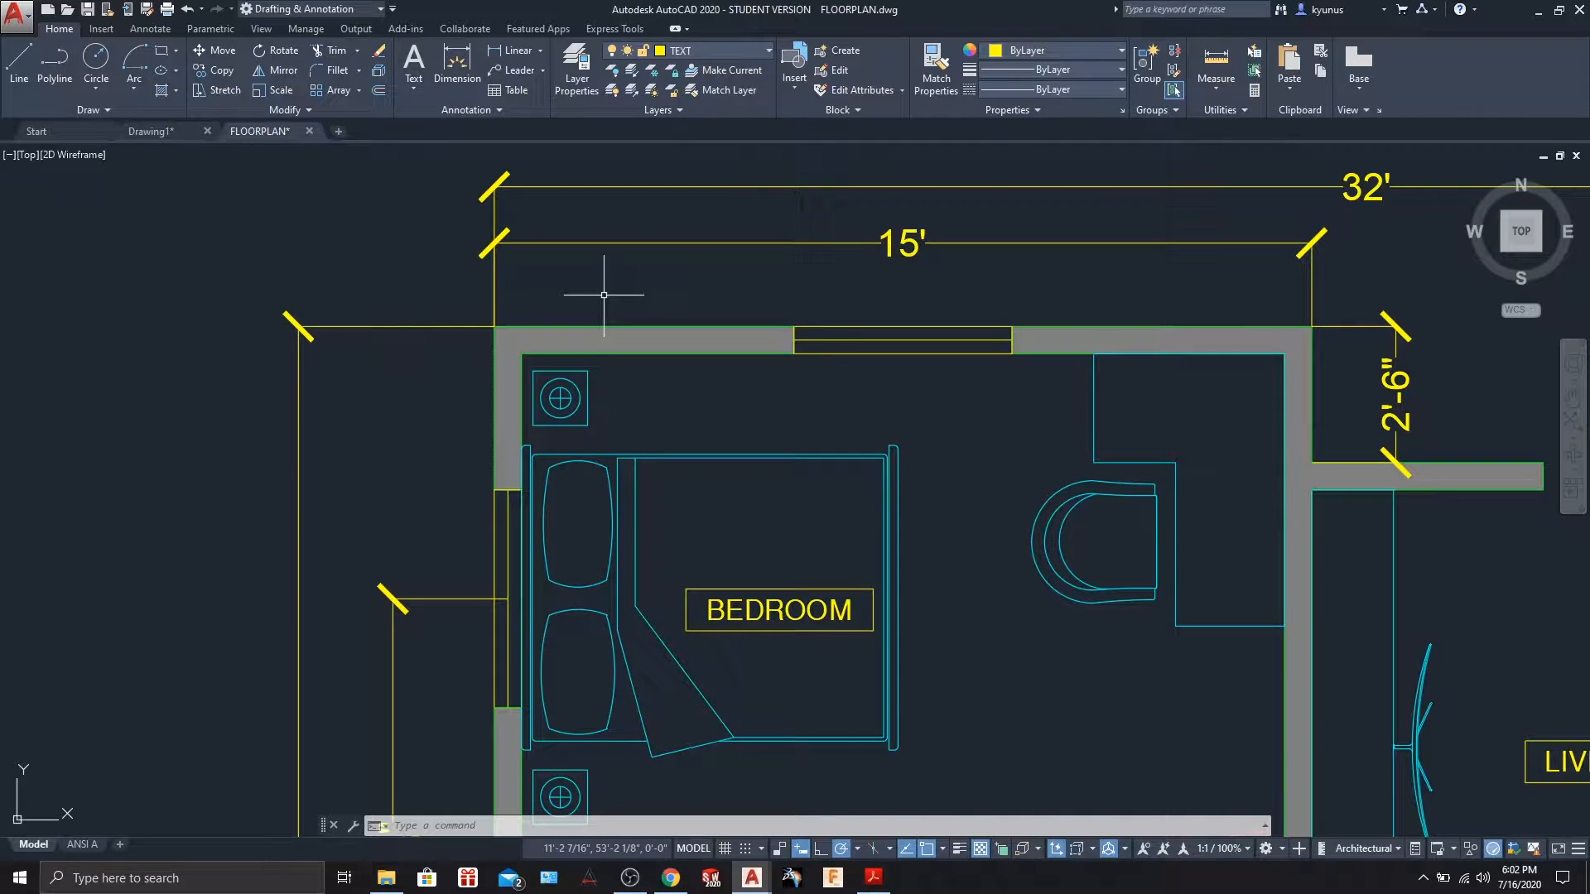
{"action": "mouse_move", "coordinate": [447, 283]}
{"action": "left_mouse_down"}
{"action": "mouse_move", "coordinate": [829, 342]}
{"action": "mouse_move", "coordinate": [596, 419]}
{"action": "mouse_move", "coordinate": [462, 406]}
{"action": "mouse_move", "coordinate": [636, 565]}
{"action": "mouse_move", "coordinate": [957, 621]}
{"action": "mouse_move", "coordinate": [513, 716]}
{"action": "mouse_move", "coordinate": [414, 451]}
{"action": "mouse_move", "coordinate": [1039, 518]}
{"action": "mouse_move", "coordinate": [472, 503]}
{"action": "mouse_move", "coordinate": [580, 381]}
{"action": "mouse_move", "coordinate": [745, 389]}
{"action": "mouse_move", "coordinate": [422, 348]}
{"action": "mouse_move", "coordinate": [609, 461]}
{"action": "mouse_move", "coordinate": [612, 448]}
{"action": "left_mouse_up"}
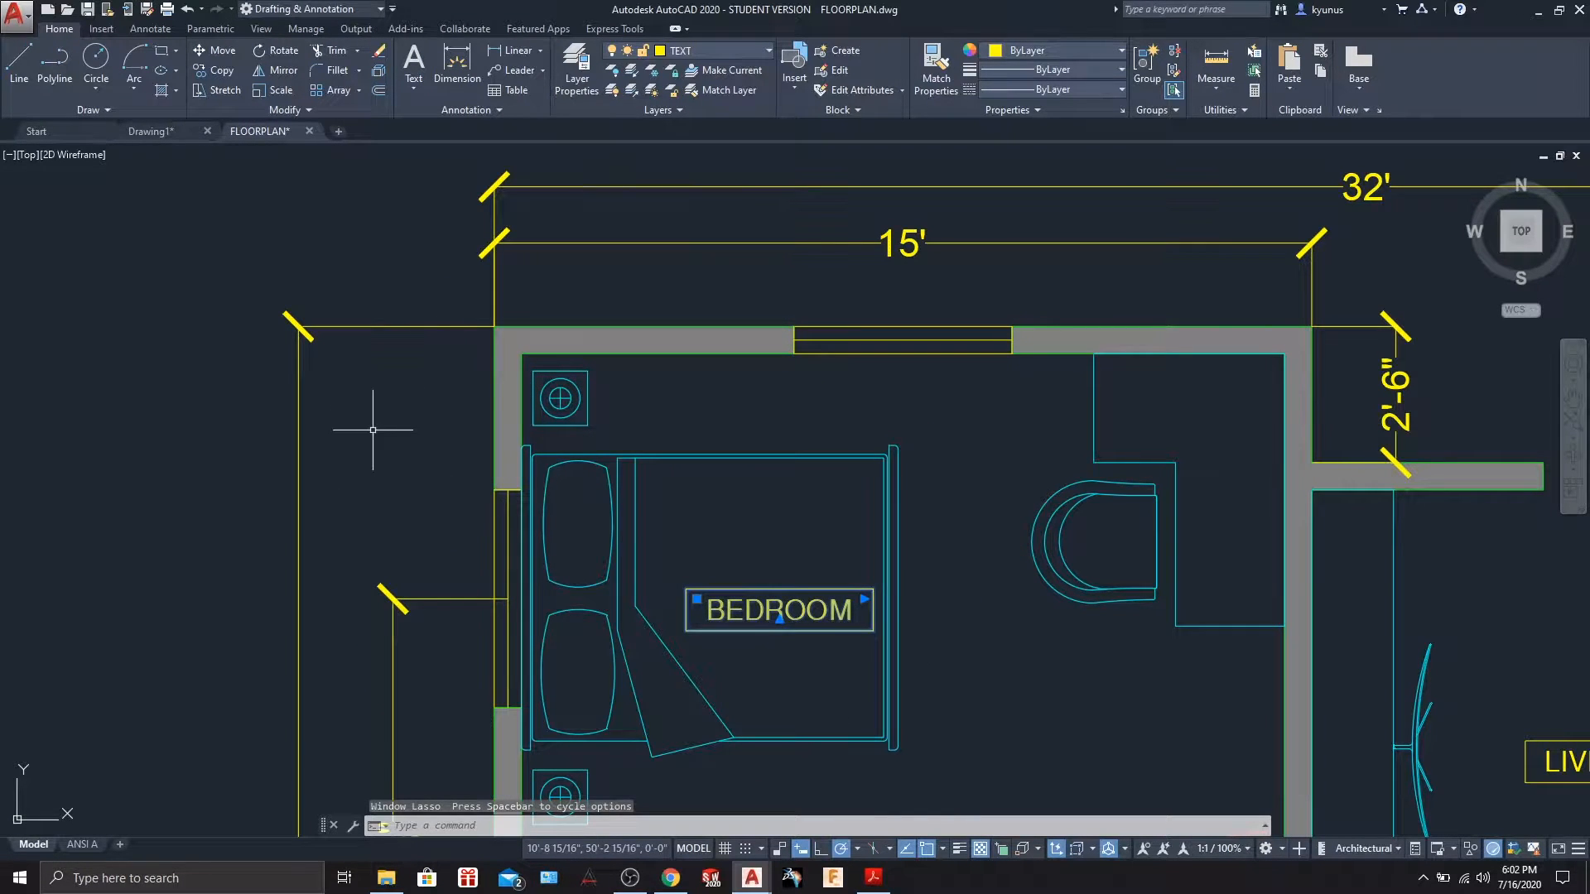
{"action": "key", "text": "Escape"}
Enclose the bed, upper nightstand, room label, corner wall and side window with a freehand window lasso, and clear the selection.
{"action": "mouse_move", "coordinate": [424, 243]}
{"action": "left_mouse_down"}
{"action": "mouse_move", "coordinate": [779, 323]}
{"action": "mouse_move", "coordinate": [758, 452]}
{"action": "mouse_move", "coordinate": [646, 613]}
{"action": "mouse_move", "coordinate": [464, 712]}
{"action": "mouse_move", "coordinate": [463, 774]}
{"action": "mouse_move", "coordinate": [999, 692]}
{"action": "mouse_move", "coordinate": [975, 426]}
{"action": "left_mouse_up"}
{"action": "key", "text": "Escape"}
{"action": "mouse_move", "coordinate": [396, 285]}
{"action": "left_mouse_down"}
{"action": "mouse_move", "coordinate": [966, 394]}
{"action": "mouse_move", "coordinate": [426, 777]}
{"action": "mouse_move", "coordinate": [217, 726]}
{"action": "left_mouse_up"}
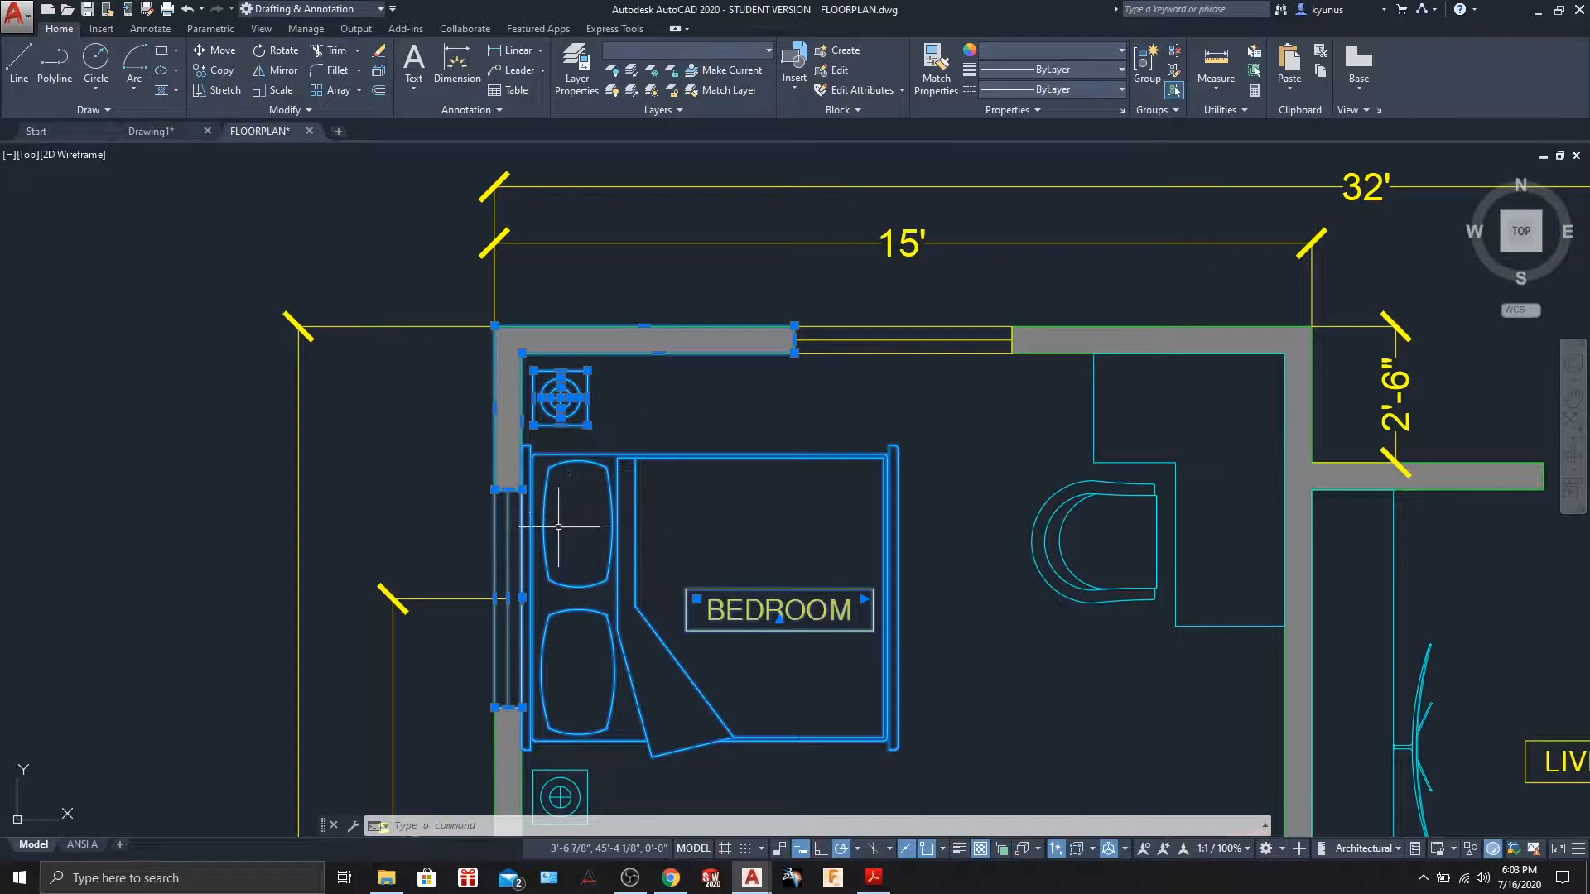
{"action": "key", "text": "Escape"}
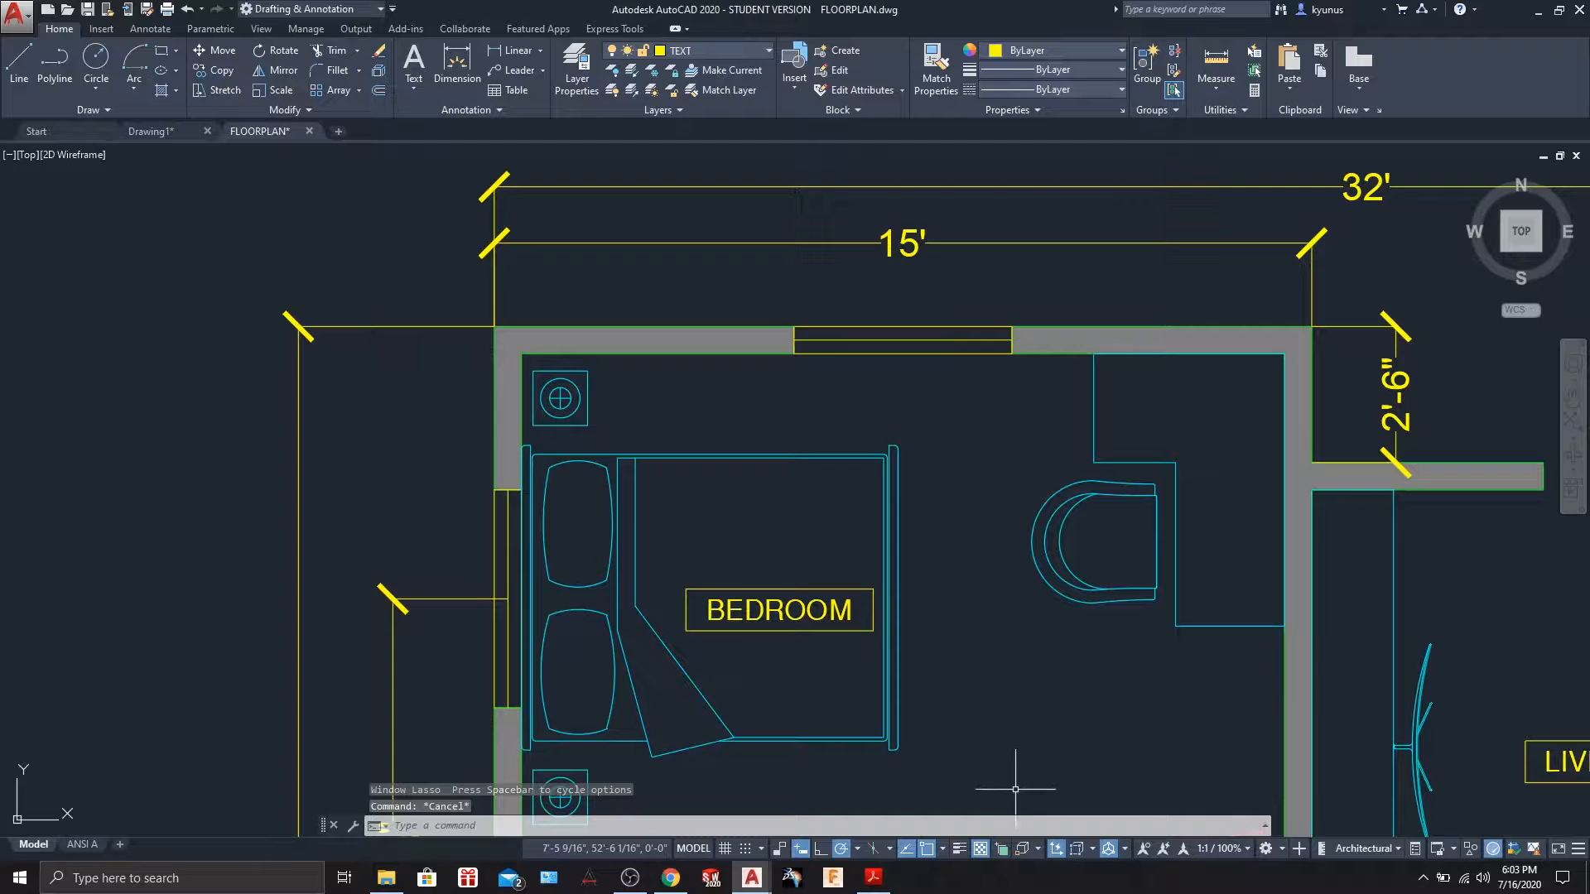
Select the upper bedroom's walls, bed, desk, chair and 15' dimension with a freehand crossing lasso, inspect the result, and clear it.
{"action": "mouse_move", "coordinate": [1029, 792]}
{"action": "left_mouse_down"}
{"action": "mouse_move", "coordinate": [953, 775]}
{"action": "mouse_move", "coordinate": [464, 531]}
{"action": "mouse_move", "coordinate": [1225, 265]}
{"action": "mouse_move", "coordinate": [1248, 304]}
{"action": "left_mouse_up"}
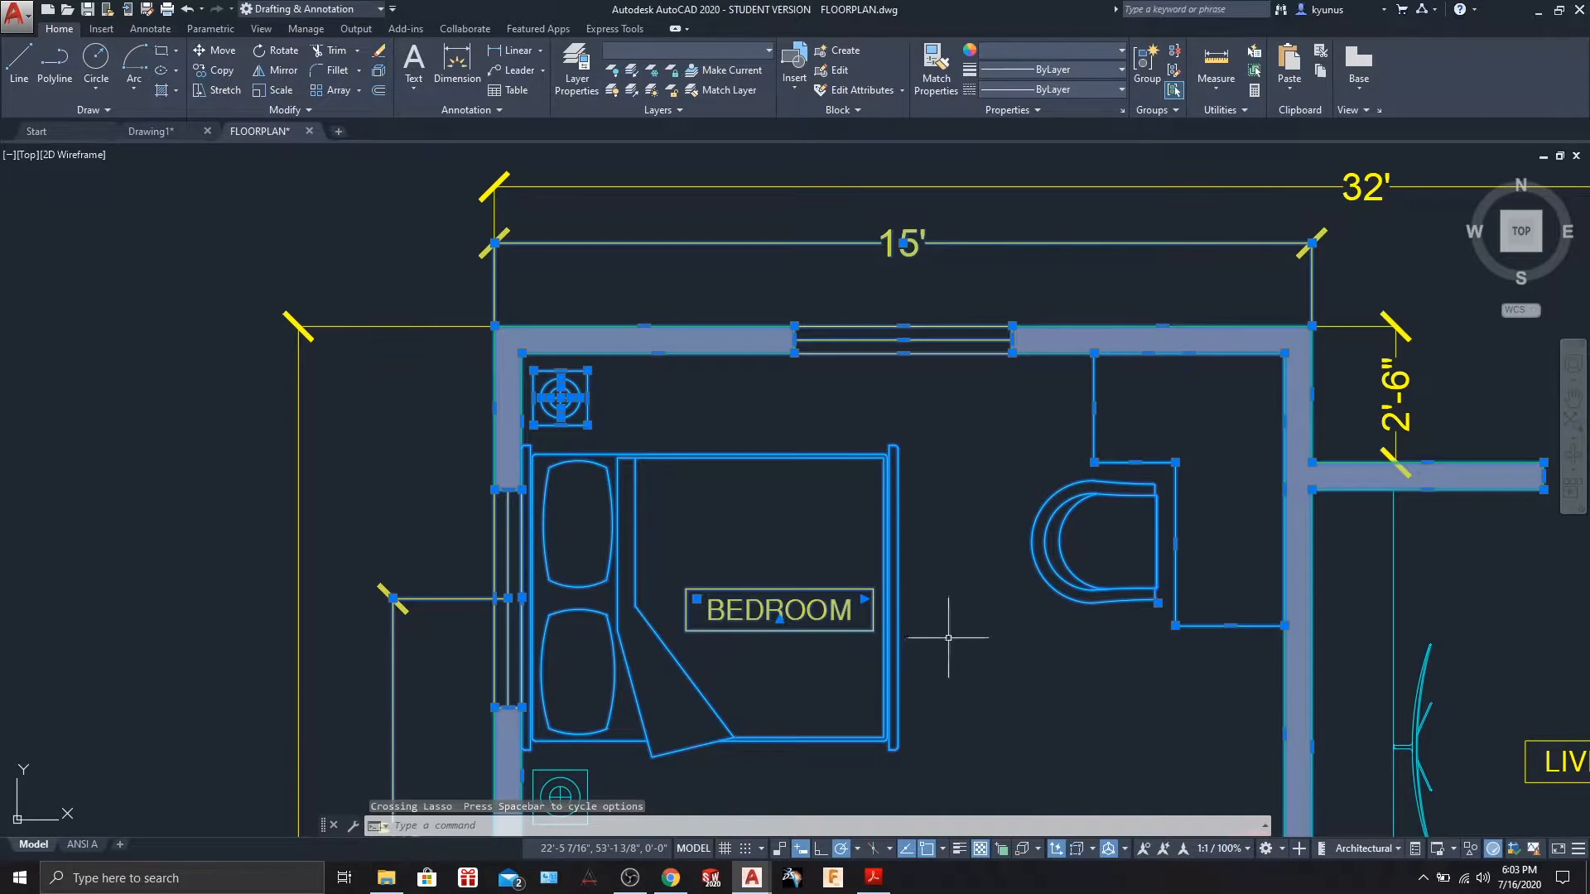
{"action": "scroll", "coordinate": [951, 641], "scroll_direction": "down", "scroll_amount": 2}
{"action": "middle_click_drag", "start_coordinate": [954, 655], "coordinate": [889, 501]}
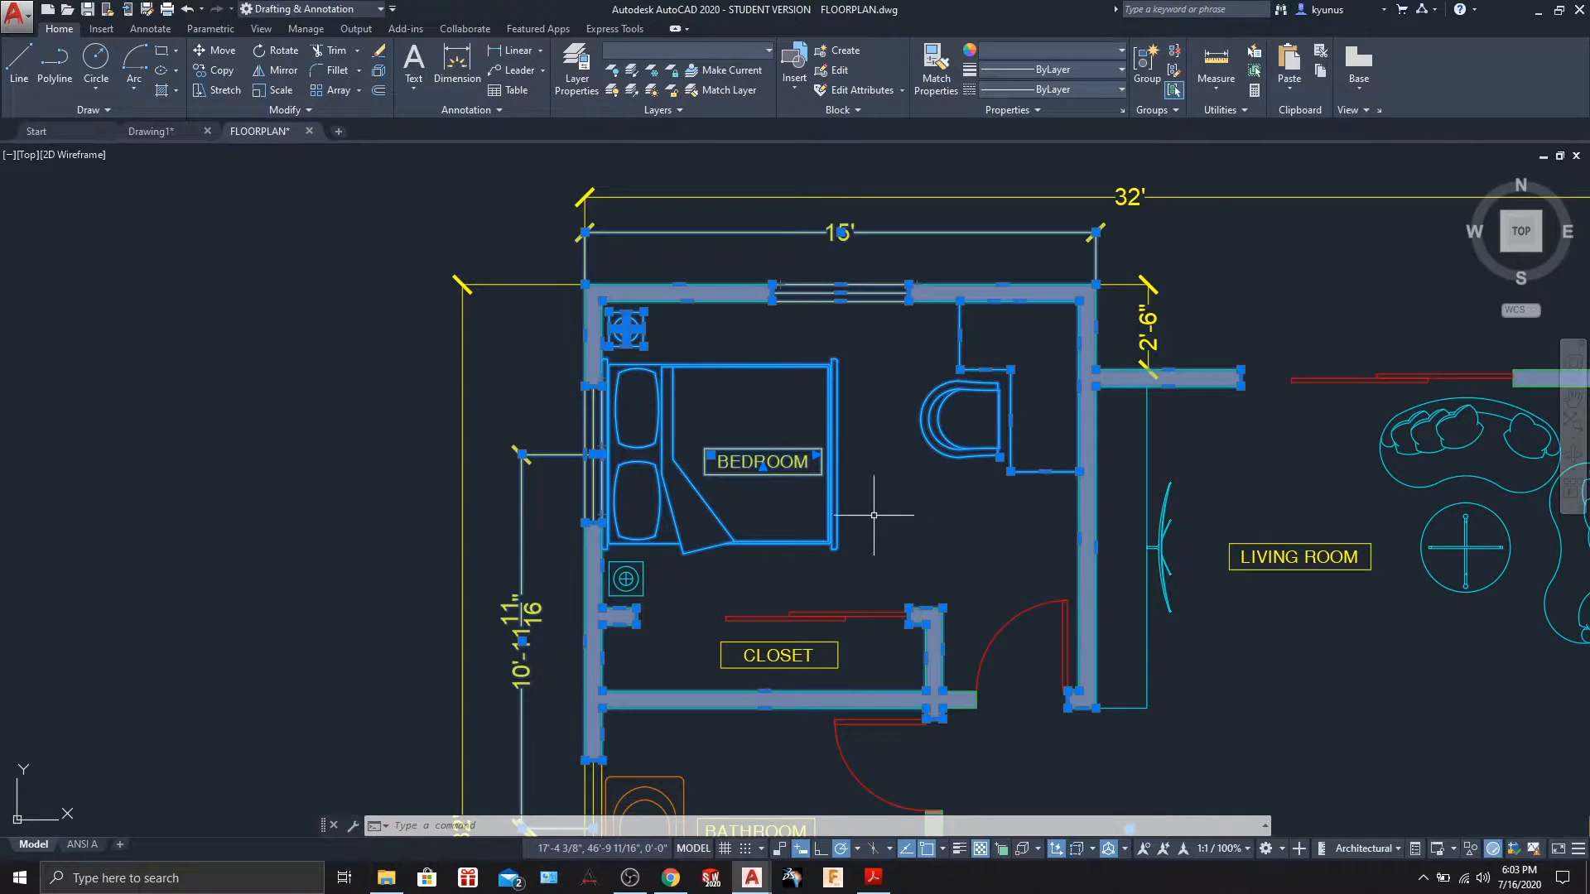
{"action": "key", "text": "Escape"}
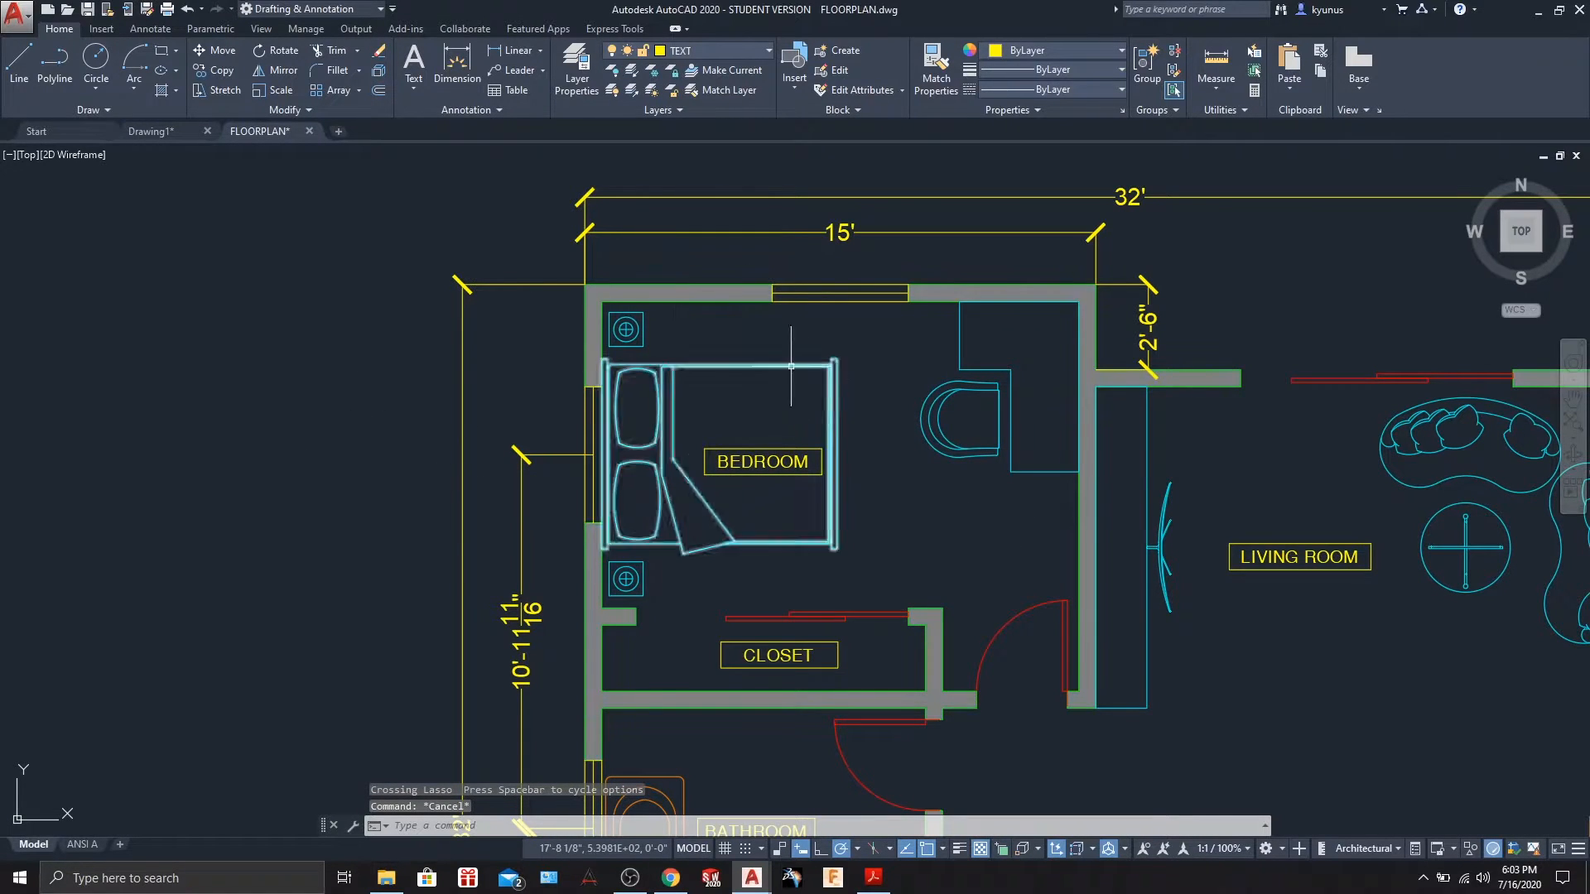
Review the selection modes in the Options dialog, including the press-and-drag lasso setting, and close the dialog.
{"action": "right_click", "coordinate": [246, 277]}
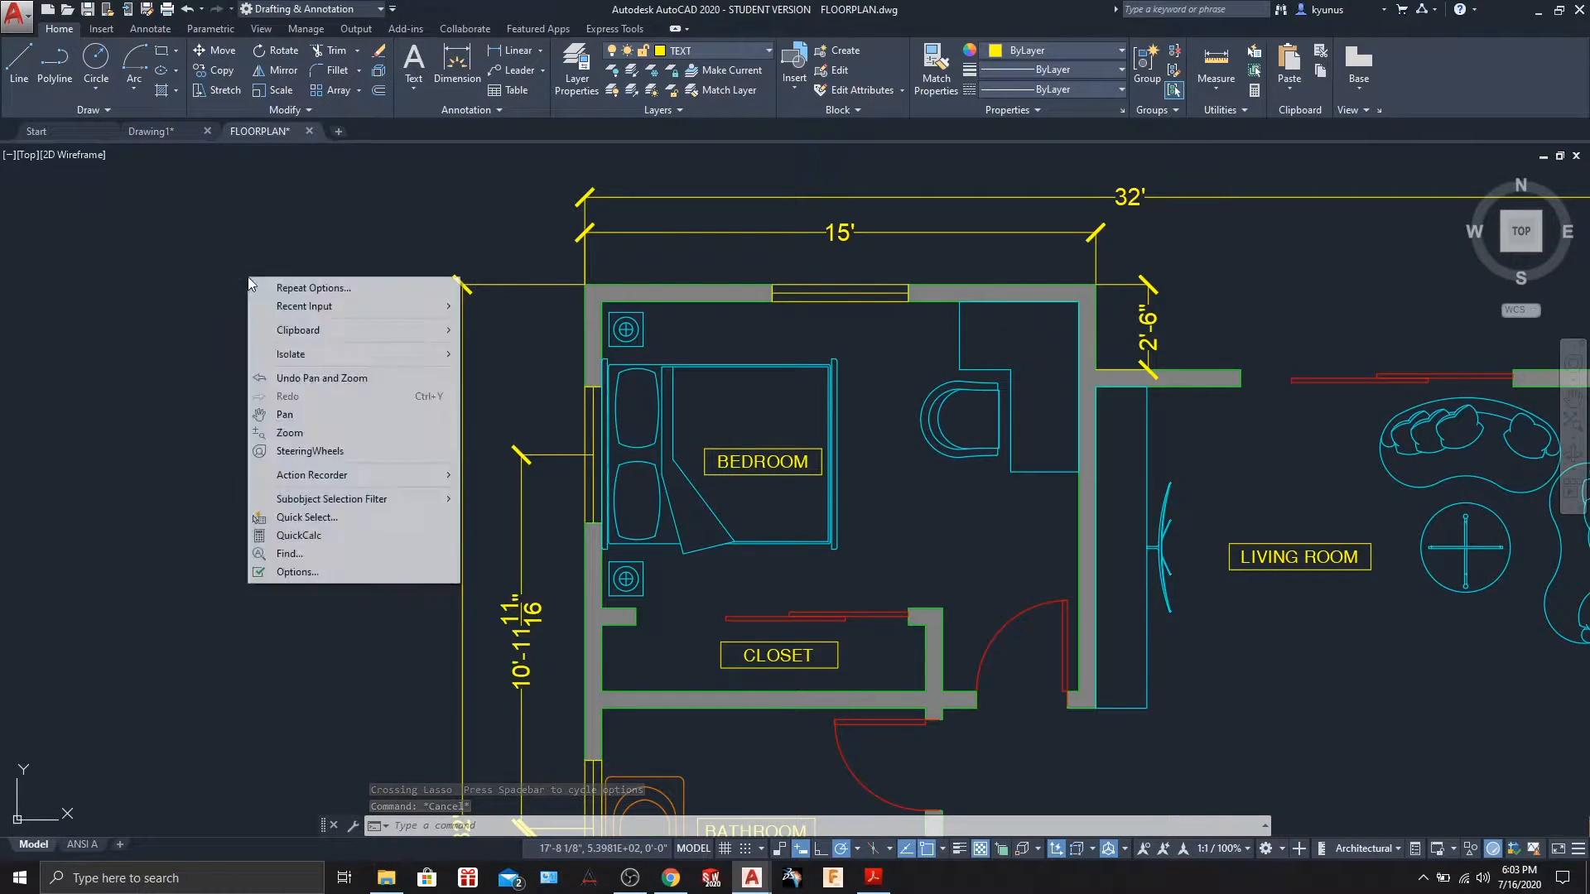
{"action": "left_click", "coordinate": [365, 571]}
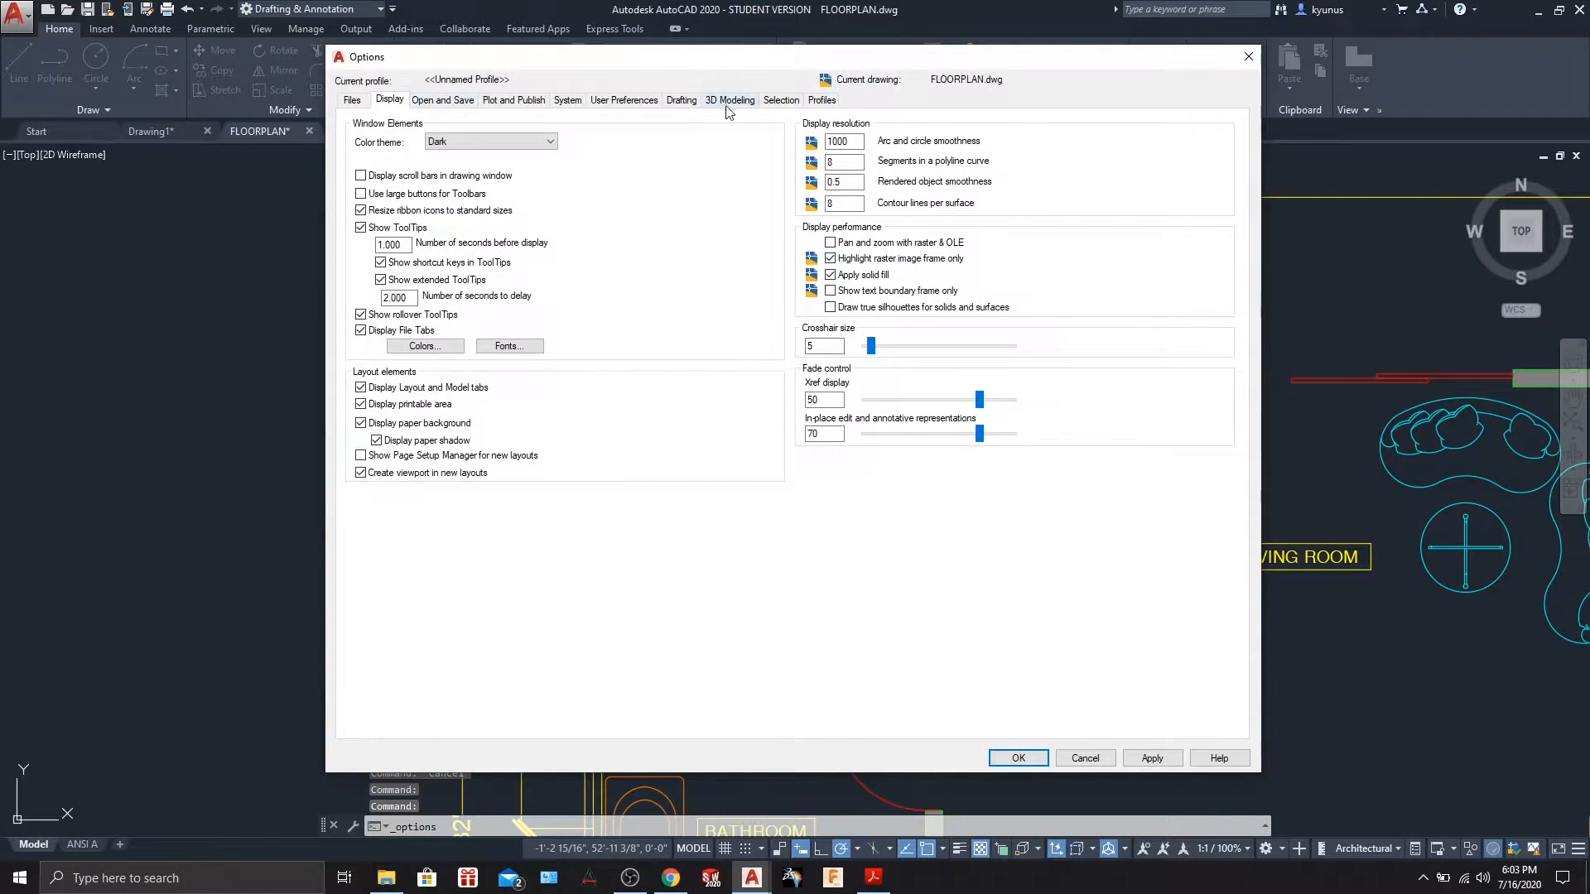
{"action": "left_click", "coordinate": [781, 100]}
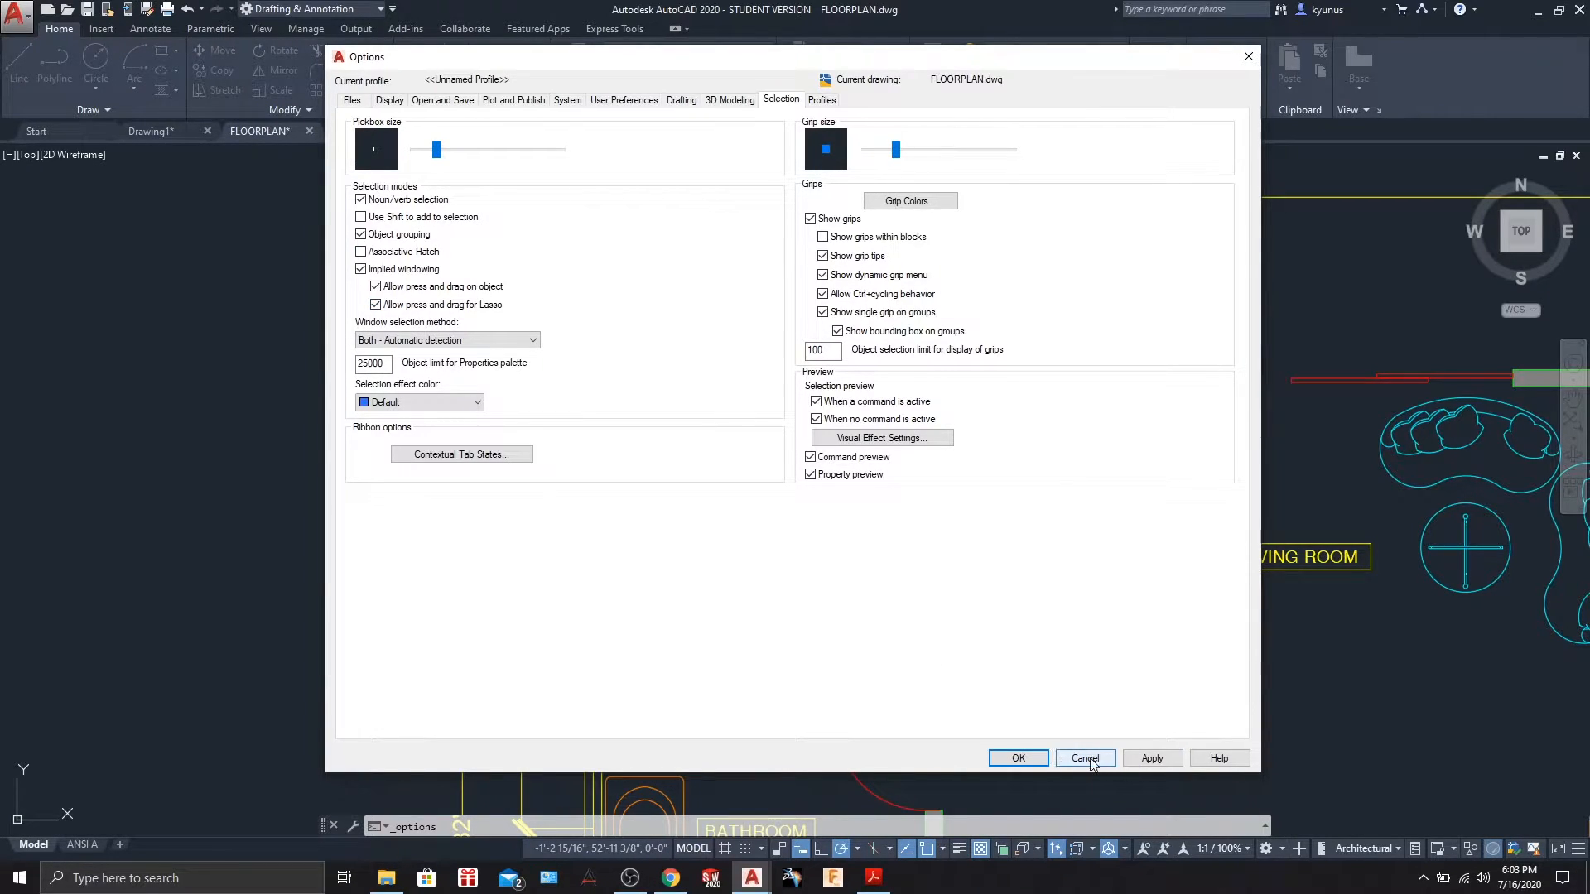
{"action": "left_click", "coordinate": [1027, 759]}
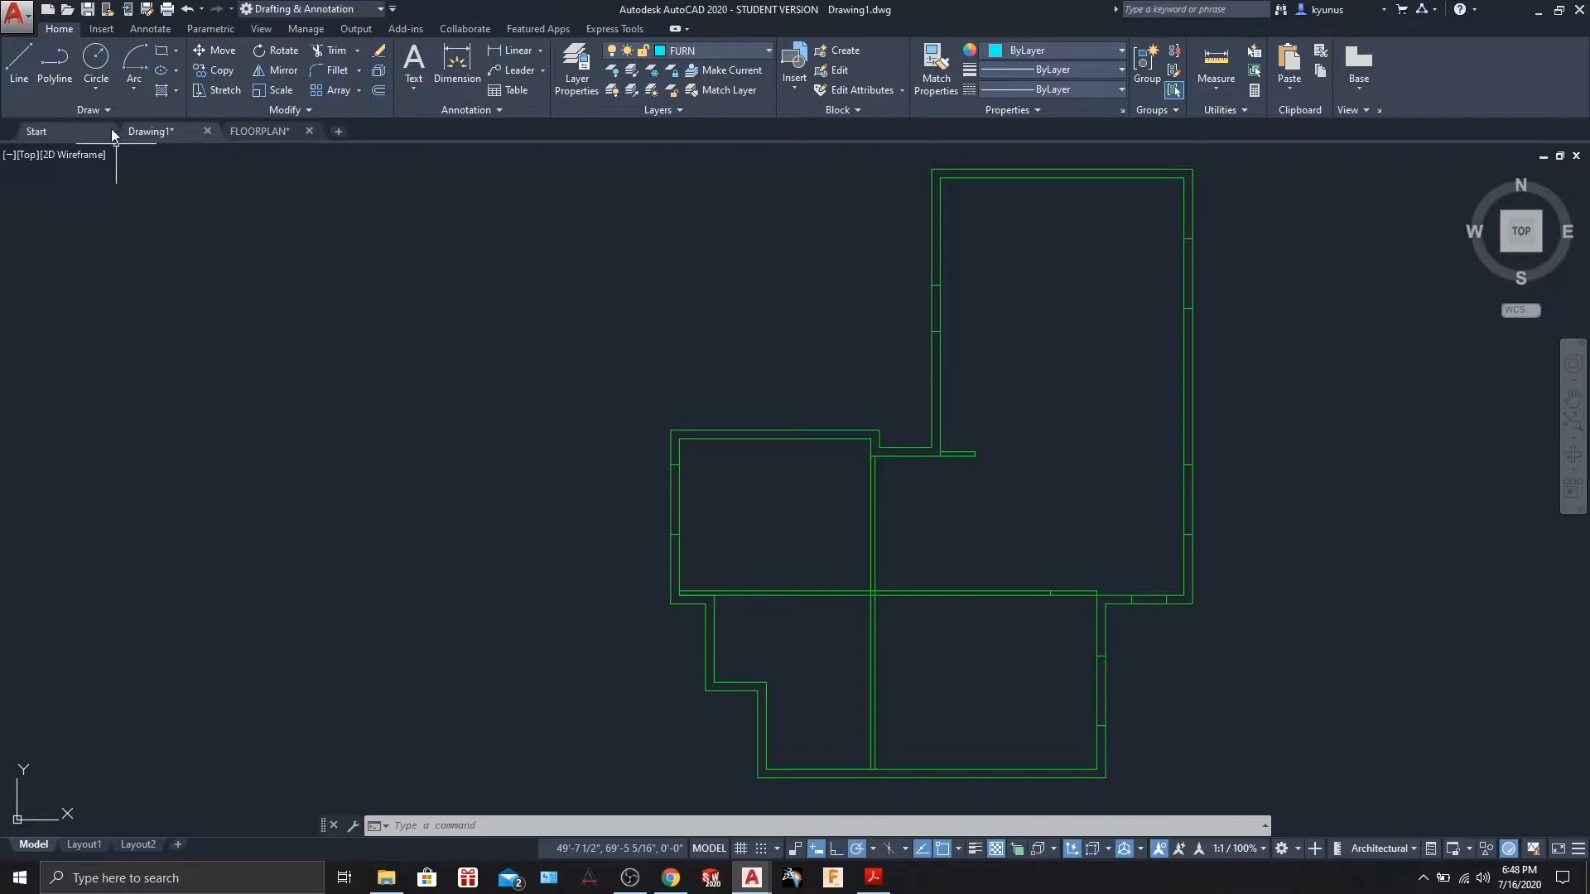
In Drawing1, draw a closed 3' by 4' rectangle as a polyline beside the floor plan, check it by selecting it, and deselect it.
{"action": "left_click", "coordinate": [54, 62]}
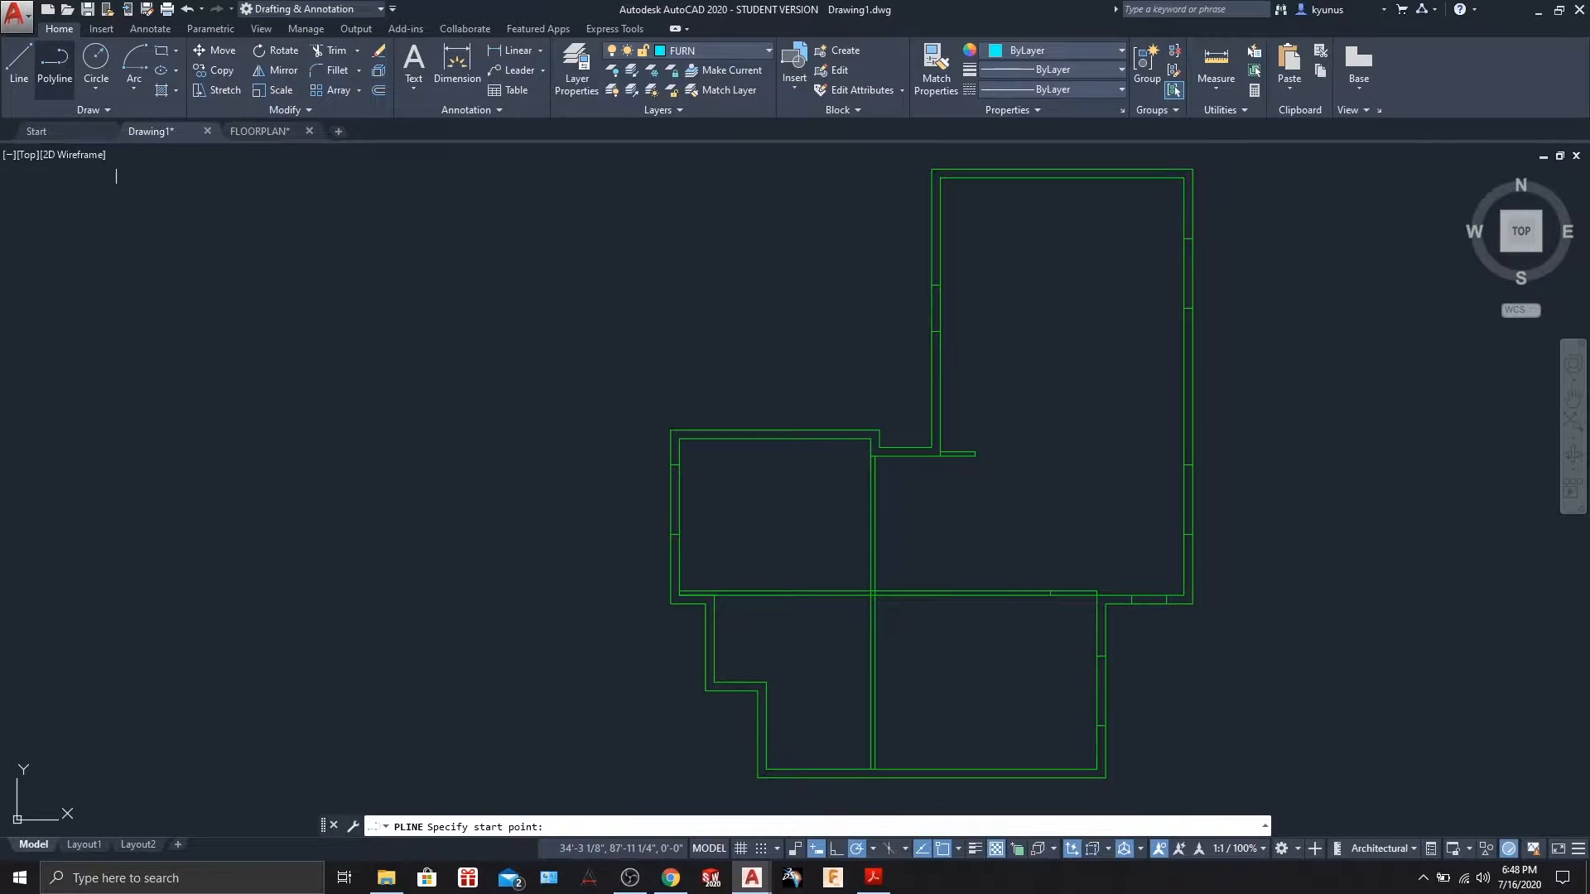
{"action": "left_click", "coordinate": [233, 361]}
{"action": "type", "text": "3'"}
{"action": "key", "text": "Return"}
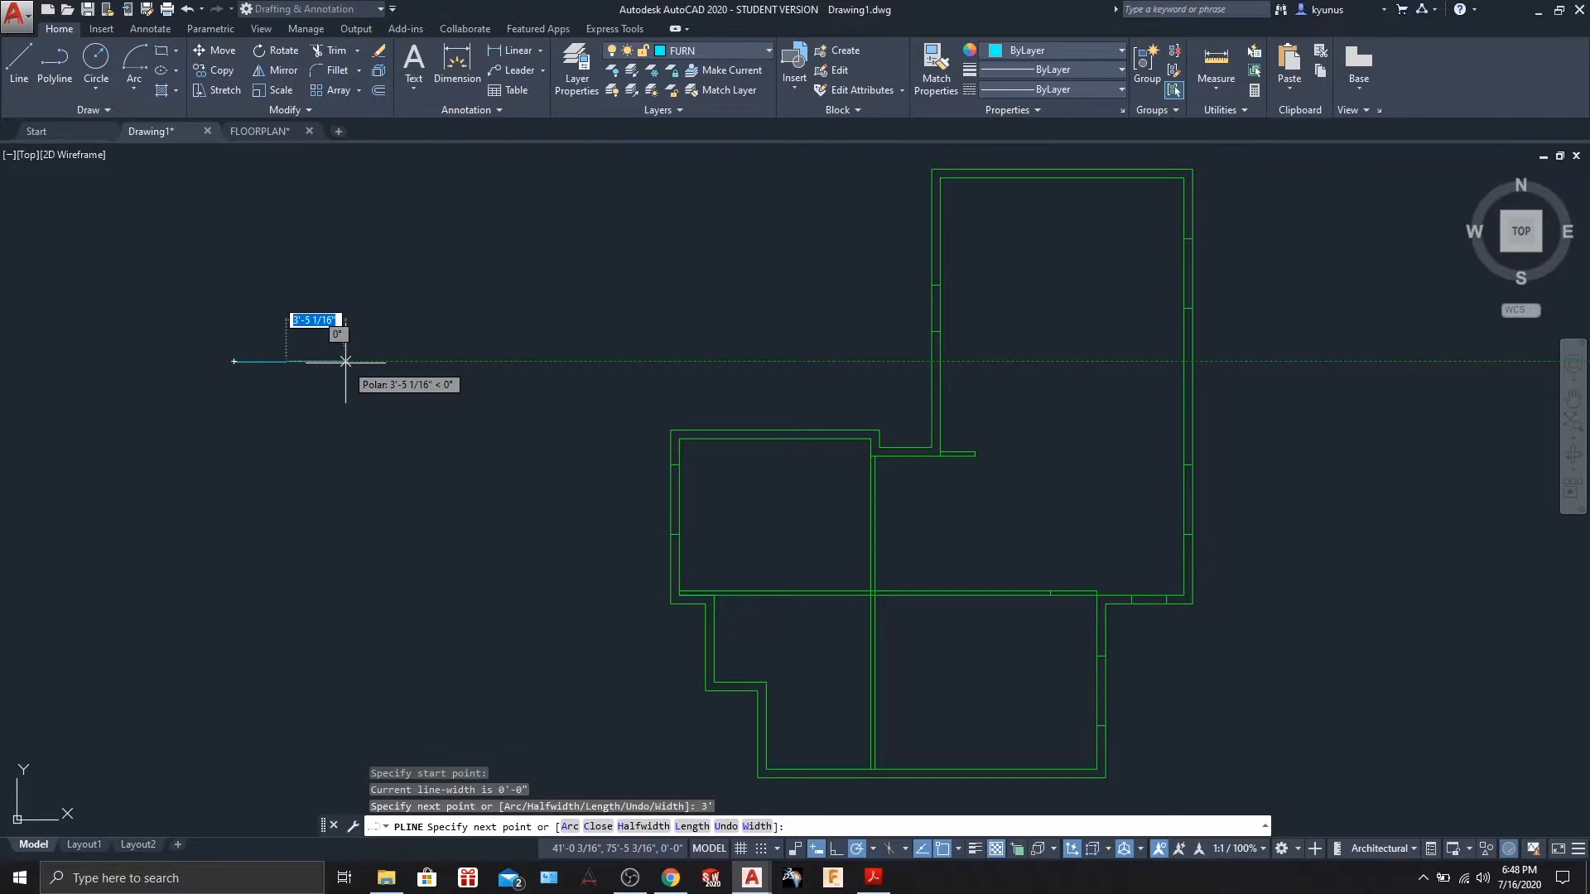
{"action": "type", "text": "4"}
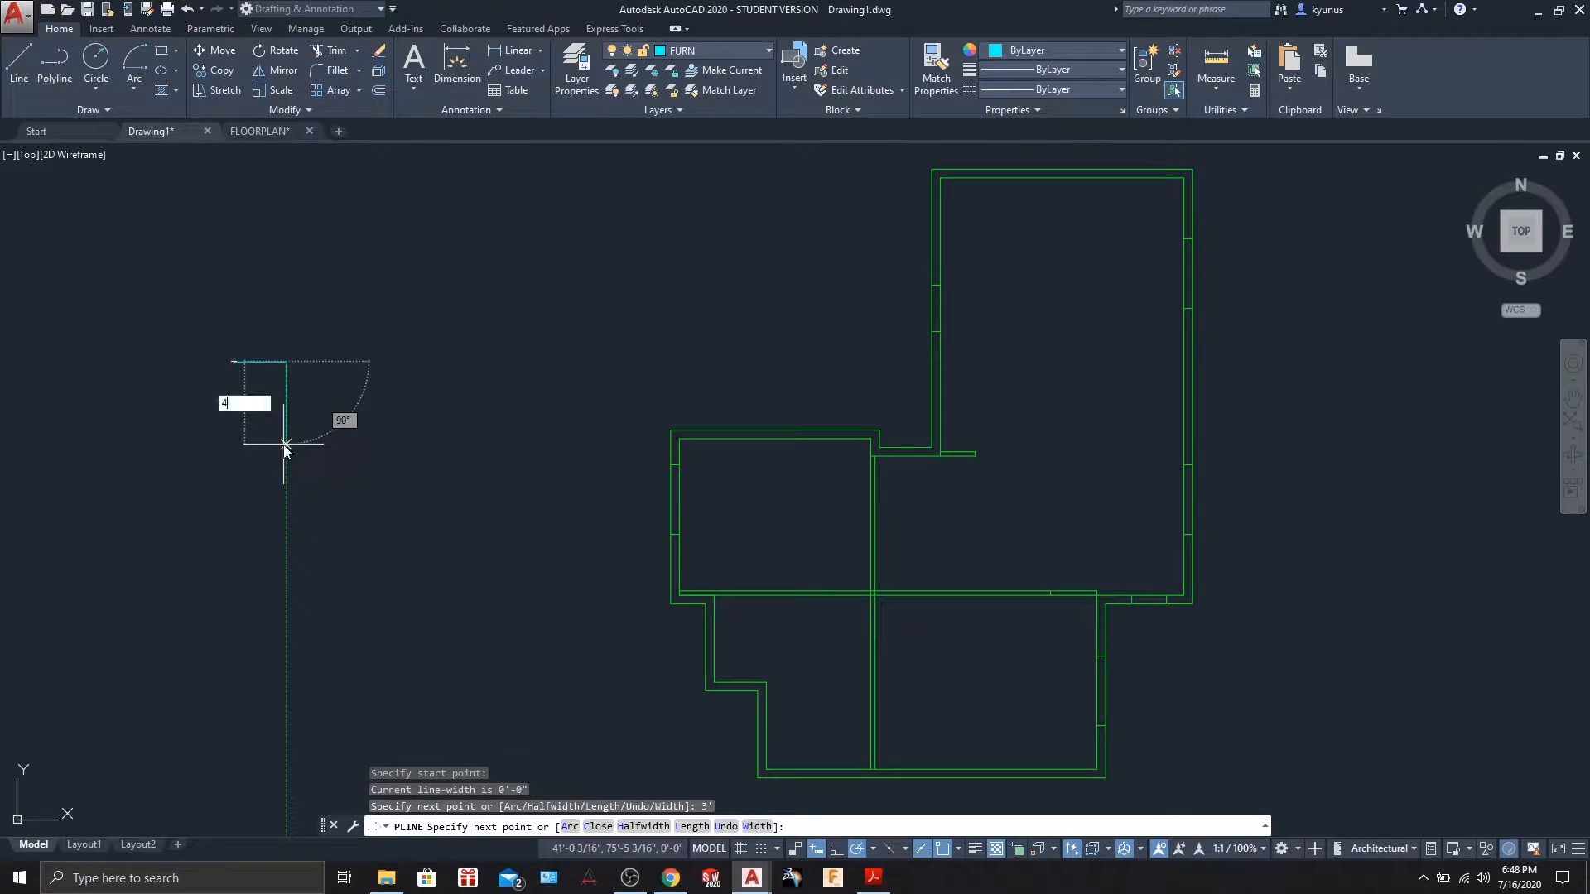
{"action": "type", "text": "'"}
{"action": "key", "text": "Return"}
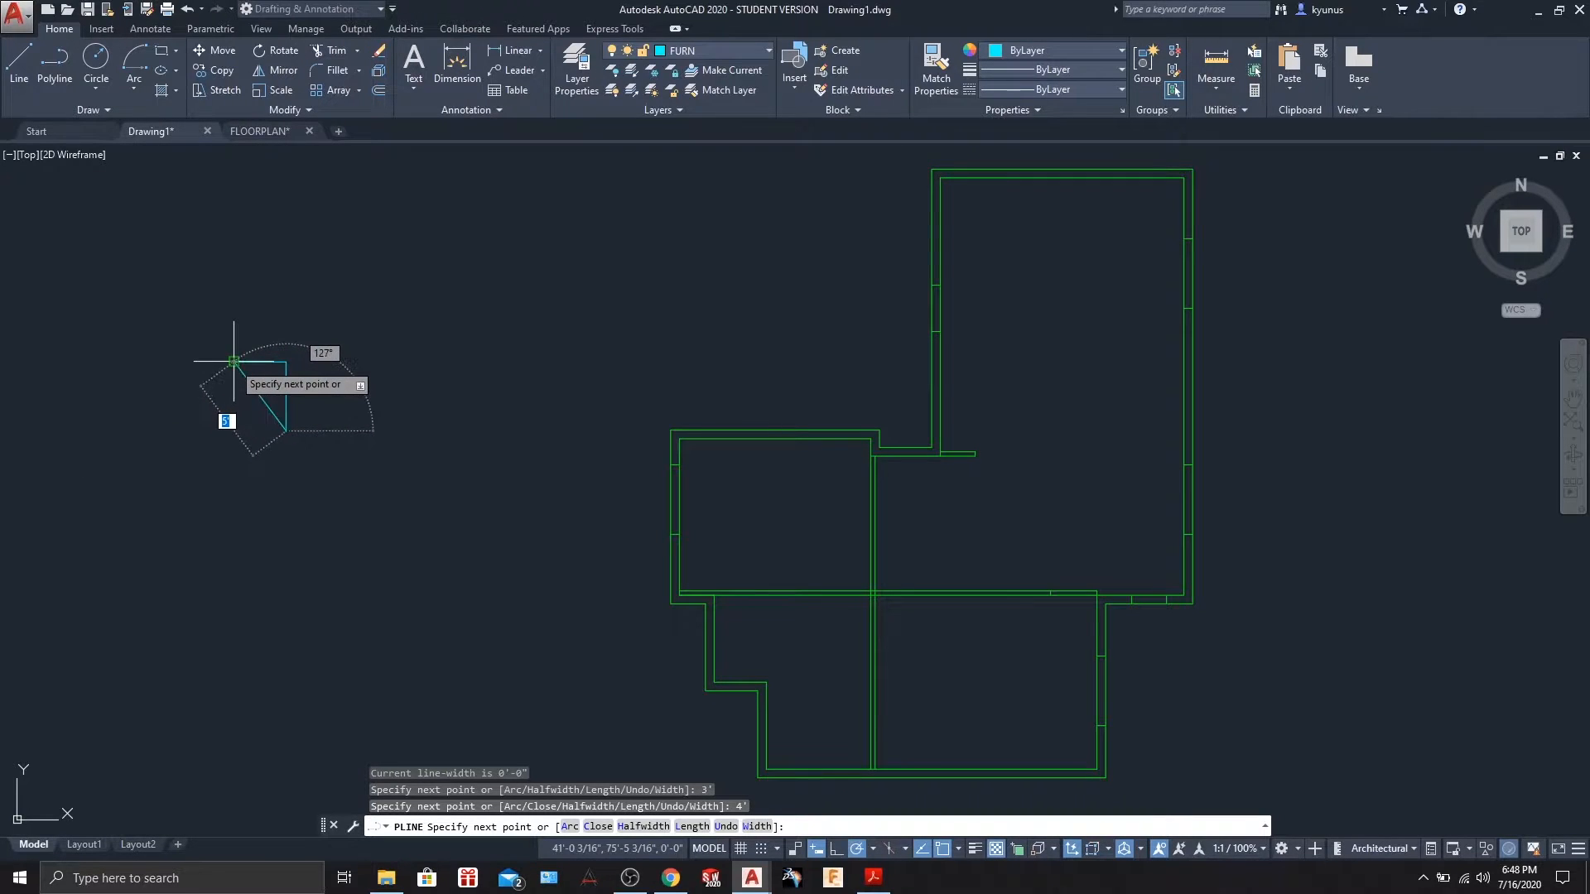
{"action": "left_click", "coordinate": [233, 430]}
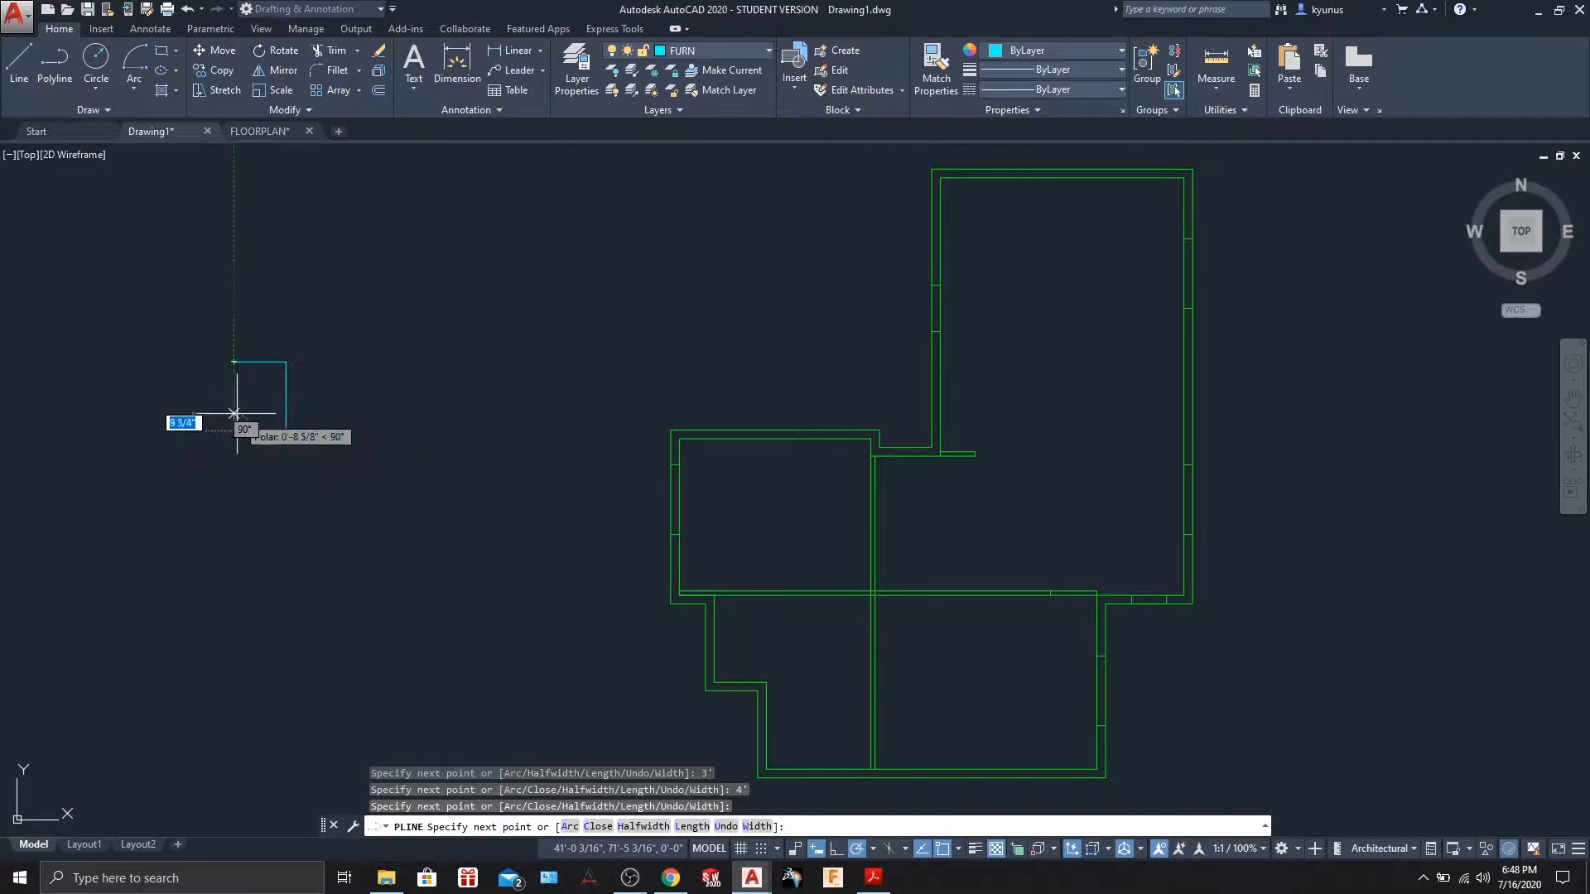
{"action": "left_click", "coordinate": [234, 361]}
{"action": "key", "text": "Return"}
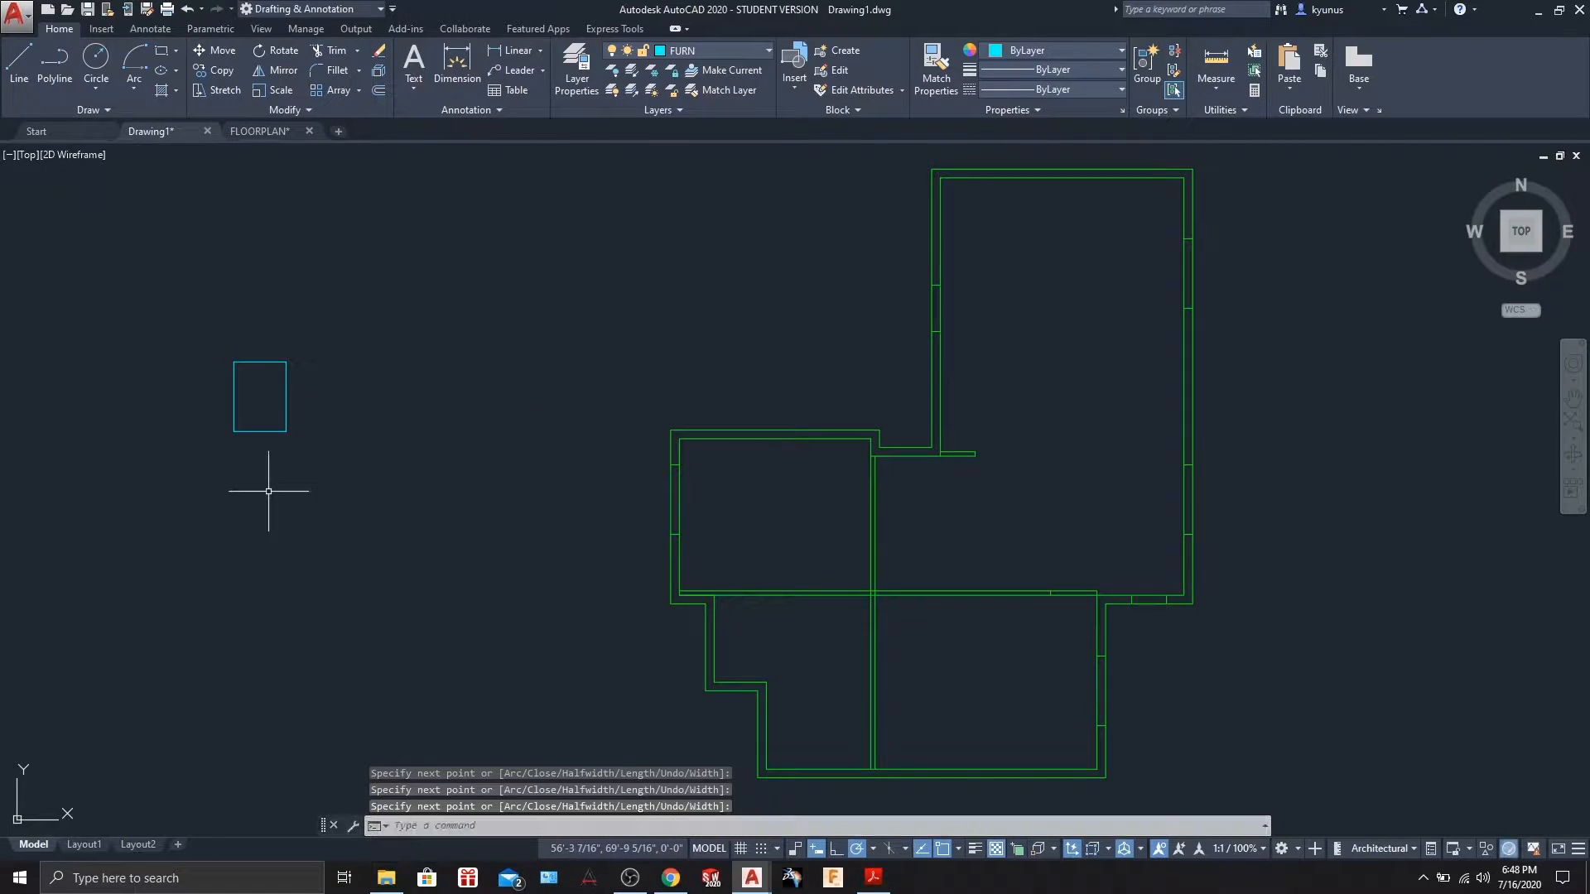
{"action": "left_click", "coordinate": [286, 390]}
{"action": "key", "text": "Escape"}
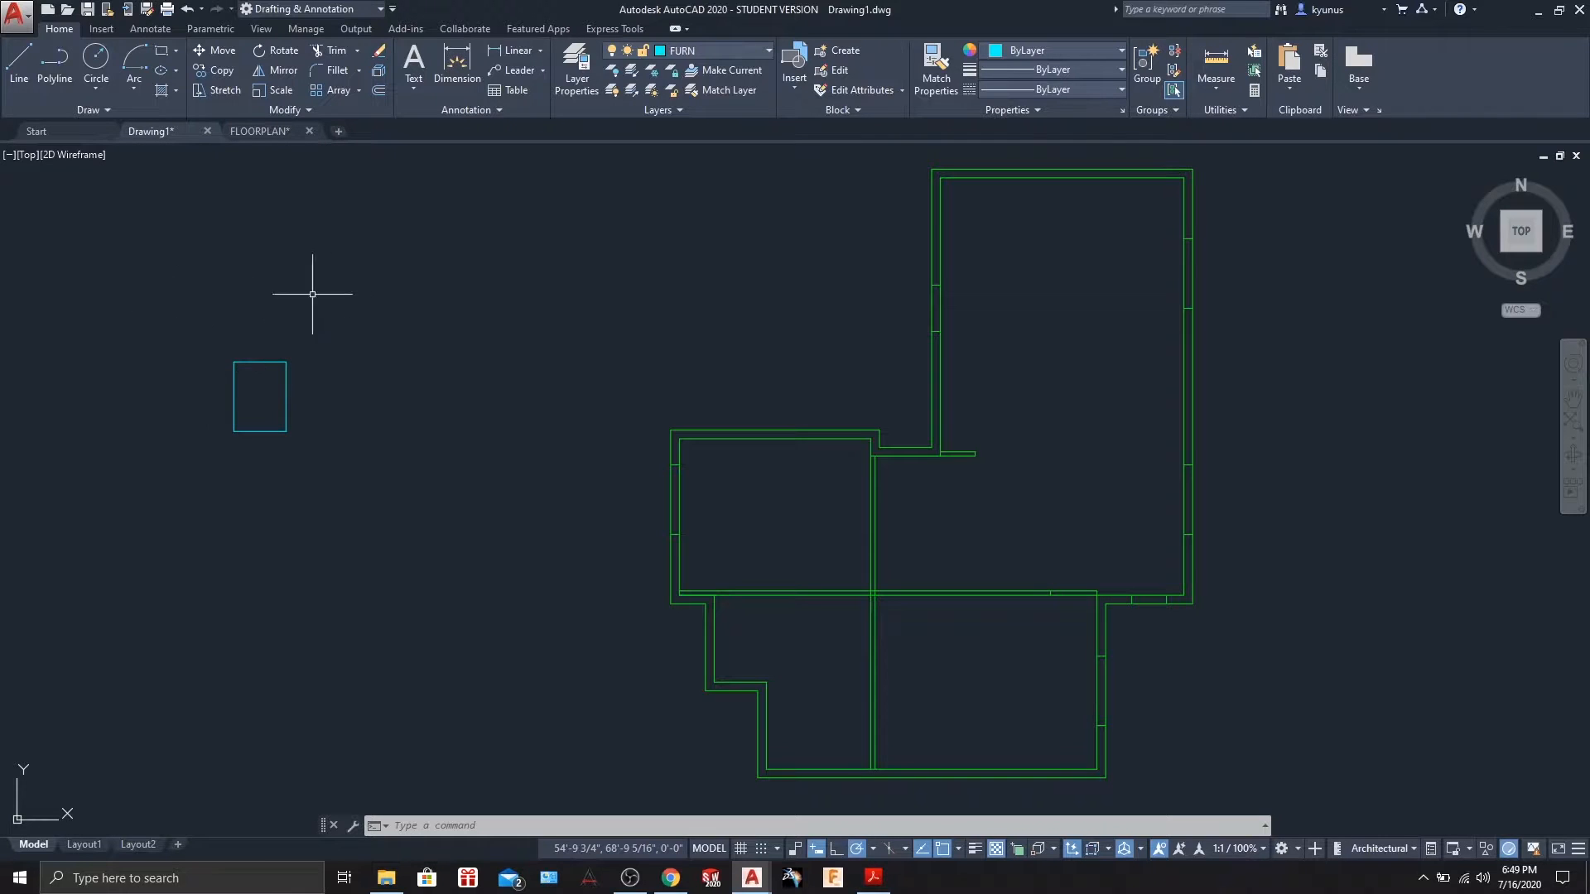
Move the 3' by 4' rectangle by its centre into the lower-right area of the large room on the floor plan.
{"action": "left_click", "coordinate": [214, 50]}
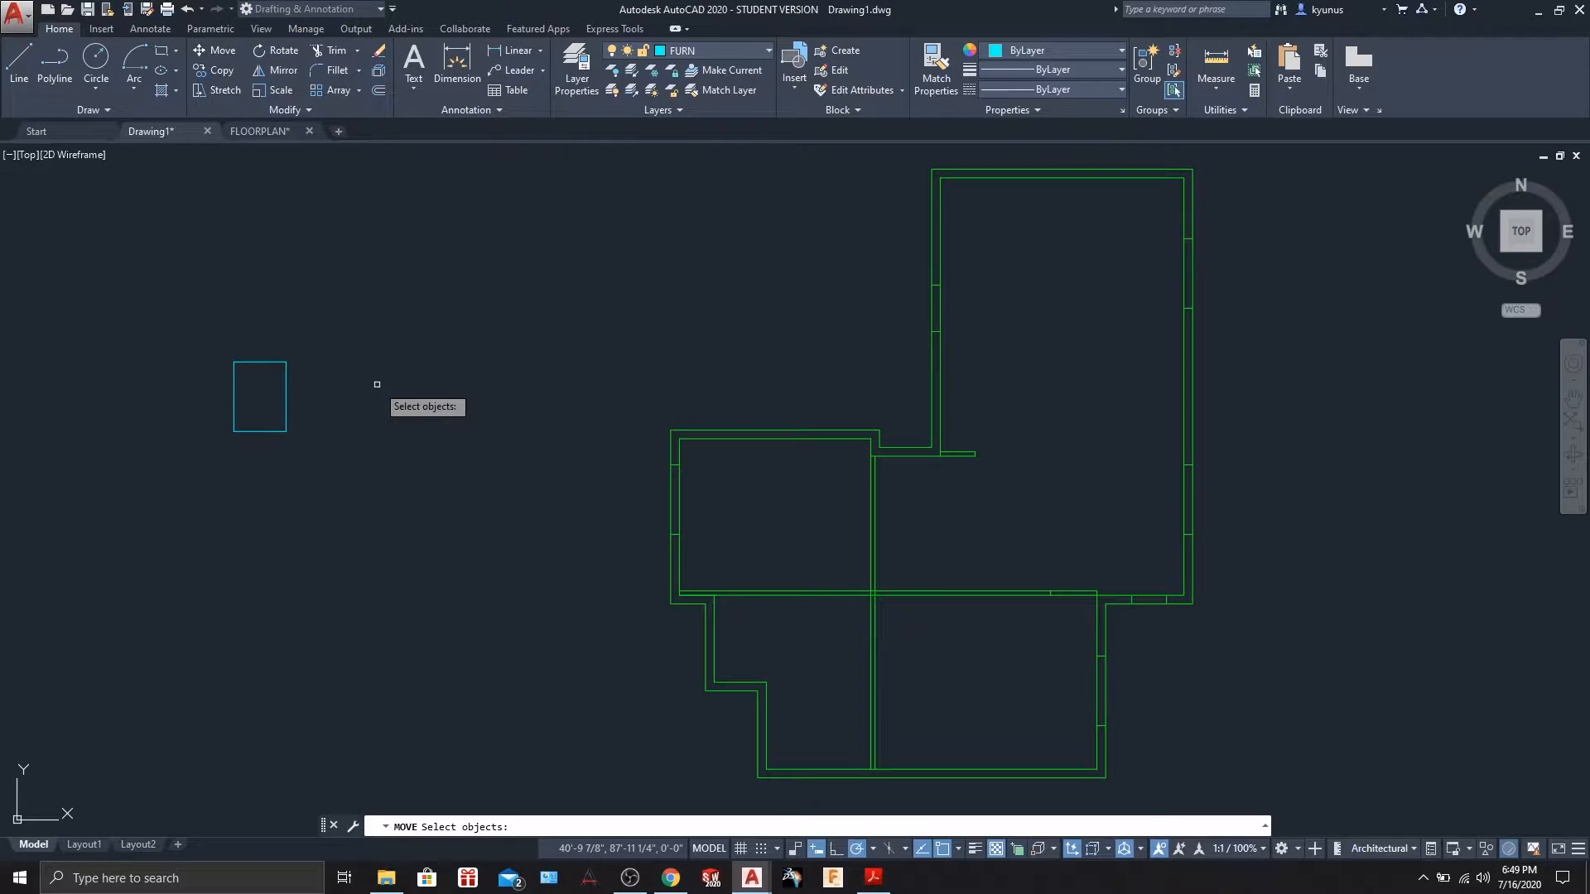
{"action": "key", "text": "Escape"}
{"action": "type", "text": "M"}
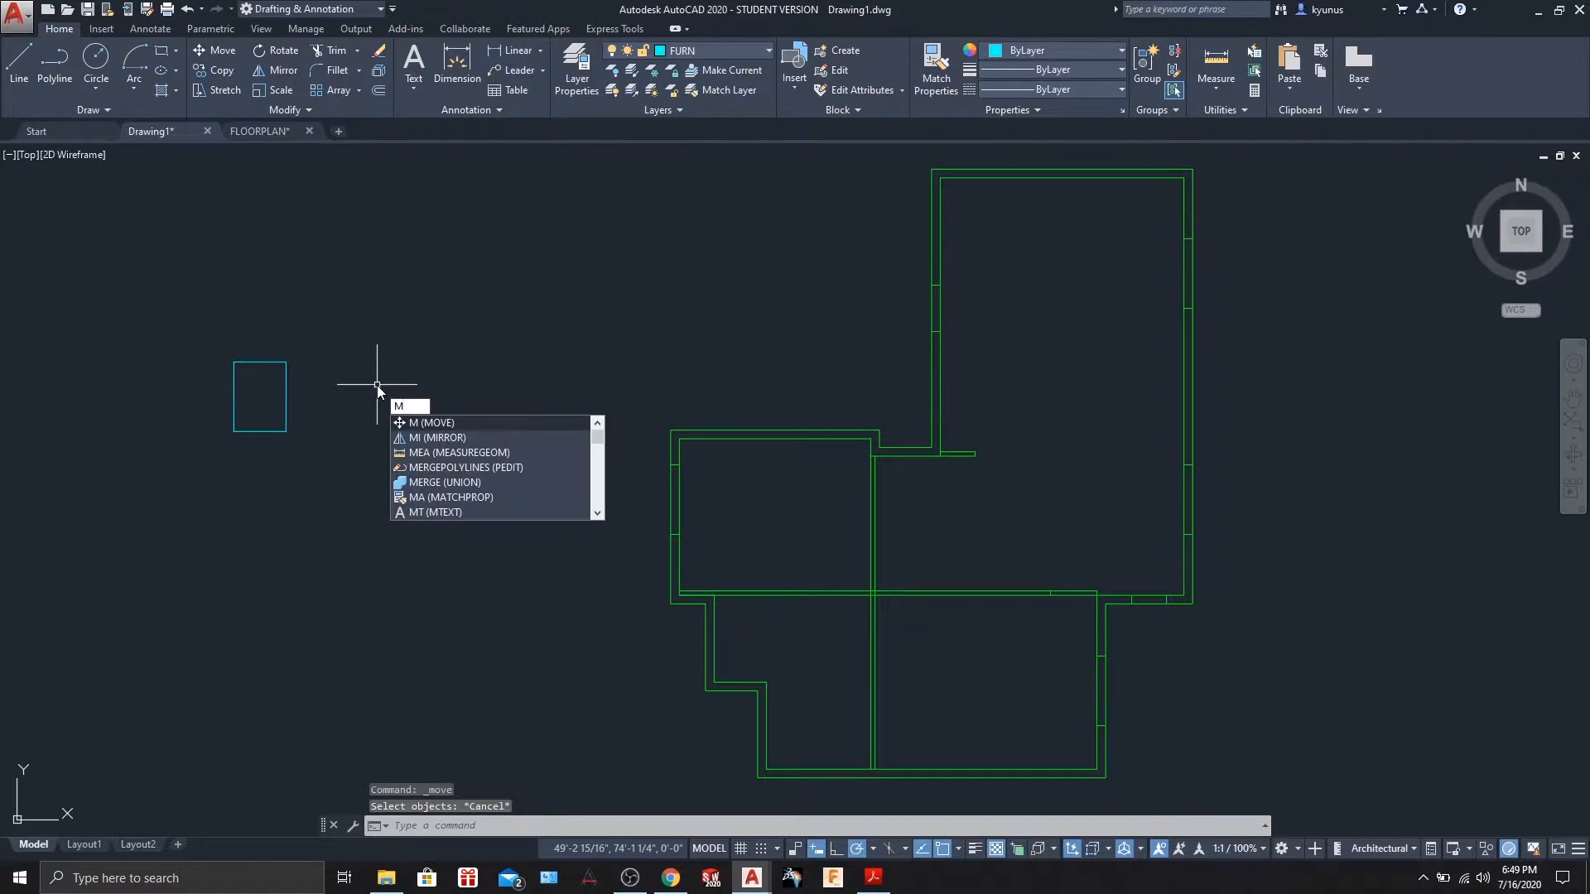
{"action": "key", "text": "Return"}
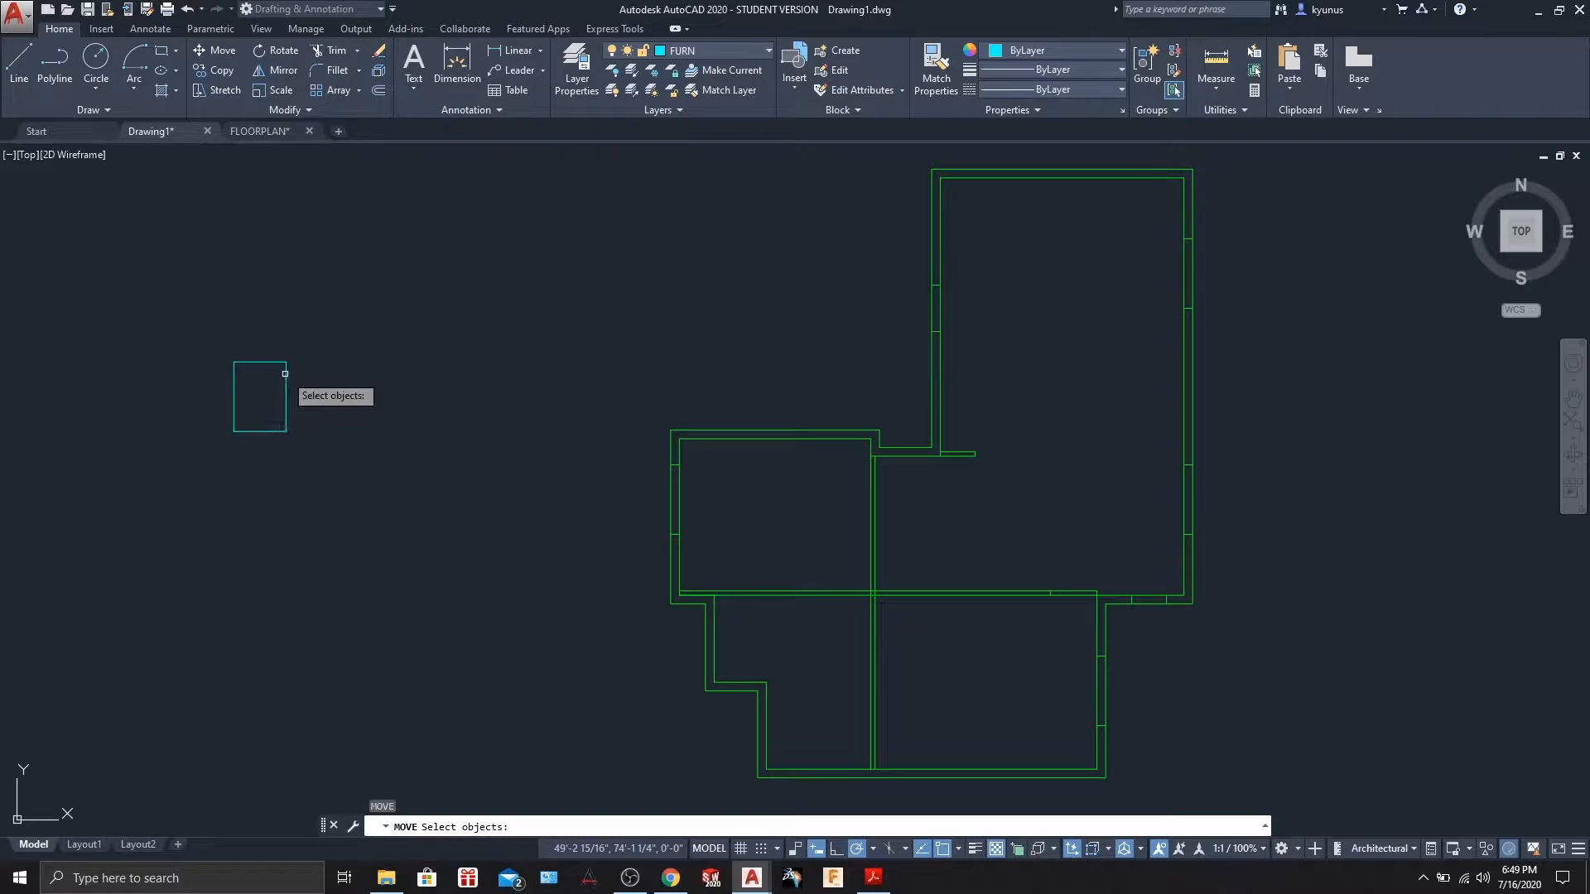
{"action": "left_click", "coordinate": [285, 371]}
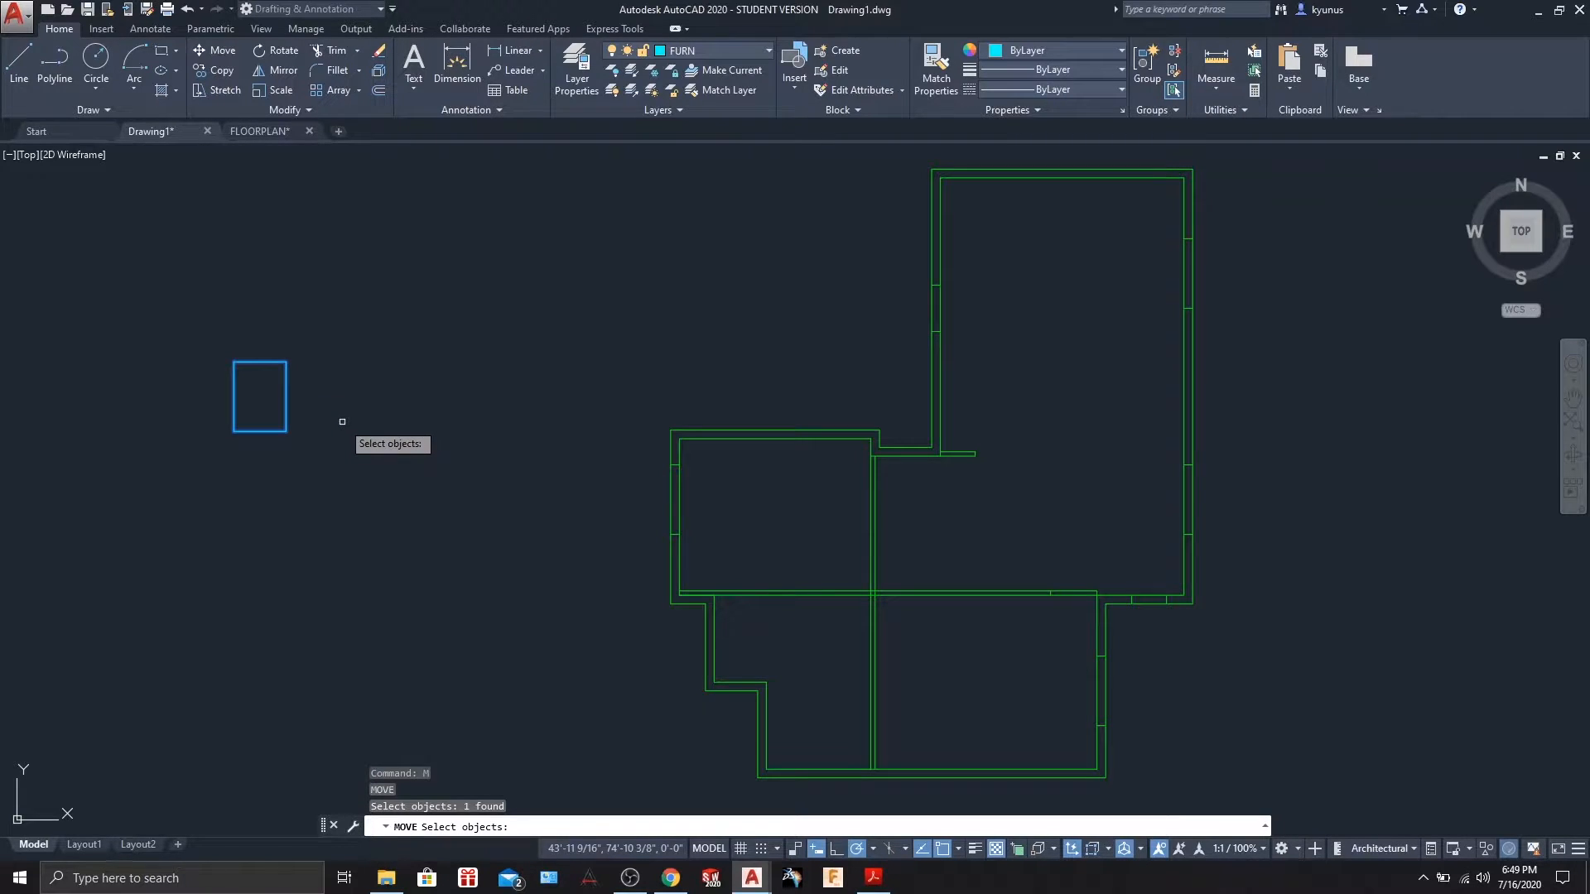
{"action": "key", "text": "Return"}
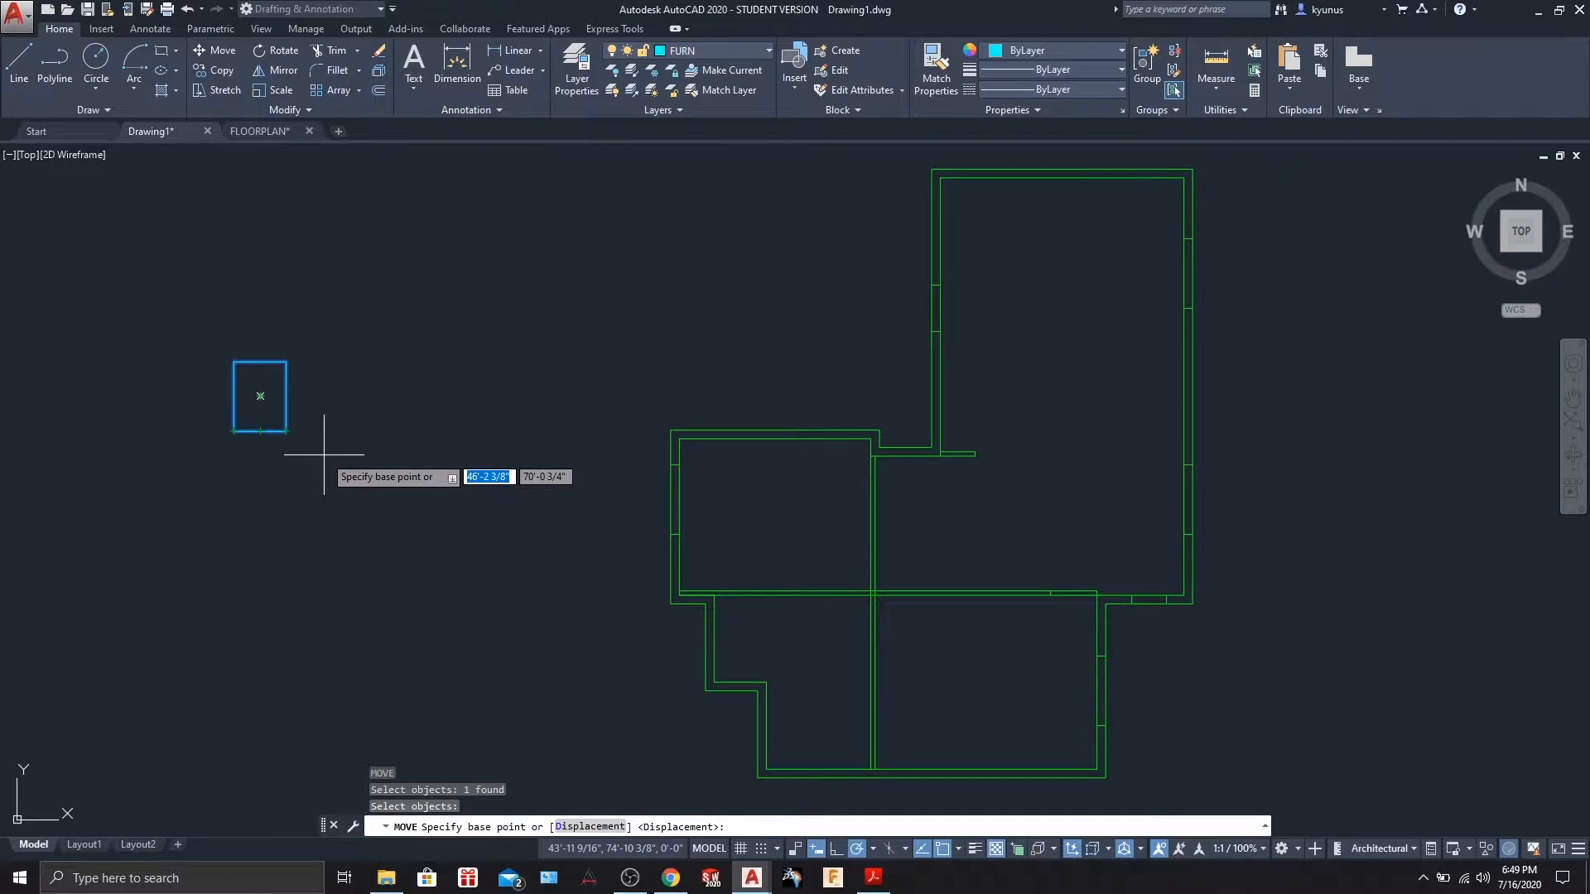
{"action": "left_click", "coordinate": [260, 396]}
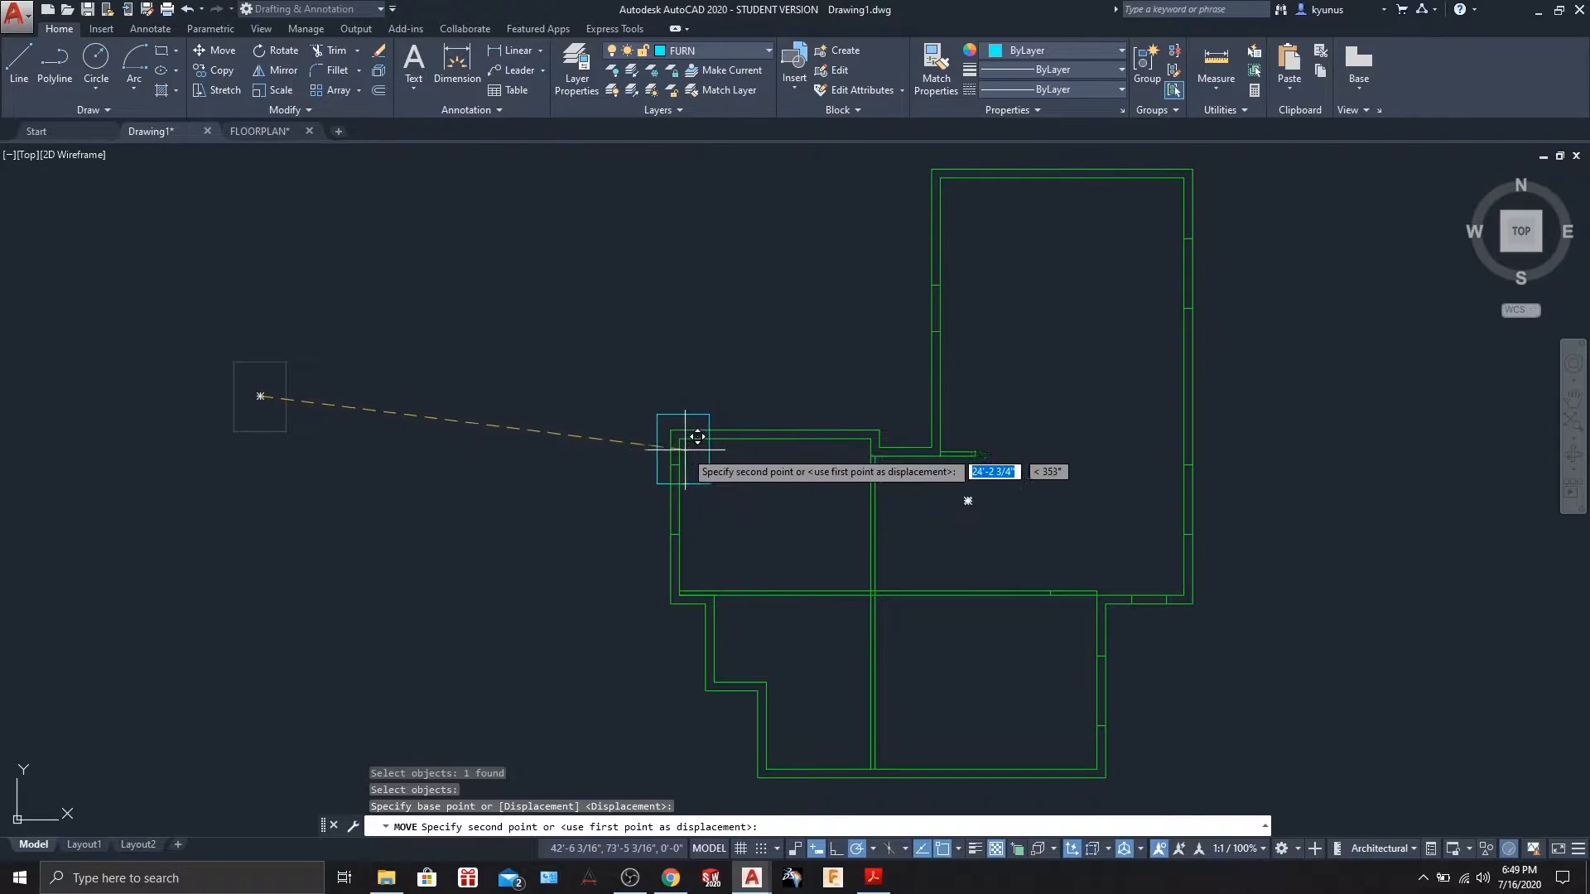
{"action": "left_click", "coordinate": [1131, 501]}
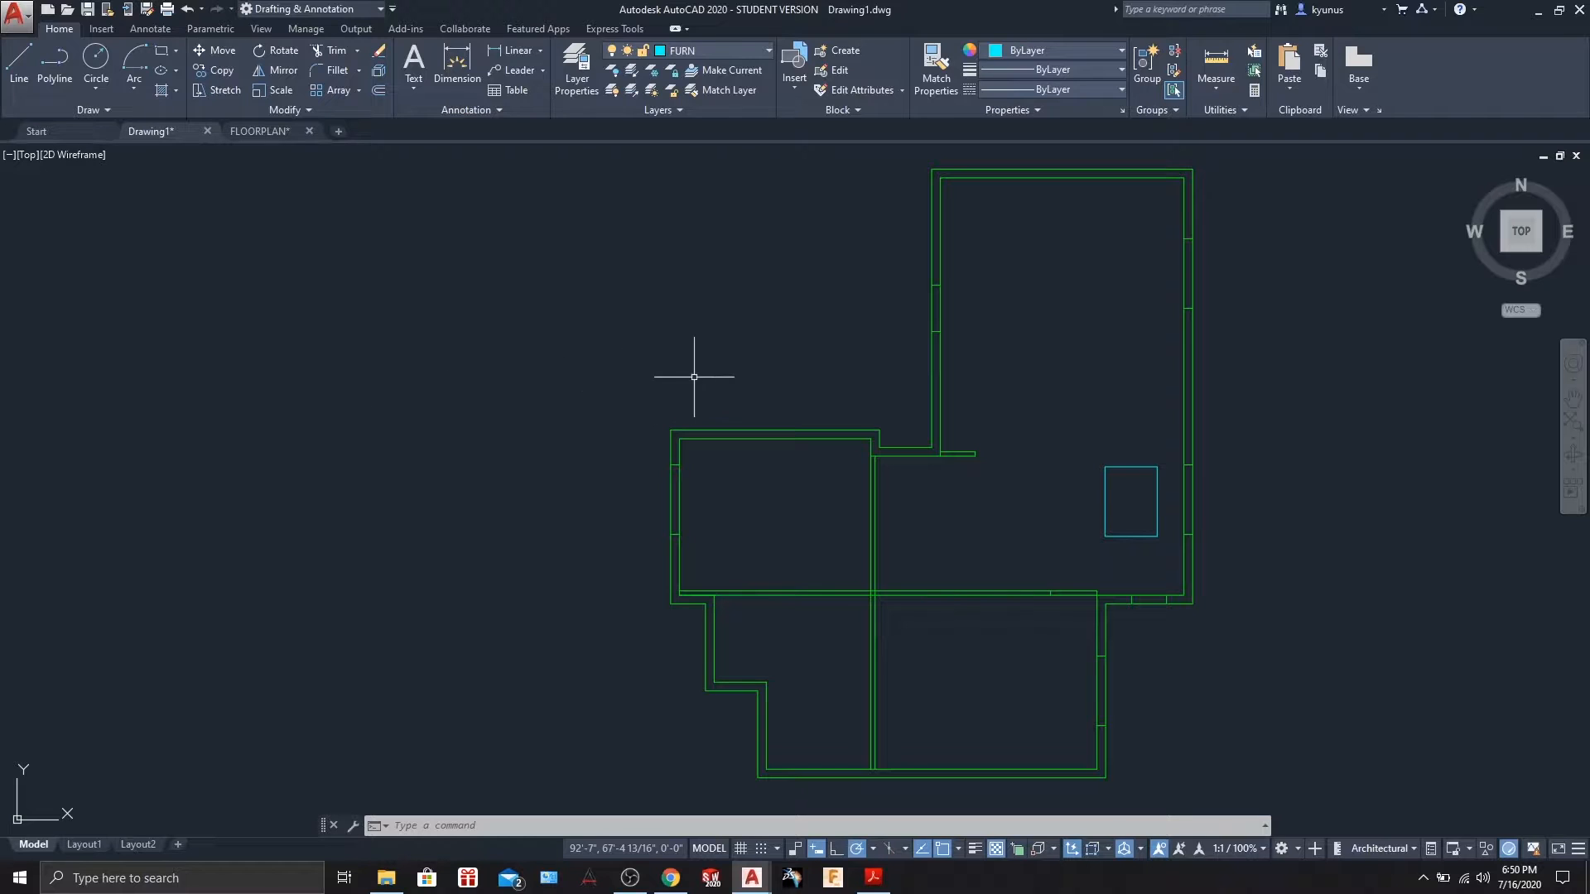
Copy the rectangle from its centre to several spots inside the large room.
{"action": "left_click", "coordinate": [1131, 467]}
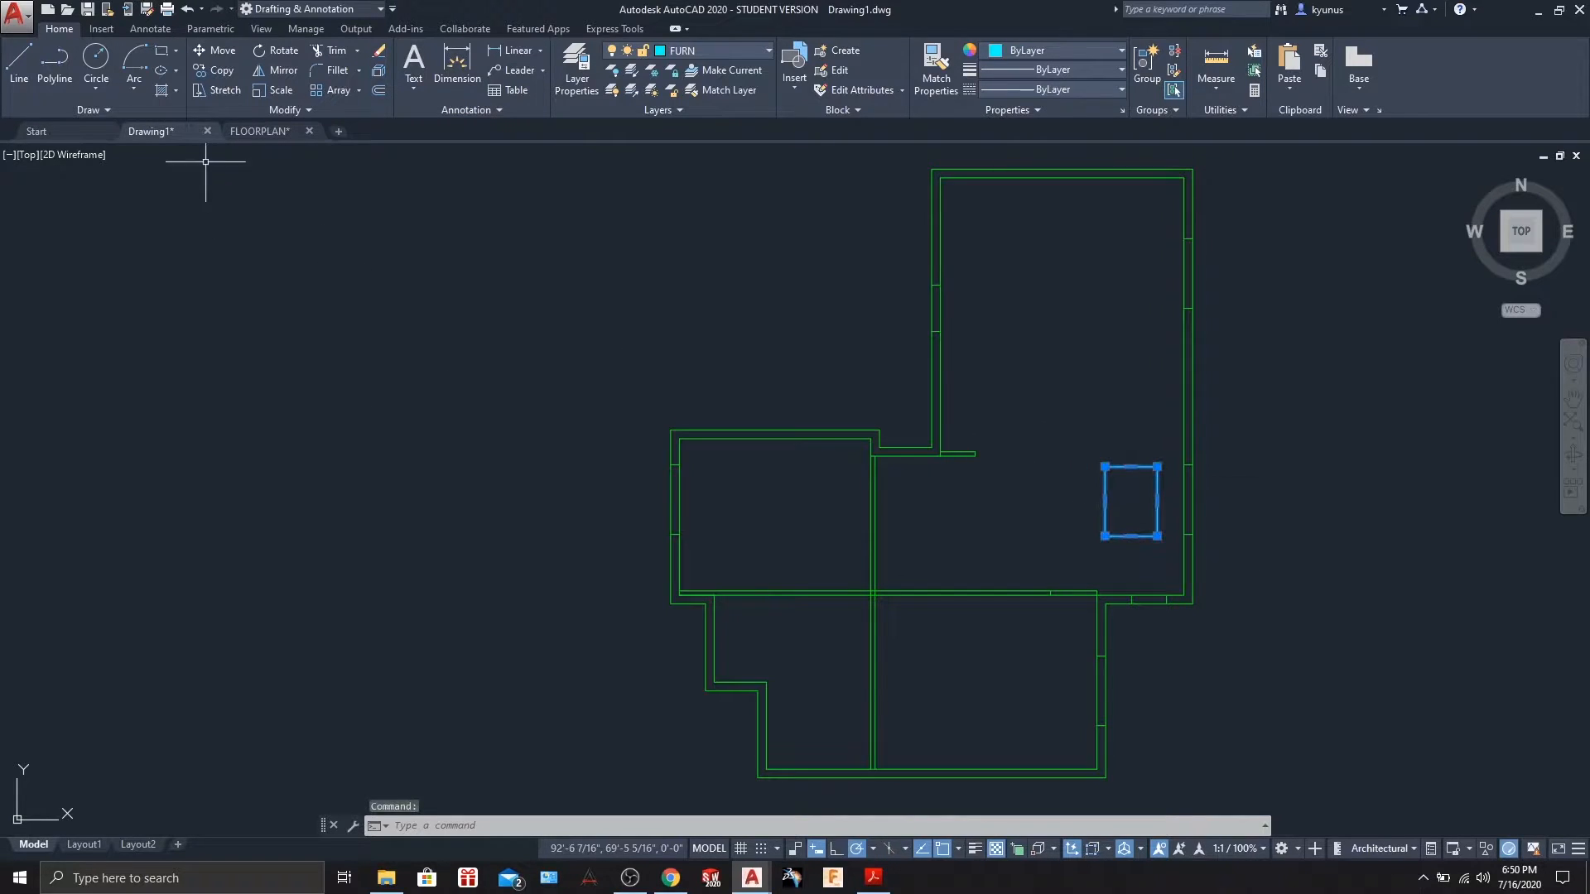
{"action": "right_click", "coordinate": [561, 257]}
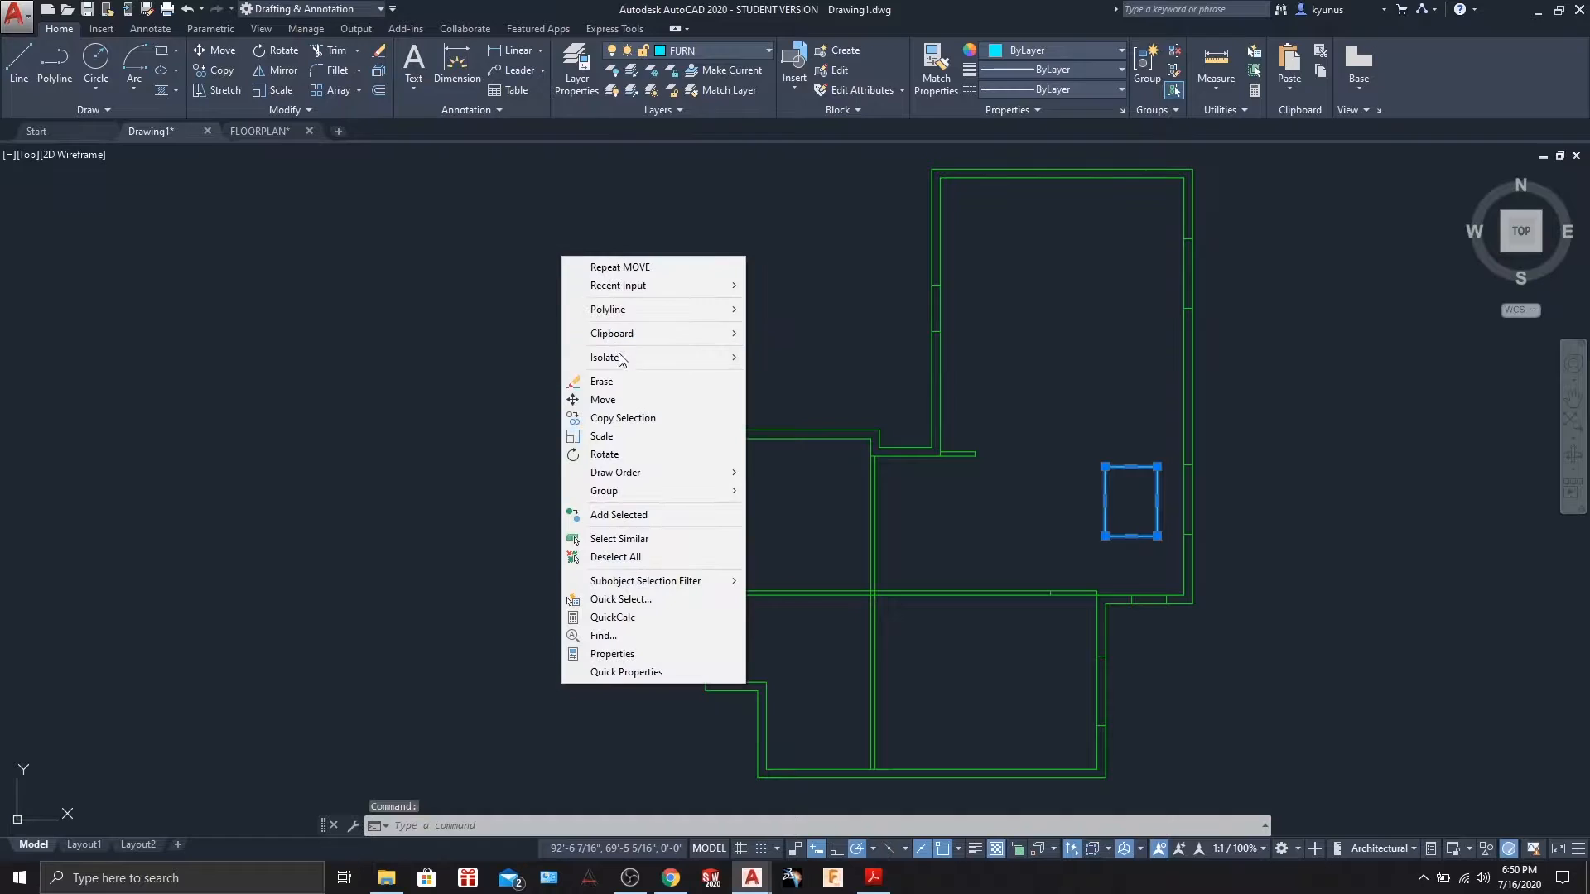
{"action": "left_click", "coordinate": [629, 419]}
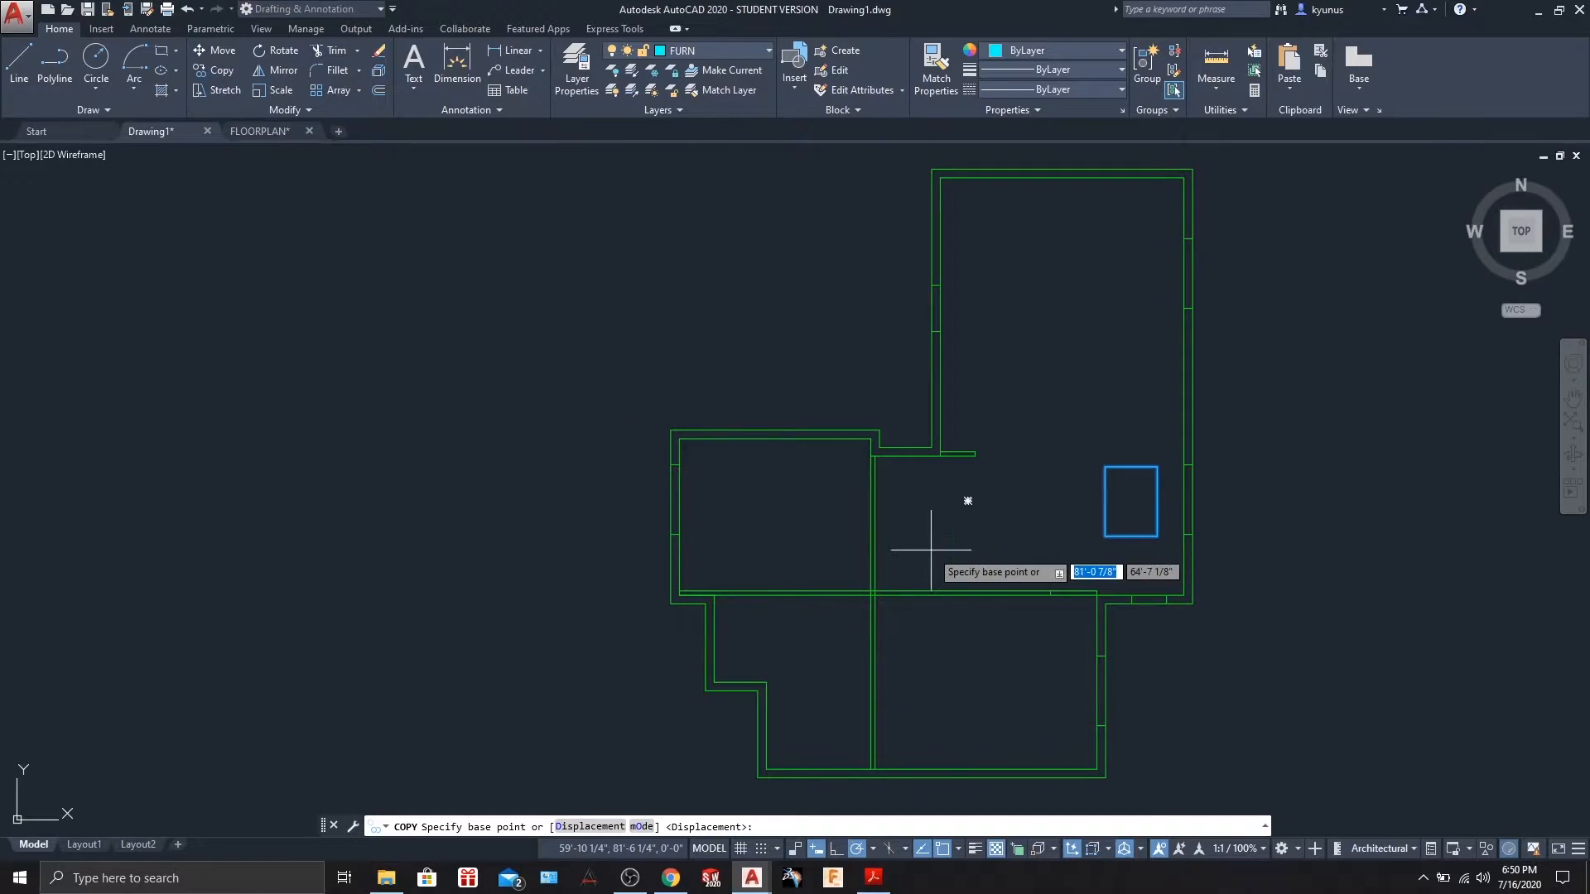
{"action": "left_click", "coordinate": [1132, 501]}
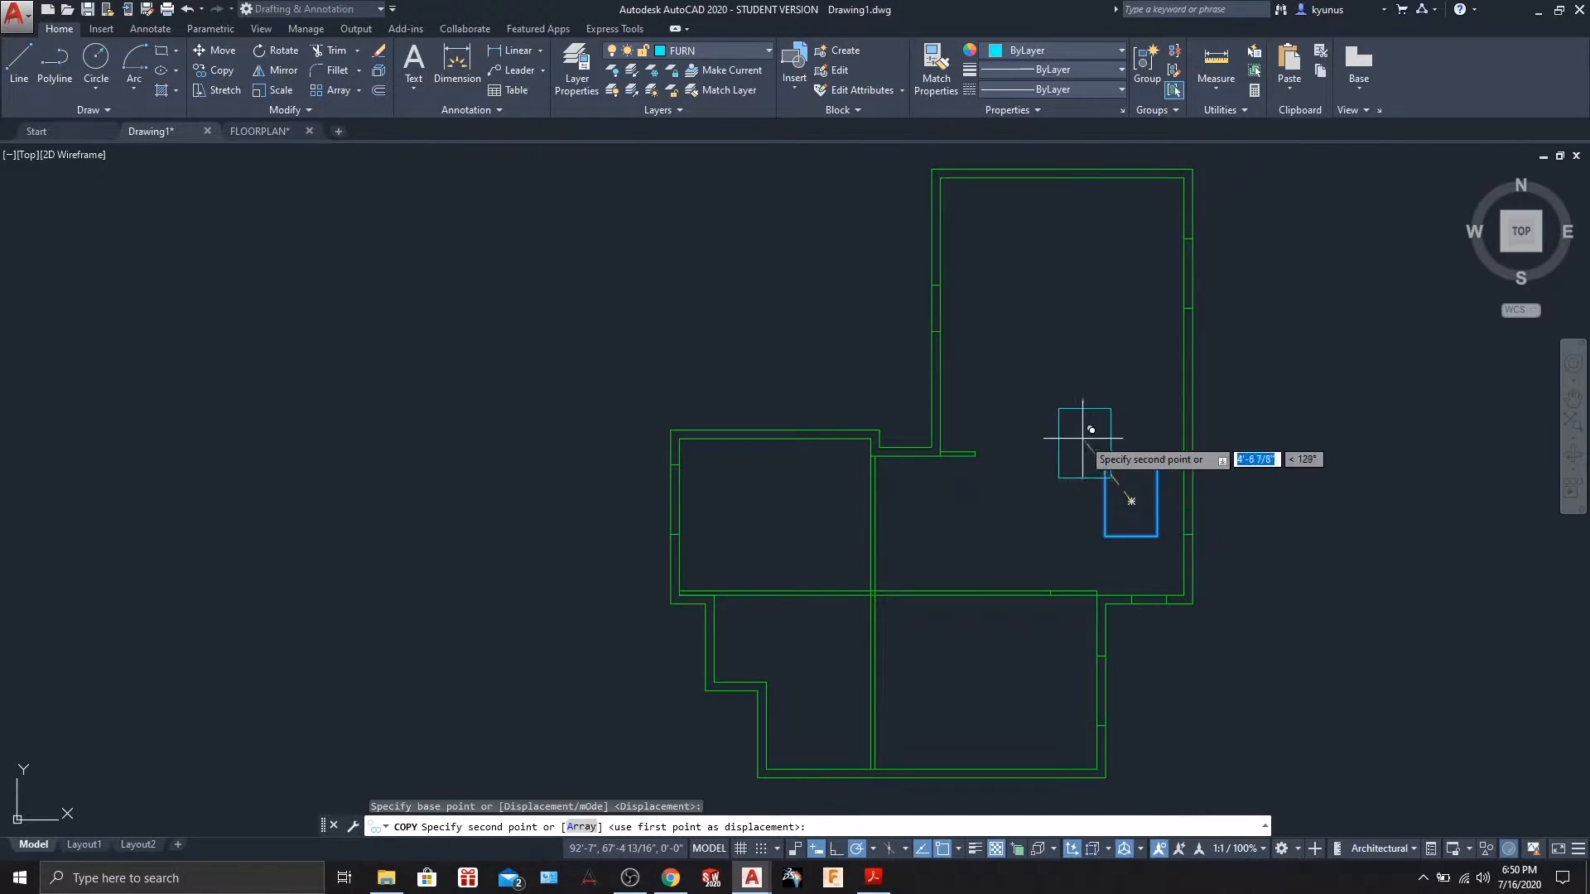
{"action": "left_click", "coordinate": [998, 241]}
{"action": "left_click", "coordinate": [1117, 239]}
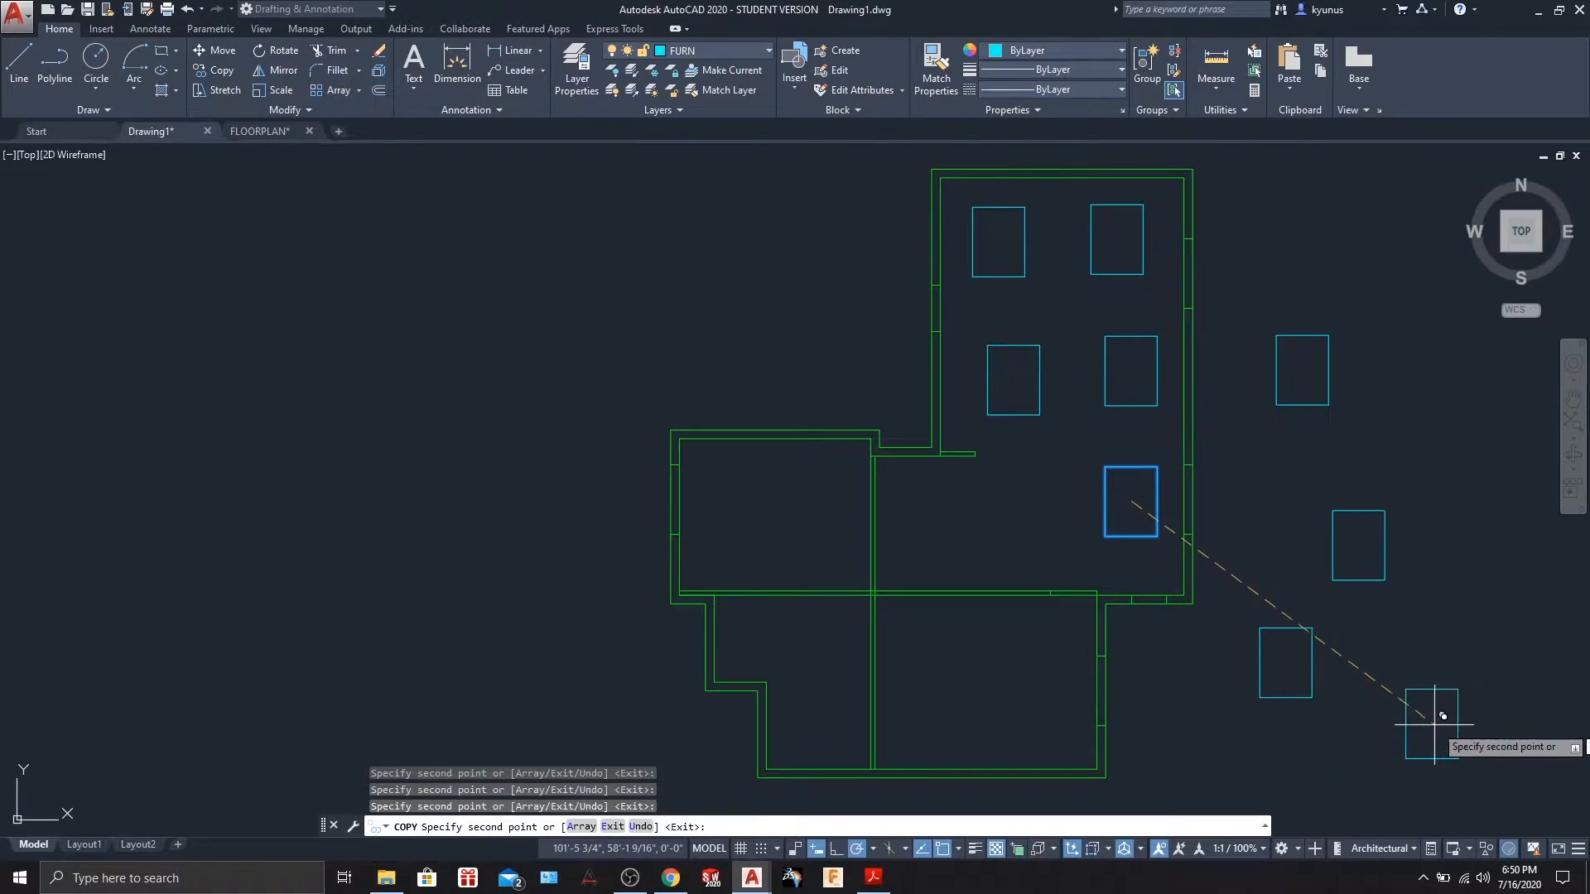
Place more copies of the rectangle outside the building's east wall, end the command, and undo the copying.
{"action": "left_click", "coordinate": [1435, 725]}
{"action": "left_click", "coordinate": [1454, 581]}
{"action": "left_click", "coordinate": [1440, 419]}
{"action": "left_click", "coordinate": [1370, 290]}
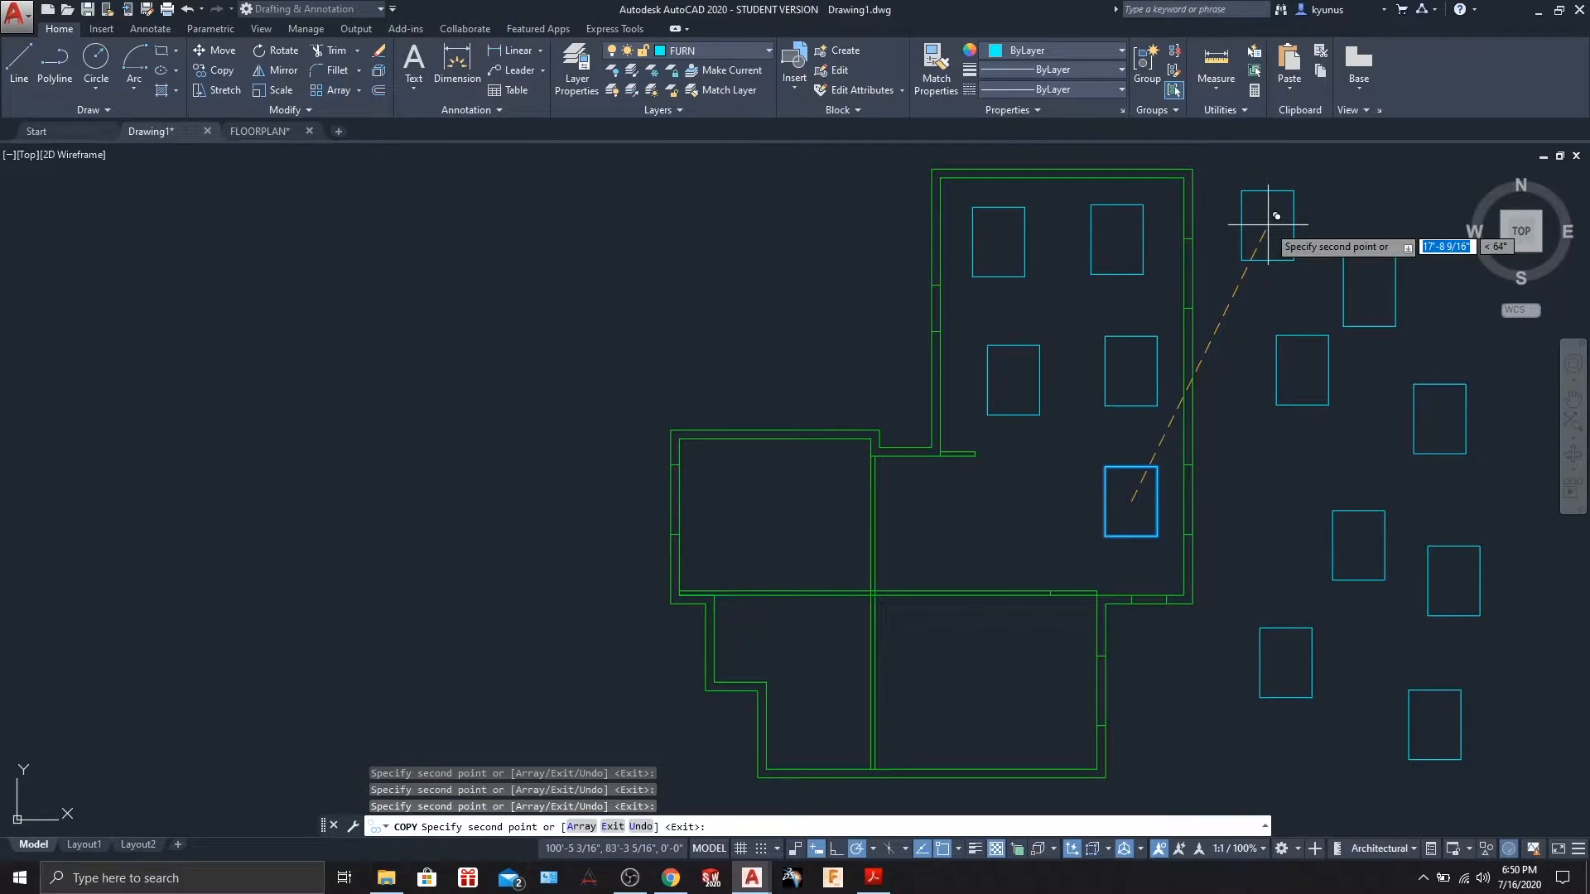
{"action": "left_click", "coordinate": [1267, 224]}
{"action": "key", "text": "Escape"}
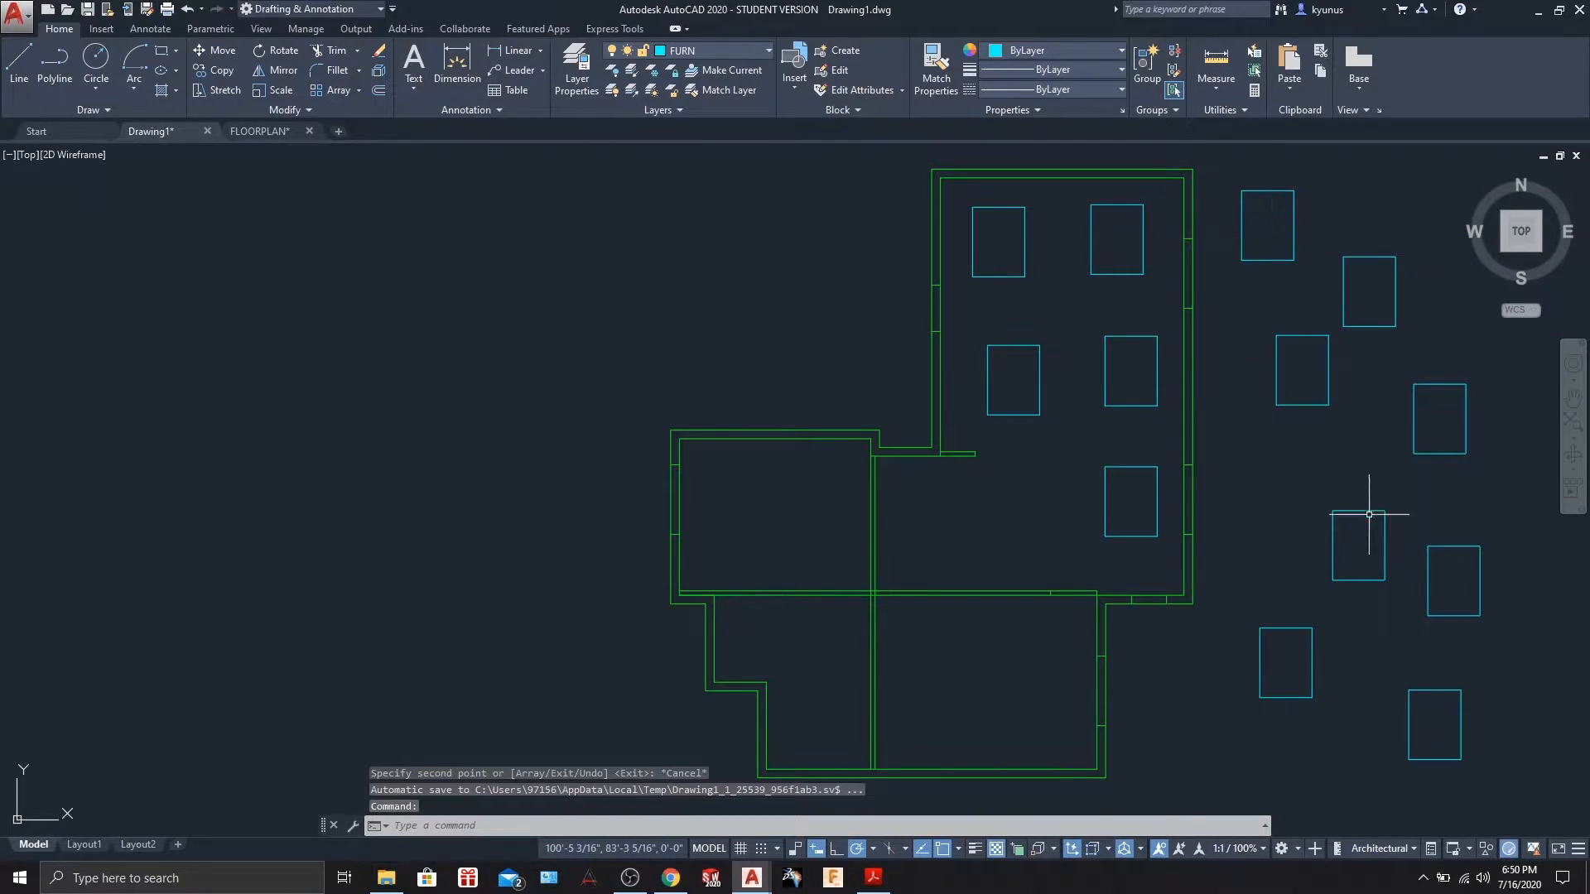
{"action": "key", "text": "ctrl+z"}
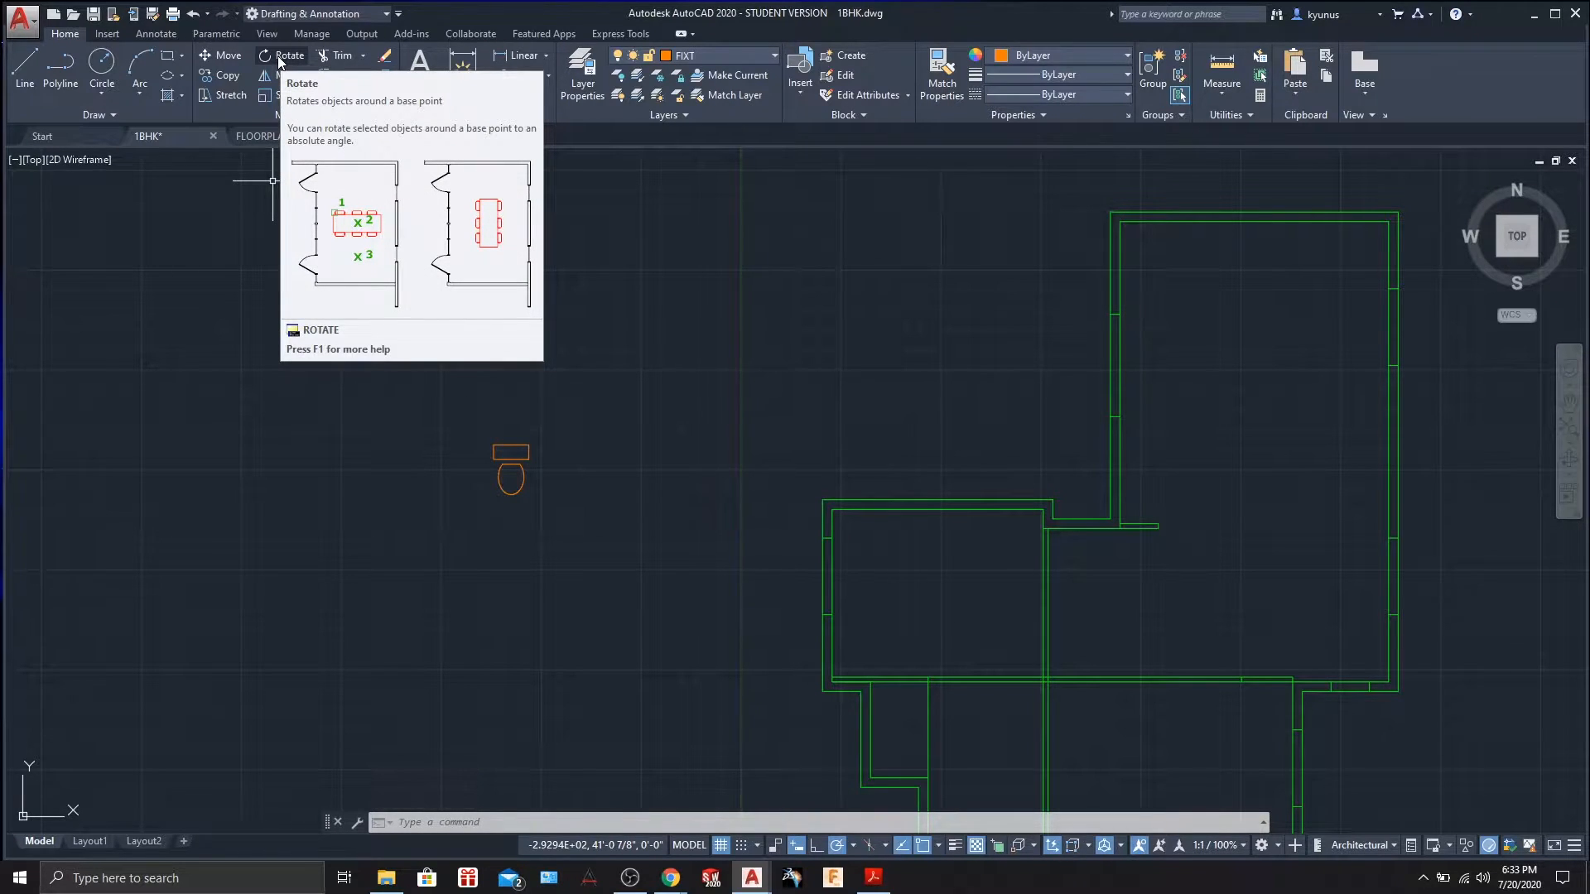
{"action": "key", "text": "Escape"}
{"action": "key", "text": "Escape"}
{"action": "key", "text": "Escape"}
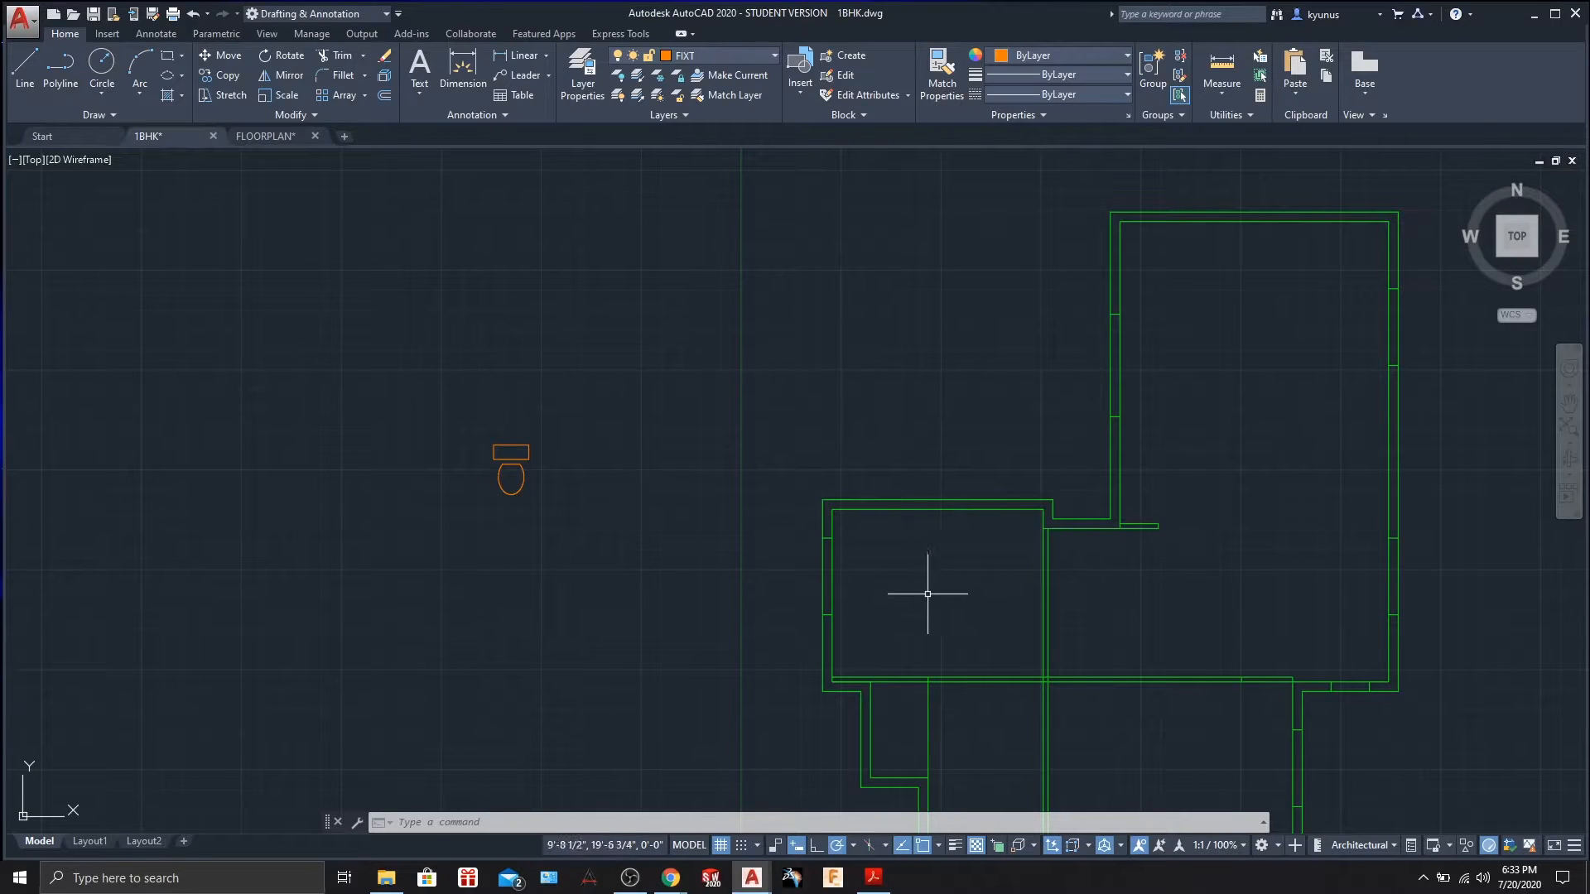
Select the toilet's tank and bowl in the 1BHK drawing and move them by the tank's upper-left corner into the small left room.
{"action": "mouse_move", "coordinate": [455, 401]}
{"action": "left_mouse_down"}
{"action": "mouse_move", "coordinate": [604, 515]}
{"action": "mouse_move", "coordinate": [497, 550]}
{"action": "mouse_move", "coordinate": [444, 497]}
{"action": "left_mouse_up"}
{"action": "mouse_move", "coordinate": [466, 415]}
{"action": "left_mouse_down"}
{"action": "mouse_move", "coordinate": [518, 542]}
{"action": "mouse_move", "coordinate": [432, 541]}
{"action": "left_mouse_up"}
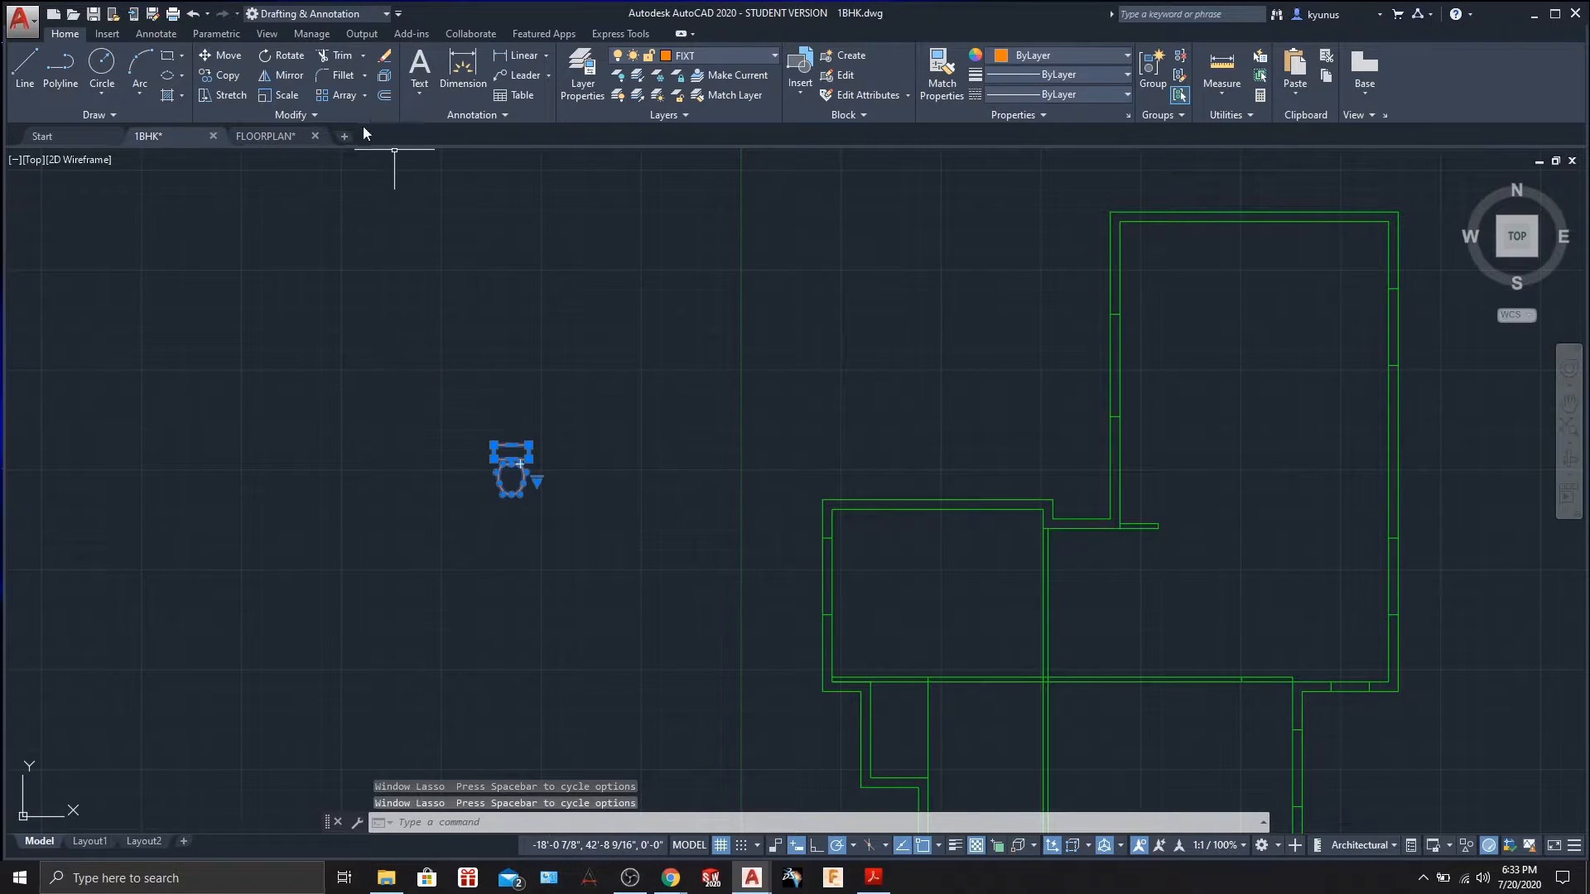
{"action": "left_click", "coordinate": [219, 54]}
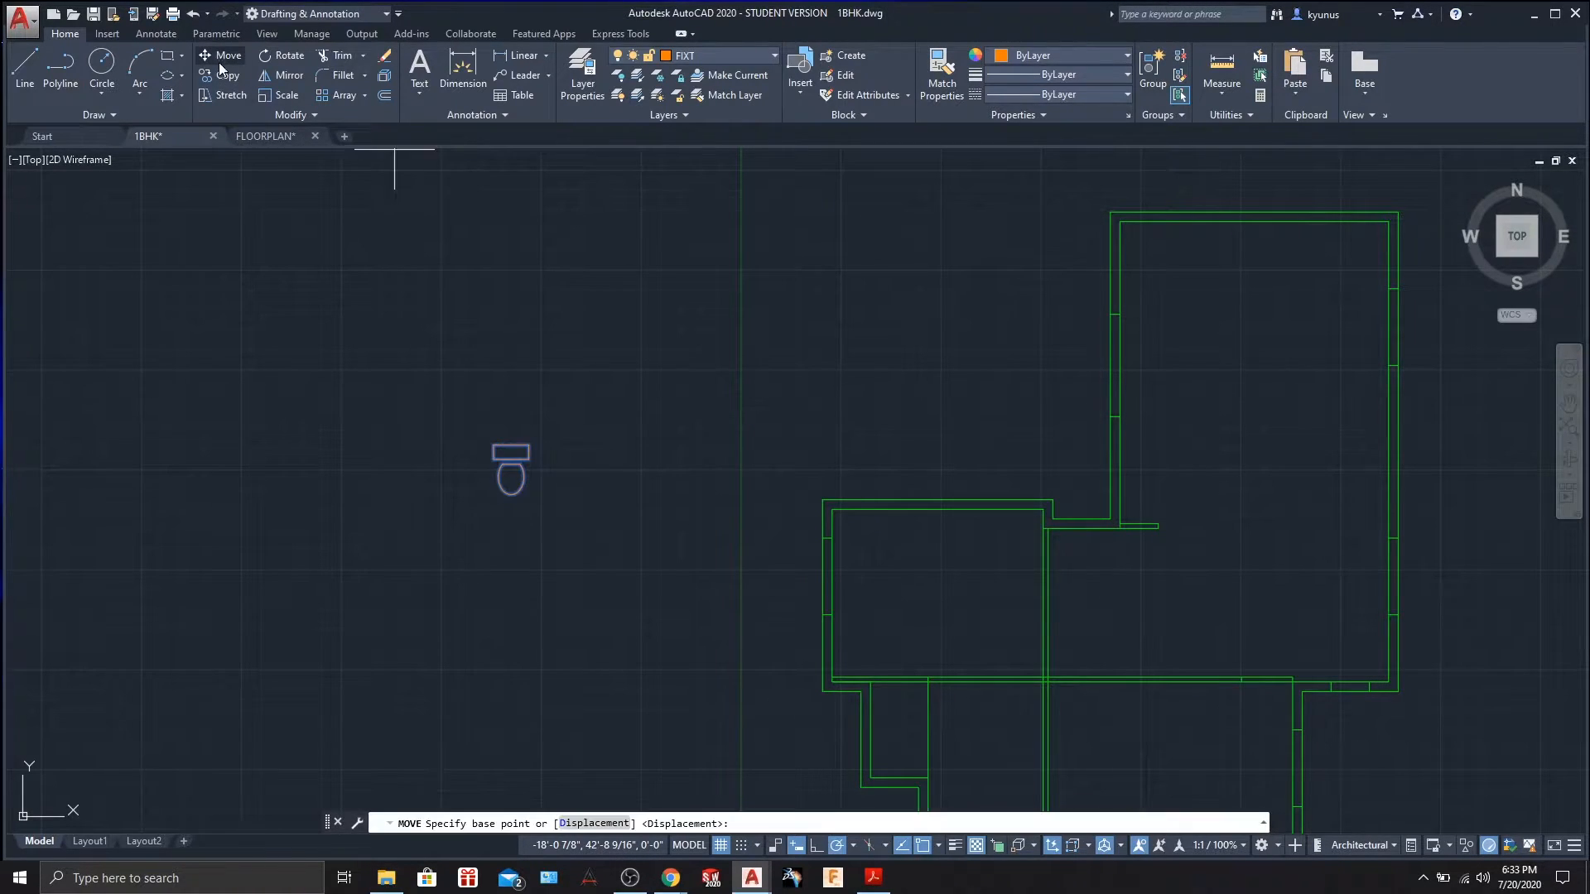
{"action": "left_click", "coordinate": [493, 445]}
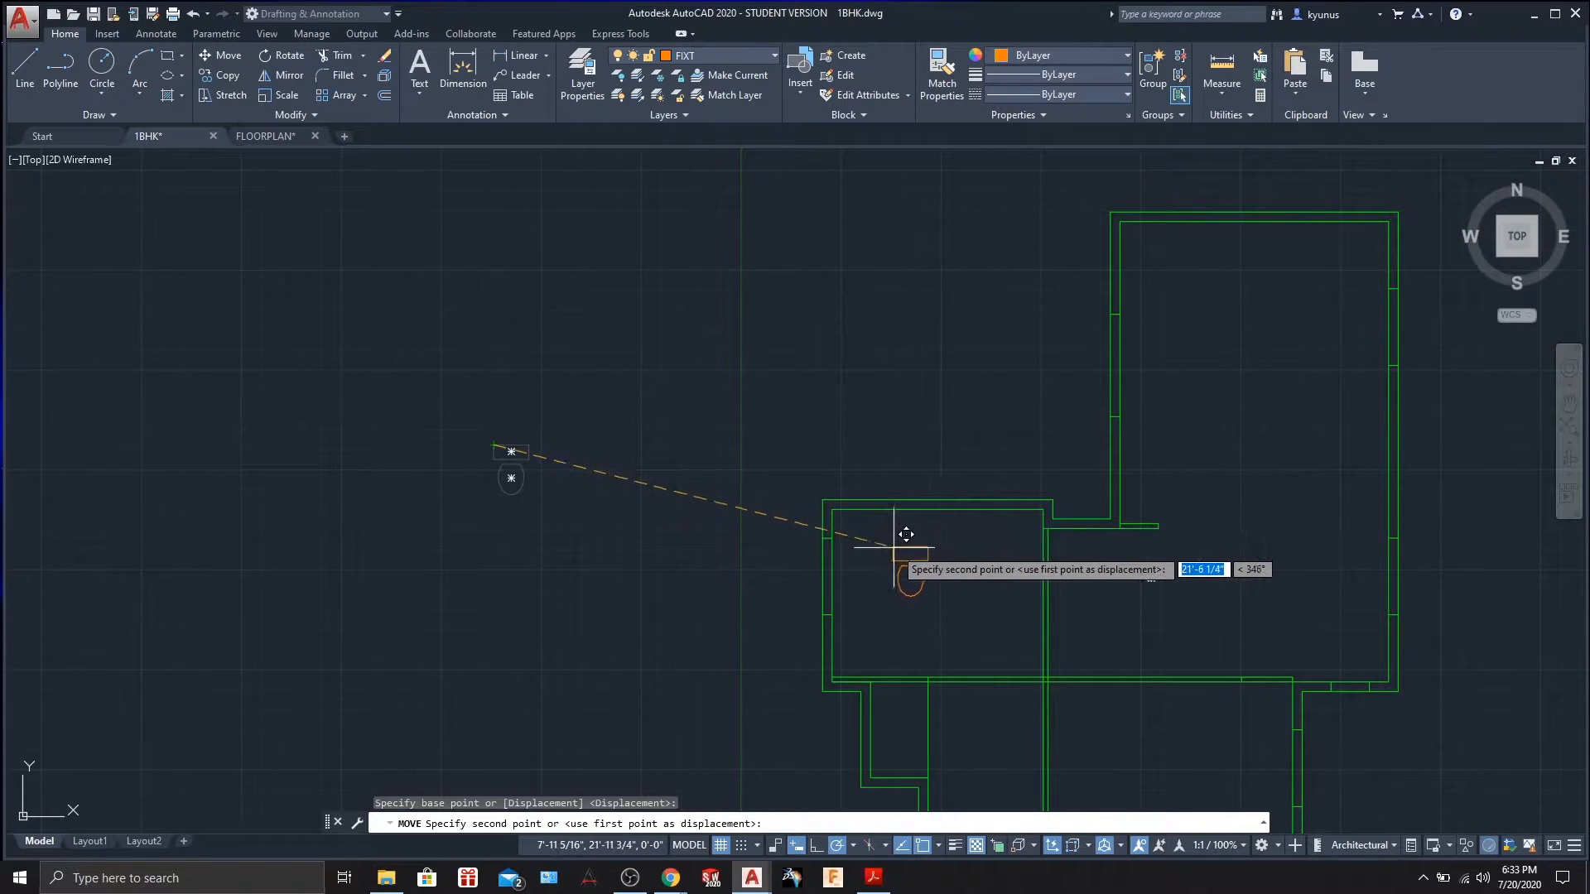
{"action": "left_click", "coordinate": [872, 548]}
{"action": "key", "text": "Escape"}
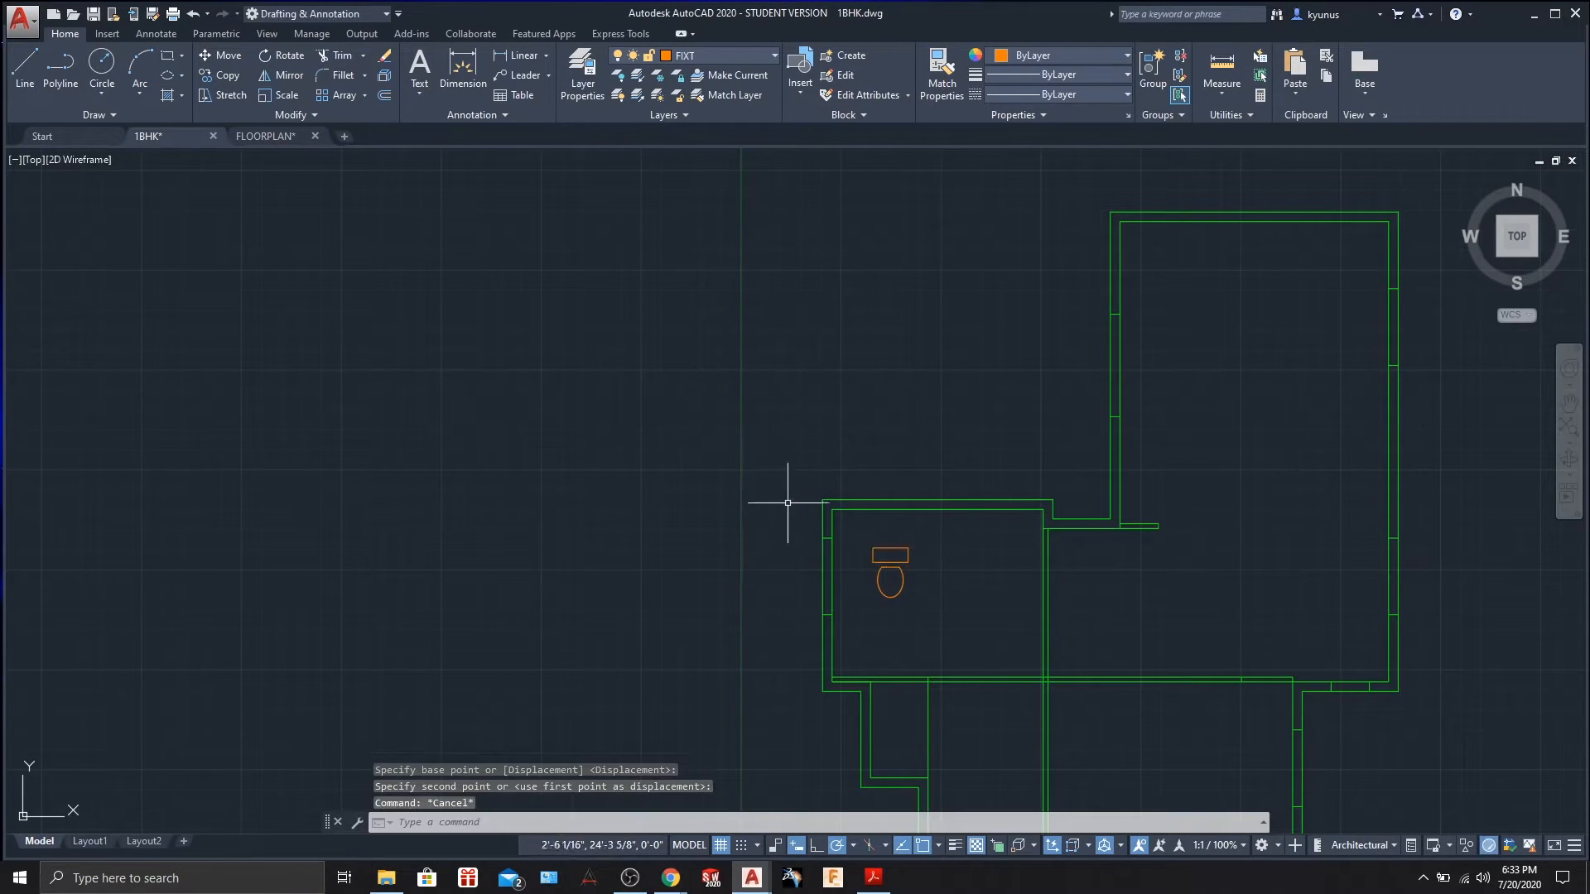
Try to rotate the toilet's tank and bowl about the tank's upper-left corner, and leave the command.
{"action": "middle_click_drag", "start_coordinate": [969, 625], "coordinate": [814, 444]}
{"action": "scroll", "coordinate": [805, 413], "scroll_direction": "up", "scroll_amount": 3}
{"action": "middle_click_drag", "start_coordinate": [780, 376], "coordinate": [815, 461]}
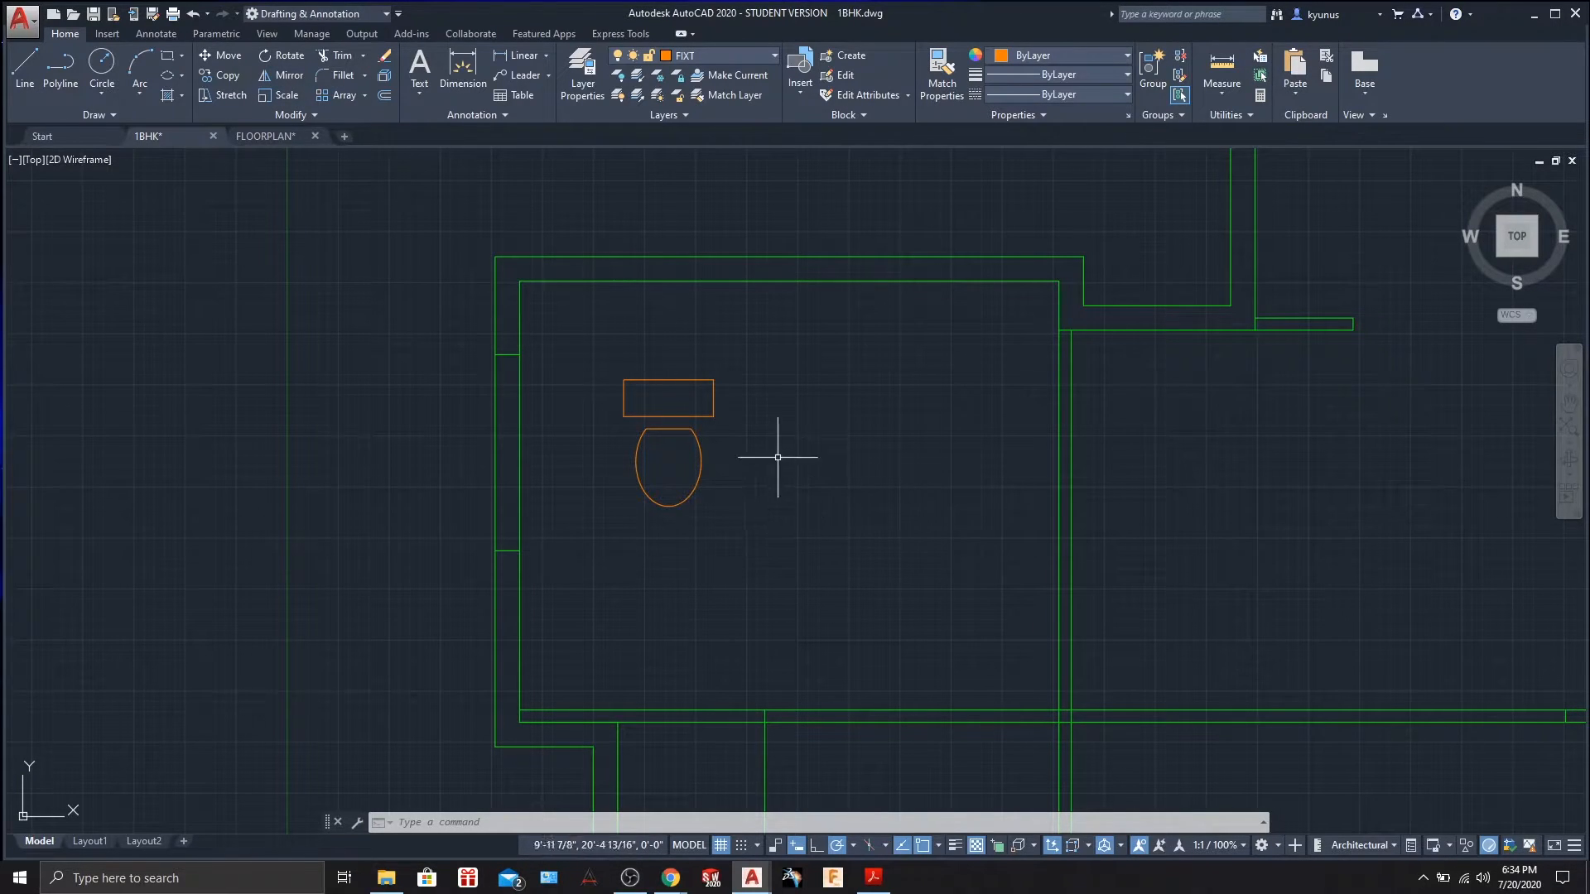
{"action": "mouse_move", "coordinate": [795, 534]}
{"action": "left_mouse_down"}
{"action": "mouse_move", "coordinate": [621, 525]}
{"action": "mouse_move", "coordinate": [668, 345]}
{"action": "mouse_move", "coordinate": [749, 344]}
{"action": "left_mouse_up"}
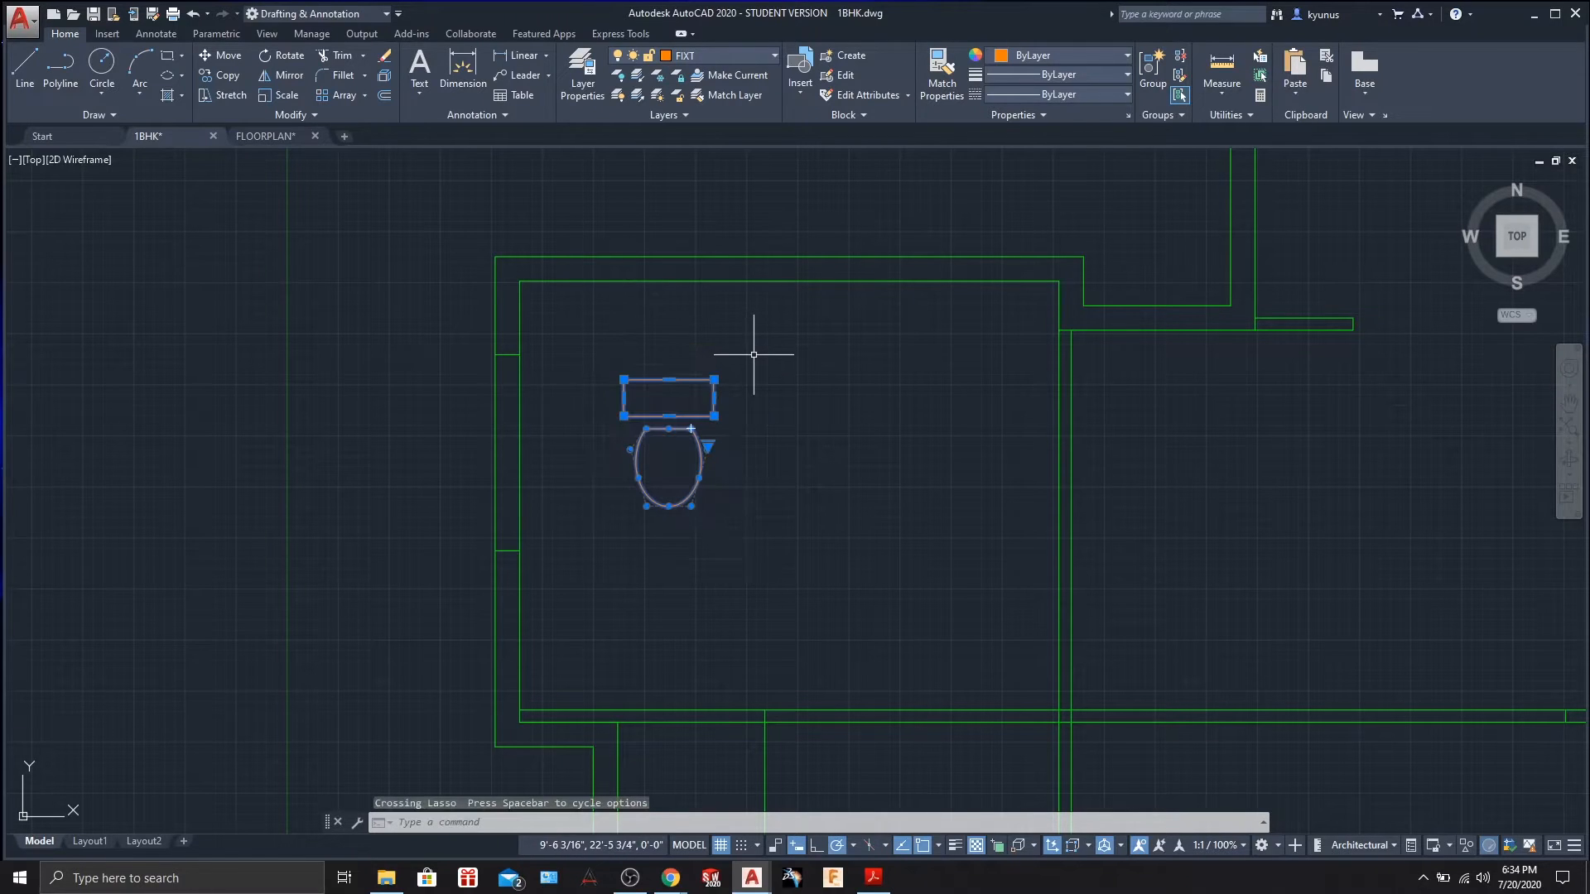
{"action": "left_click", "coordinate": [290, 56]}
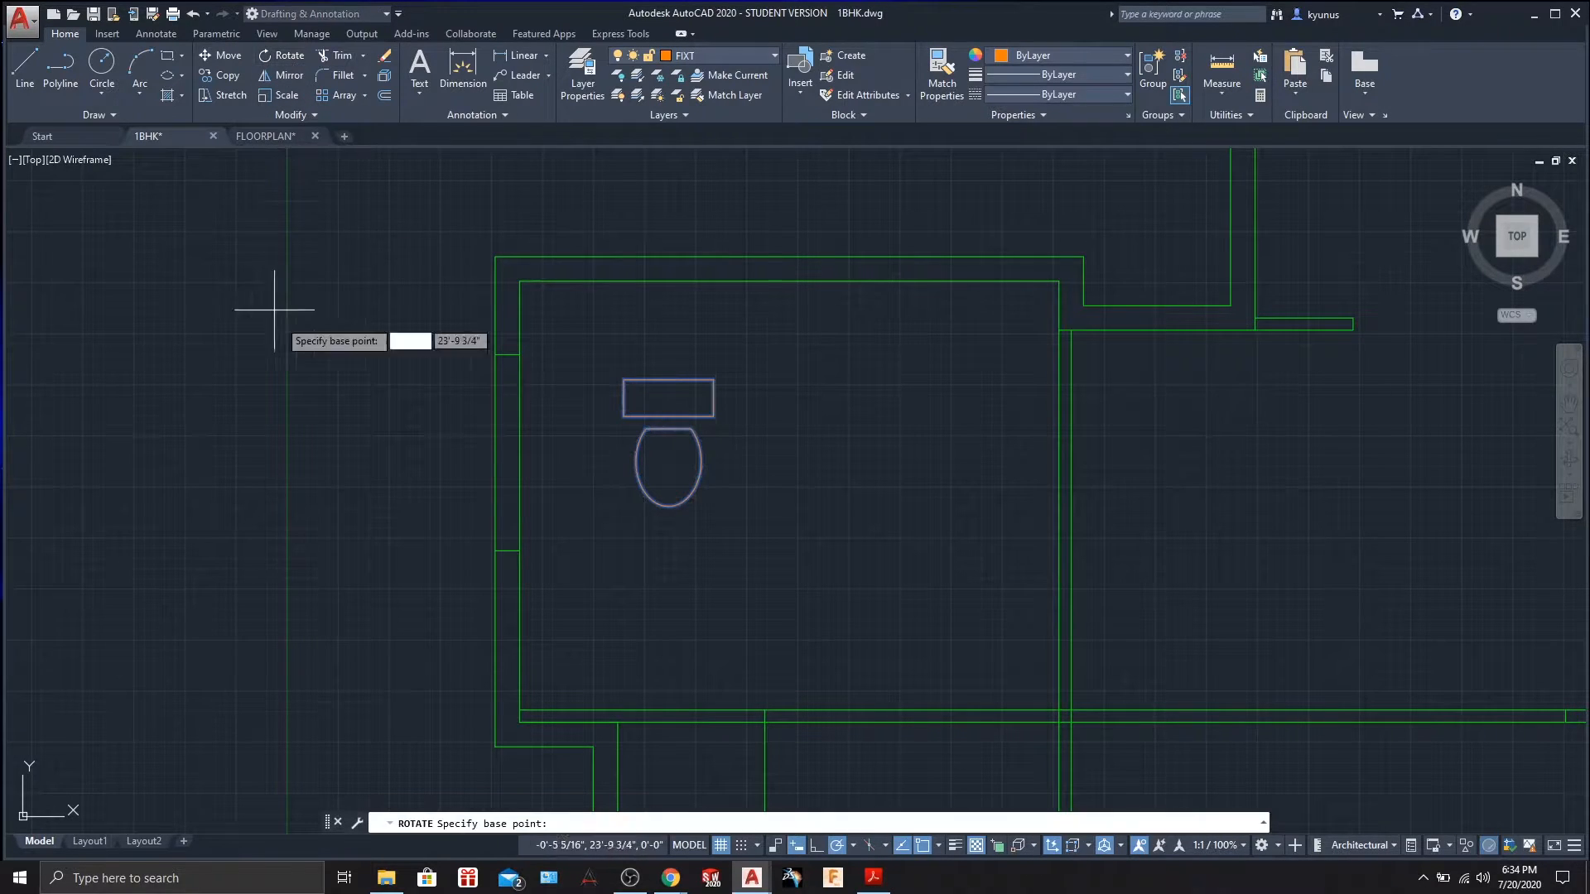
{"action": "left_click", "coordinate": [625, 380]}
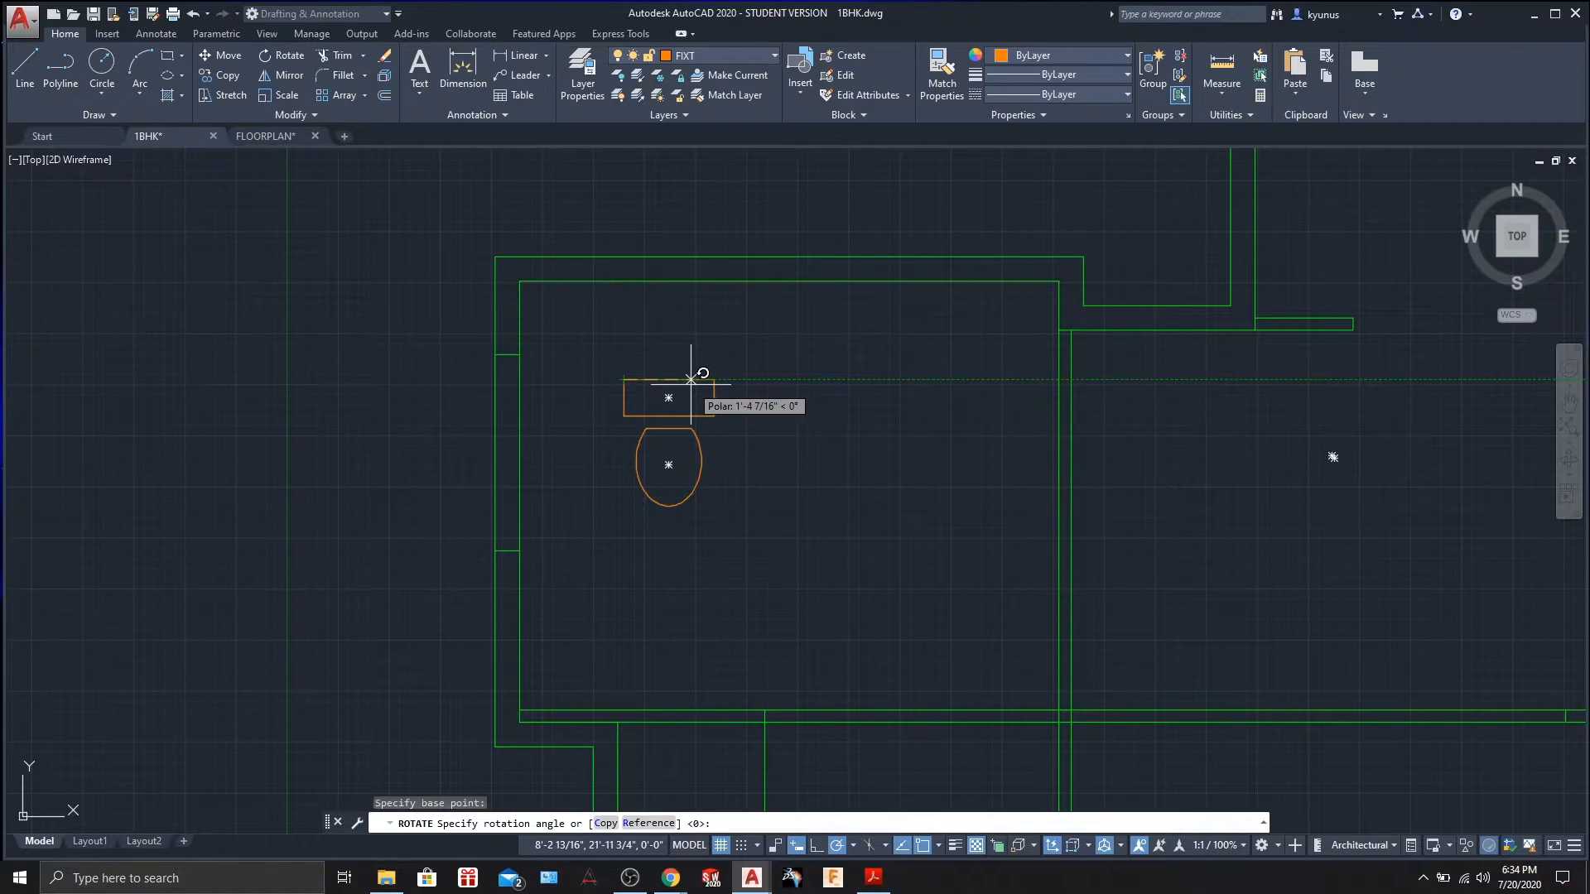
{"action": "key", "text": "Escape"}
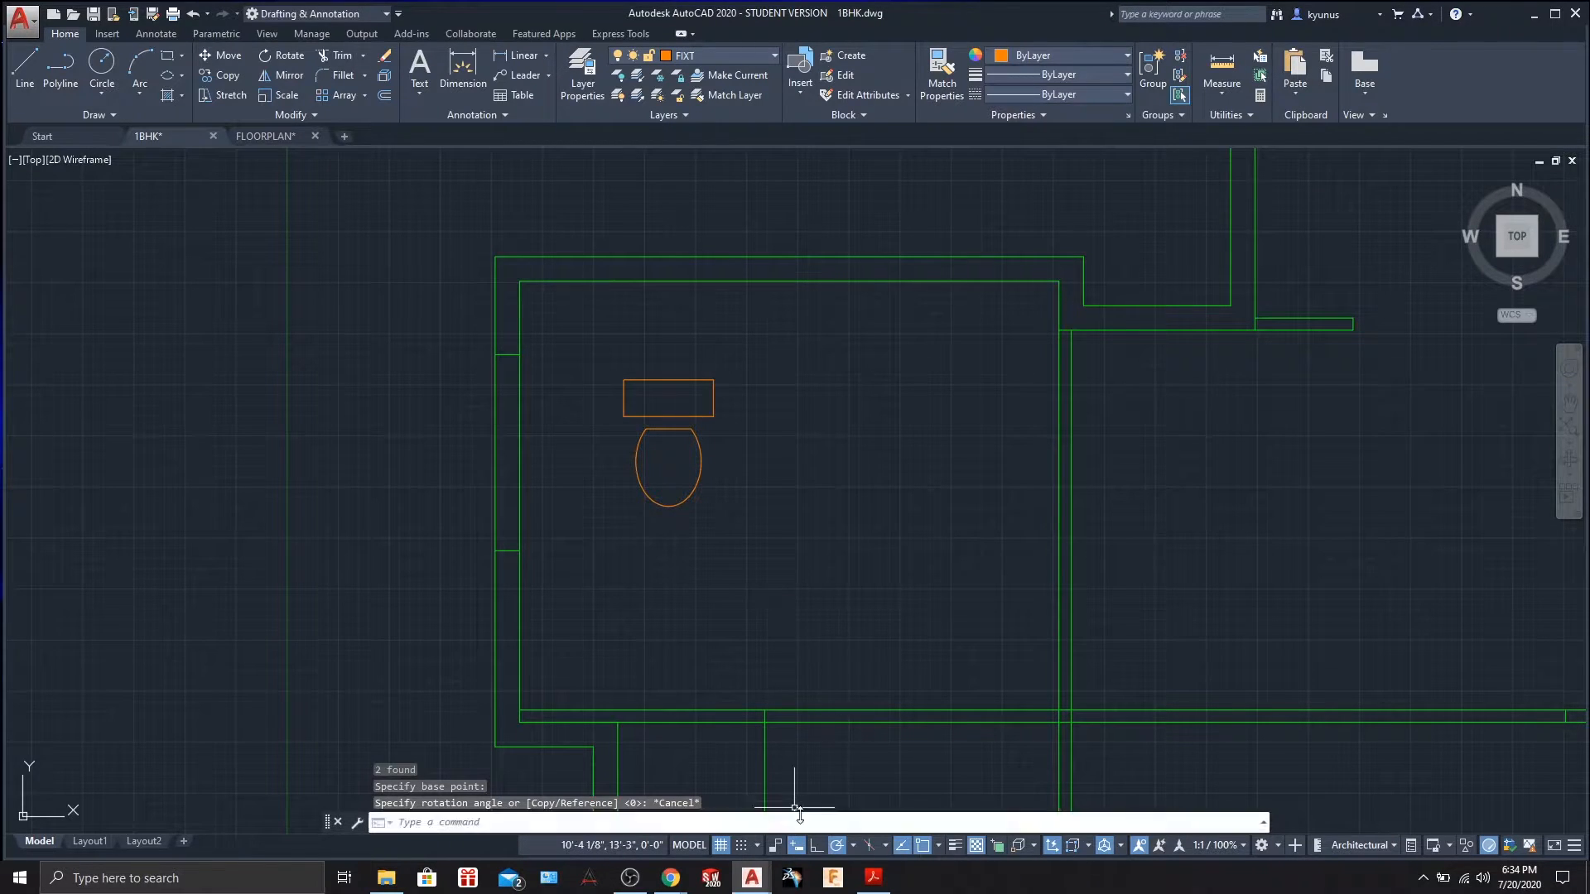
Review the polar tracking increment angles in the Drafting Settings, keep 90, and close the dialog.
{"action": "left_click", "coordinate": [853, 845]}
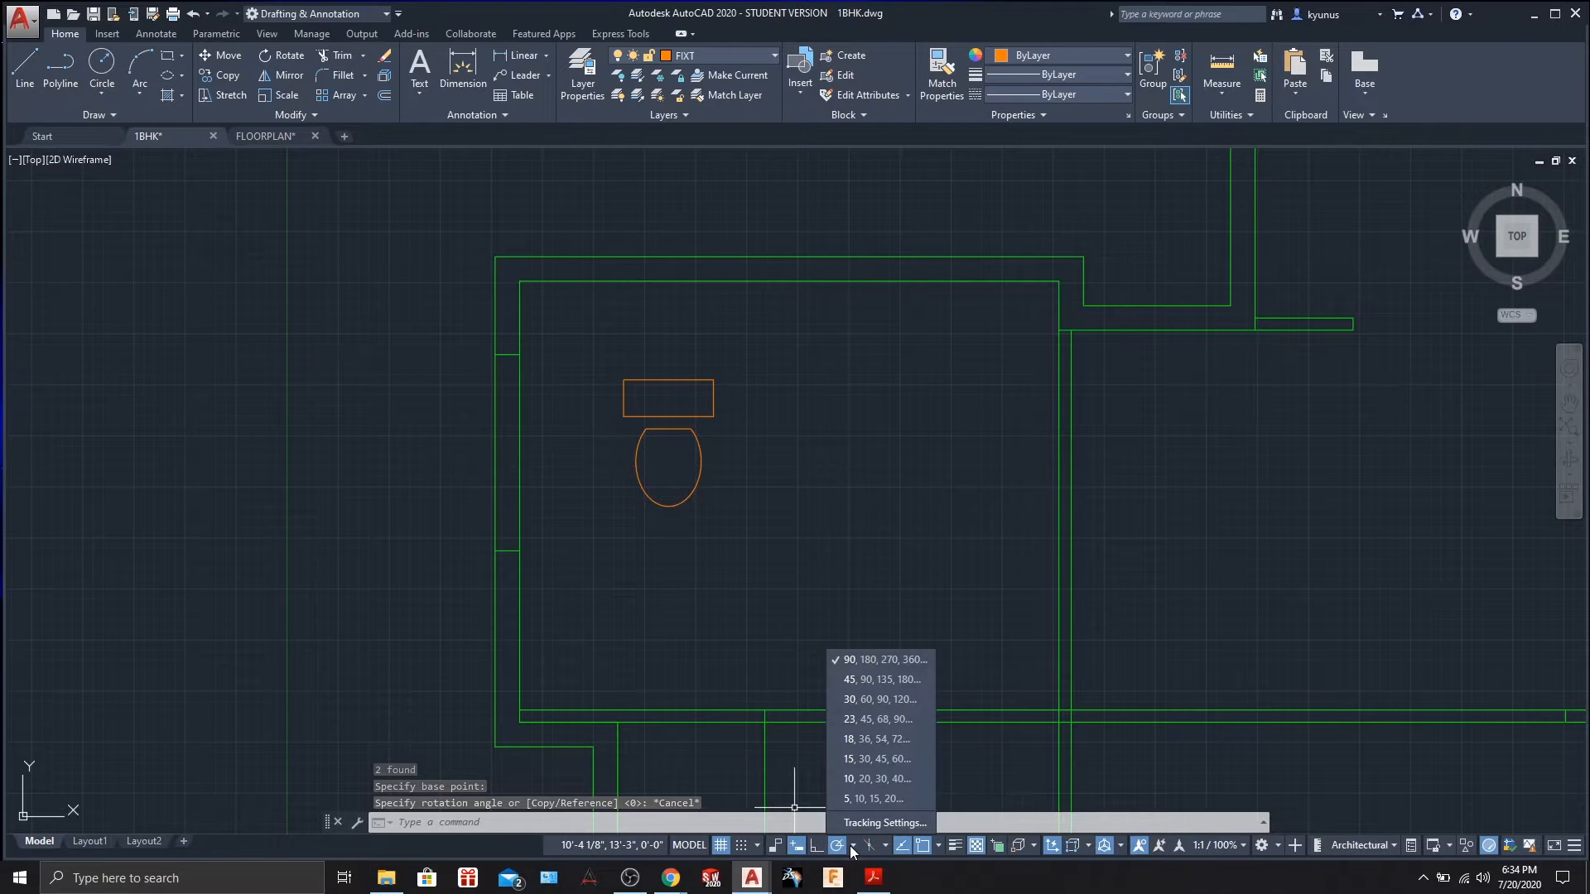
{"action": "left_click", "coordinate": [881, 823]}
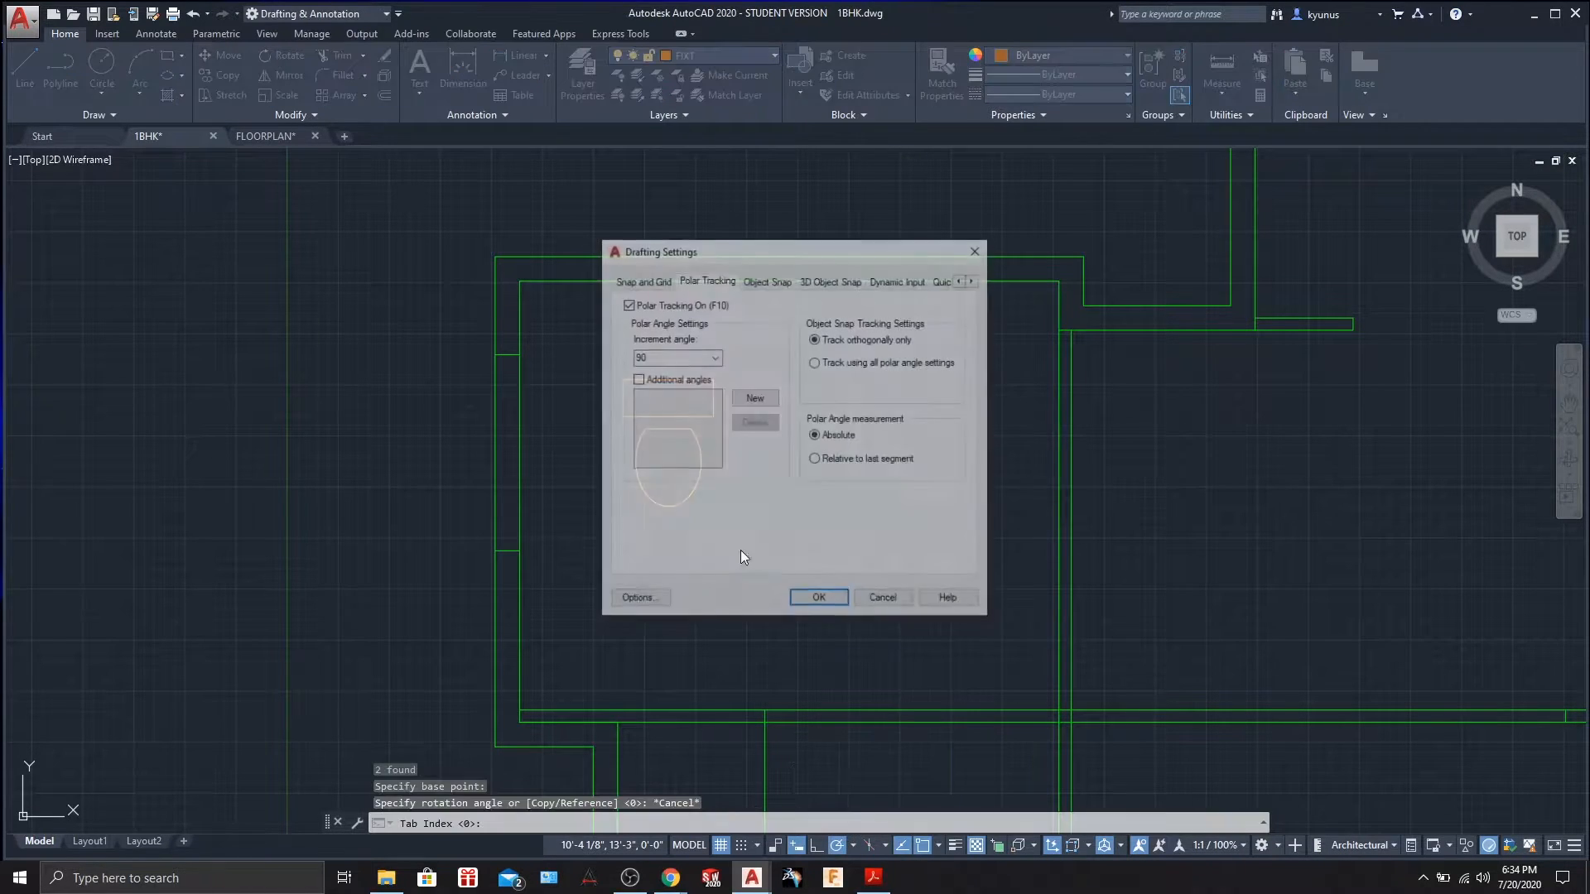
{"action": "left_click", "coordinate": [715, 358]}
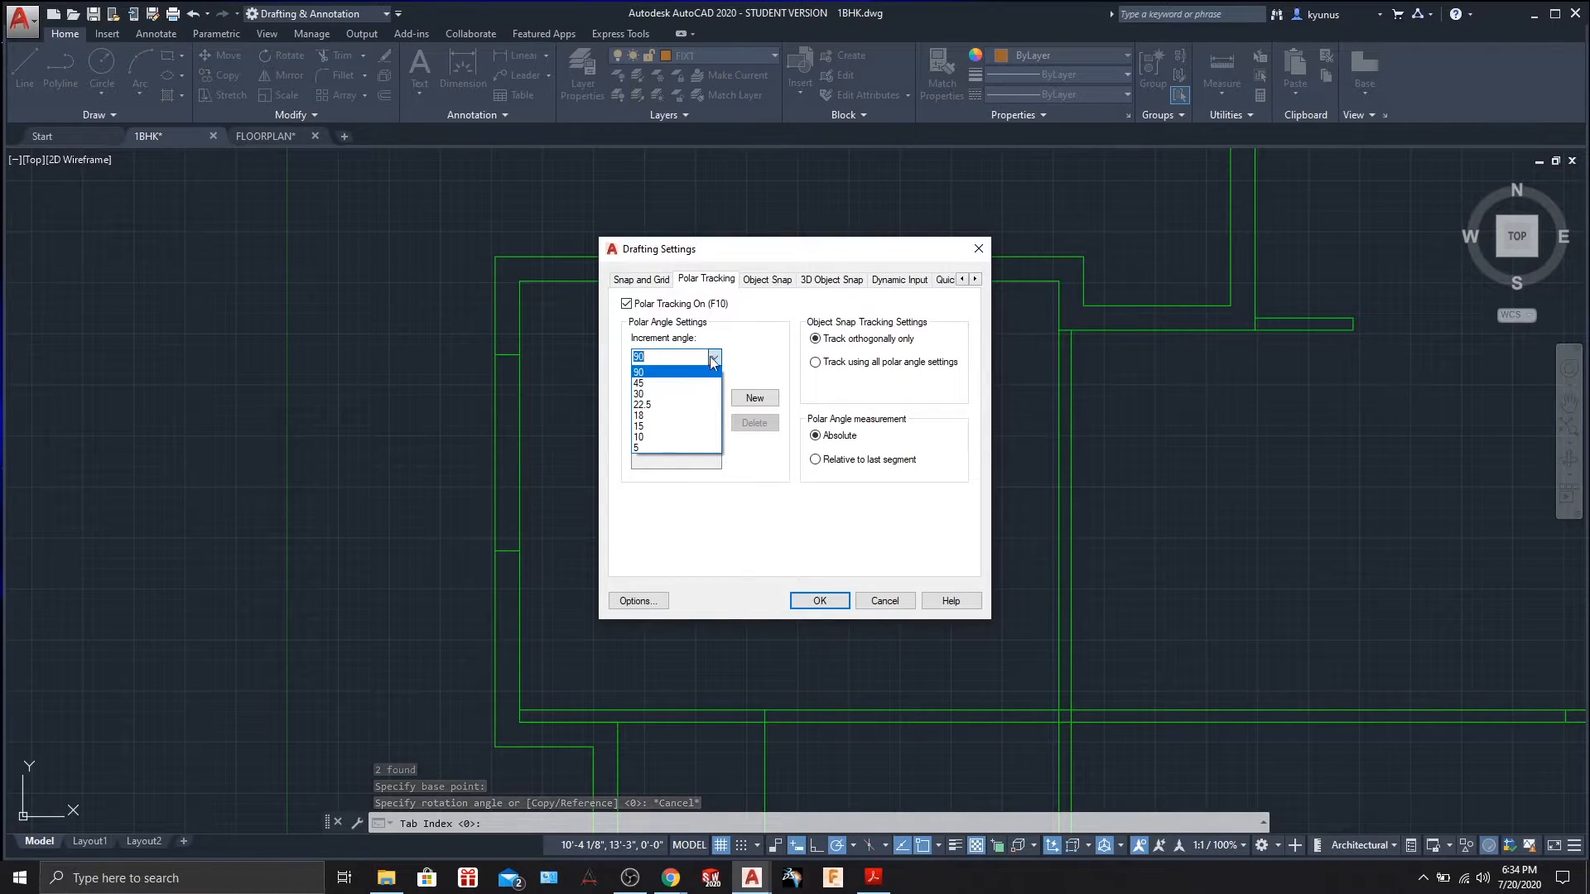
{"action": "left_click", "coordinate": [714, 361]}
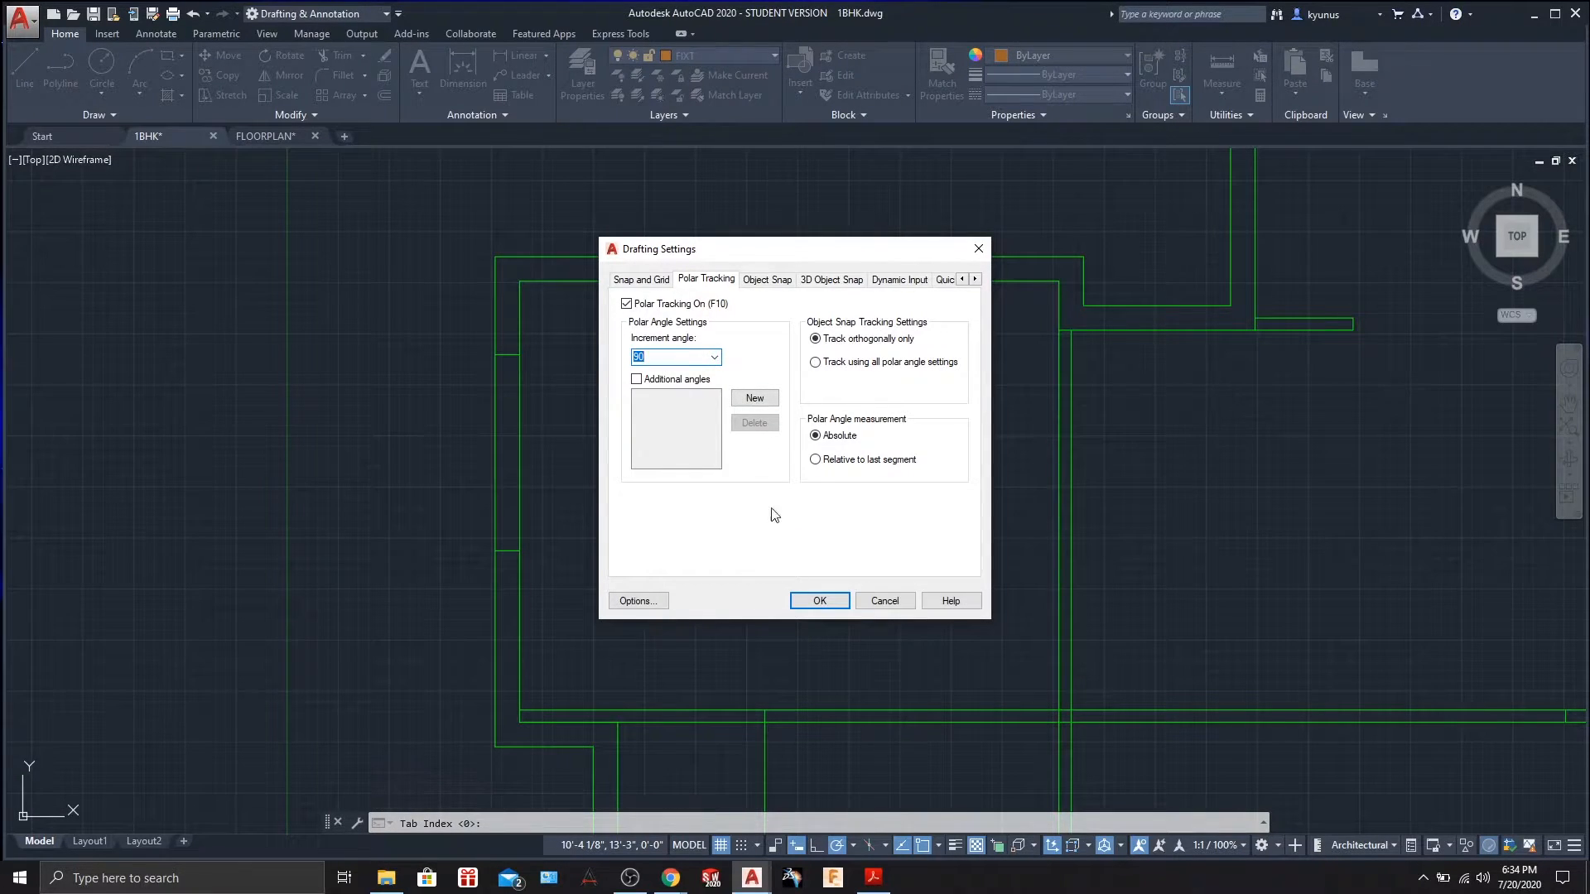
{"action": "left_click", "coordinate": [833, 602]}
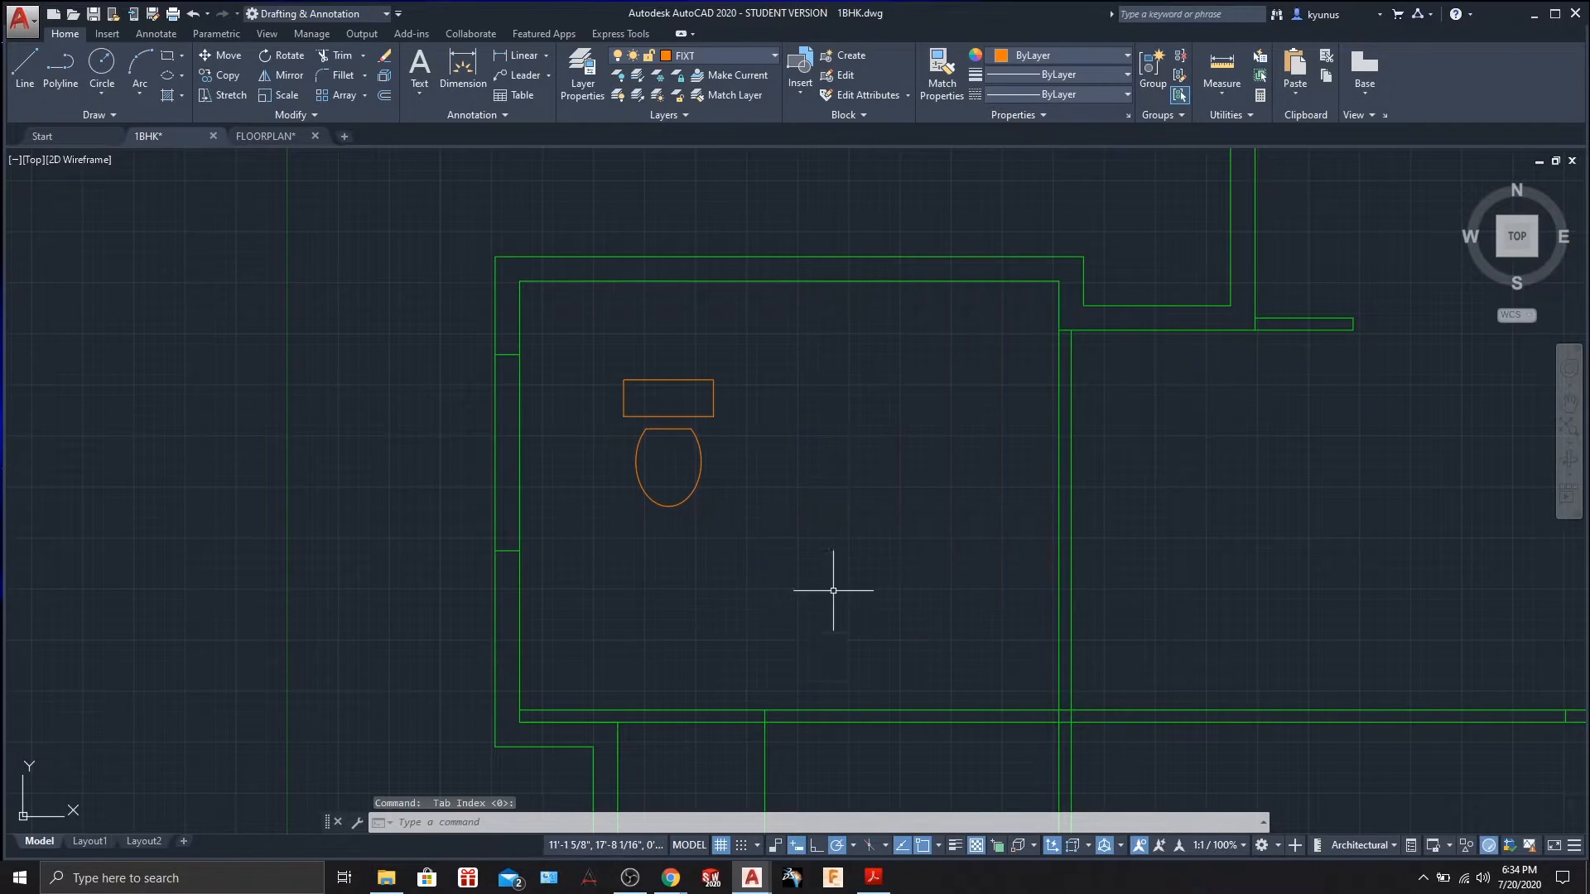
Scale the toilet's tank and bowl up freehand to roughly three times their size, using the tank's upper-left corner as base point.
{"action": "mouse_move", "coordinate": [664, 414]}
{"action": "middle_mouse_down"}
{"action": "mouse_move", "coordinate": [638, 390]}
{"action": "mouse_move", "coordinate": [646, 369]}
{"action": "mouse_move", "coordinate": [685, 426]}
{"action": "middle_mouse_up"}
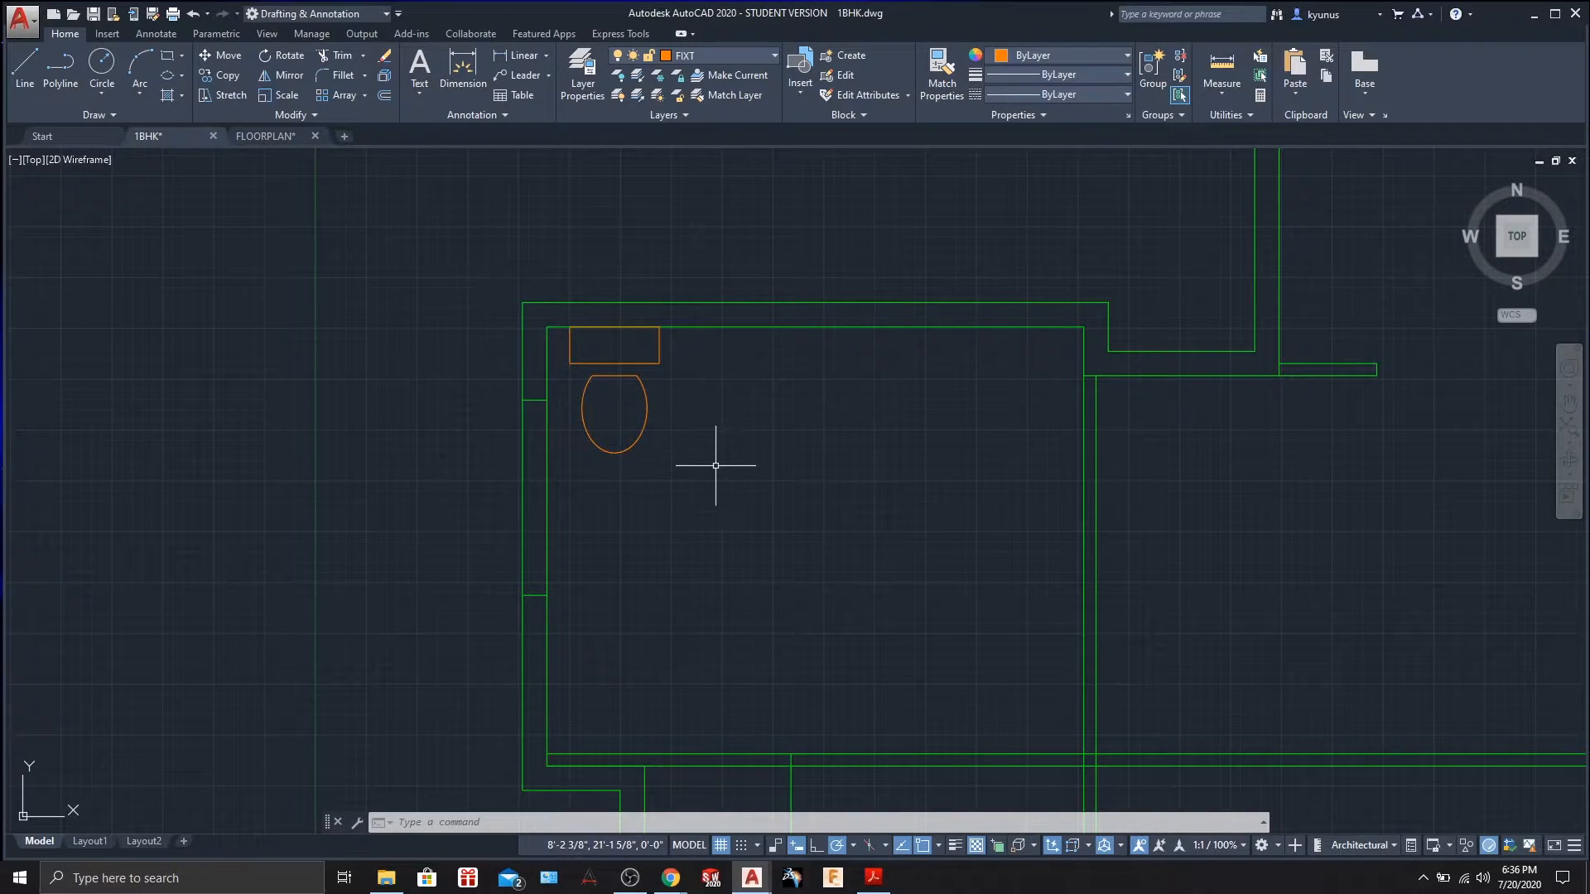
{"action": "mouse_move", "coordinate": [550, 254]}
{"action": "left_mouse_down"}
{"action": "mouse_move", "coordinate": [746, 486]}
{"action": "mouse_move", "coordinate": [611, 539]}
{"action": "mouse_move", "coordinate": [583, 515]}
{"action": "left_mouse_up"}
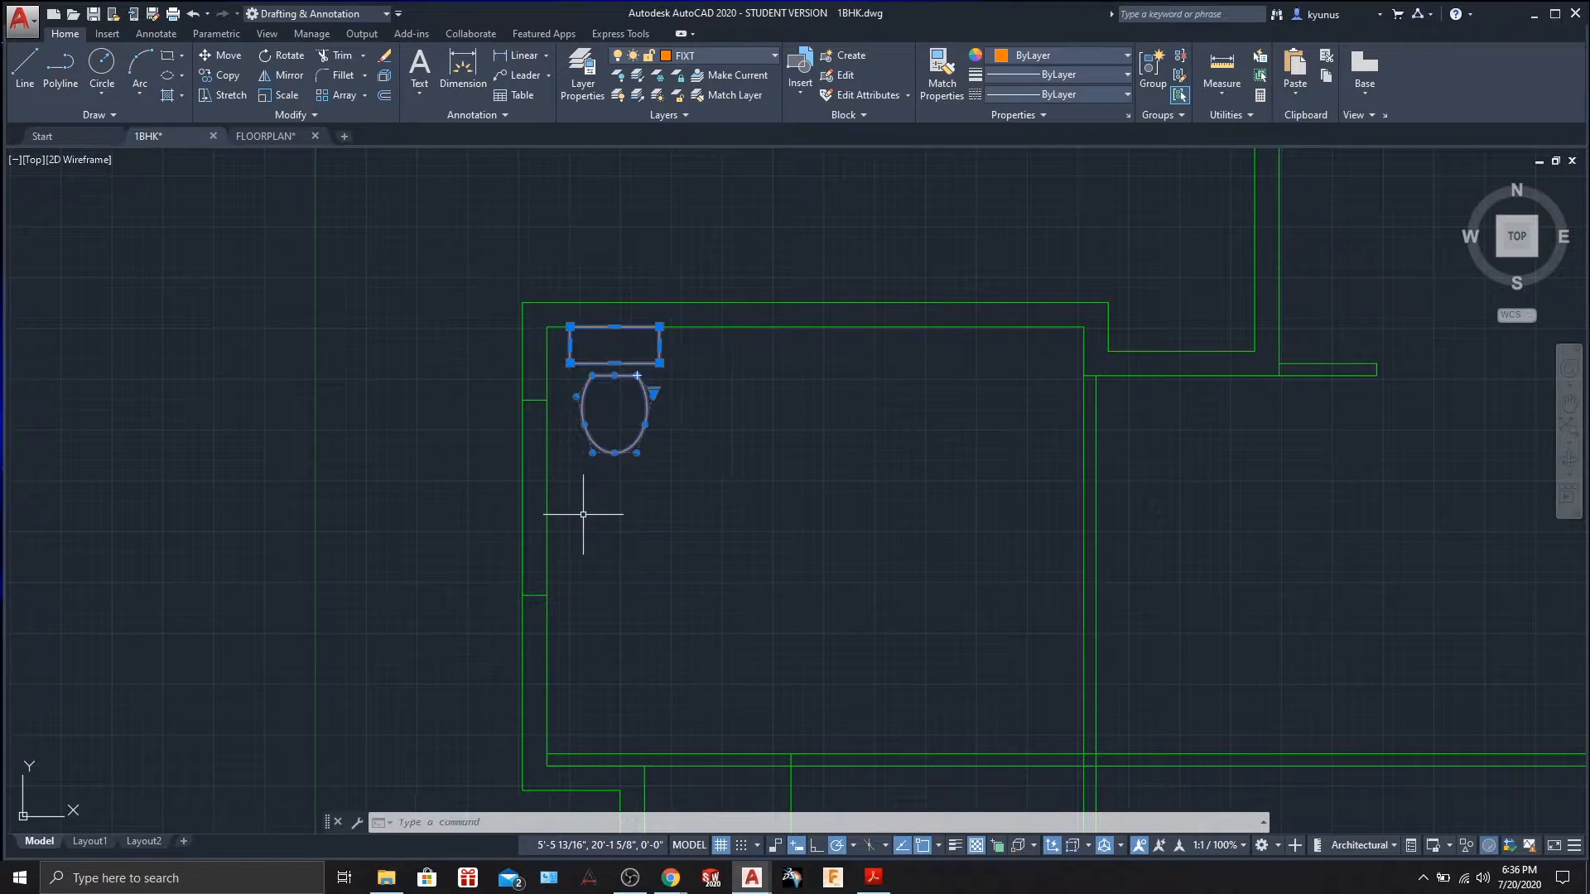
{"action": "left_click", "coordinate": [275, 99]}
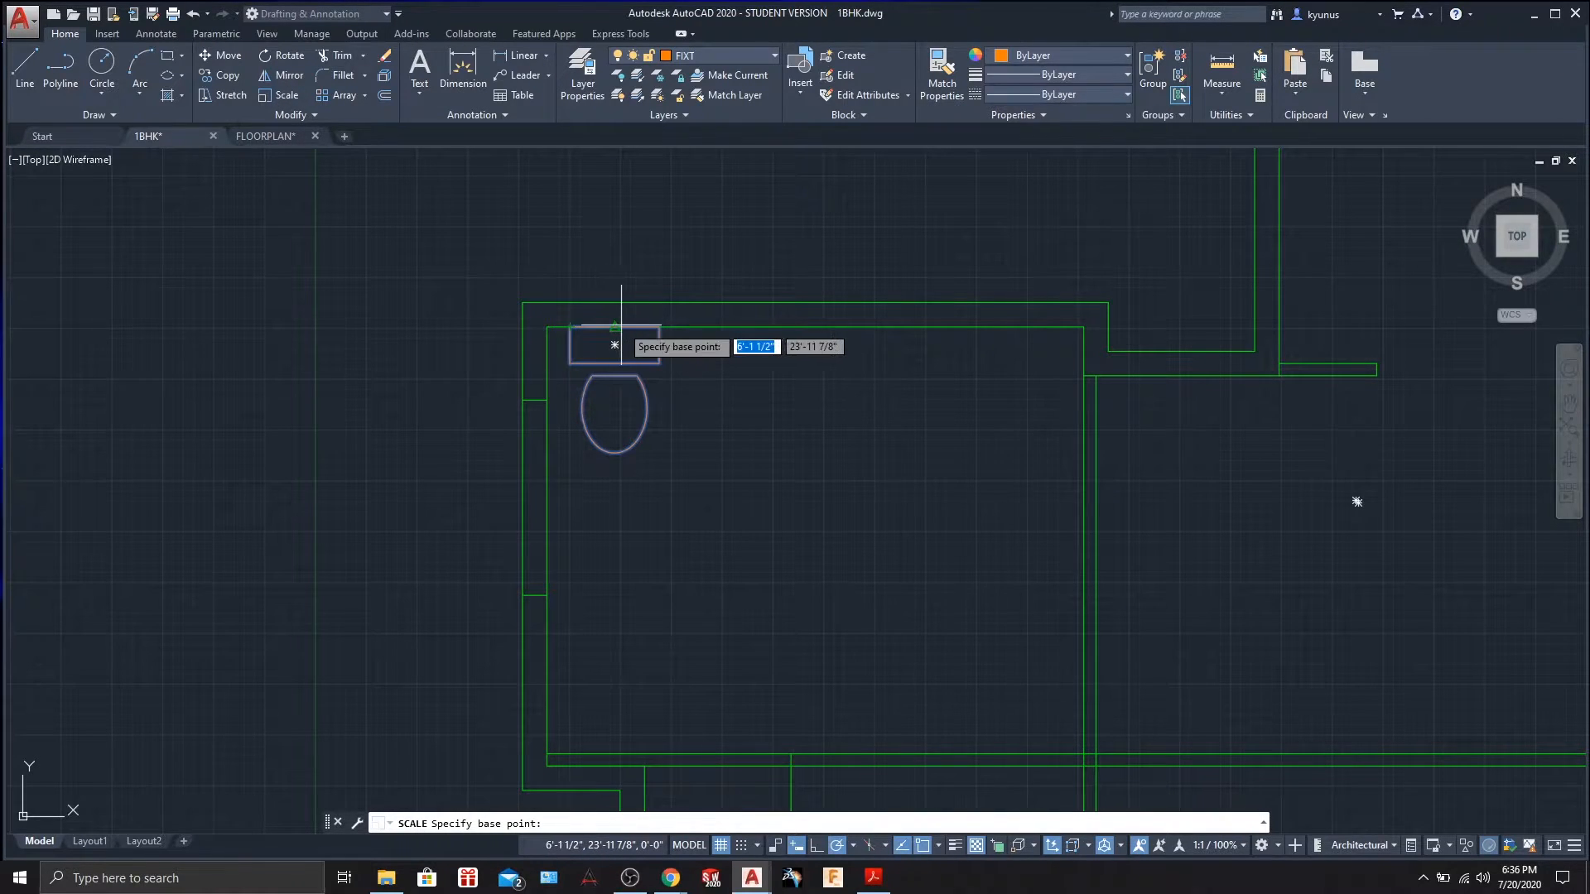
{"action": "left_click", "coordinate": [570, 326]}
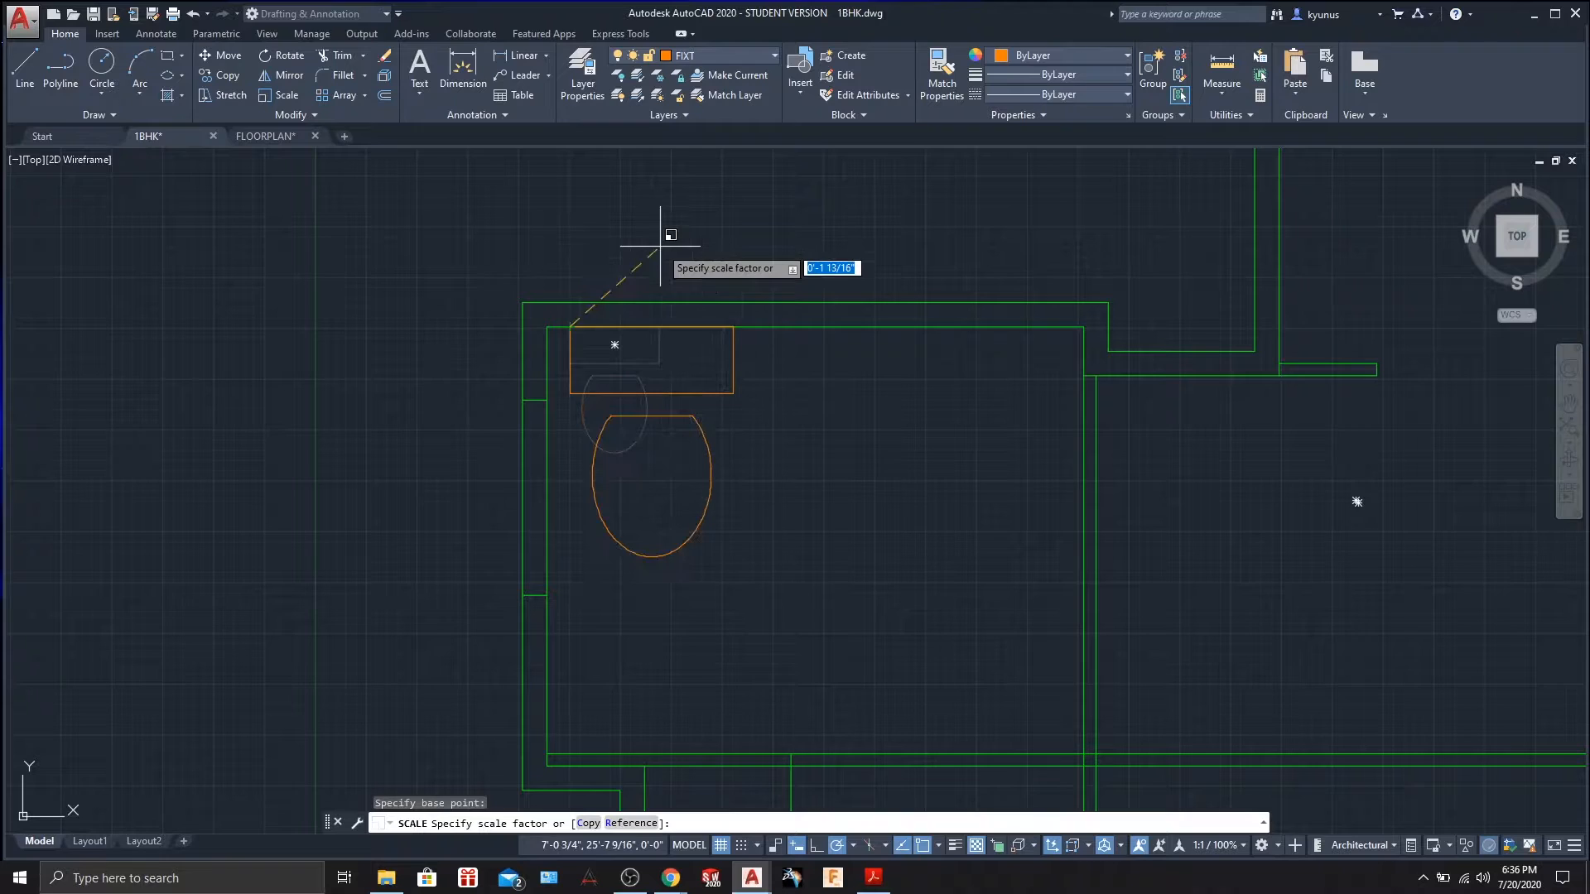
{"action": "left_click", "coordinate": [758, 219]}
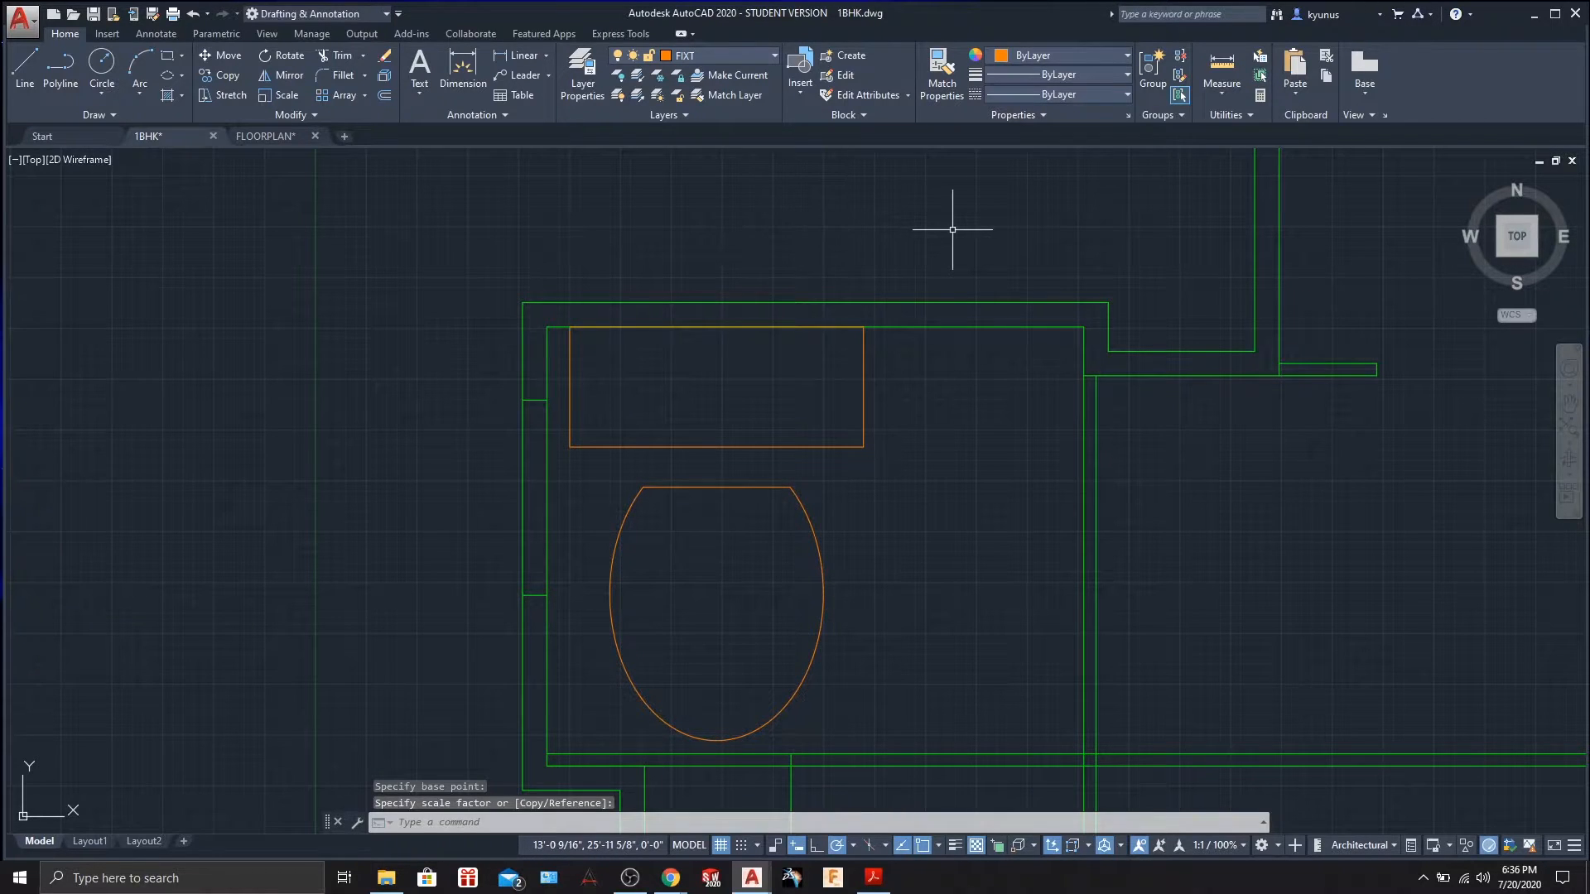
Undo the last scaling of the toilet's tank and bowl.
{"action": "scroll", "coordinate": [981, 319], "scroll_direction": "down", "scroll_amount": 5}
{"action": "middle_click_drag", "start_coordinate": [1155, 338], "coordinate": [788, 433]}
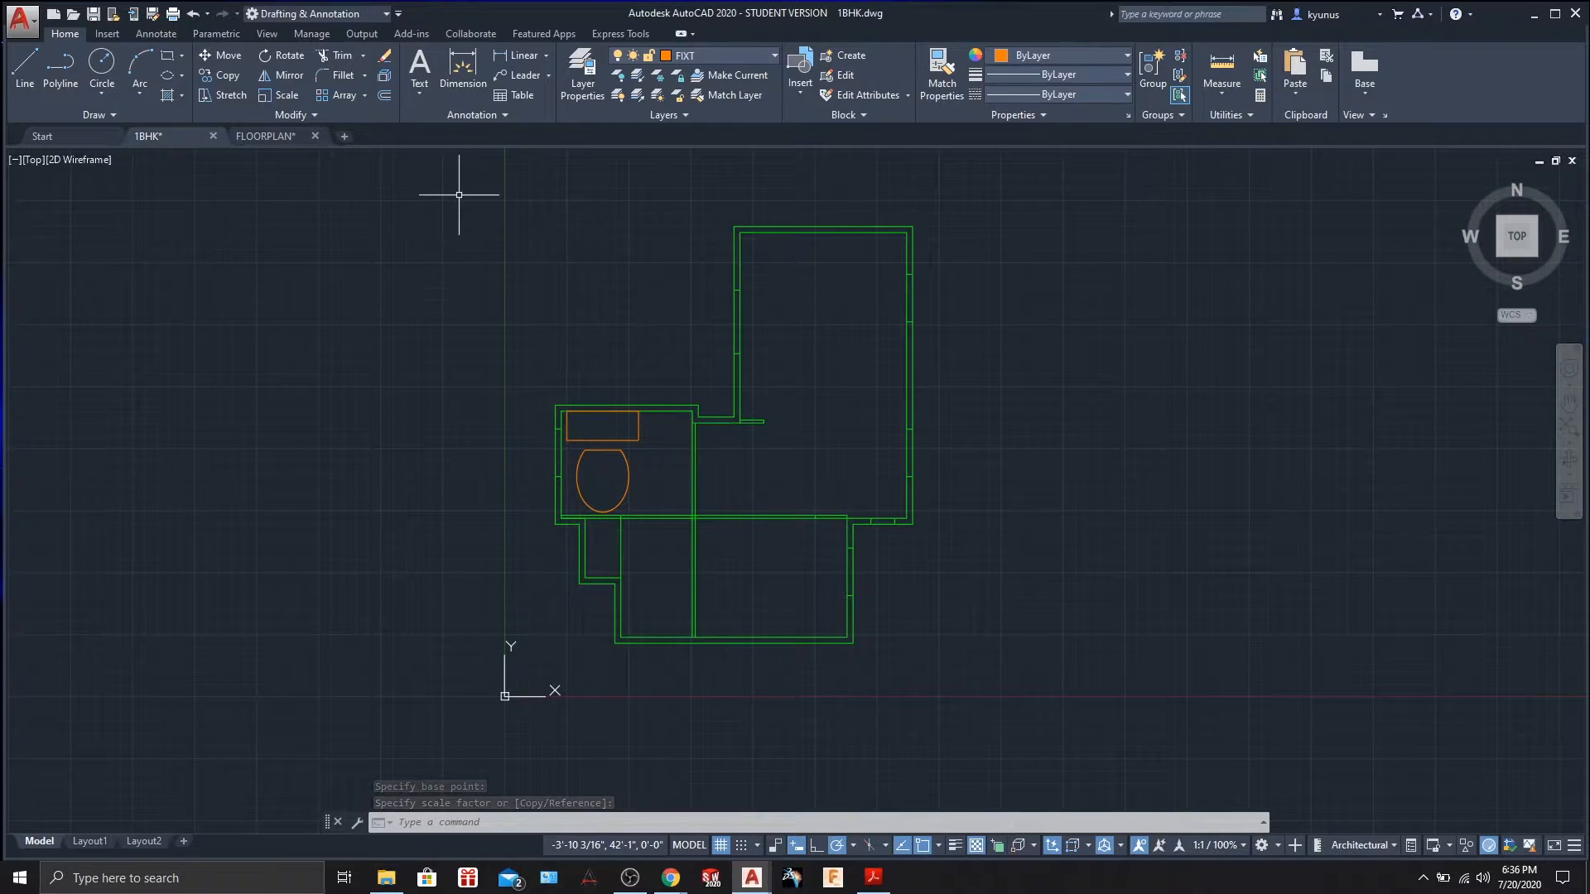
{"action": "key", "text": "ctrl+z"}
{"action": "key", "text": "ctrl+z"}
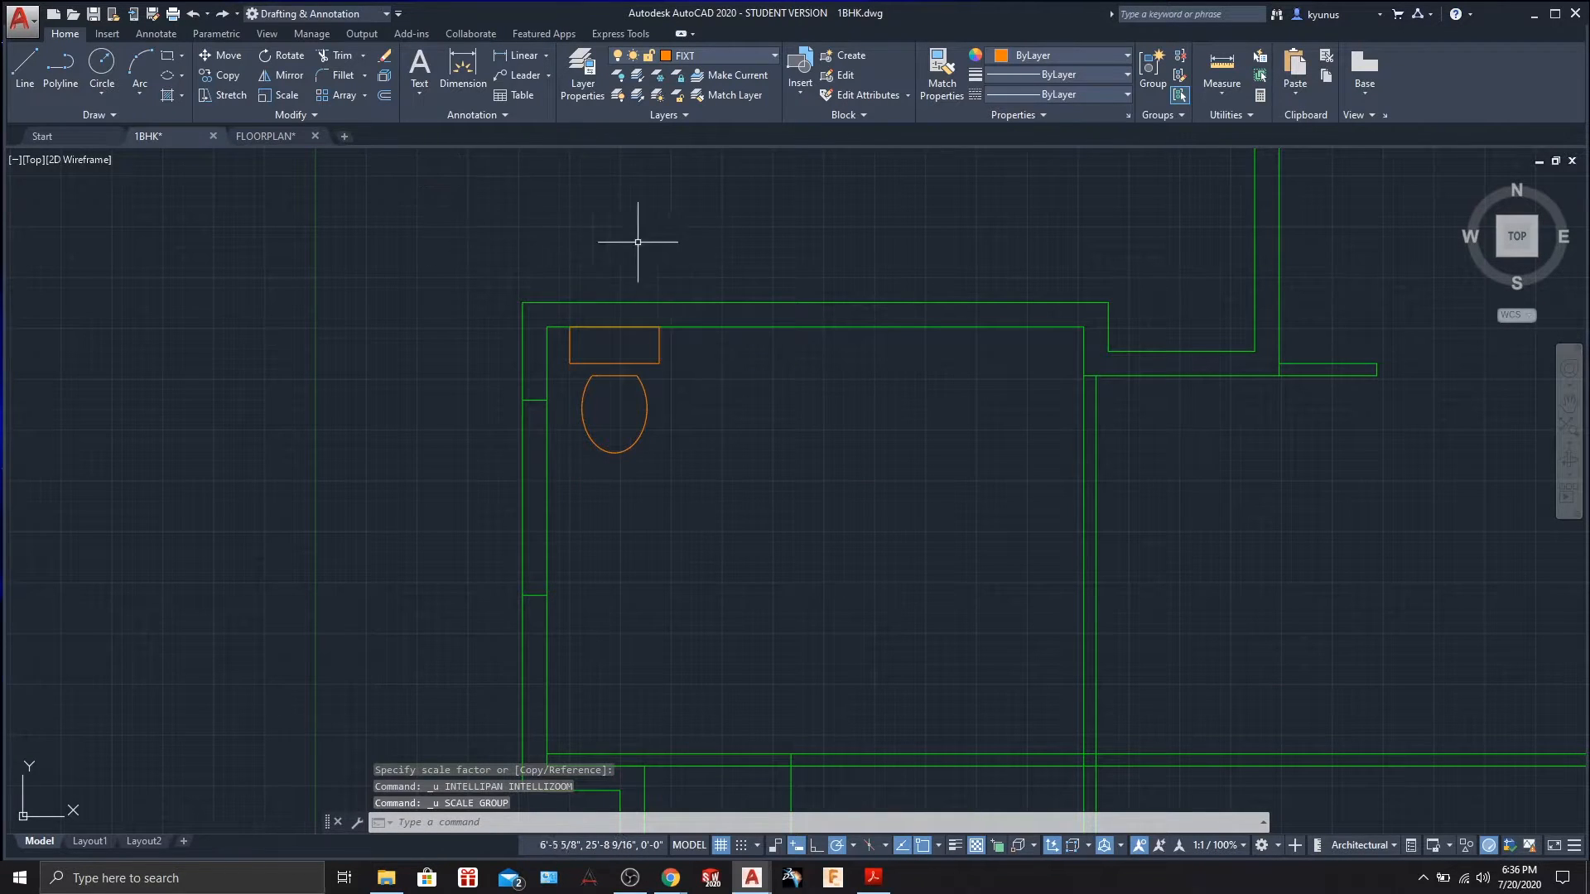
{"action": "mouse_move", "coordinate": [825, 228]}
{"action": "middle_mouse_down"}
{"action": "mouse_move", "coordinate": [792, 281]}
{"action": "mouse_move", "coordinate": [770, 282]}
{"action": "mouse_move", "coordinate": [685, 221]}
{"action": "middle_mouse_up"}
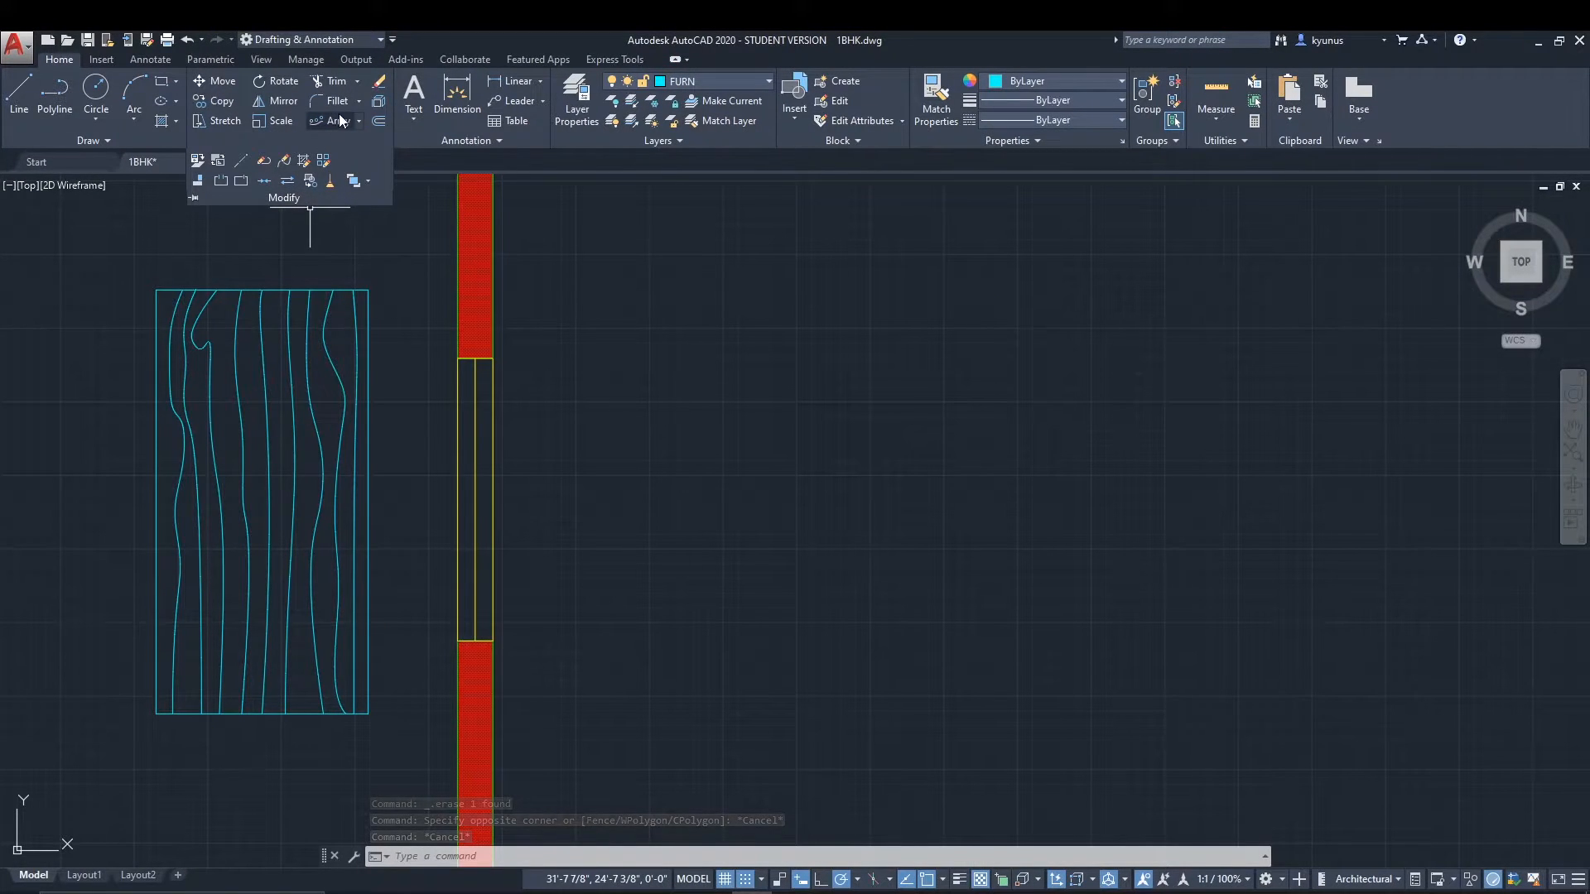
Start a rectangular array of the chair outside the building's right wall, using its outline and backrest line as source objects.
{"action": "left_click", "coordinate": [357, 121]}
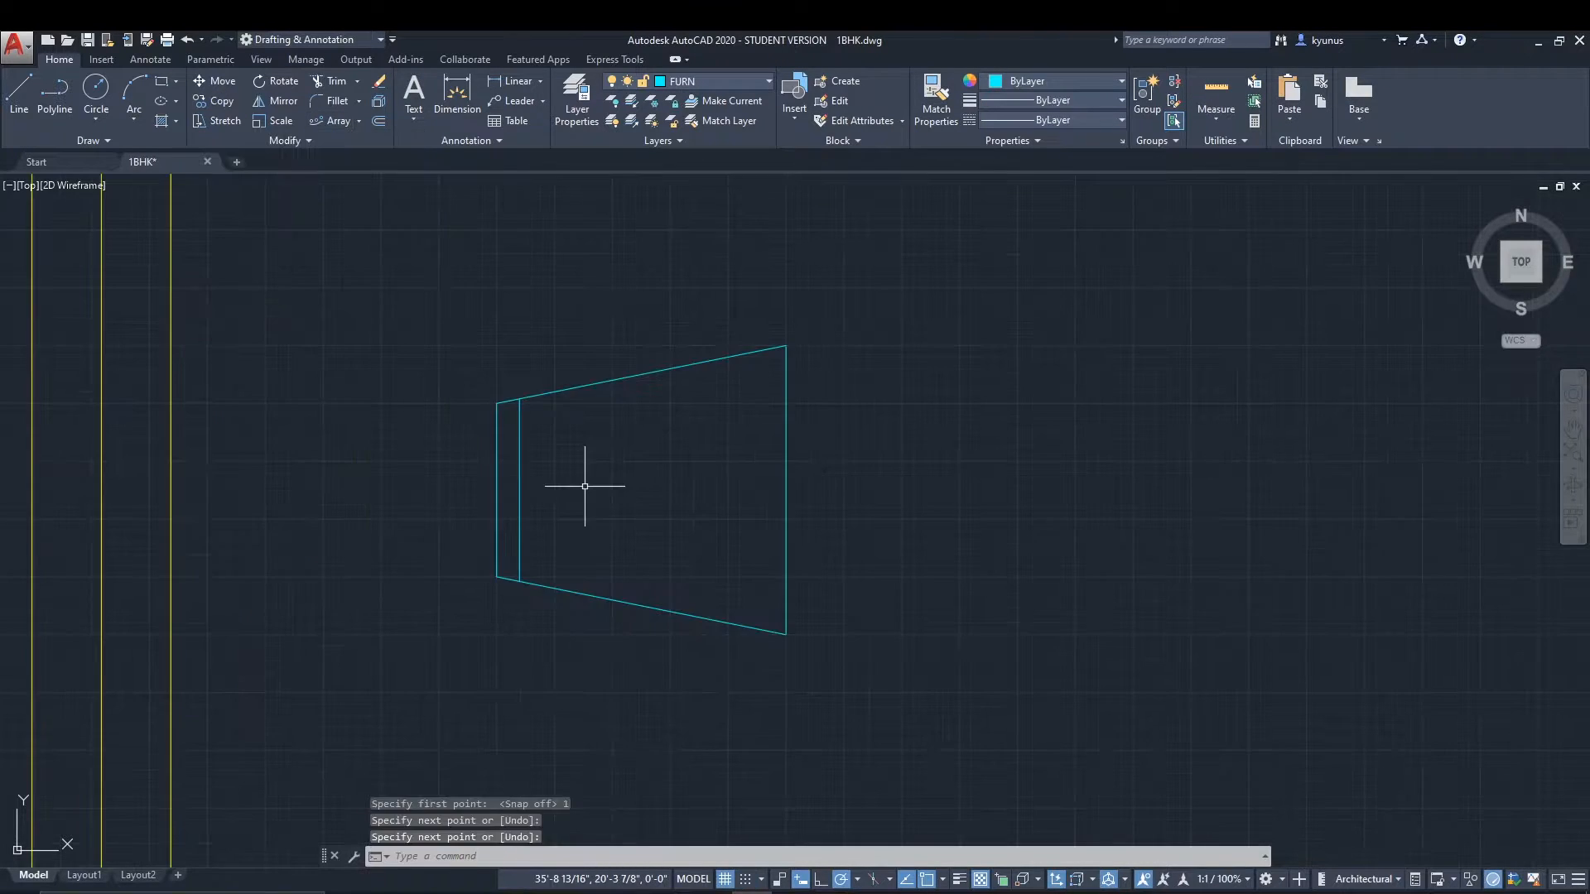
{"action": "scroll", "coordinate": [588, 490], "scroll_direction": "down", "scroll_amount": 4}
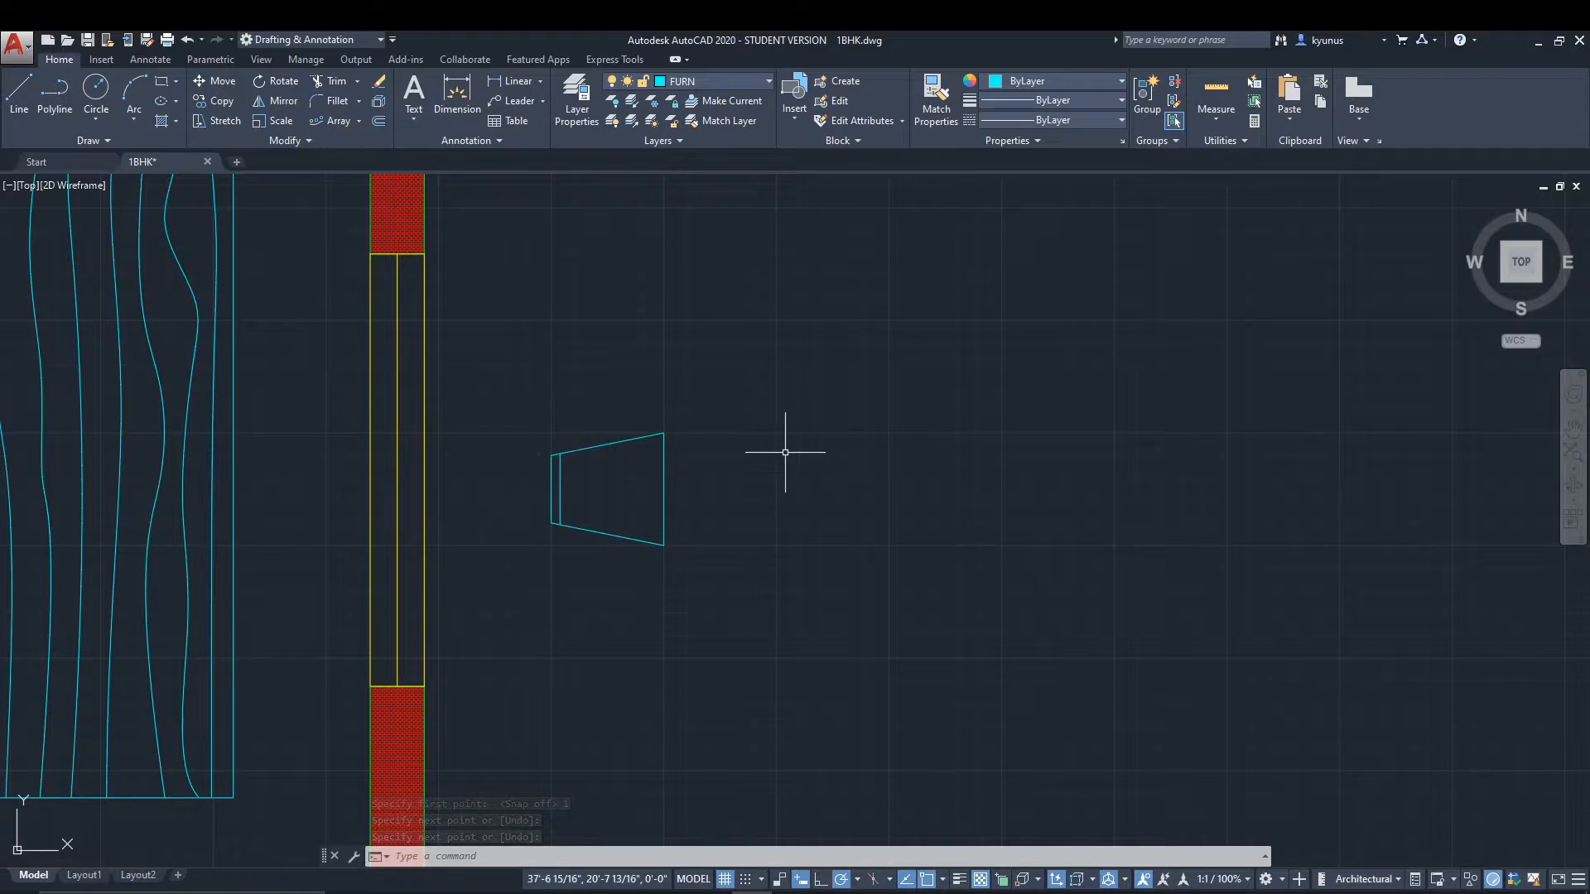
{"action": "scroll", "coordinate": [785, 452], "scroll_direction": "down", "scroll_amount": 2}
{"action": "scroll", "coordinate": [725, 414], "scroll_direction": "up", "scroll_amount": 2}
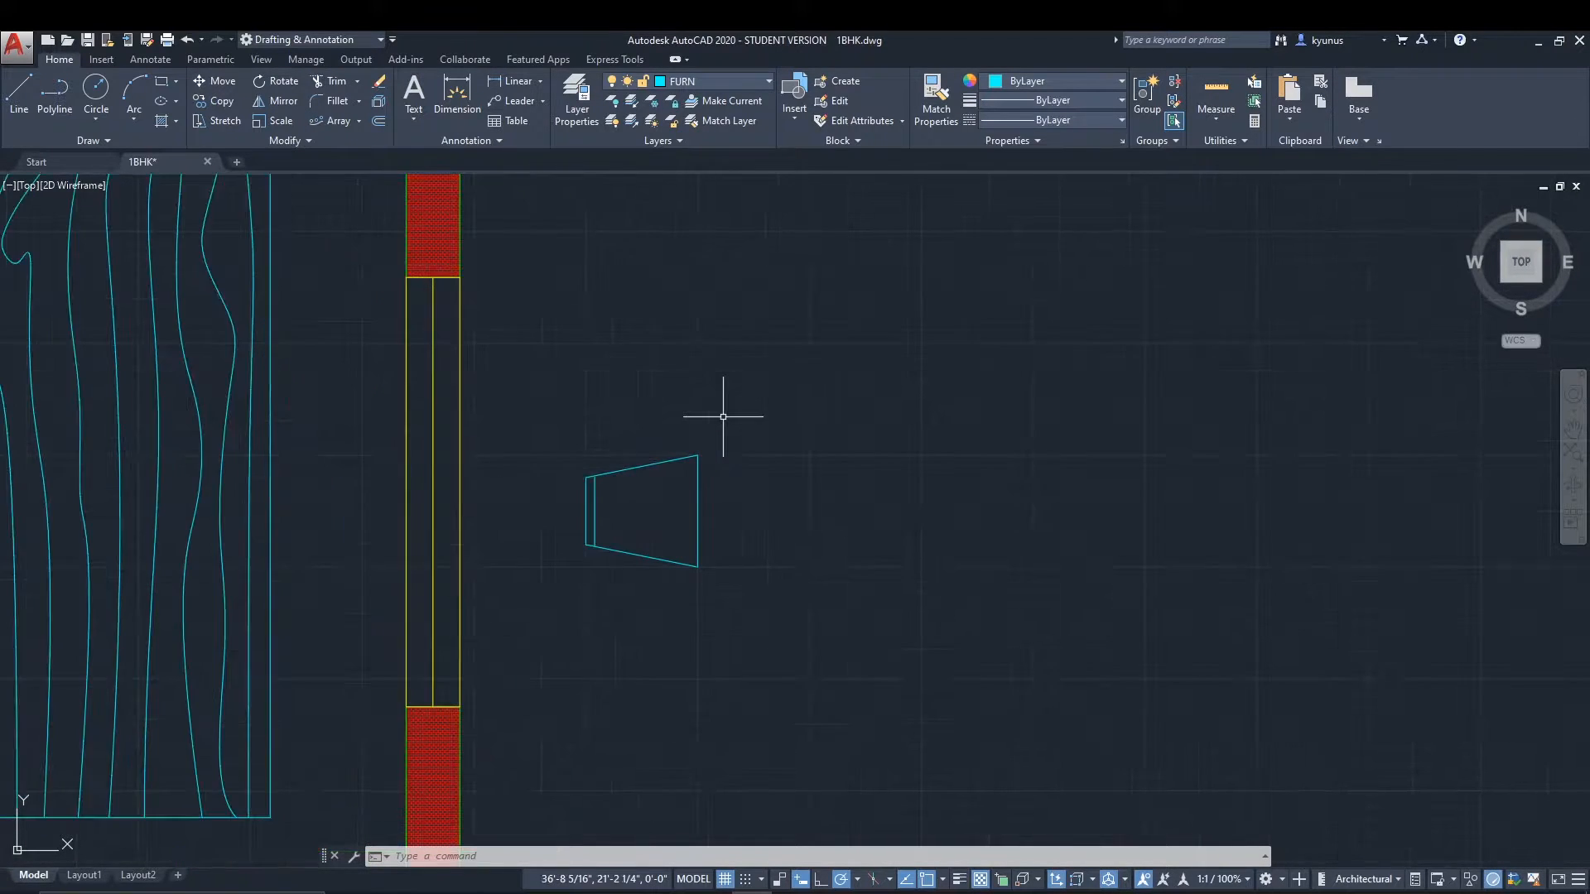
{"action": "scroll", "coordinate": [783, 451], "scroll_direction": "down", "scroll_amount": 3}
{"action": "scroll", "coordinate": [737, 456], "scroll_direction": "up", "scroll_amount": 1}
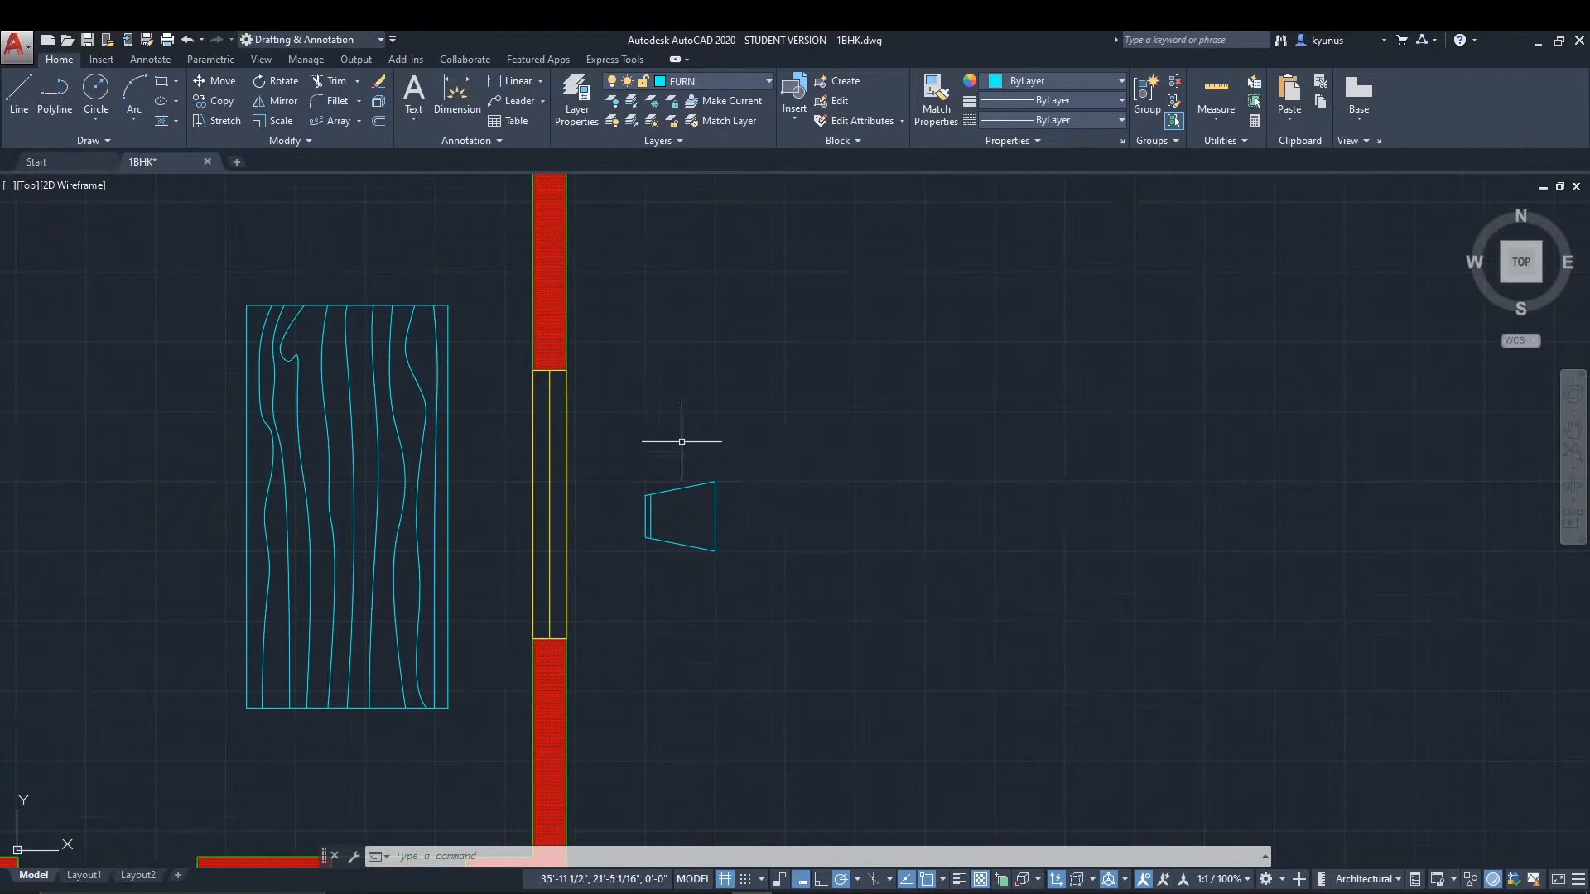
{"action": "left_click", "coordinate": [360, 120]}
{"action": "left_click", "coordinate": [363, 144]}
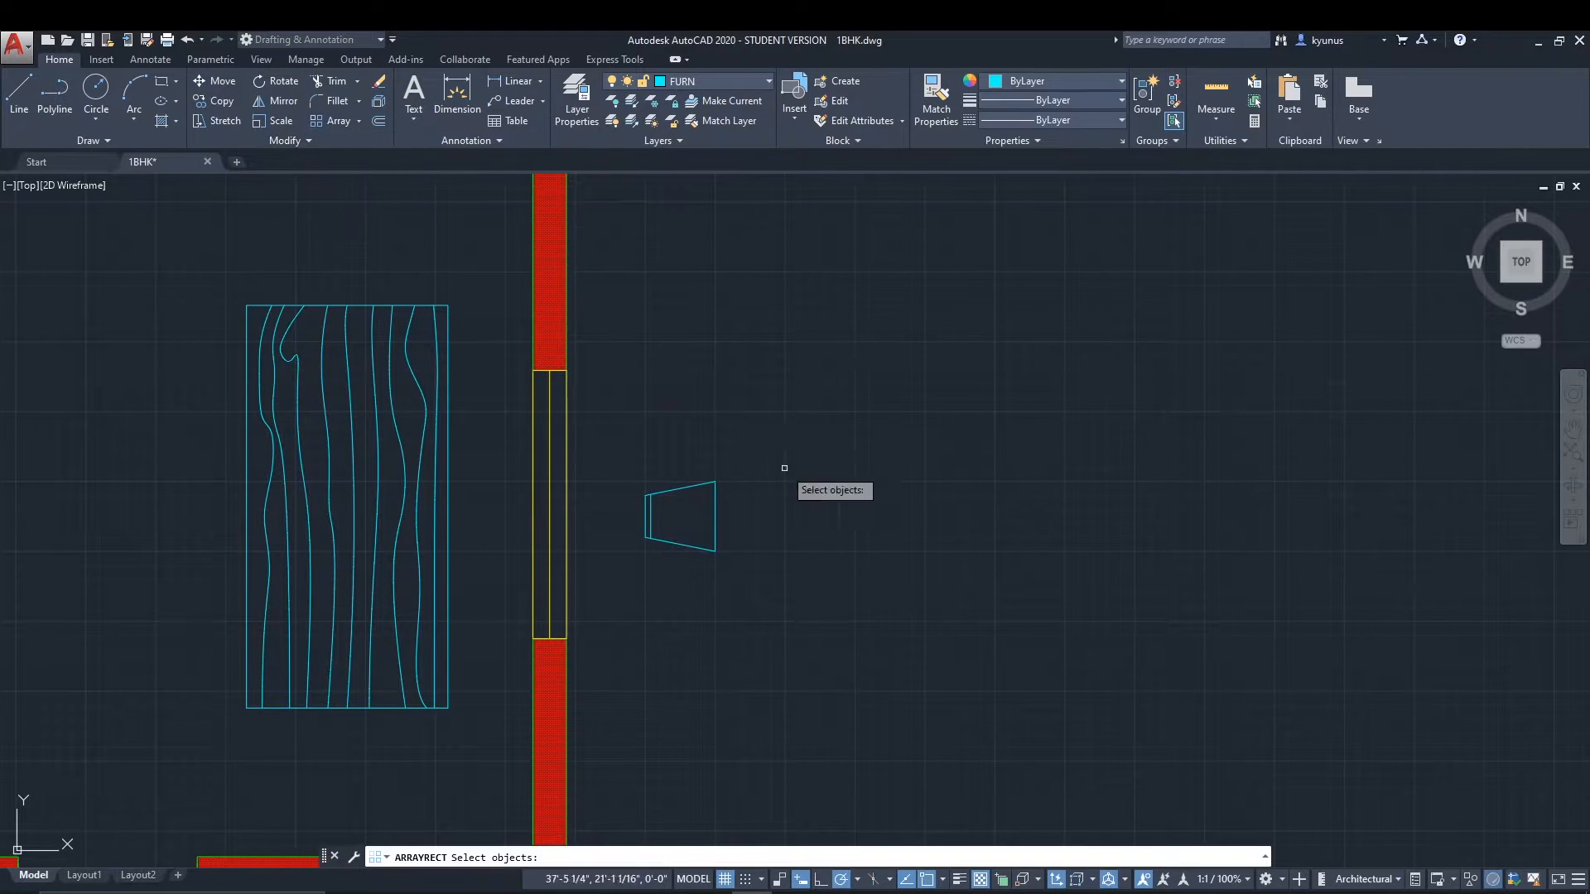
{"action": "left_click", "coordinate": [716, 489]}
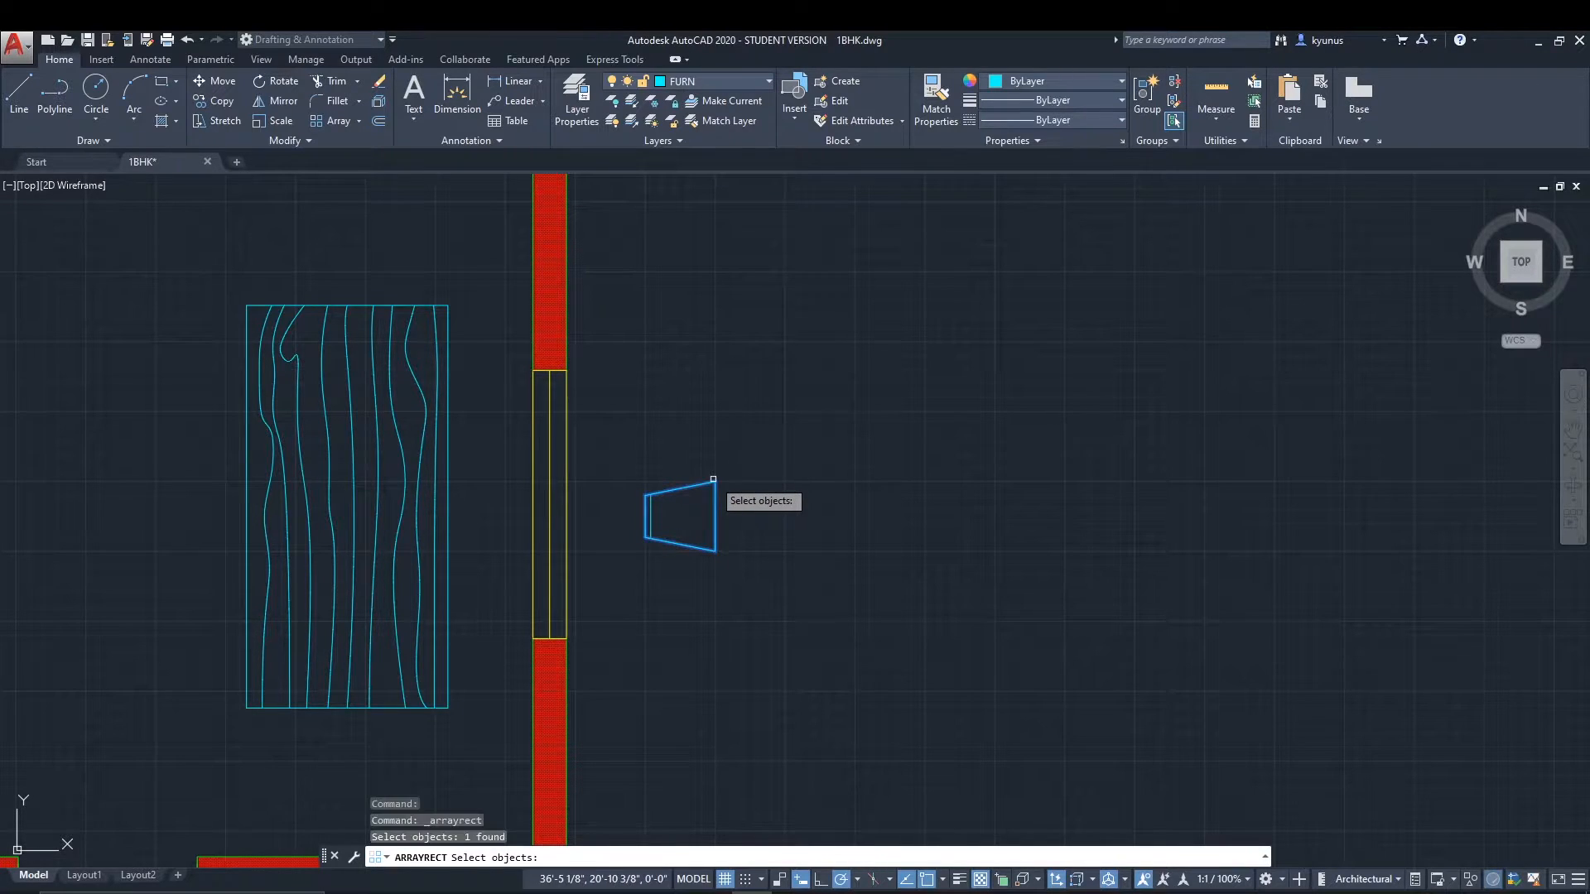
{"action": "left_click", "coordinate": [652, 514]}
{"action": "key", "text": "Return"}
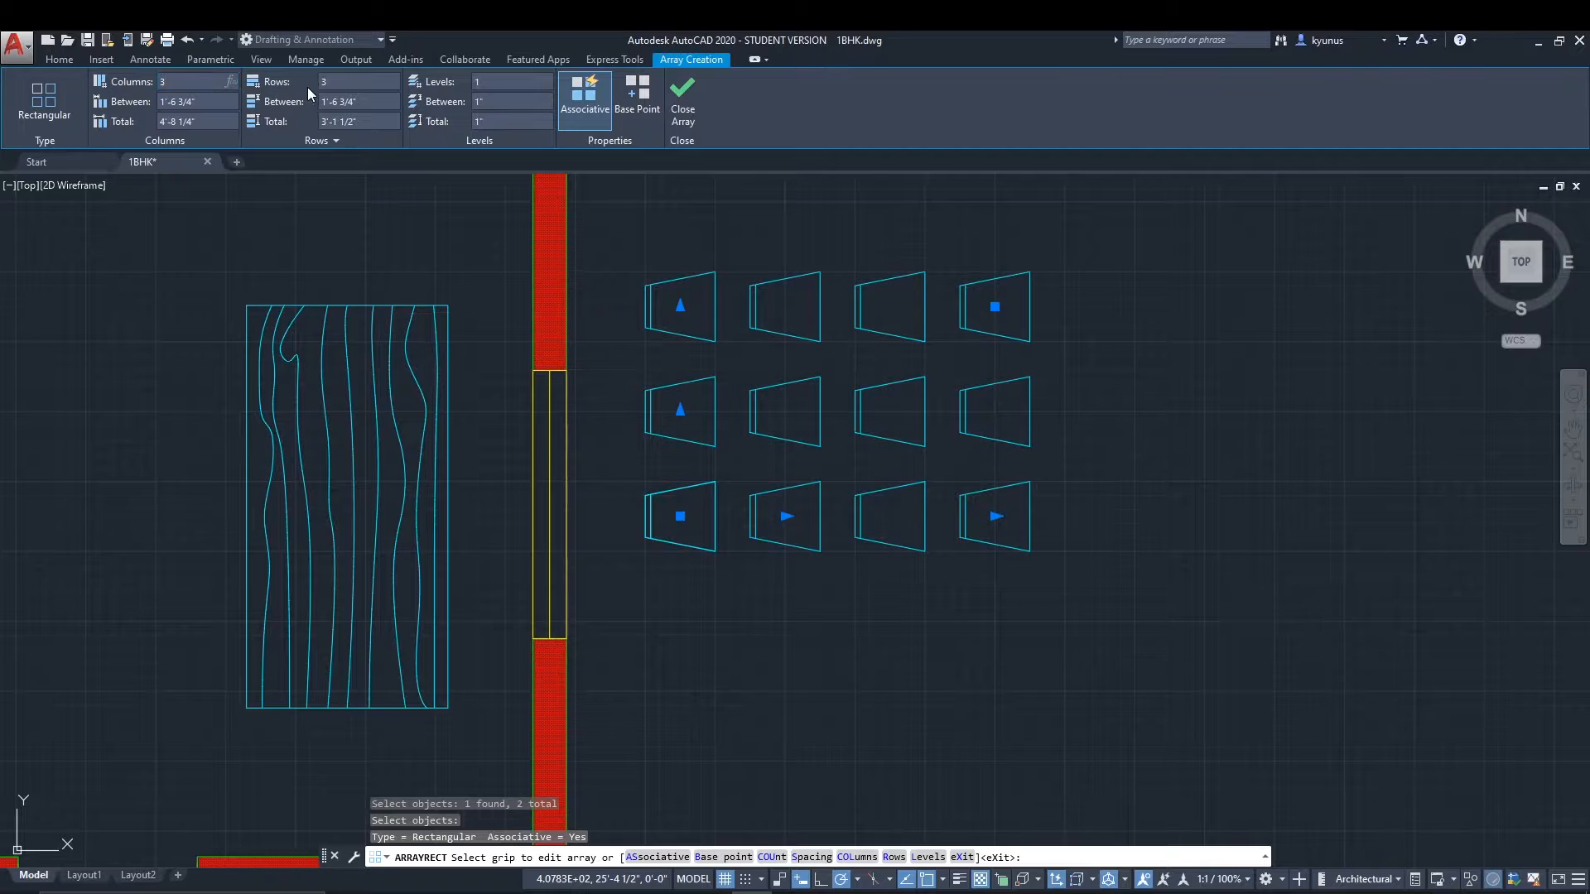
Set the chair array to 3 columns and 2 rows and finish the array.
{"action": "key", "text": "Return"}
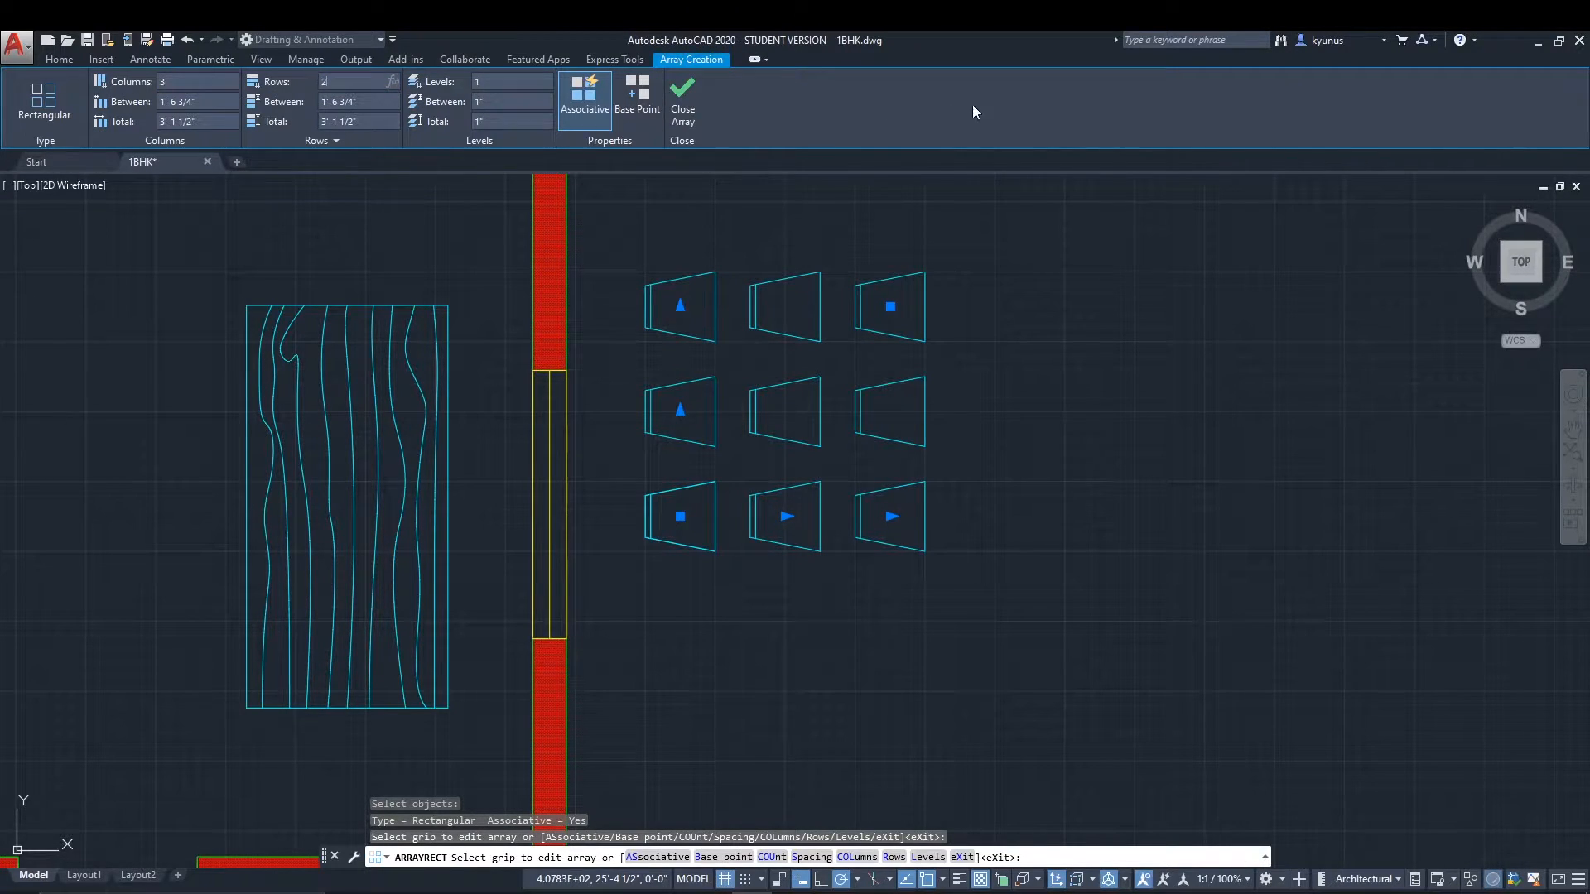
{"action": "type", "text": "2"}
{"action": "key", "text": "Return"}
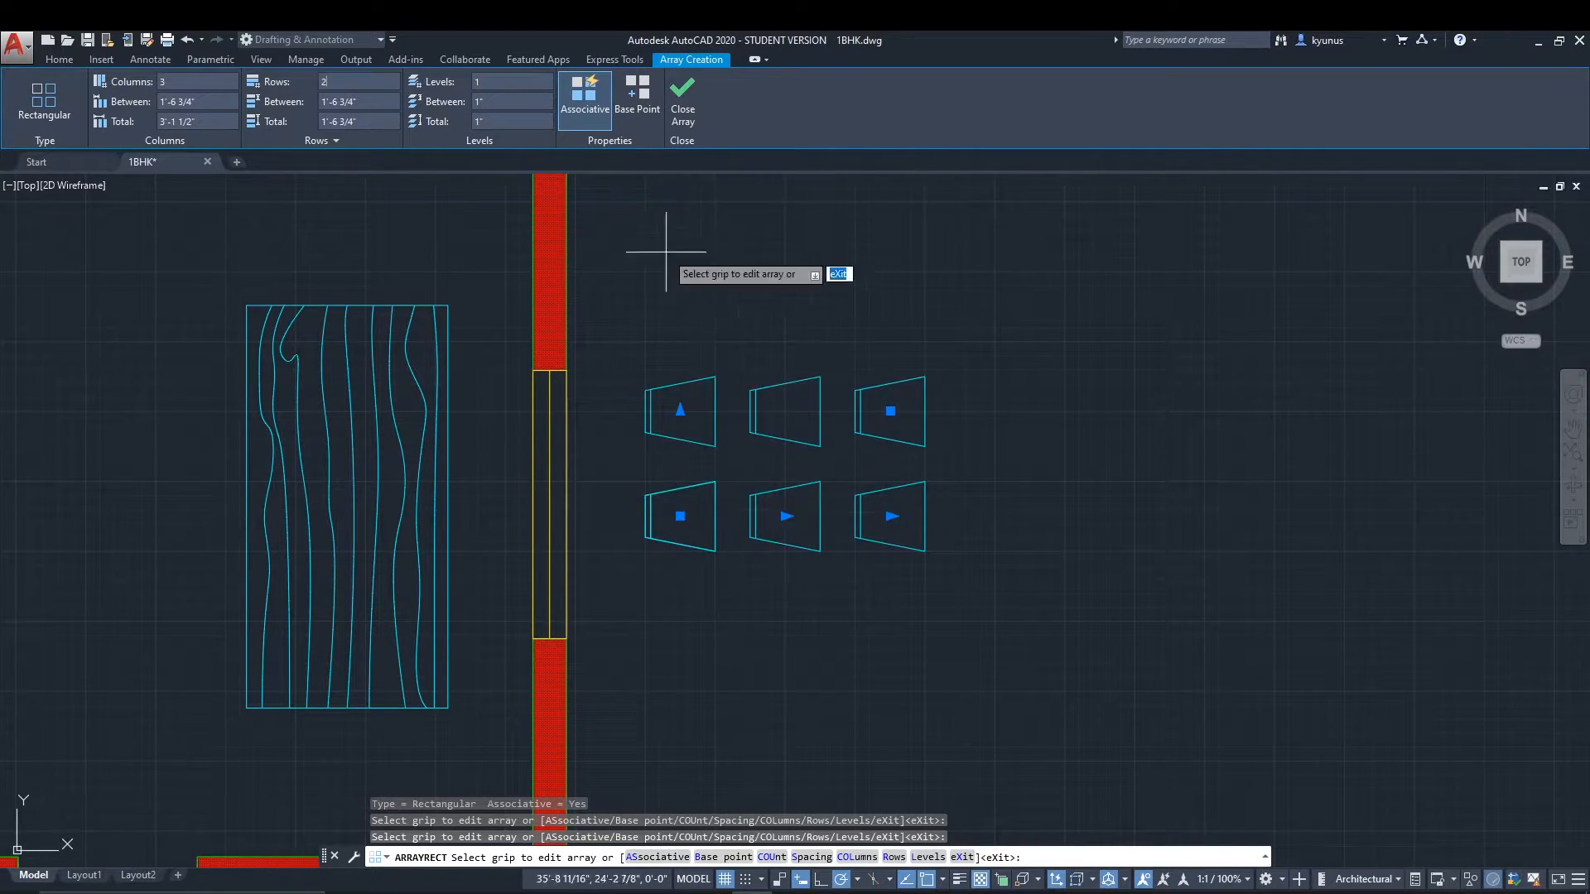
{"action": "left_click", "coordinate": [675, 116]}
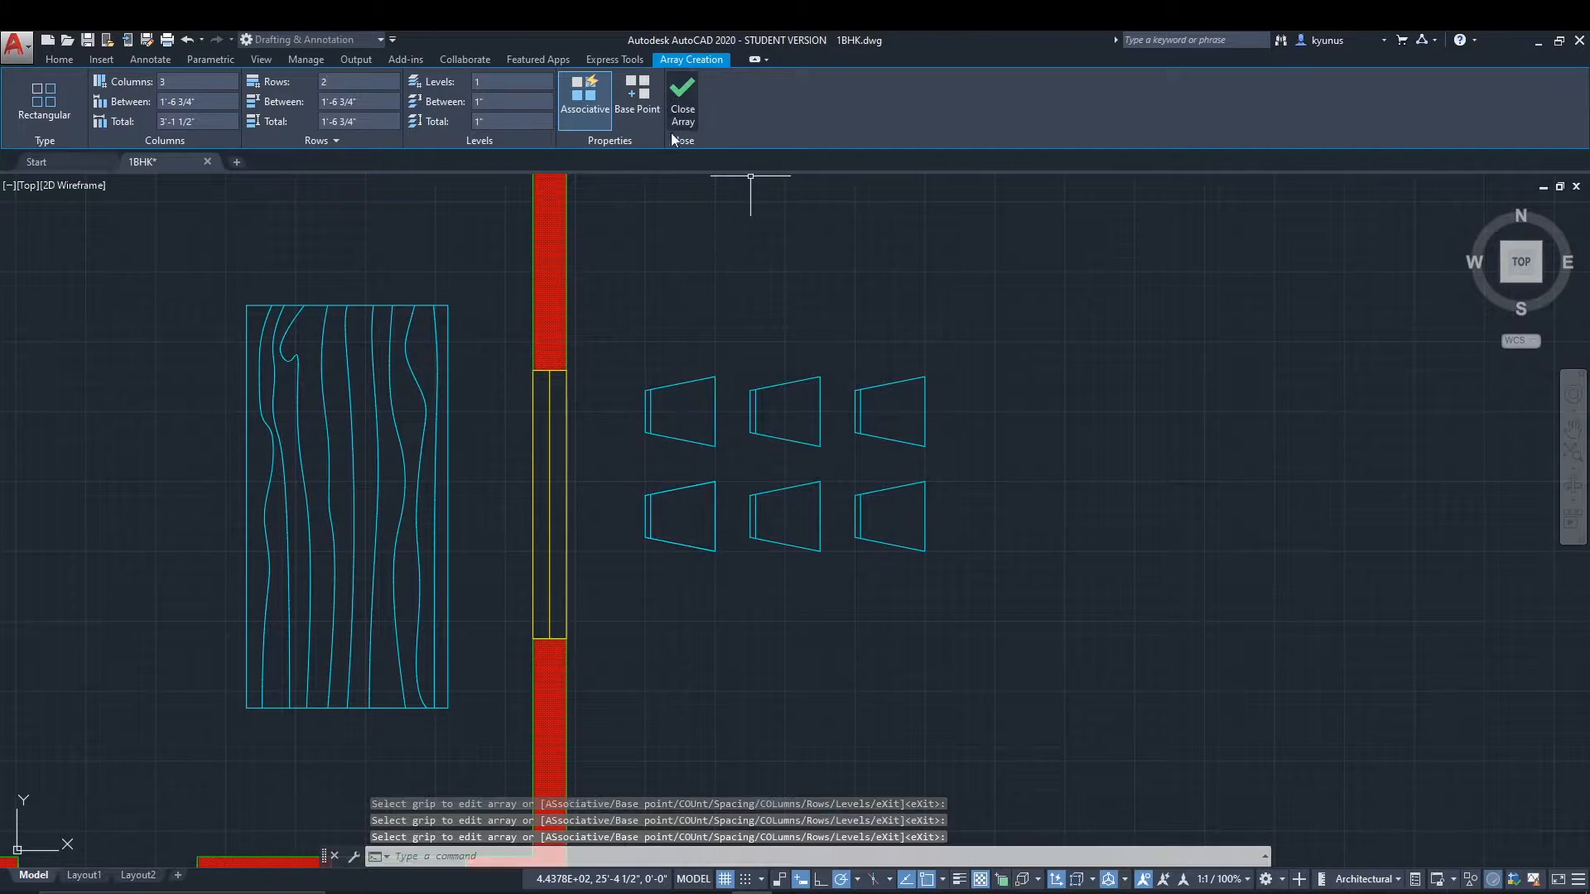
Select the rectangular chair array and explode it into individual chairs.
{"action": "left_click", "coordinate": [665, 492]}
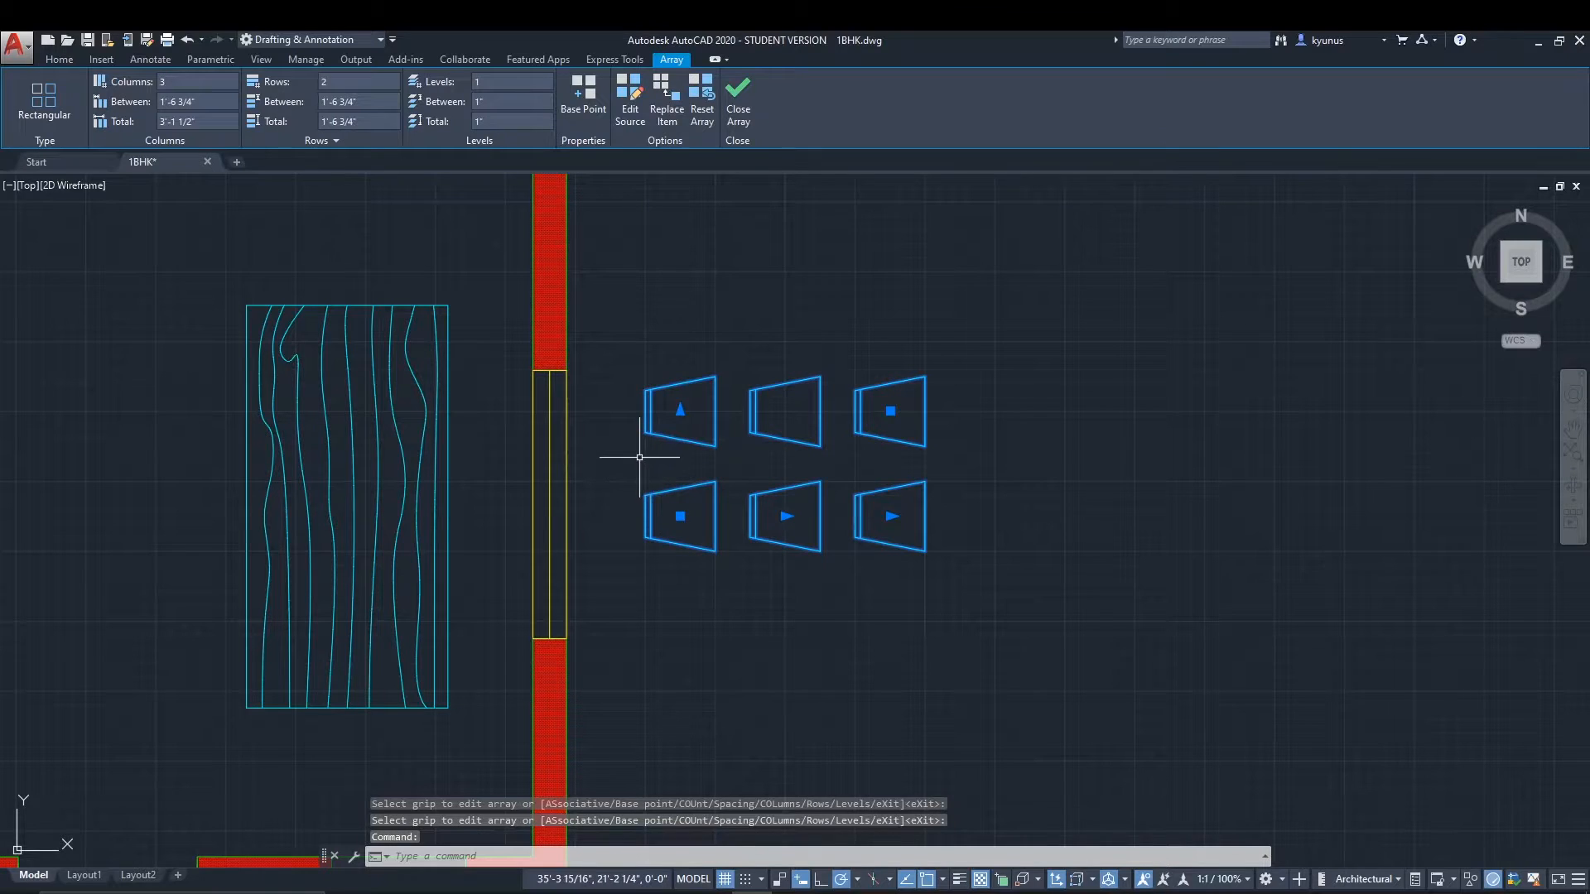
{"action": "key", "text": "Escape"}
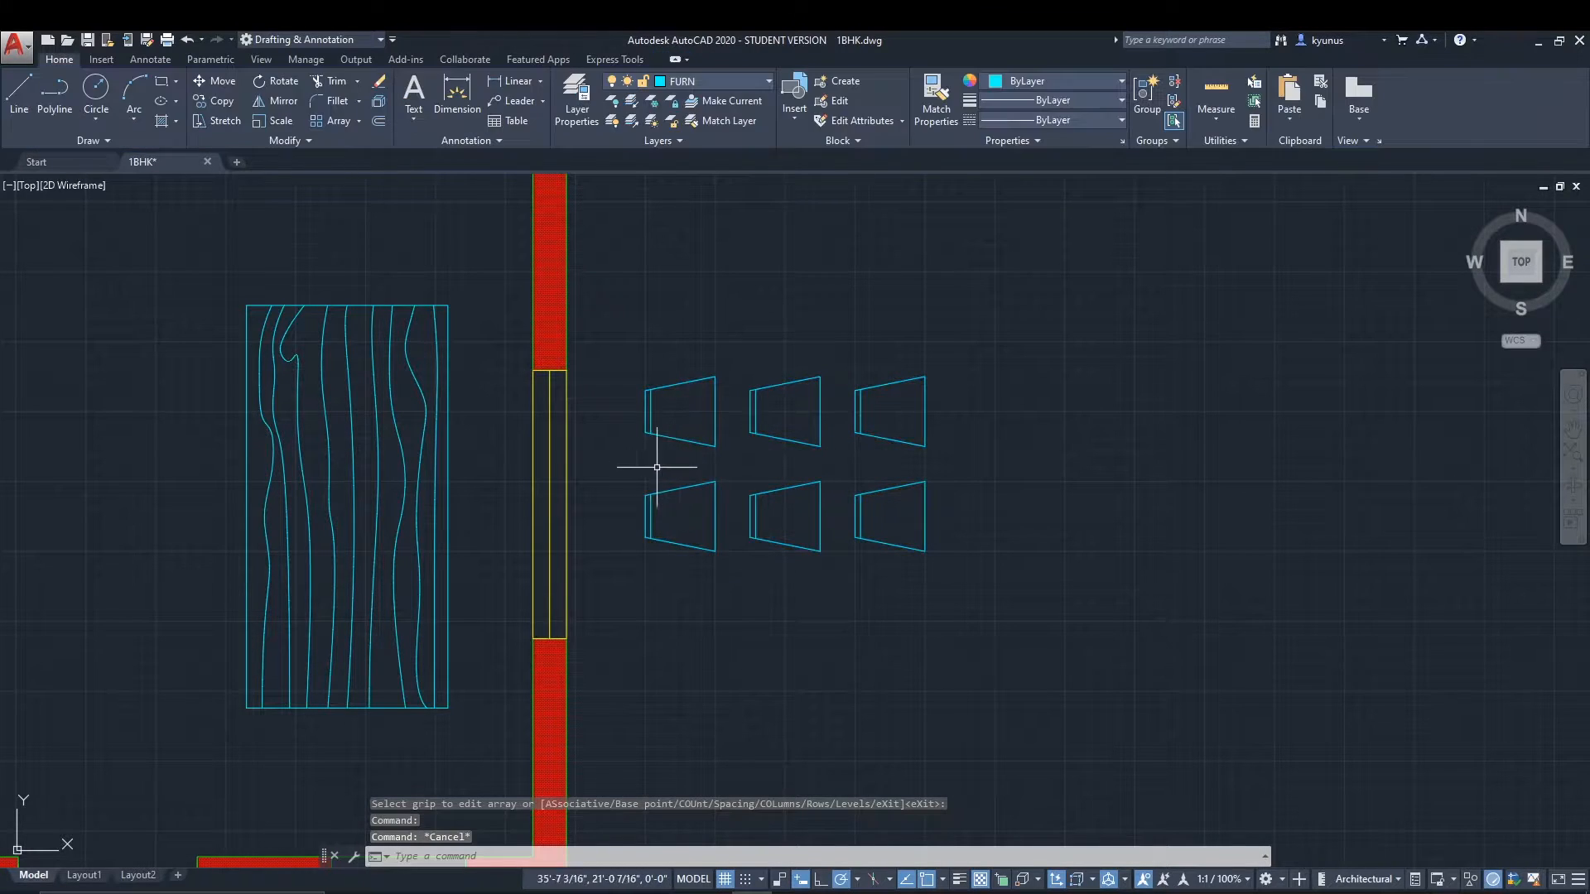
{"action": "left_click", "coordinate": [691, 379]}
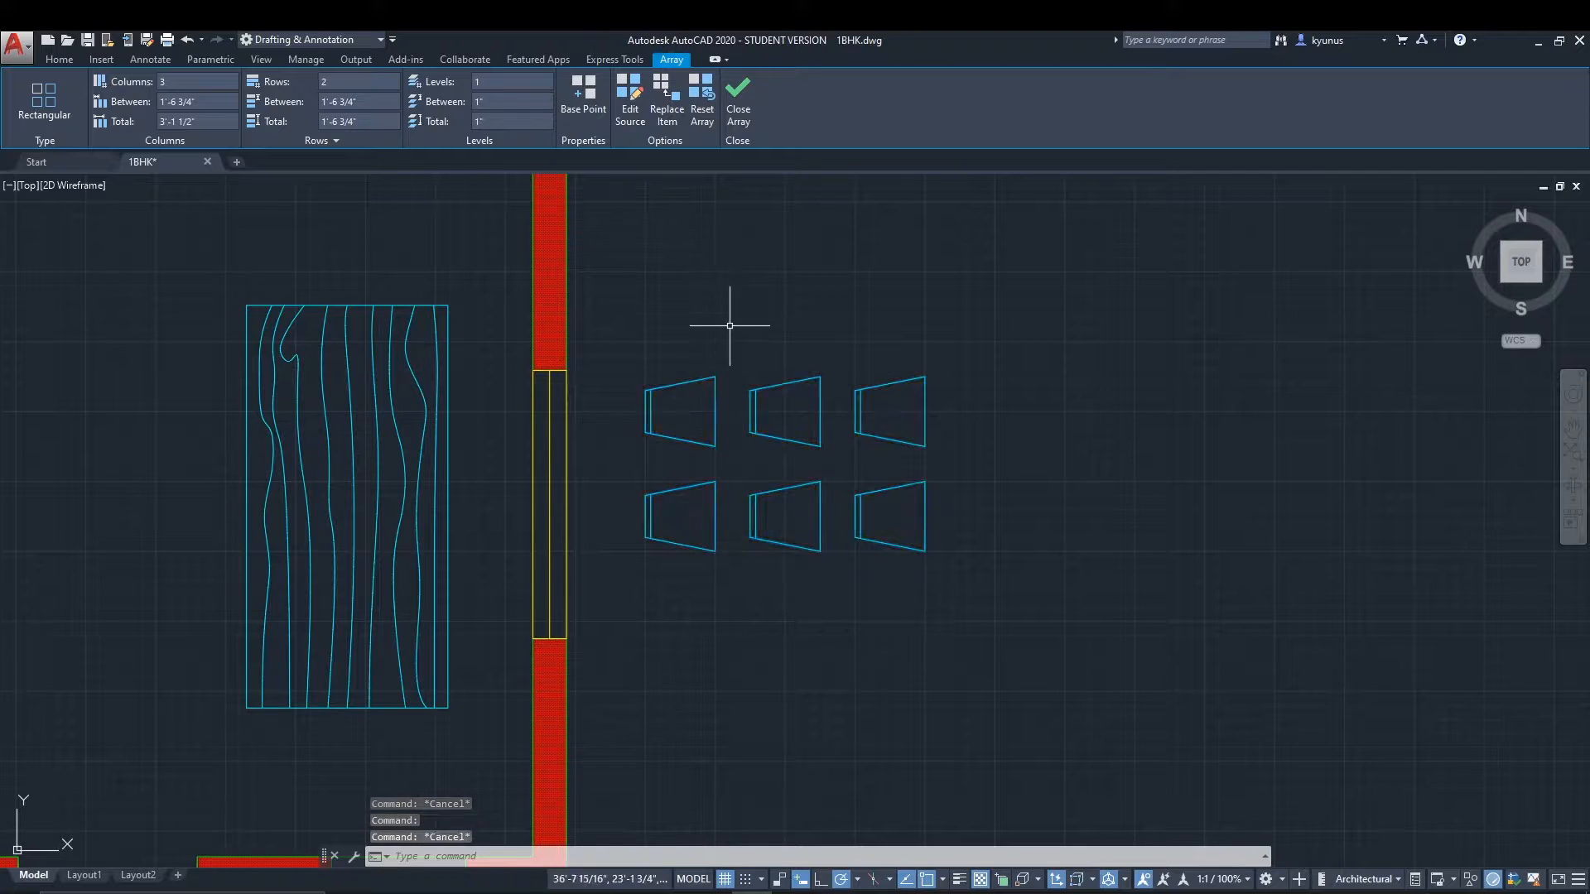
{"action": "key", "text": "Escape"}
{"action": "left_click", "coordinate": [683, 375]}
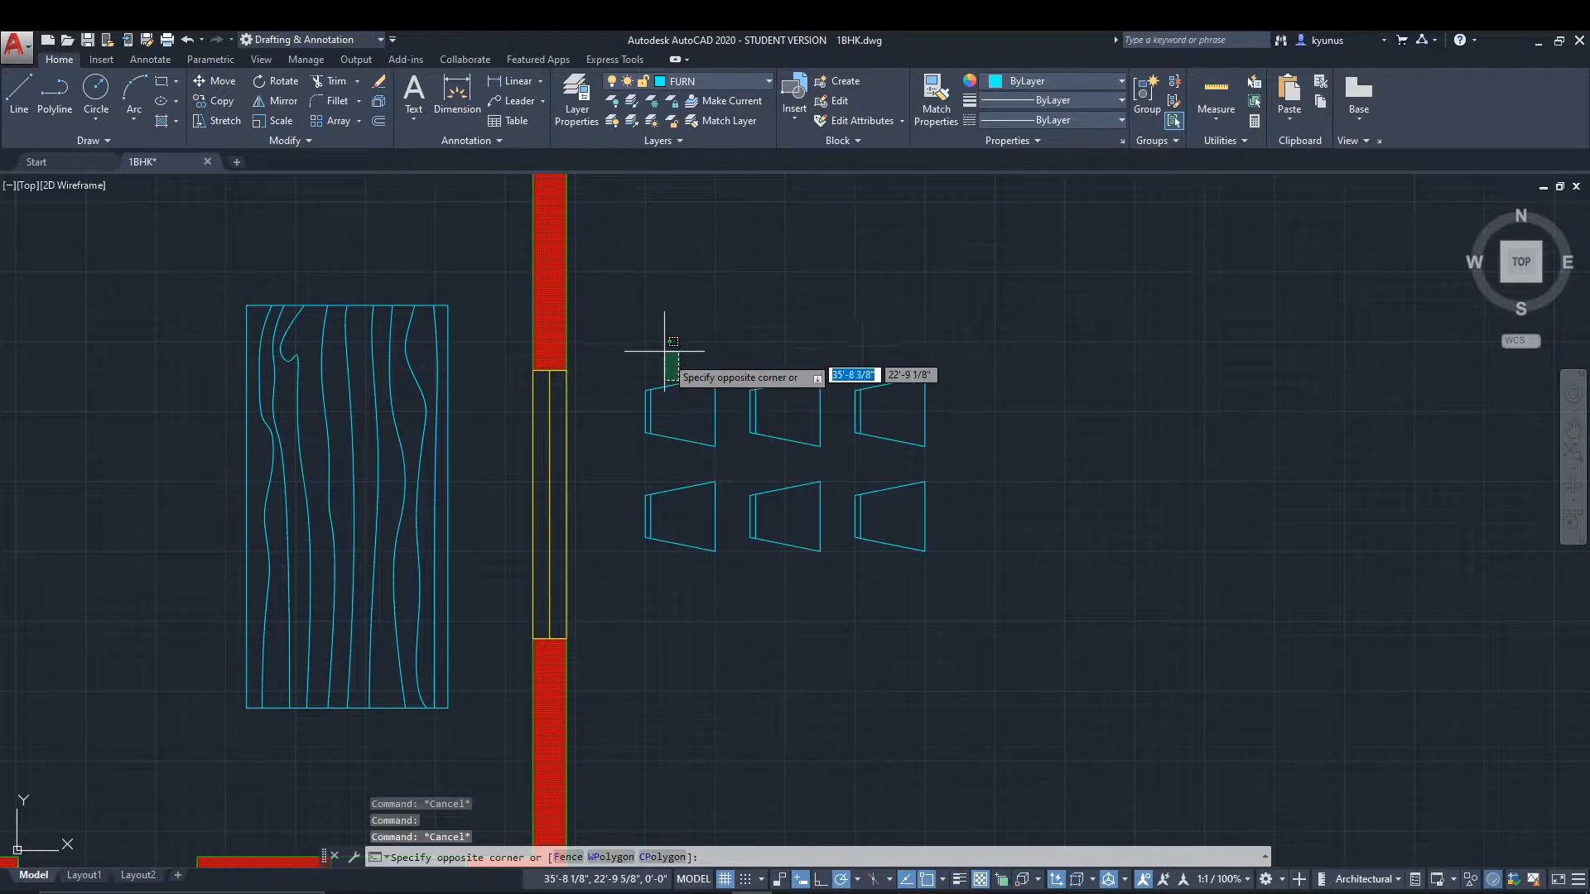
{"action": "key", "text": "Escape"}
{"action": "left_click", "coordinate": [677, 382]}
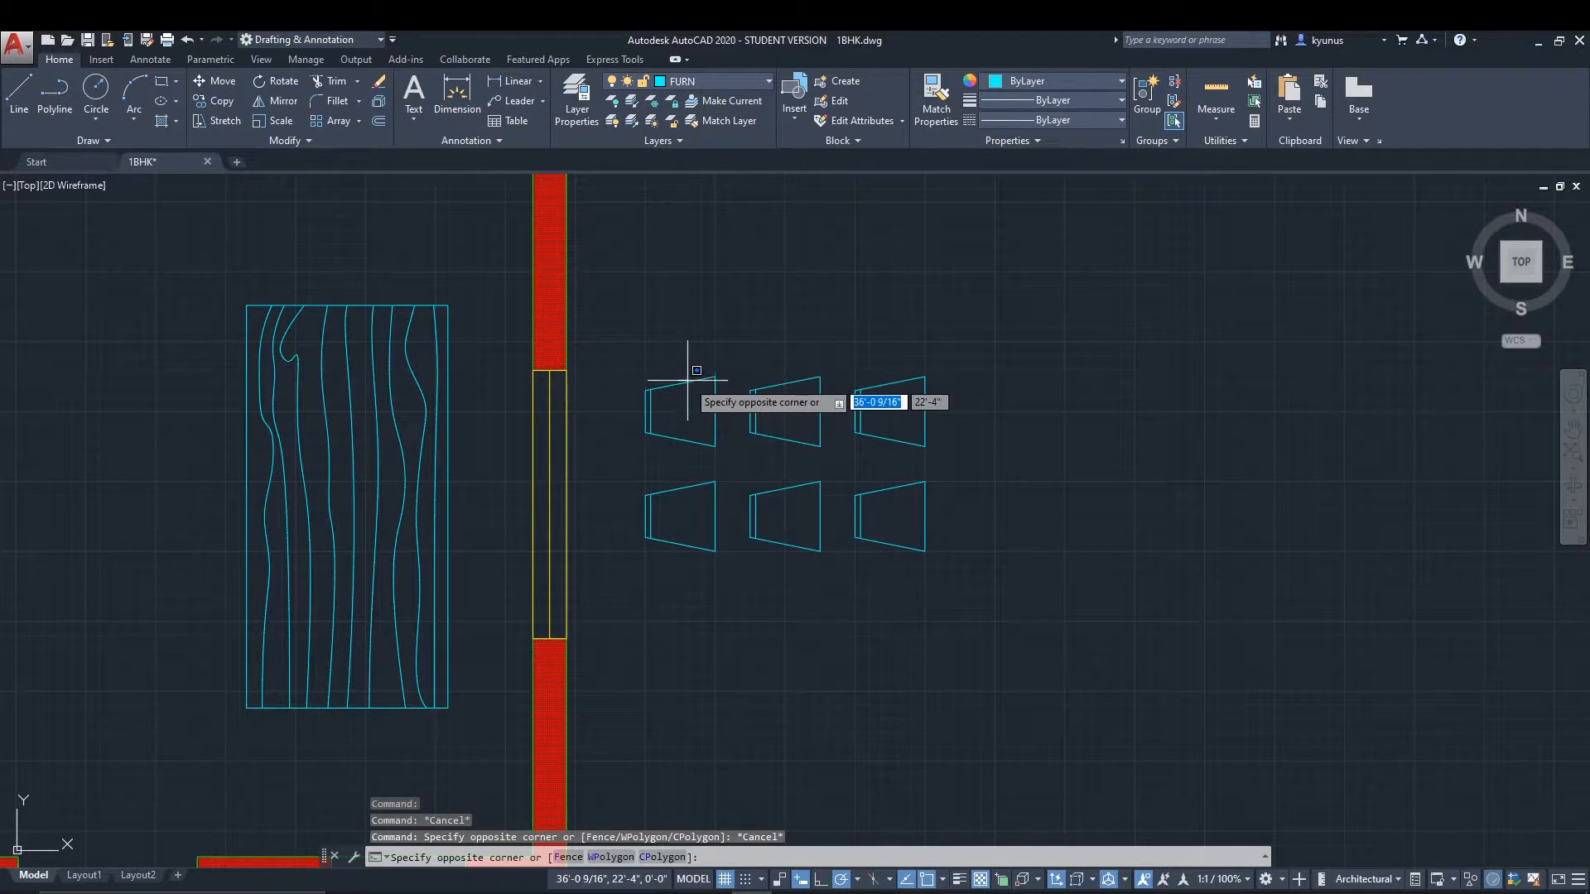
{"action": "left_click", "coordinate": [686, 381]}
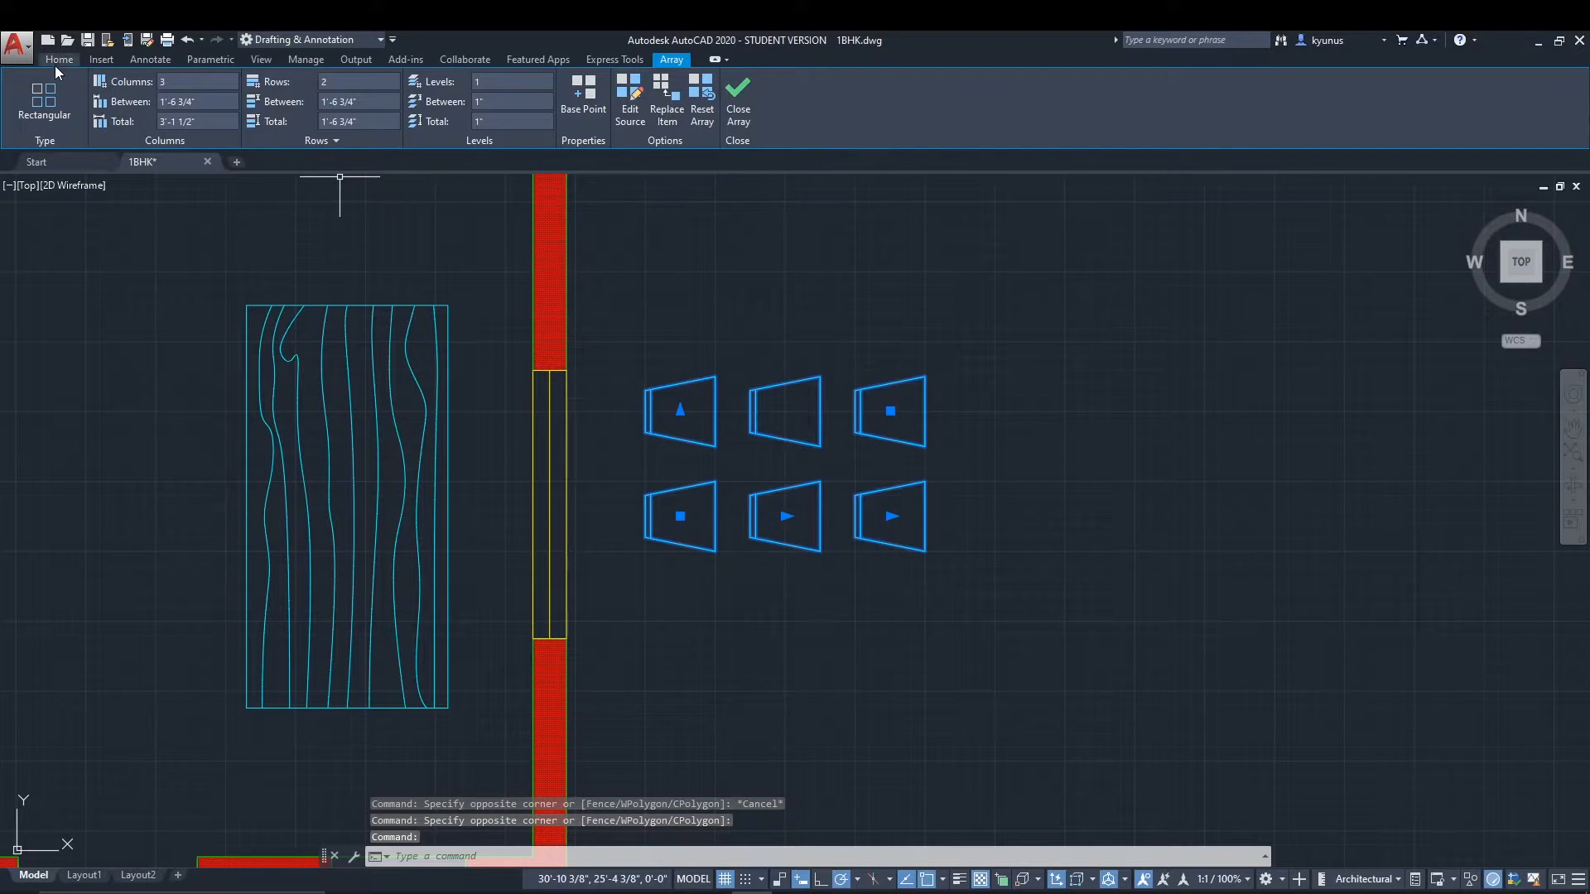
{"action": "left_click", "coordinate": [53, 59]}
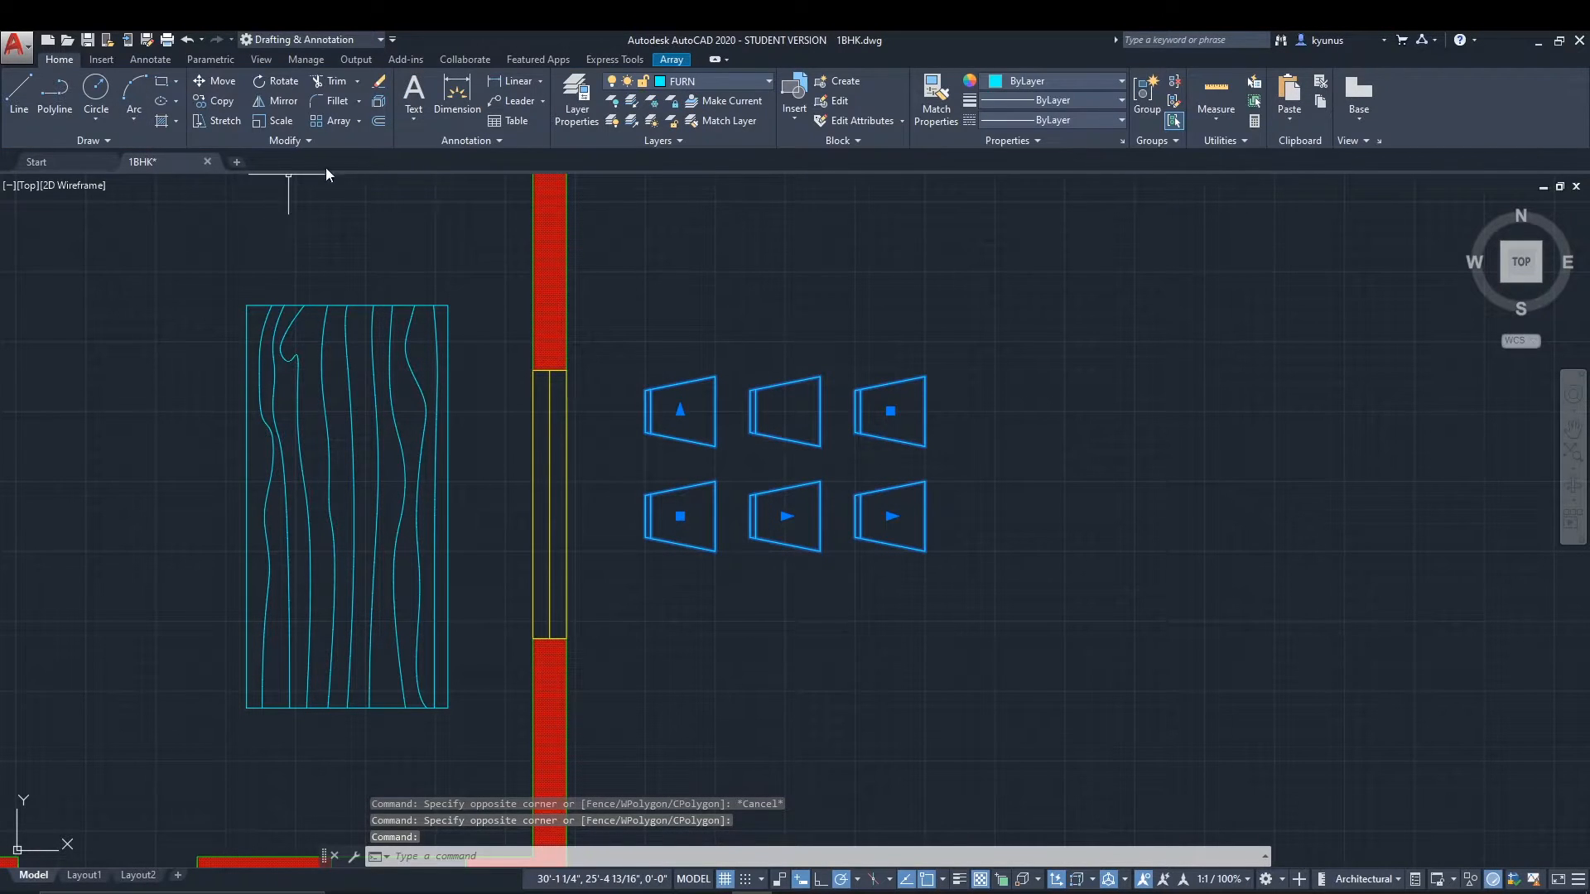
{"action": "left_click", "coordinate": [378, 103]}
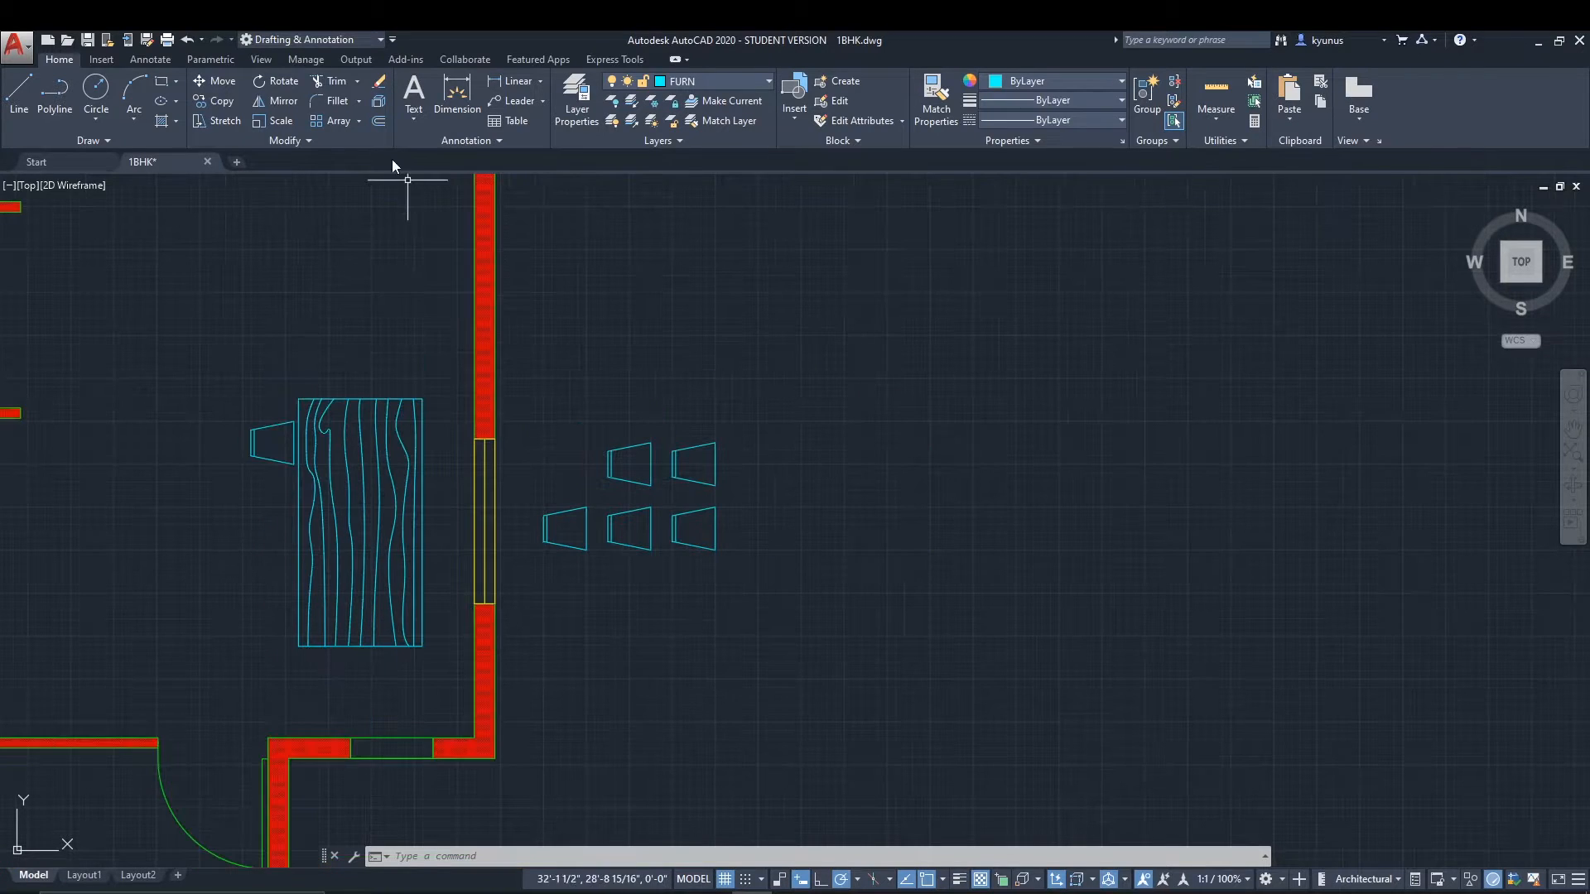
{"action": "left_click", "coordinate": [352, 117]}
{"action": "left_click", "coordinate": [357, 121]}
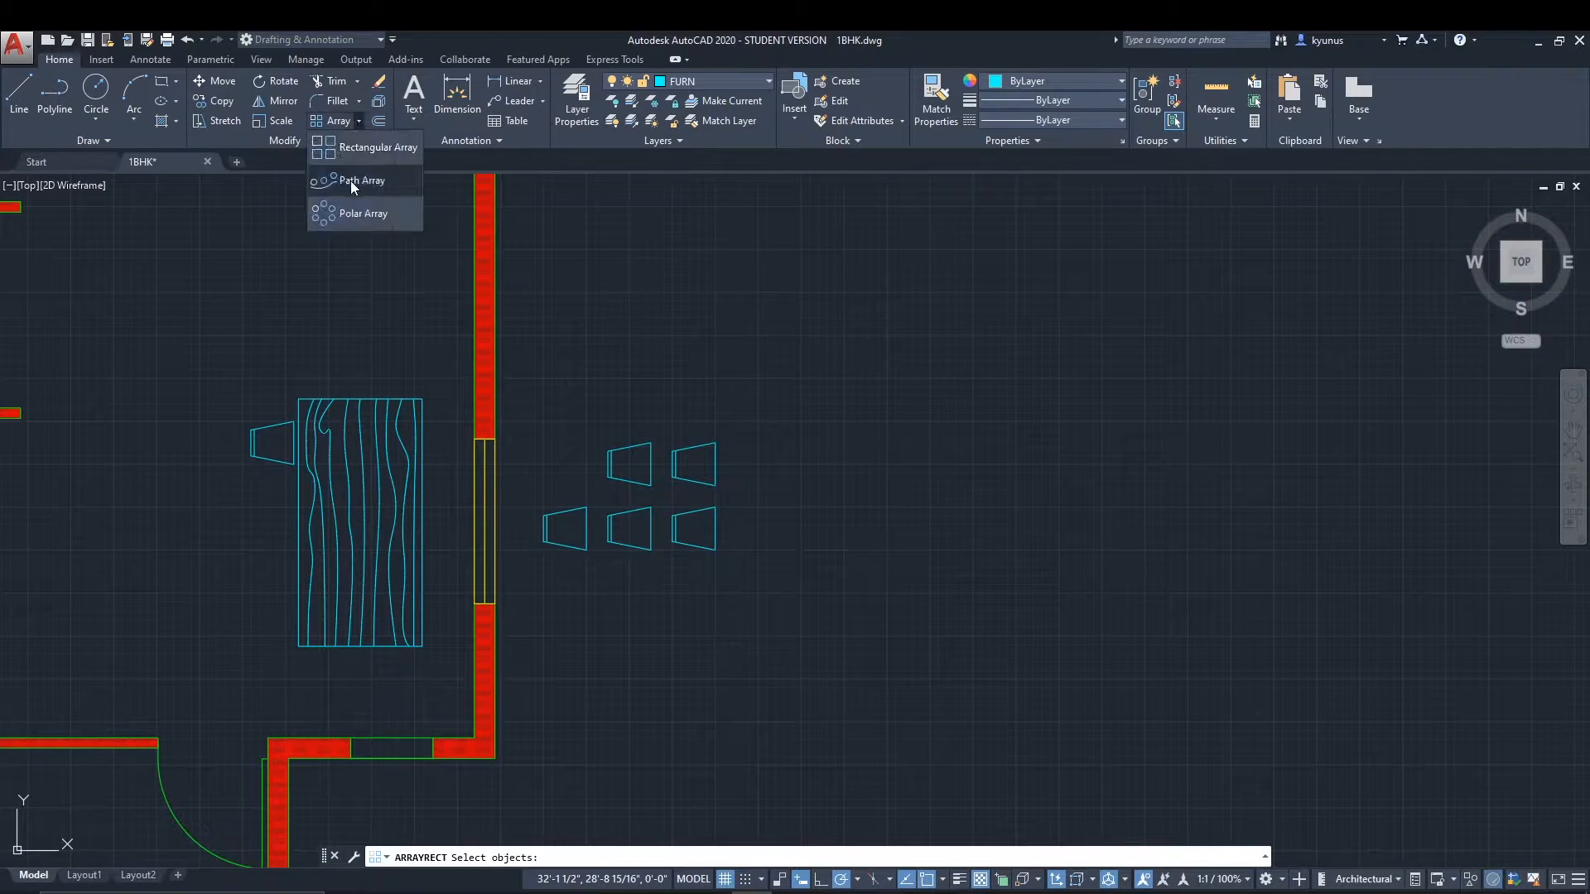
{"action": "left_click", "coordinate": [358, 118]}
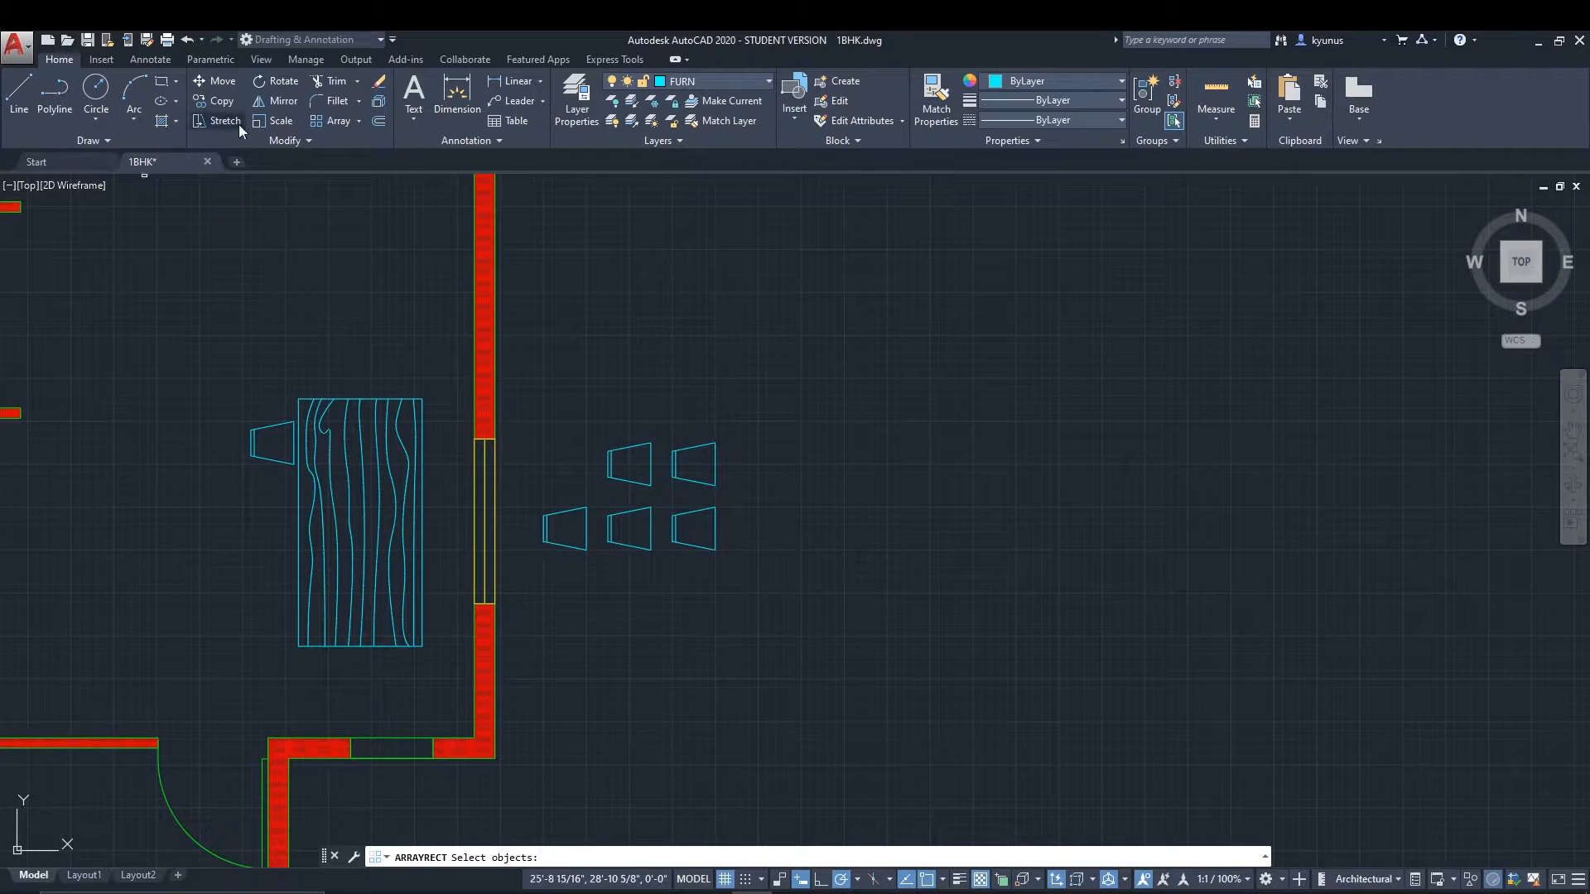
Draw a wavy spline through five fit points outside the building's right wall, above the loose chairs.
{"action": "left_click", "coordinate": [124, 142]}
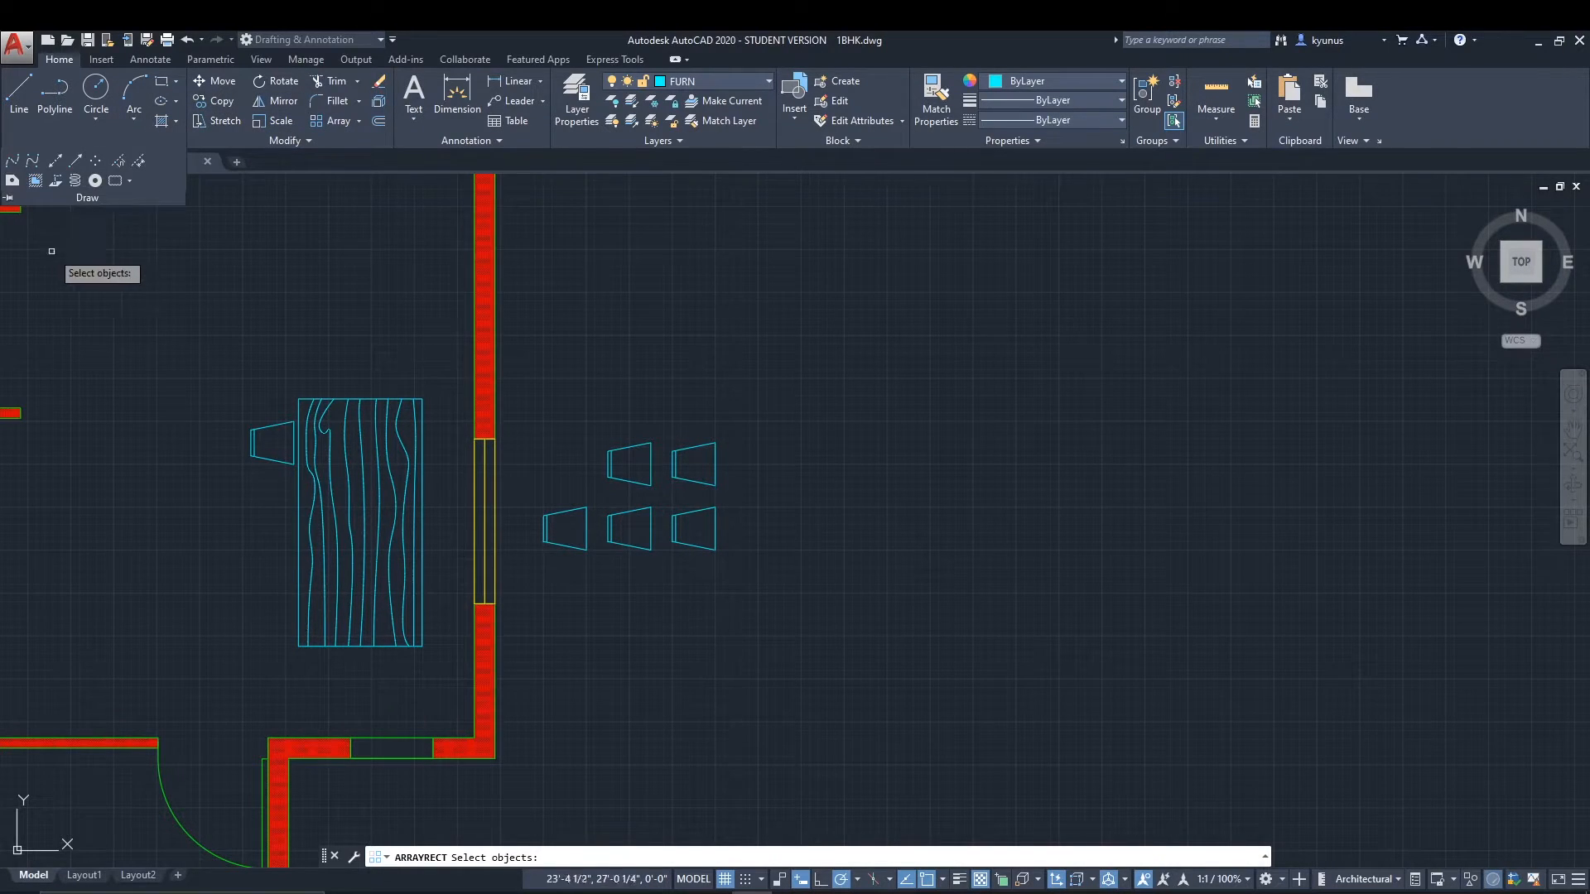
{"action": "left_click", "coordinate": [13, 163]}
{"action": "left_click", "coordinate": [564, 356]}
{"action": "left_click", "coordinate": [762, 260]}
{"action": "left_click", "coordinate": [954, 348]}
{"action": "left_click", "coordinate": [1192, 203]}
{"action": "left_click", "coordinate": [1455, 412]}
{"action": "right_click", "coordinate": [1455, 519]}
{"action": "left_click", "coordinate": [1479, 530]}
Move the upper-right loose chair by the midpoint of its back edge onto the spline's right endpoint.
{"action": "mouse_move", "coordinate": [1011, 488]}
{"action": "middle_mouse_down"}
{"action": "mouse_move", "coordinate": [955, 550]}
{"action": "mouse_move", "coordinate": [892, 536]}
{"action": "middle_mouse_up"}
{"action": "left_click", "coordinate": [561, 511]}
{"action": "type", "text": "m"}
{"action": "key", "text": "Return"}
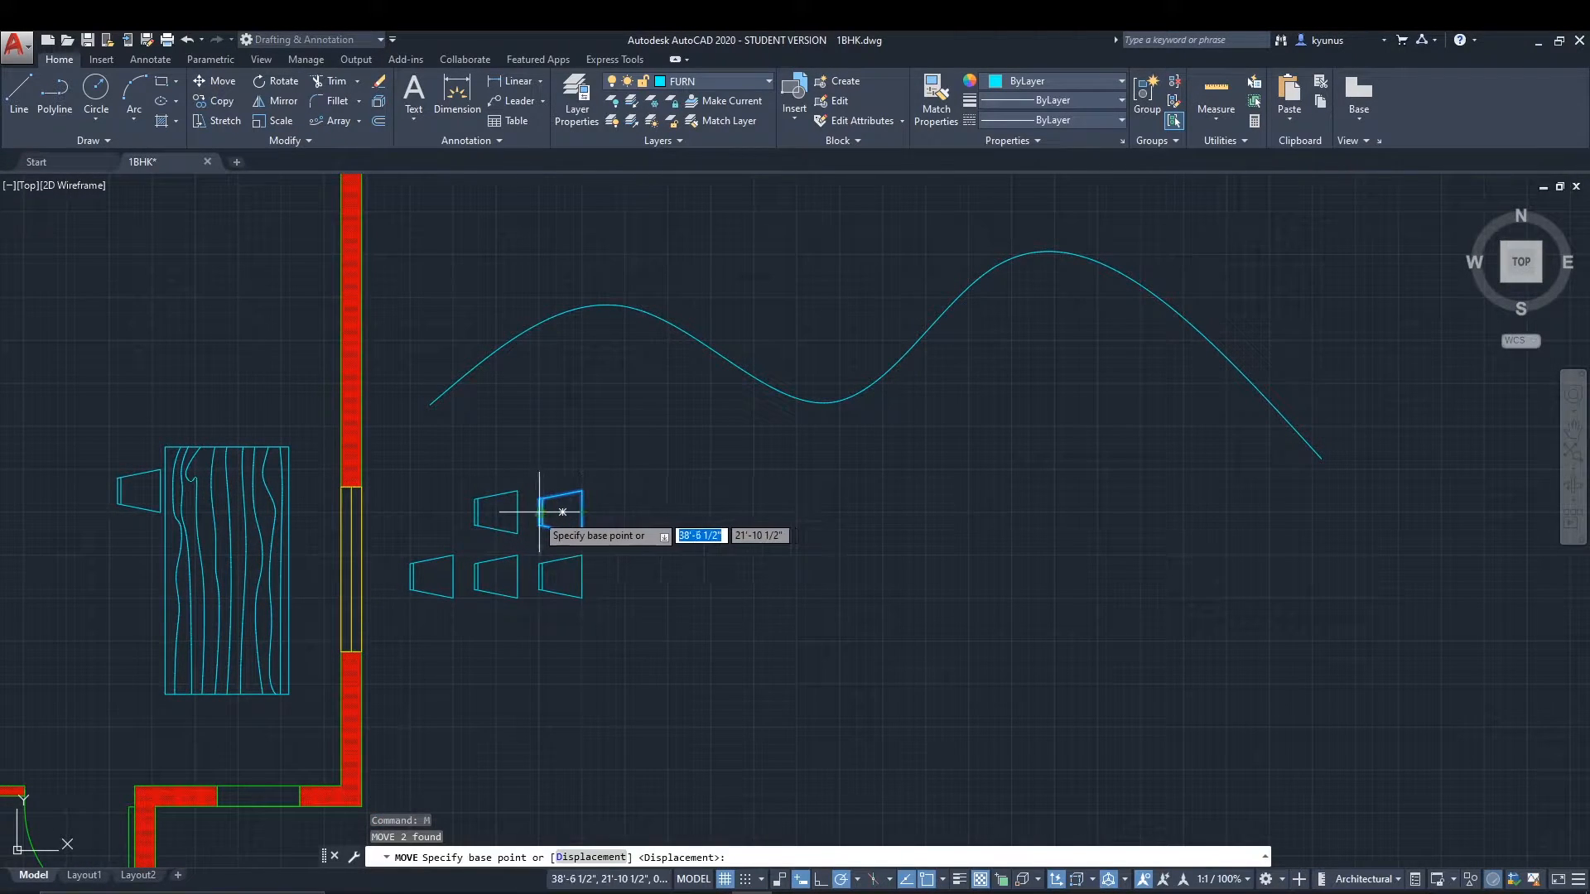
{"action": "scroll", "coordinate": [539, 512], "scroll_direction": "up", "scroll_amount": 8}
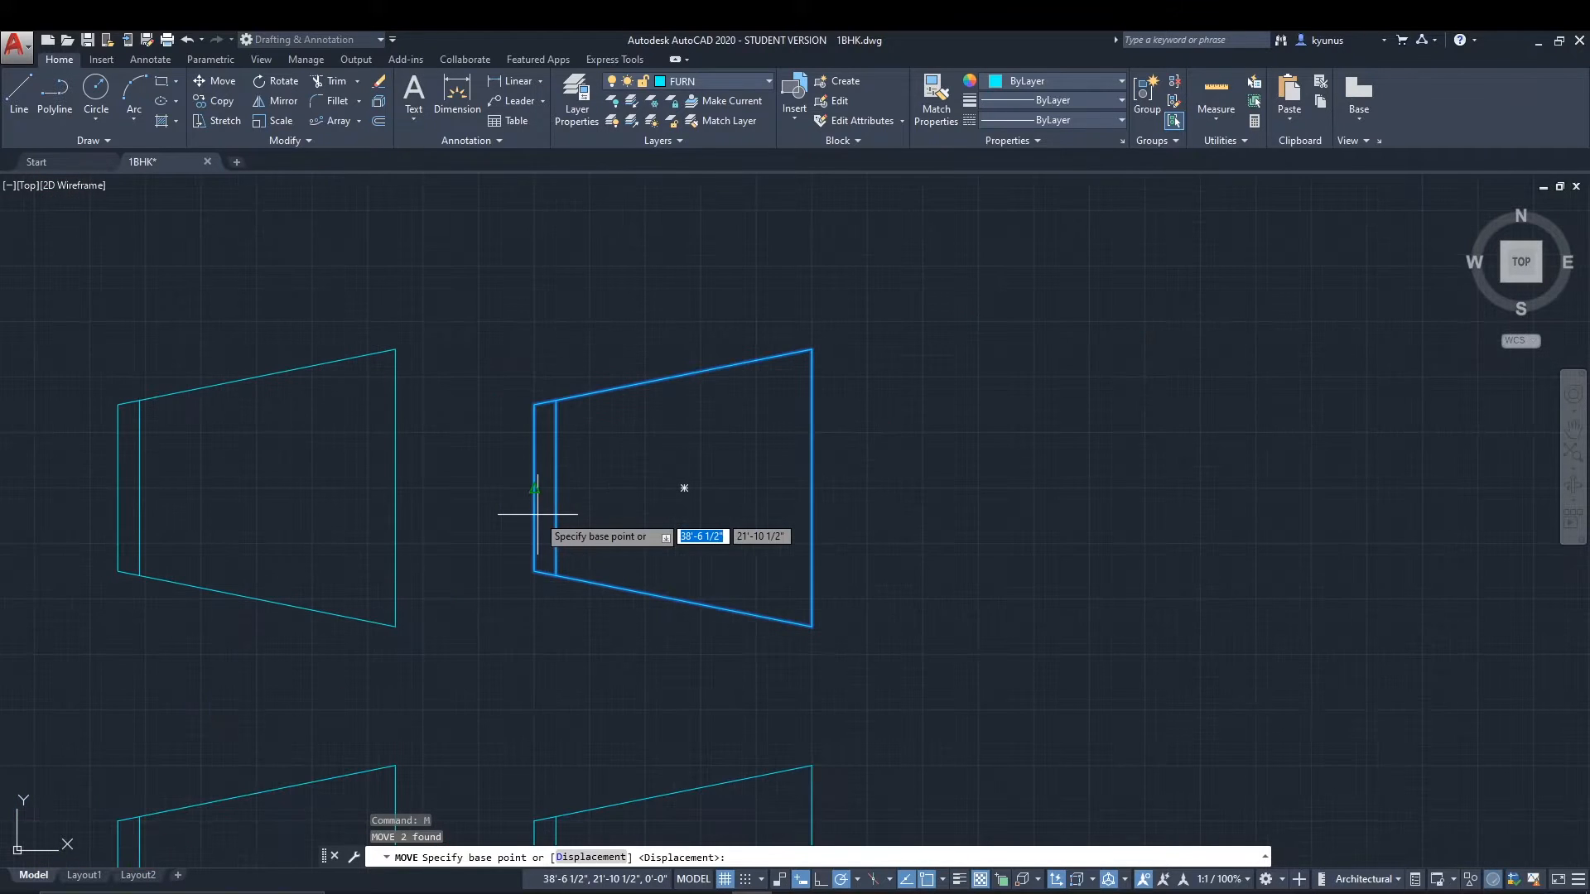
{"action": "left_click", "coordinate": [535, 487]}
{"action": "scroll", "coordinate": [530, 696], "scroll_direction": "down", "scroll_amount": 6}
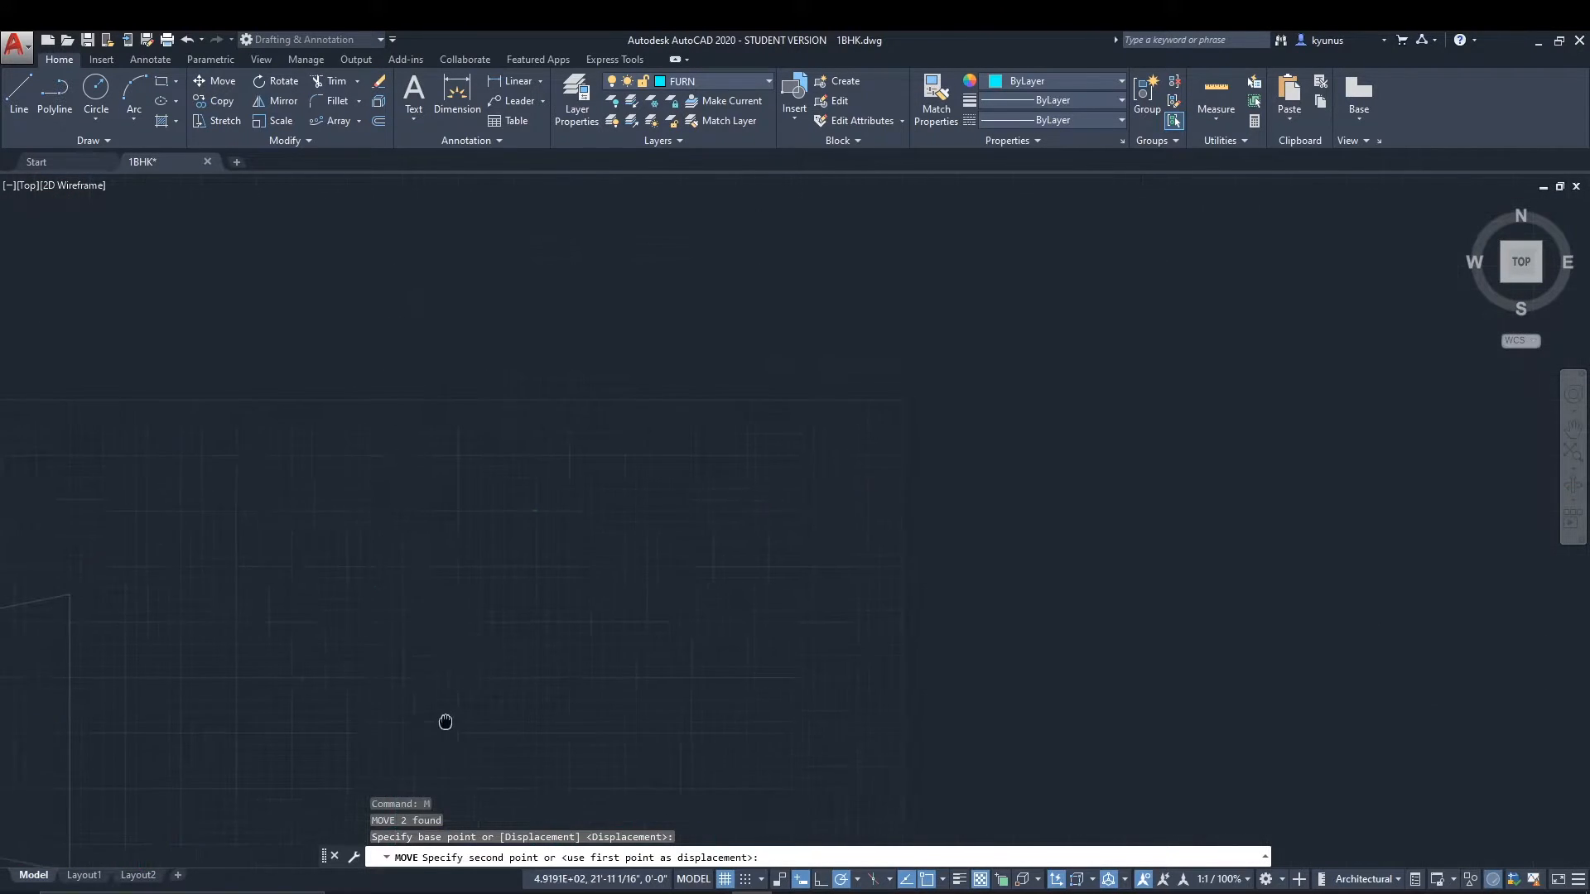
{"action": "middle_click_drag", "start_coordinate": [1240, 540], "coordinate": [472, 655]}
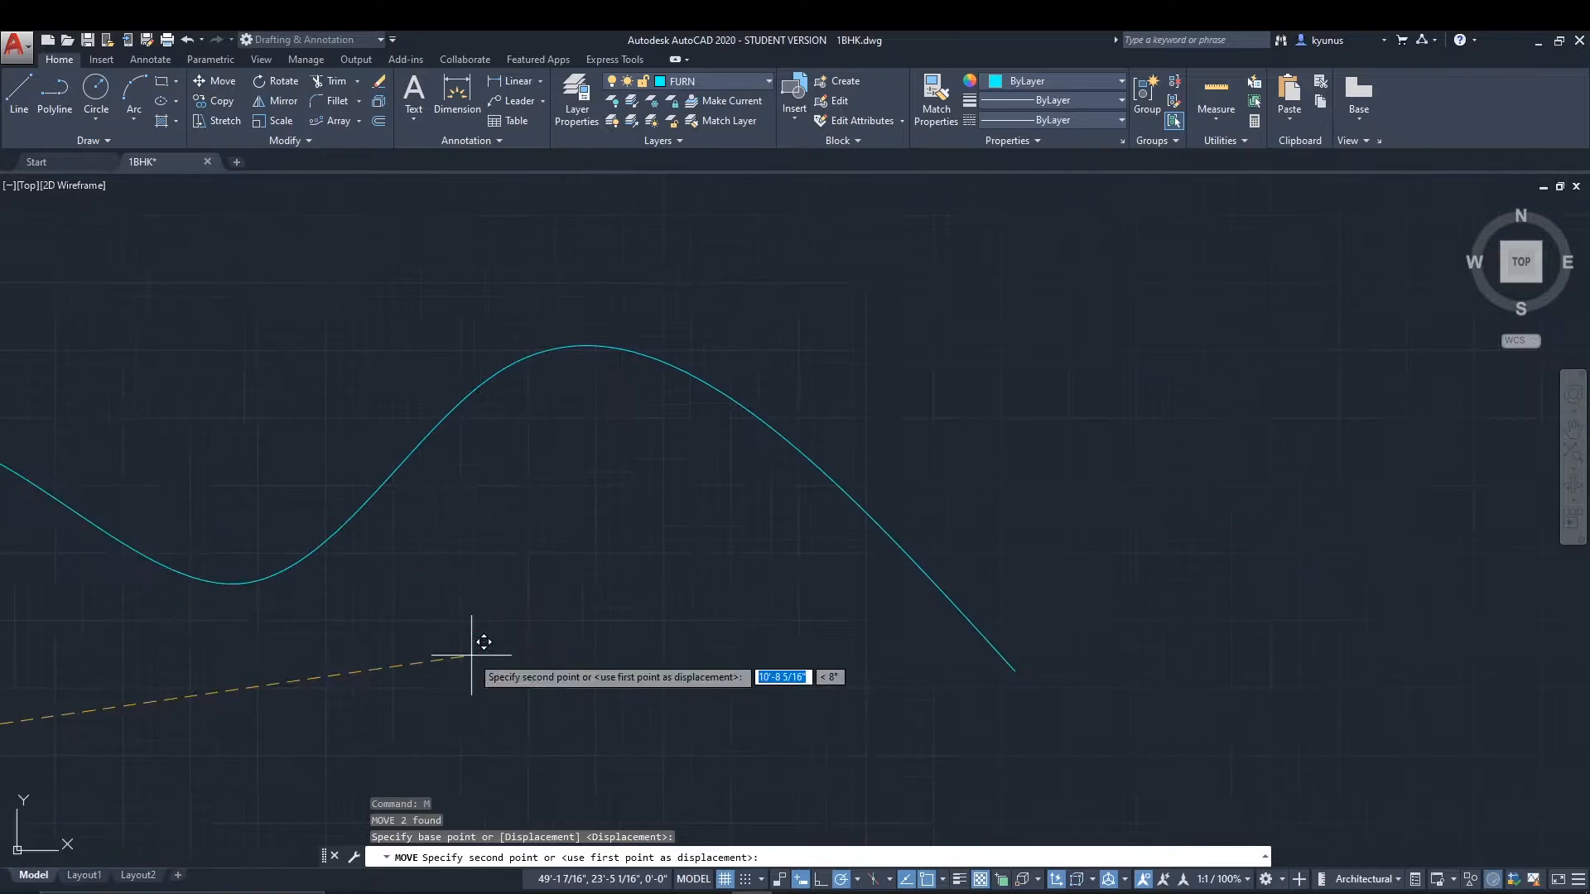
{"action": "left_click", "coordinate": [1016, 673]}
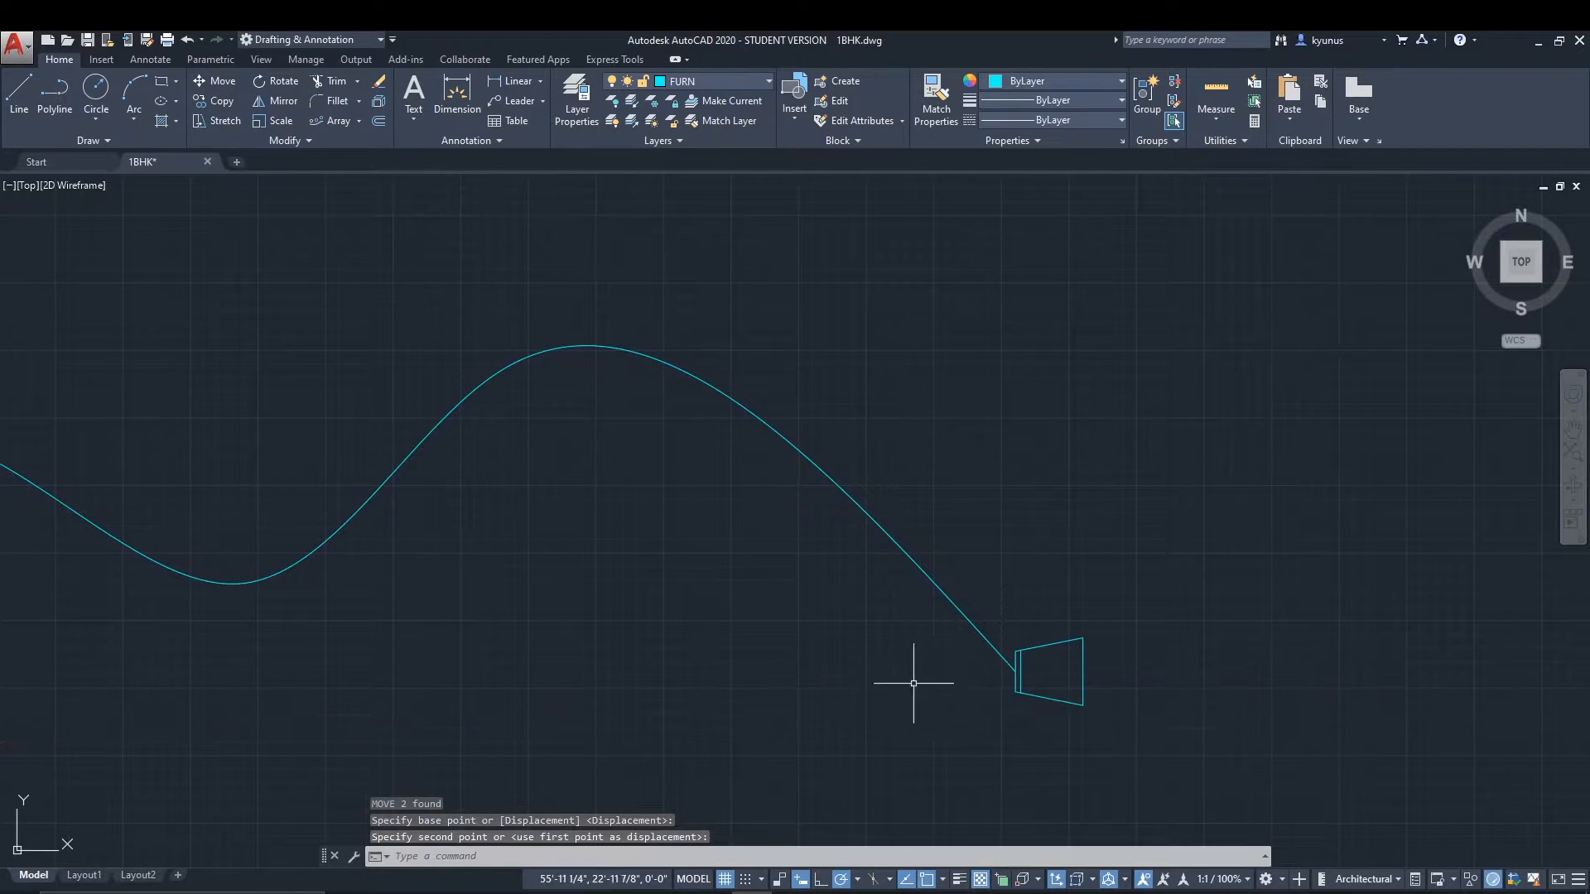
Create a path array of the chair at the spline's right endpoint, using the wavy spline as the path curve.
{"action": "scroll", "coordinate": [759, 685], "scroll_direction": "down", "scroll_amount": 4}
{"action": "middle_click_drag", "start_coordinate": [665, 703], "coordinate": [833, 565]}
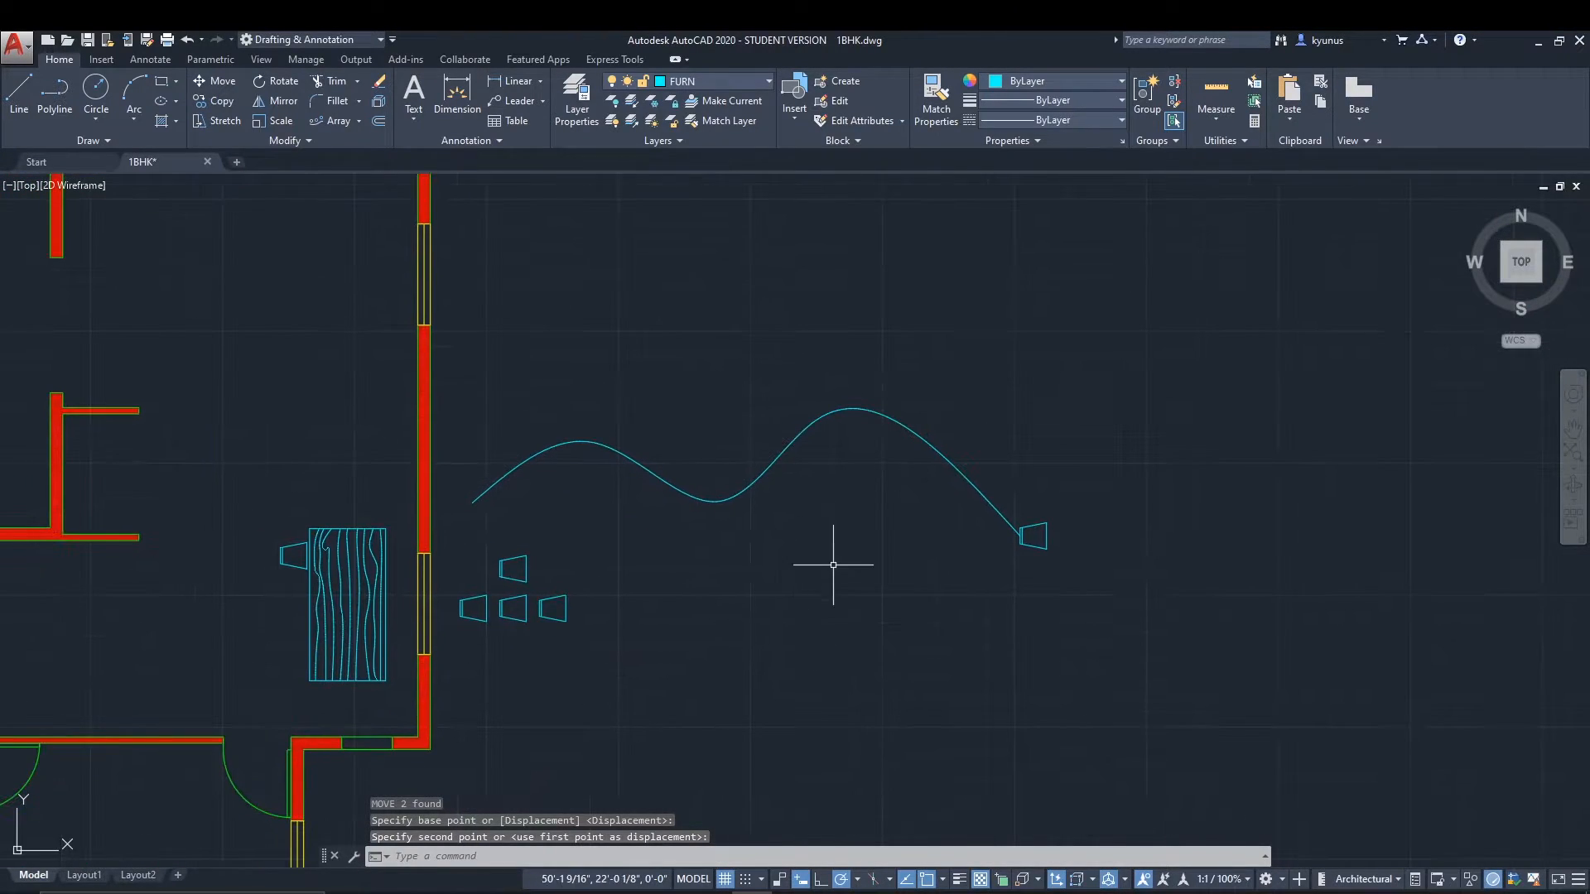
{"action": "left_click", "coordinate": [349, 125]}
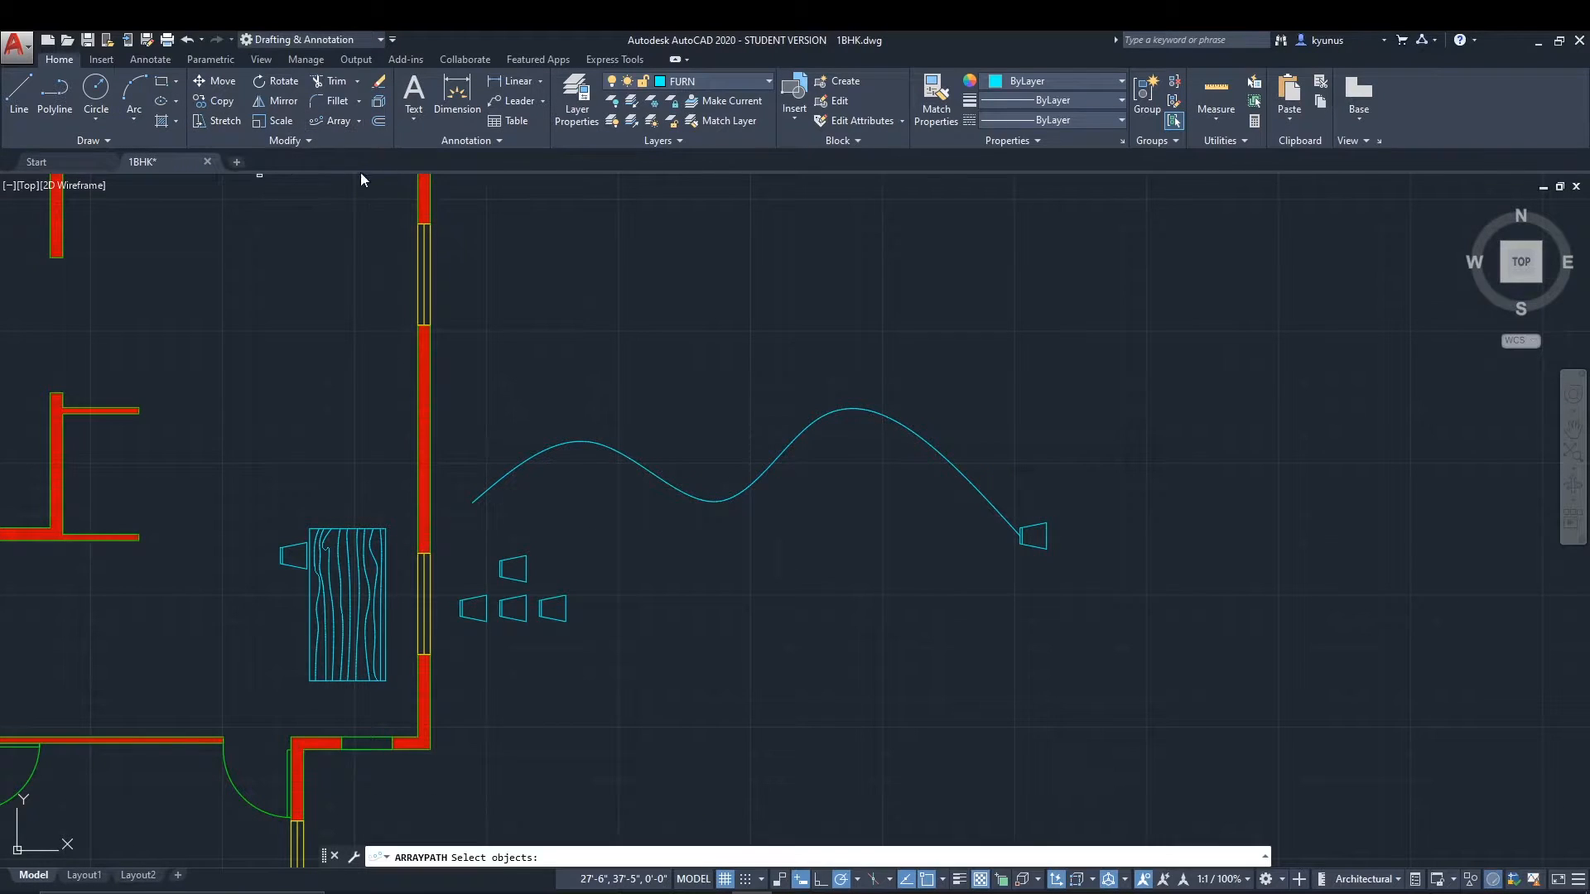
{"action": "scroll", "coordinate": [1034, 537], "scroll_direction": "up", "scroll_amount": 2}
{"action": "left_click", "coordinate": [1032, 536]}
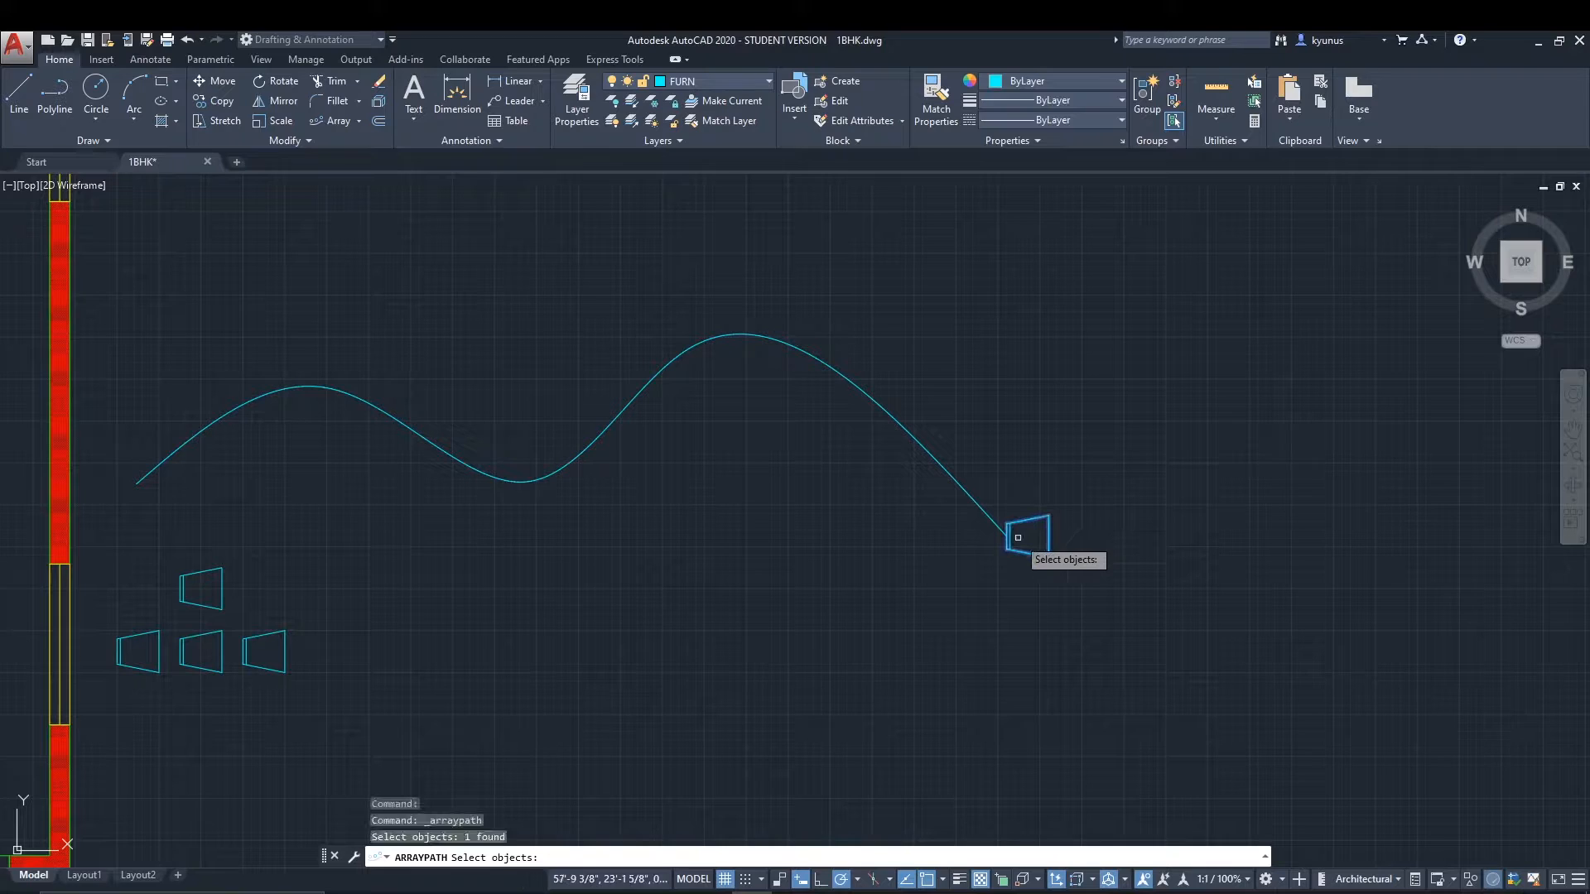
{"action": "left_click", "coordinate": [1008, 543]}
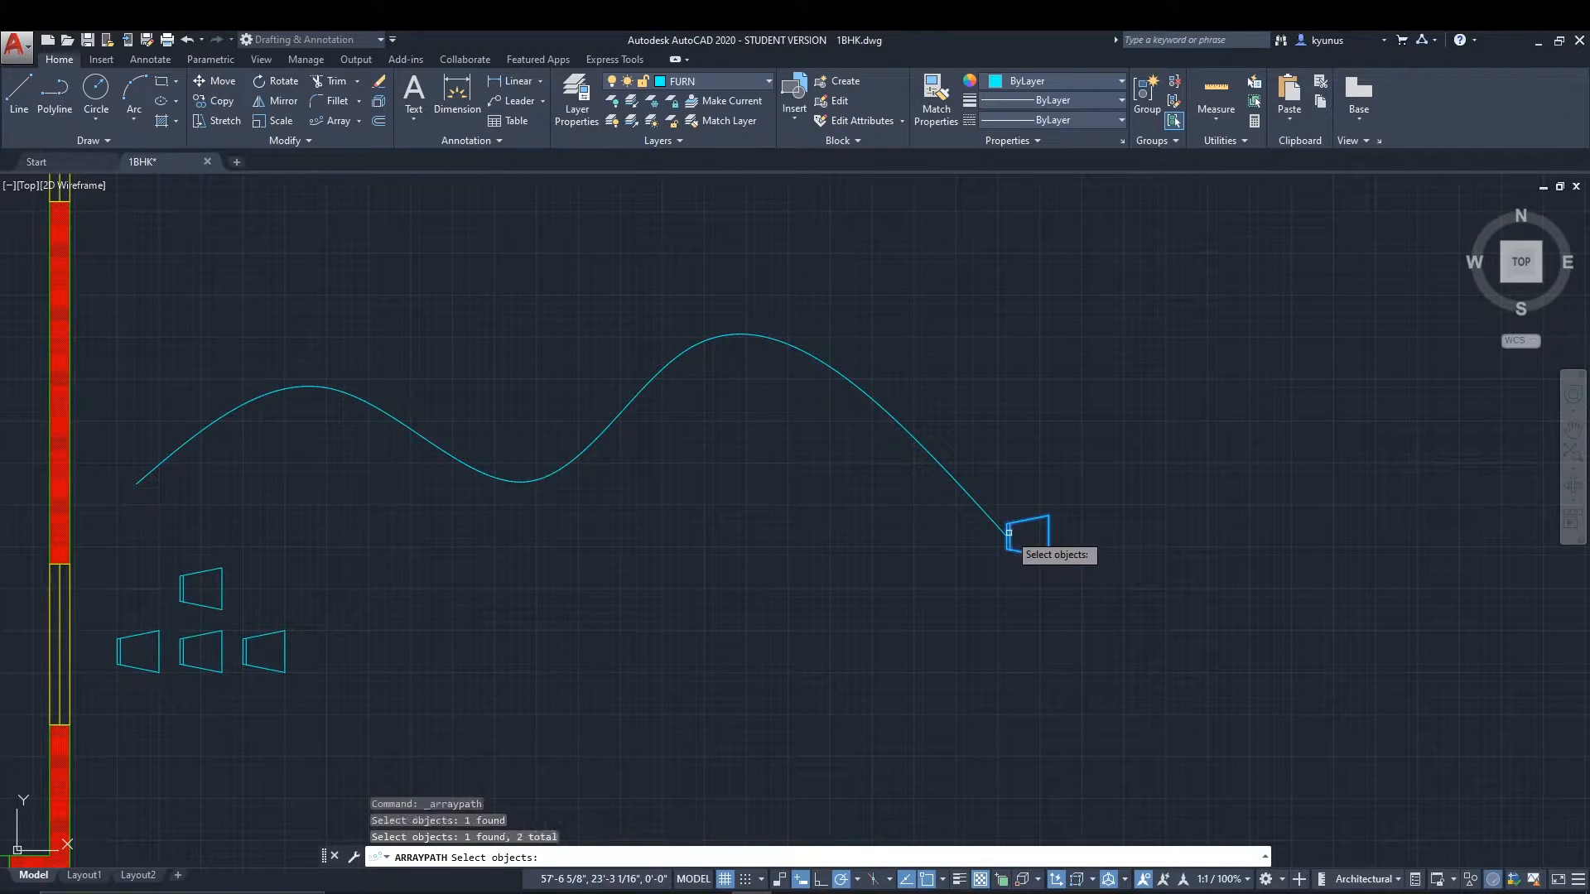
{"action": "key", "text": "Return"}
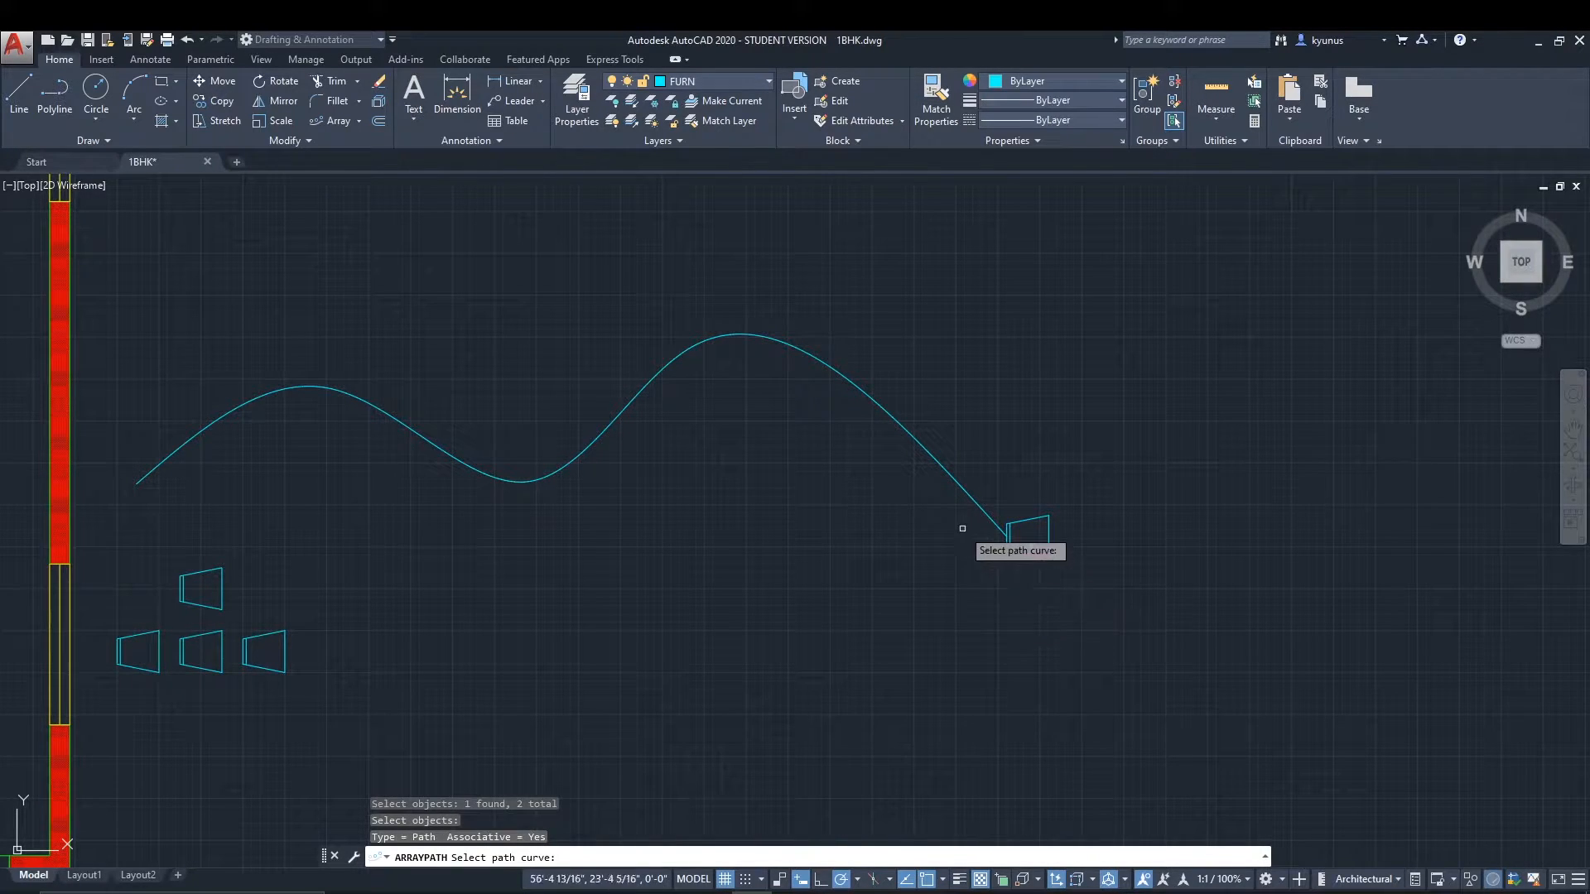
{"action": "left_click", "coordinate": [993, 510]}
{"action": "mouse_move", "coordinate": [715, 638]}
{"action": "middle_mouse_down"}
{"action": "mouse_move", "coordinate": [813, 696]}
{"action": "mouse_move", "coordinate": [987, 706]}
{"action": "middle_mouse_up"}
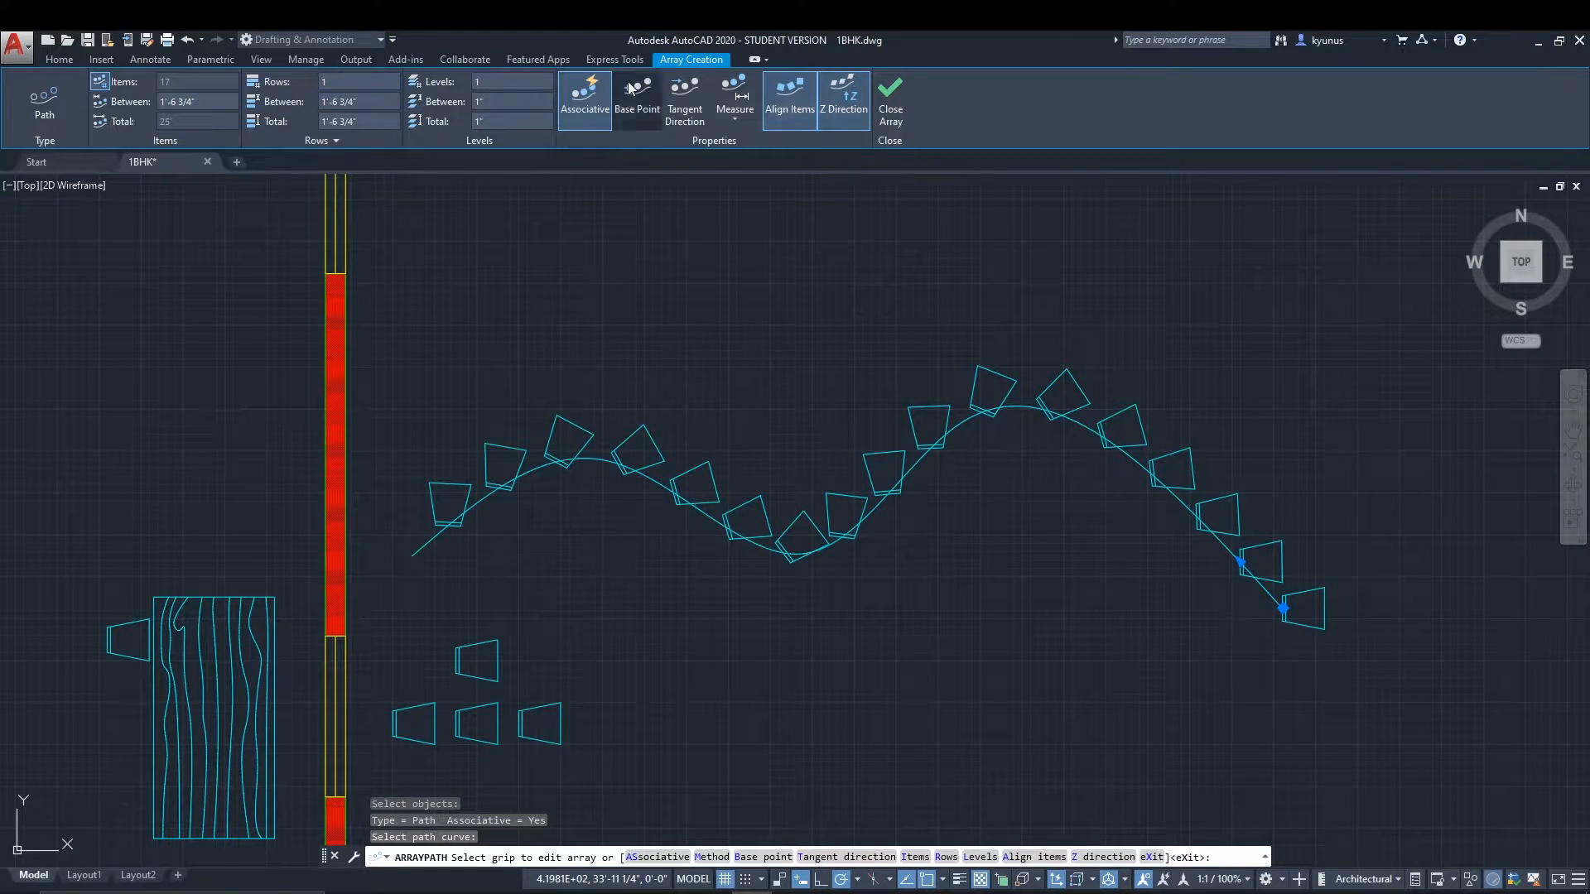
Try the path array with Align Items off, restore the alignment and finish the array.
{"action": "left_click", "coordinate": [793, 98]}
{"action": "left_click", "coordinate": [792, 100]}
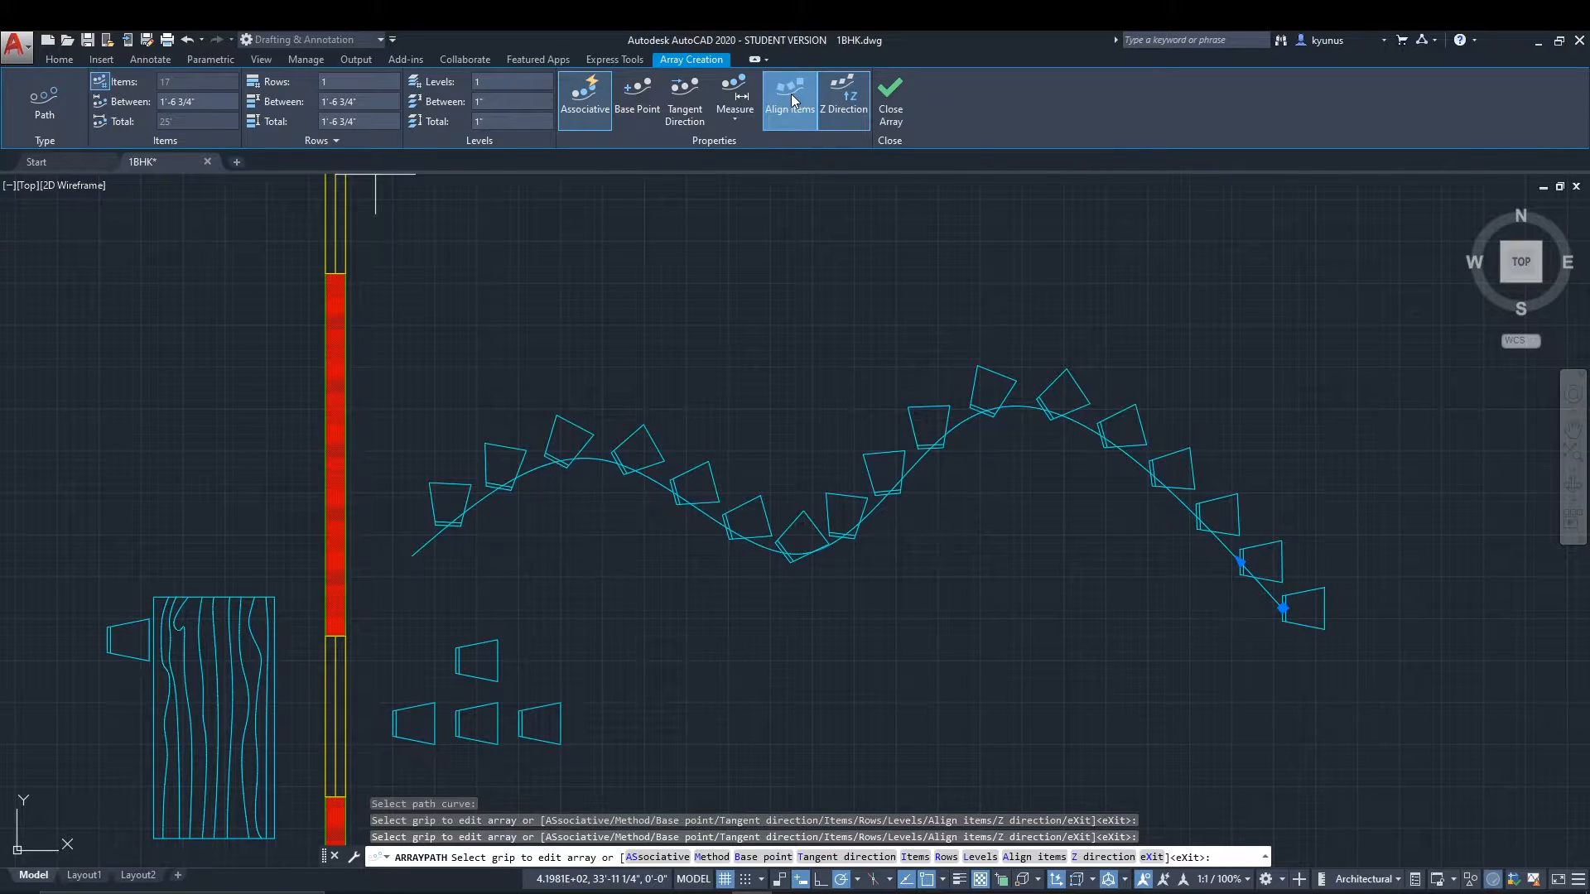
{"action": "left_click", "coordinate": [795, 101]}
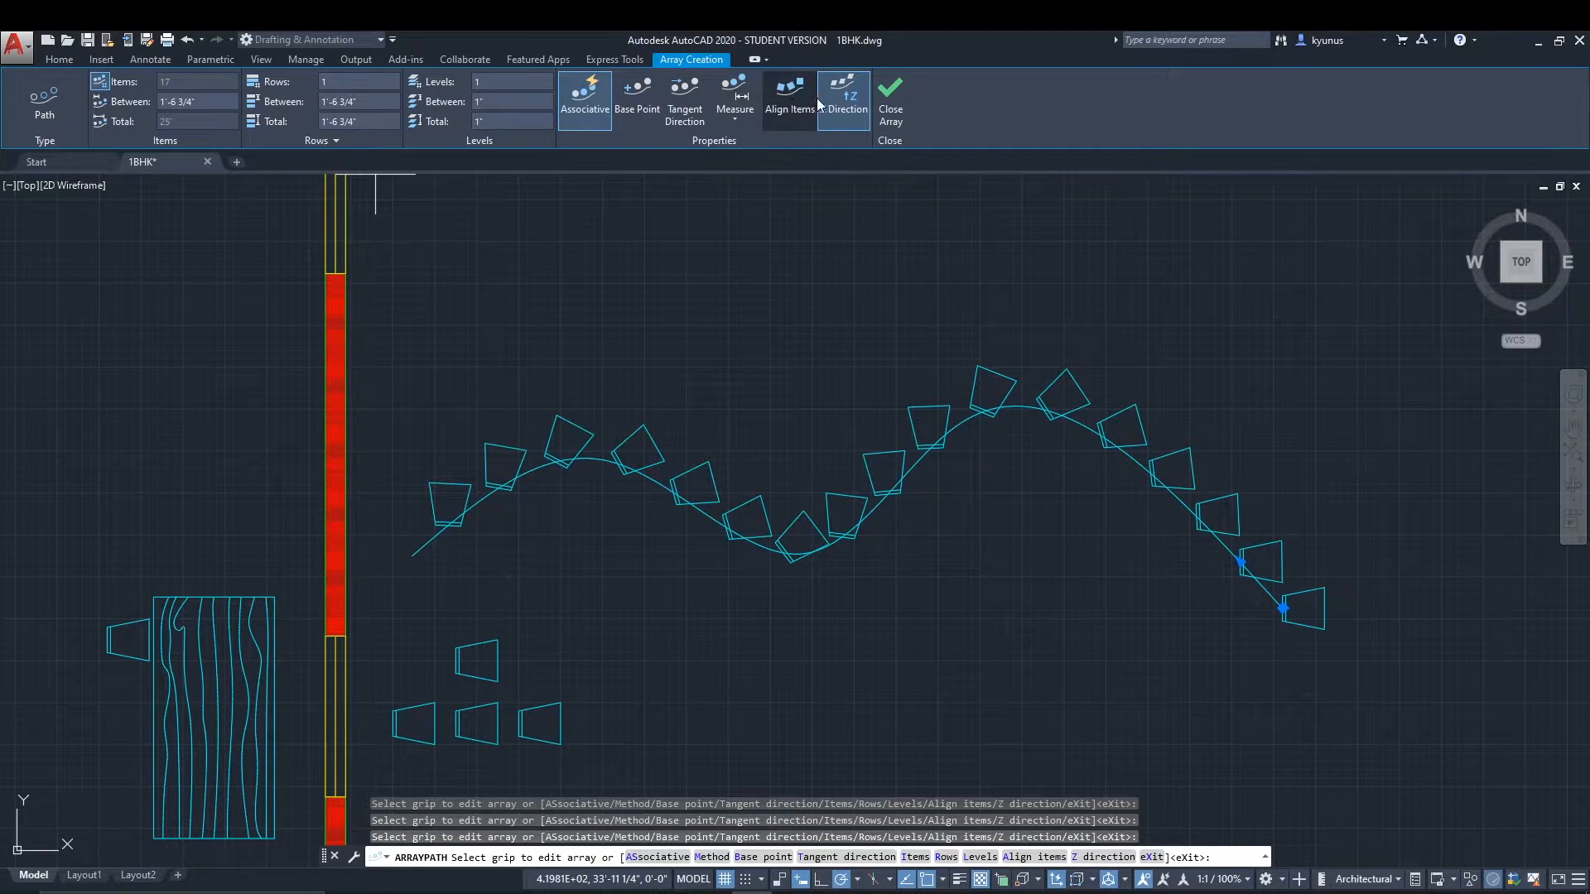
{"action": "left_click", "coordinate": [782, 107]}
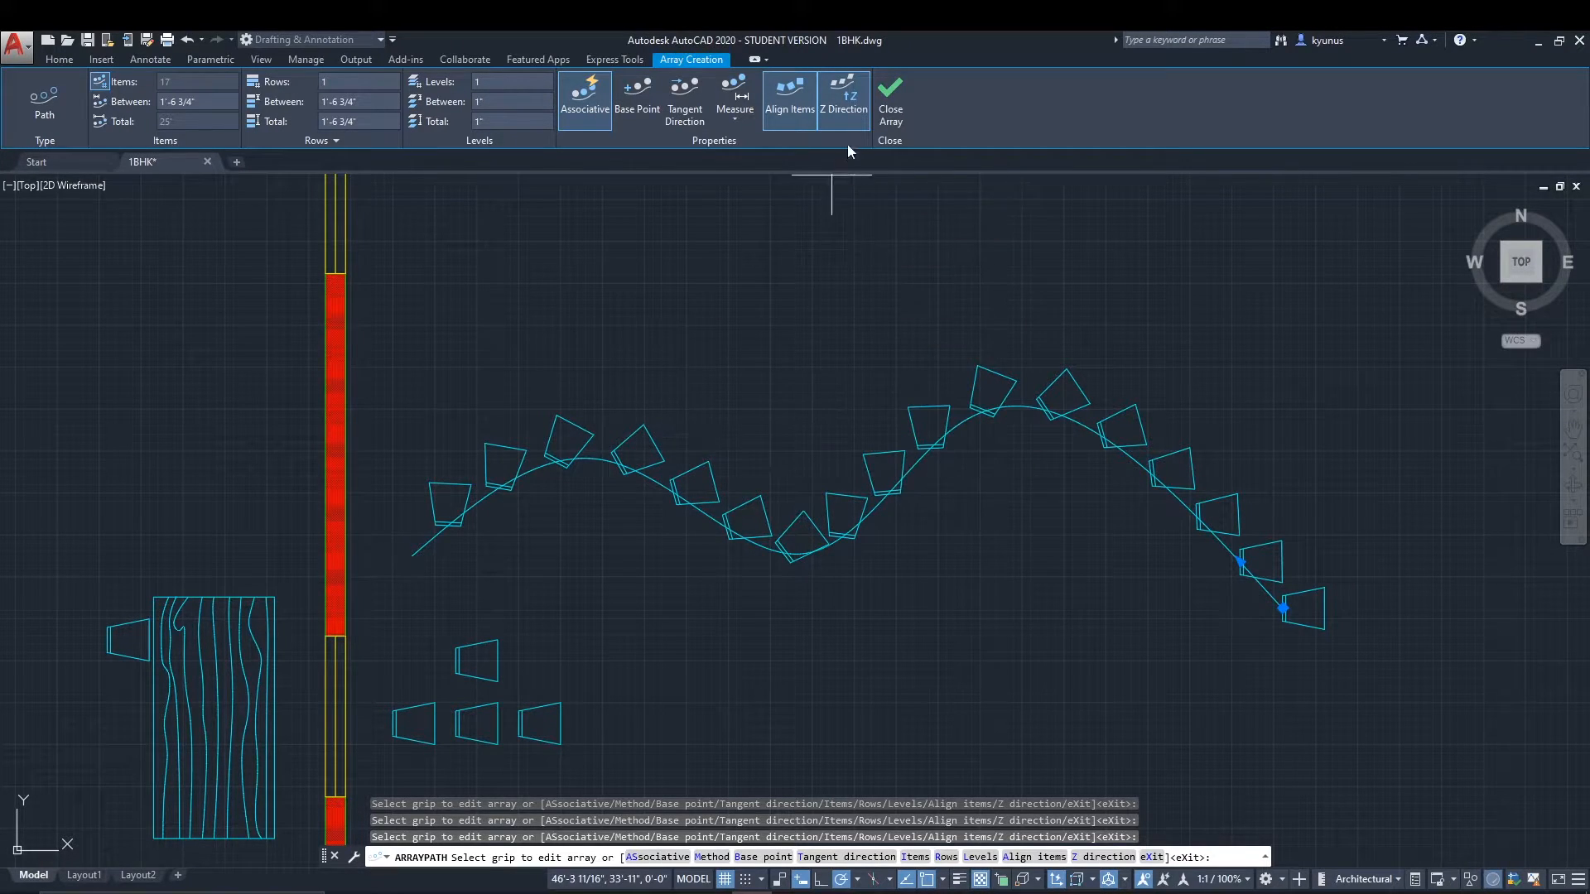
{"action": "left_click", "coordinate": [882, 104]}
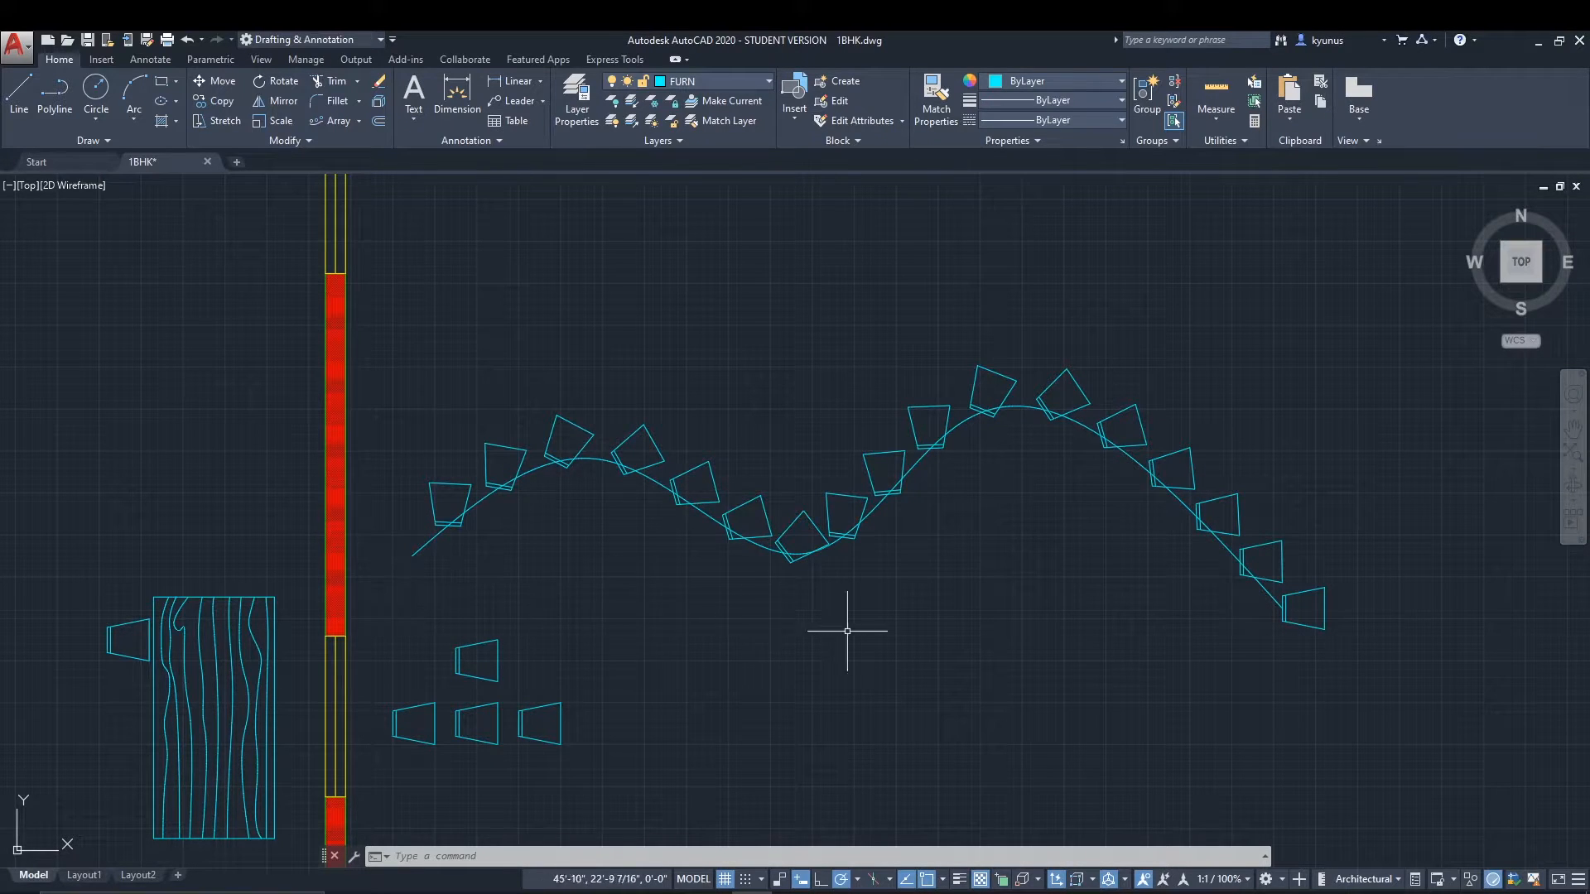
{"action": "scroll", "coordinate": [813, 624], "scroll_direction": "down", "scroll_amount": 3}
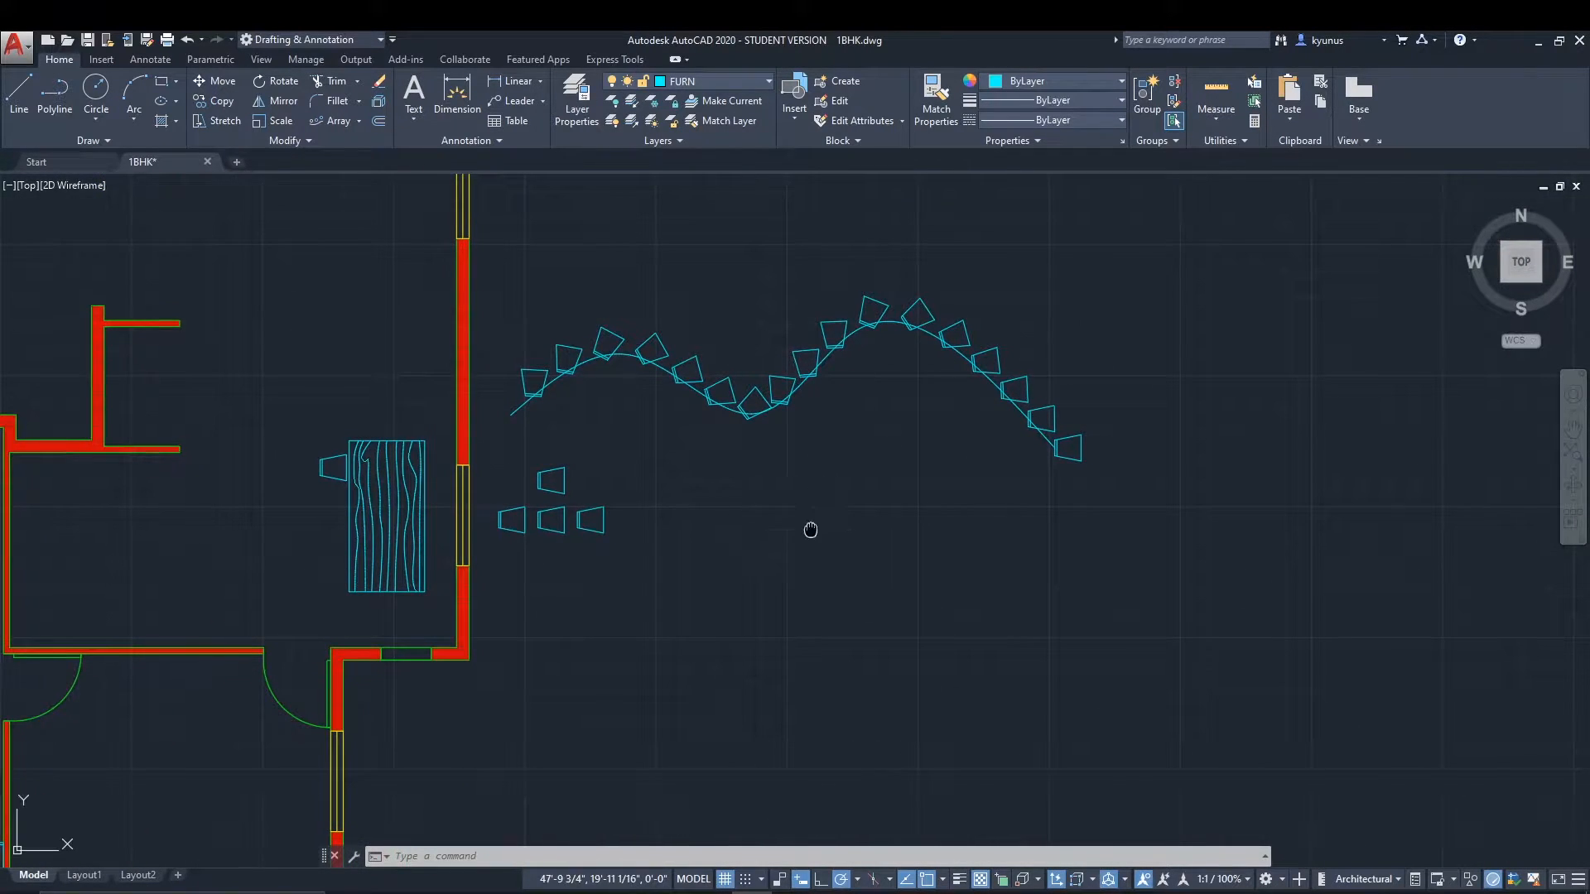
{"action": "middle_click_drag", "start_coordinate": [811, 530], "coordinate": [748, 545]}
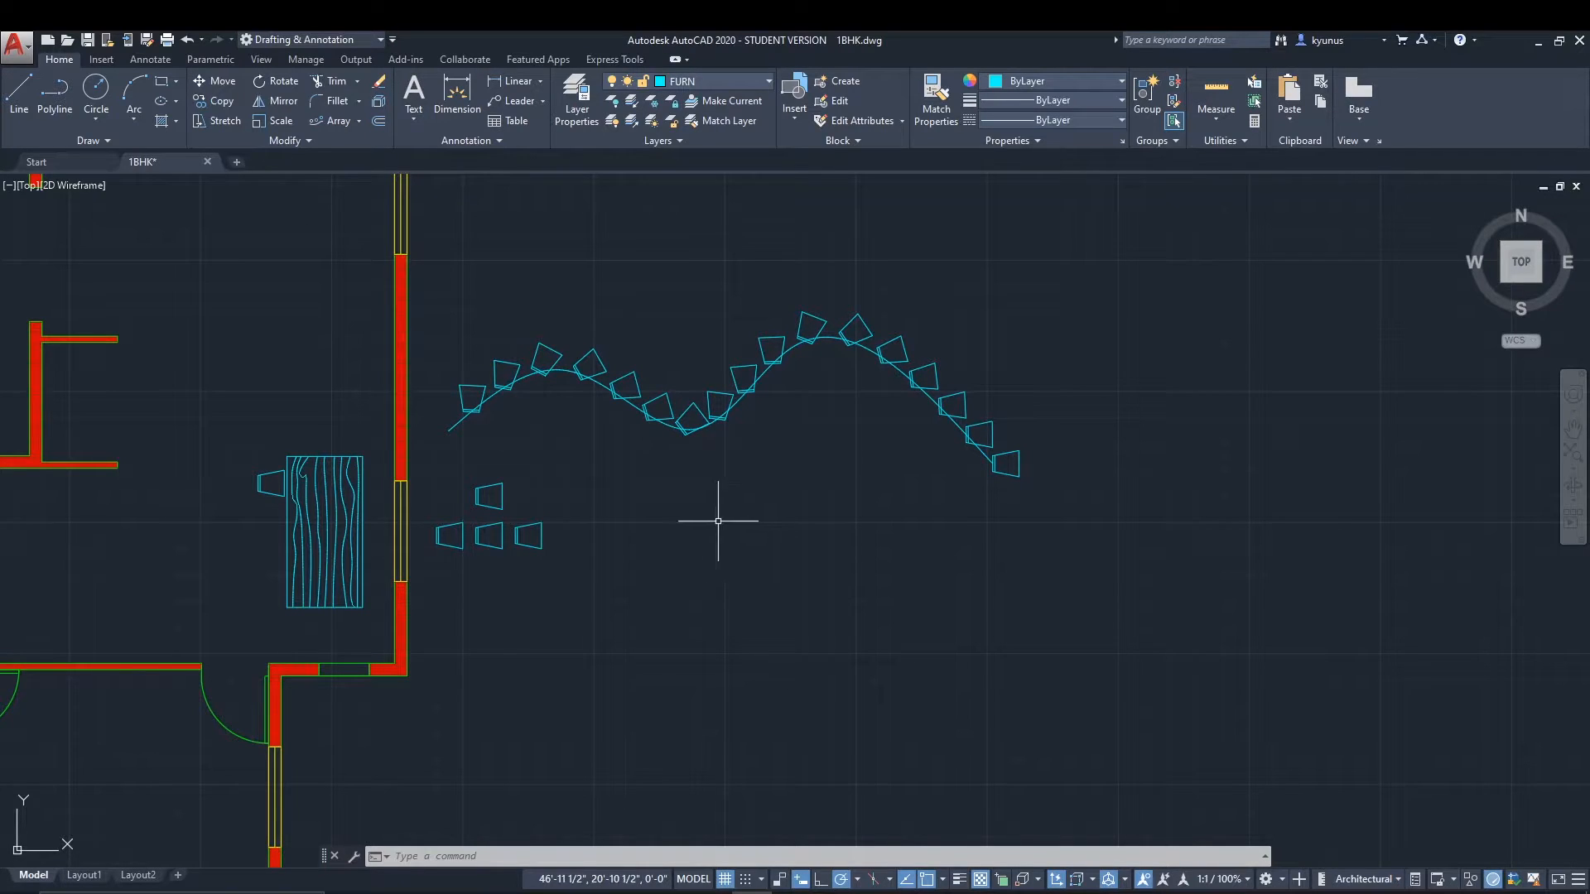
{"action": "left_click", "coordinate": [360, 121]}
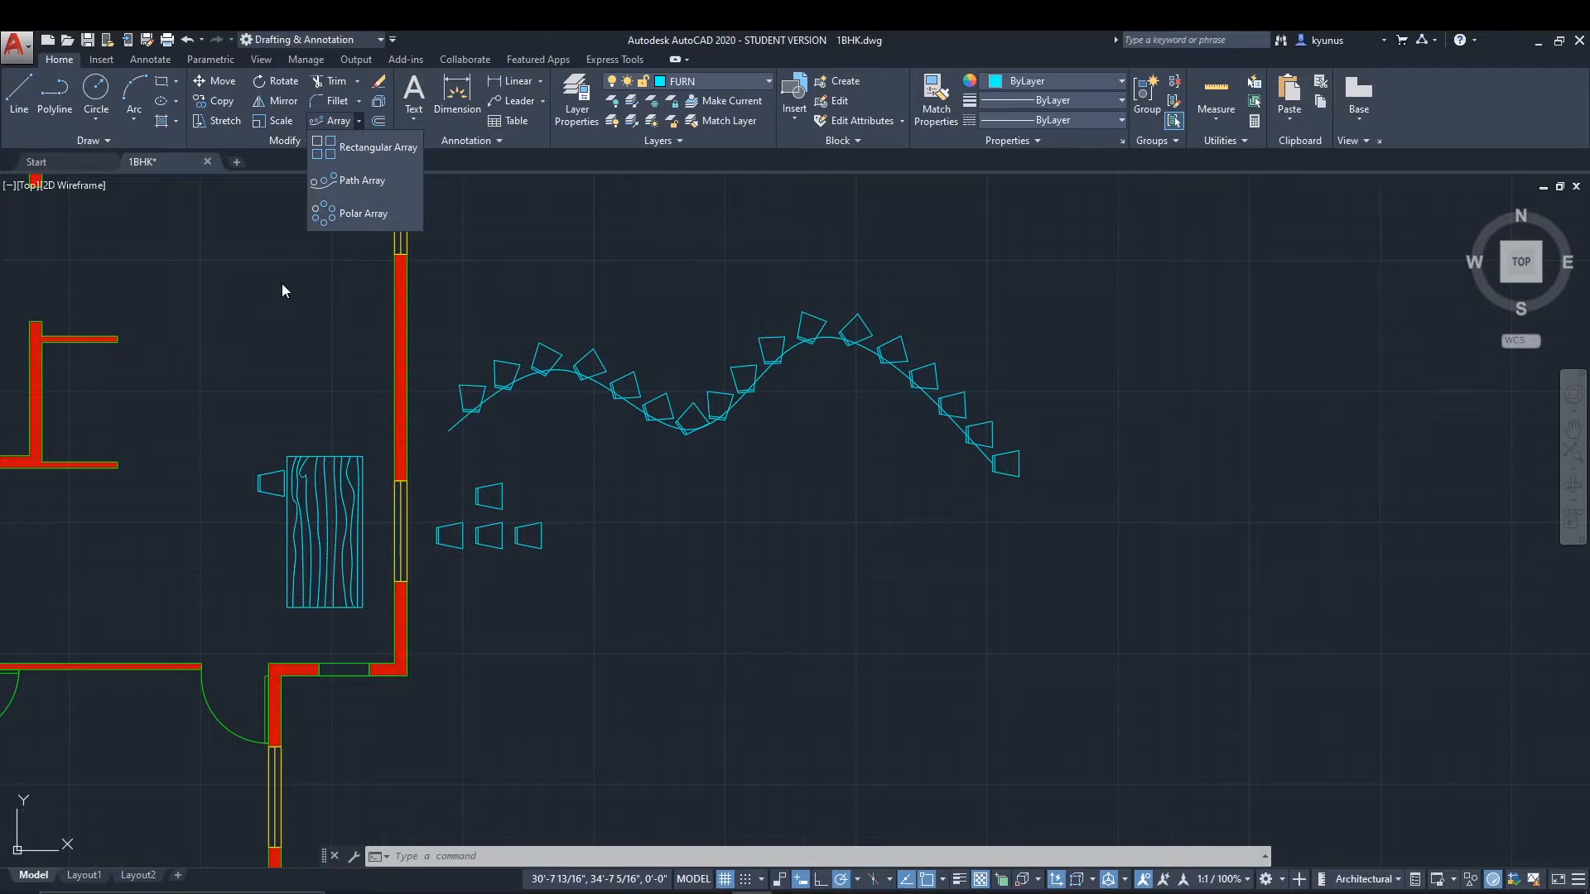
{"action": "left_click", "coordinate": [229, 334]}
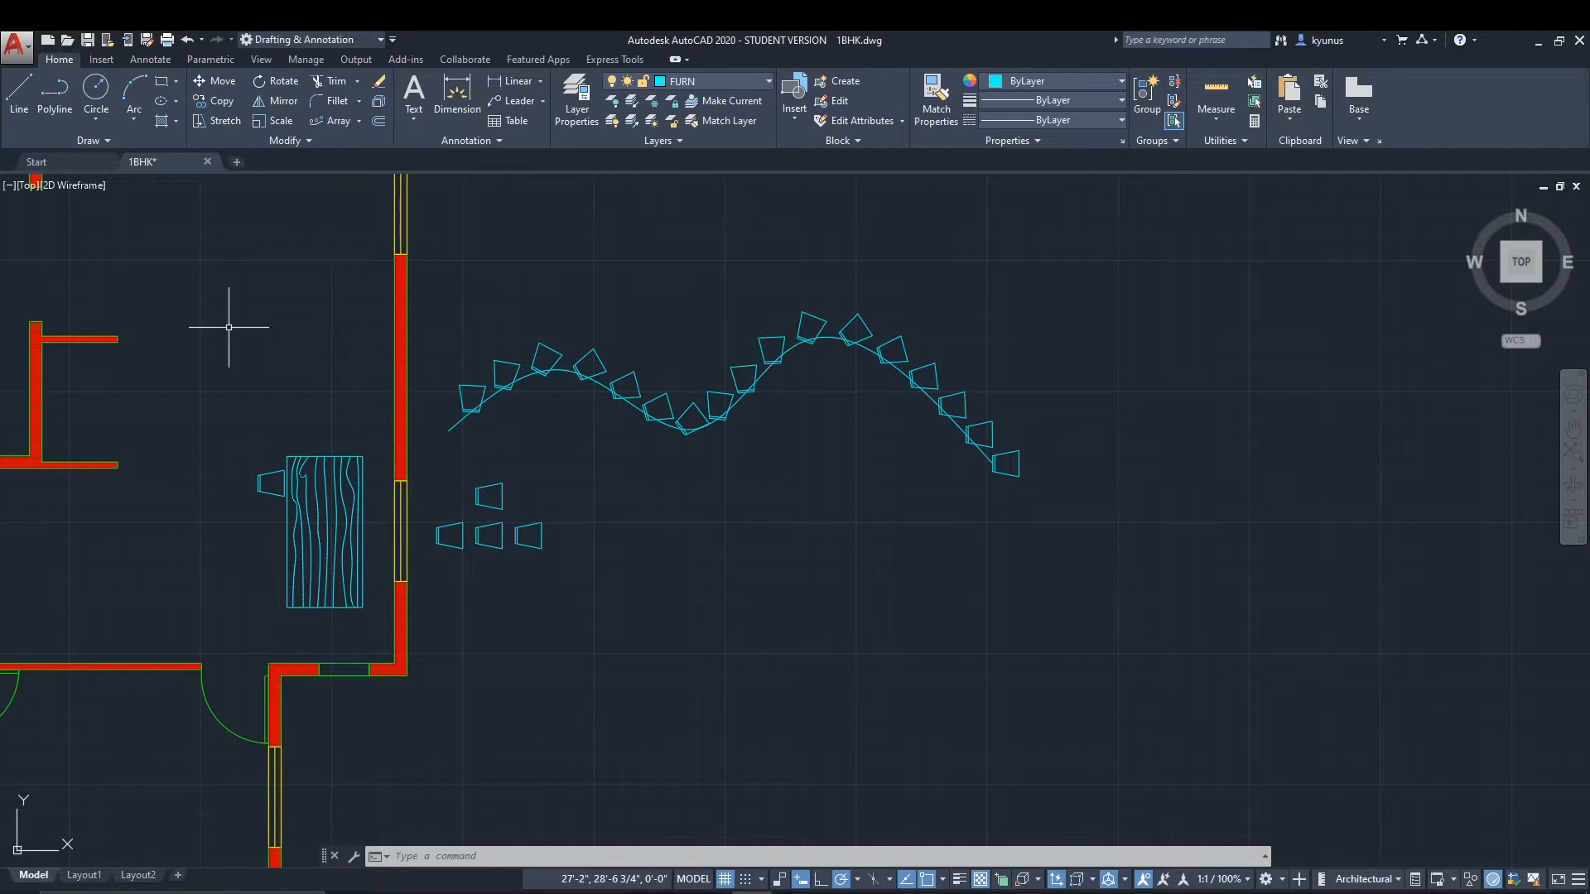
Draw a vertical line and a horizontal line crossing it in the empty area below the chairs arrayed along the spline.
{"action": "left_click", "coordinate": [16, 107]}
{"action": "left_click", "coordinate": [812, 485]}
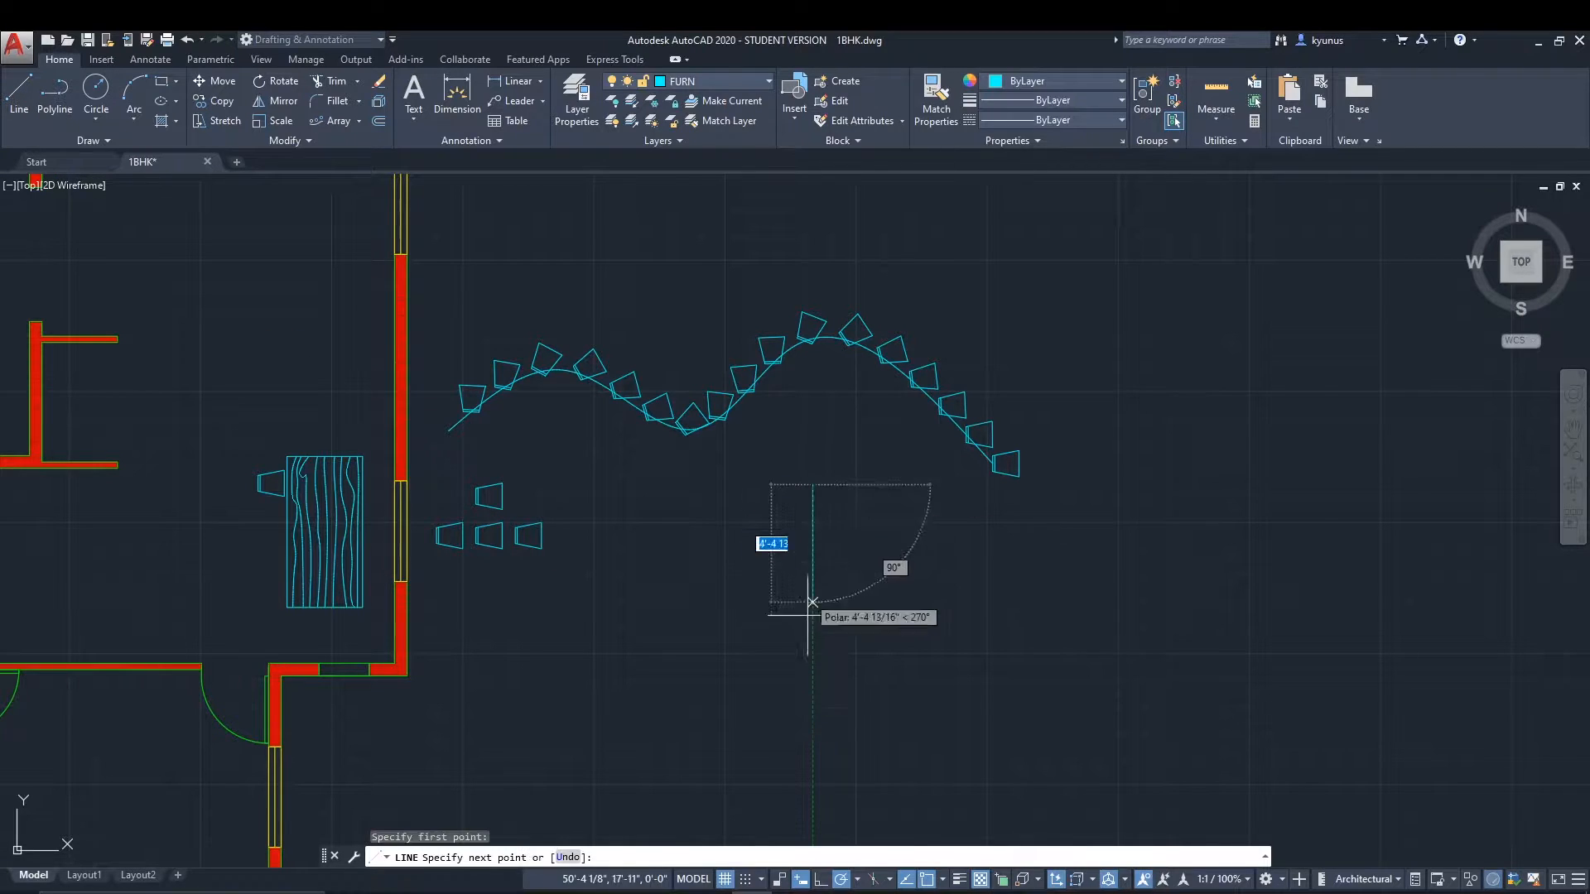
{"action": "left_click", "coordinate": [813, 755]}
{"action": "key", "text": "Escape"}
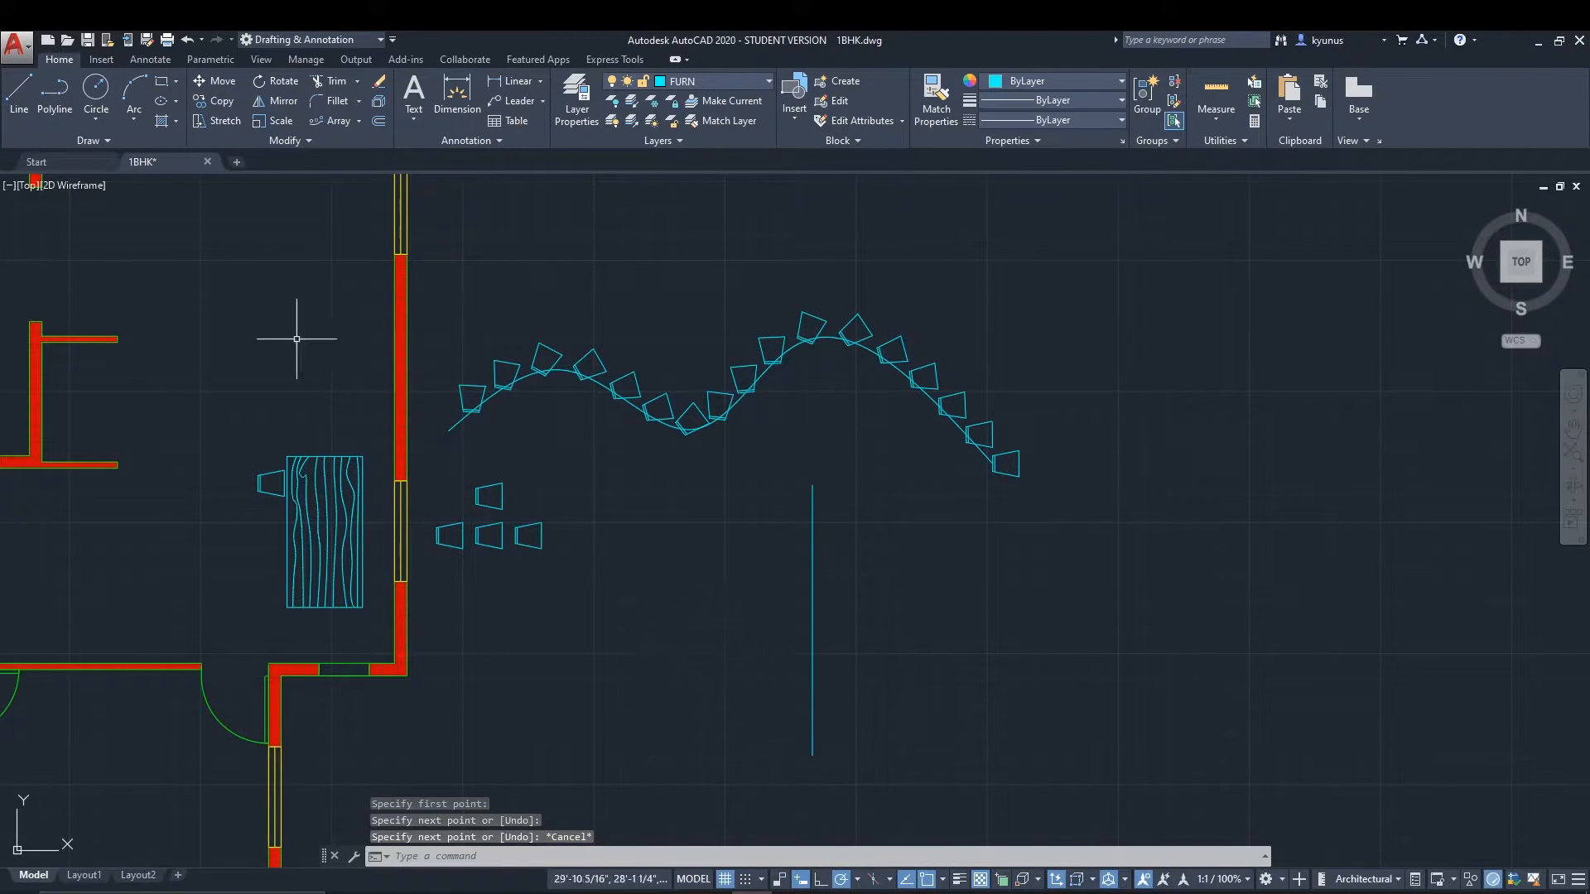
{"action": "left_click", "coordinate": [15, 91]}
{"action": "left_click", "coordinate": [639, 617]}
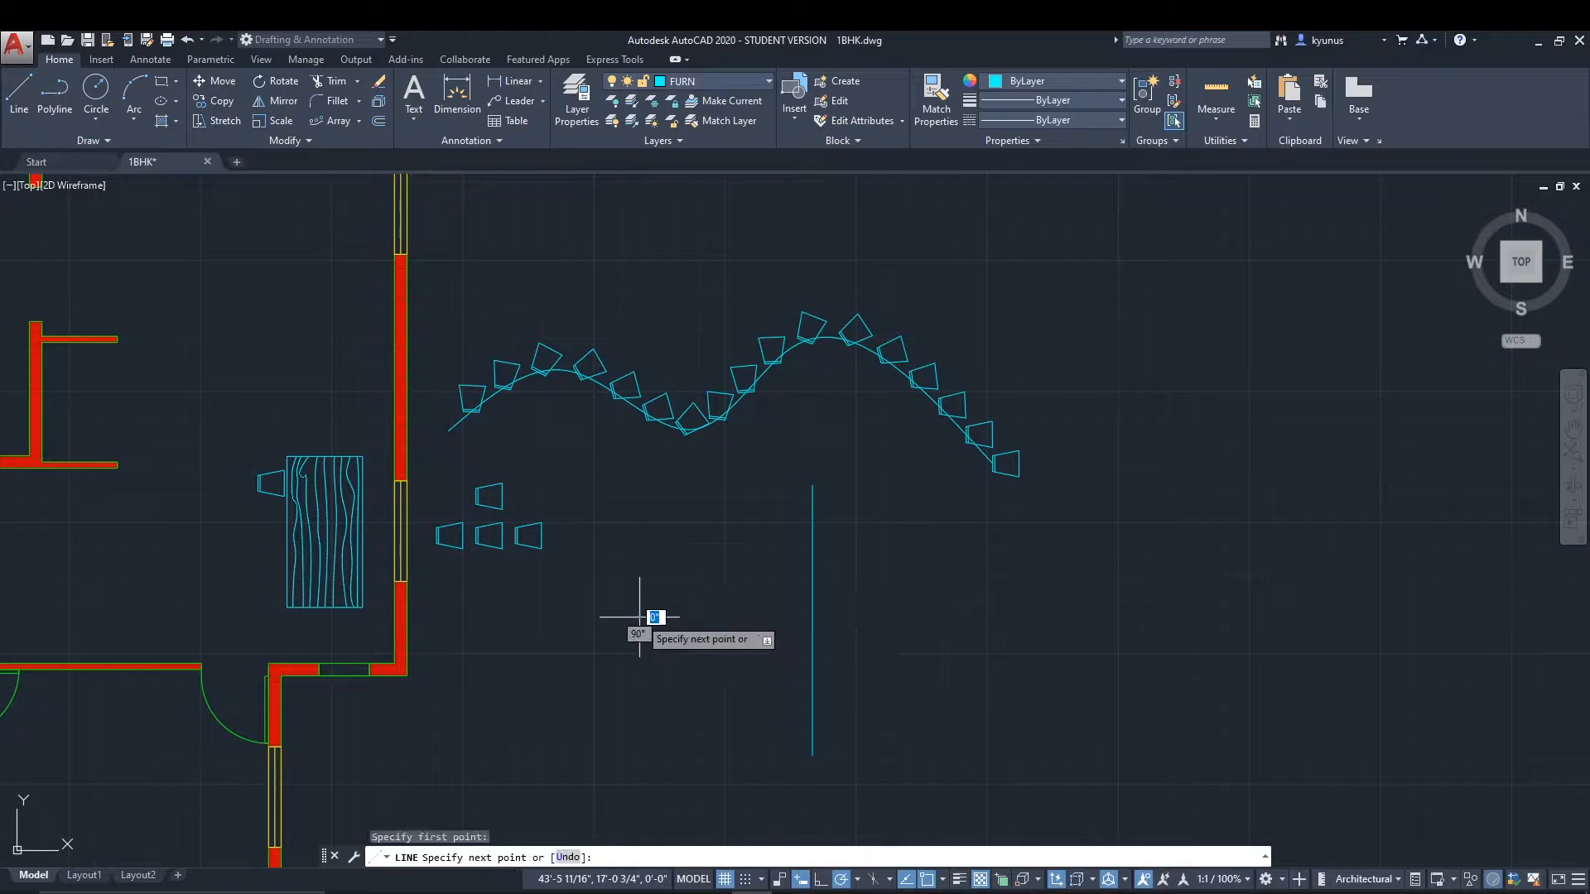
{"action": "left_click", "coordinate": [1003, 617]}
{"action": "key", "text": "Escape"}
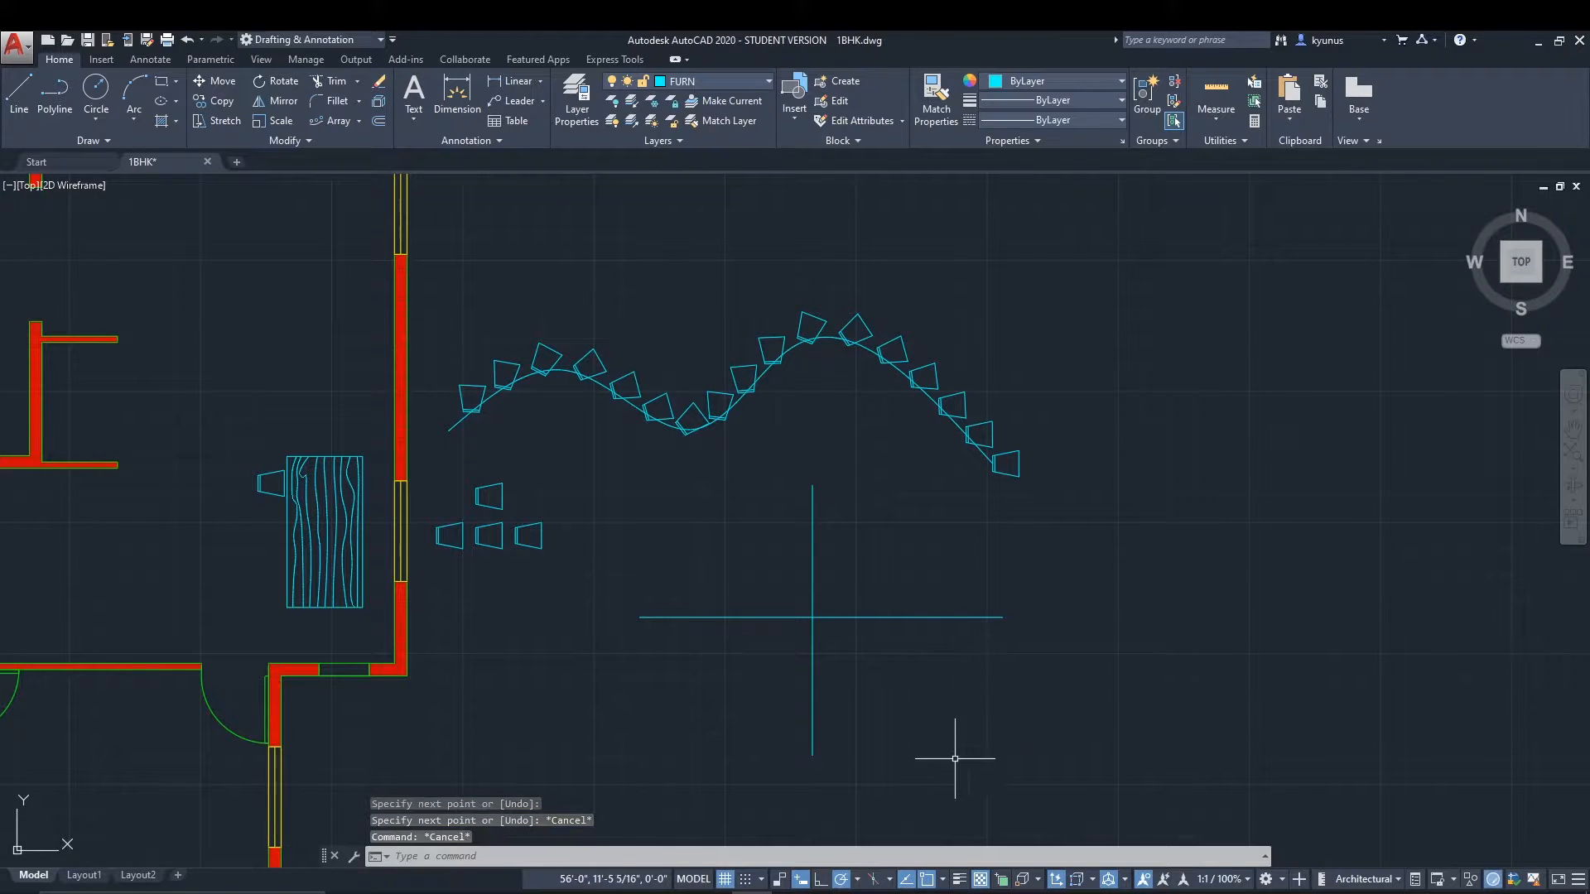
{"action": "left_click", "coordinate": [530, 702]}
{"action": "key", "text": "Escape"}
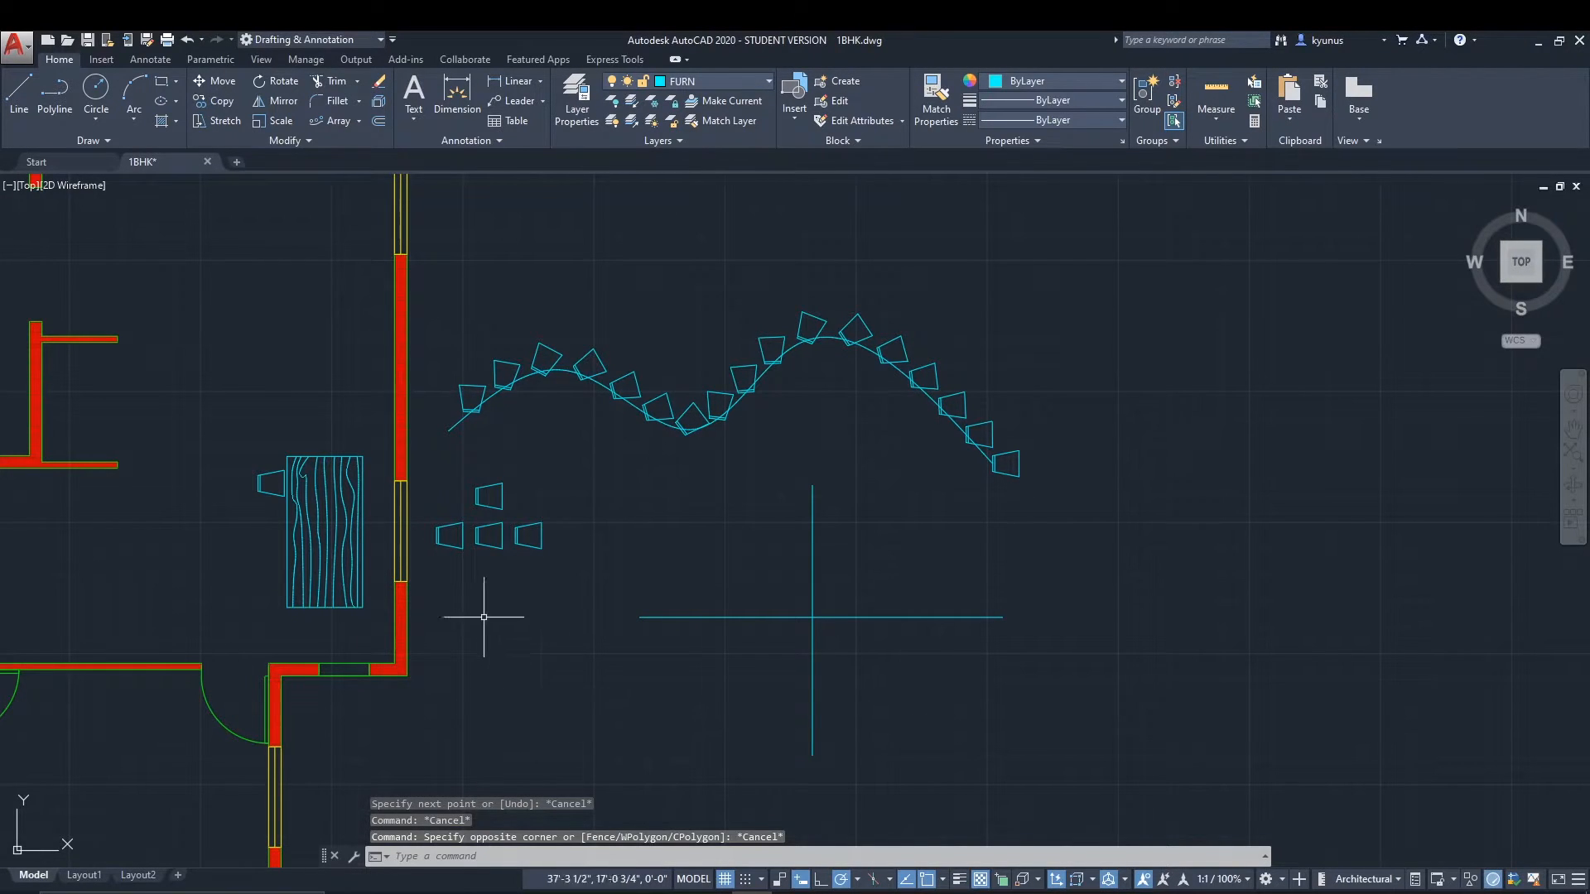
Create a polar array of the upper loose chair around the intersection of the two crossing lines.
{"action": "left_click", "coordinate": [360, 122]}
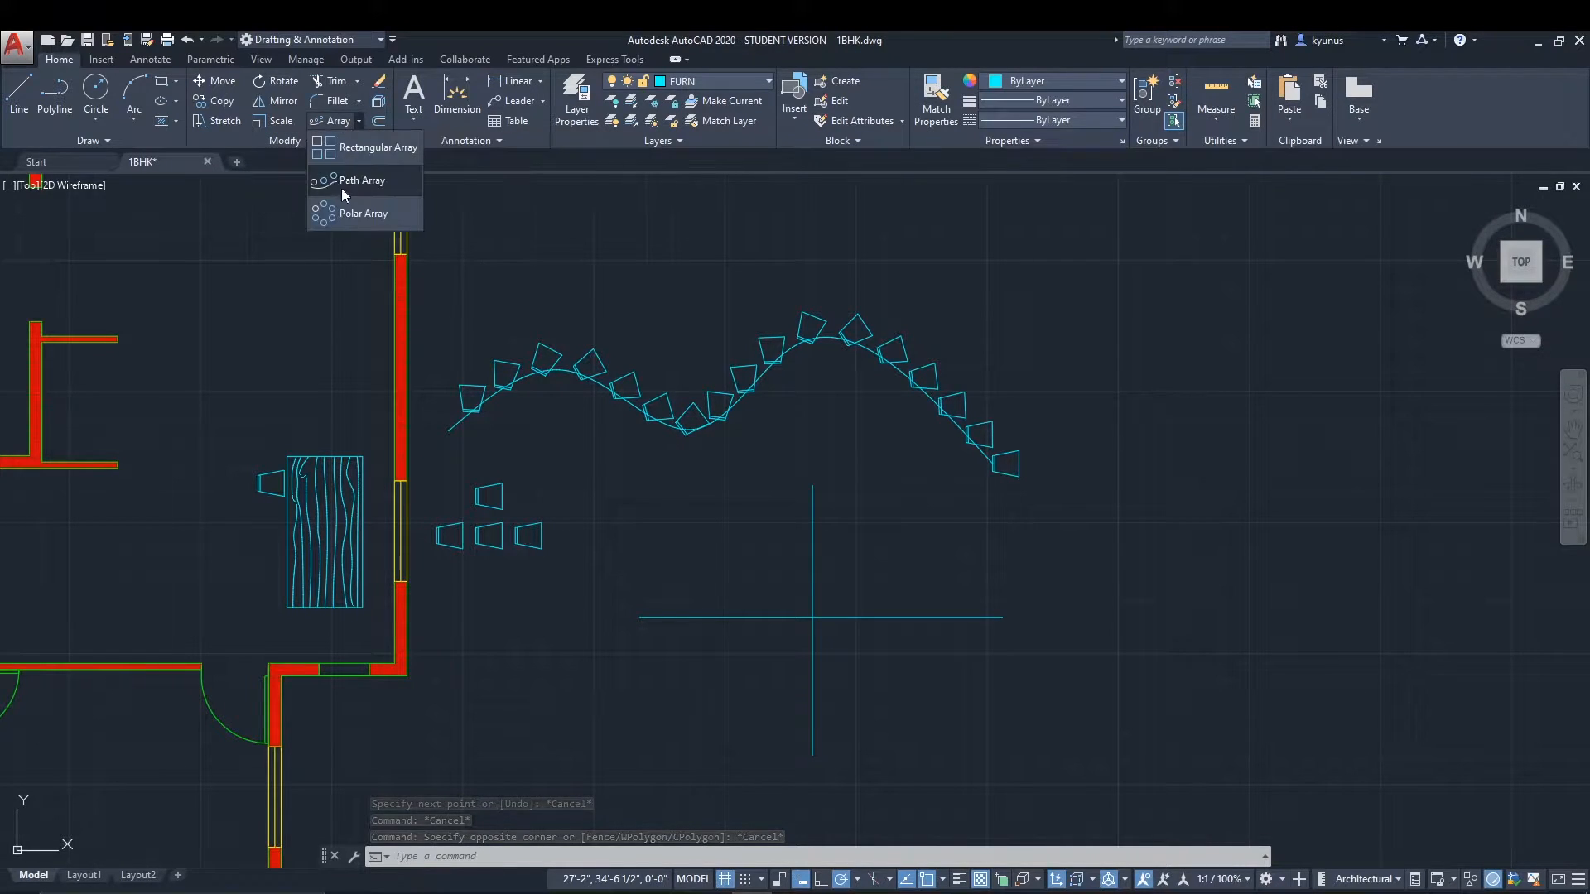
{"action": "left_click", "coordinate": [350, 213]}
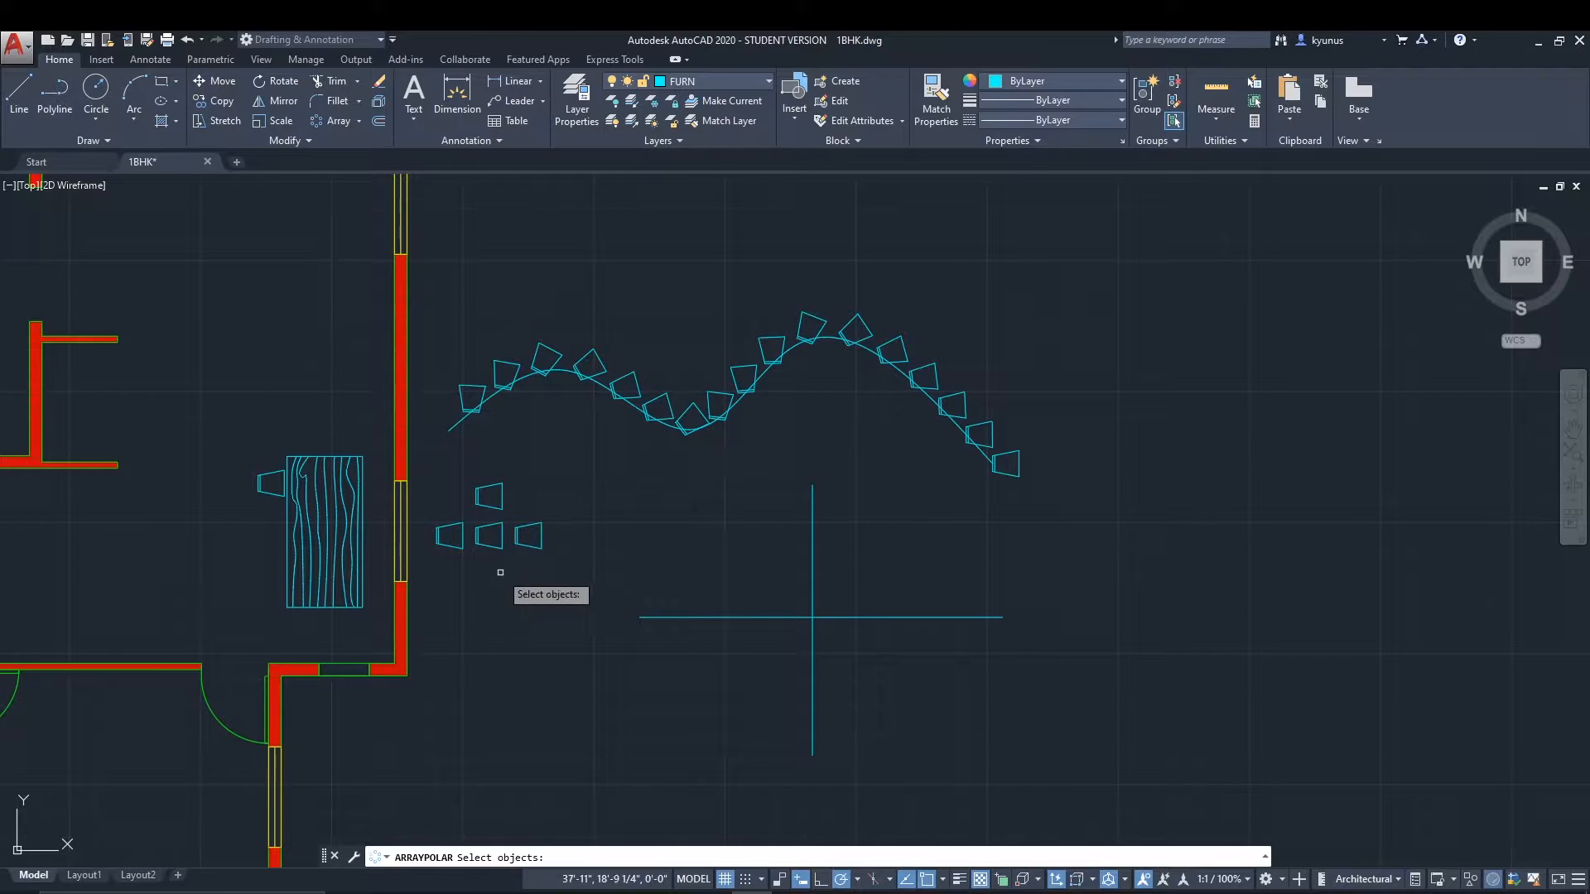
{"action": "left_click", "coordinate": [477, 499]}
{"action": "left_click", "coordinate": [477, 498]}
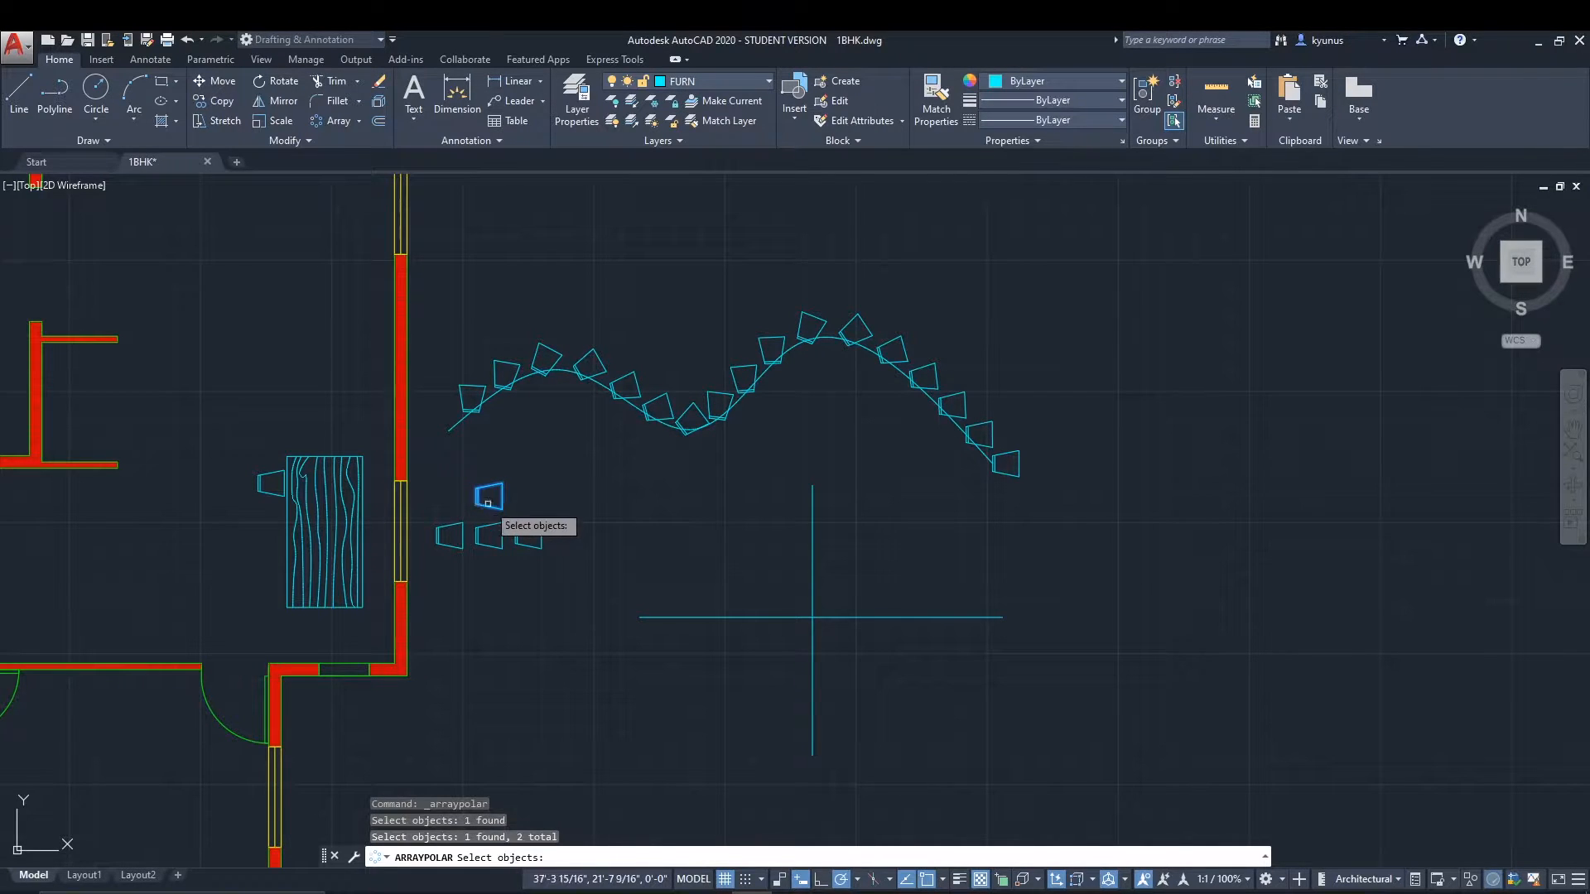
{"action": "key", "text": "Return"}
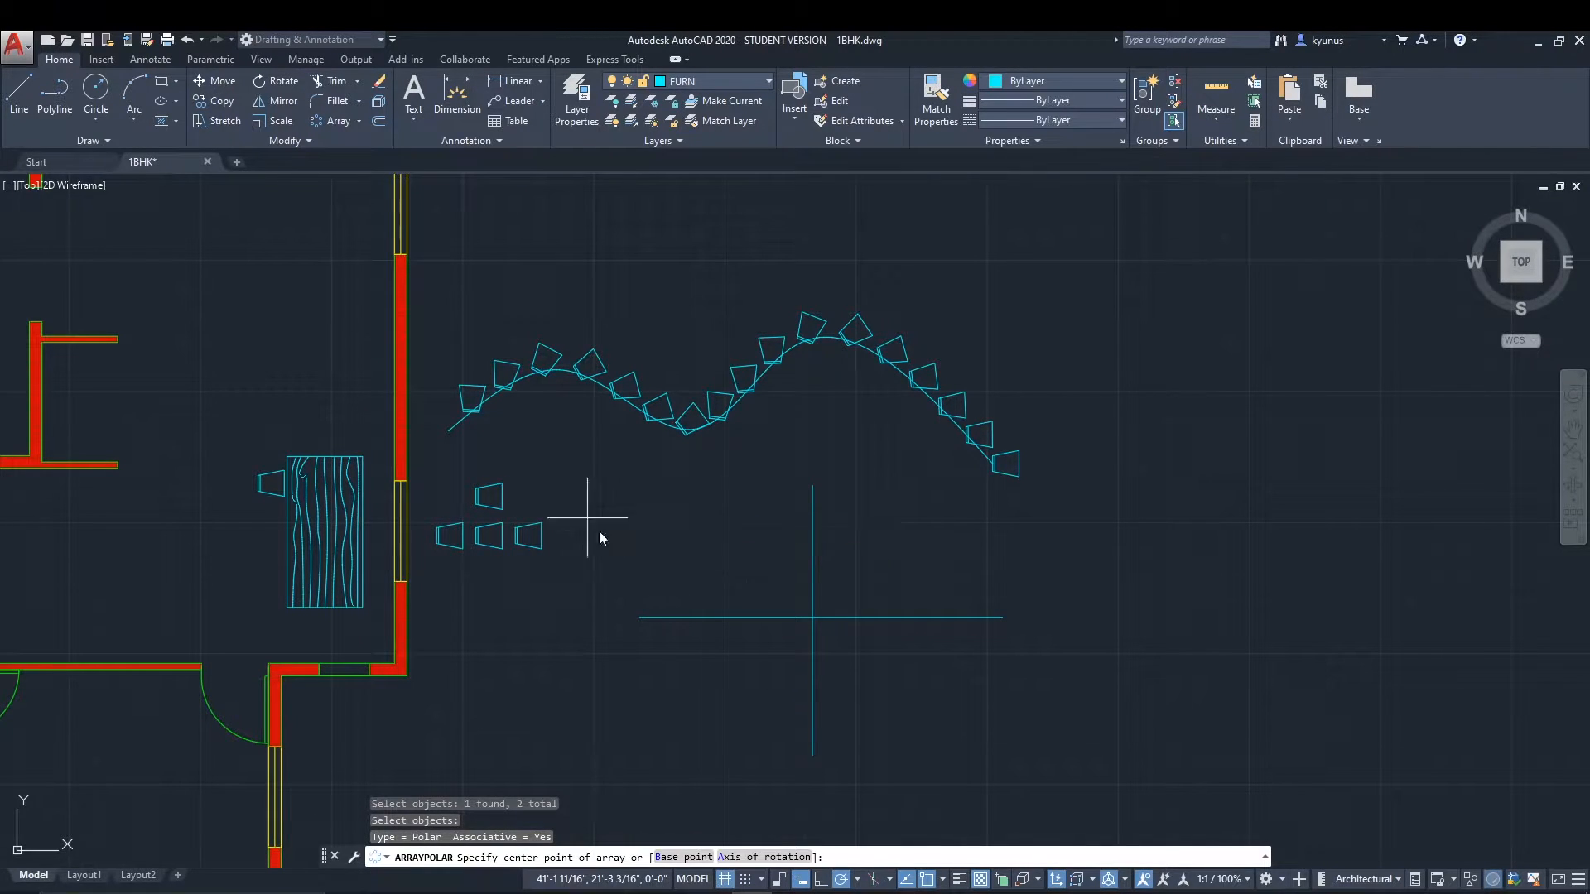
{"action": "left_click", "coordinate": [813, 617]}
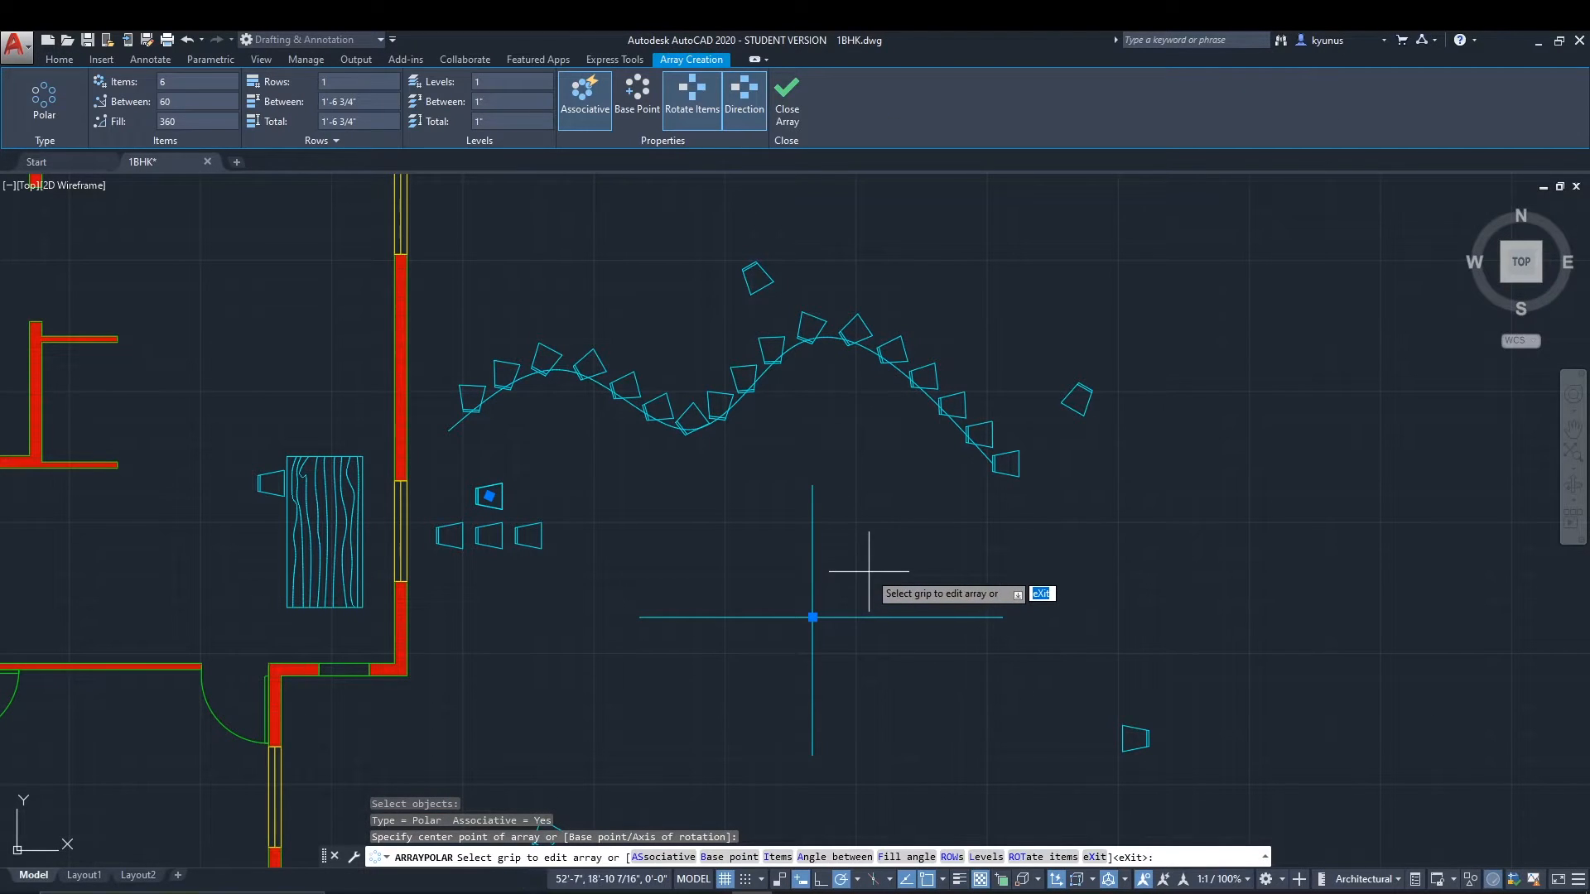
{"action": "scroll", "coordinate": [869, 572], "scroll_direction": "down", "scroll_amount": 2}
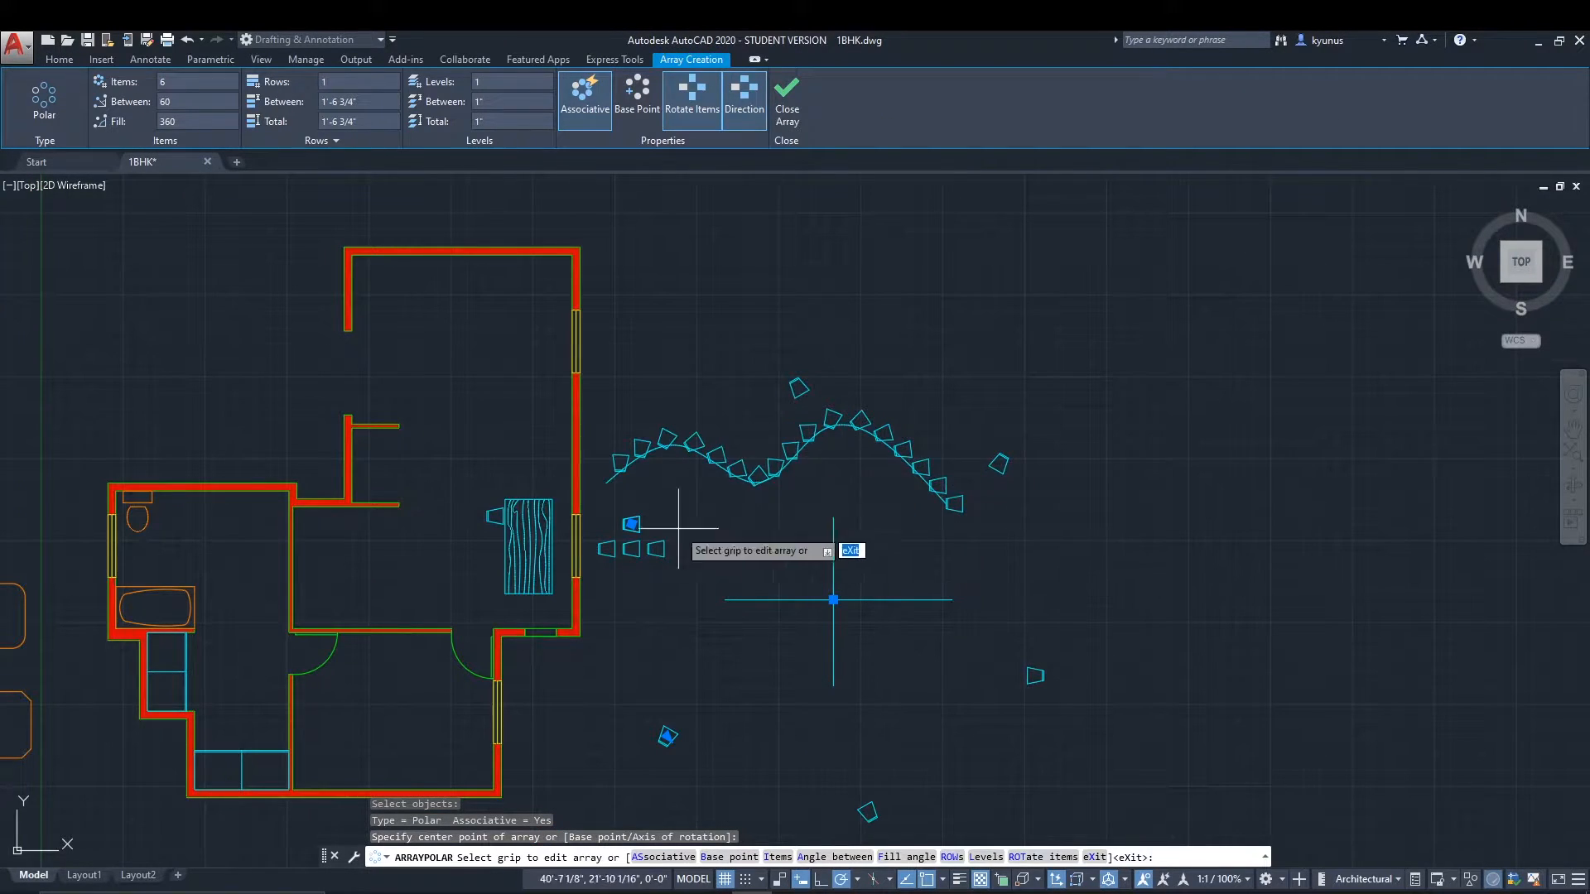
Try the polar array with Rotate Items off, restore the rotation and set the number of items to 15.
{"action": "left_click", "coordinate": [700, 109]}
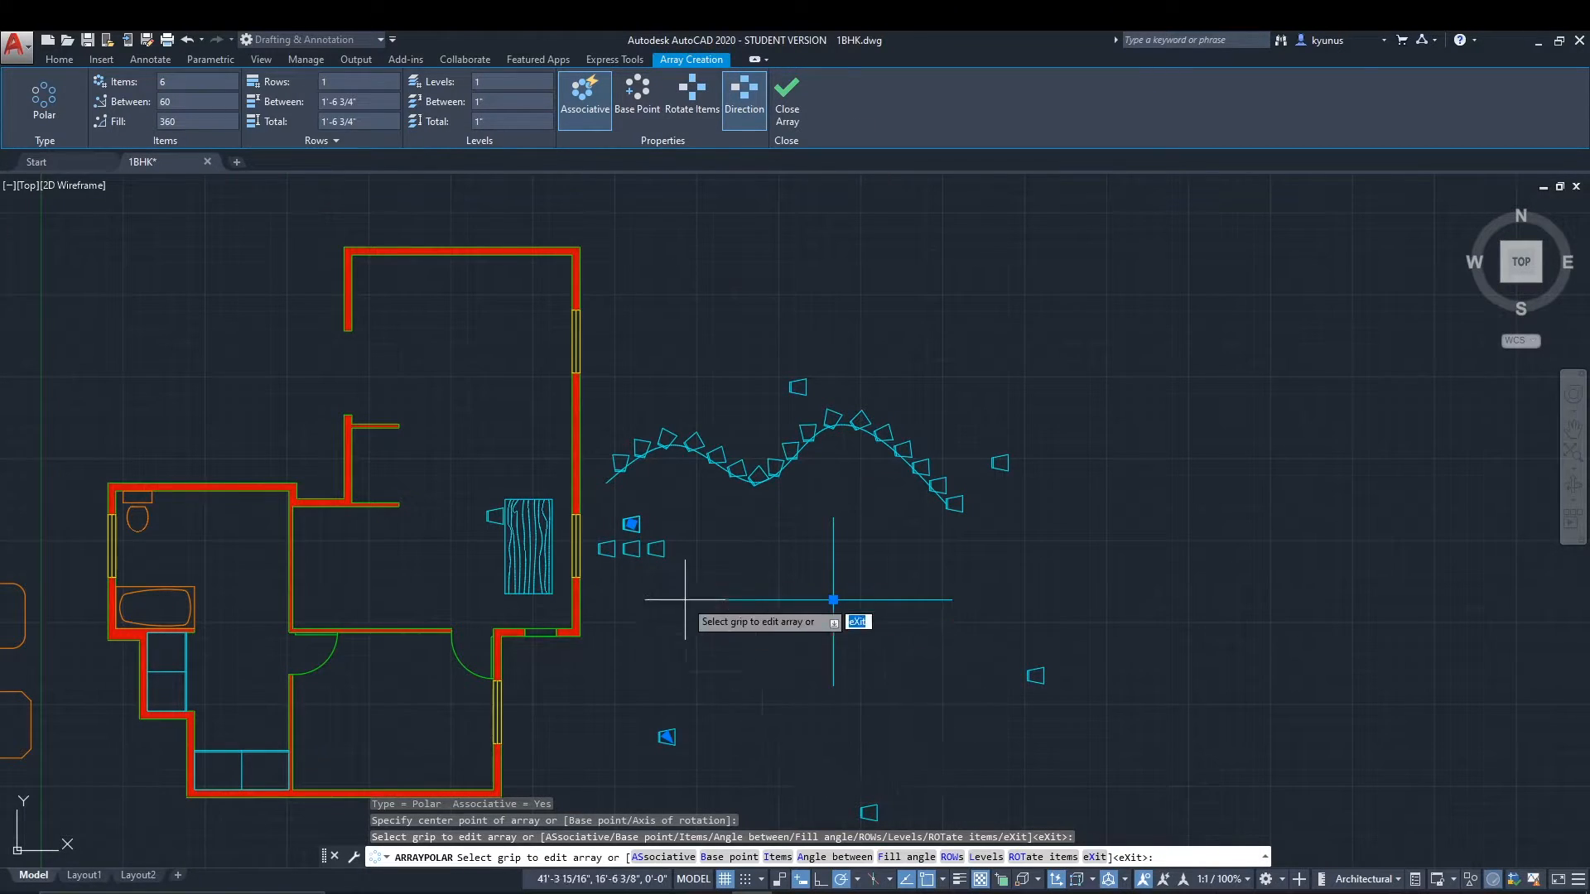
{"action": "left_click", "coordinate": [695, 96]}
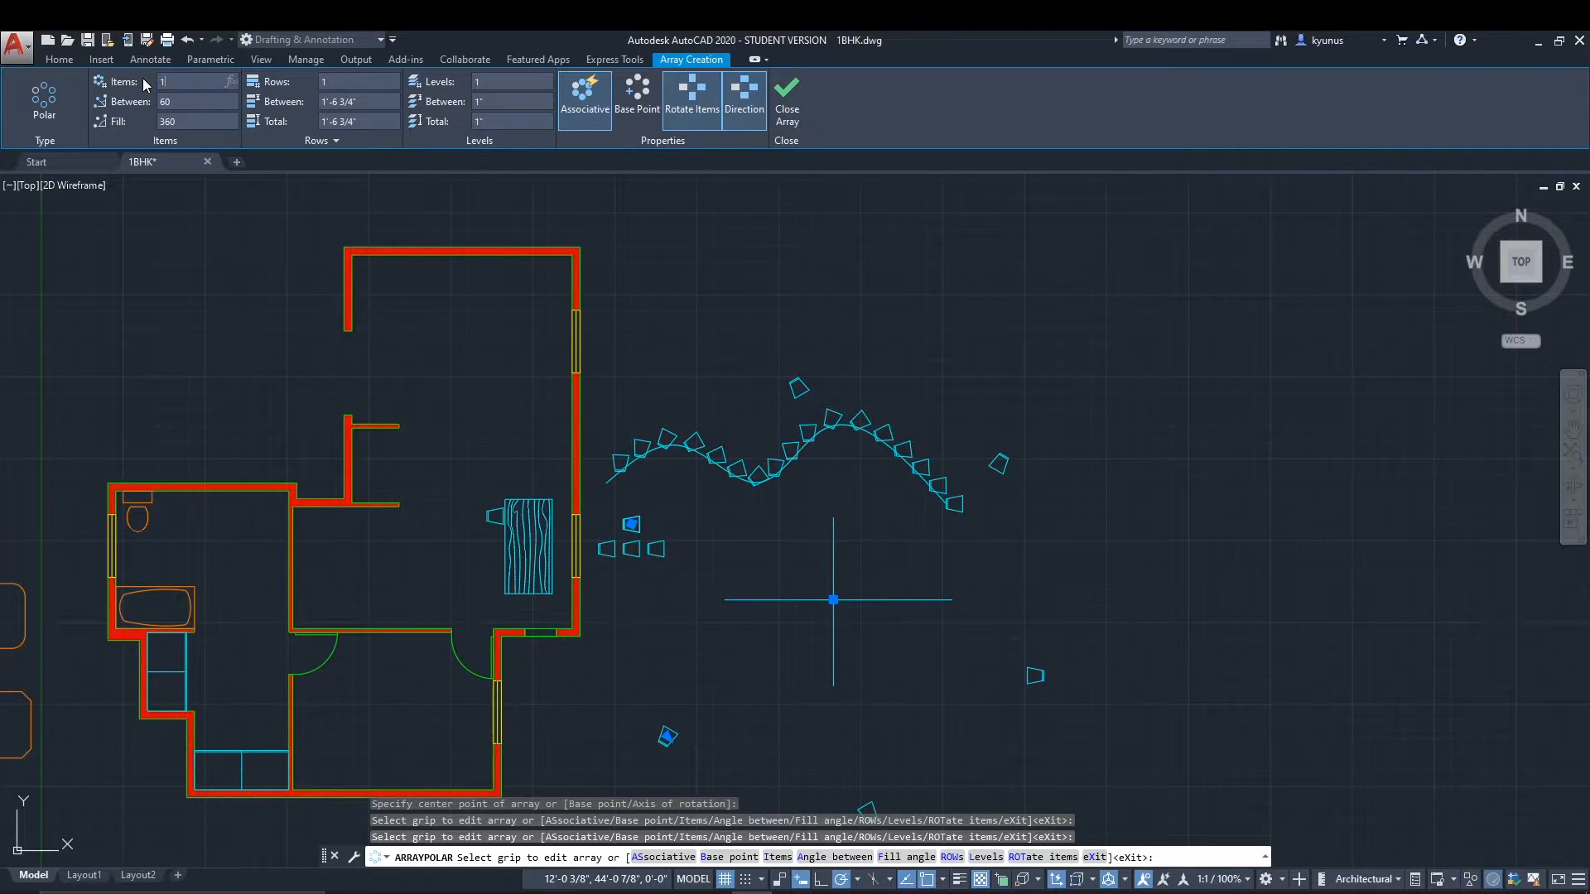
{"action": "left_click", "coordinate": [947, 130]}
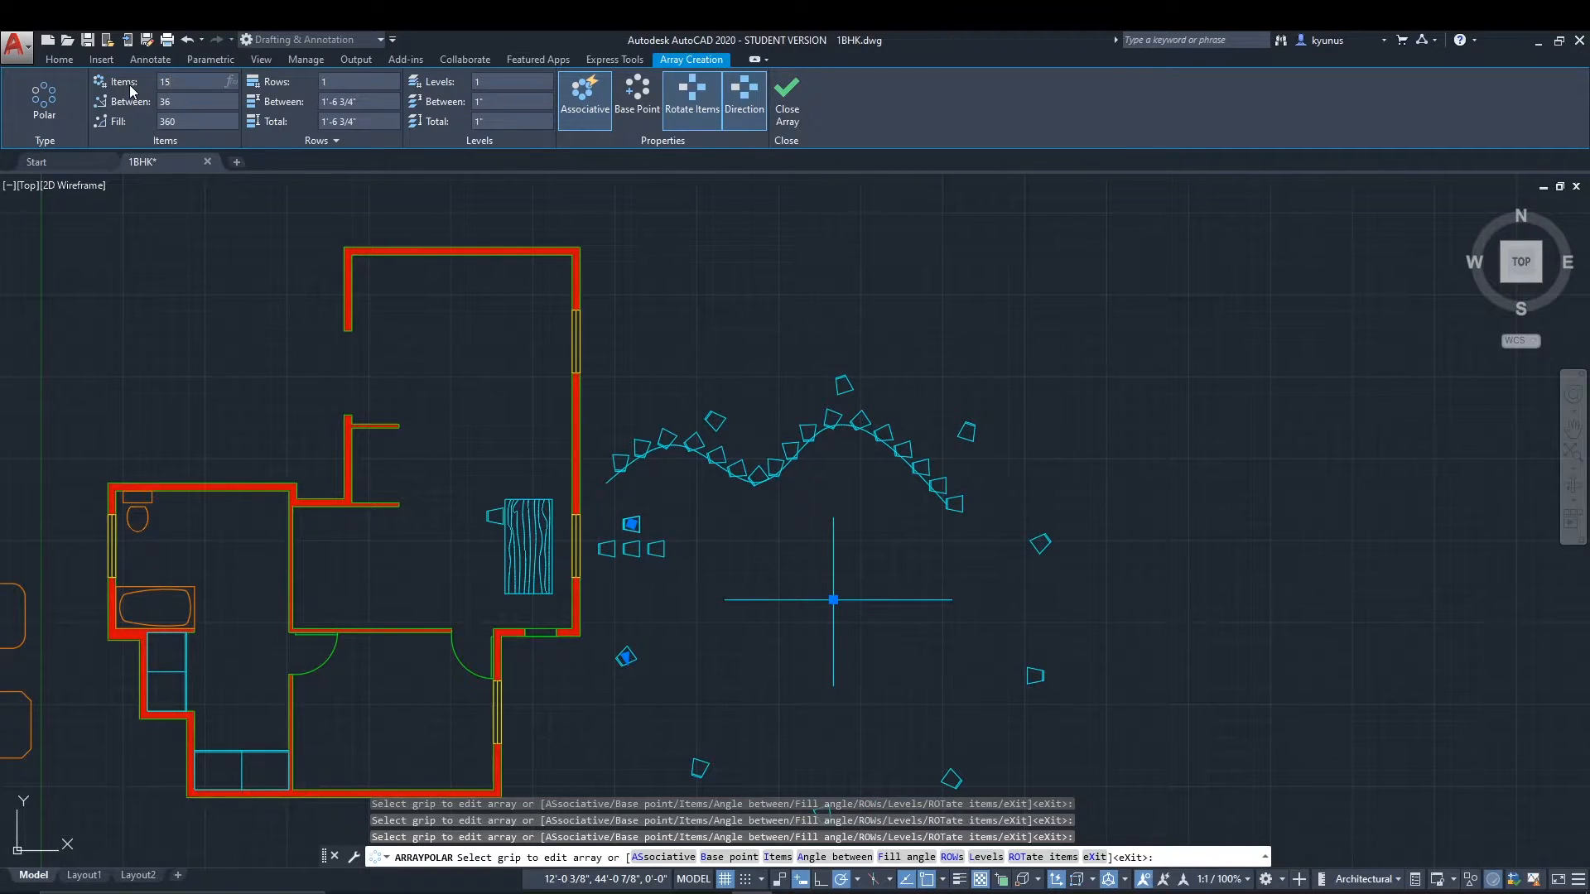
{"action": "scroll", "coordinate": [1171, 624], "scroll_direction": "down", "scroll_amount": 4}
{"action": "scroll", "coordinate": [1157, 625], "scroll_direction": "up", "scroll_amount": 2}
{"action": "scroll", "coordinate": [1136, 488], "scroll_direction": "up", "scroll_amount": 2}
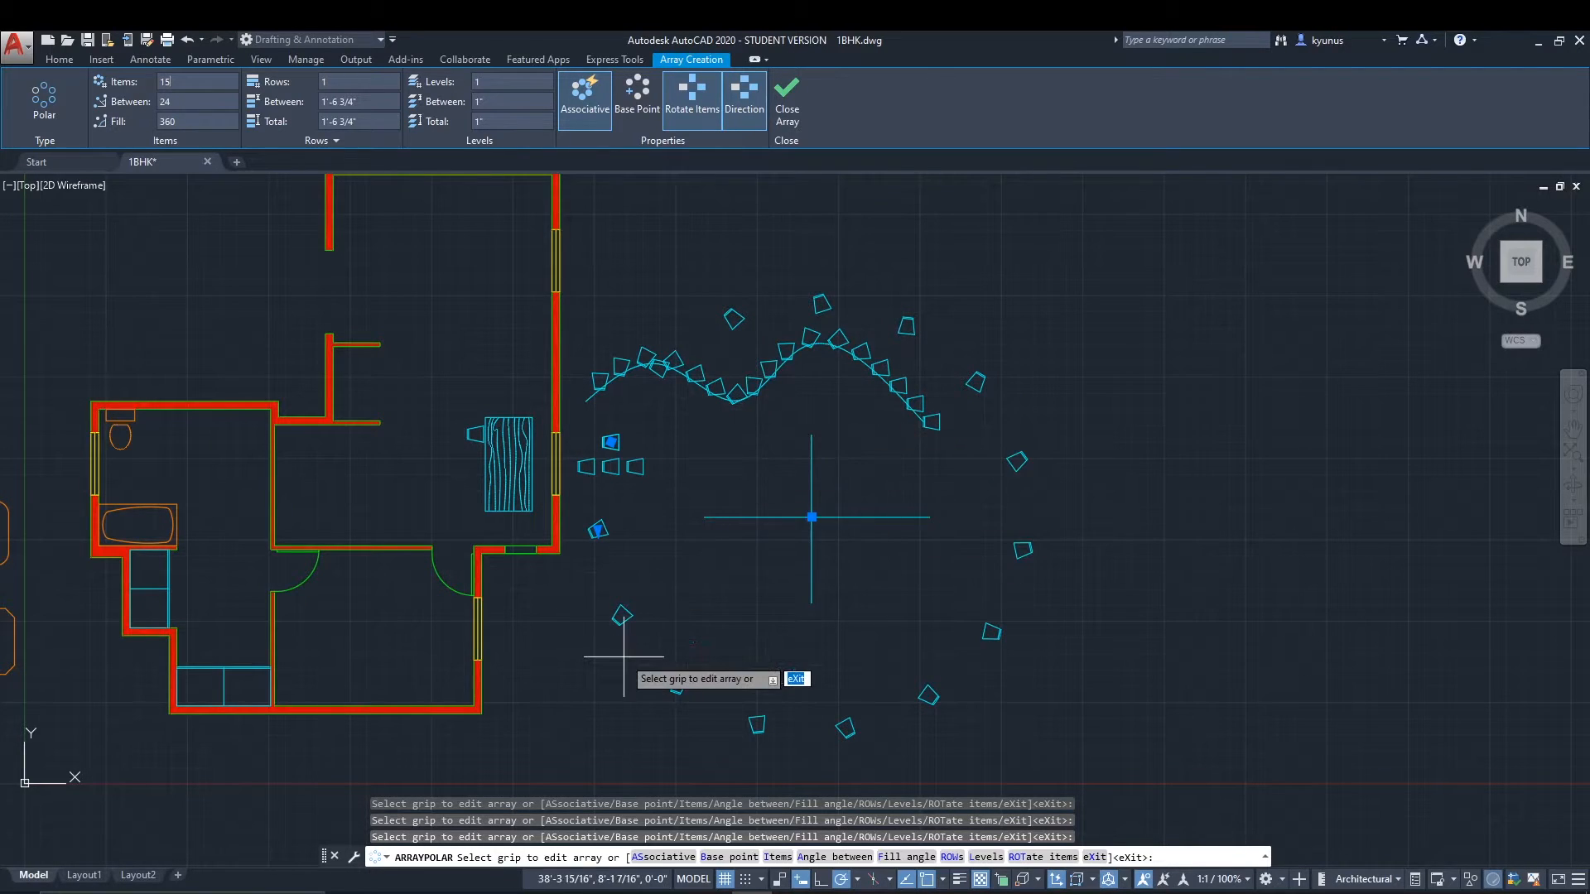
{"action": "key", "text": "Escape"}
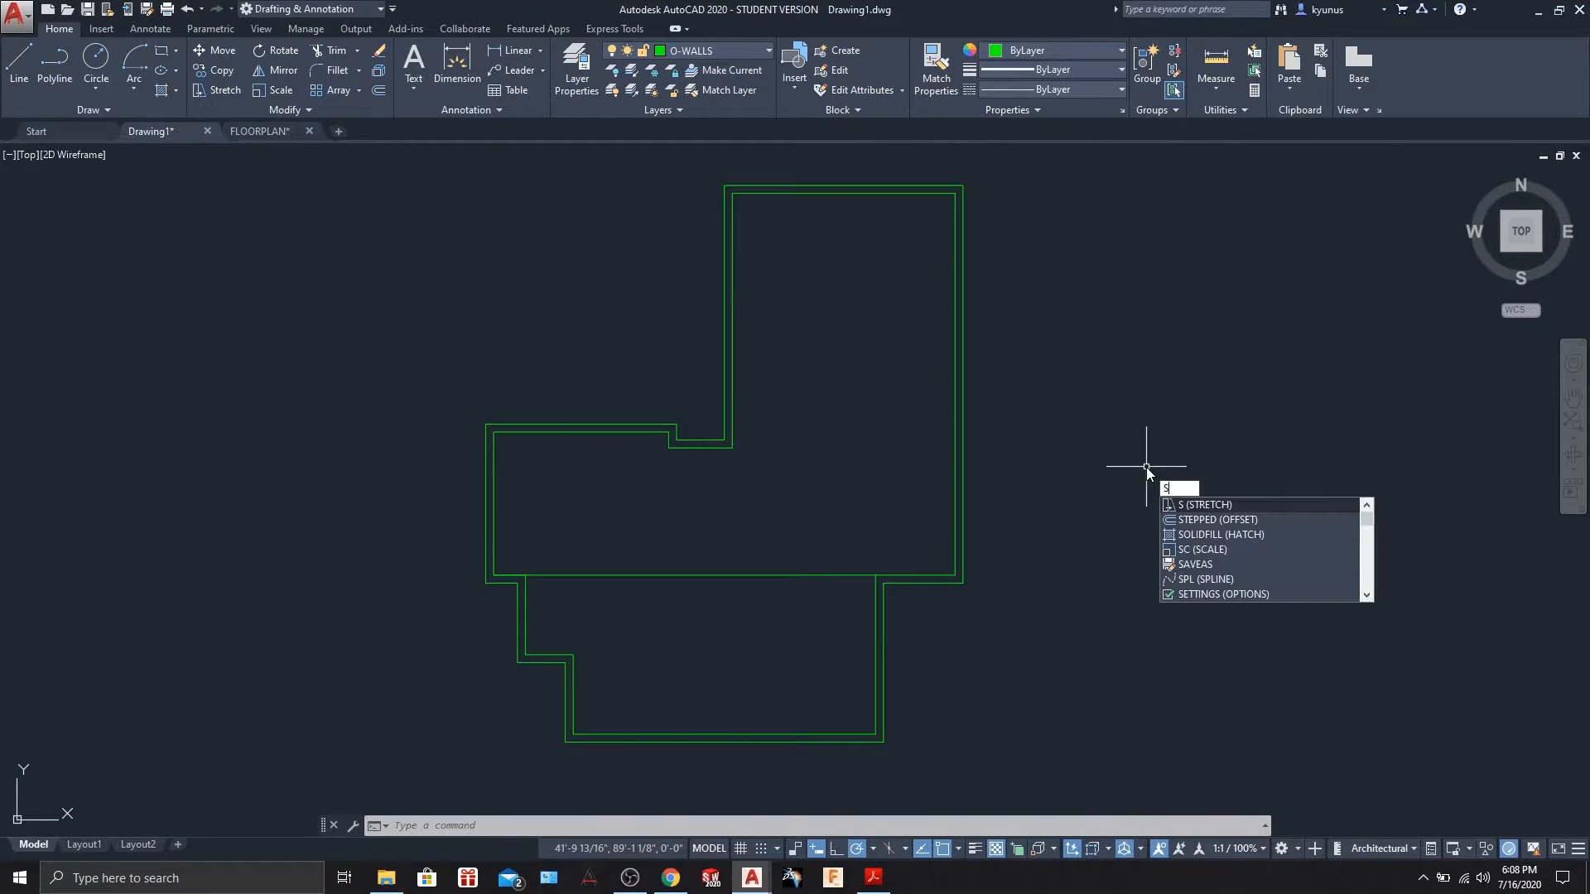
{"action": "key", "text": "Escape"}
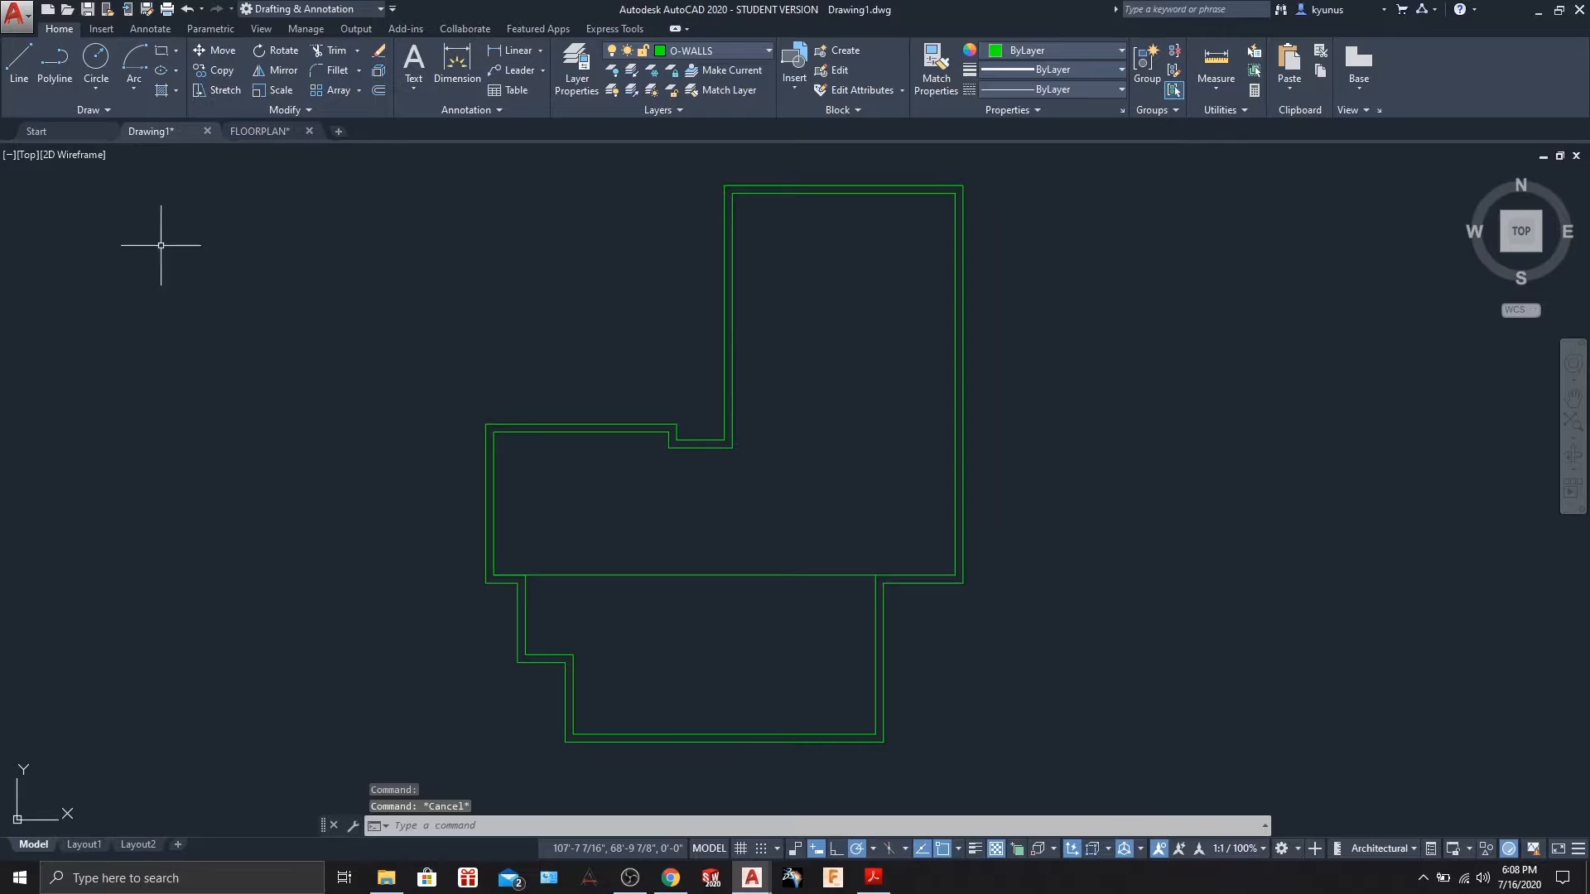
{"action": "left_click", "coordinate": [285, 110]}
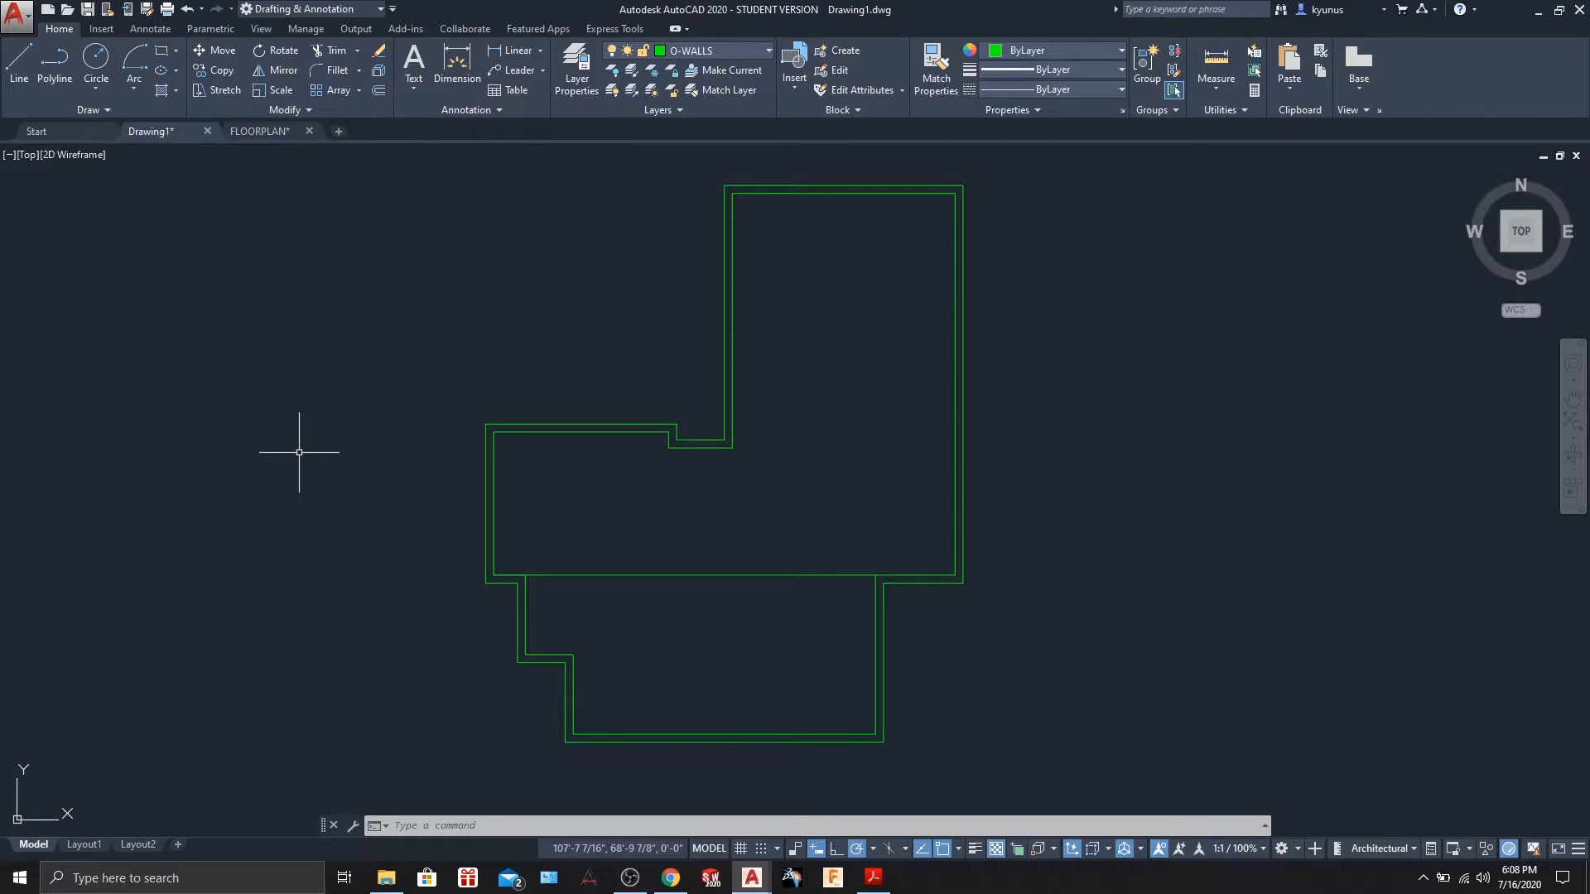
{"action": "key", "text": "Escape"}
{"action": "key", "text": "Escape"}
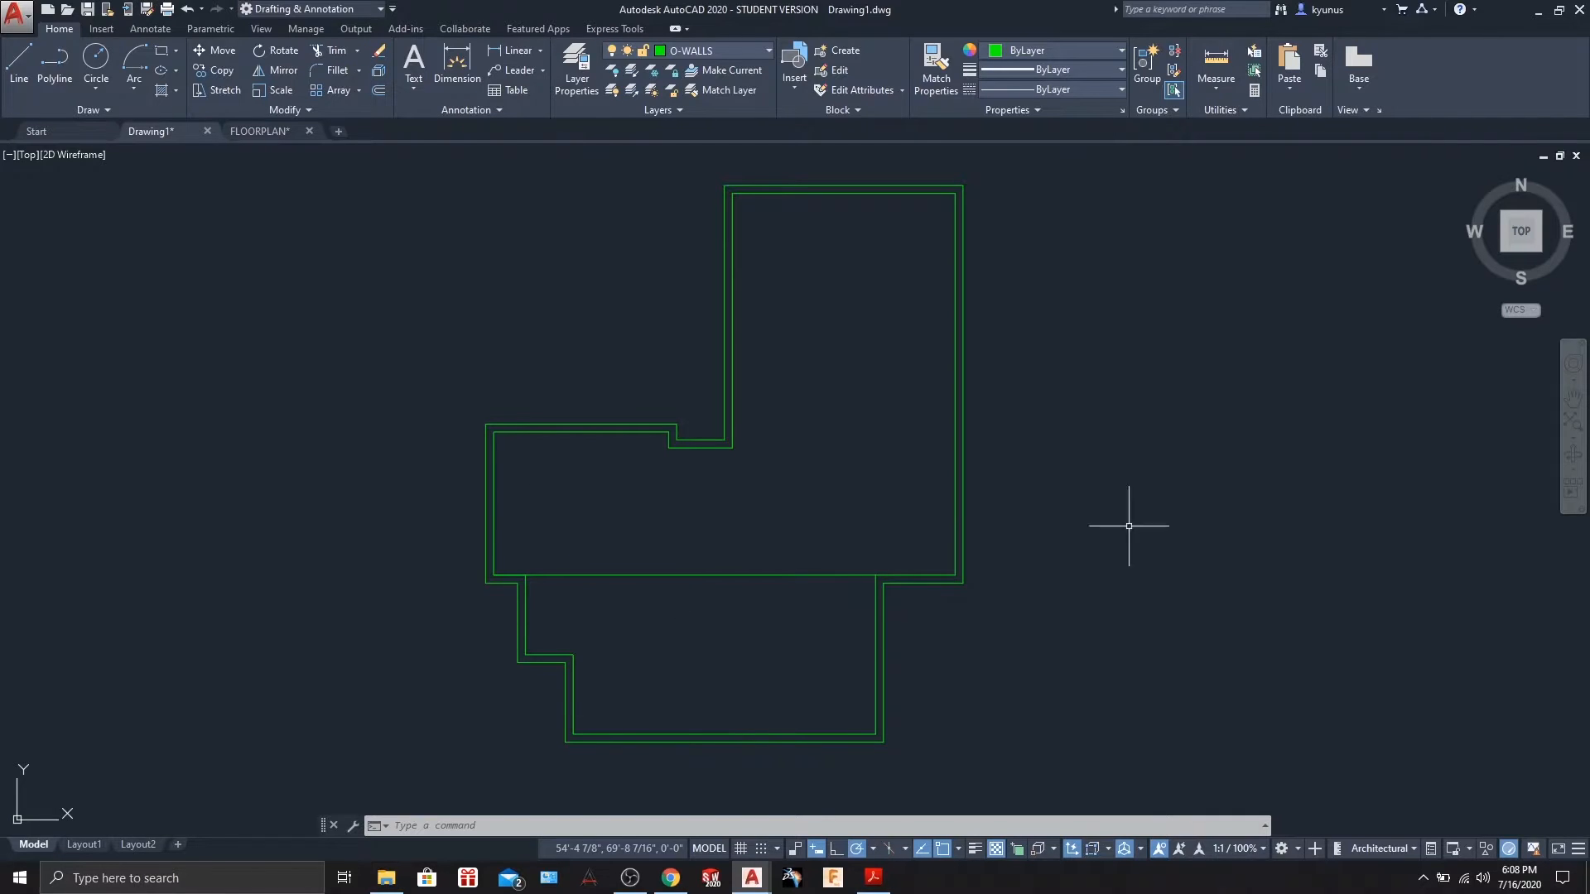
Offset the long horizontal line between the upper and lower rooms 3" upward.
{"action": "mouse_move", "coordinate": [555, 298]}
{"action": "middle_mouse_down"}
{"action": "mouse_move", "coordinate": [568, 309]}
{"action": "mouse_move", "coordinate": [572, 287]}
{"action": "middle_mouse_up"}
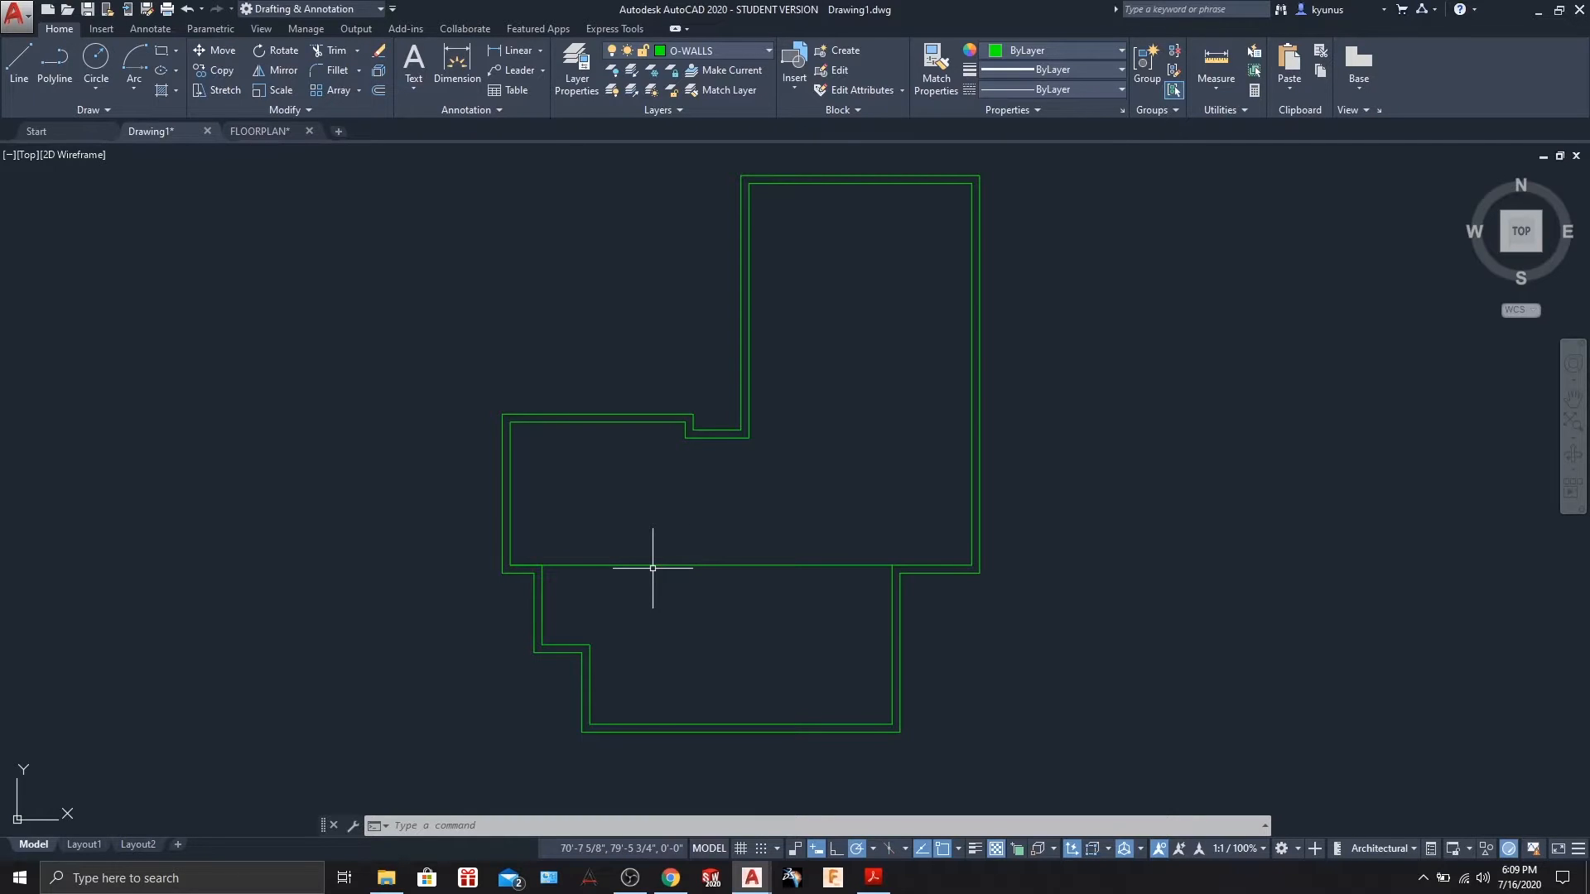
{"action": "left_click", "coordinate": [567, 566]}
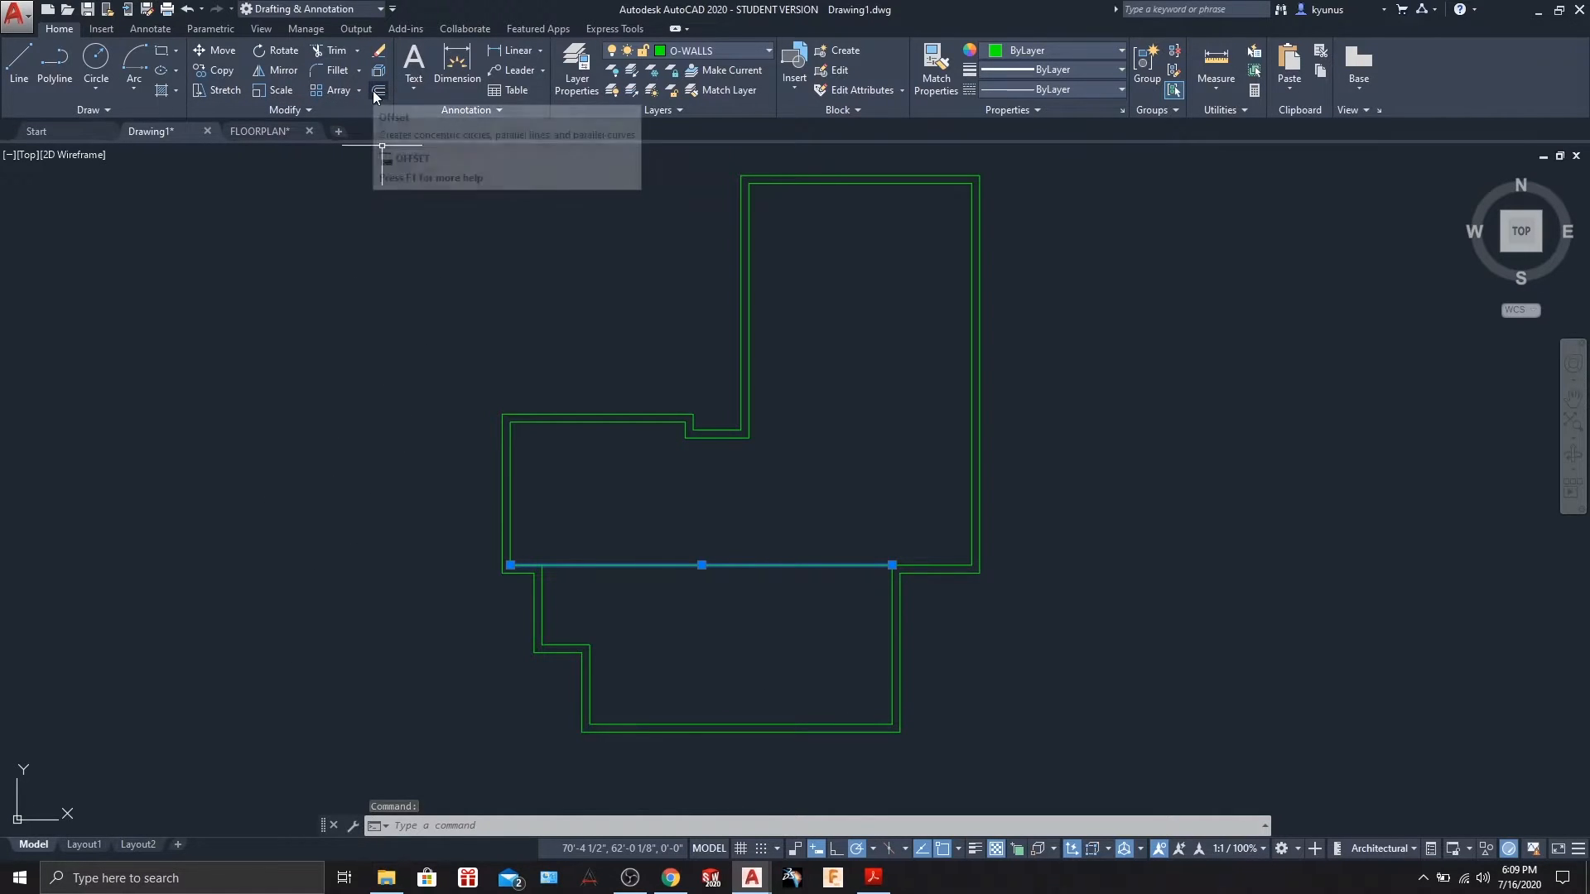
{"action": "type", "text": "OF"}
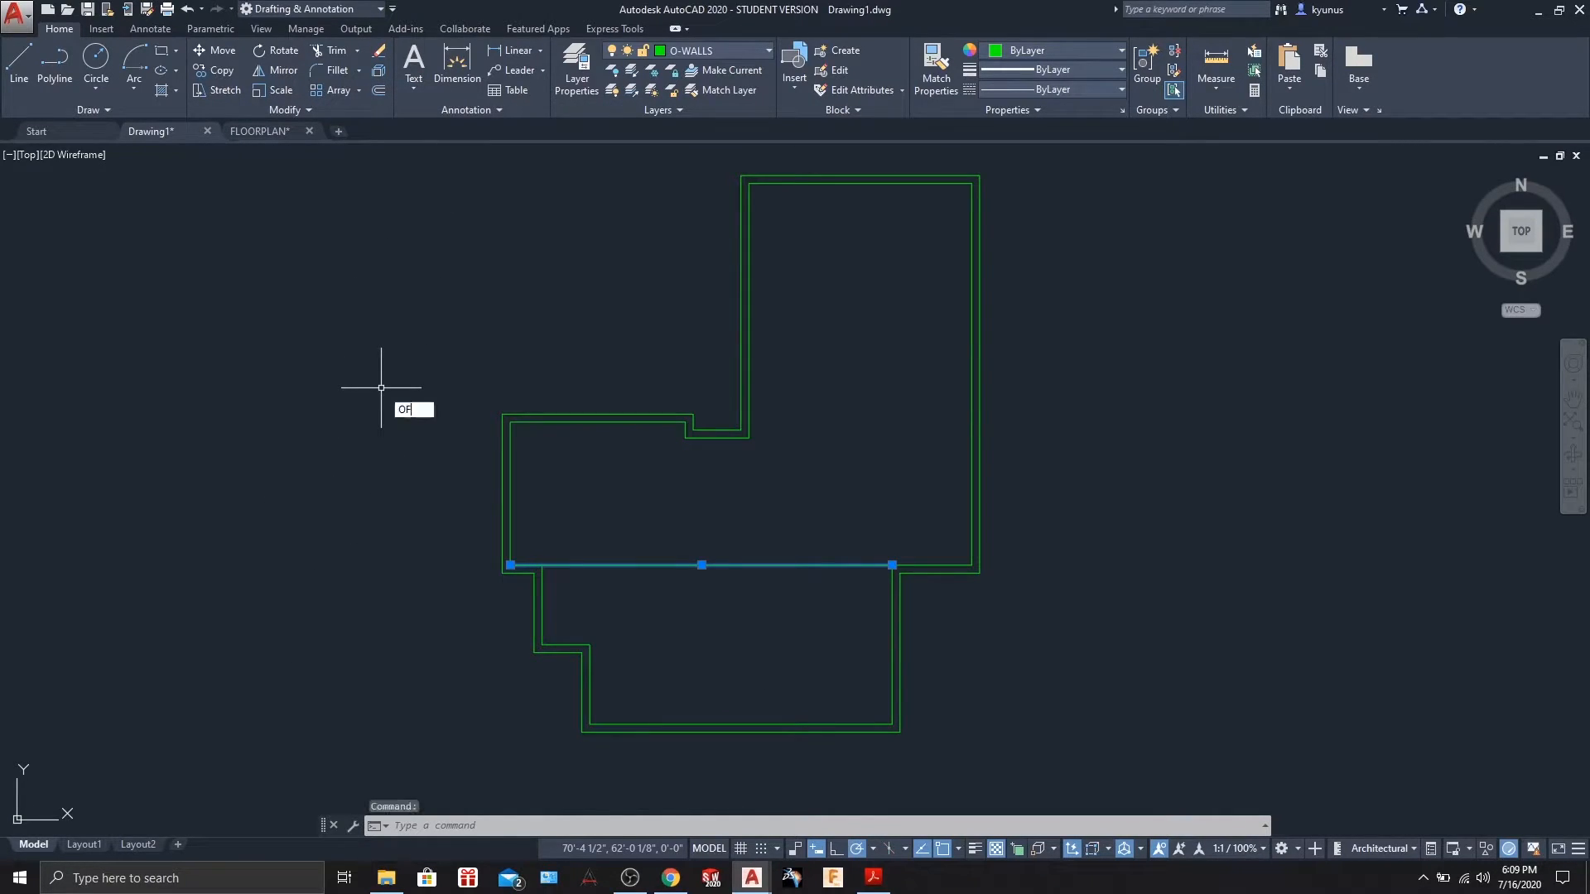
{"action": "type", "text": "F"}
{"action": "key", "text": "Return"}
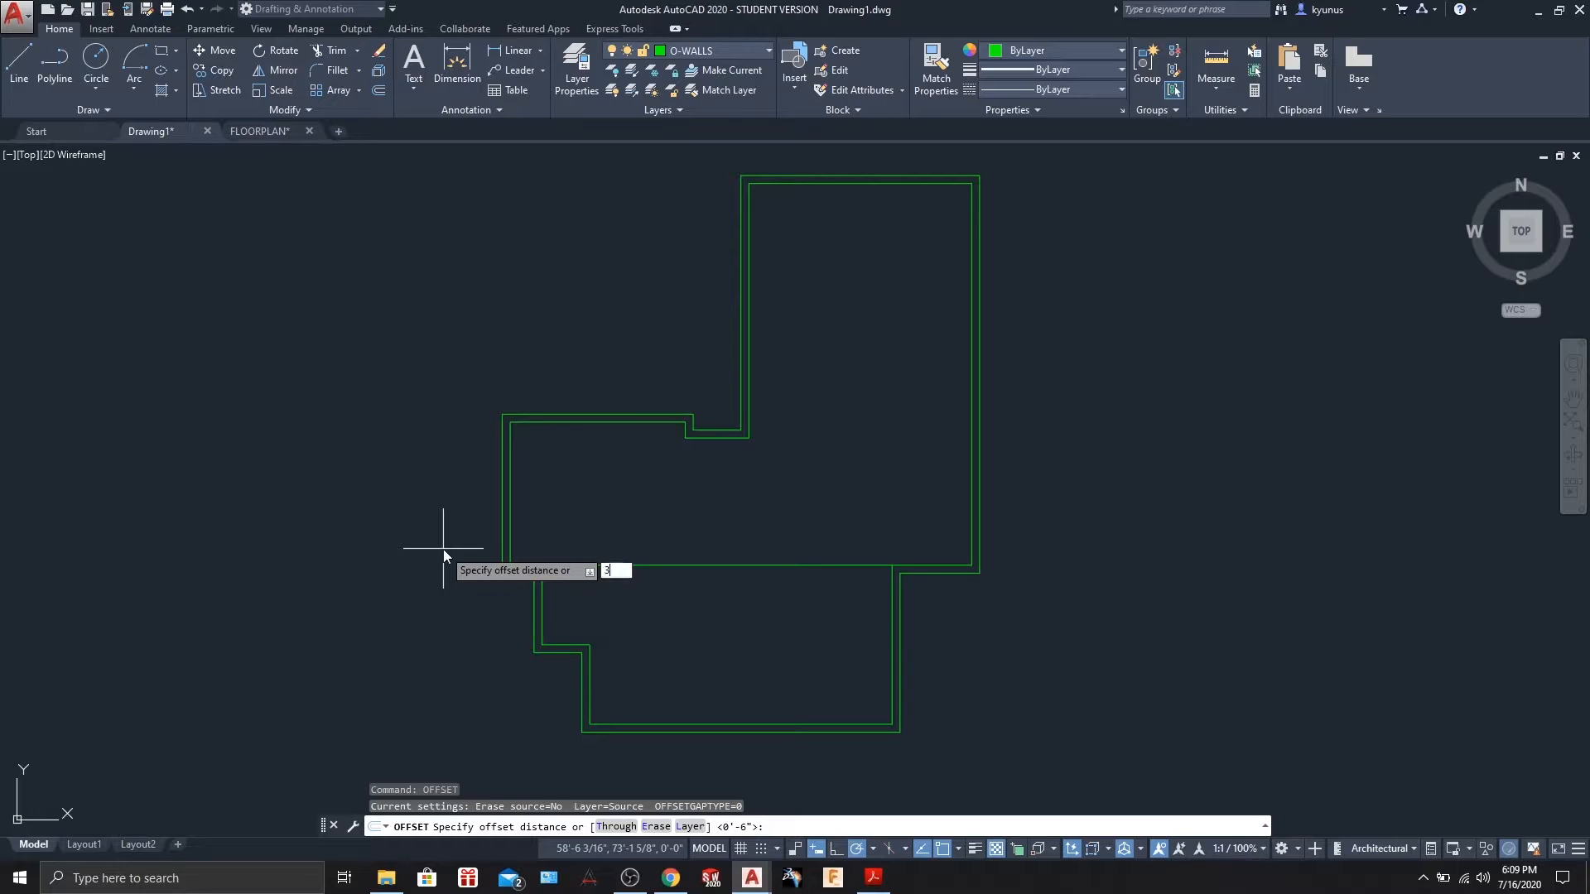
{"action": "key", "text": "Return"}
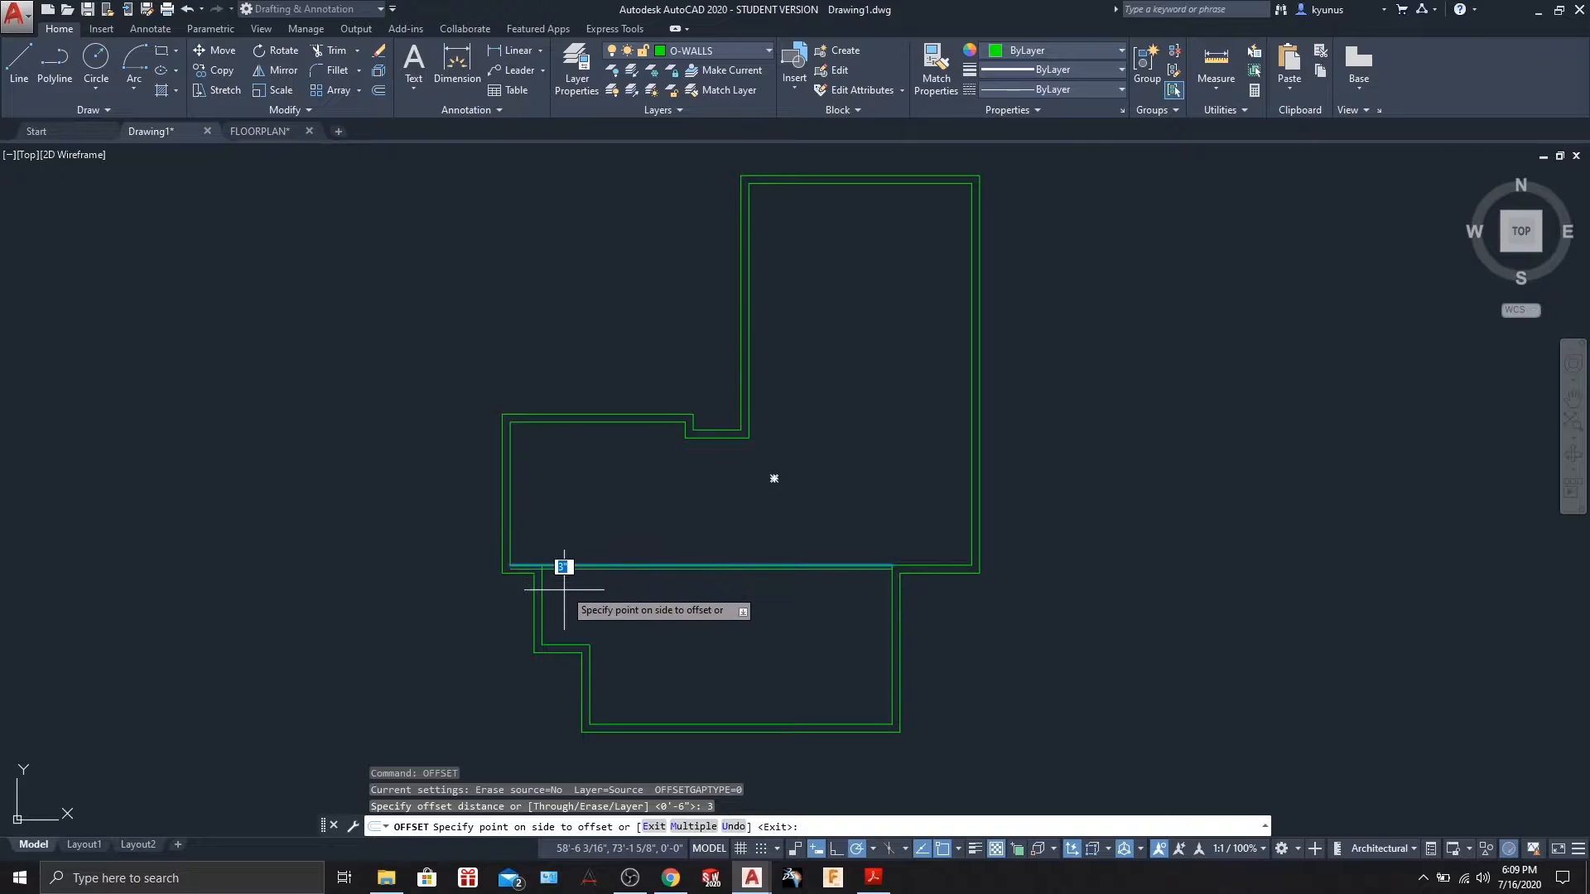
{"action": "left_click", "coordinate": [564, 530]}
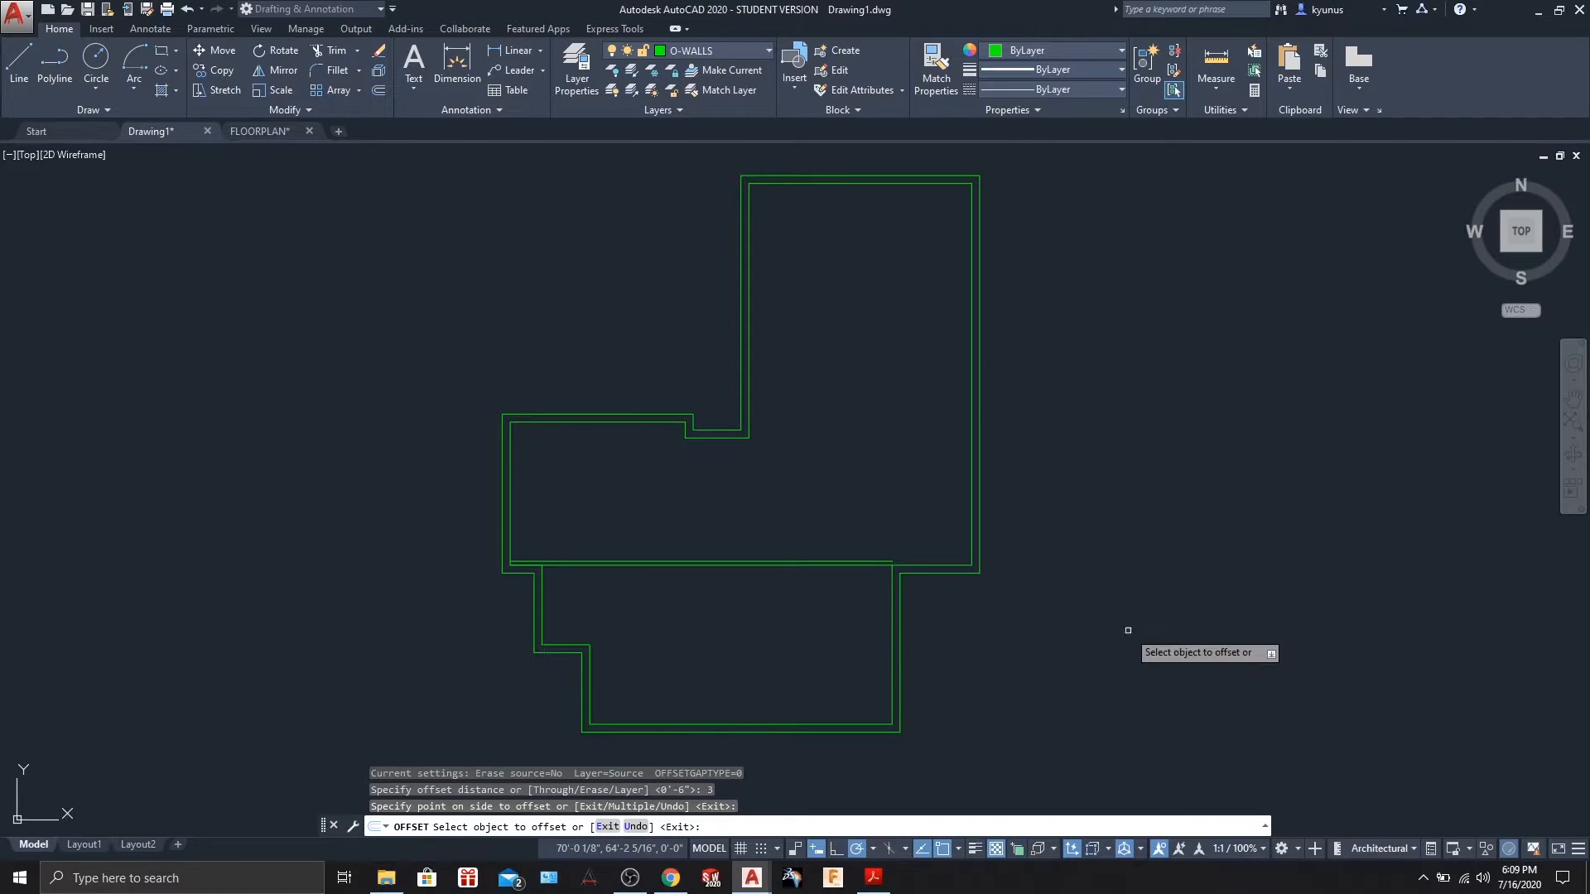
Draw an 18' vertical line from the inner corner of the upper wall's notch down to the bottom inner wall line.
{"action": "left_click", "coordinate": [19, 65]}
{"action": "key", "text": "Escape"}
{"action": "left_click", "coordinate": [20, 83]}
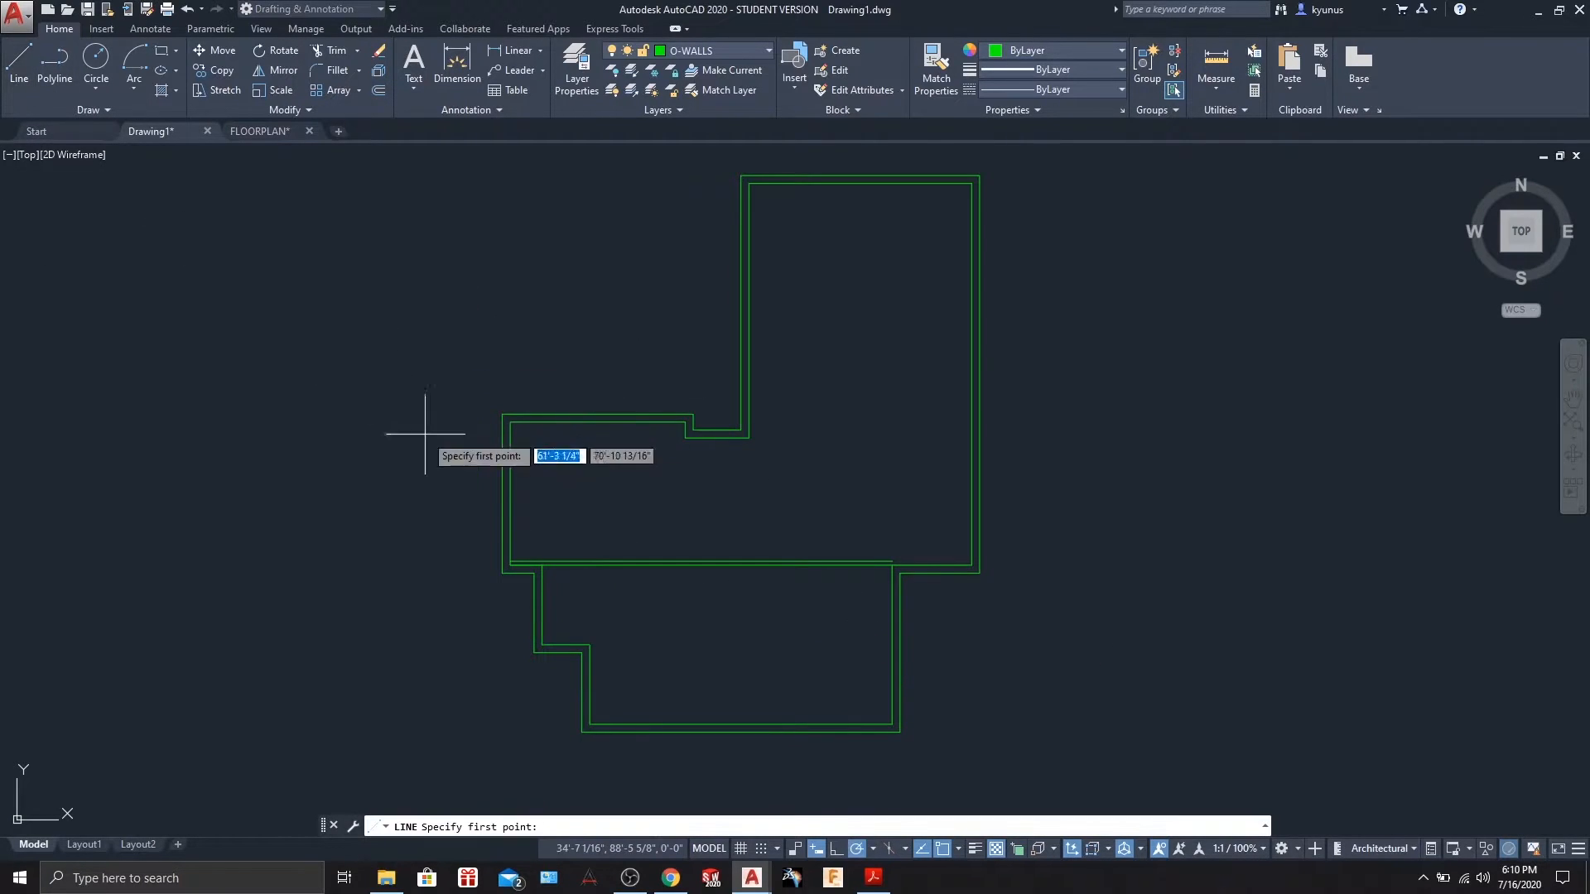
{"action": "left_click", "coordinate": [685, 438]}
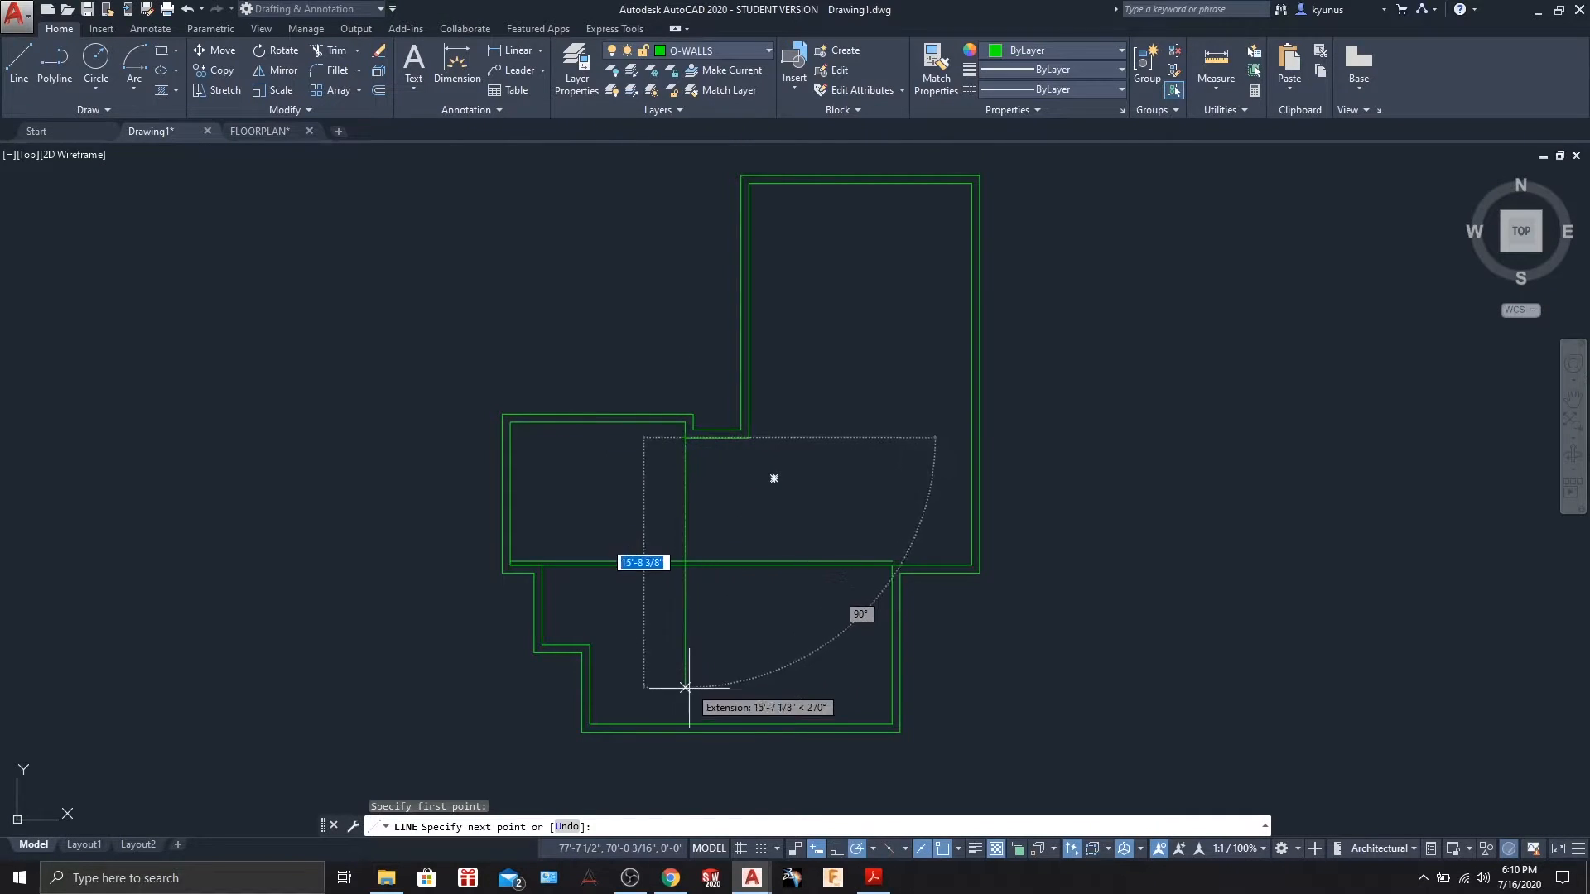
{"action": "type", "text": "18'"}
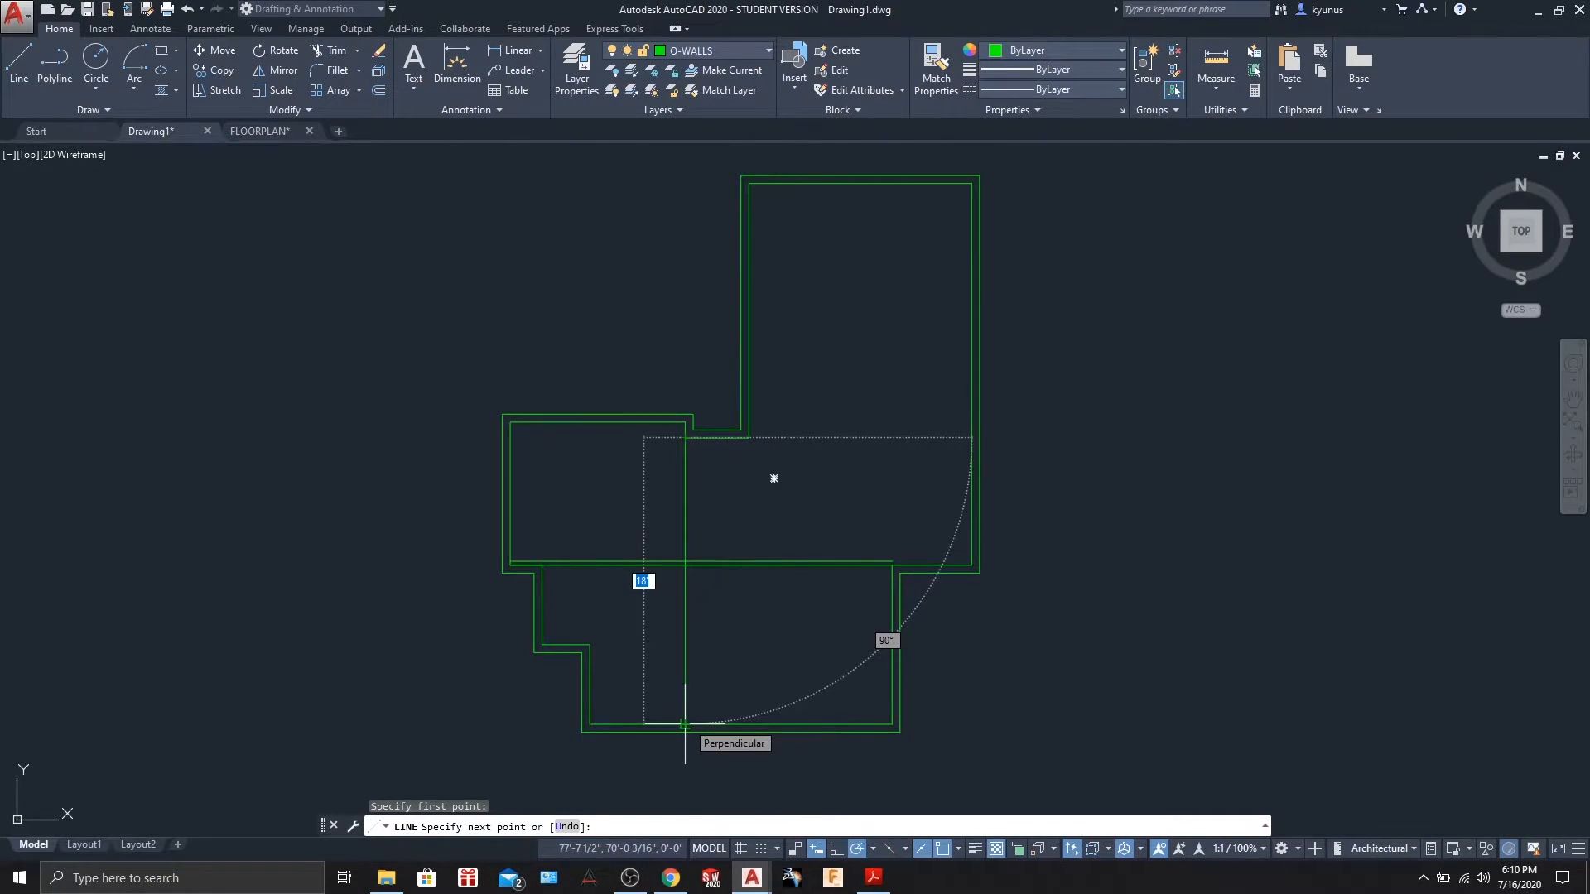
{"action": "key", "text": "Return"}
{"action": "key", "text": "Escape"}
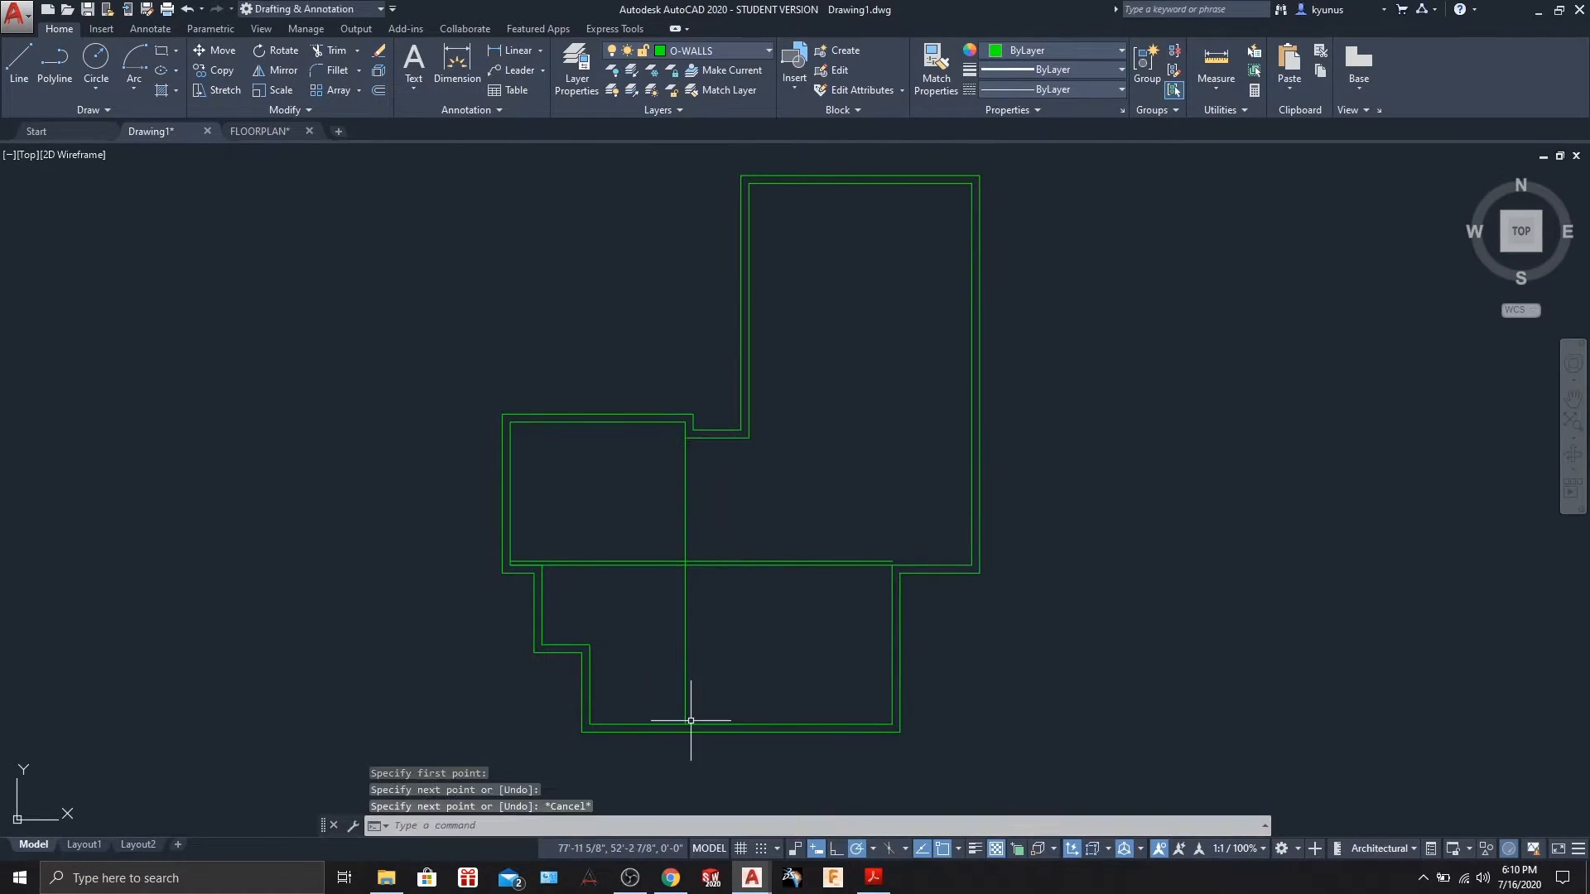
Offset the long vertical interior line 3" to its right to form a partition wall.
{"action": "left_click", "coordinate": [686, 474]}
{"action": "left_click", "coordinate": [379, 91]}
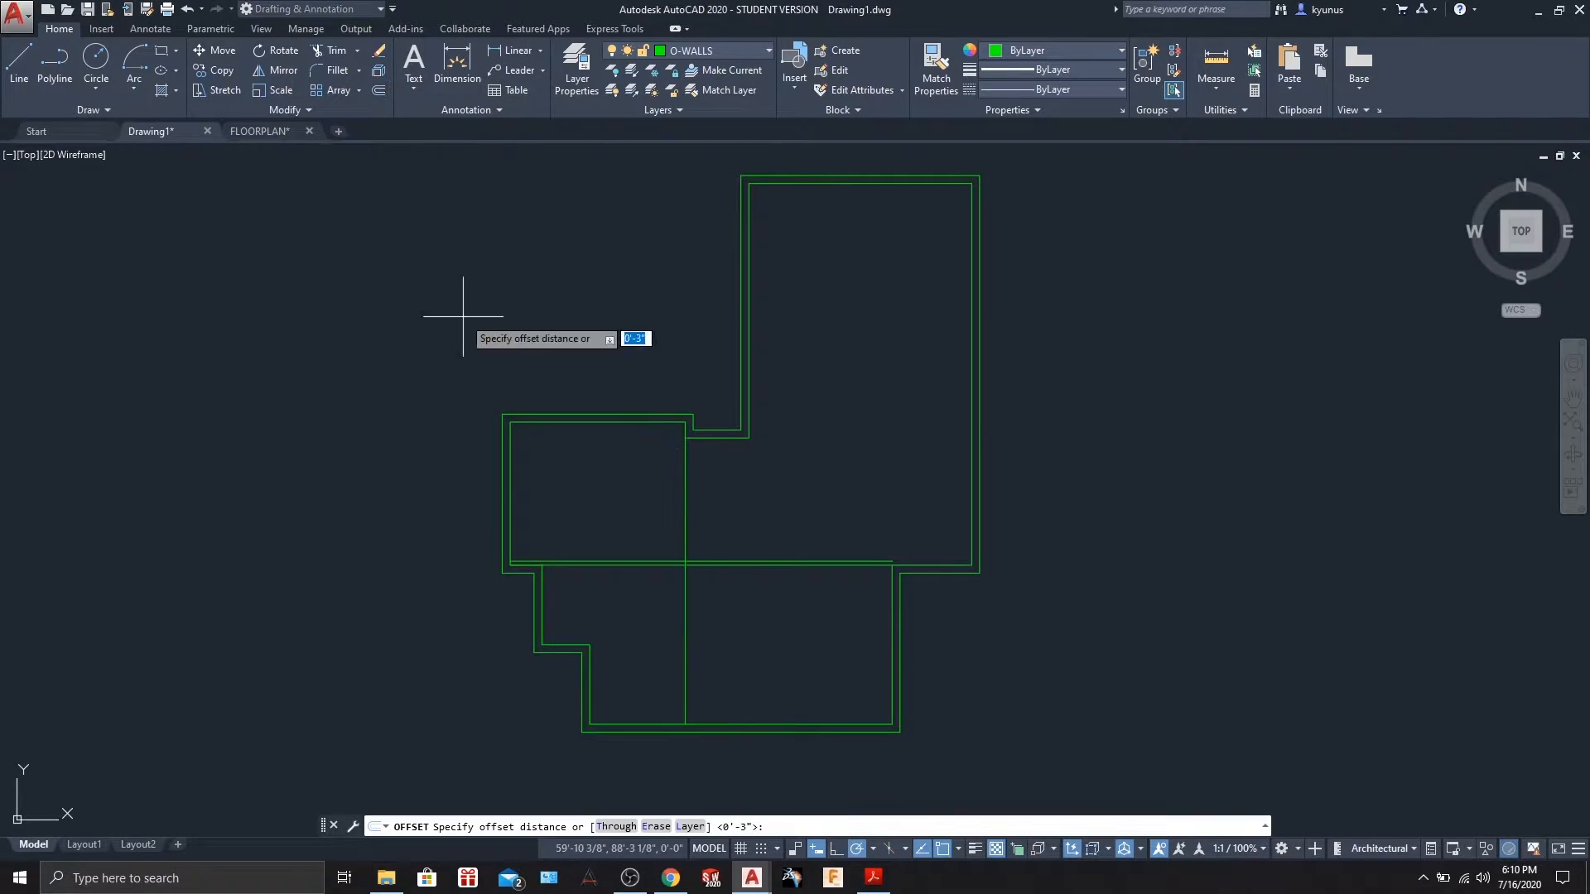
{"action": "type", "text": "3"}
{"action": "key", "text": "Return"}
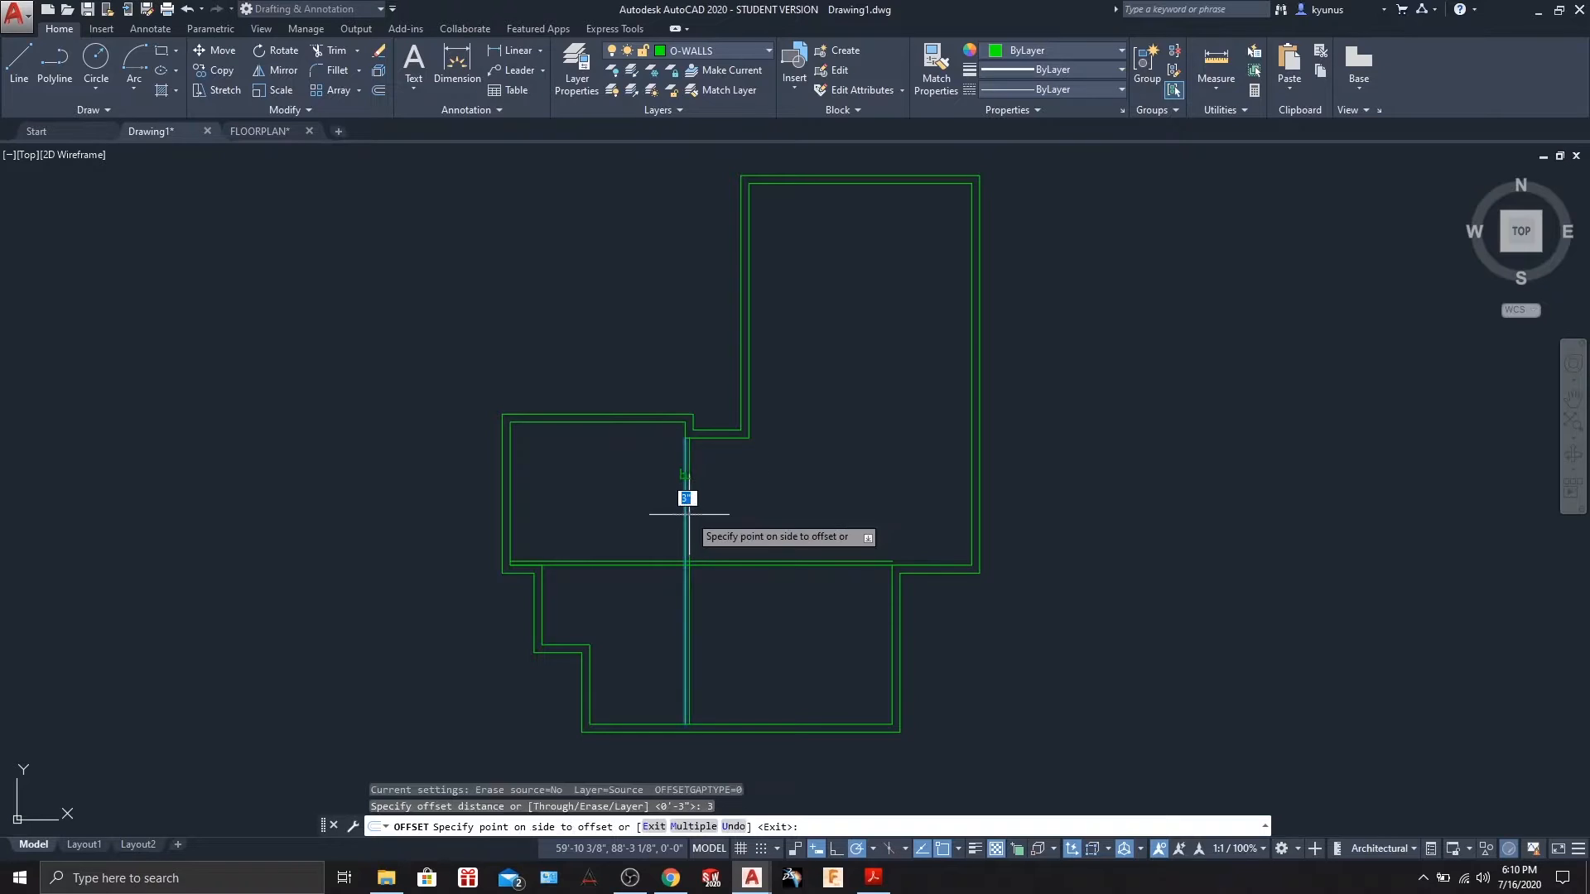
{"action": "left_click", "coordinate": [712, 514]}
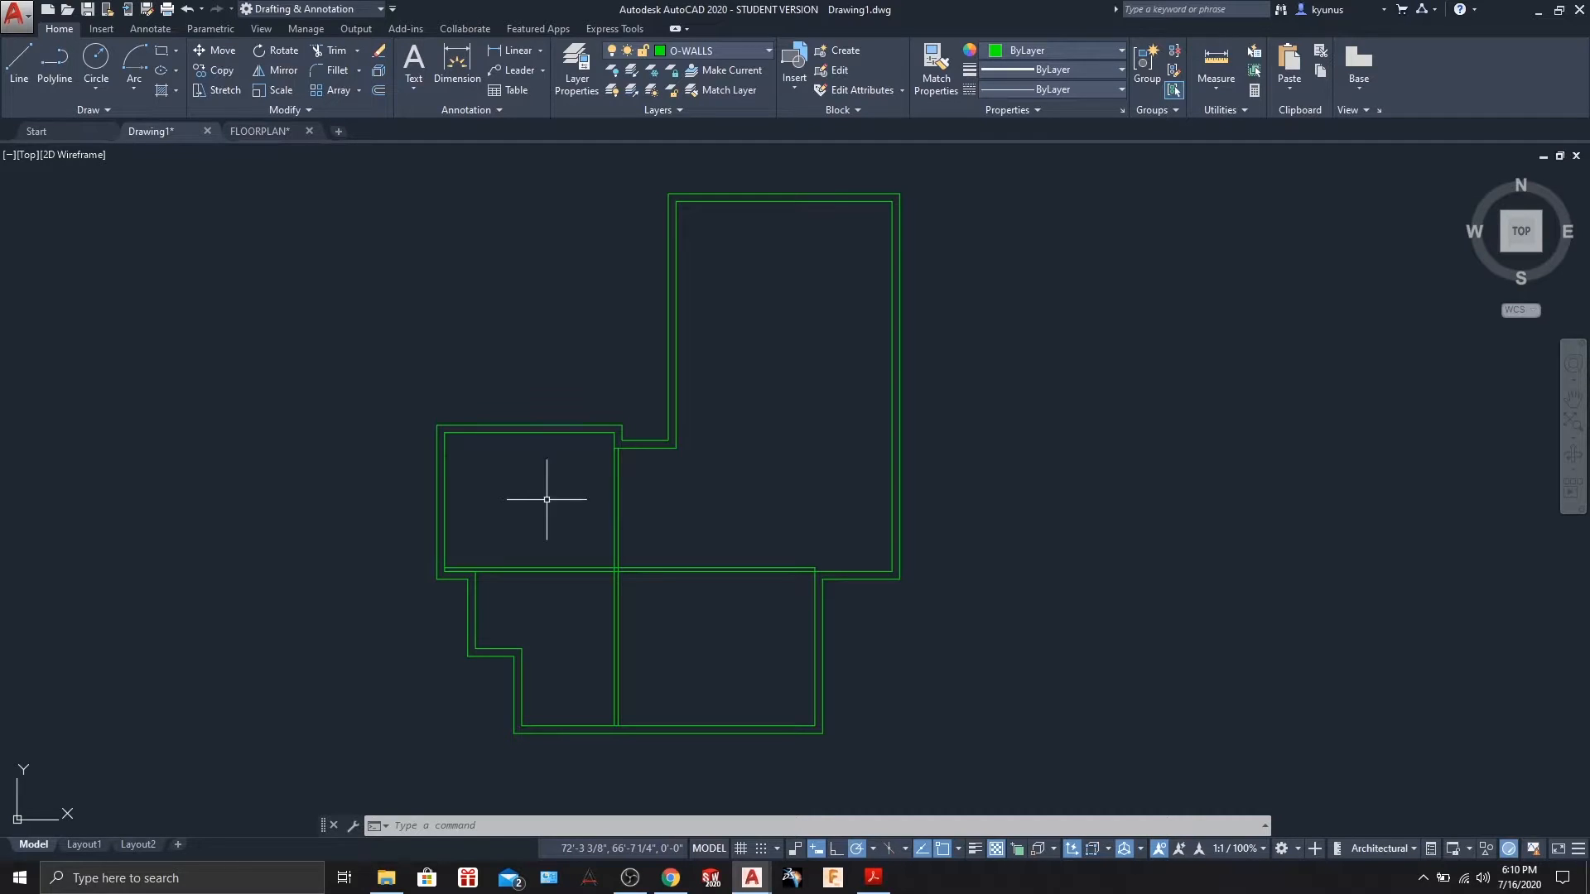
Undo the last line and draw a 2' horizontal line rightward from the tall room's lower-left inner corner.
{"action": "key", "text": "ctrl+z"}
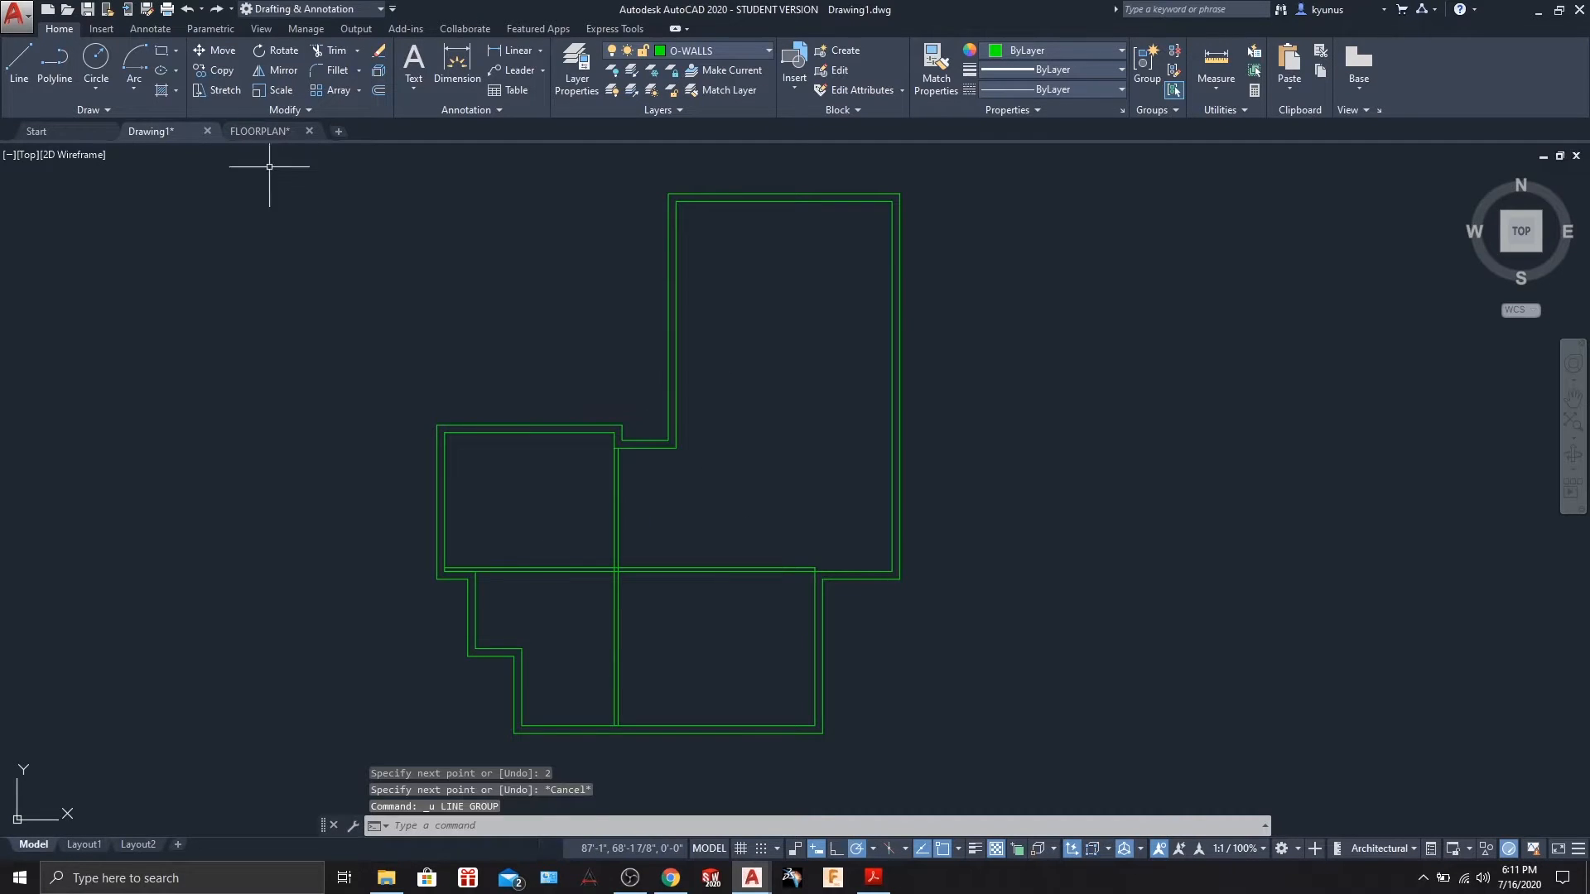
{"action": "left_click", "coordinate": [18, 60]}
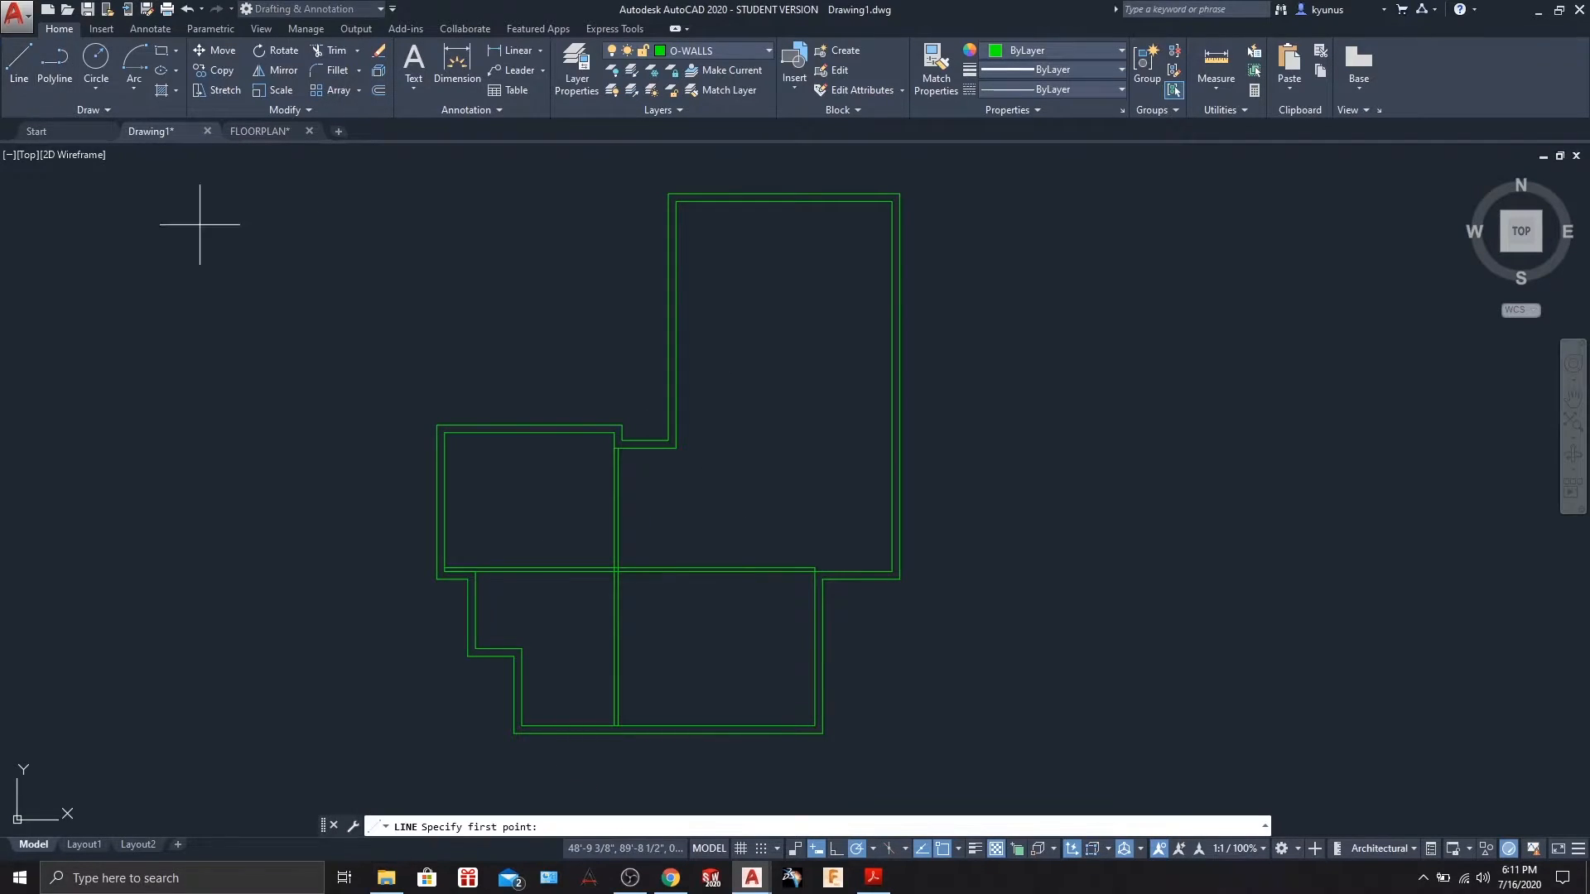
{"action": "left_click", "coordinate": [676, 448]}
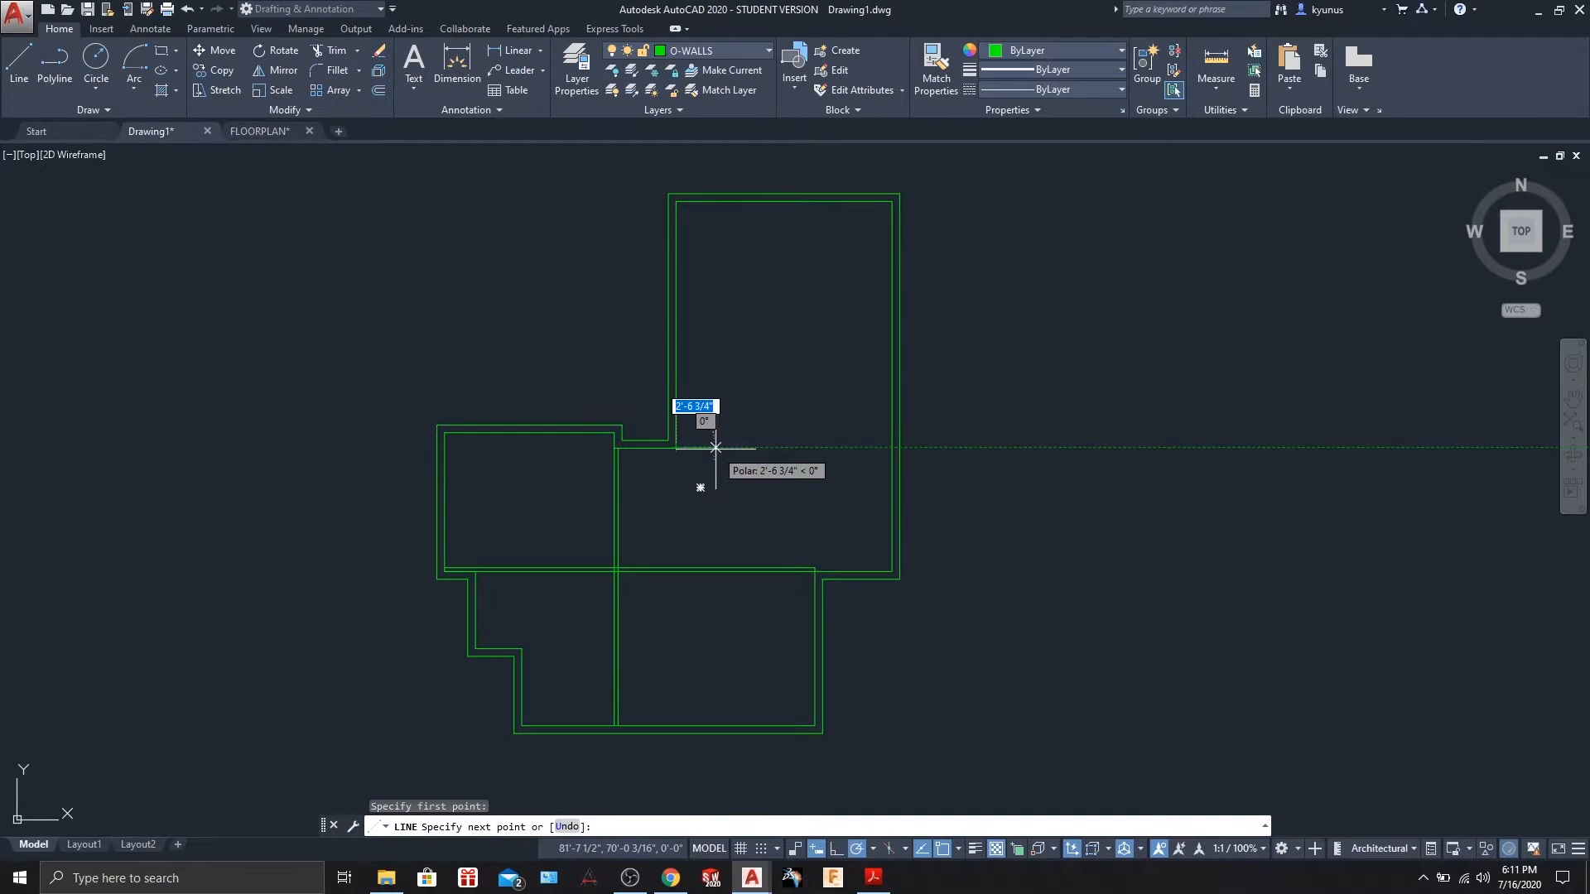
{"action": "type", "text": "2'"}
{"action": "key", "text": "Return"}
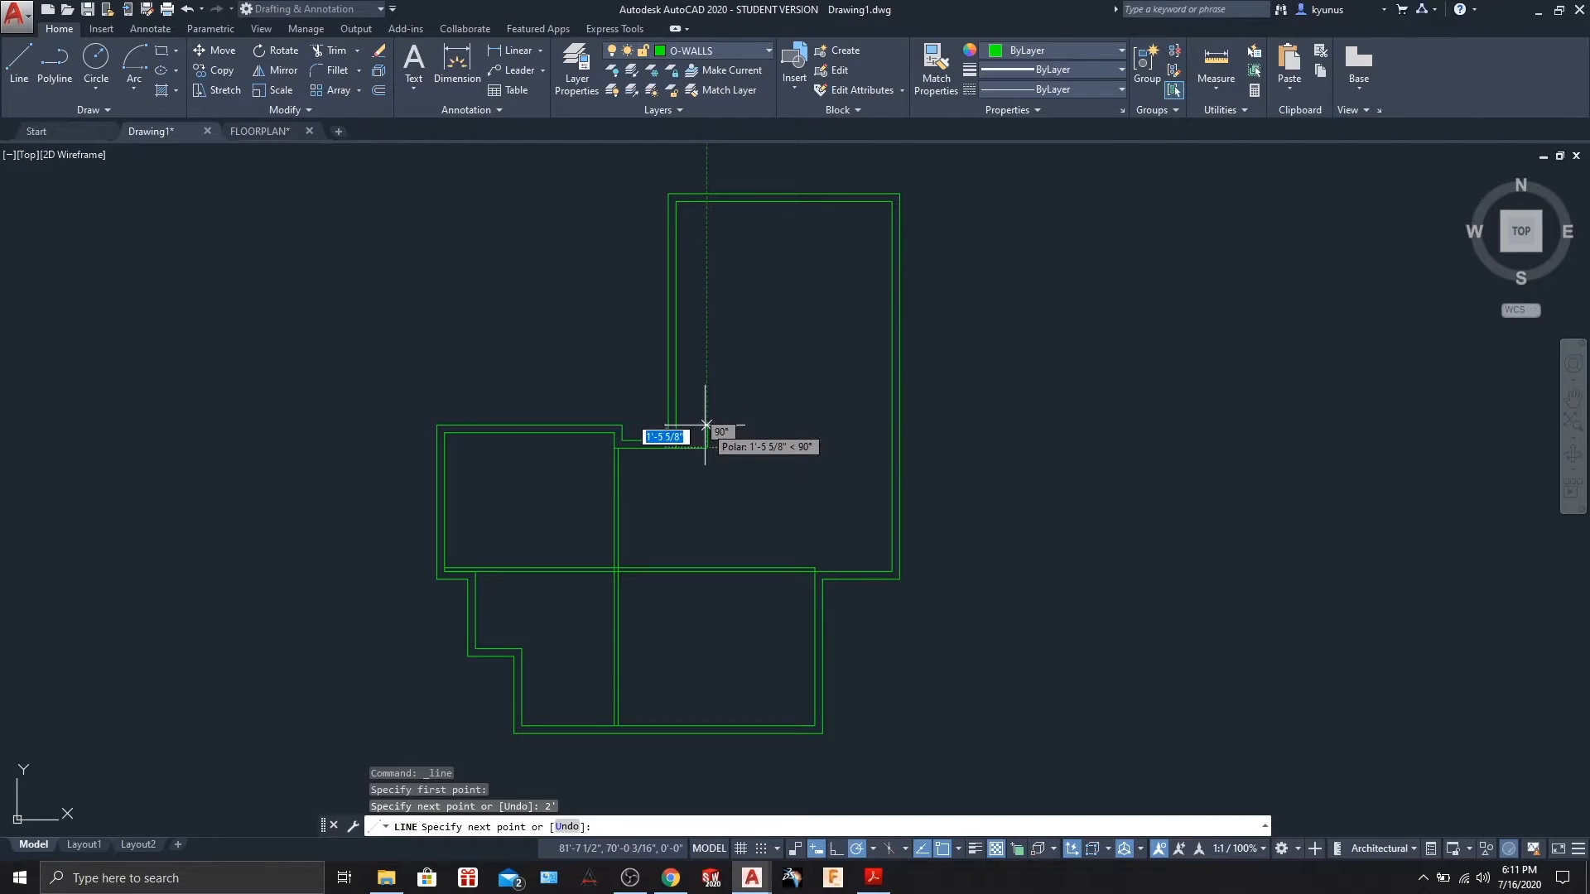
{"action": "scroll", "coordinate": [705, 425], "scroll_direction": "up", "scroll_amount": 2}
{"action": "scroll", "coordinate": [705, 425], "scroll_direction": "up", "scroll_amount": 3}
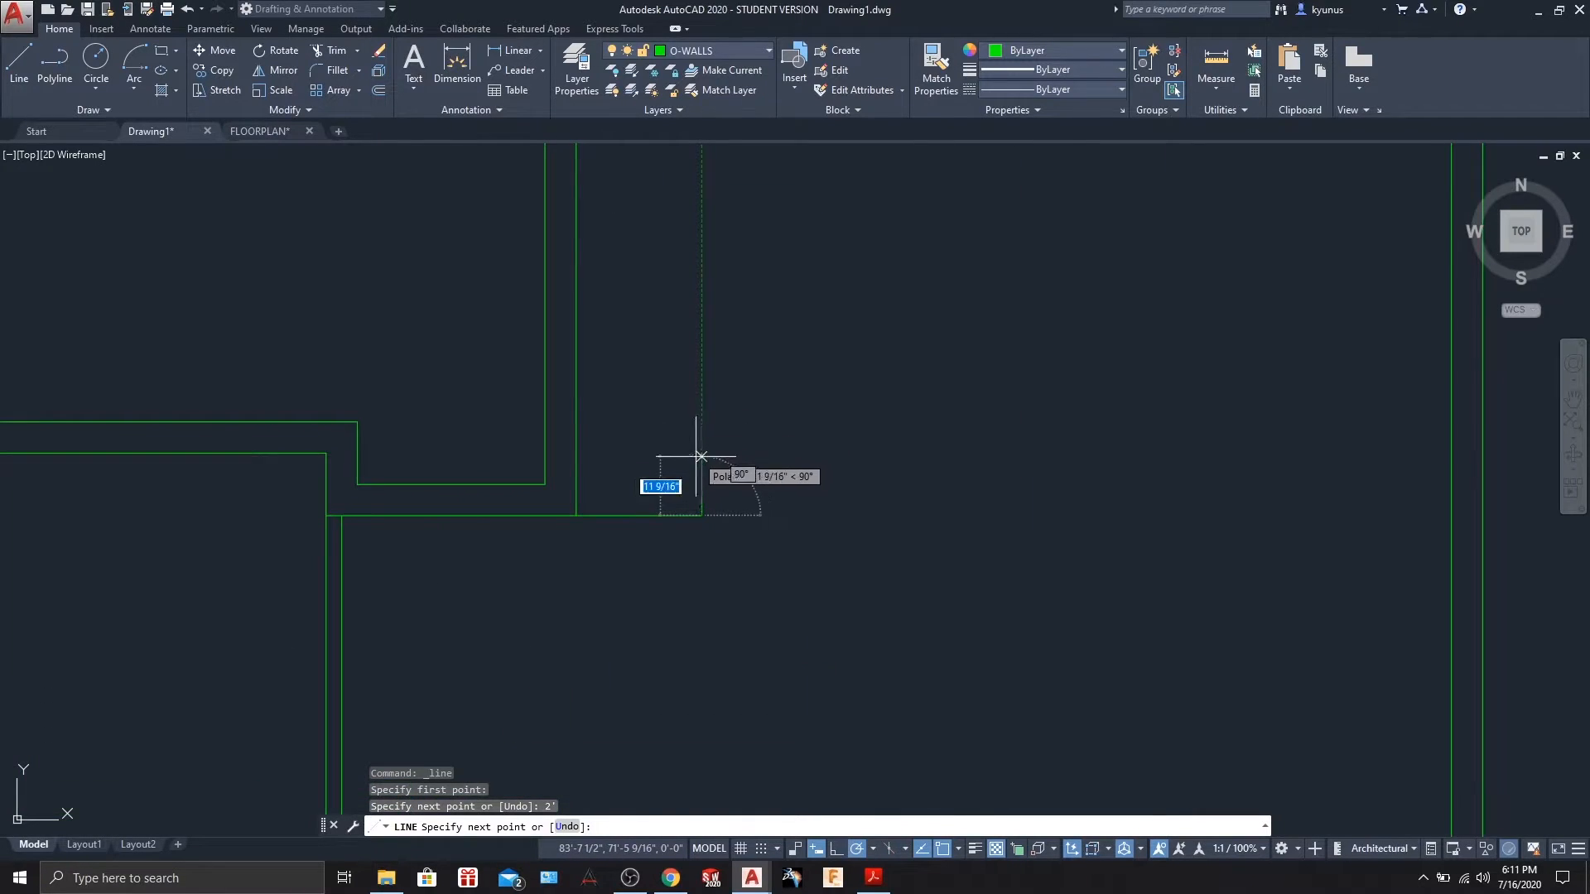
{"action": "key", "text": "Escape"}
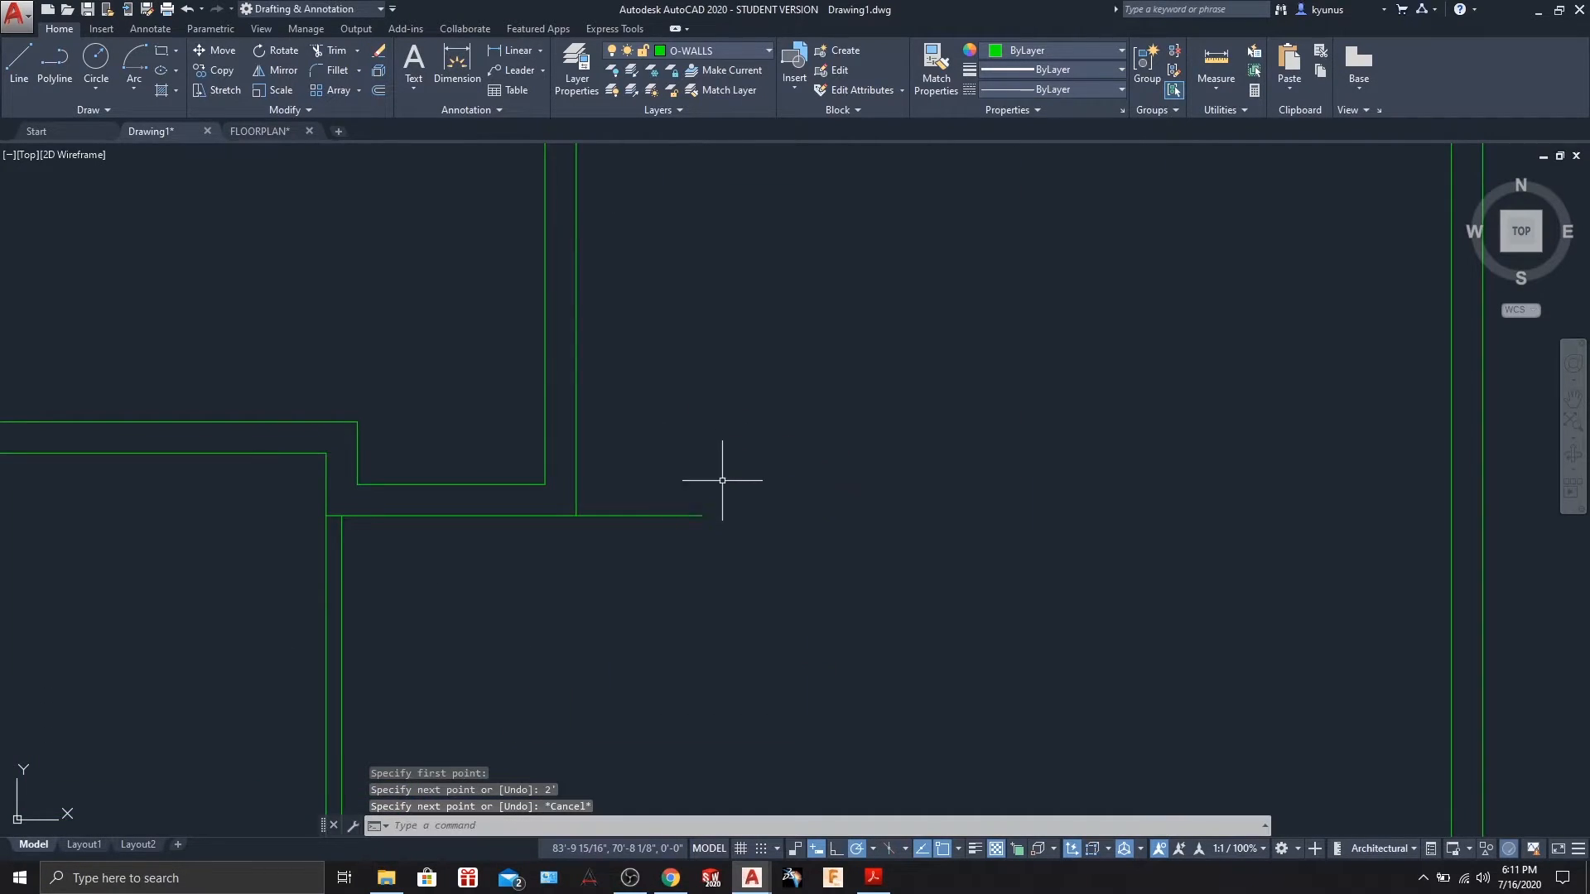
Offset the 2' horizontal wall line 3" upward.
{"action": "left_click", "coordinate": [631, 518]}
{"action": "left_click", "coordinate": [636, 515]}
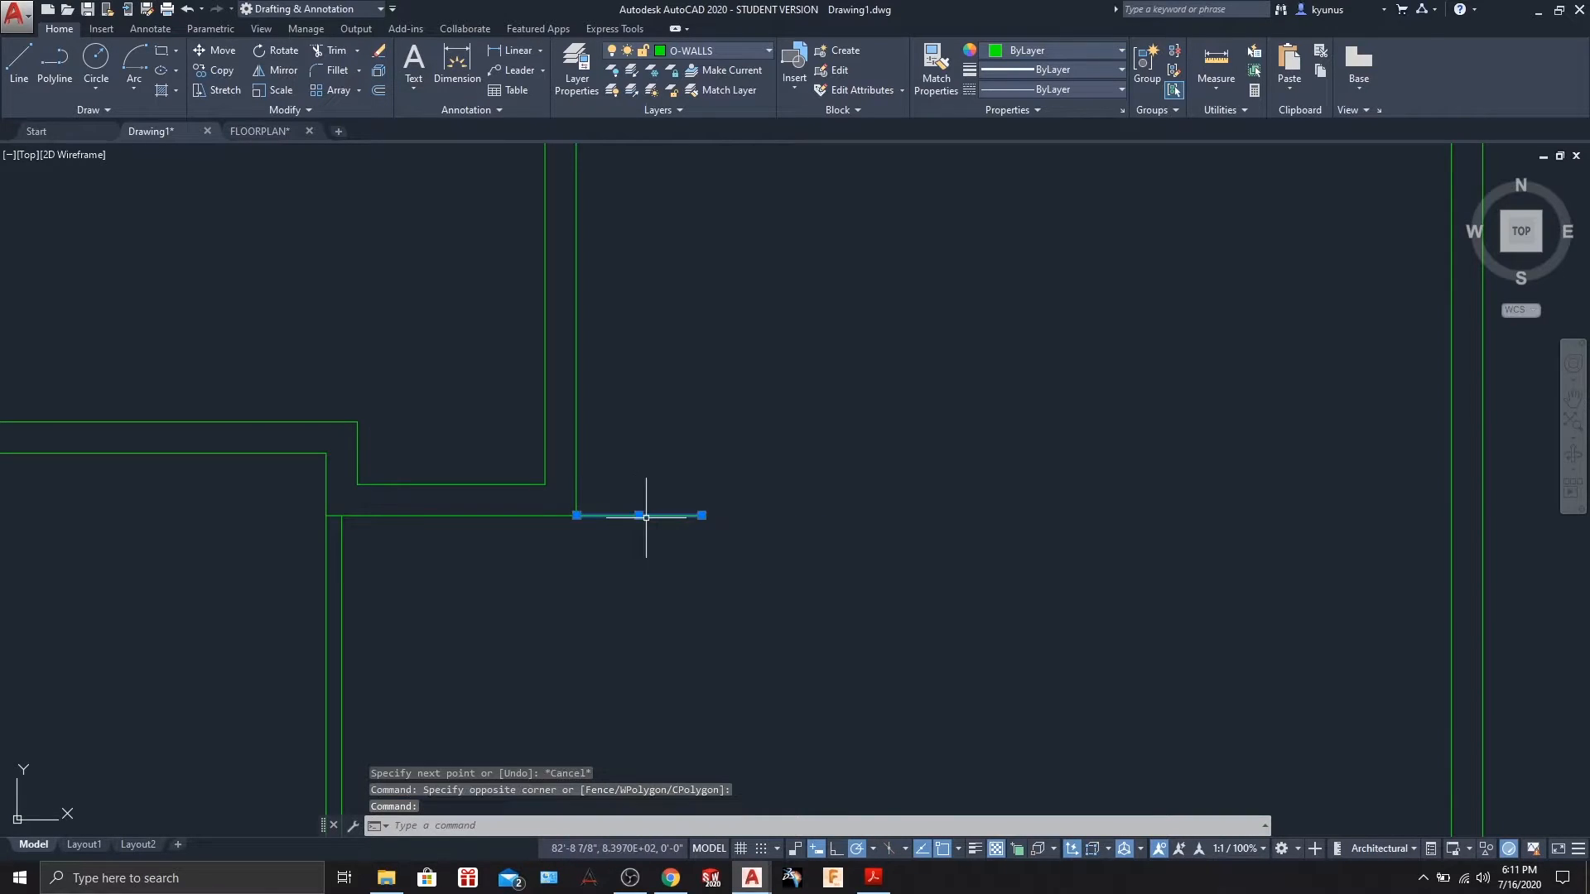
{"action": "left_click", "coordinate": [377, 91]}
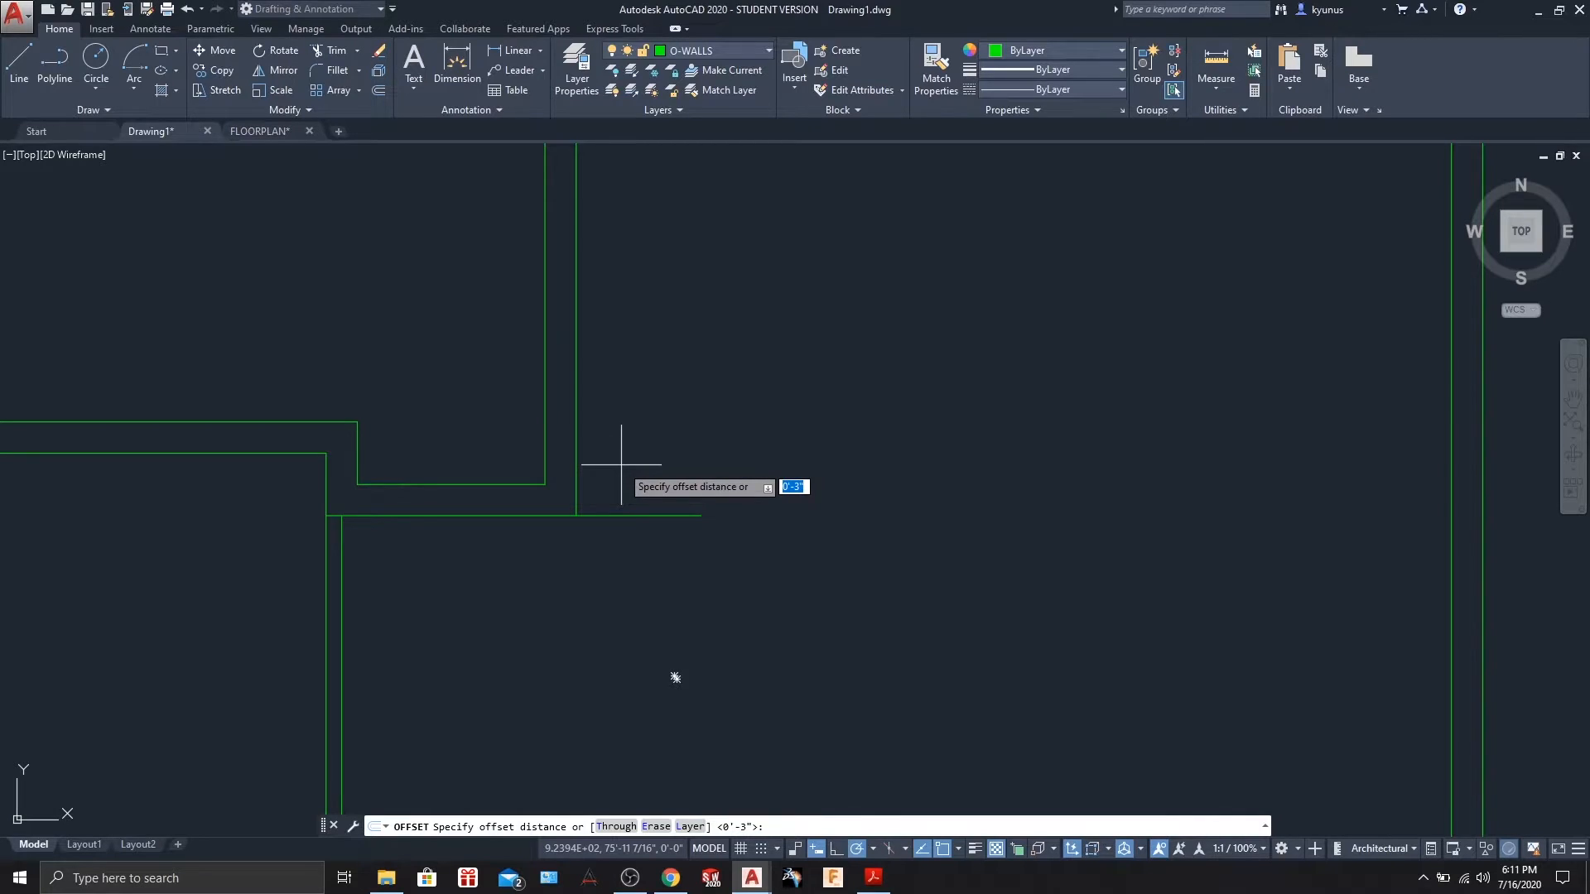
{"action": "key", "text": "Return"}
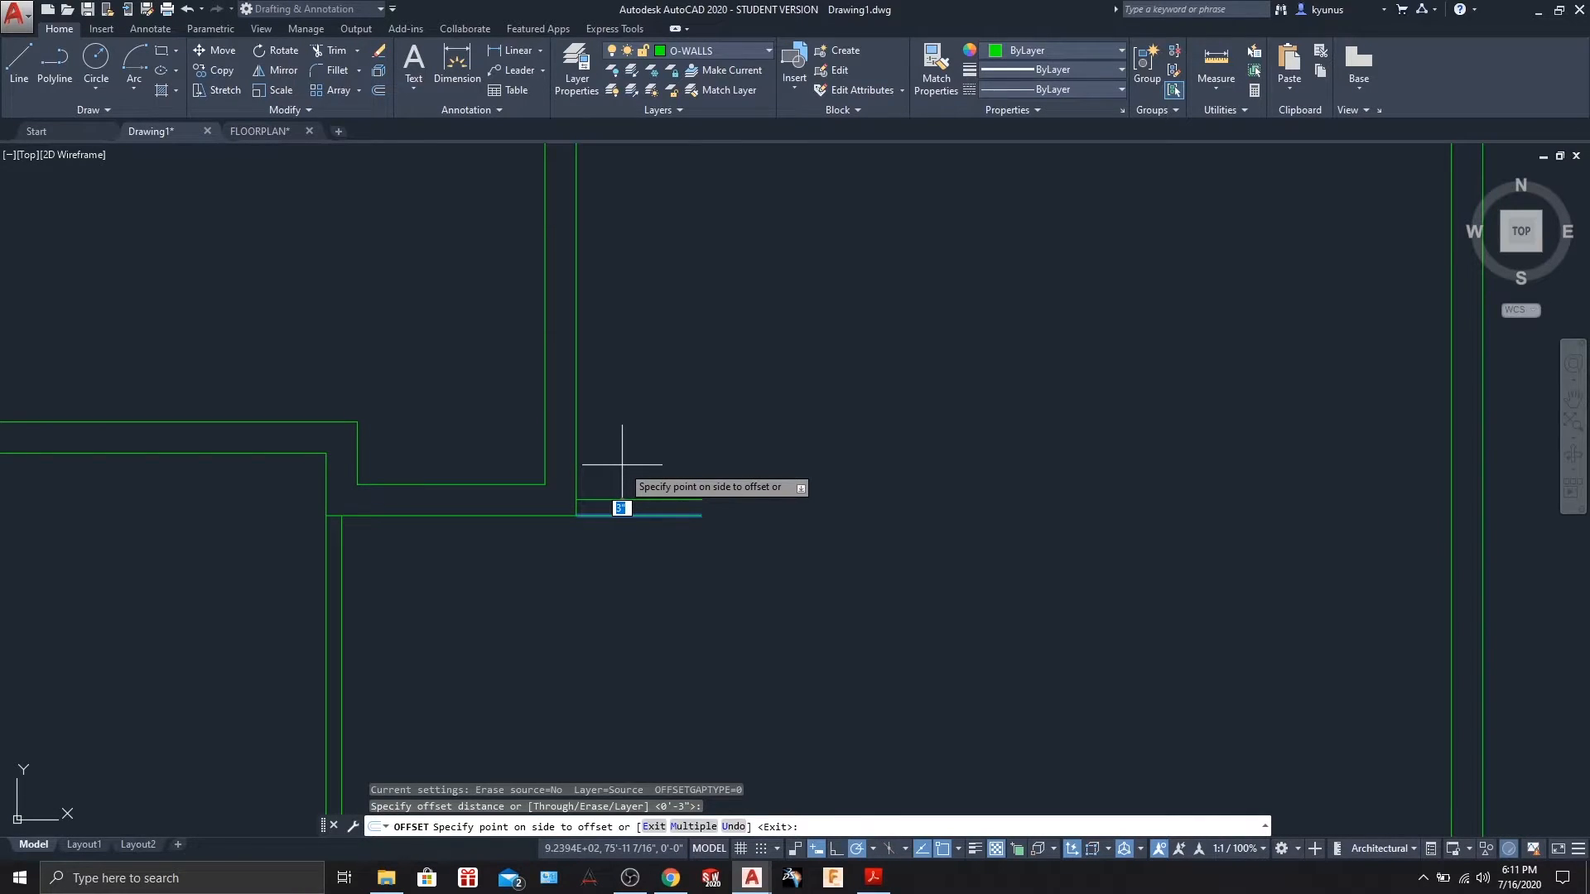
{"action": "left_click", "coordinate": [622, 464]}
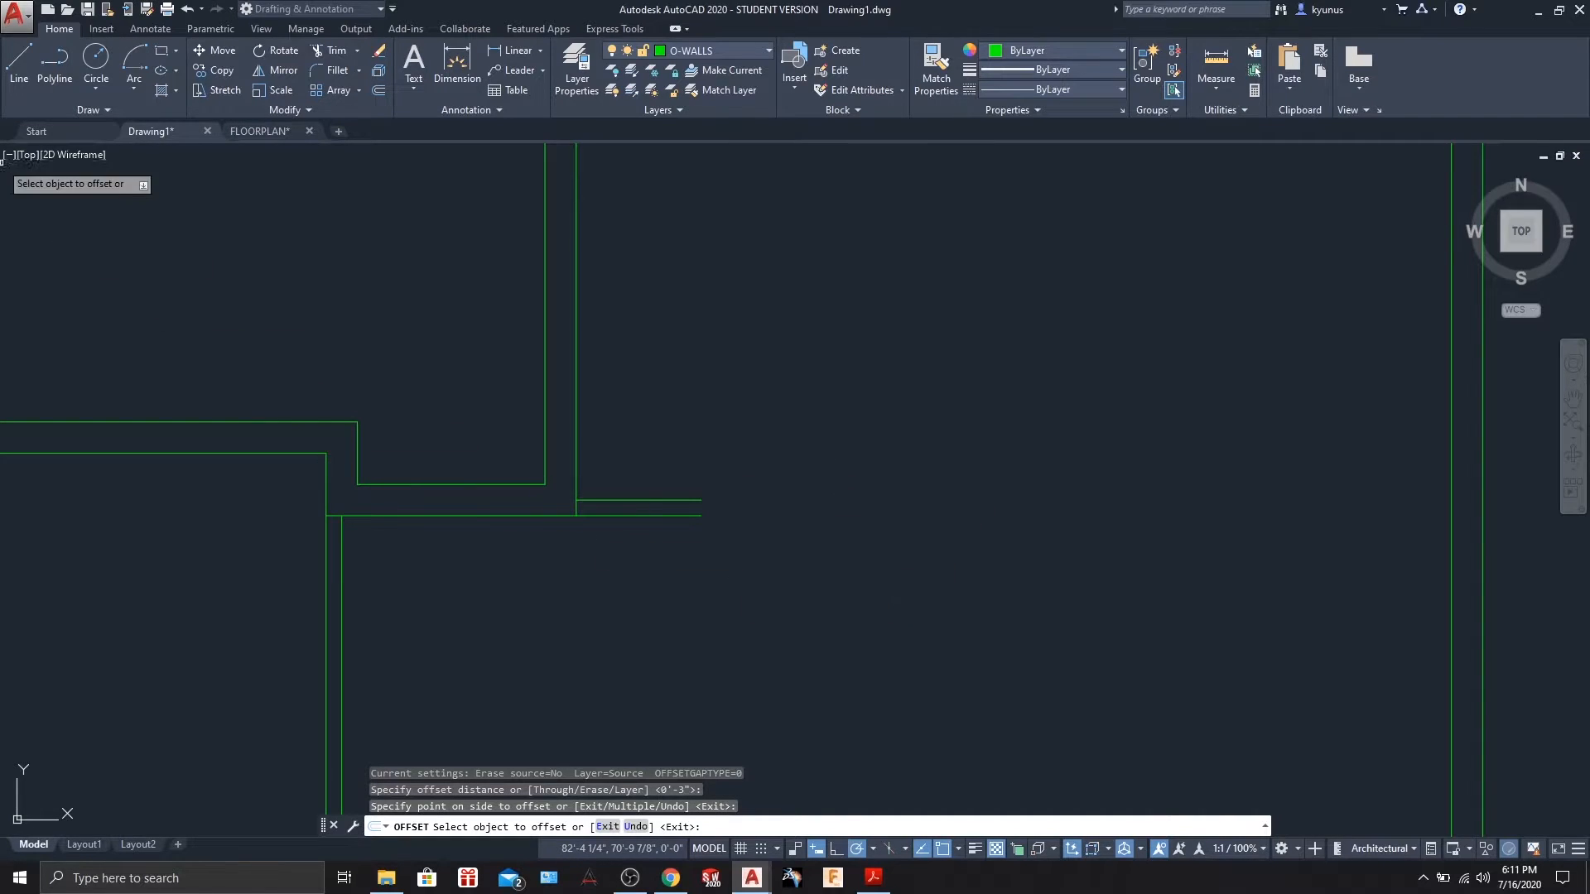
Close the open end of the short 2' wall with a vertical line between its two parallel lines.
{"action": "left_click", "coordinate": [13, 86]}
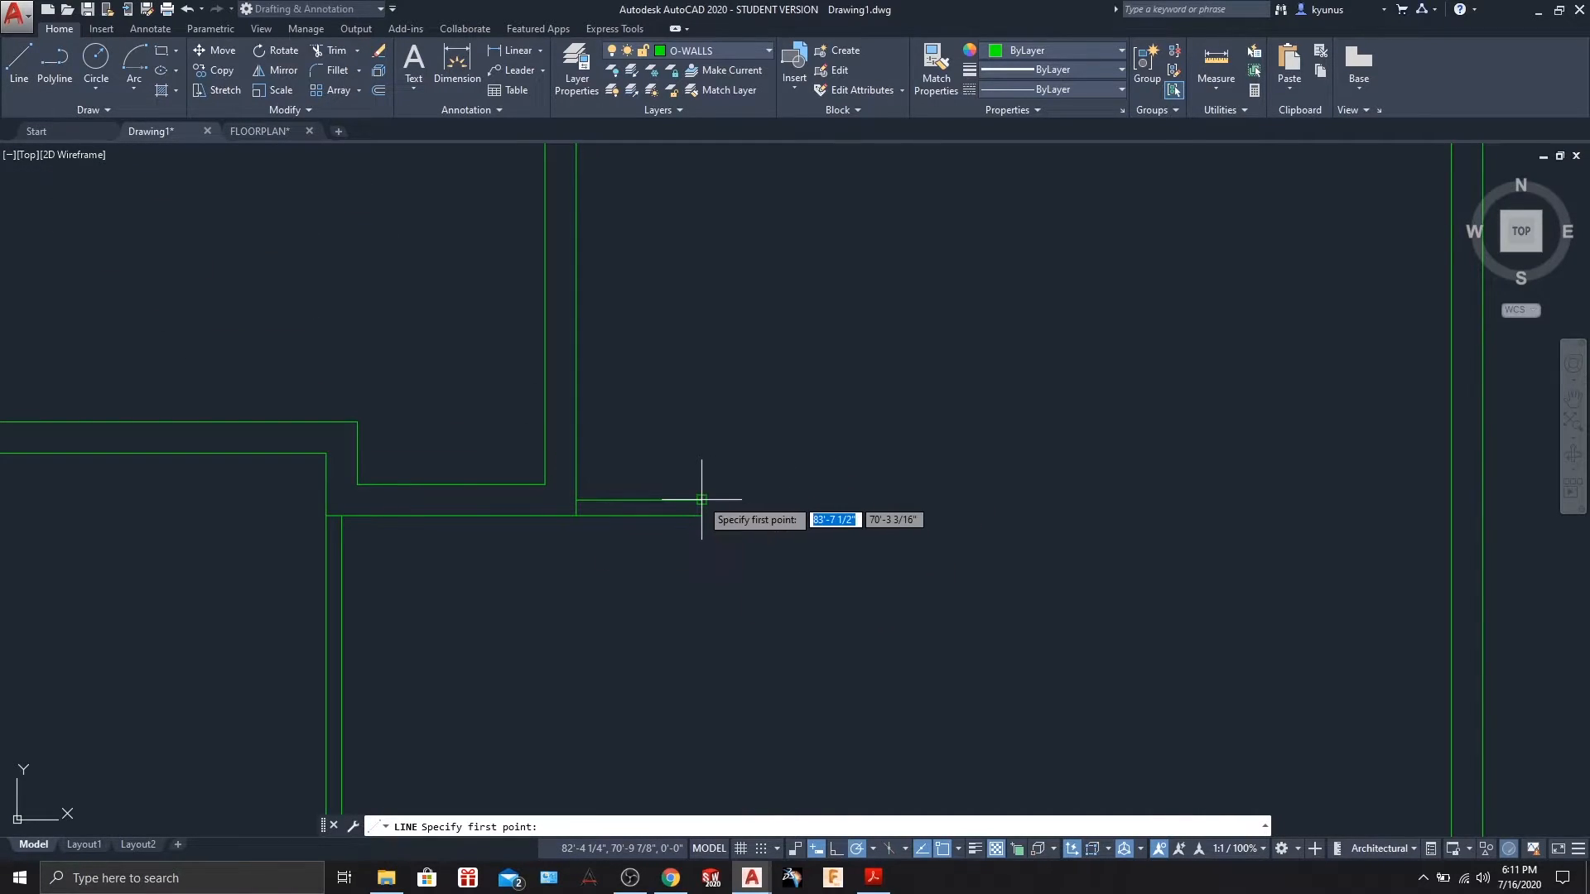
{"action": "left_click", "coordinate": [701, 500]}
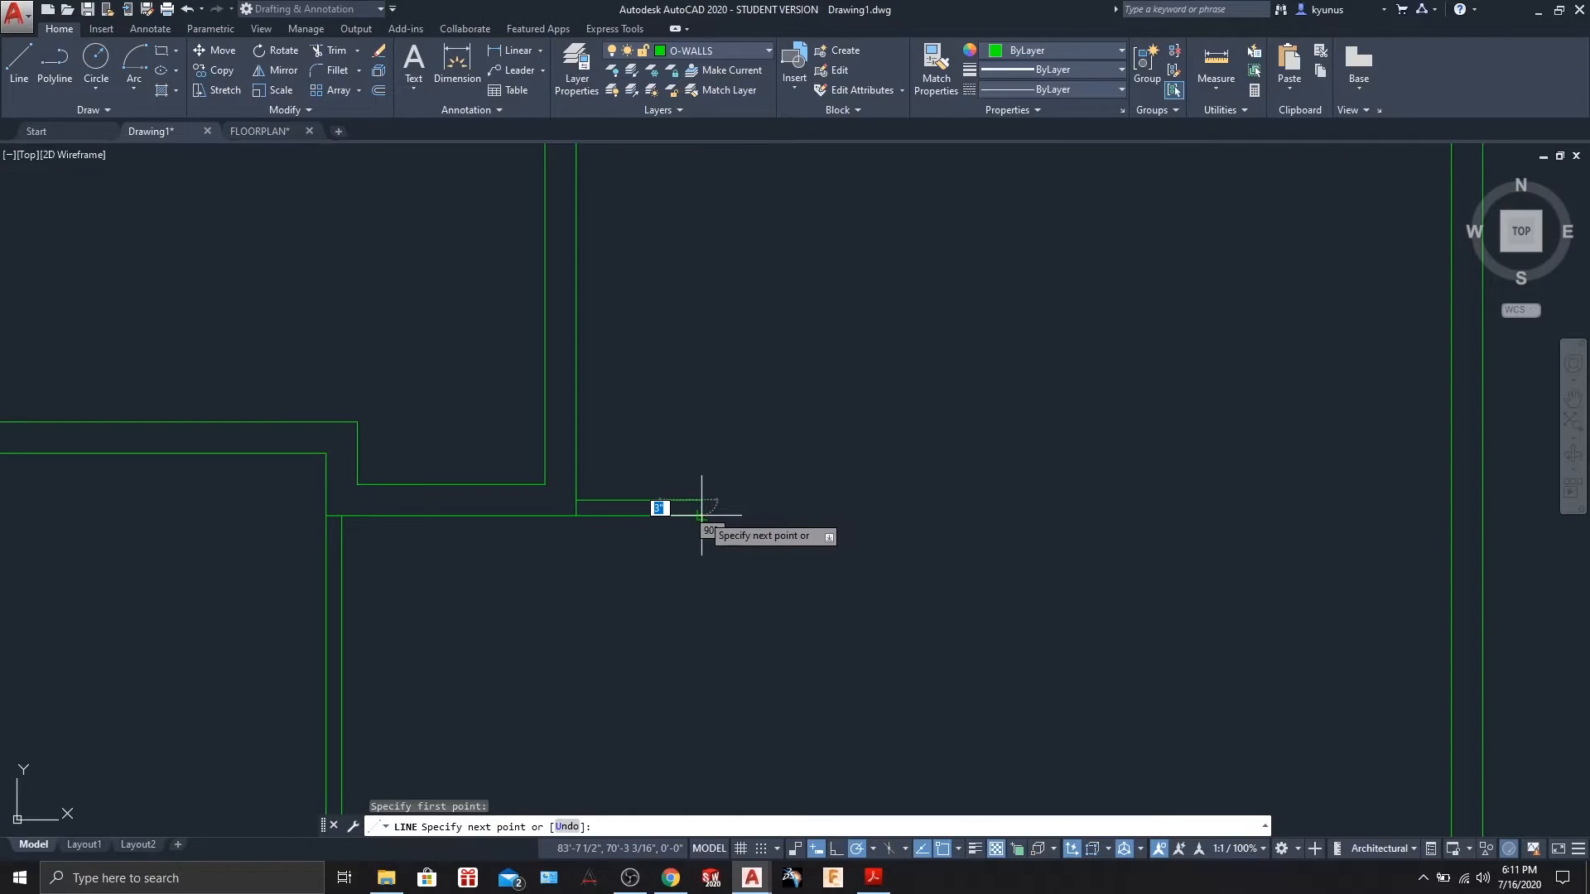
{"action": "left_click", "coordinate": [701, 515]}
{"action": "key", "text": "Escape"}
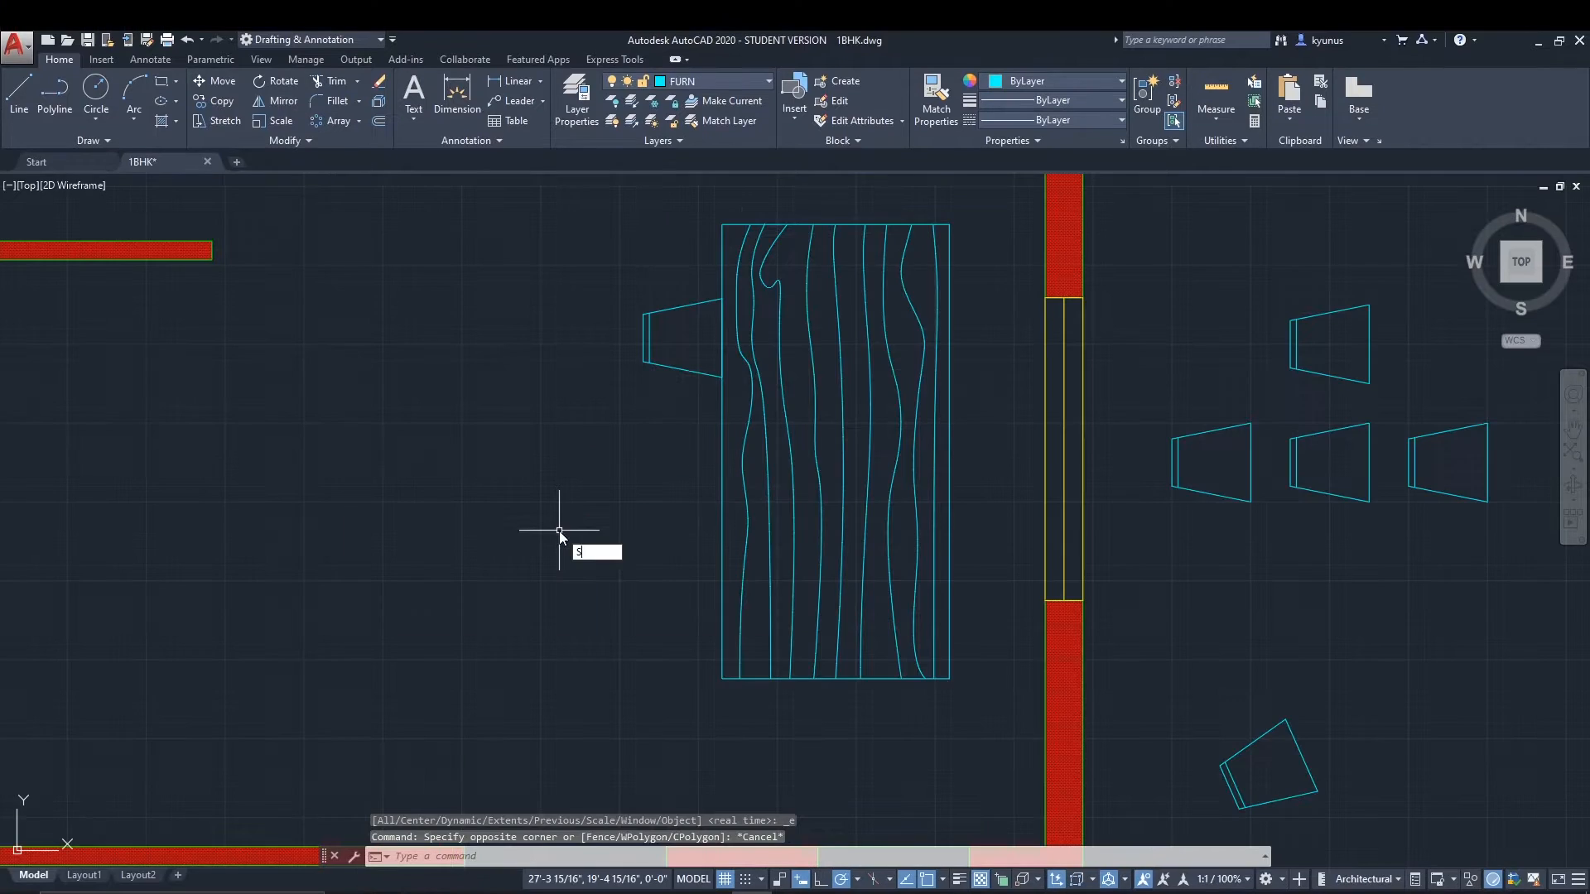
{"action": "key", "text": "Escape"}
{"action": "key", "text": "Escape"}
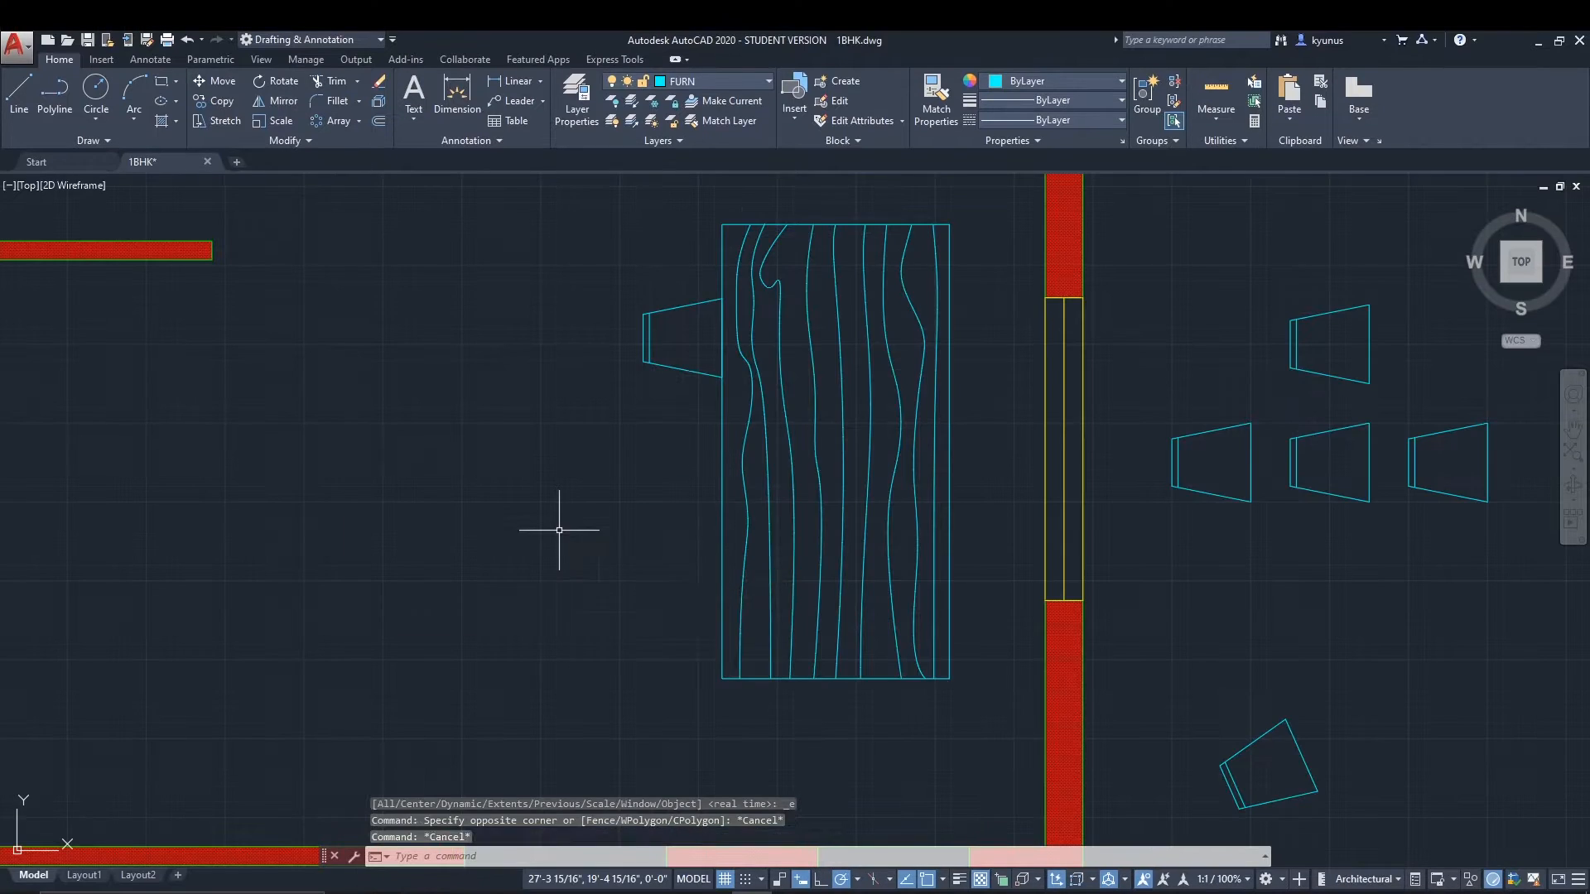
{"action": "left_click", "coordinate": [323, 146]}
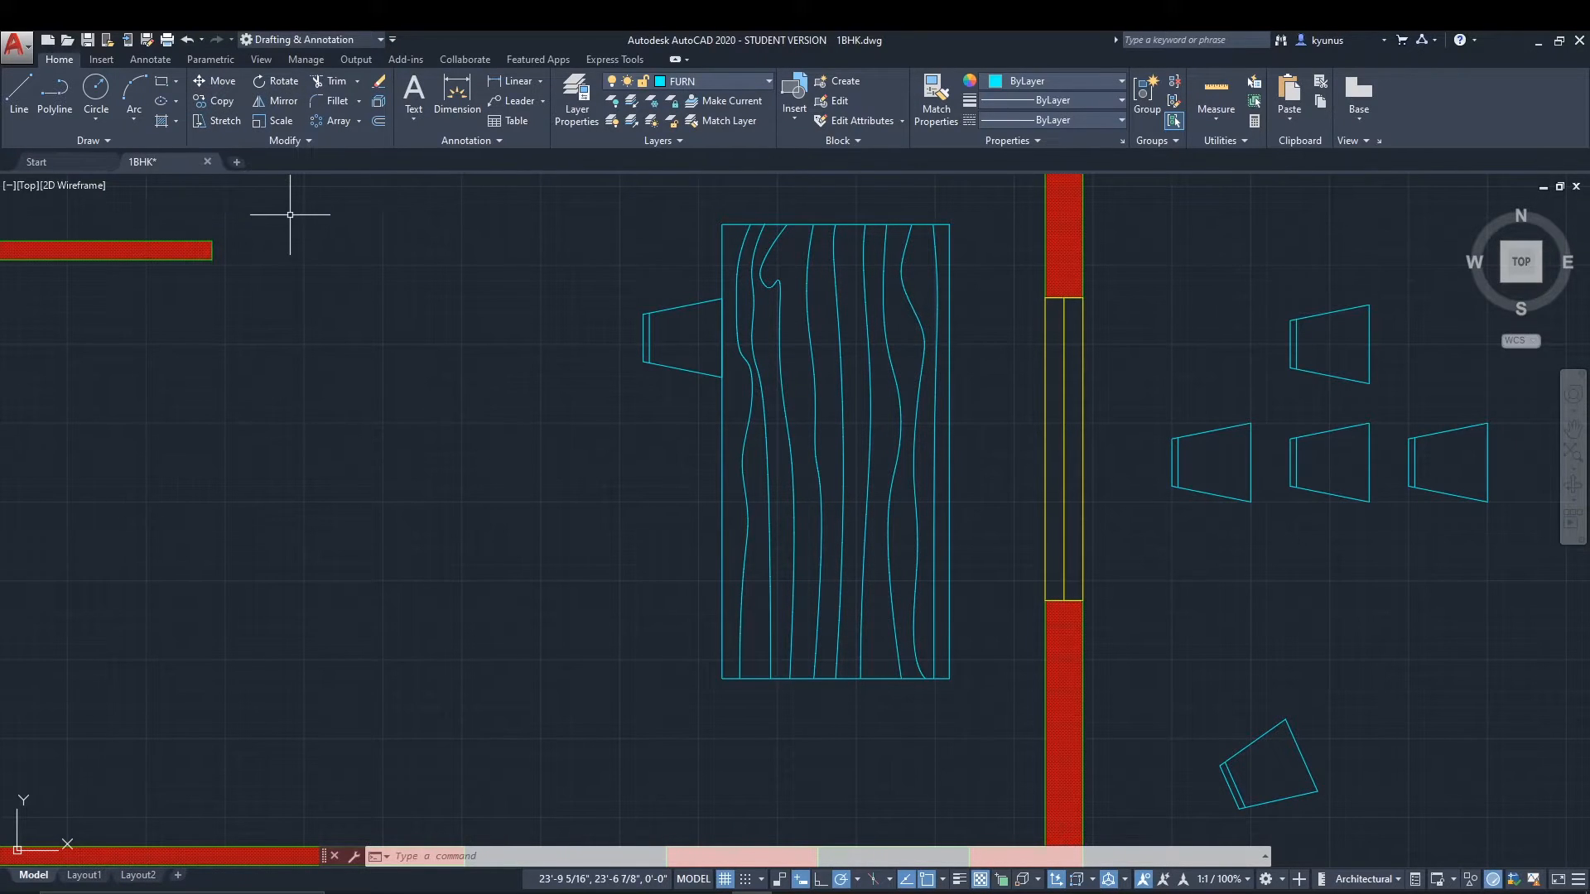
{"action": "key", "text": "Escape"}
{"action": "key", "text": "Escape"}
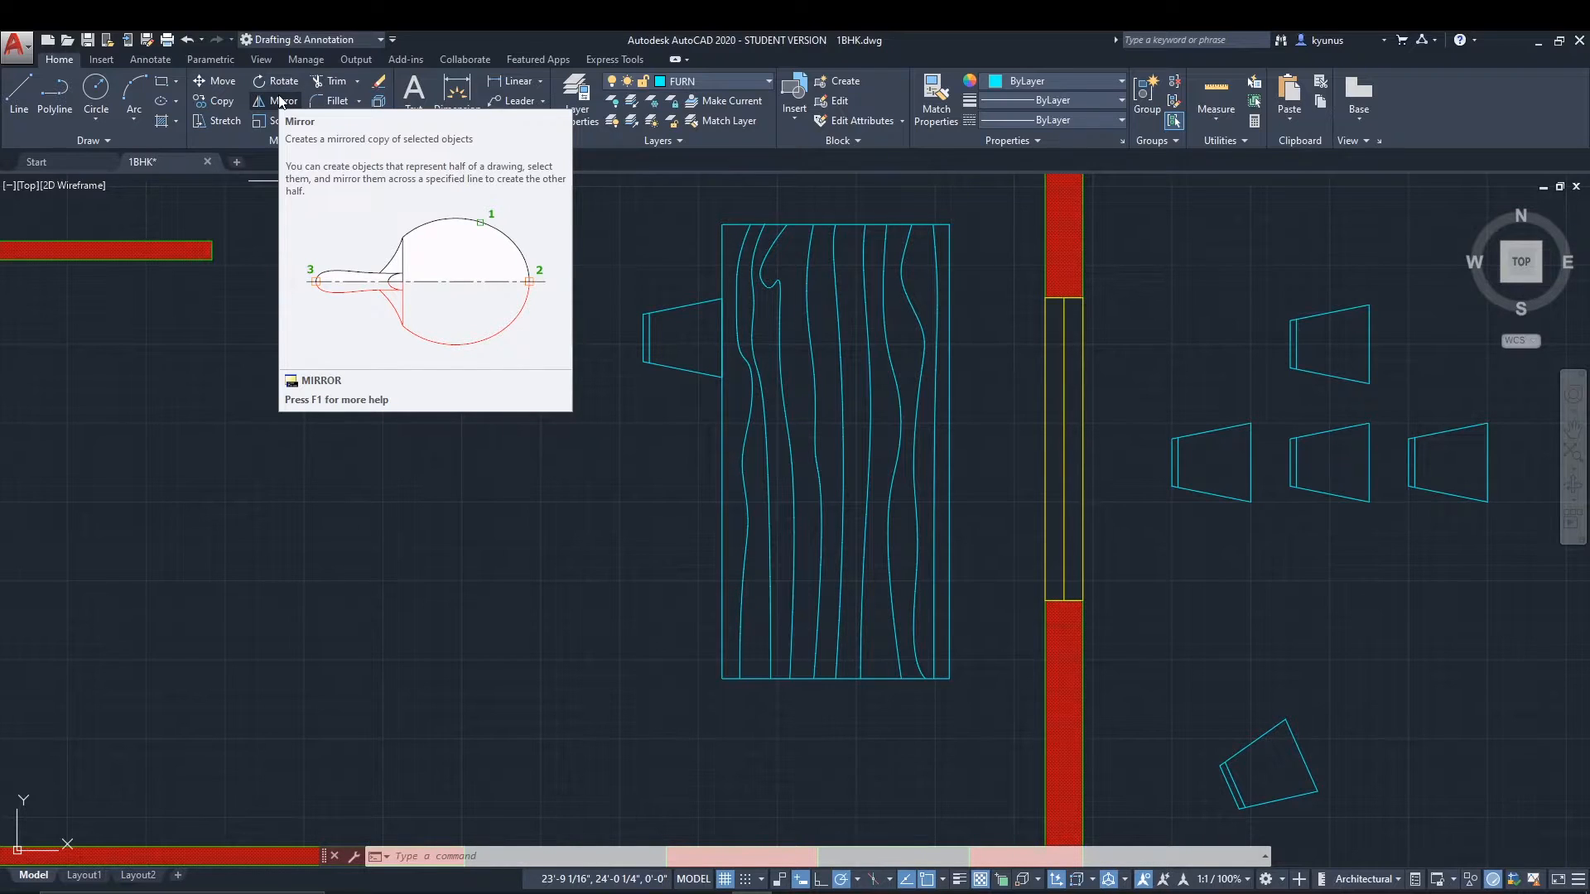
{"action": "key", "text": "Escape"}
{"action": "key", "text": "Escape"}
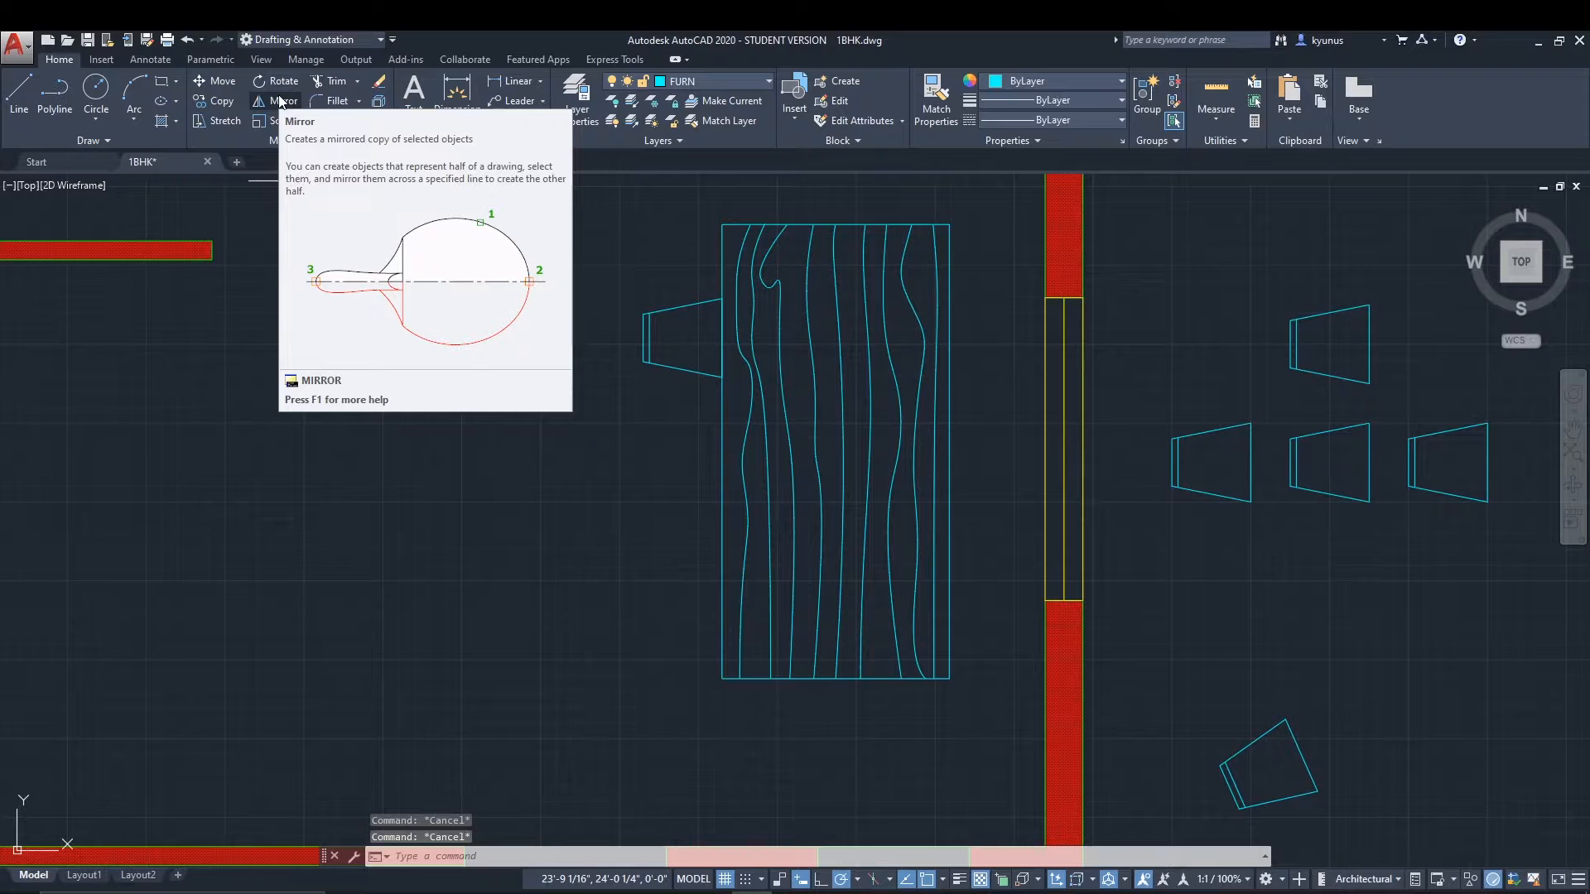
{"action": "key", "text": "Escape"}
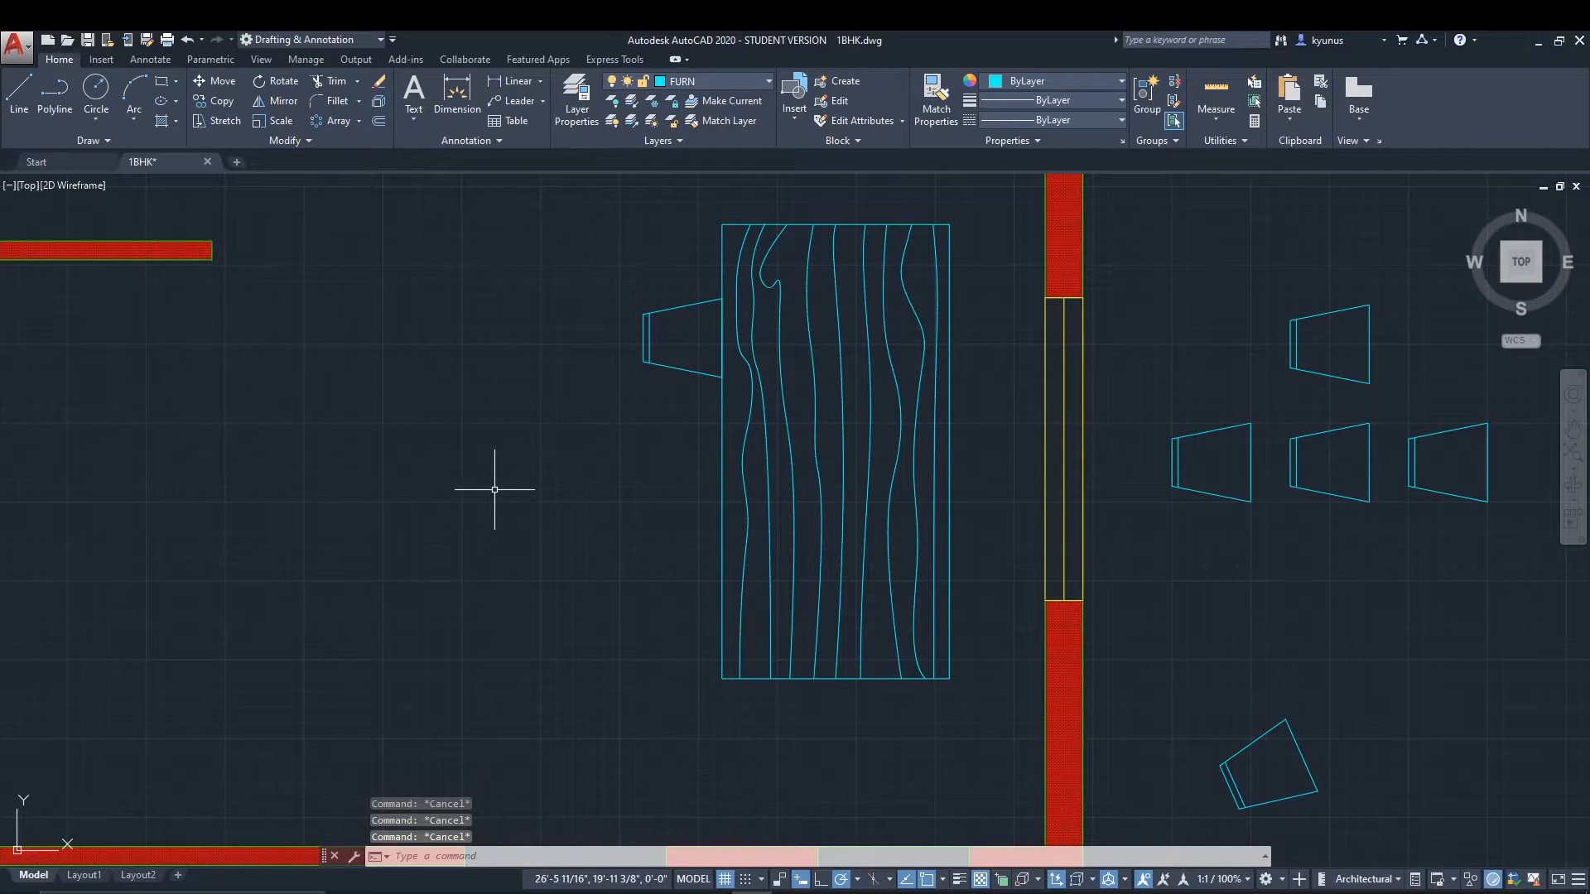
Mirror the chair beside the wooden table across the table's horizontal centre line, keeping the original chair.
{"action": "middle_click_drag", "start_coordinate": [858, 361], "coordinate": [793, 387]}
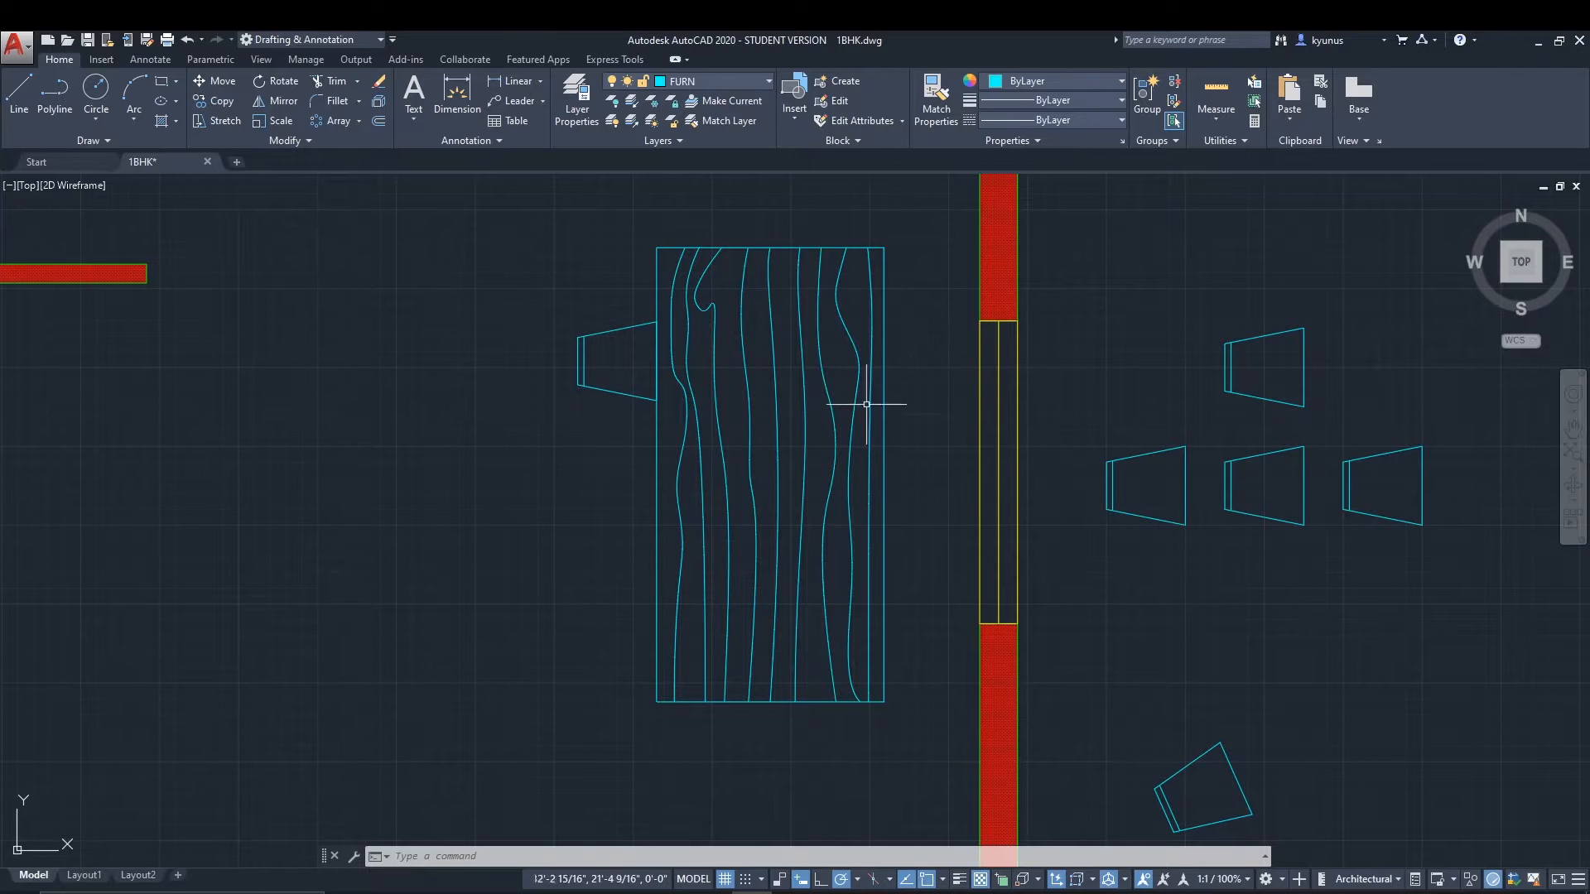
{"action": "mouse_move", "coordinate": [603, 418]}
{"action": "left_mouse_down"}
{"action": "mouse_move", "coordinate": [550, 256]}
{"action": "mouse_move", "coordinate": [461, 381]}
{"action": "left_mouse_up"}
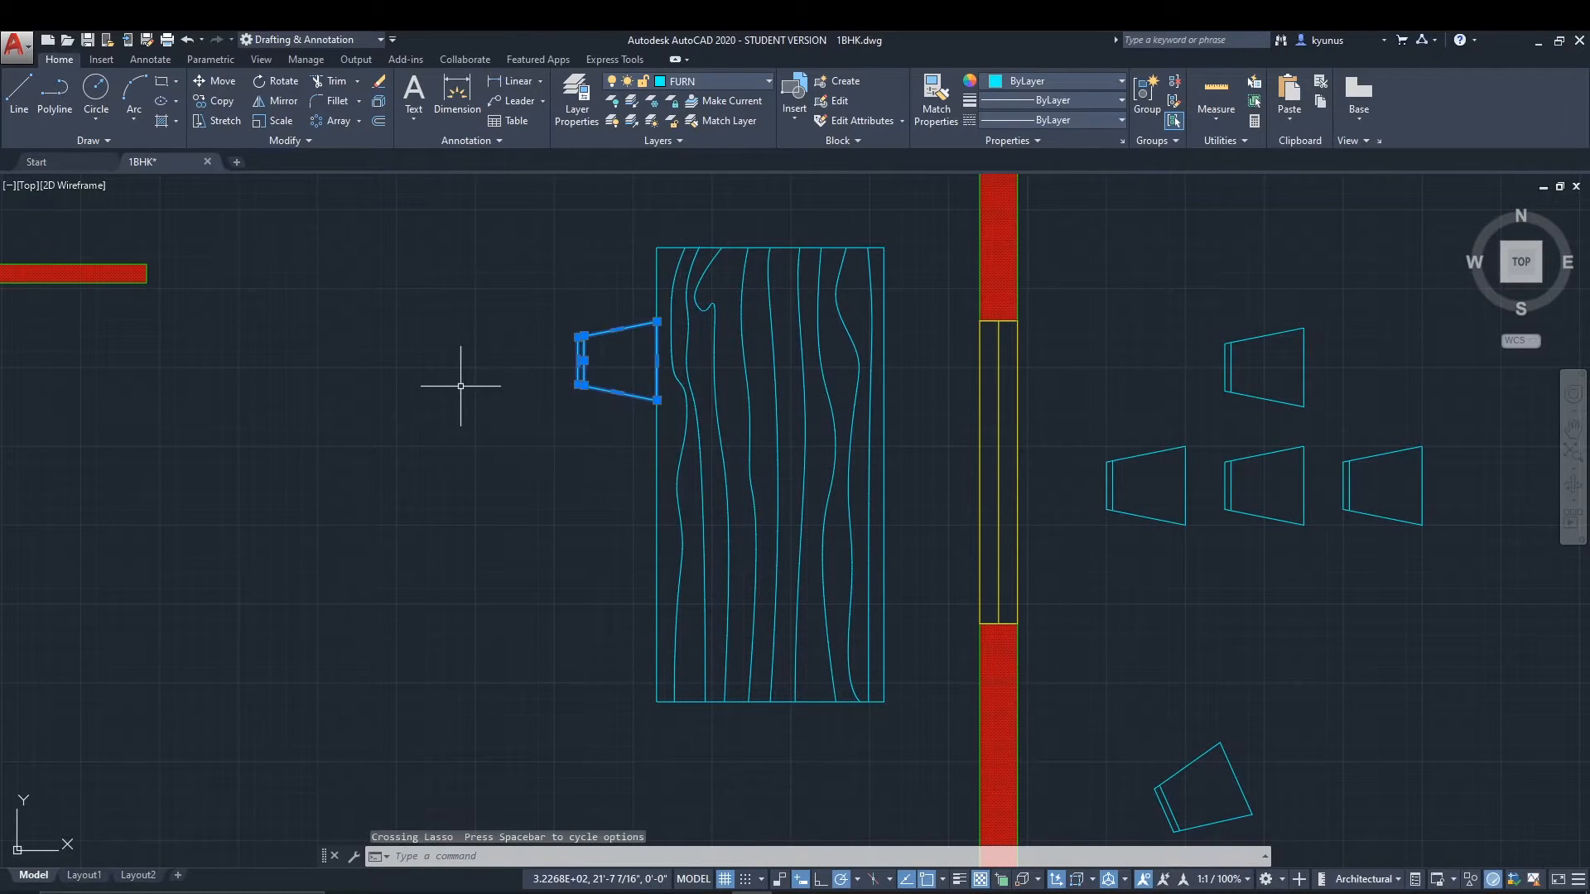
{"action": "left_click", "coordinate": [271, 99]}
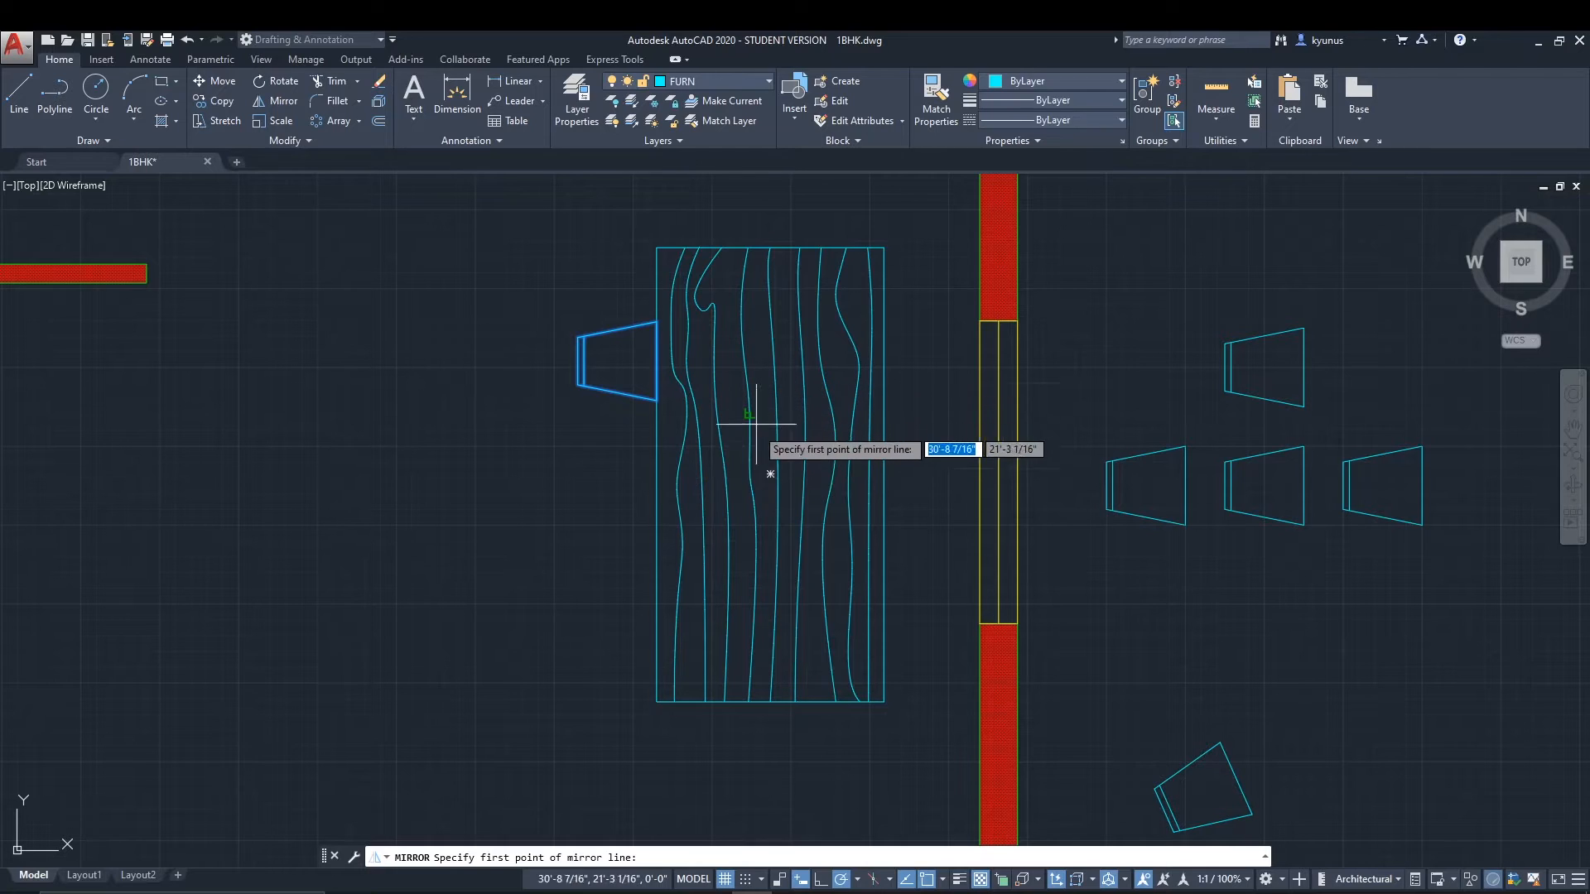
{"action": "left_click", "coordinate": [767, 475]}
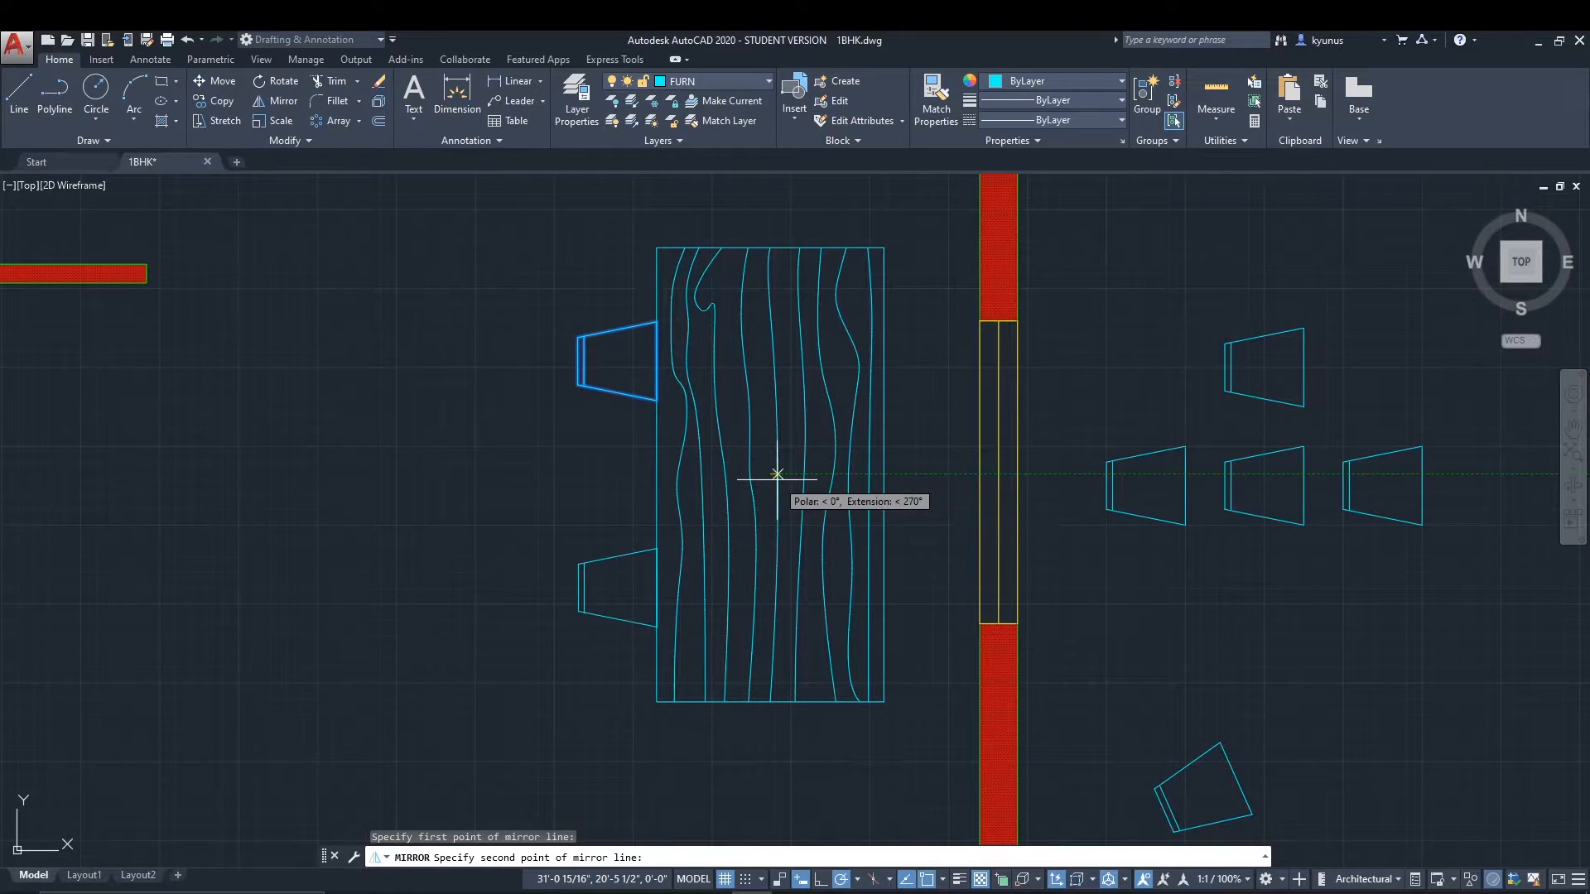
{"action": "left_click", "coordinate": [777, 475]}
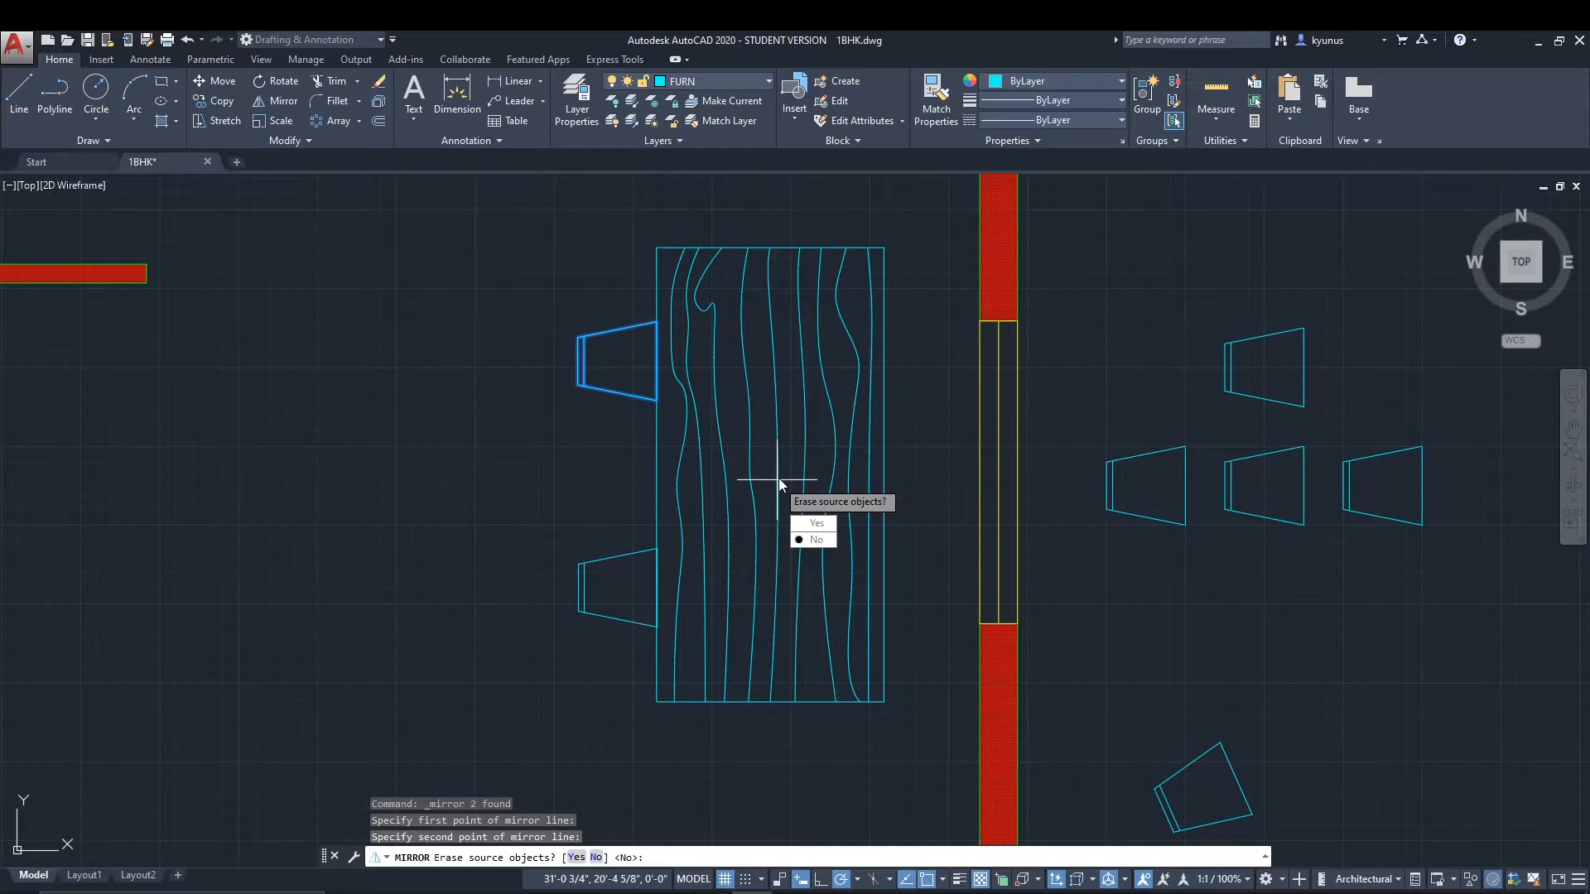
{"action": "left_click", "coordinate": [817, 541]}
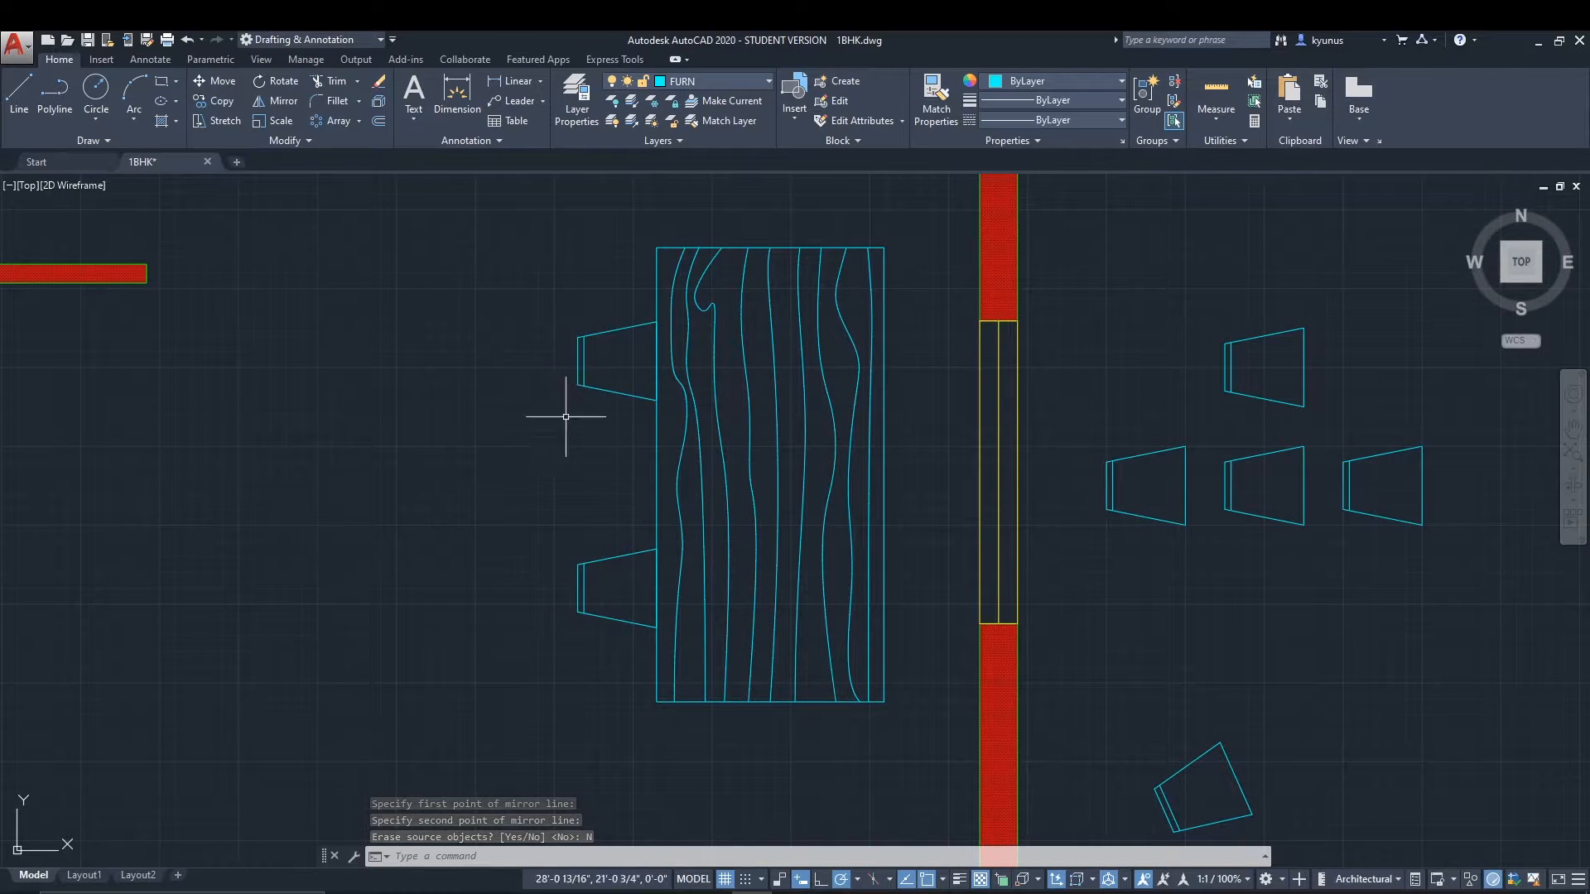
Mirror the upper-left chair across the table's vertical centre line to the opposite side, keeping the original.
{"action": "left_click_drag", "start_coordinate": [601, 417], "coordinate": [550, 274]}
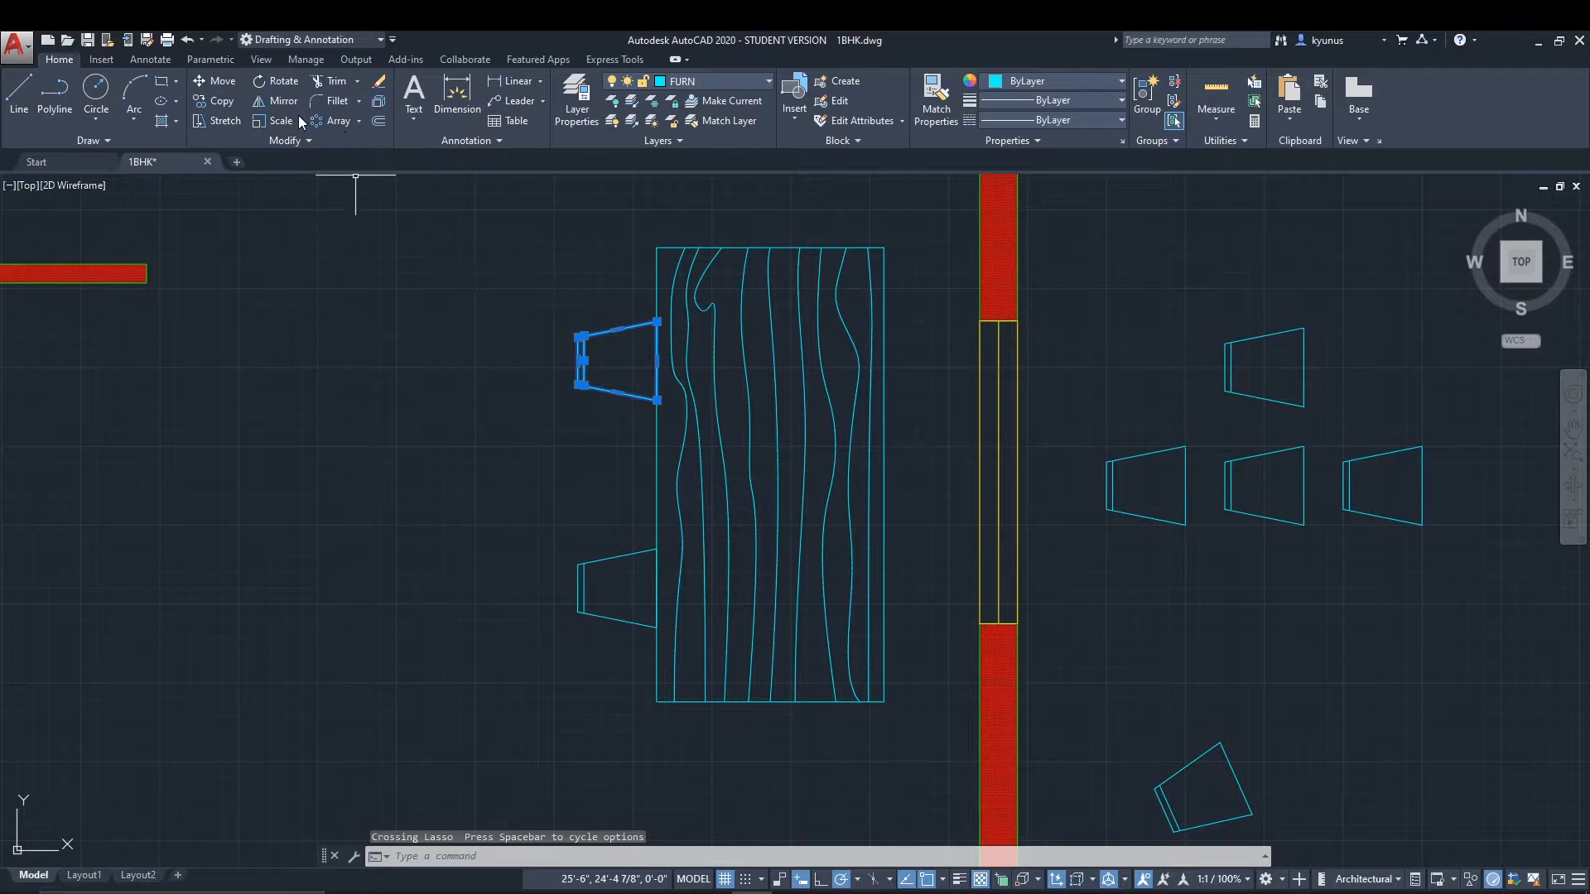
{"action": "left_click", "coordinate": [276, 101]}
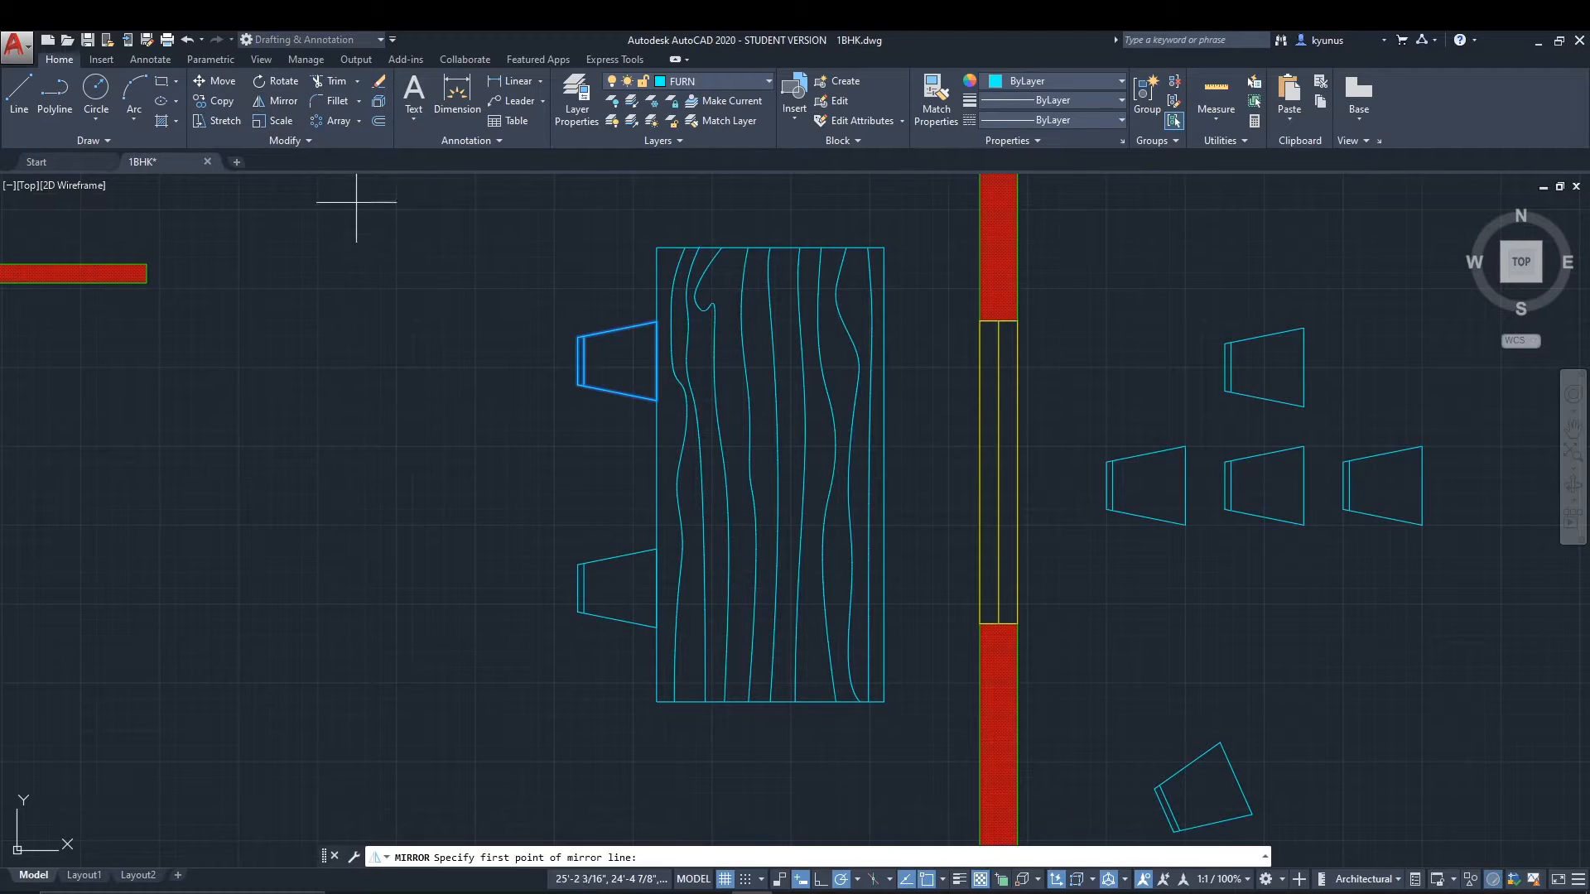
{"action": "left_click", "coordinate": [771, 247]}
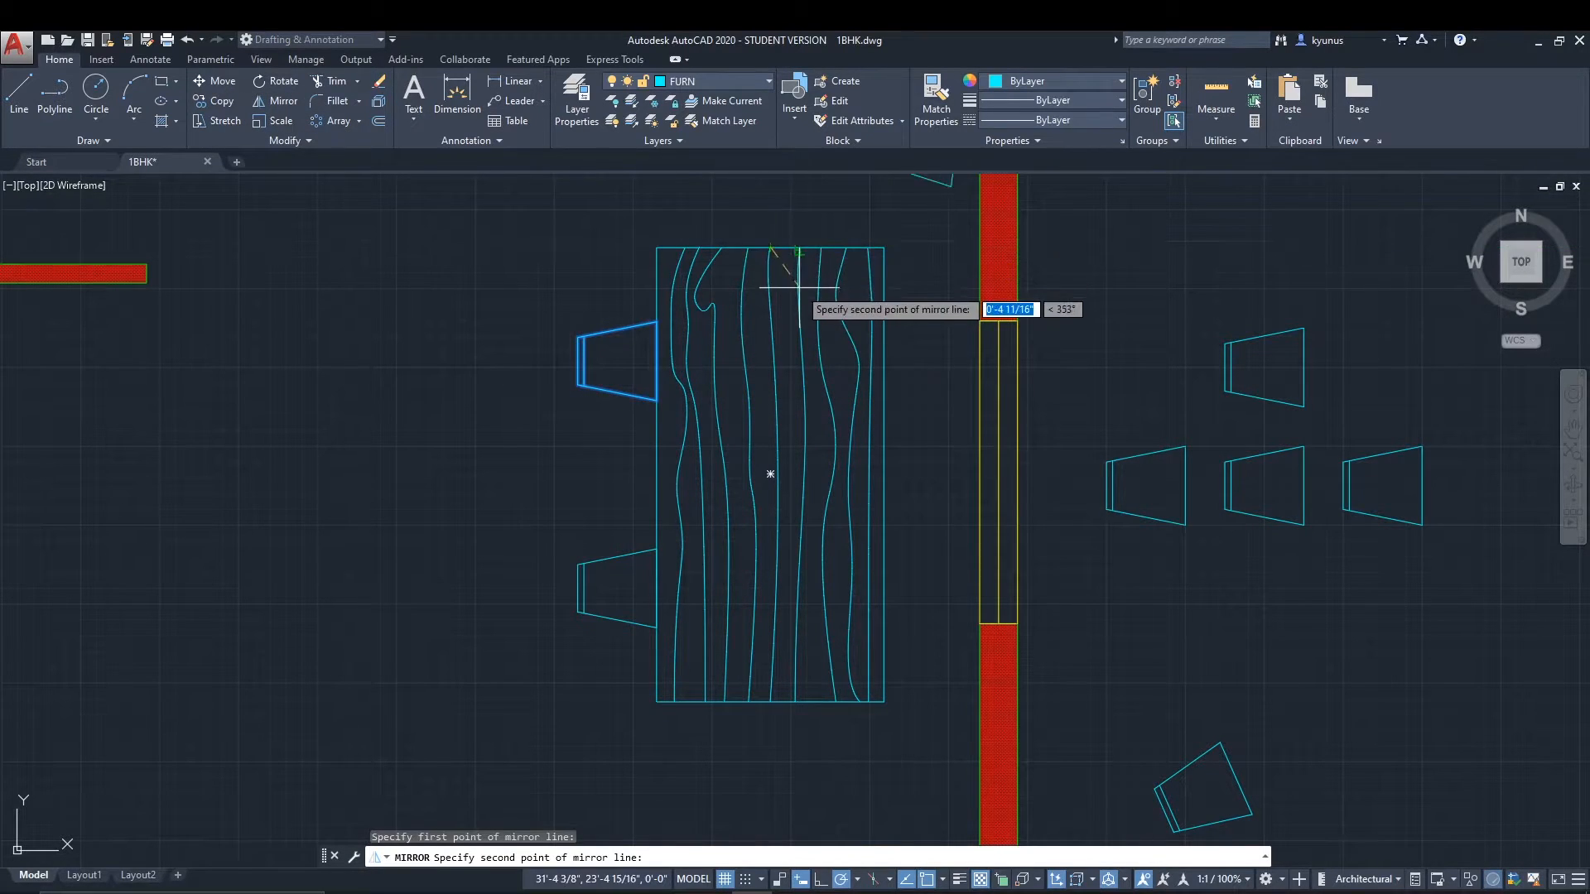
{"action": "left_click", "coordinate": [770, 379]}
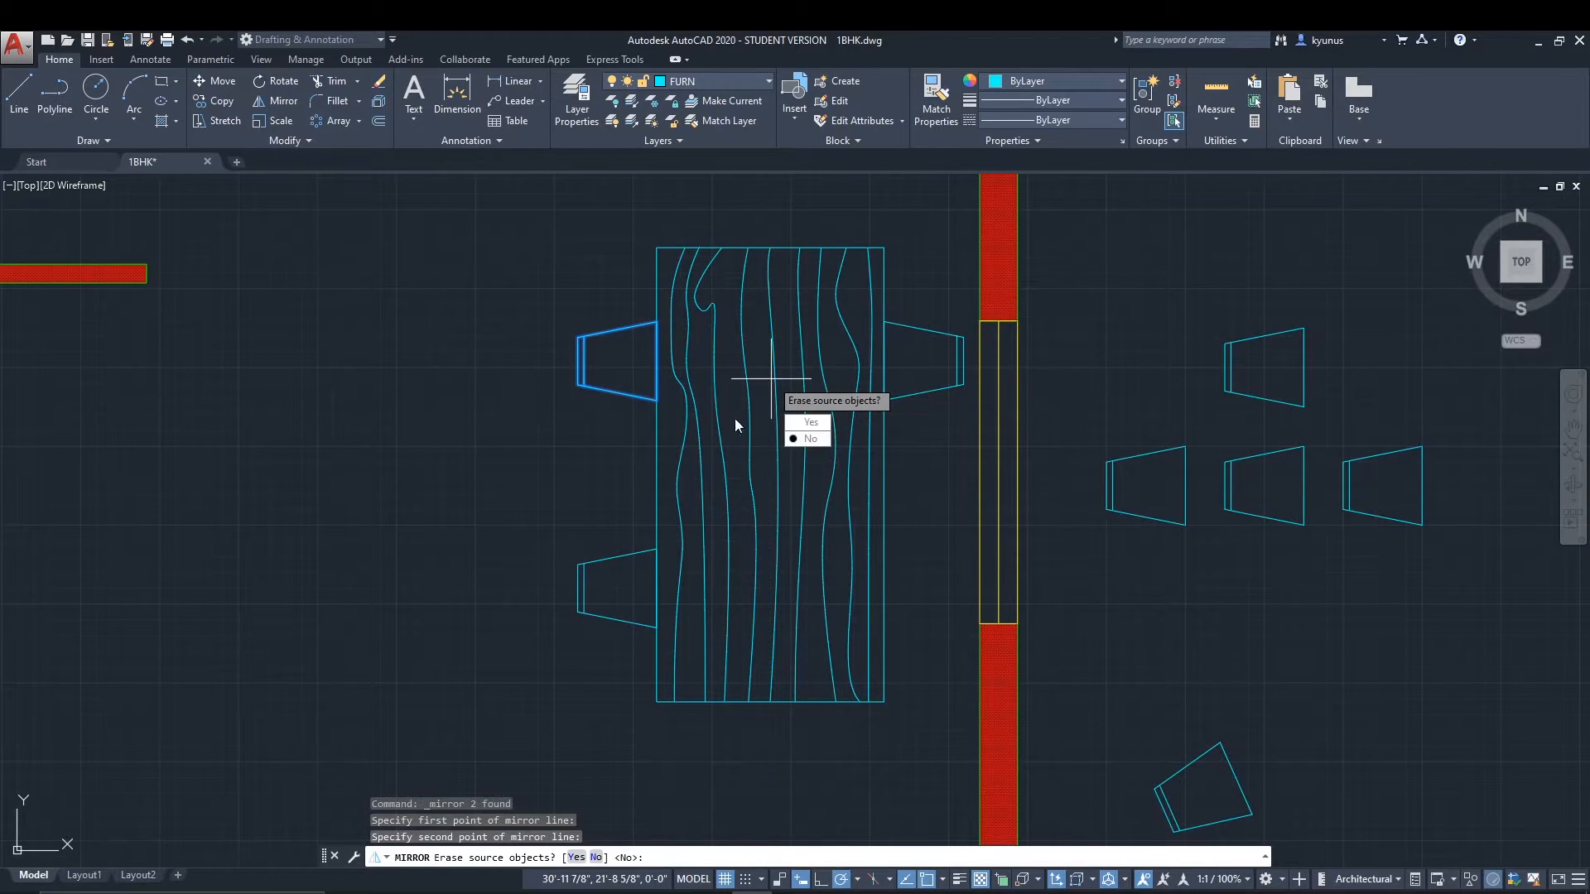
{"action": "key", "text": "Return"}
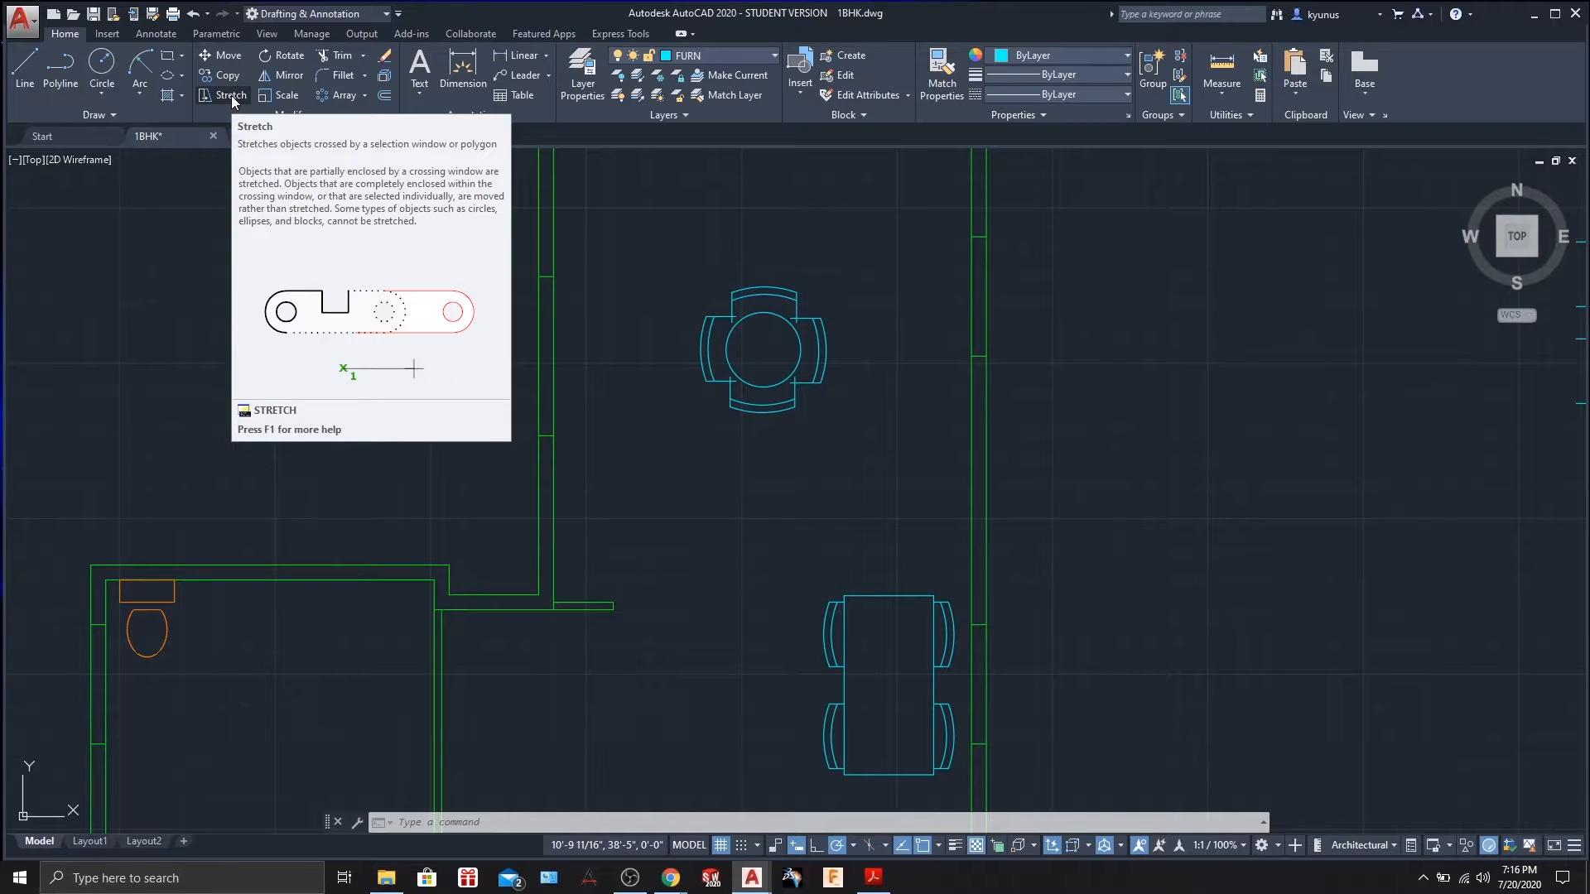
Measure the length of the short horizontal stub wall in the 1BHK plan.
{"action": "key", "text": "Escape"}
{"action": "key", "text": "Escape"}
{"action": "key", "text": "Escape"}
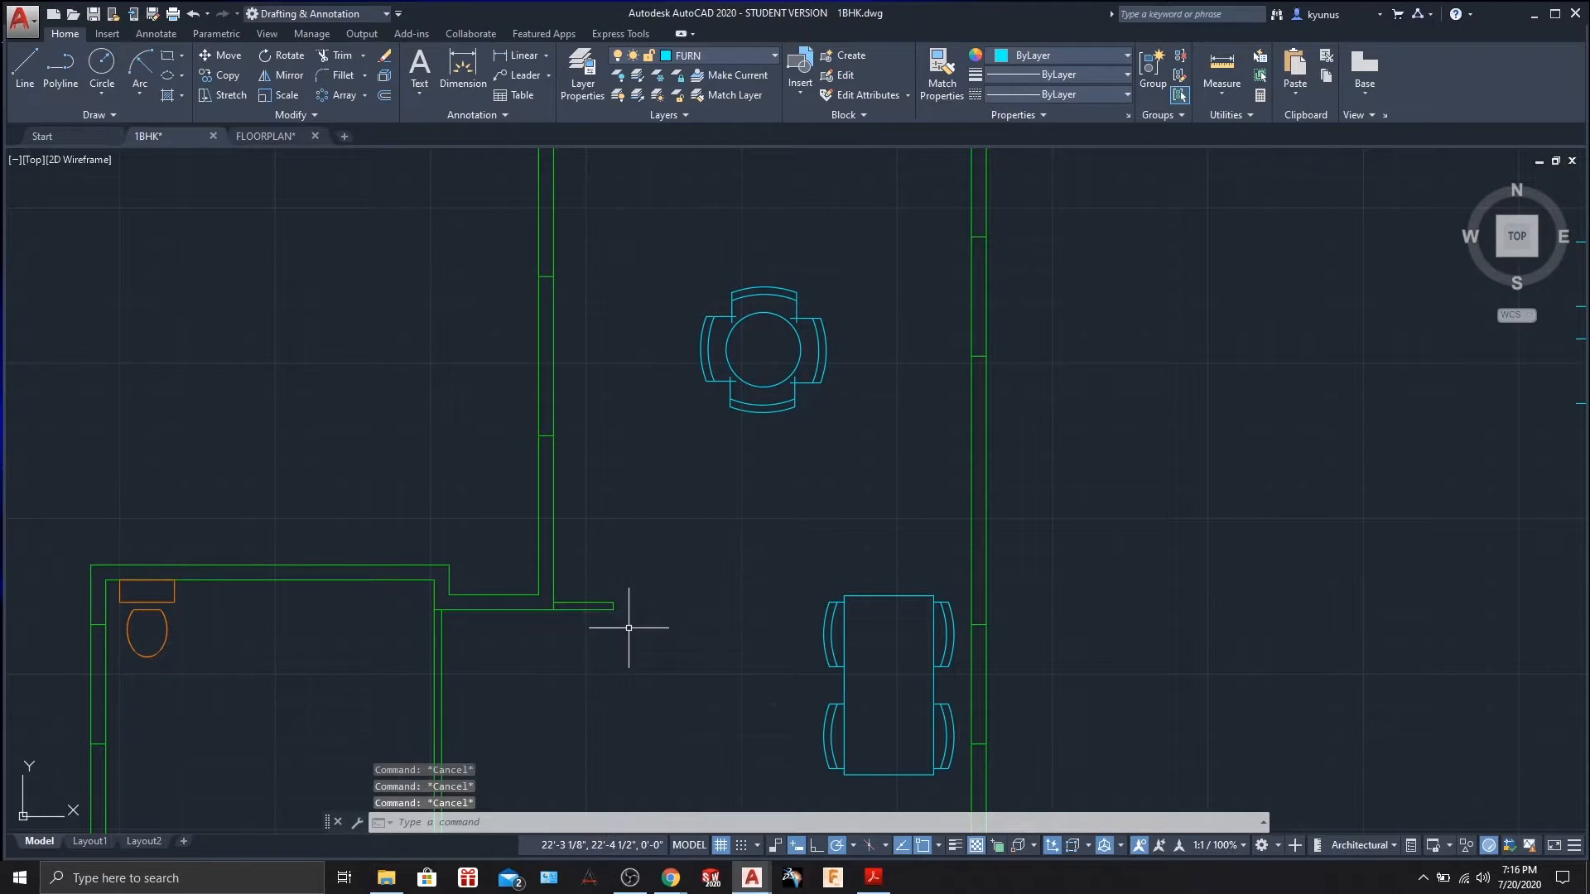
{"action": "scroll", "coordinate": [632, 628], "scroll_direction": "up", "scroll_amount": 1}
{"action": "scroll", "coordinate": [631, 613], "scroll_direction": "up", "scroll_amount": 1}
{"action": "scroll", "coordinate": [633, 596], "scroll_direction": "down", "scroll_amount": 1}
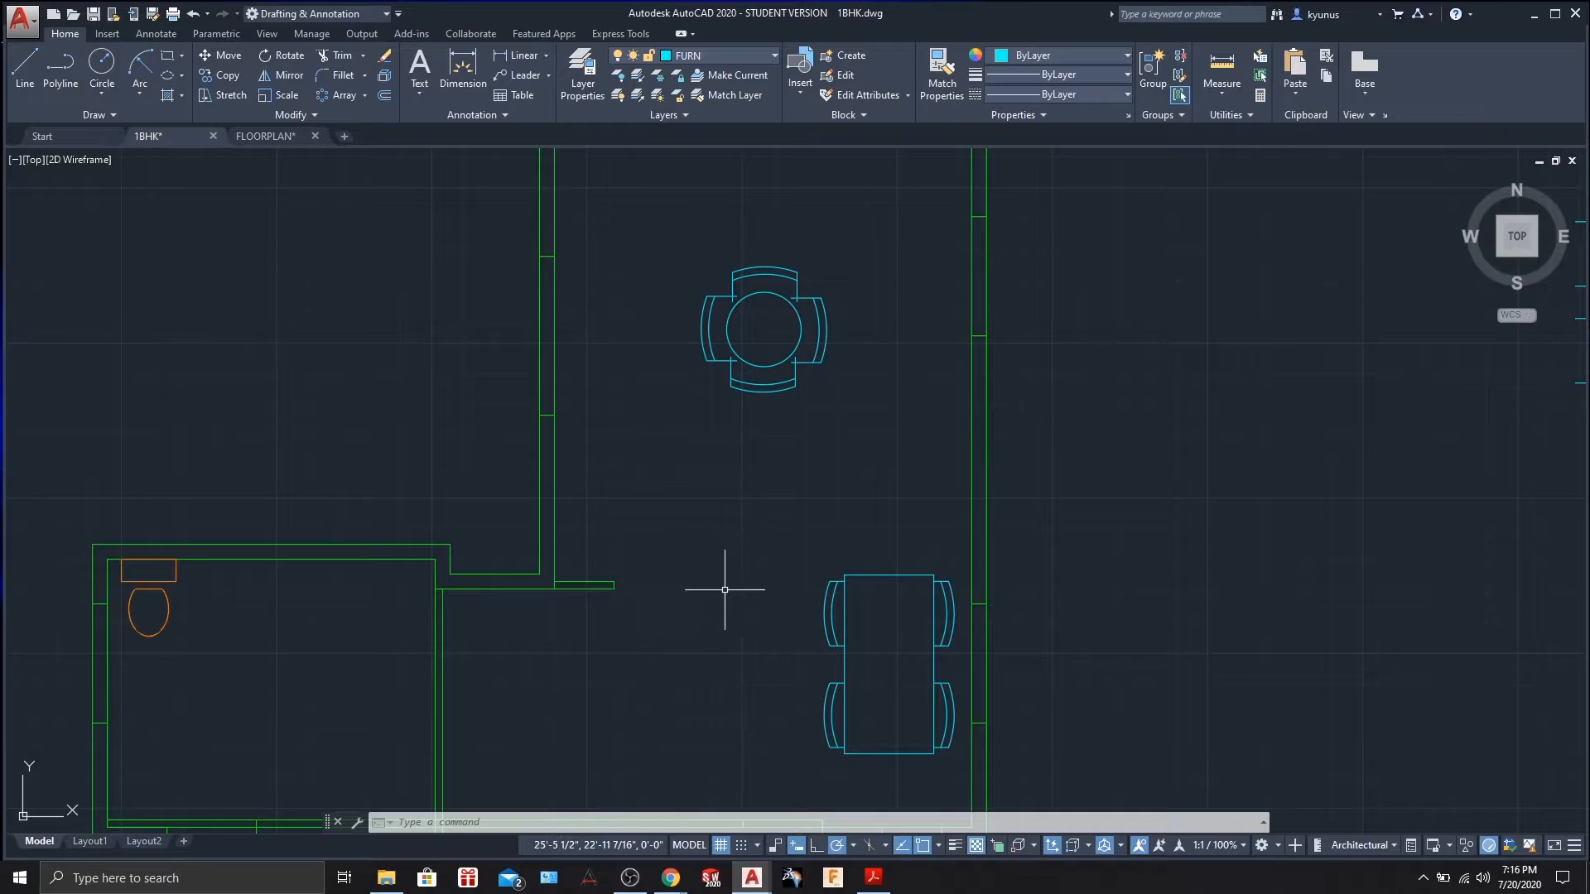
{"action": "left_click", "coordinate": [1219, 68]}
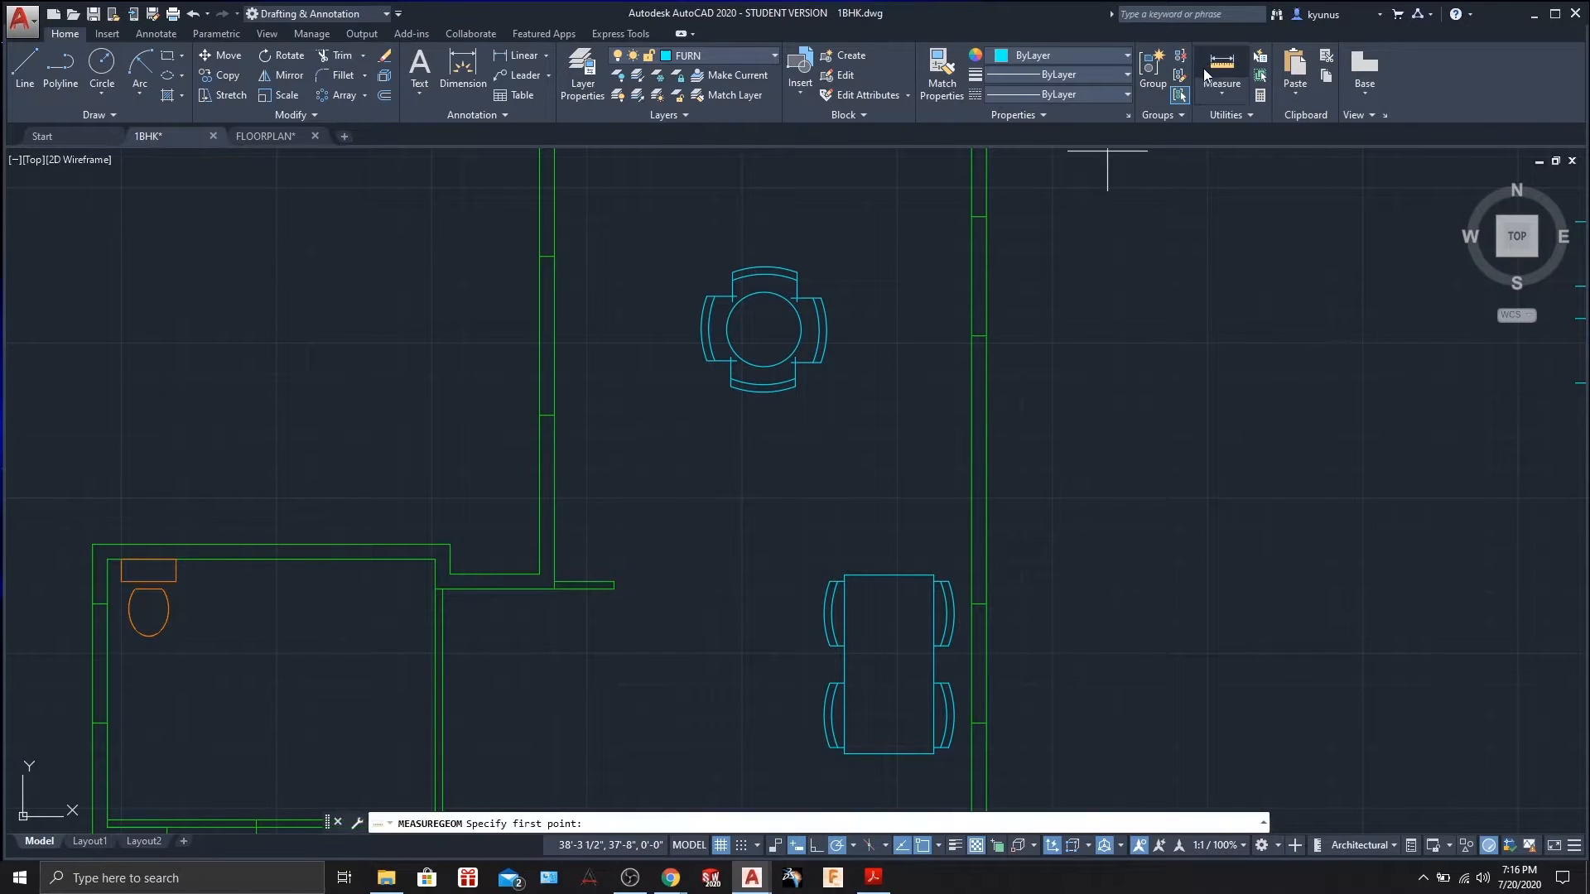
{"action": "left_click", "coordinate": [554, 582]}
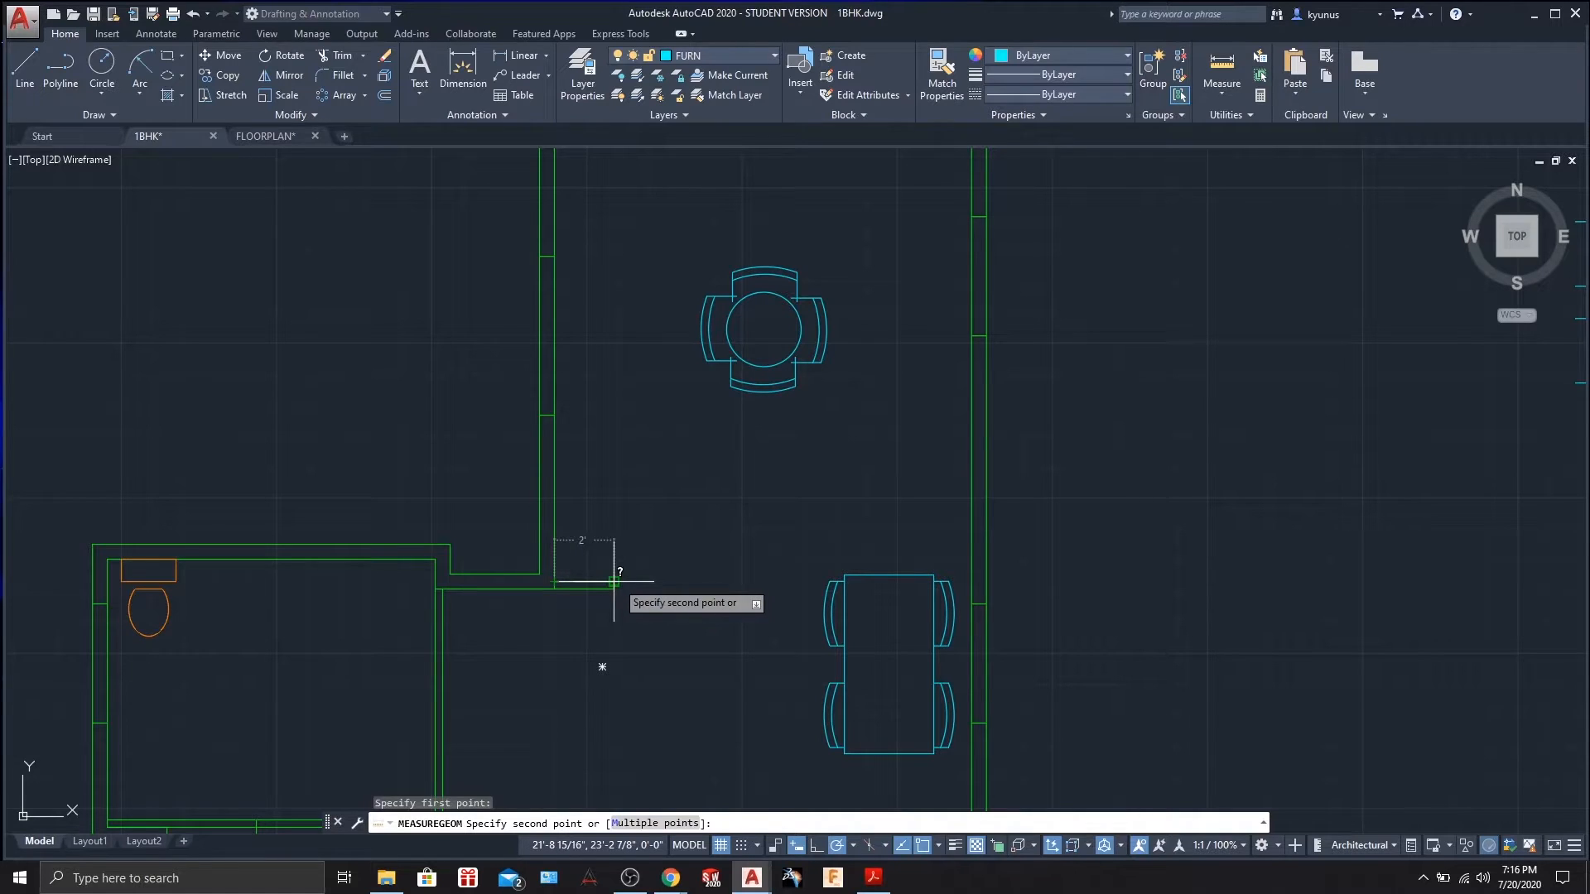
{"action": "key", "text": "Escape"}
Stretch the free end of the short stub wall 1' to the right from its end midpoint.
{"action": "scroll", "coordinate": [673, 592], "scroll_direction": "up", "scroll_amount": 2}
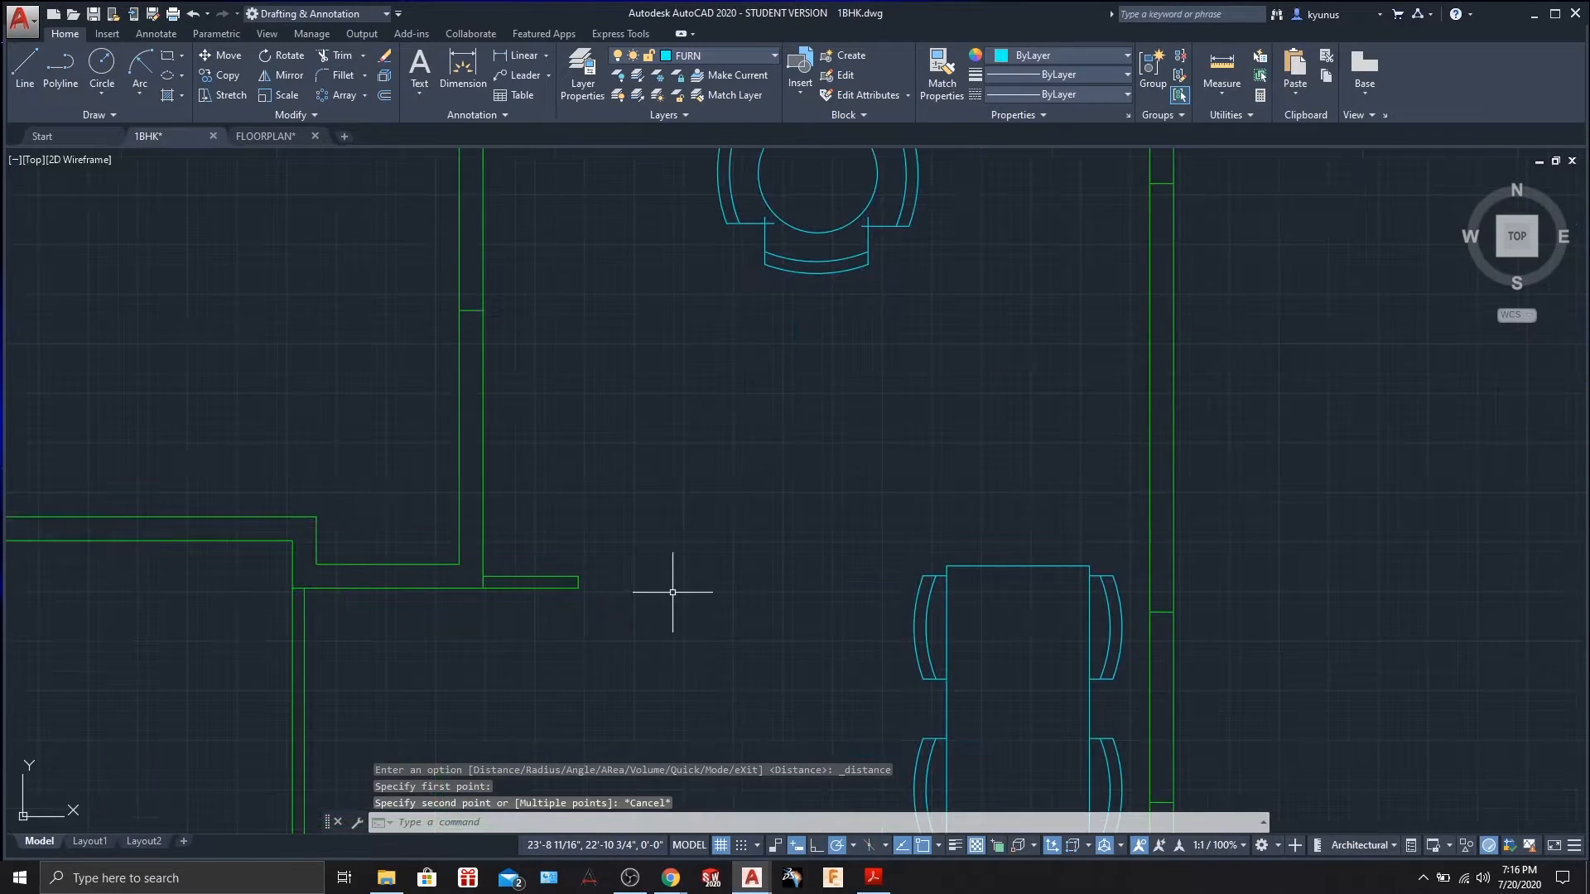
{"action": "scroll", "coordinate": [649, 588], "scroll_direction": "up", "scroll_amount": 2}
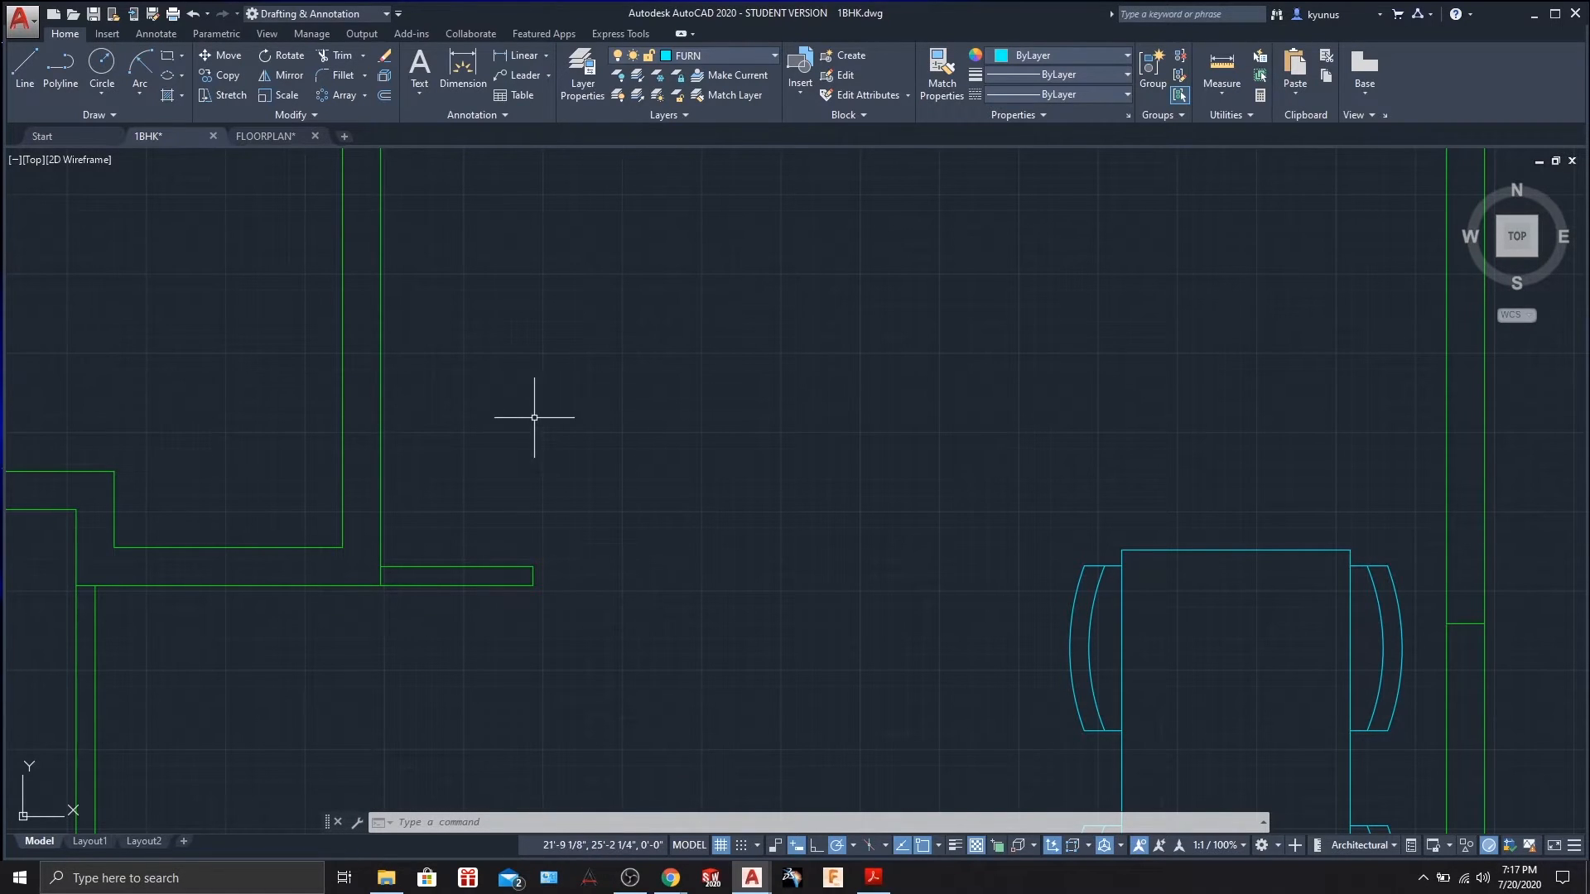
{"action": "left_click", "coordinate": [230, 96]}
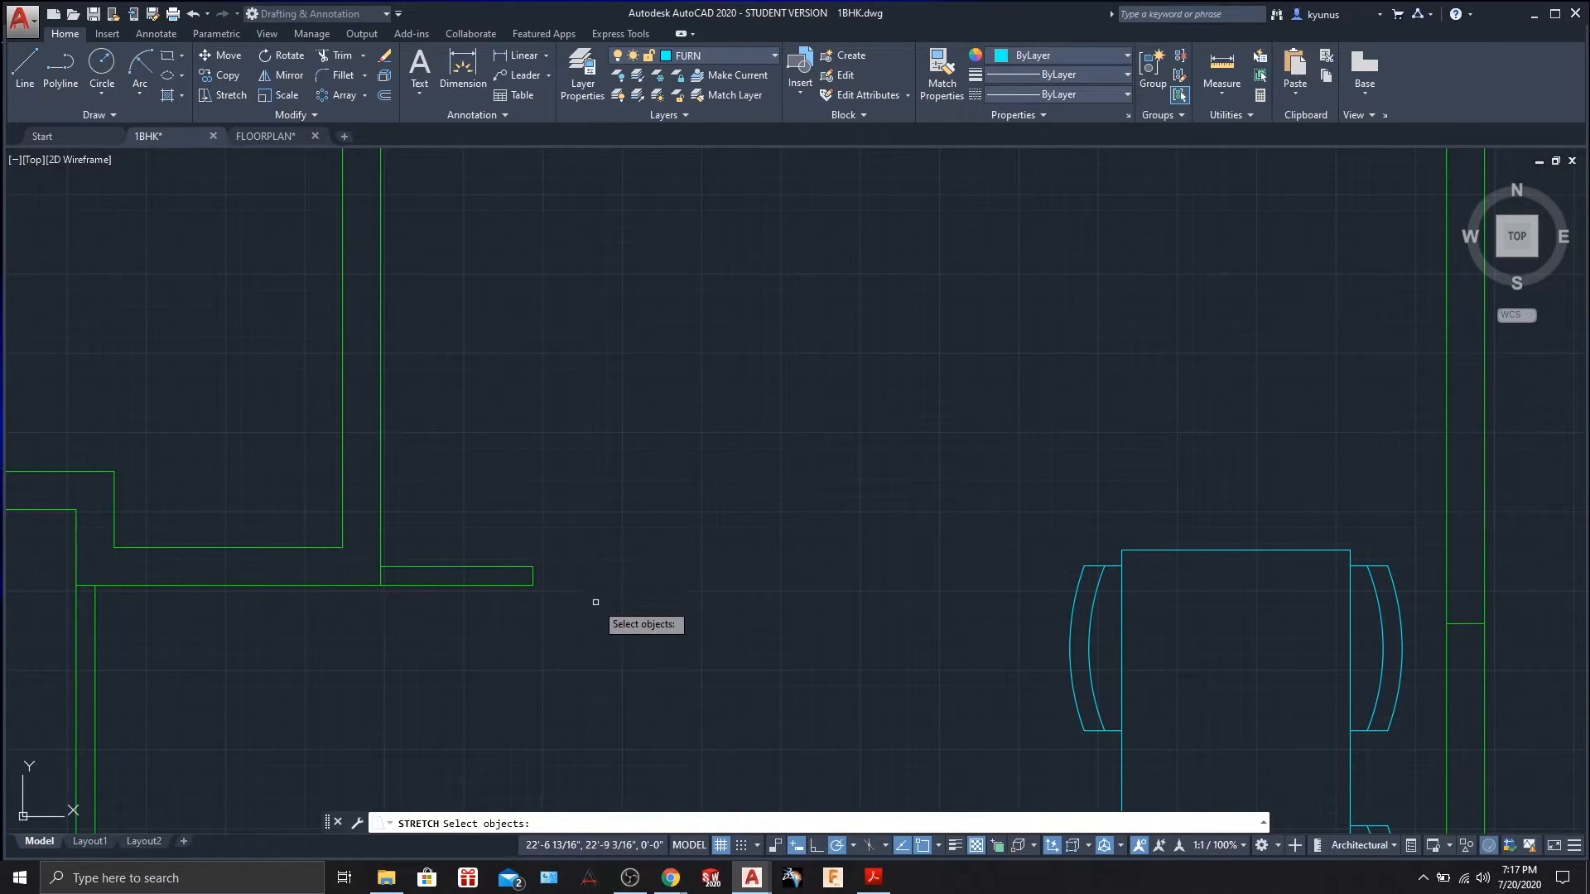
{"action": "mouse_move", "coordinate": [593, 580]}
{"action": "left_mouse_down"}
{"action": "mouse_move", "coordinate": [526, 632]}
{"action": "mouse_move", "coordinate": [433, 519]}
{"action": "mouse_move", "coordinate": [425, 477]}
{"action": "left_mouse_up"}
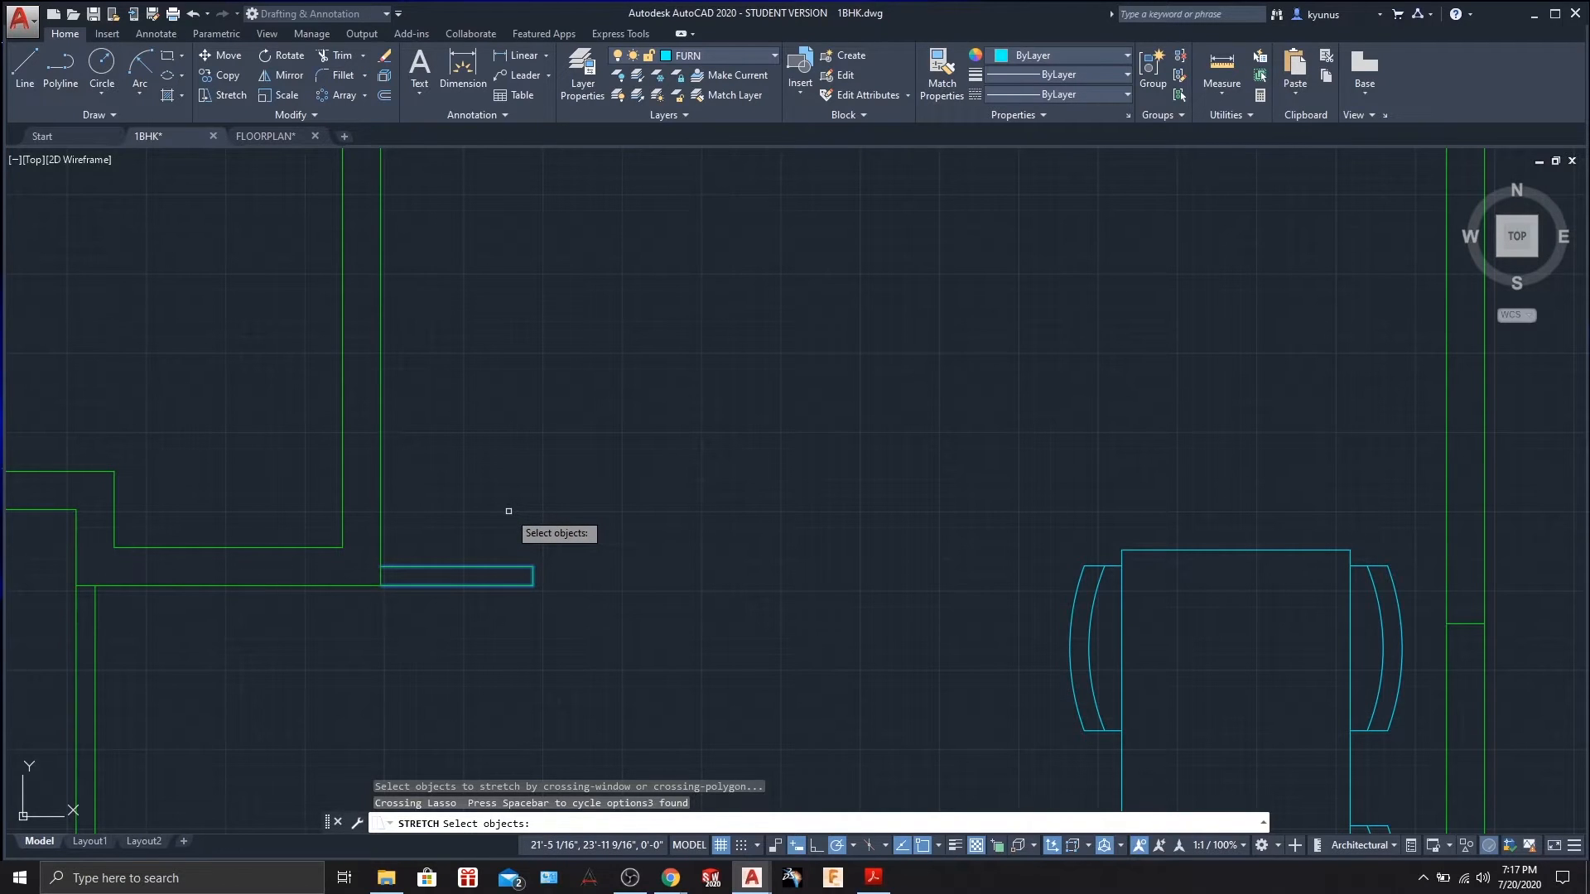
{"action": "key", "text": "Return"}
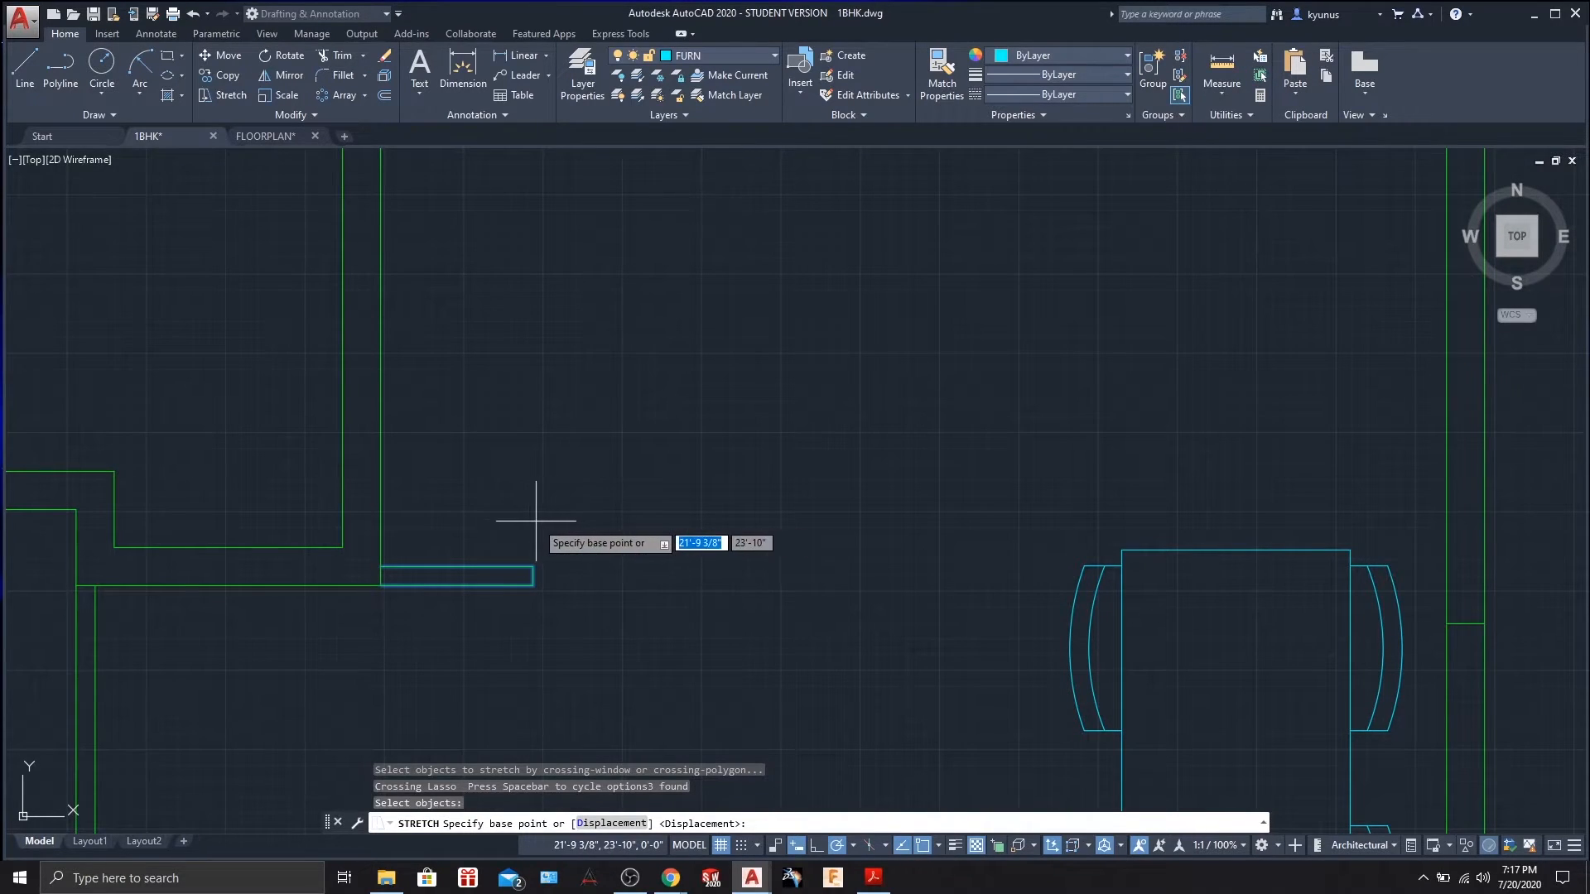
{"action": "left_click", "coordinate": [533, 576]}
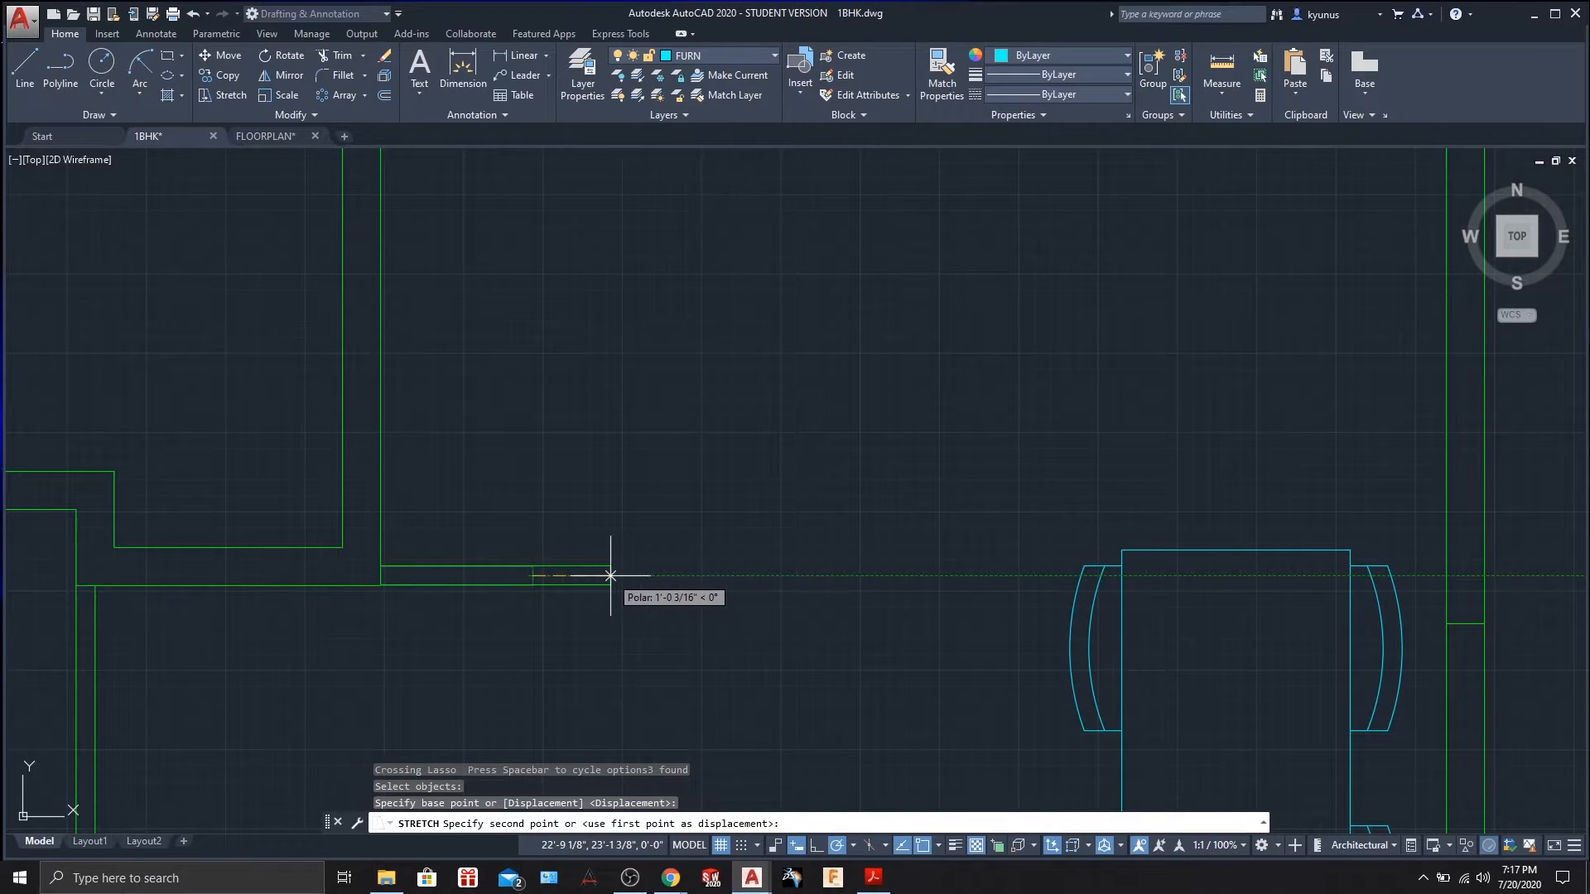
{"action": "type", "text": "1'"}
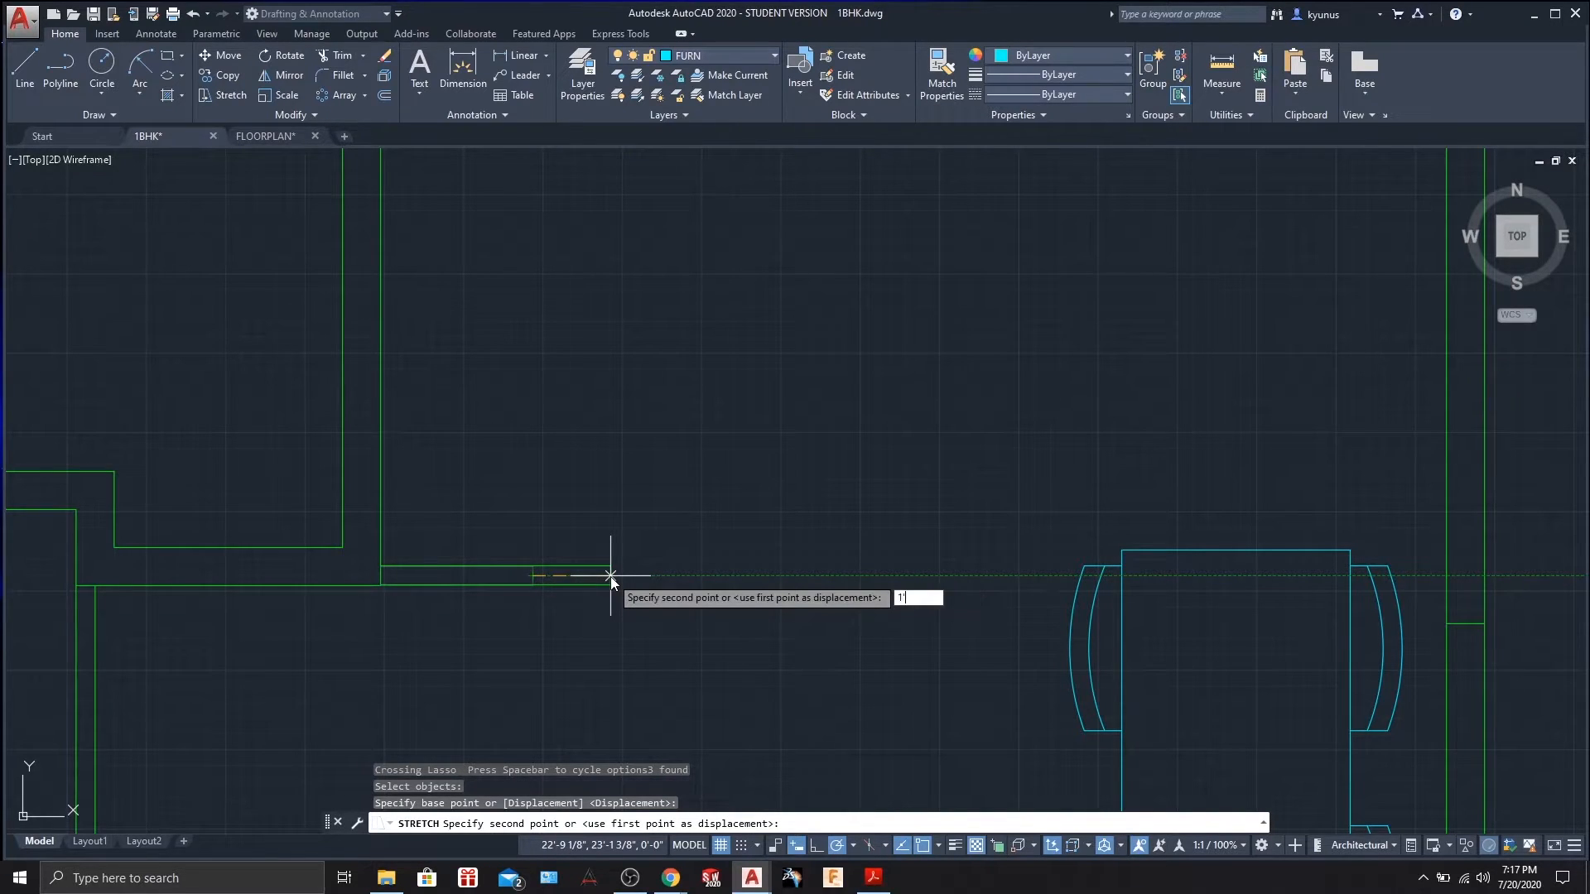
{"action": "key", "text": "Return"}
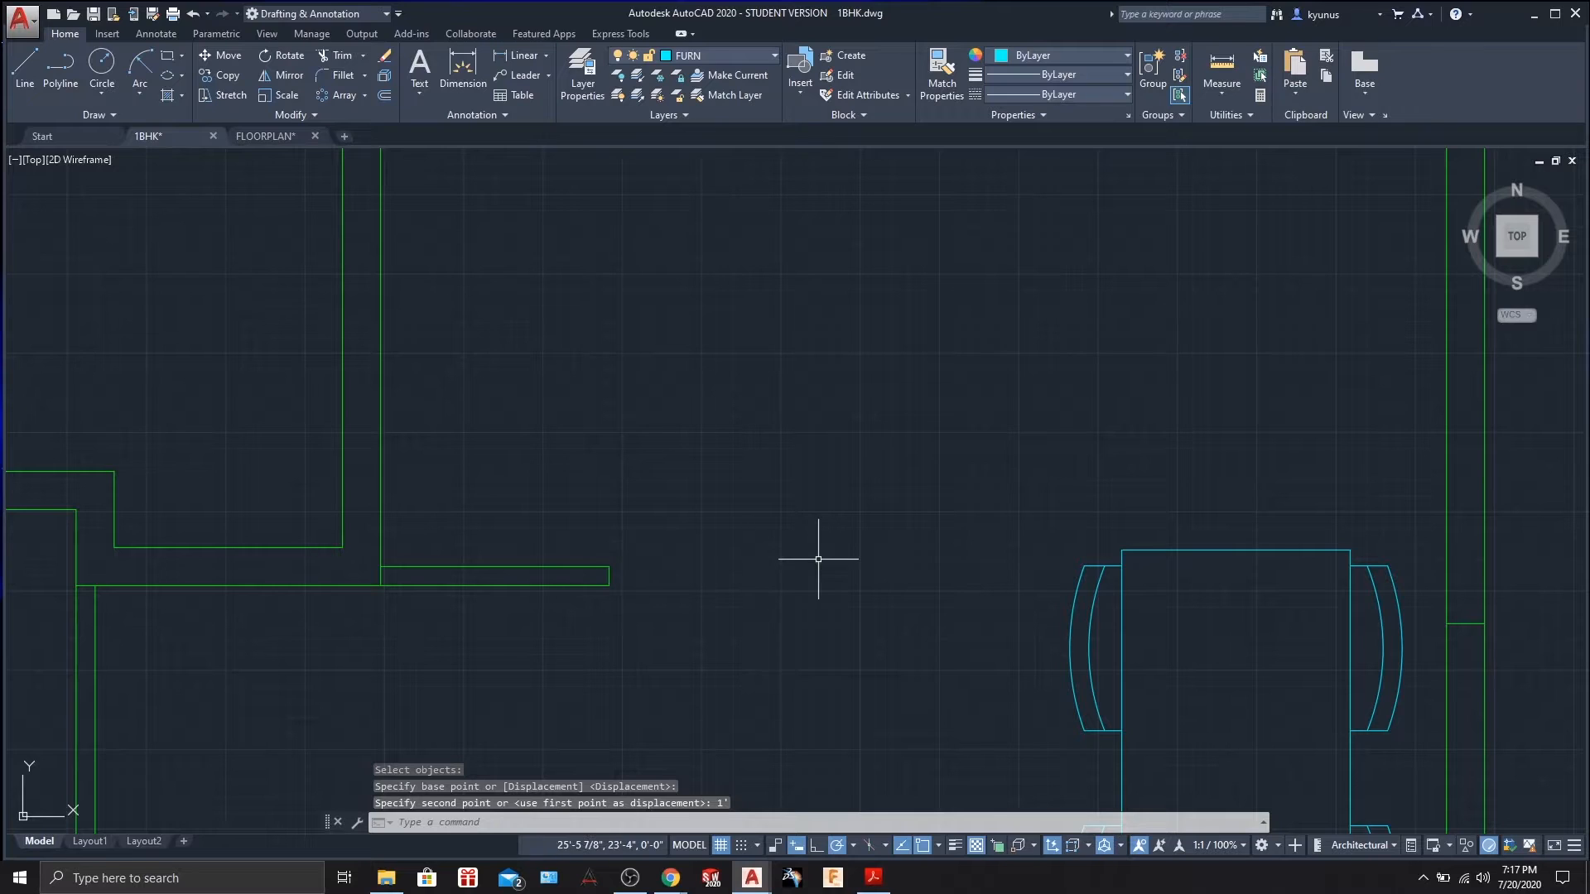
{"action": "key", "text": "Escape"}
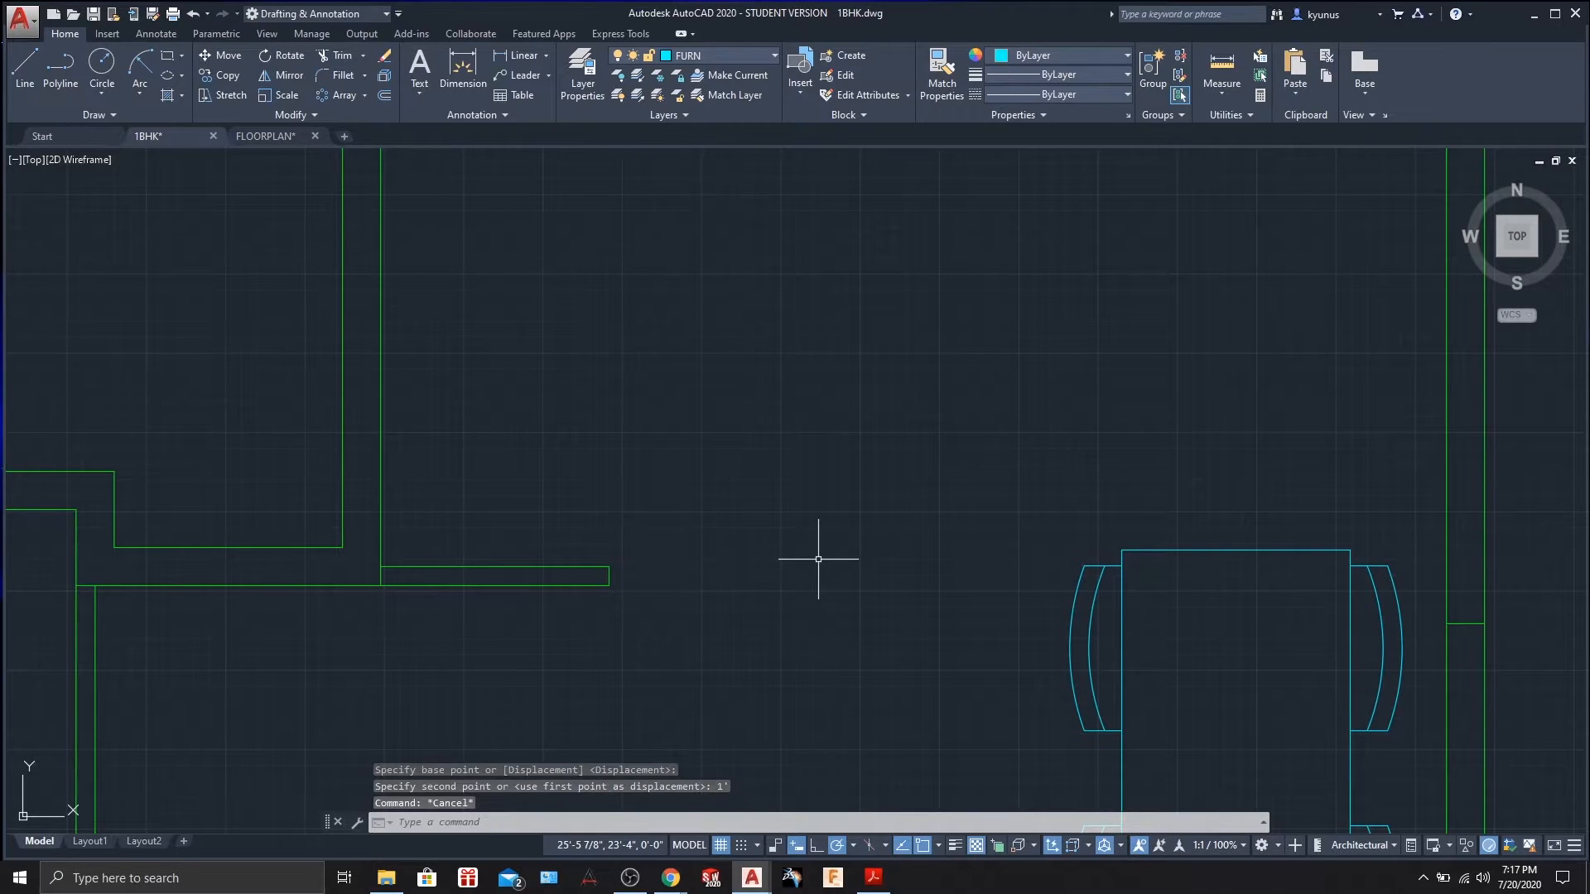
Measure the stretched stub wall's length along its upper edge.
{"action": "left_click", "coordinate": [1218, 75]}
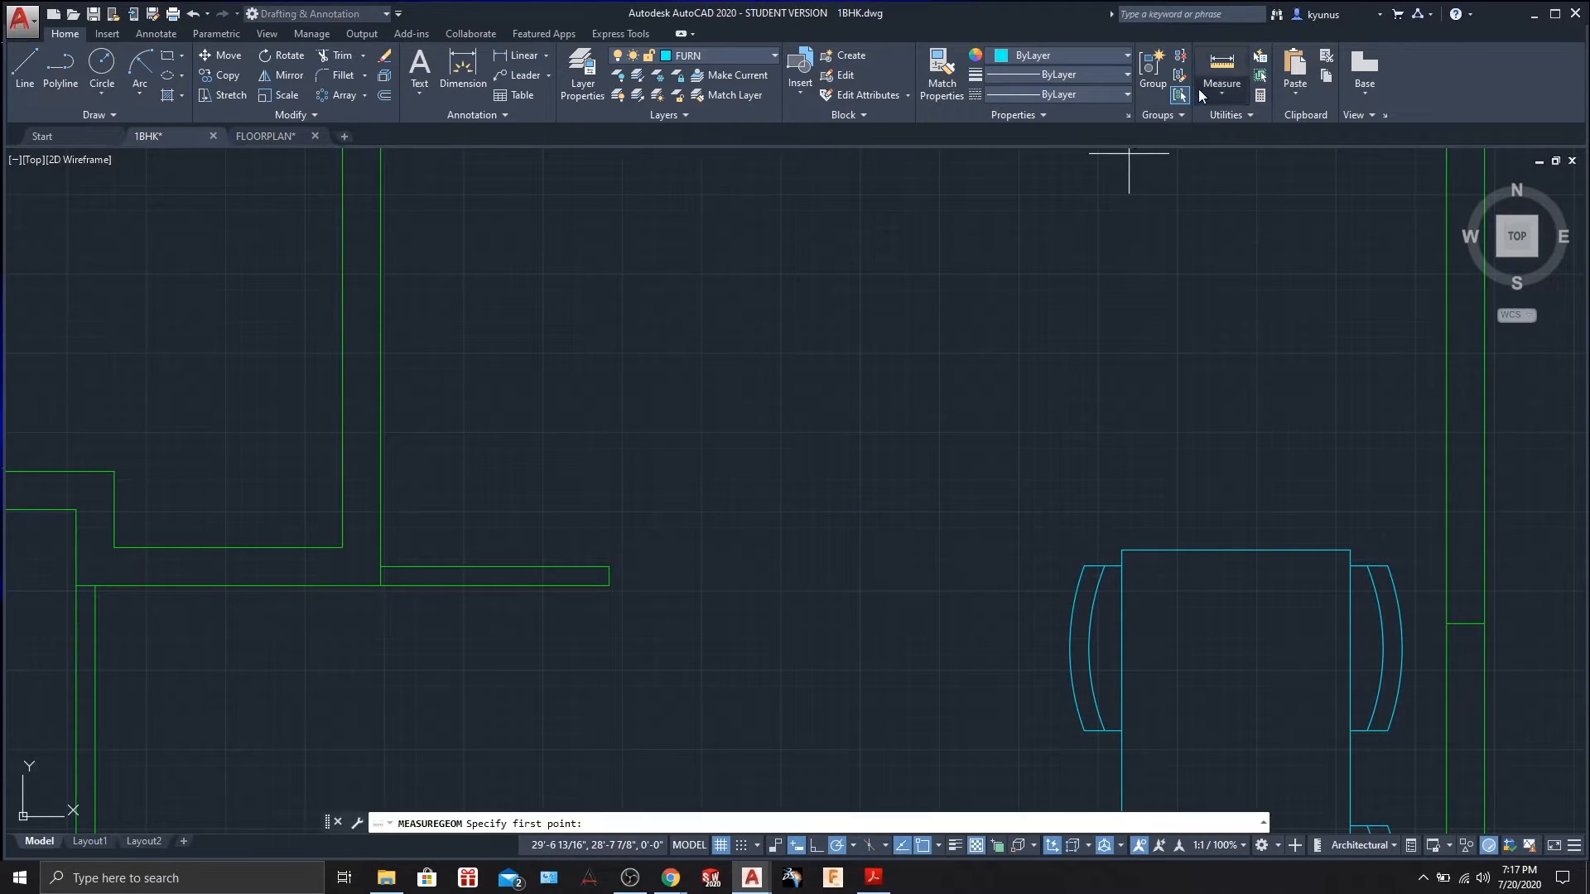
{"action": "left_click", "coordinate": [382, 566]}
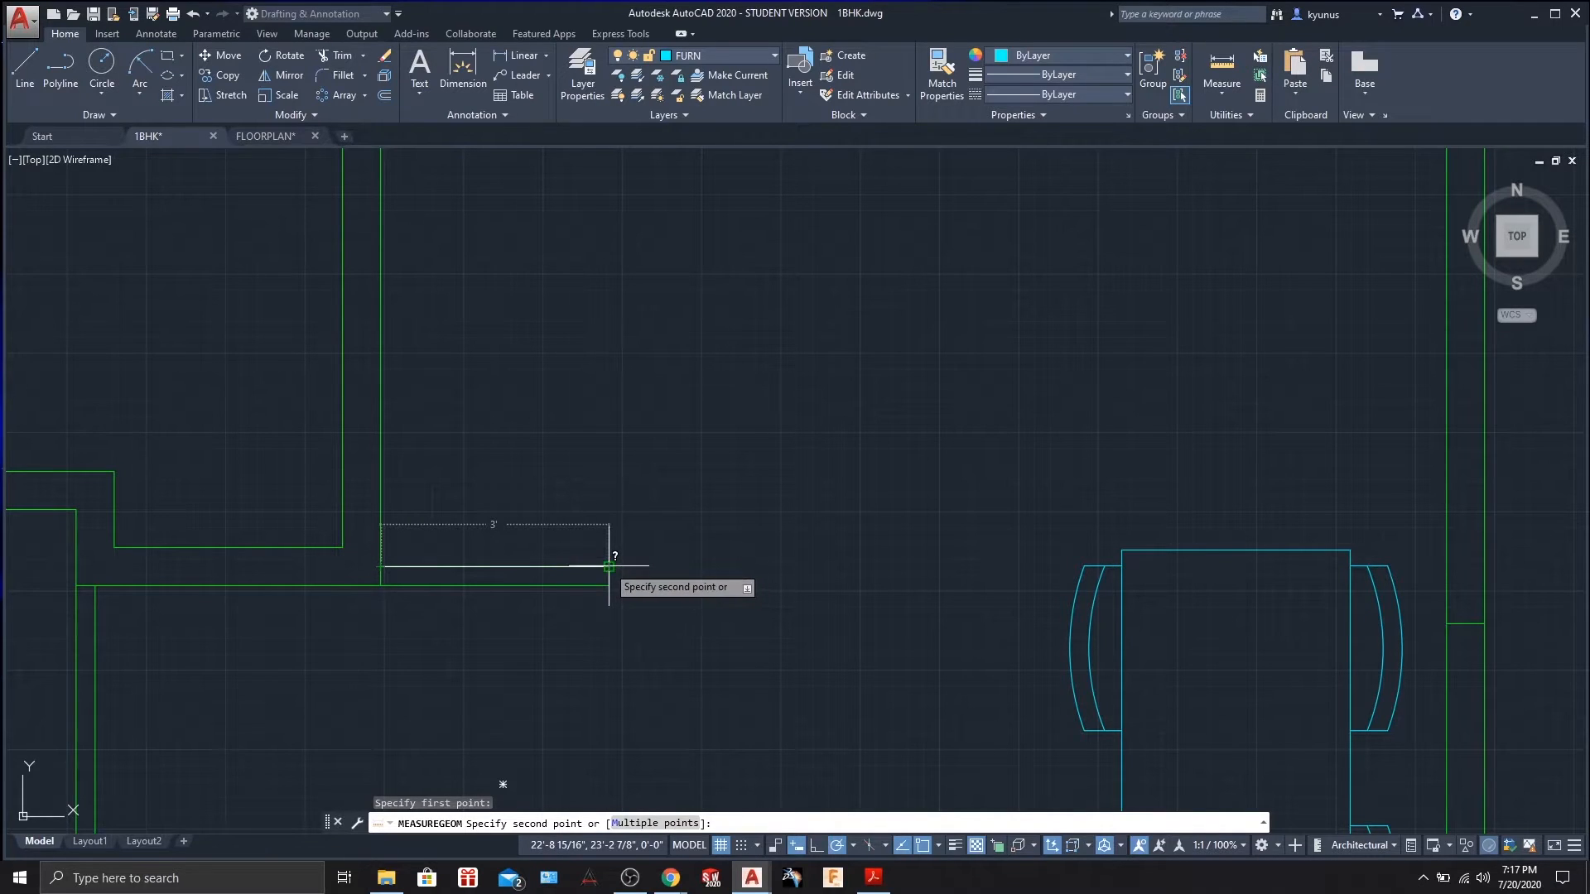
{"action": "key", "text": "Escape"}
{"action": "scroll", "coordinate": [709, 525], "scroll_direction": "down", "scroll_amount": 4}
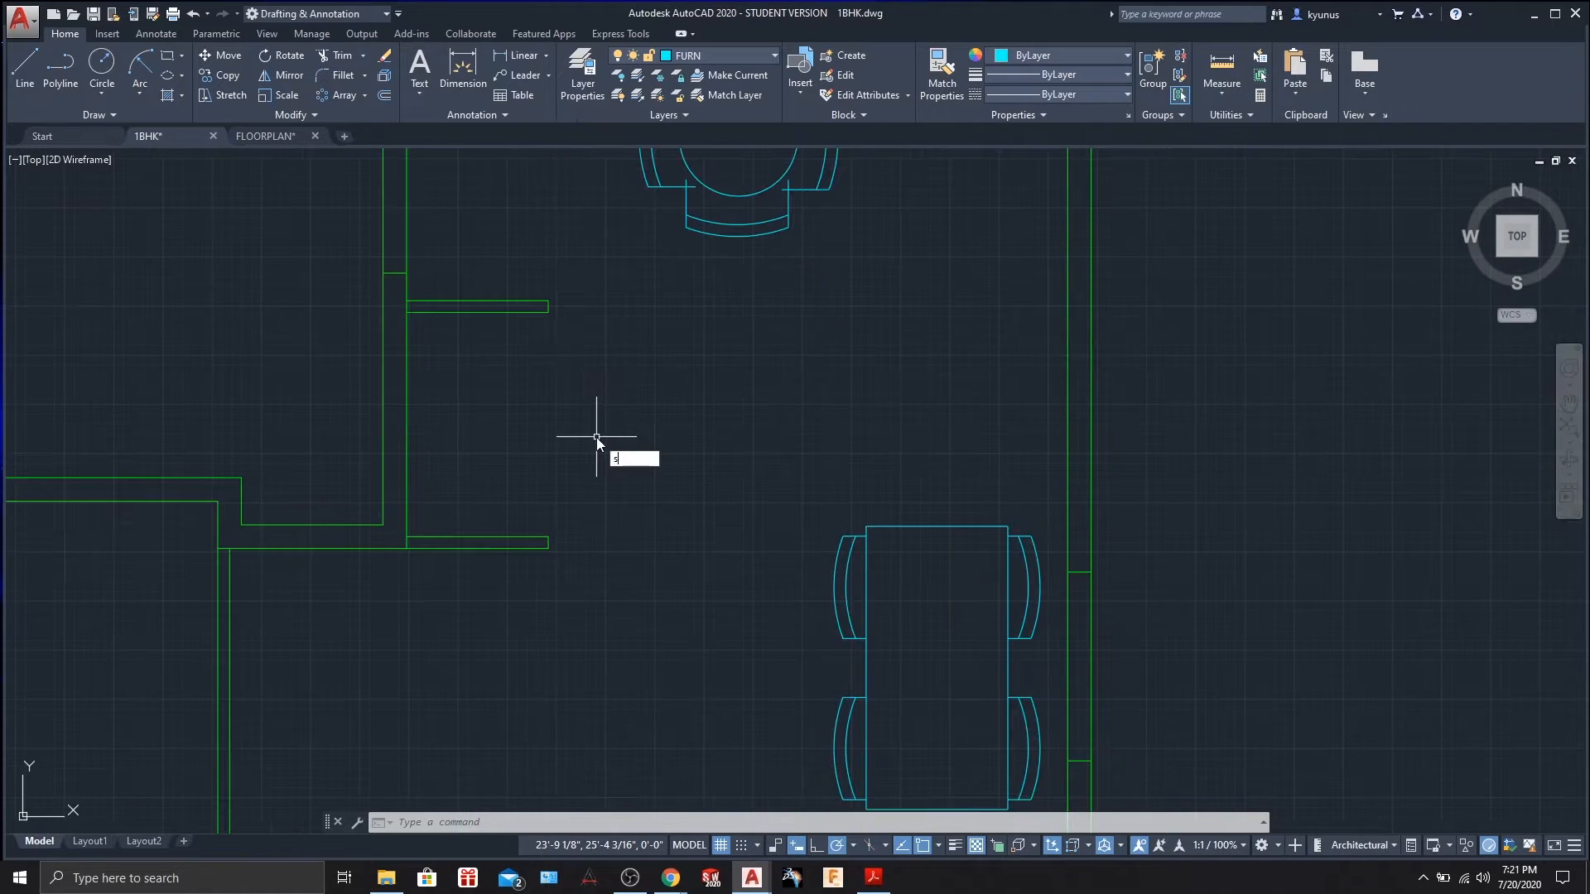
Lengthen the vertical end line of the lower stub wall to a total length of 3'.
{"action": "key", "text": "Escape"}
{"action": "key", "text": "Escape"}
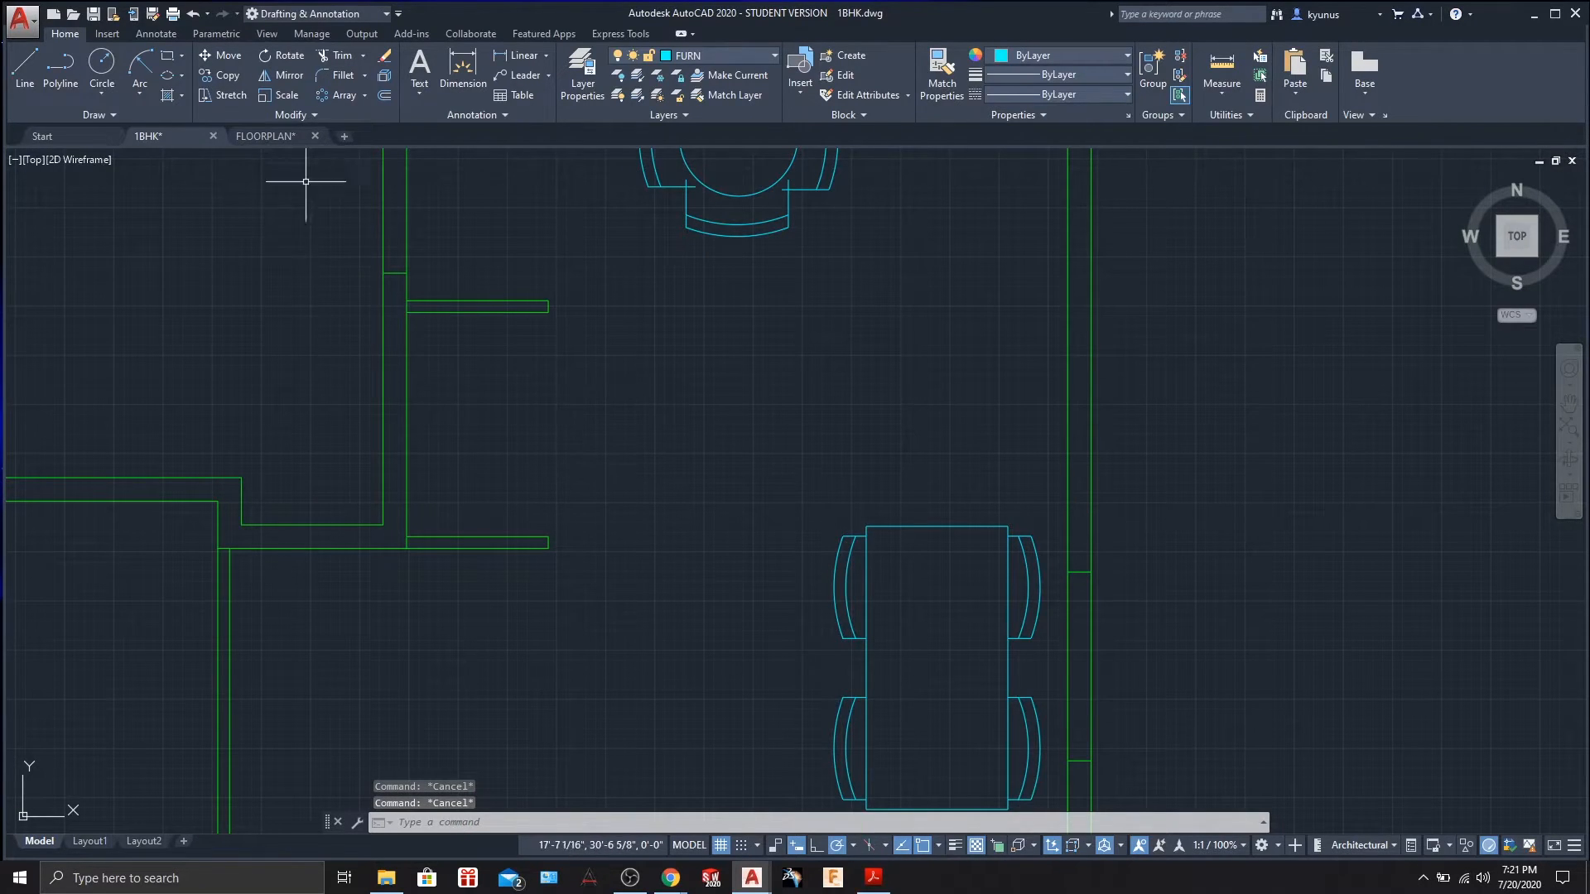
{"action": "left_click", "coordinate": [311, 114]}
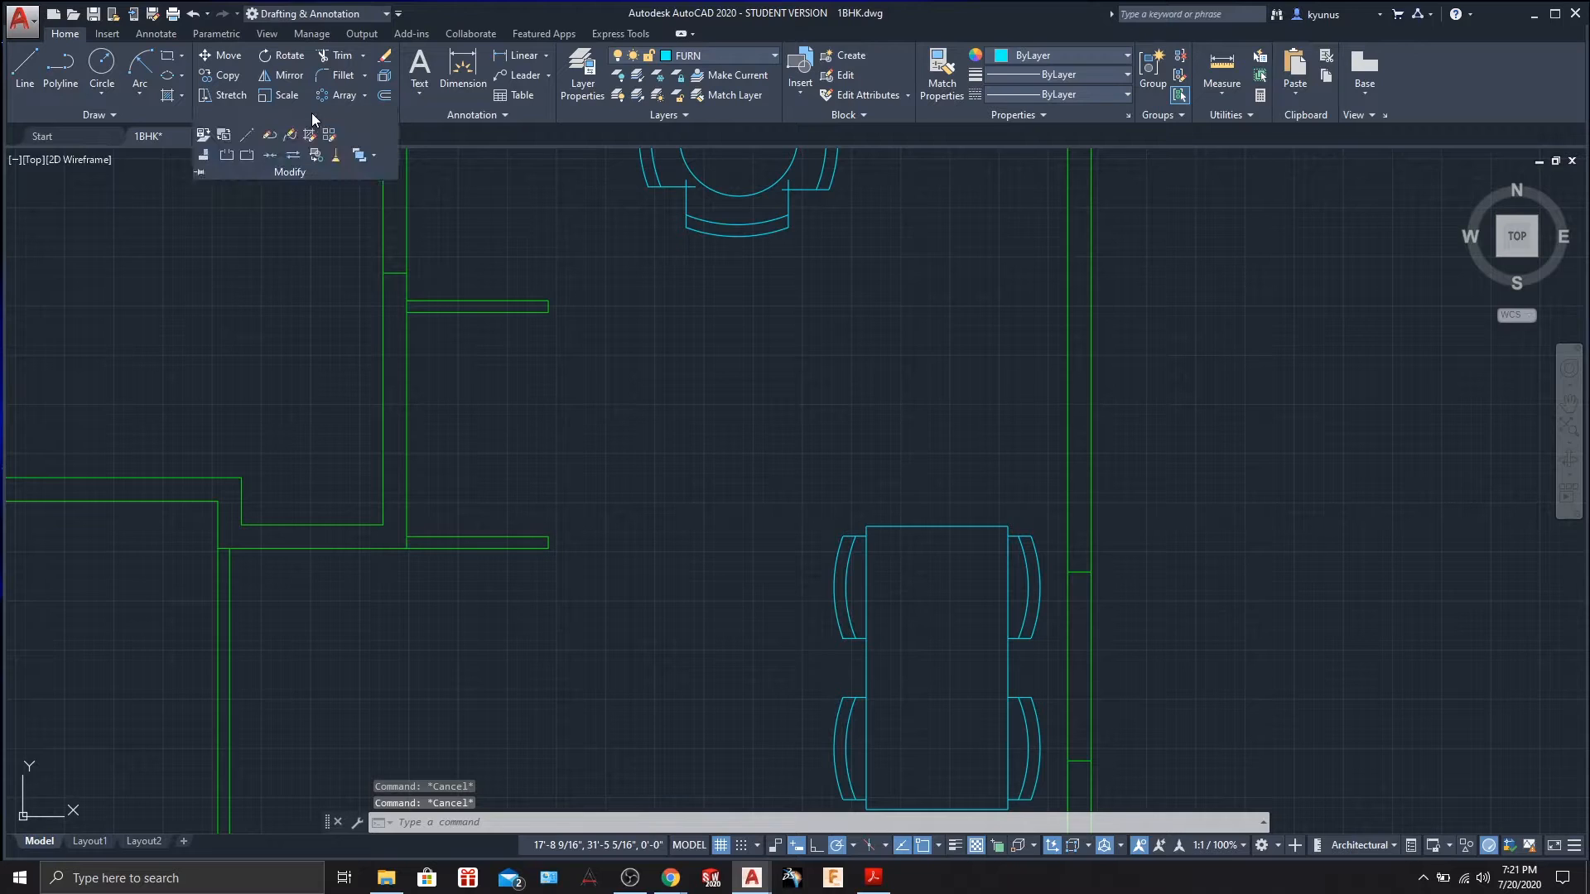
{"action": "left_click", "coordinate": [245, 135]}
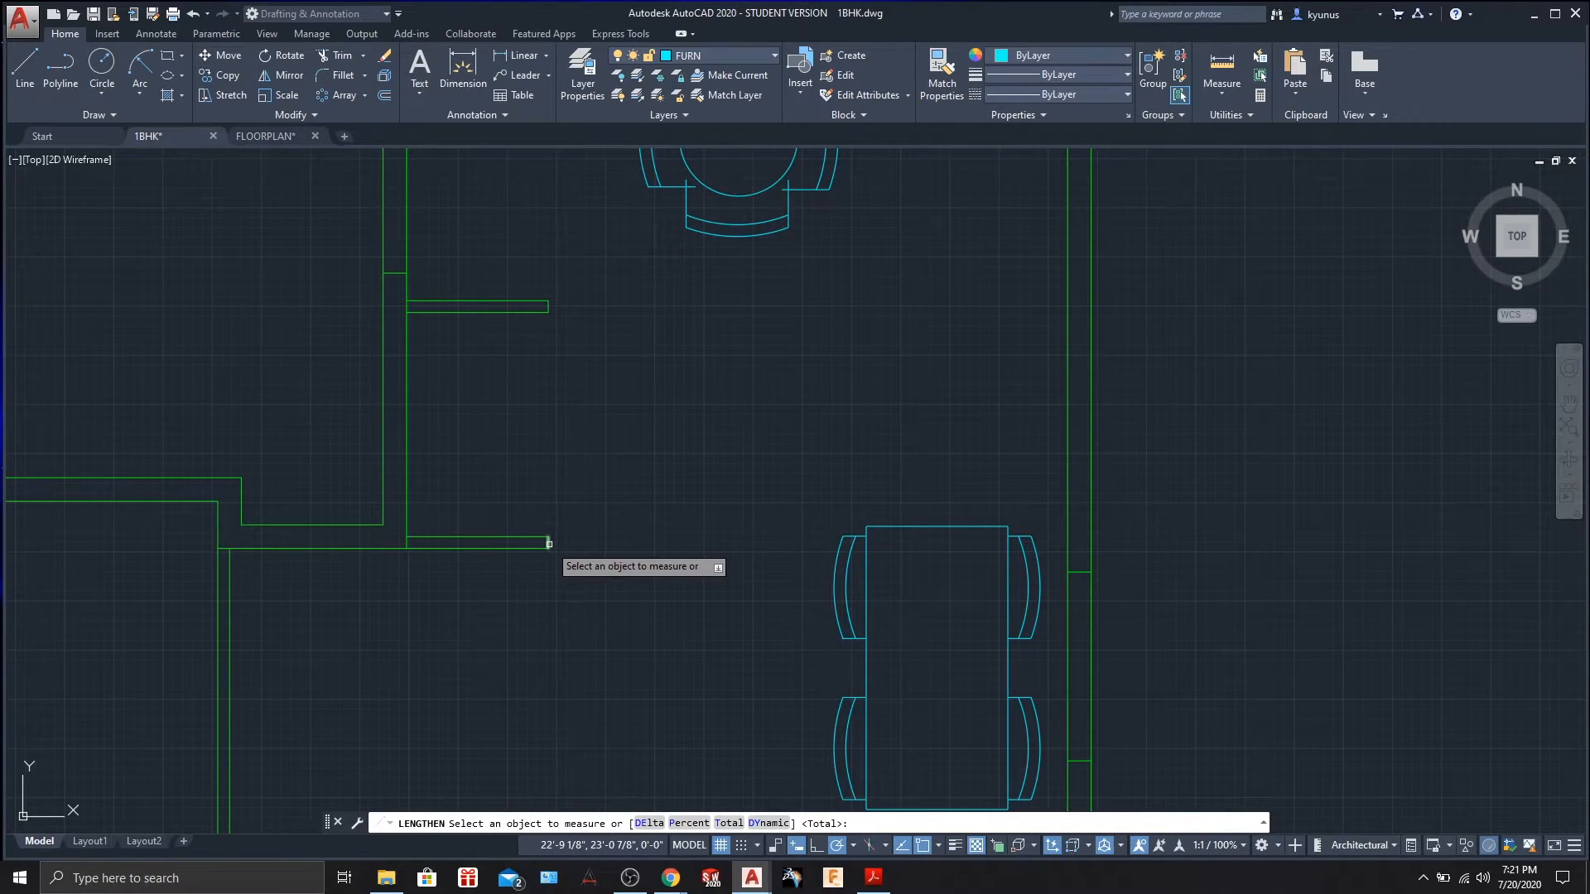
{"action": "left_click", "coordinate": [549, 544]}
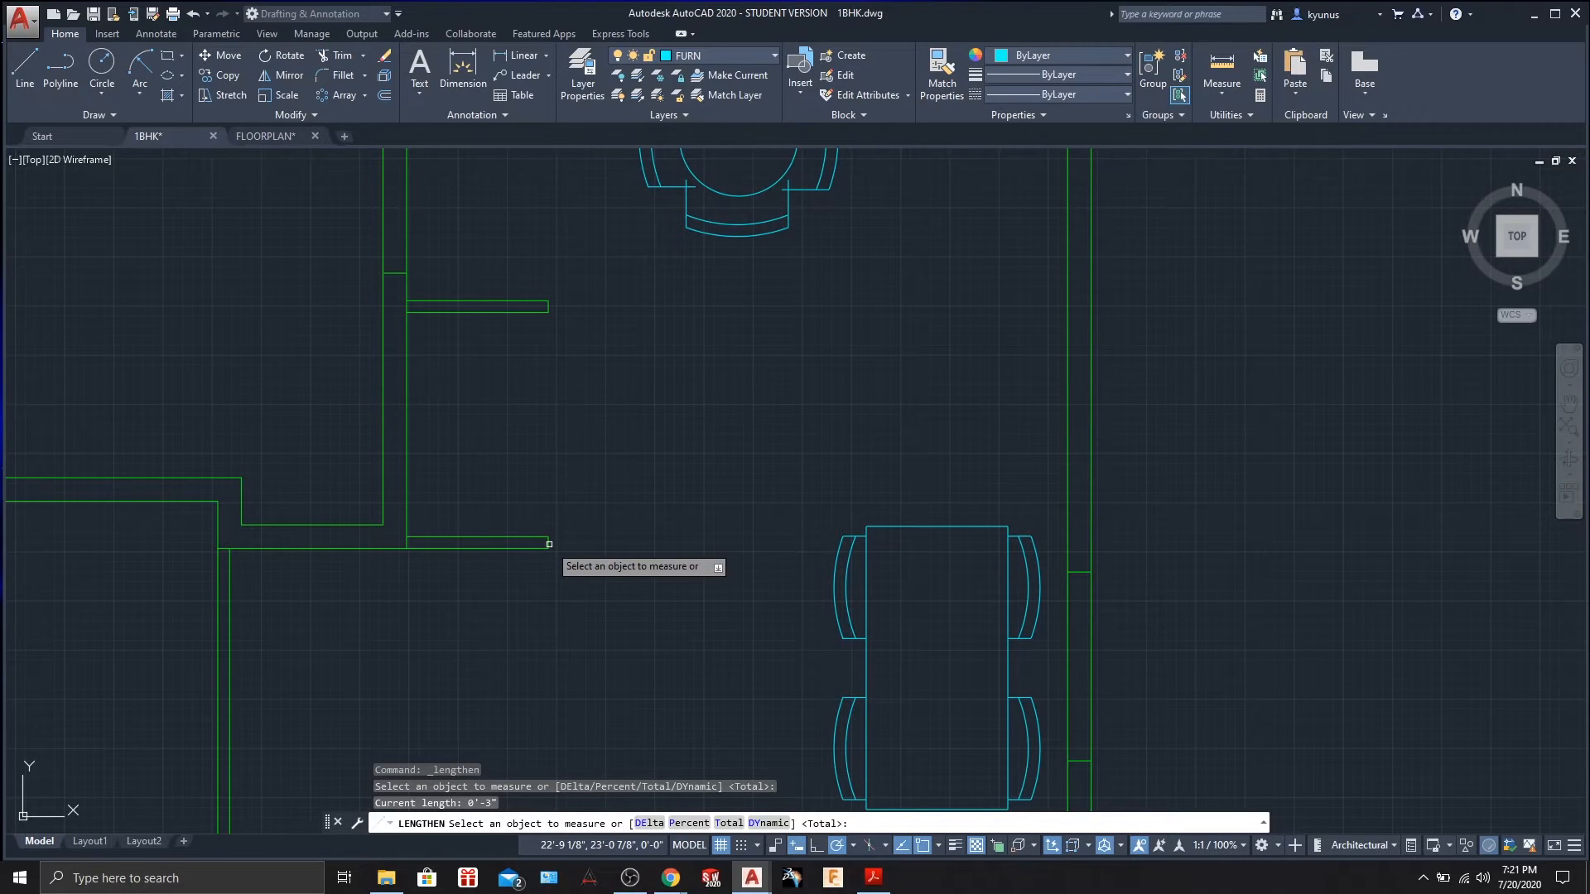
{"action": "key", "text": "Return"}
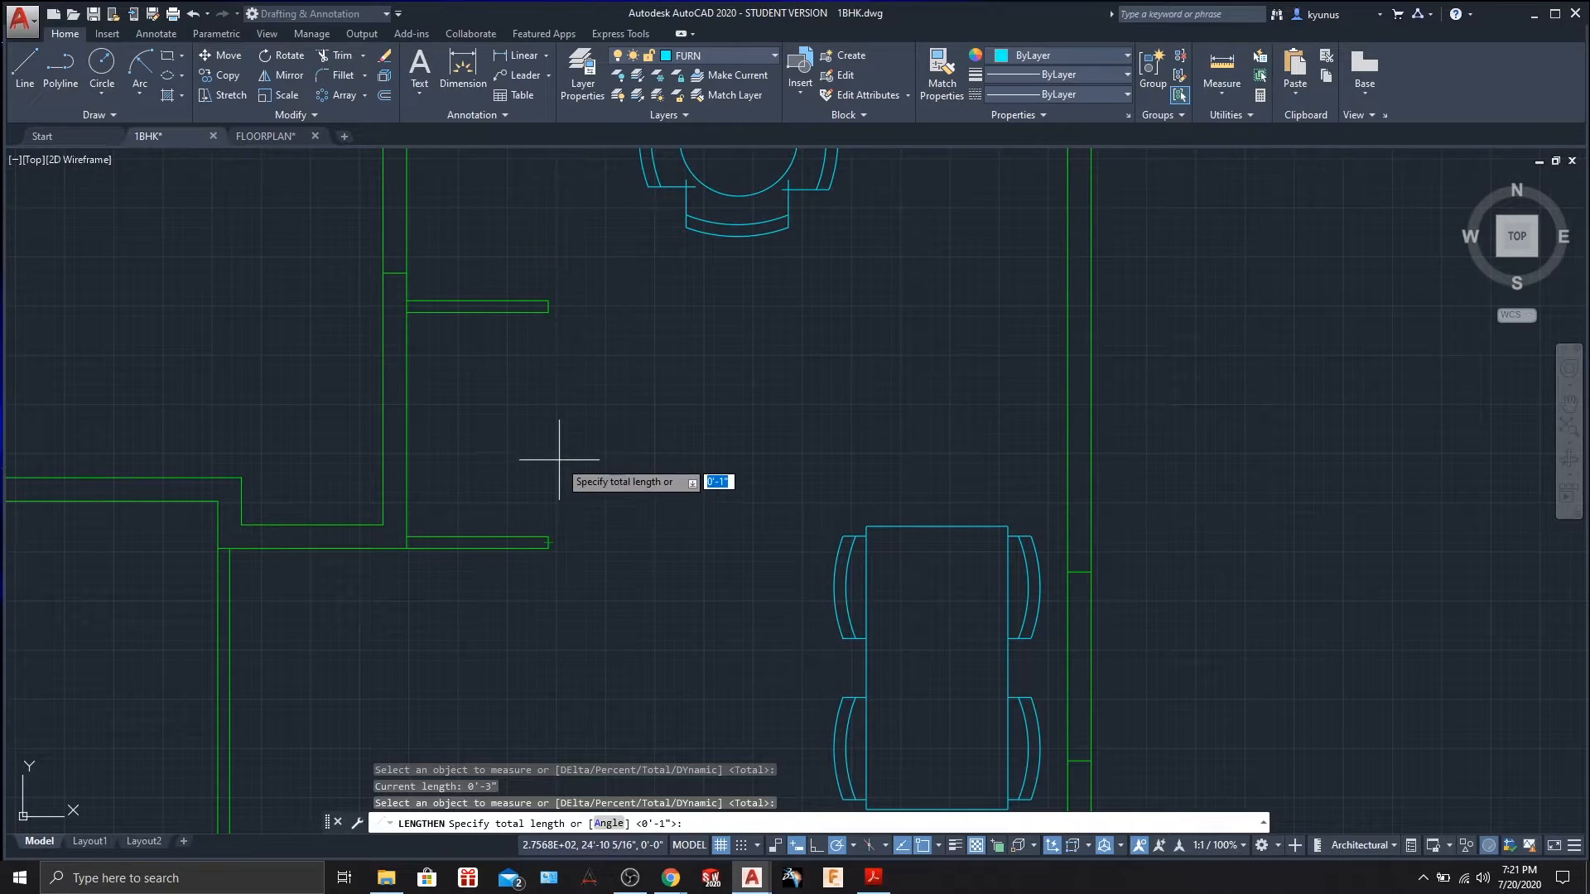
{"action": "type", "text": "3"}
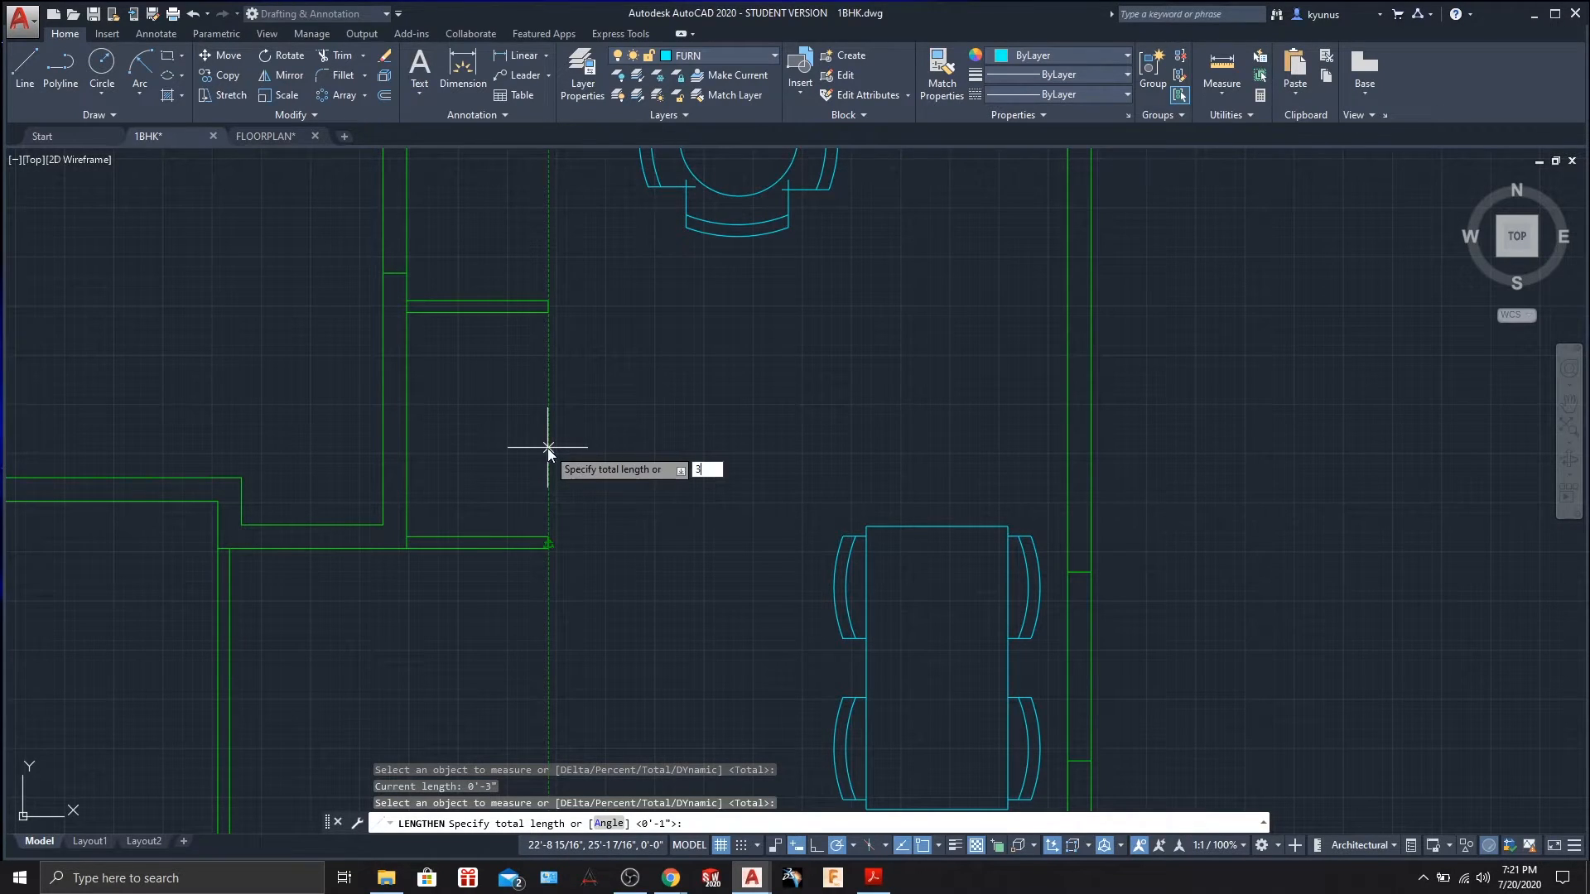
{"action": "type", "text": "'"}
{"action": "key", "text": "Return"}
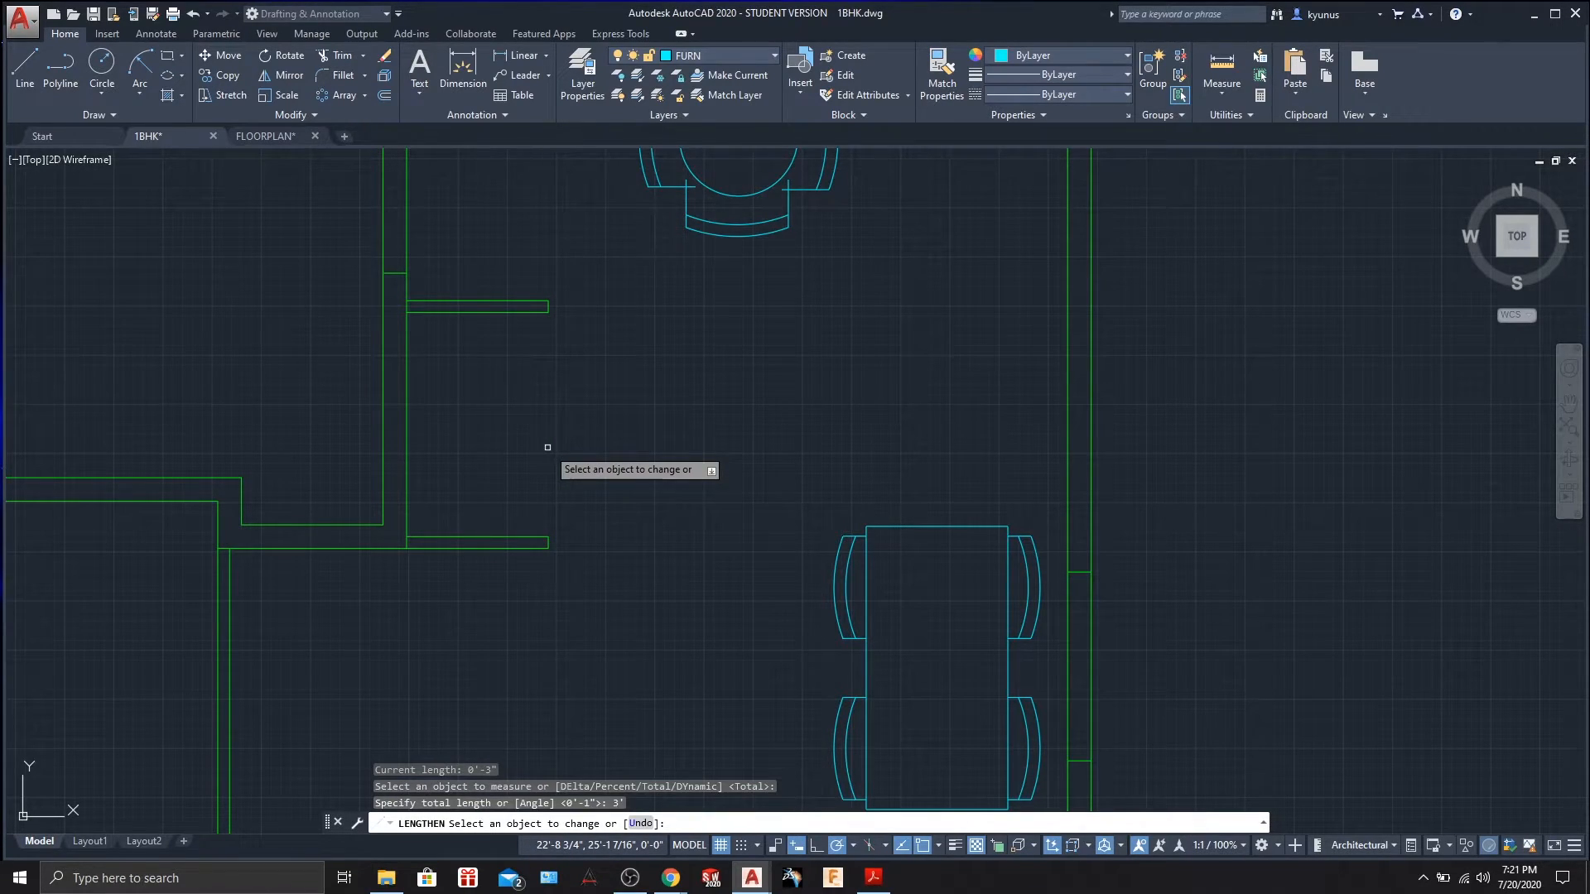
{"action": "left_click", "coordinate": [547, 543]}
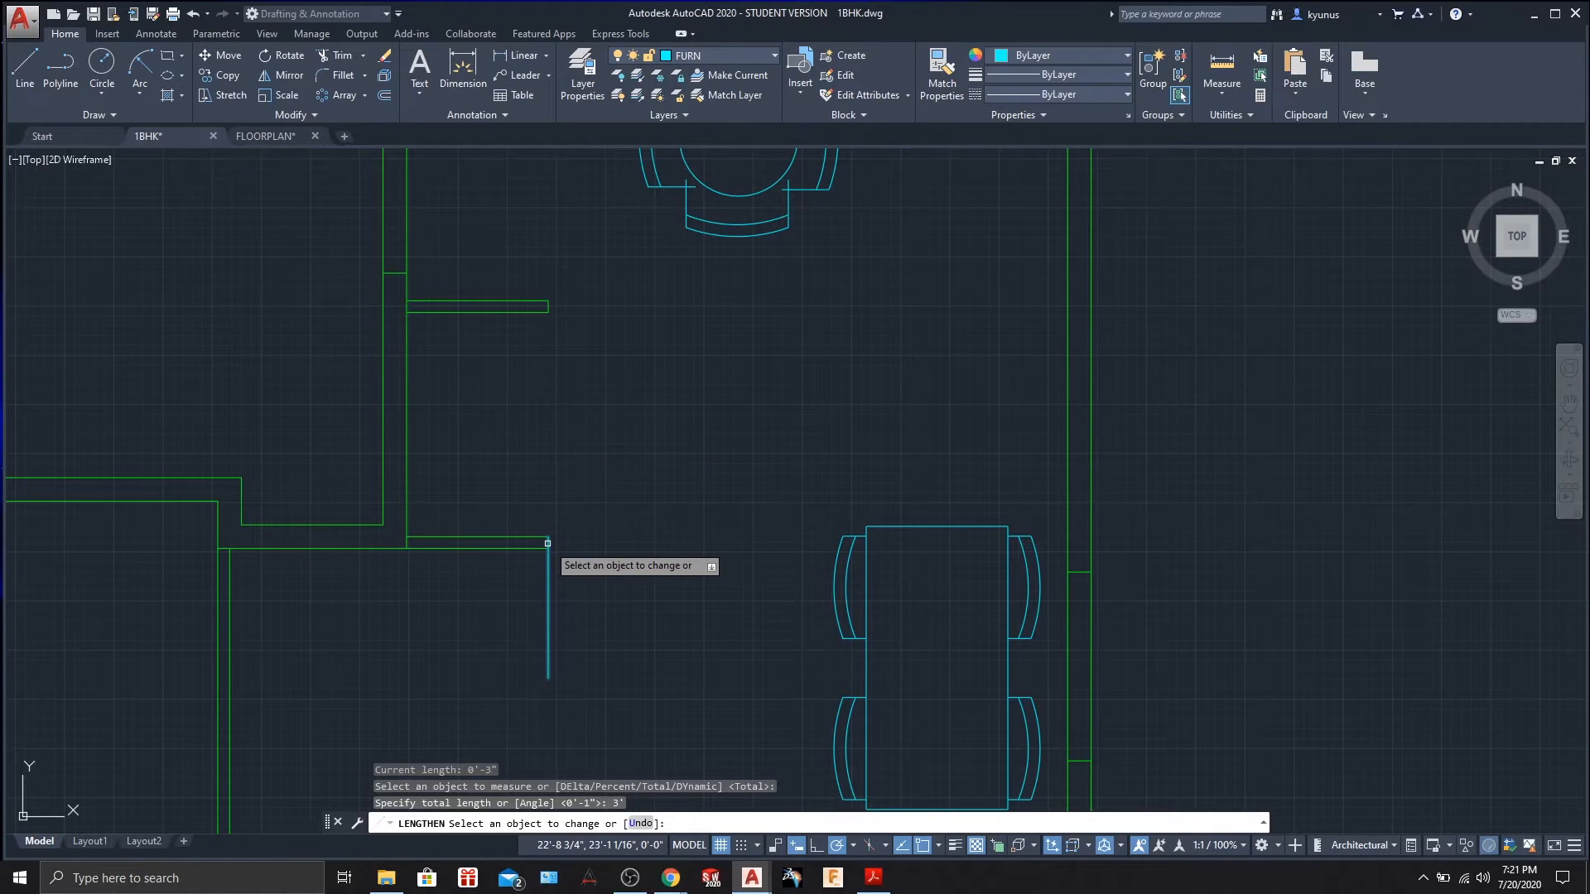
Lengthen the lower stub wall's vertical end line upward to a total length of 3' and measure the line.
{"action": "left_click", "coordinate": [548, 306]}
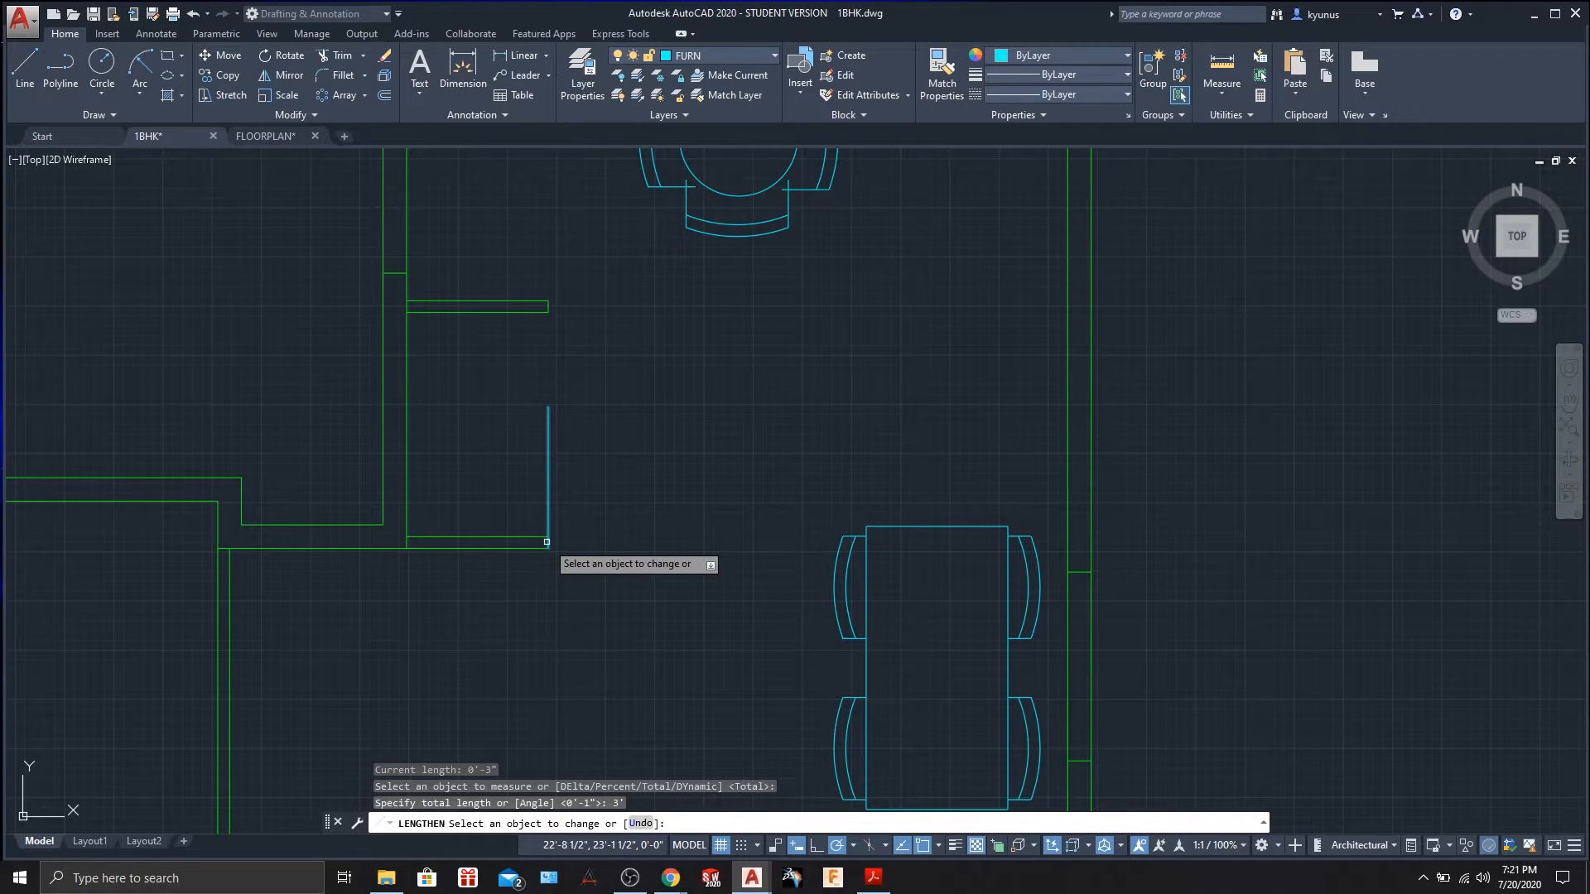
{"action": "left_click", "coordinate": [547, 542]}
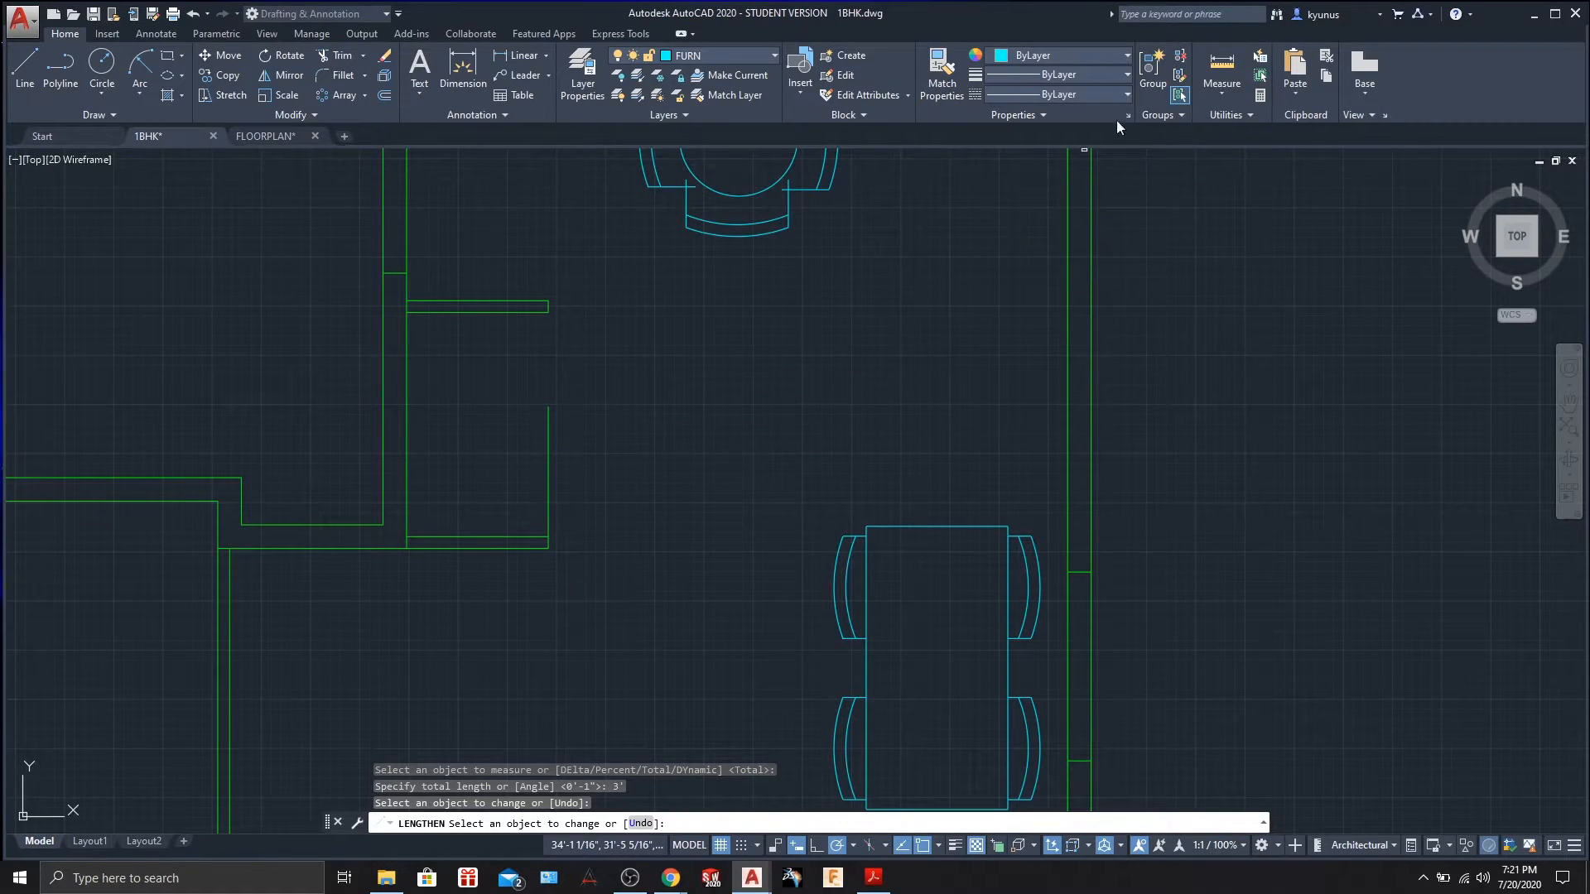
{"action": "left_click", "coordinate": [1222, 66]}
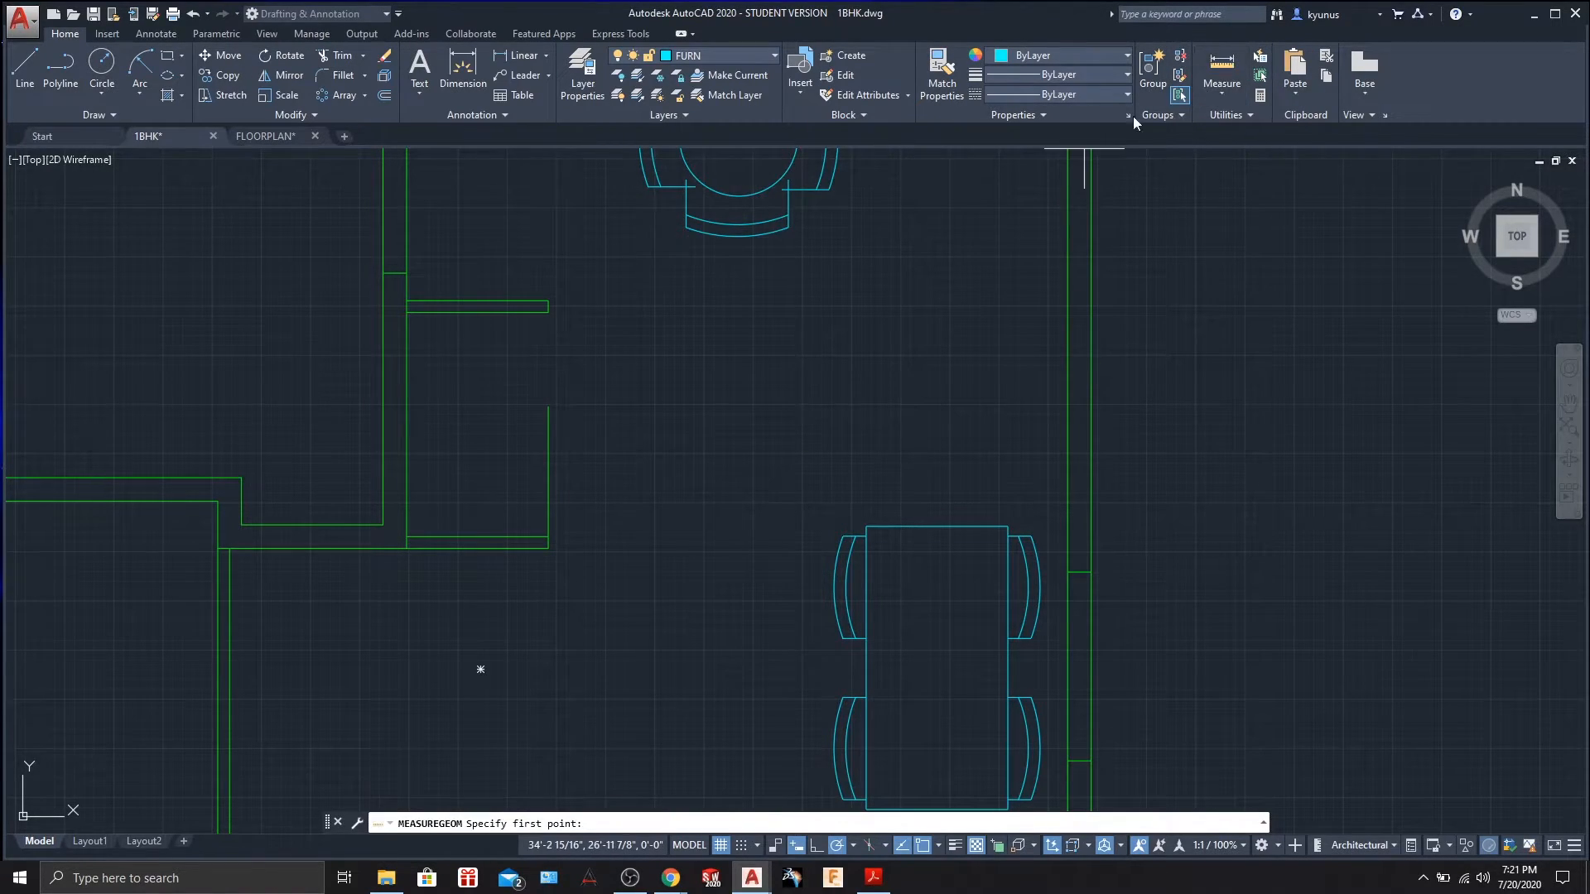
{"action": "left_click", "coordinate": [549, 406]}
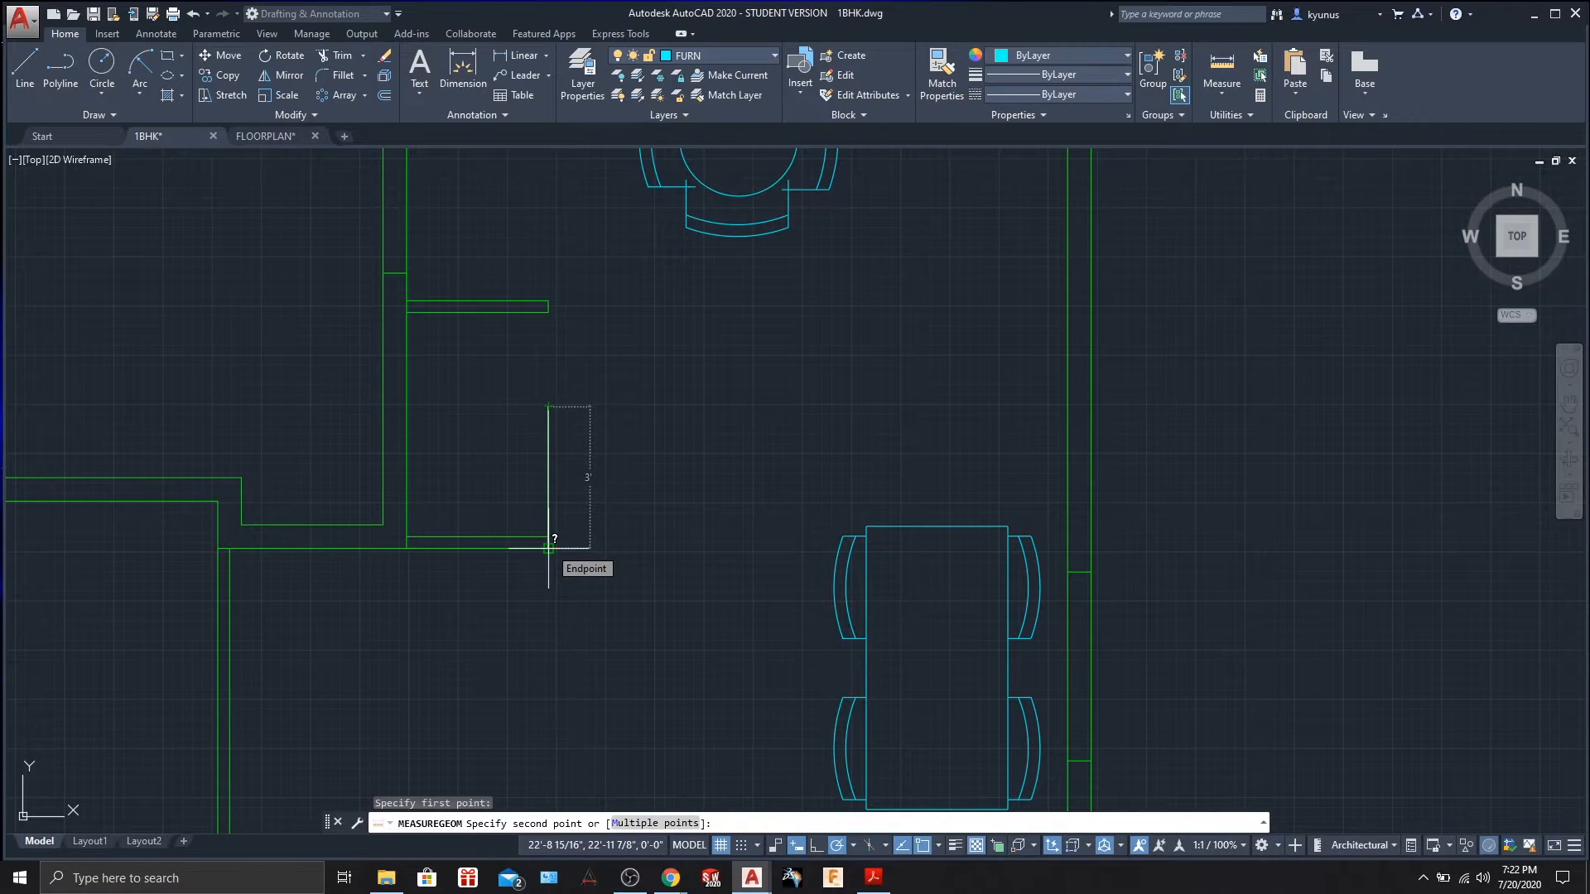
{"action": "key", "text": "Escape"}
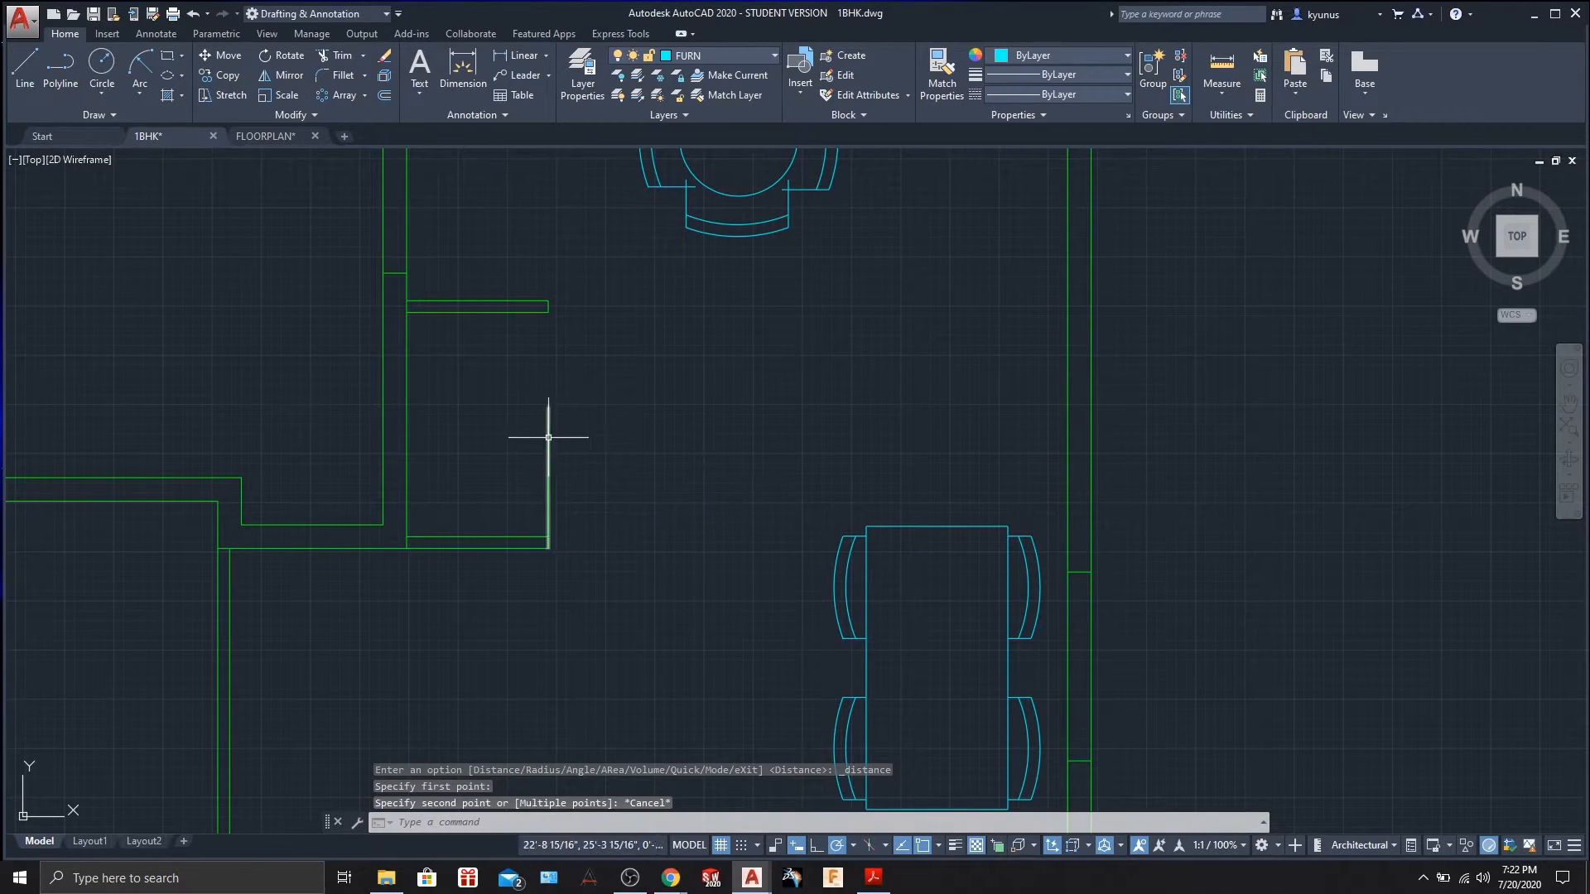
{"action": "left_click", "coordinate": [298, 113]}
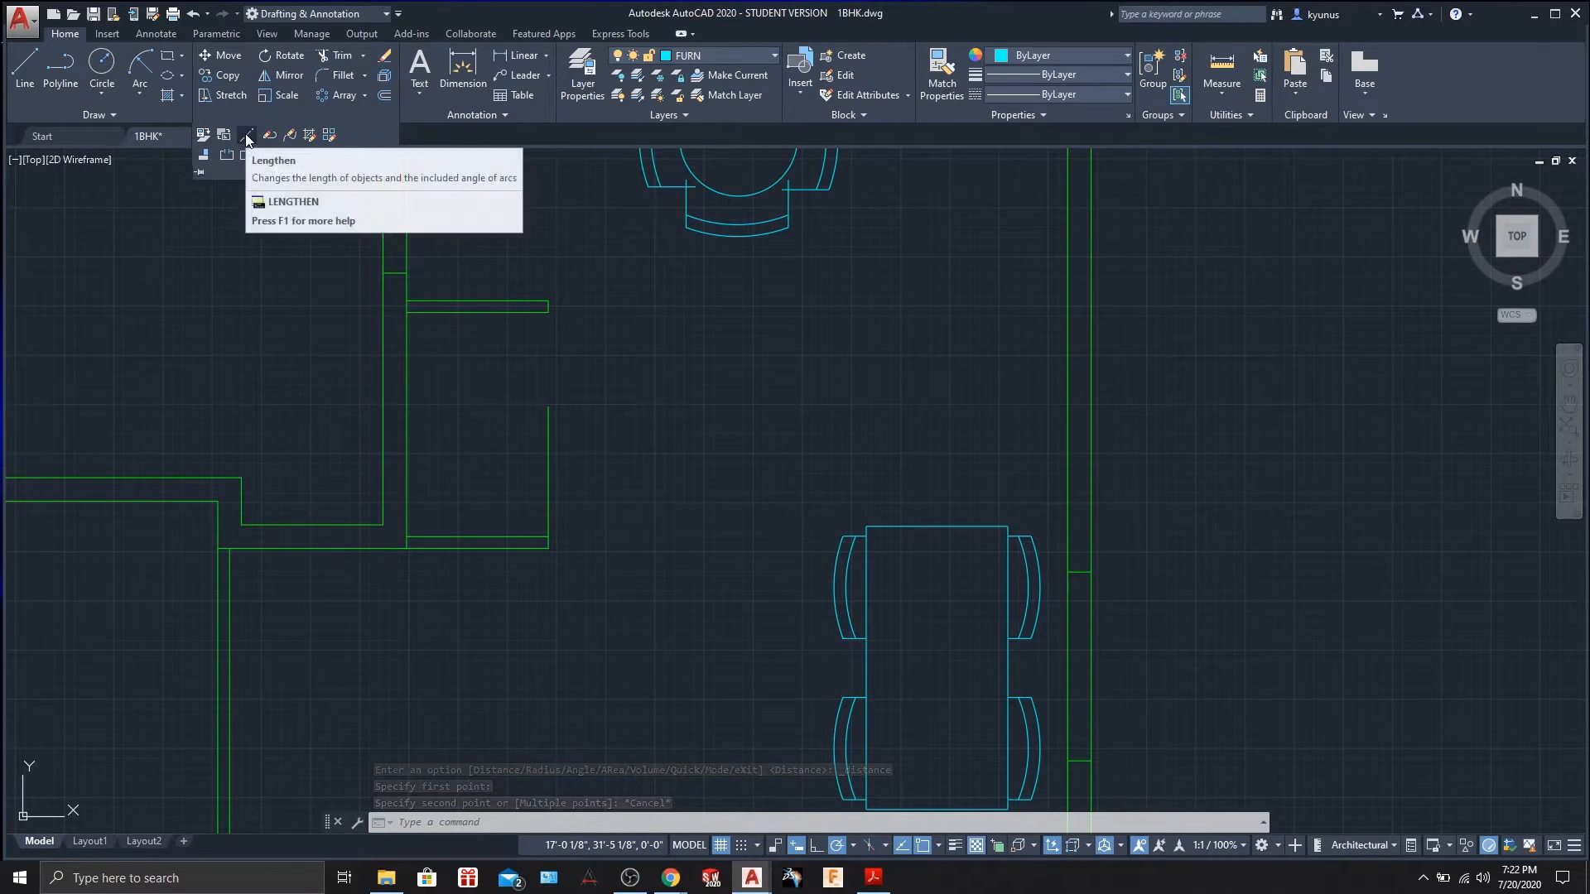
{"action": "key", "text": "Escape"}
{"action": "key", "text": "Escape"}
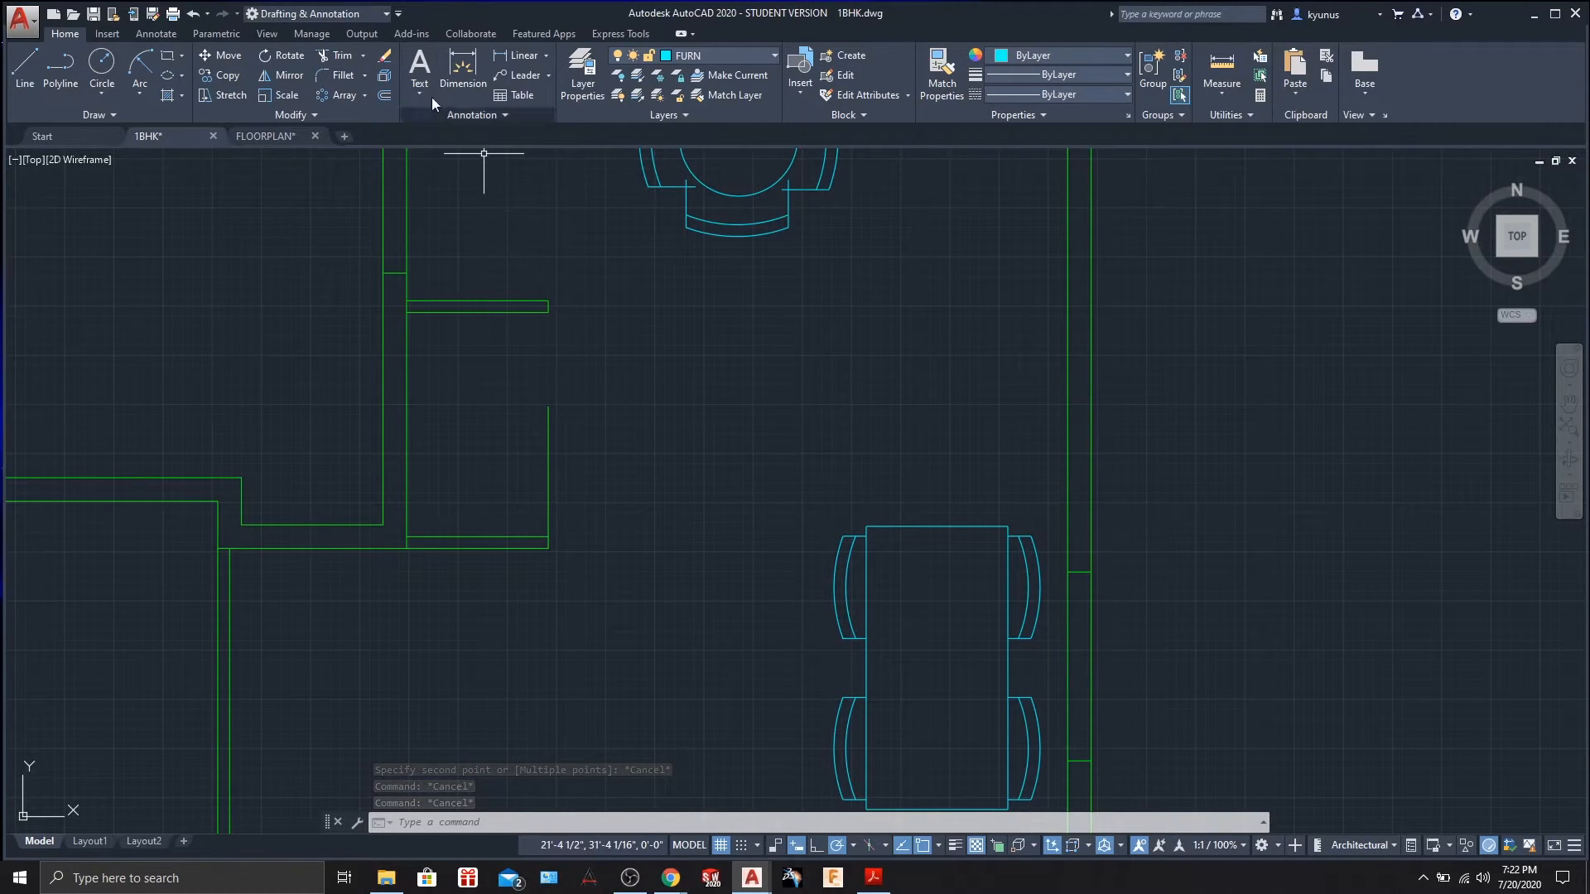
{"action": "left_click", "coordinate": [362, 55]}
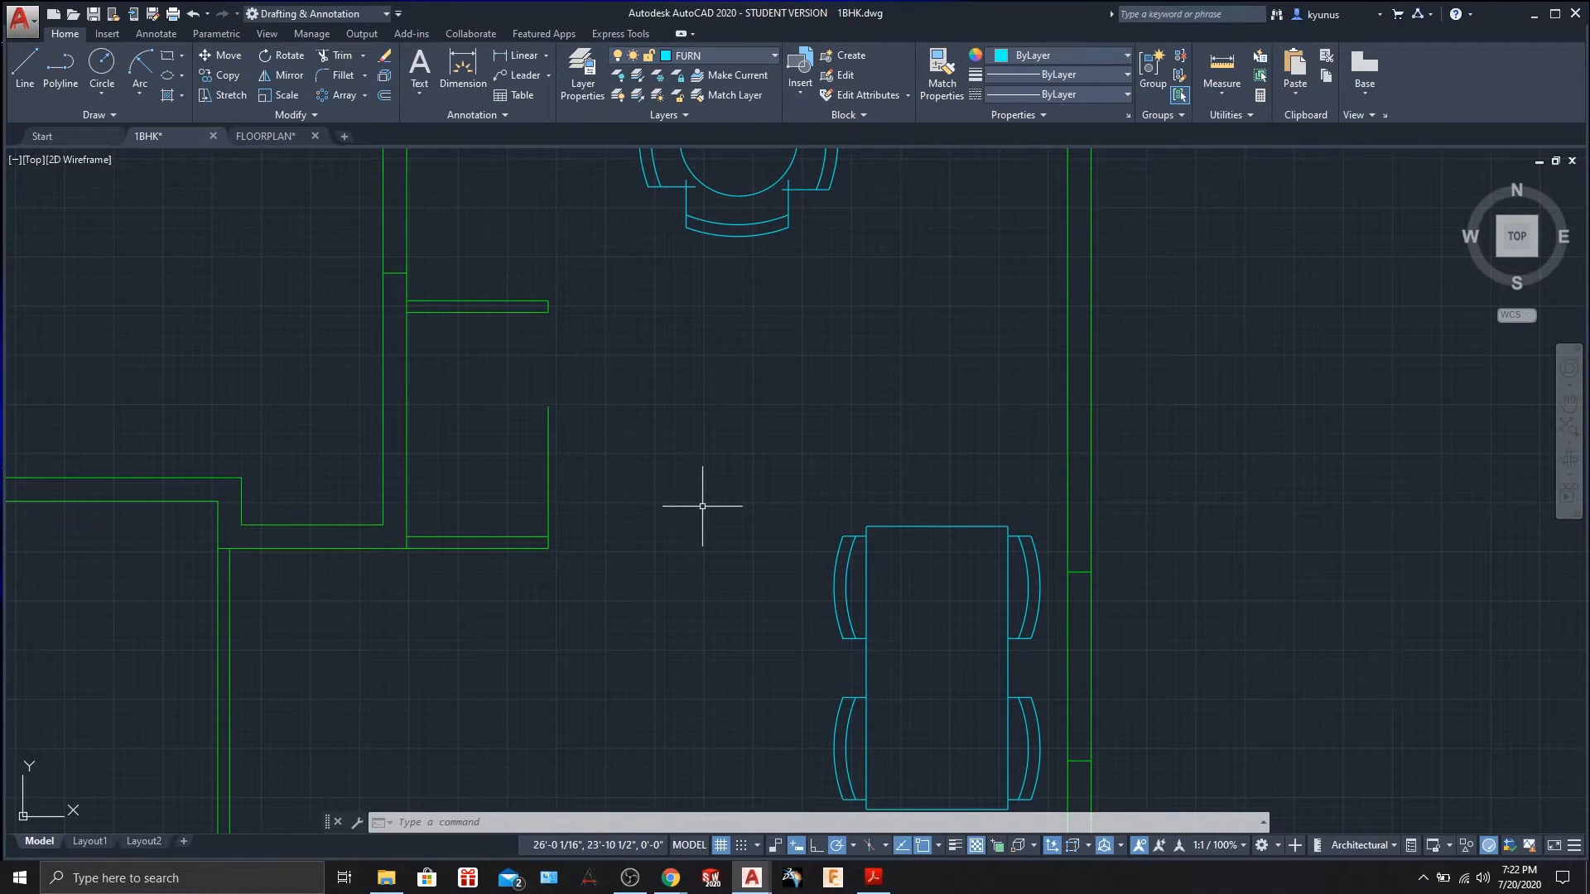
{"action": "key", "text": "Escape"}
{"action": "key", "text": "Escape"}
{"action": "key", "text": "Escape"}
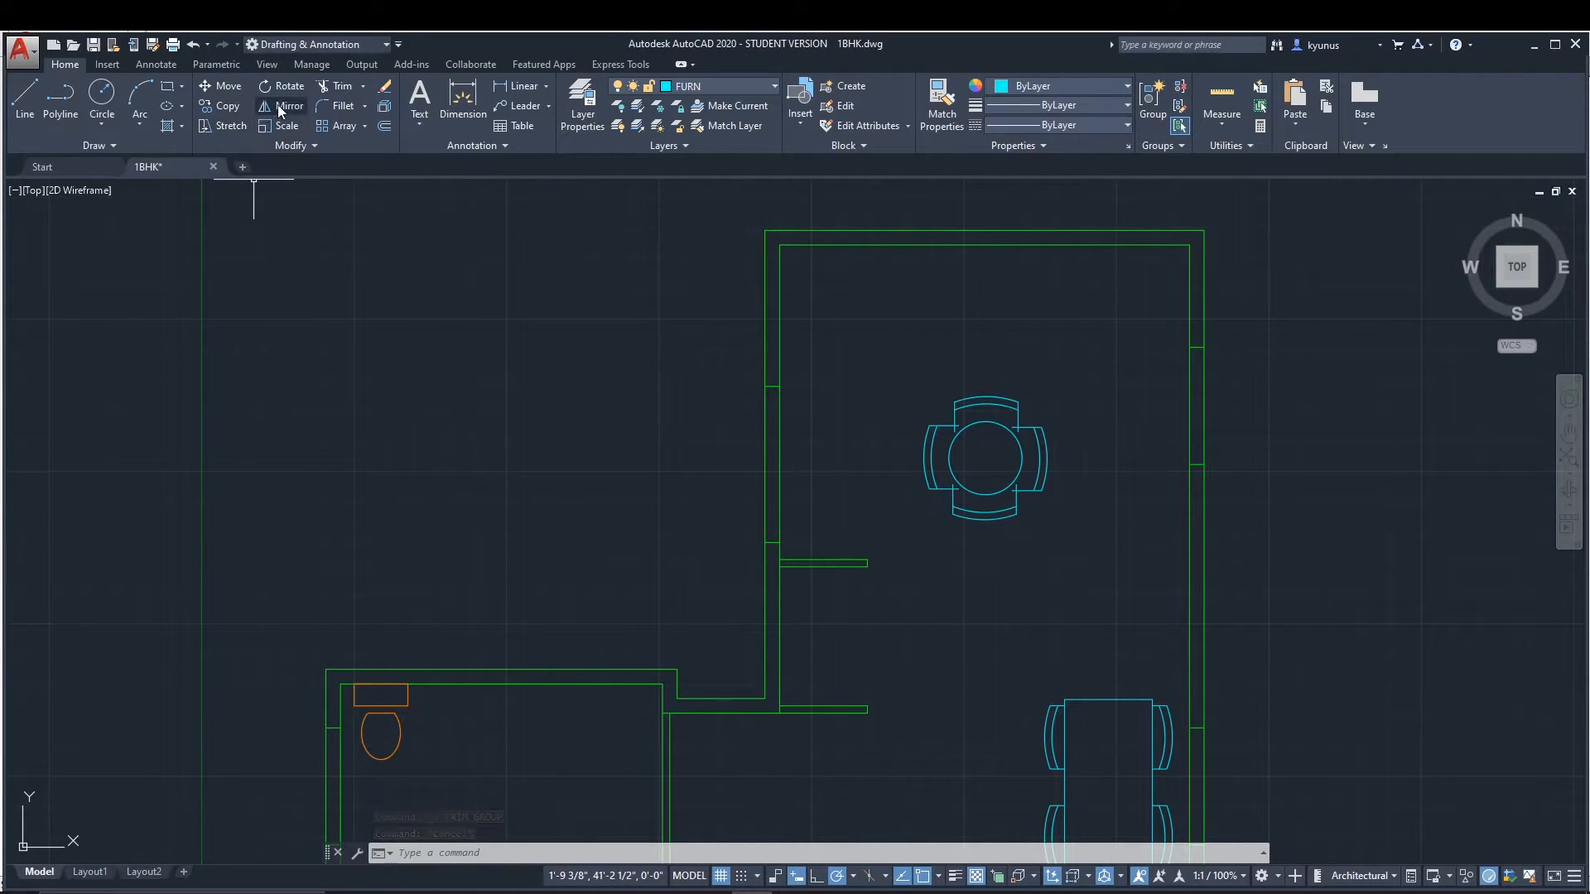
{"action": "left_click", "coordinate": [310, 145]}
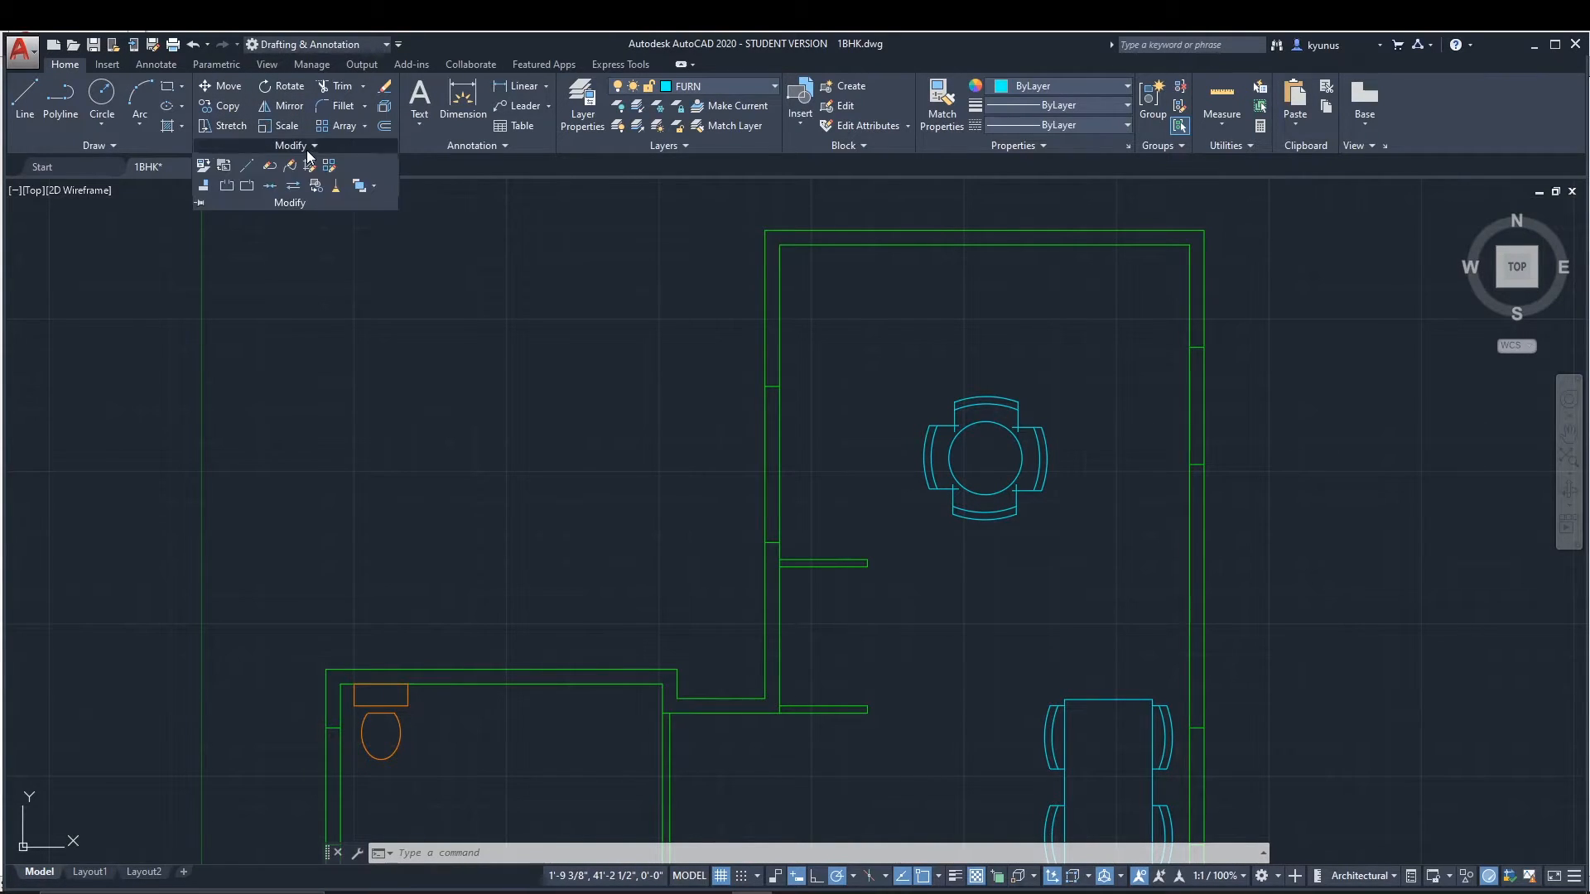
{"action": "left_click", "coordinate": [362, 86]}
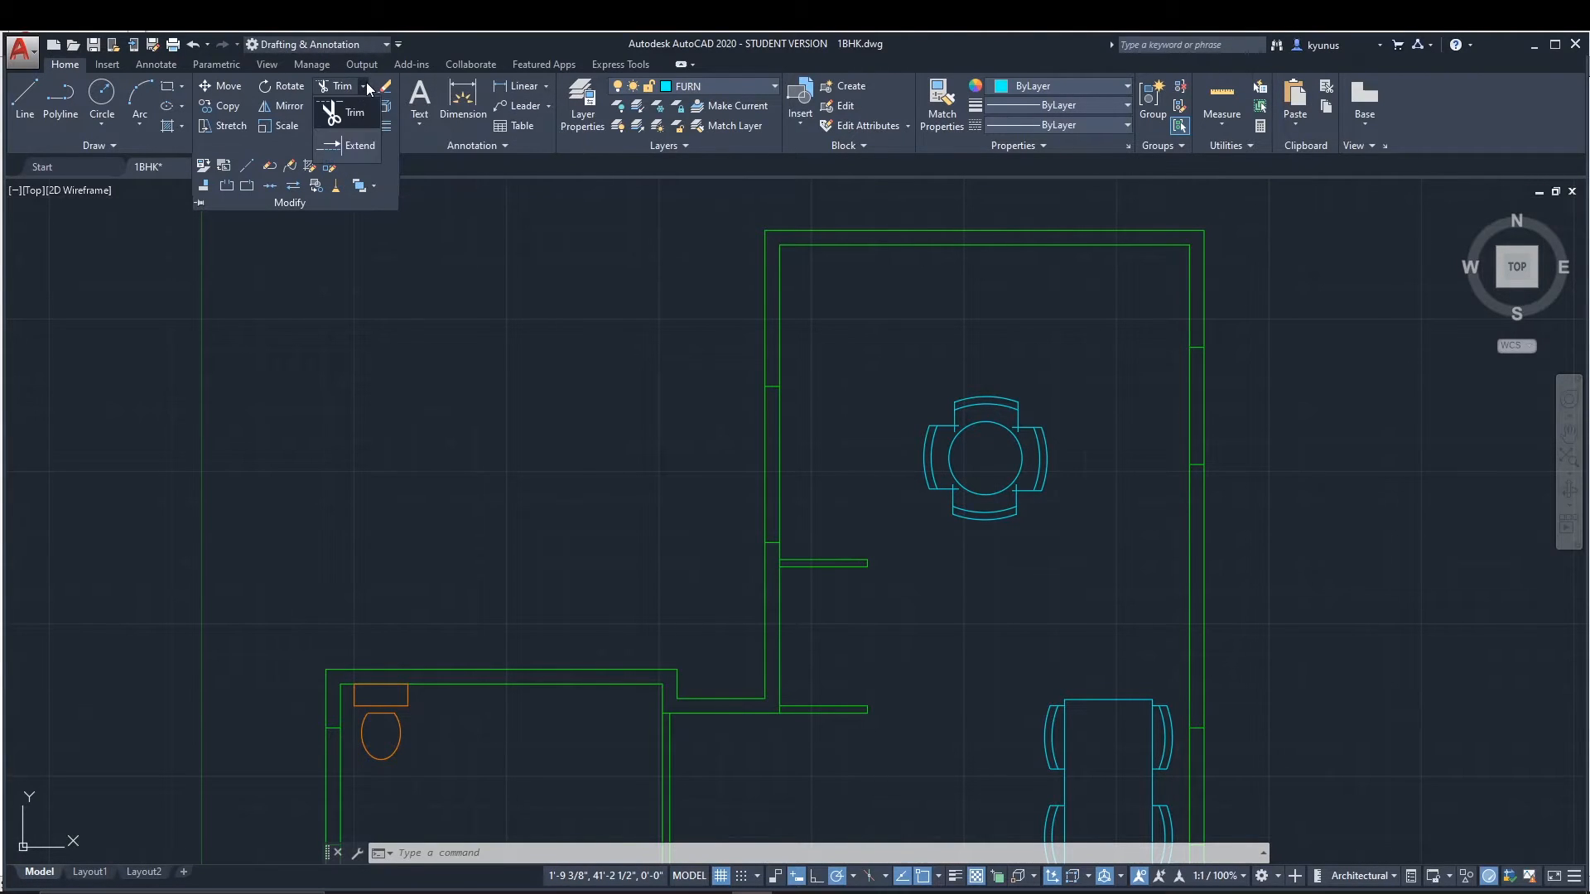
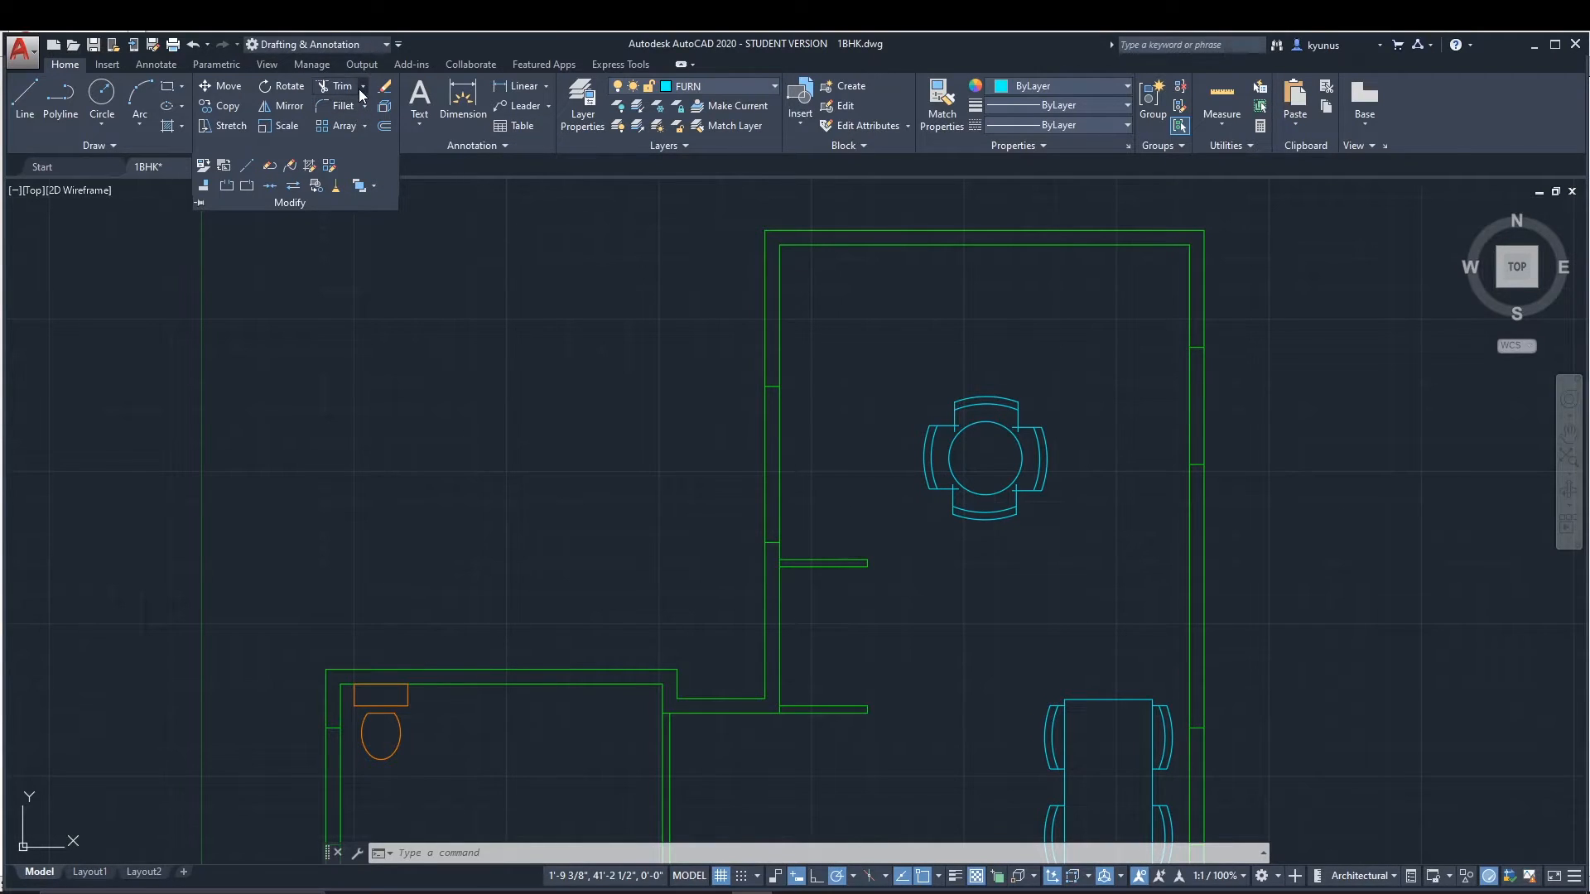
{"action": "scroll", "coordinate": [946, 534], "scroll_direction": "down", "scroll_amount": 3}
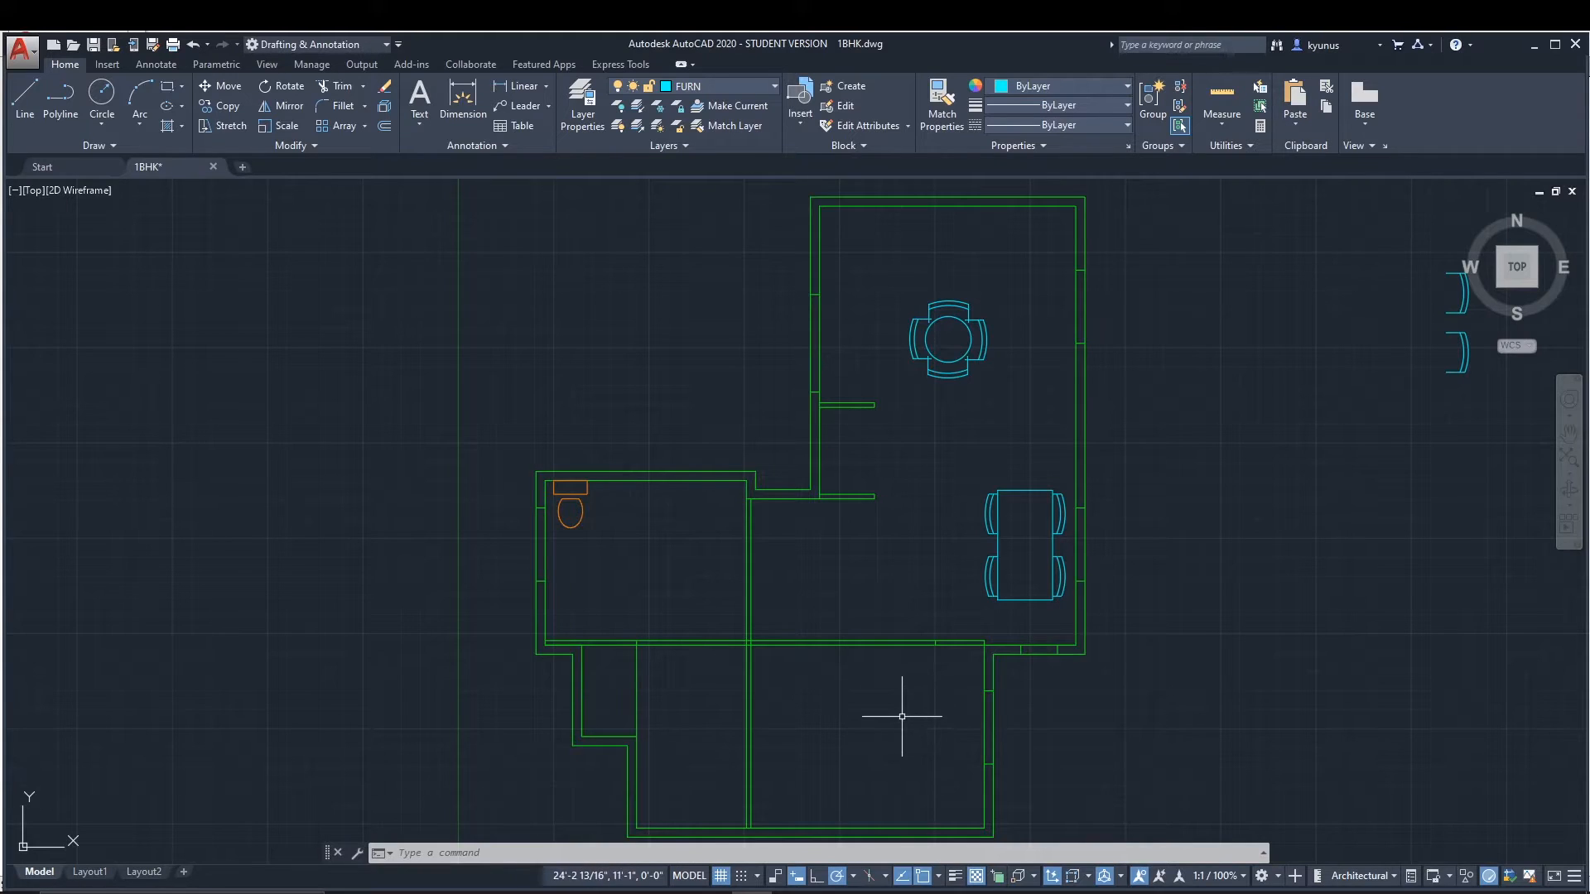
{"action": "left_click", "coordinate": [340, 87]}
{"action": "key", "text": "Escape"}
{"action": "key", "text": "Escape"}
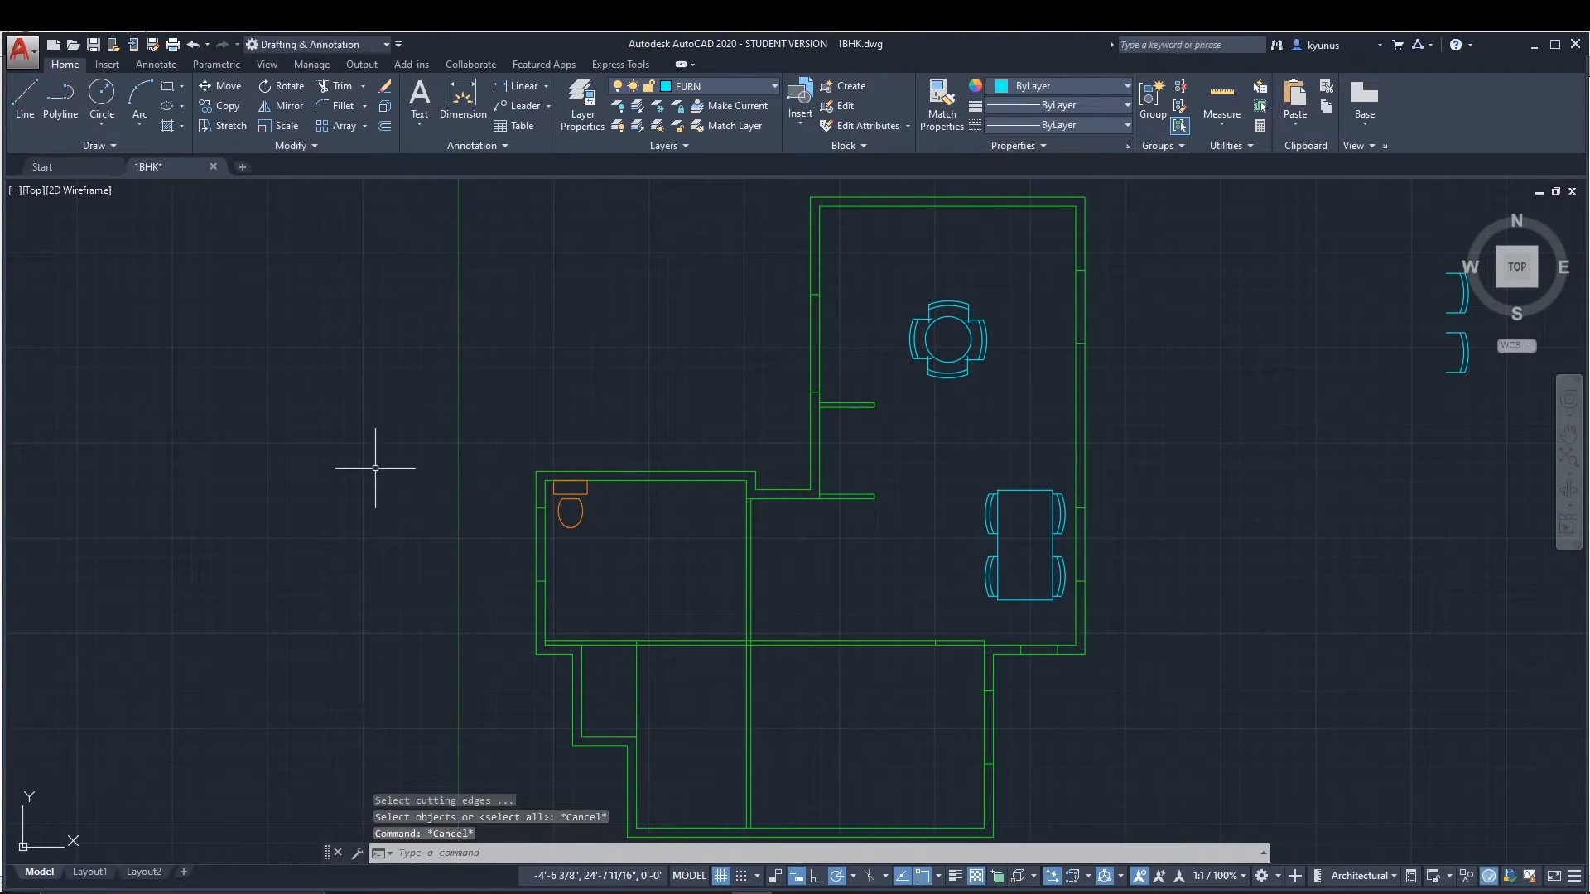
Trim the wall lines across the openings in the dining room's left and upper right walls, using all objects as cutting edges.
{"action": "type", "text": "TR"}
{"action": "key", "text": "Return"}
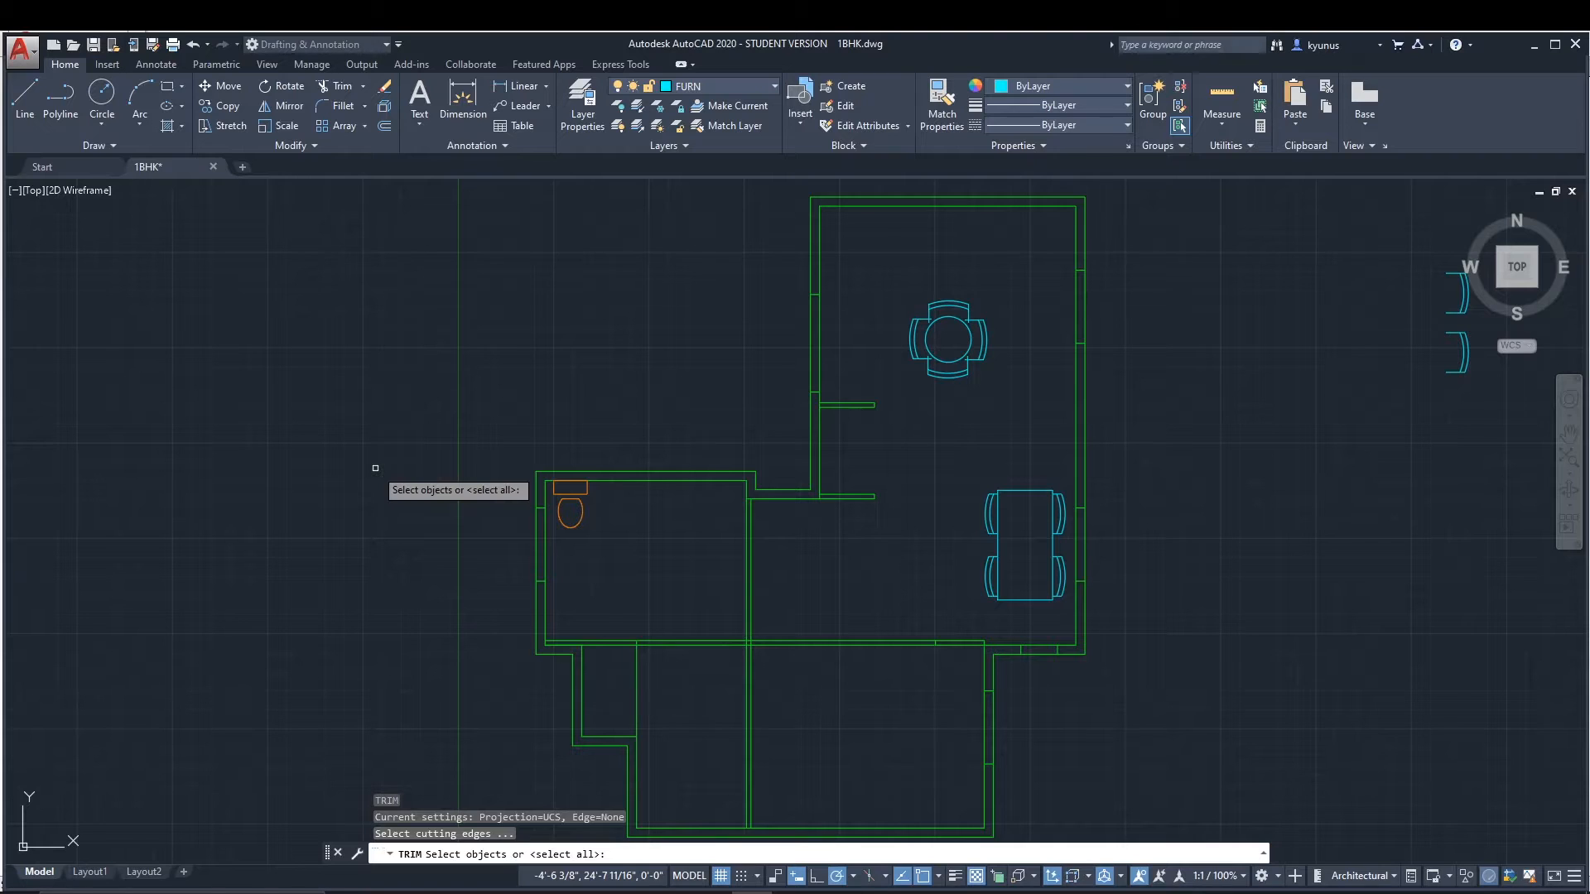
{"action": "key", "text": "Return"}
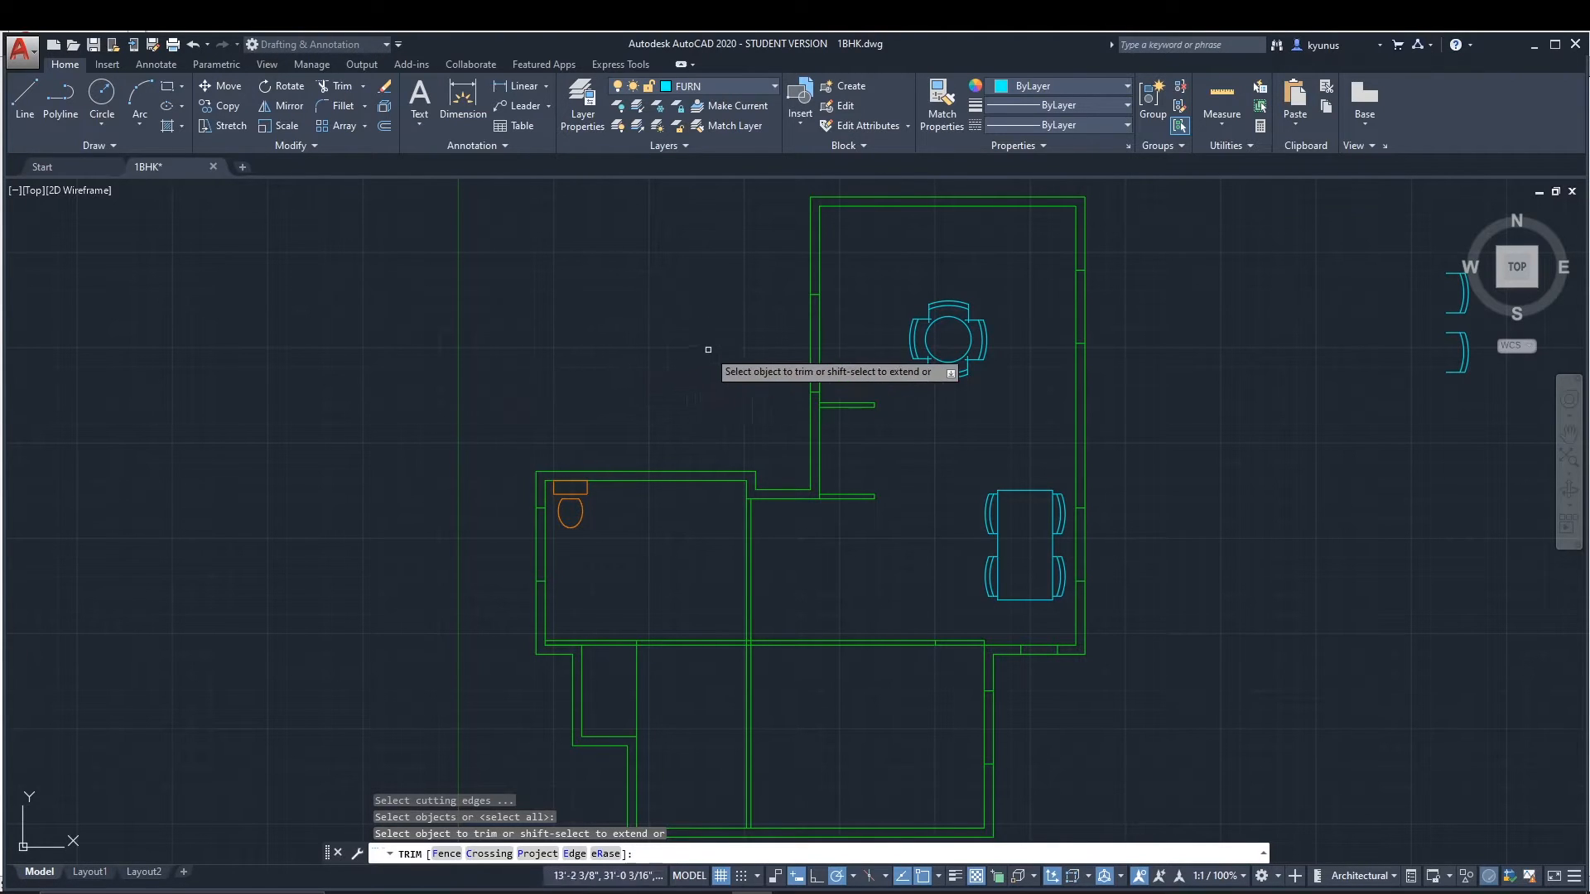
{"action": "left_click", "coordinate": [766, 352]}
{"action": "left_click", "coordinate": [853, 356]}
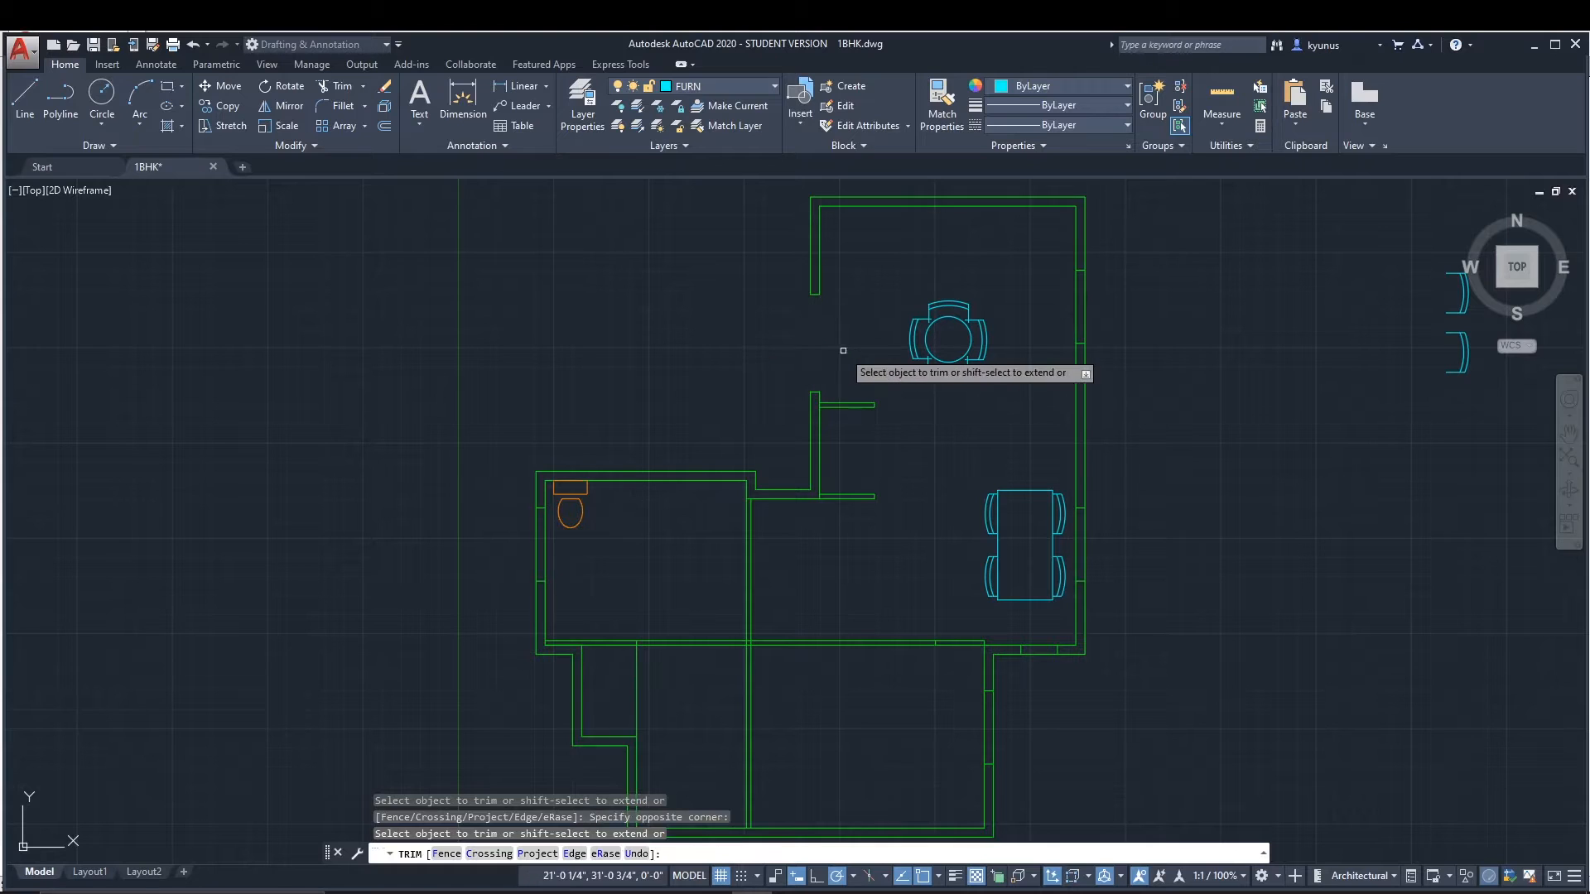
{"action": "left_click", "coordinate": [1057, 309]}
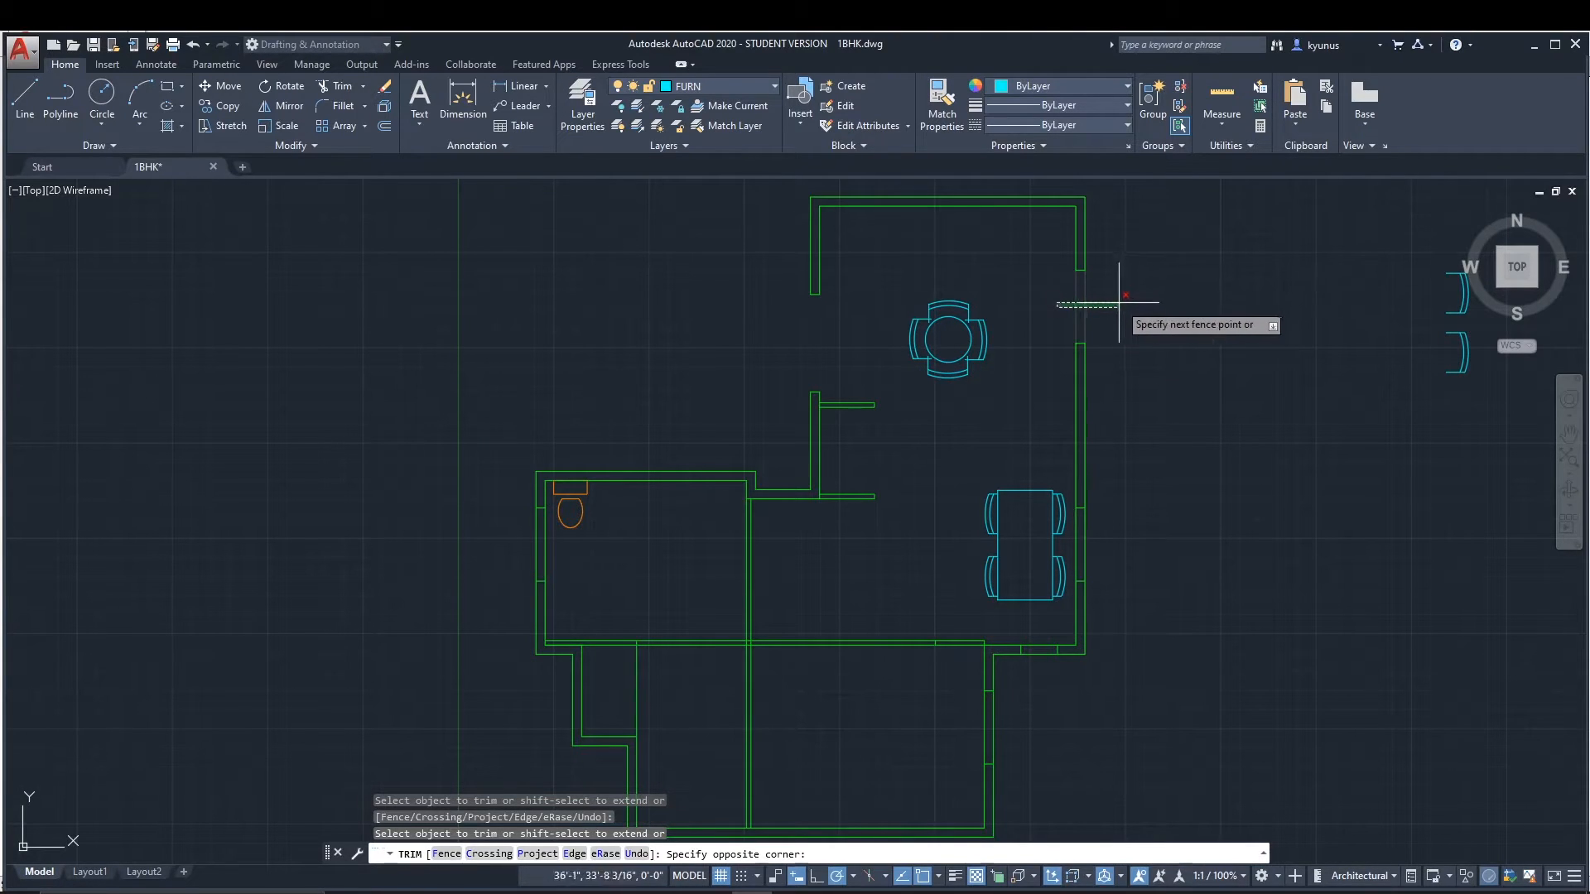
Trim the wall lines across both openings in the long right exterior wall and the opening in the toilet room's left wall.
{"action": "left_click", "coordinate": [1083, 307]}
{"action": "left_click", "coordinate": [1085, 306]}
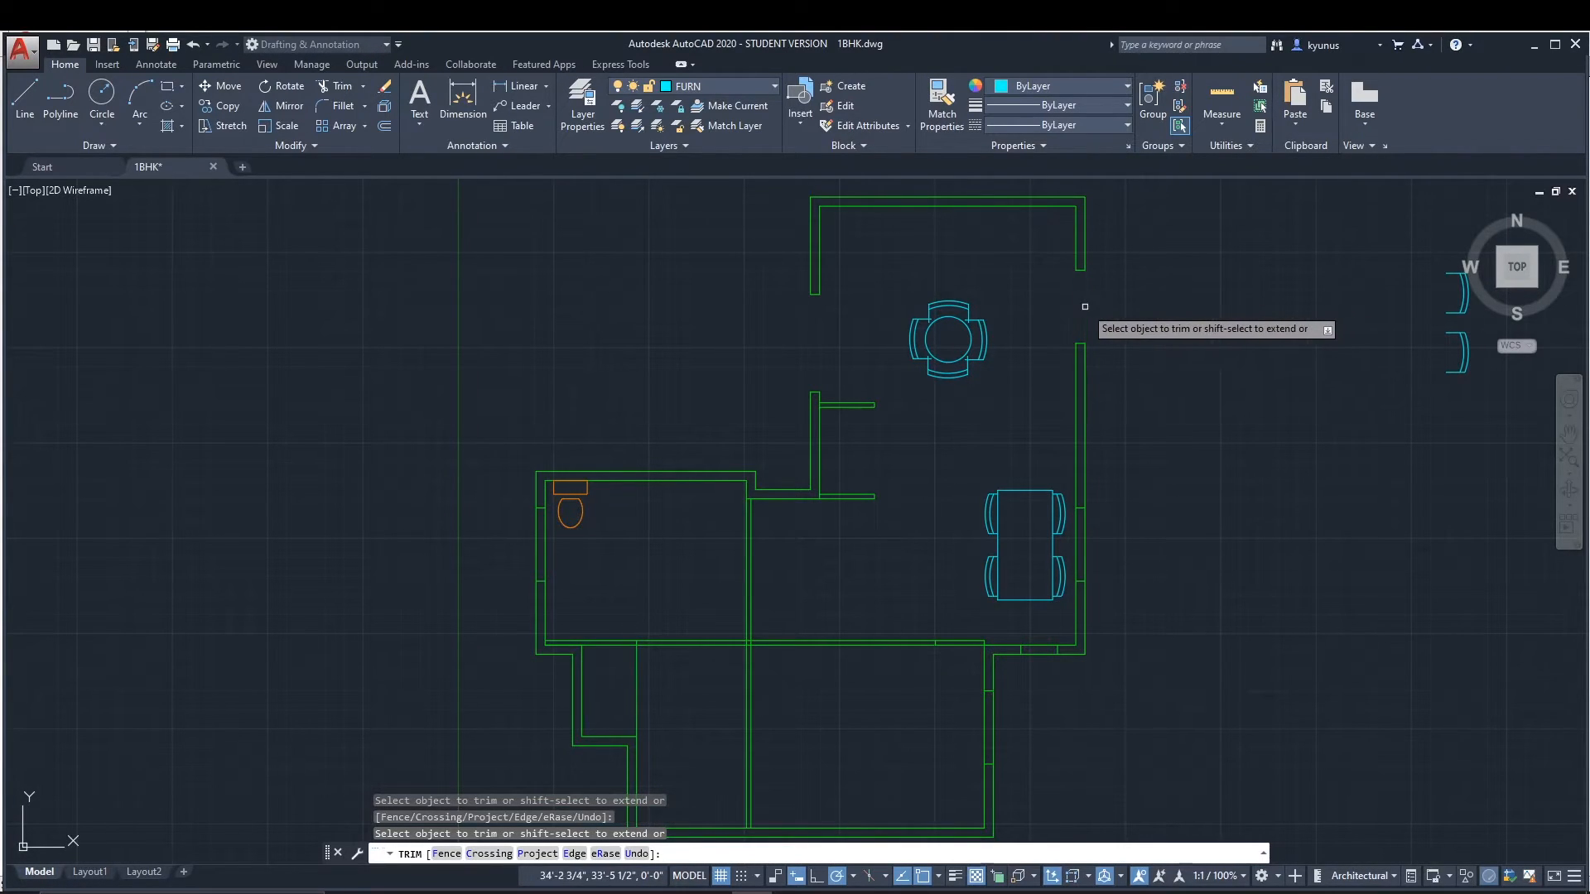
{"action": "left_click", "coordinate": [1085, 540]}
{"action": "left_click", "coordinate": [1076, 540]}
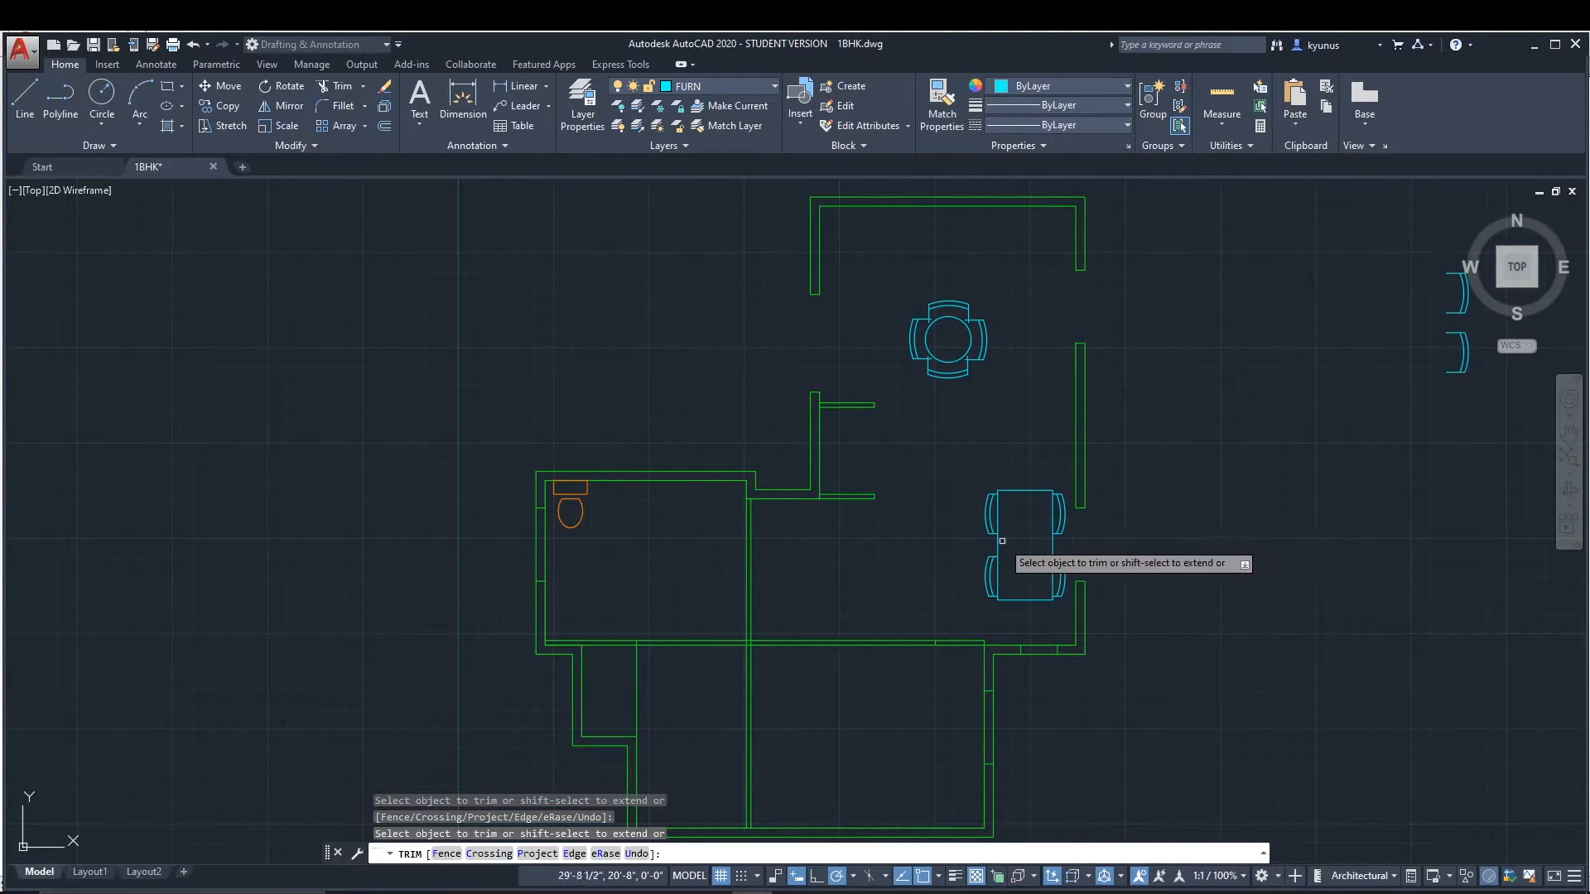
{"action": "left_click", "coordinate": [545, 541]}
{"action": "left_click", "coordinate": [536, 536]}
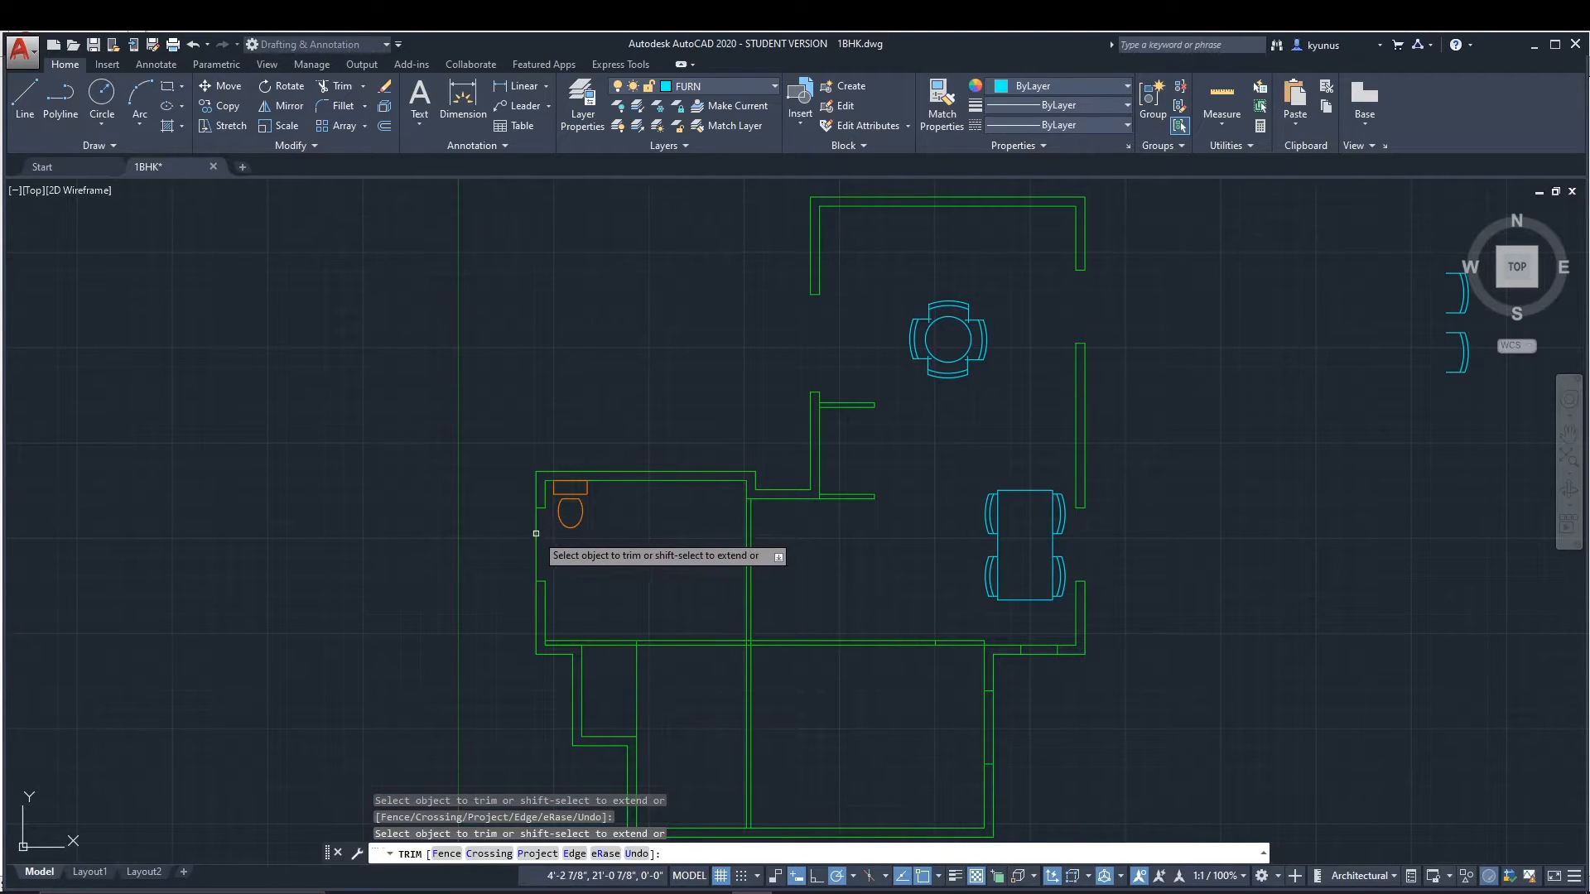
Trim the wall lines at the door gap in the horizontal partition and at the two openings around the plan's lower-right stepped corner.
{"action": "mouse_move", "coordinate": [699, 593]}
{"action": "middle_mouse_down"}
{"action": "mouse_move", "coordinate": [685, 522]}
{"action": "mouse_move", "coordinate": [698, 504]}
{"action": "middle_mouse_up"}
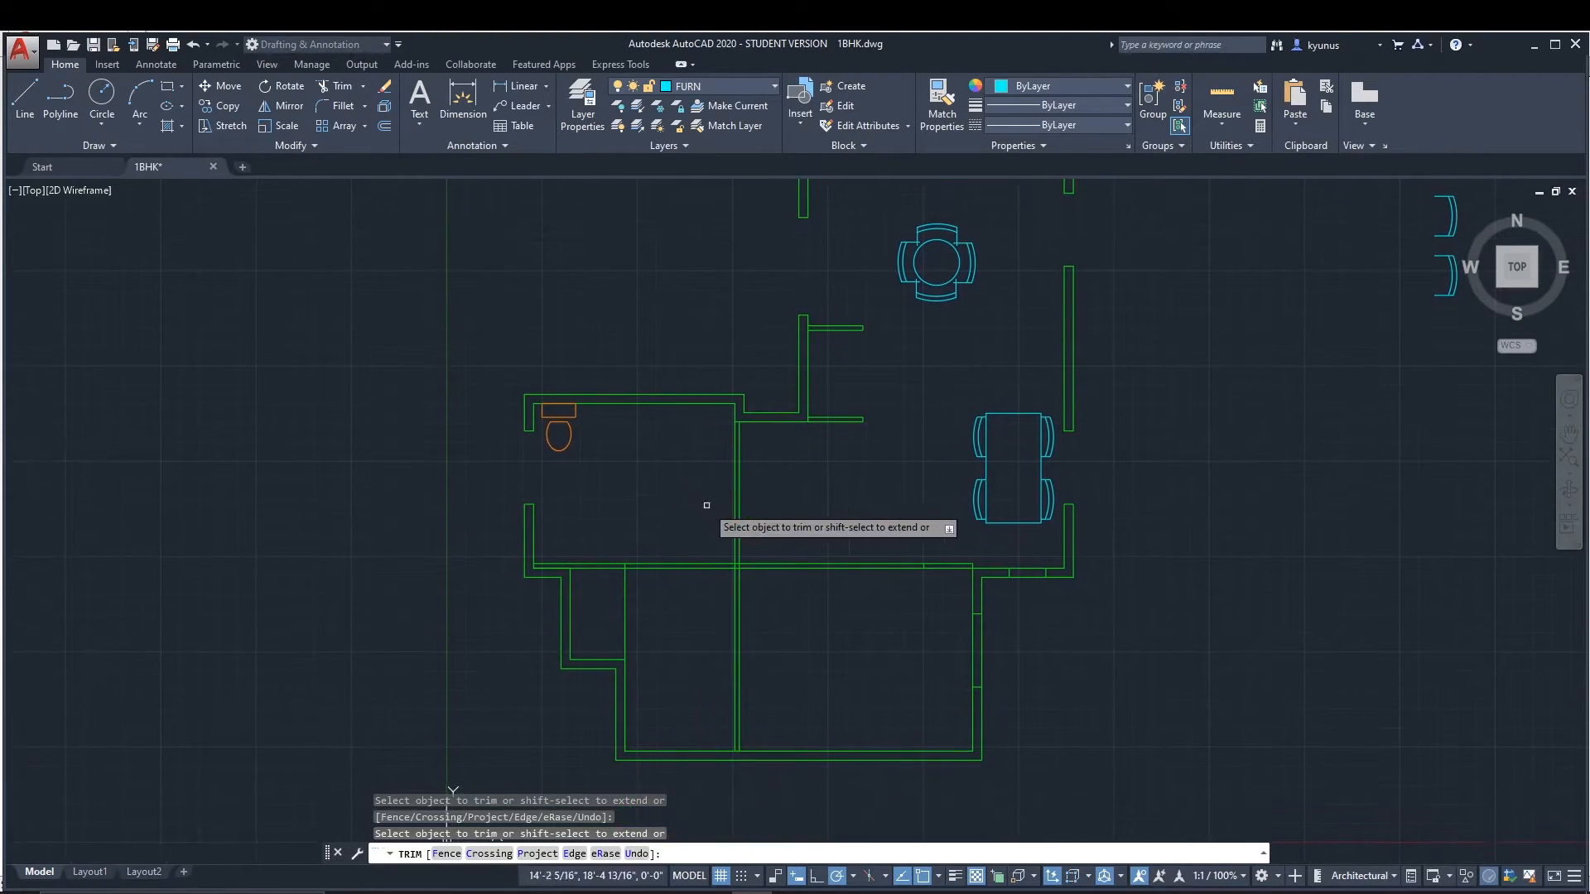
{"action": "left_click", "coordinate": [944, 539]}
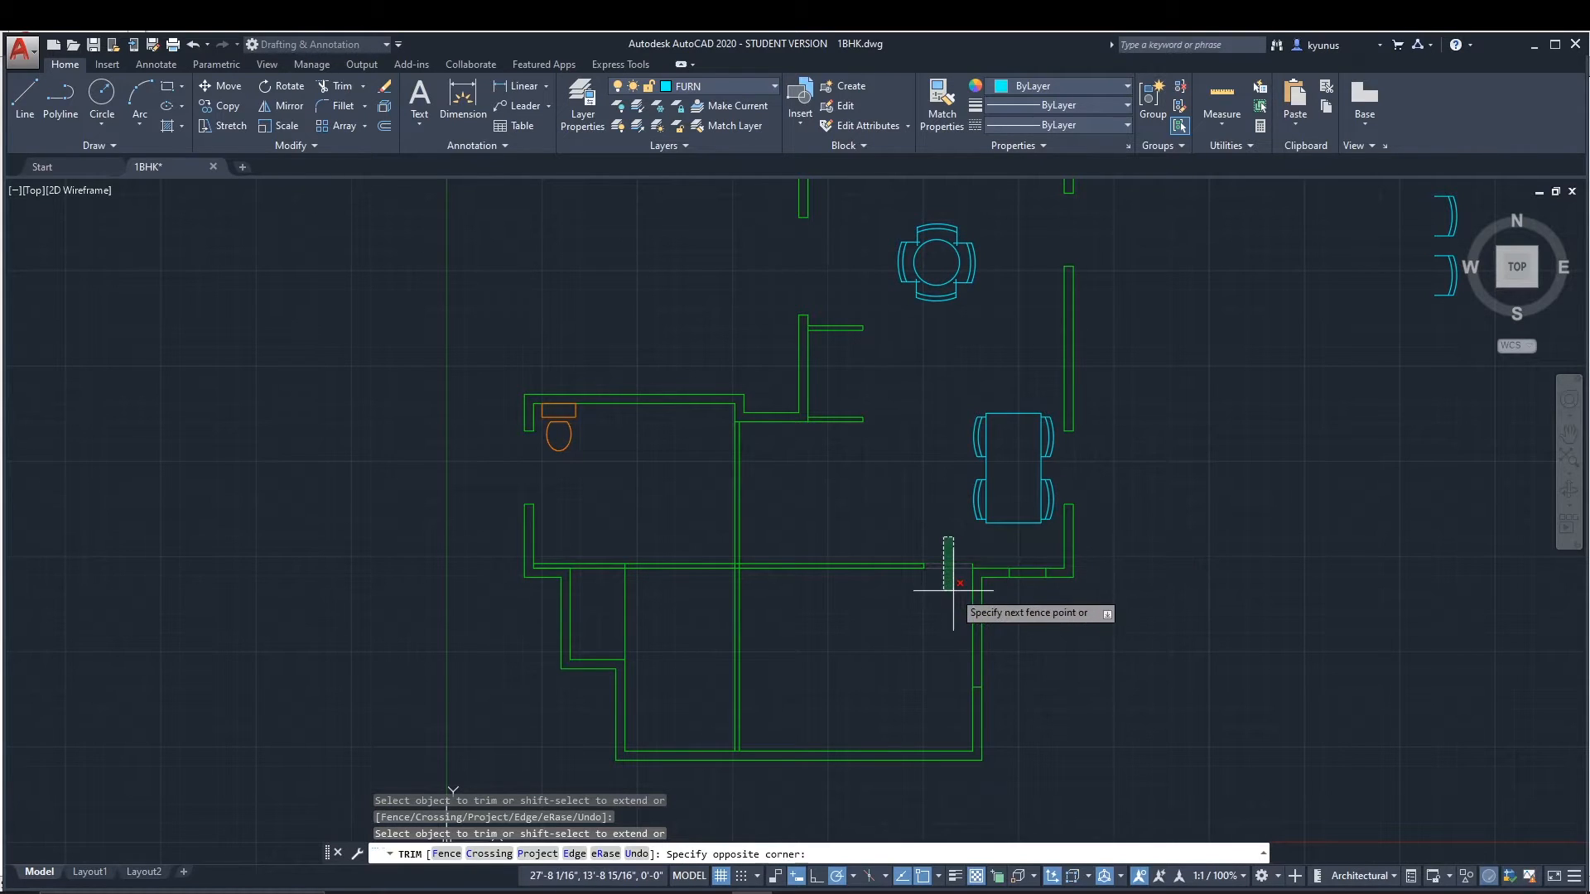
{"action": "left_click", "coordinate": [945, 631]}
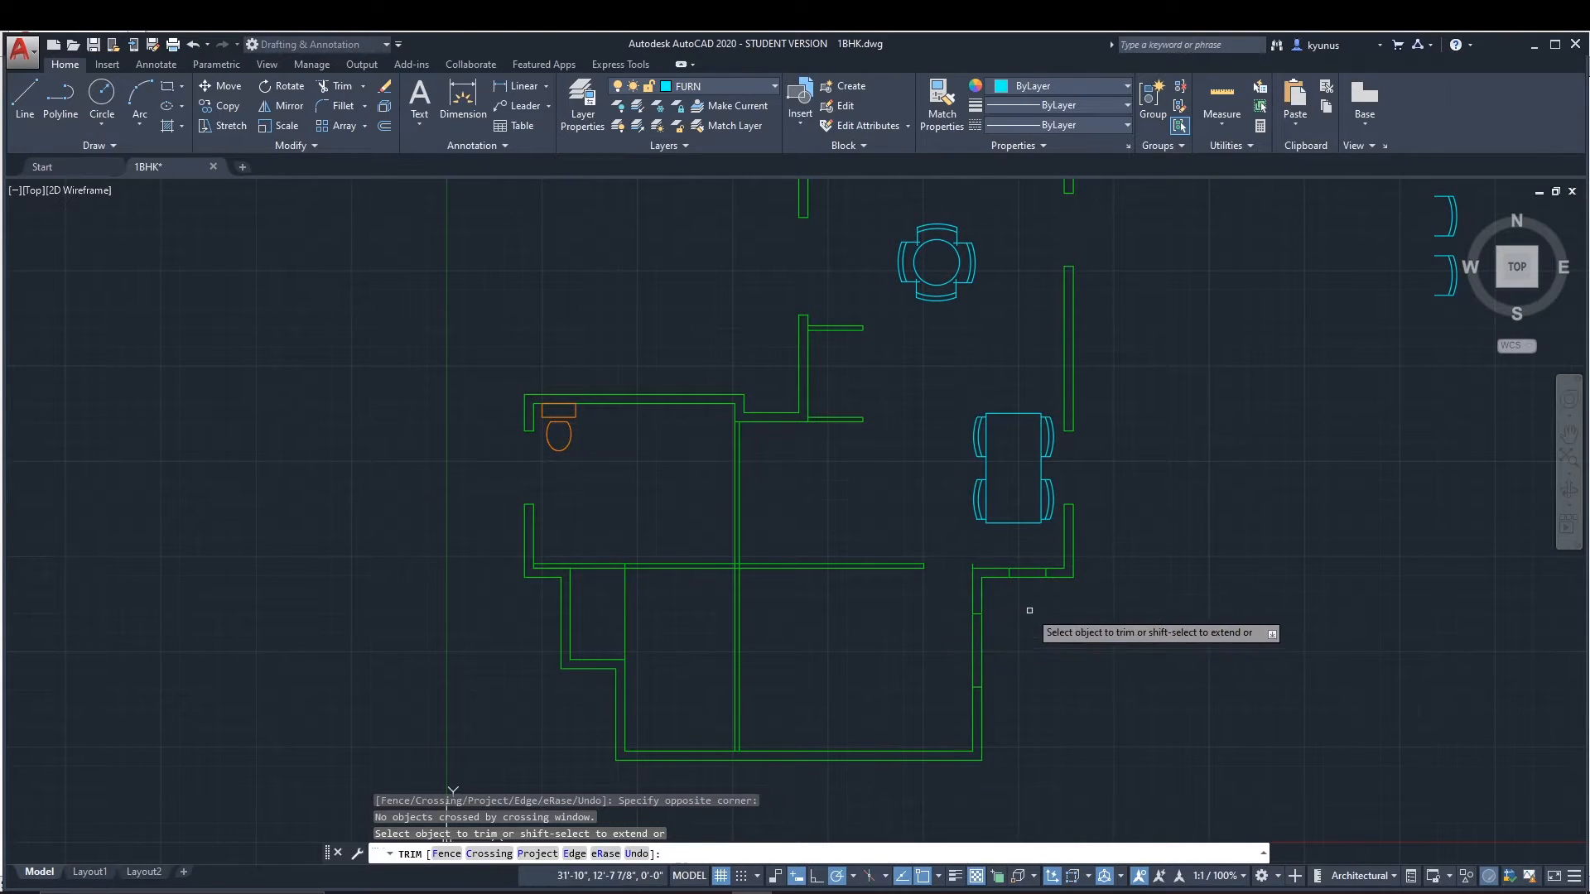
{"action": "left_click", "coordinate": [1021, 550]}
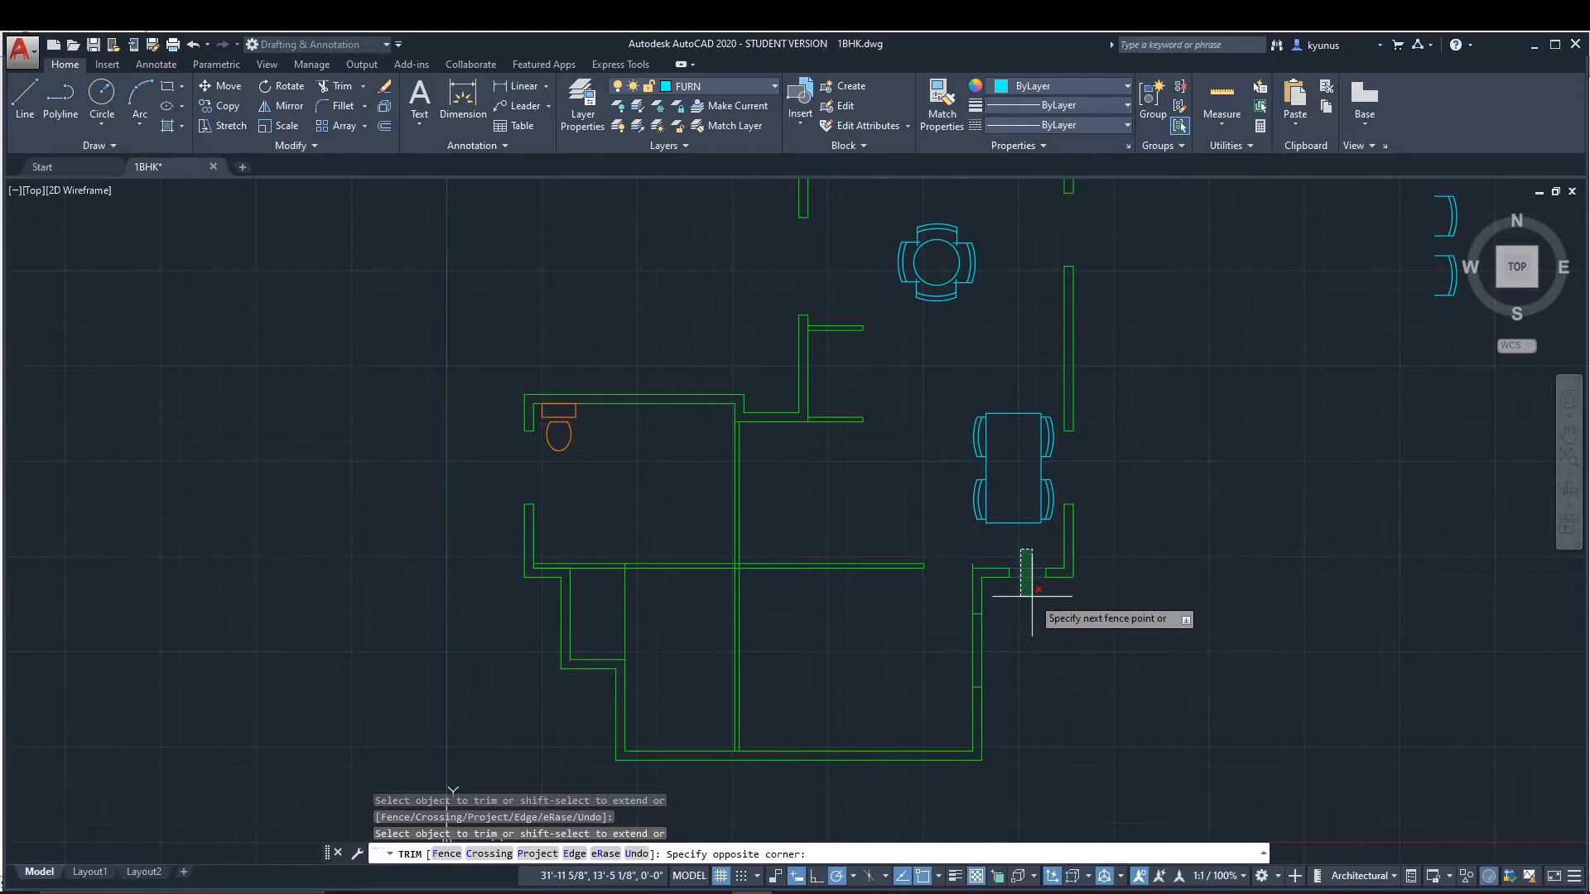
{"action": "left_click", "coordinate": [1032, 596]}
{"action": "left_click", "coordinate": [1009, 646]}
{"action": "left_click", "coordinate": [937, 649]}
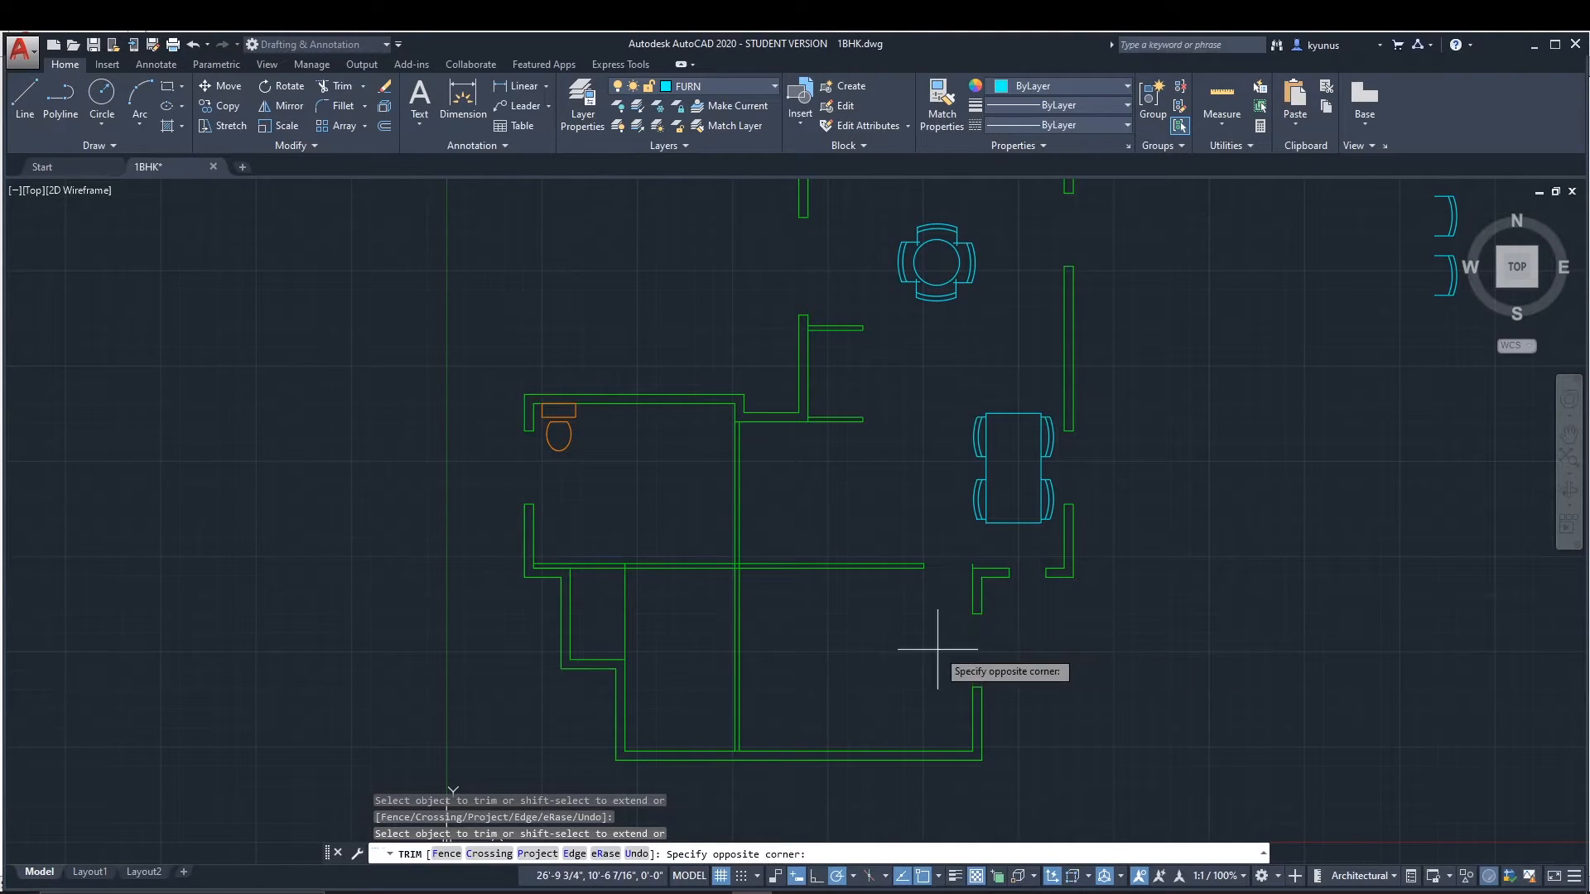
{"action": "type", "text": "f"}
{"action": "key", "text": "Return"}
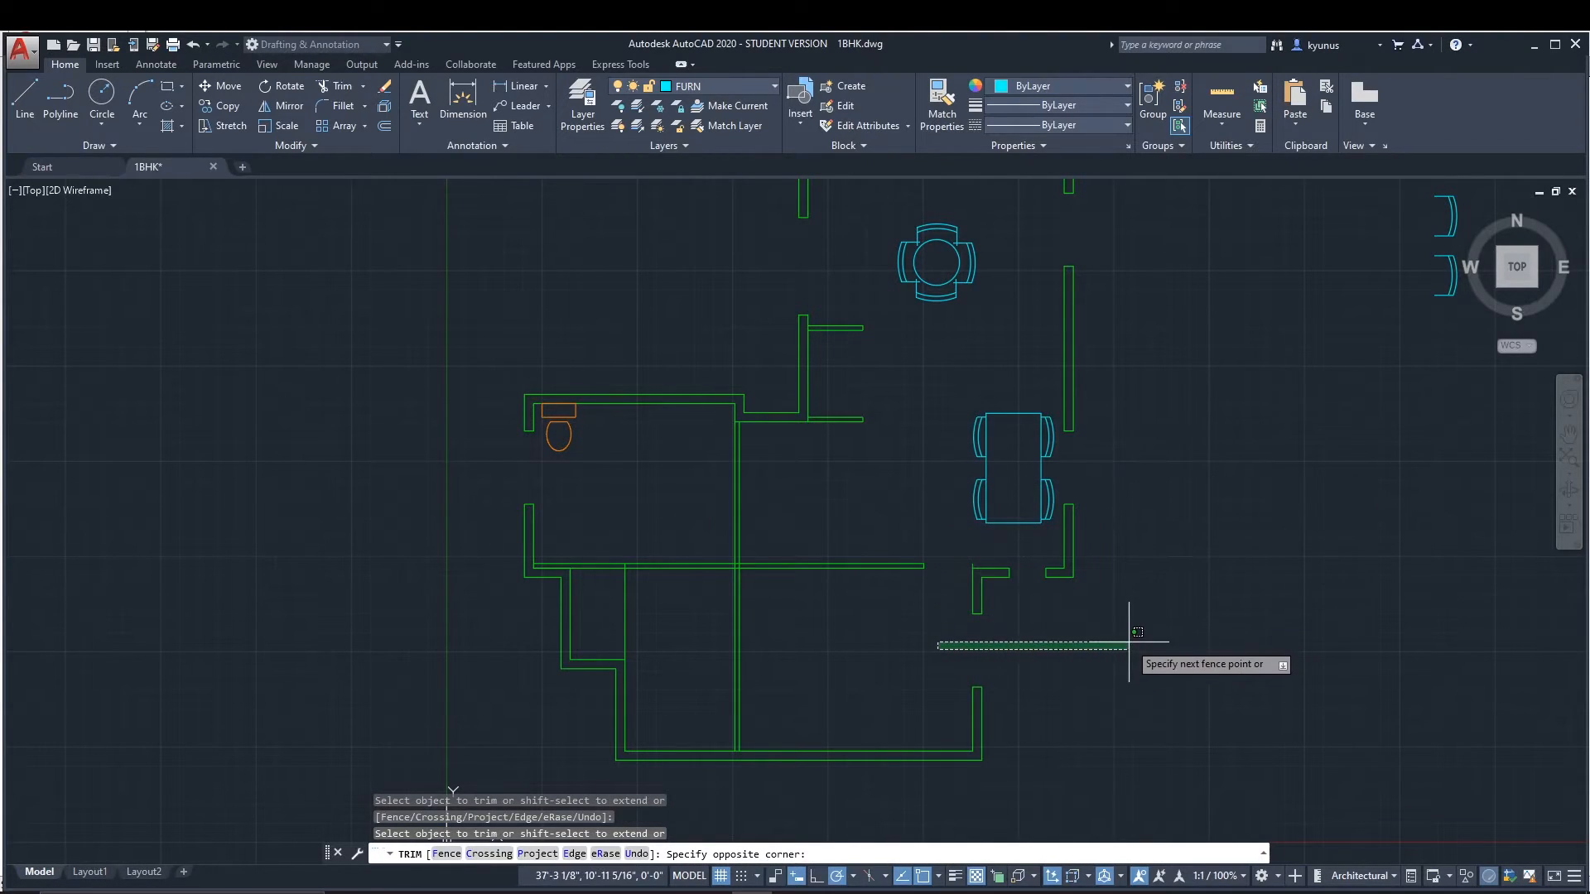
{"action": "left_click", "coordinate": [1128, 641]}
Review the trimmed door and window openings across the whole floor plan and end the Trim command.
{"action": "scroll", "coordinate": [947, 303], "scroll_direction": "up", "scroll_amount": 5}
{"action": "middle_click_drag", "start_coordinate": [948, 303], "coordinate": [1050, 543]}
{"action": "scroll", "coordinate": [1050, 543], "scroll_direction": "down", "scroll_amount": 5}
{"action": "mouse_move", "coordinate": [1038, 643]}
{"action": "middle_mouse_down"}
{"action": "mouse_move", "coordinate": [963, 407]}
{"action": "mouse_move", "coordinate": [964, 439]}
{"action": "middle_mouse_up"}
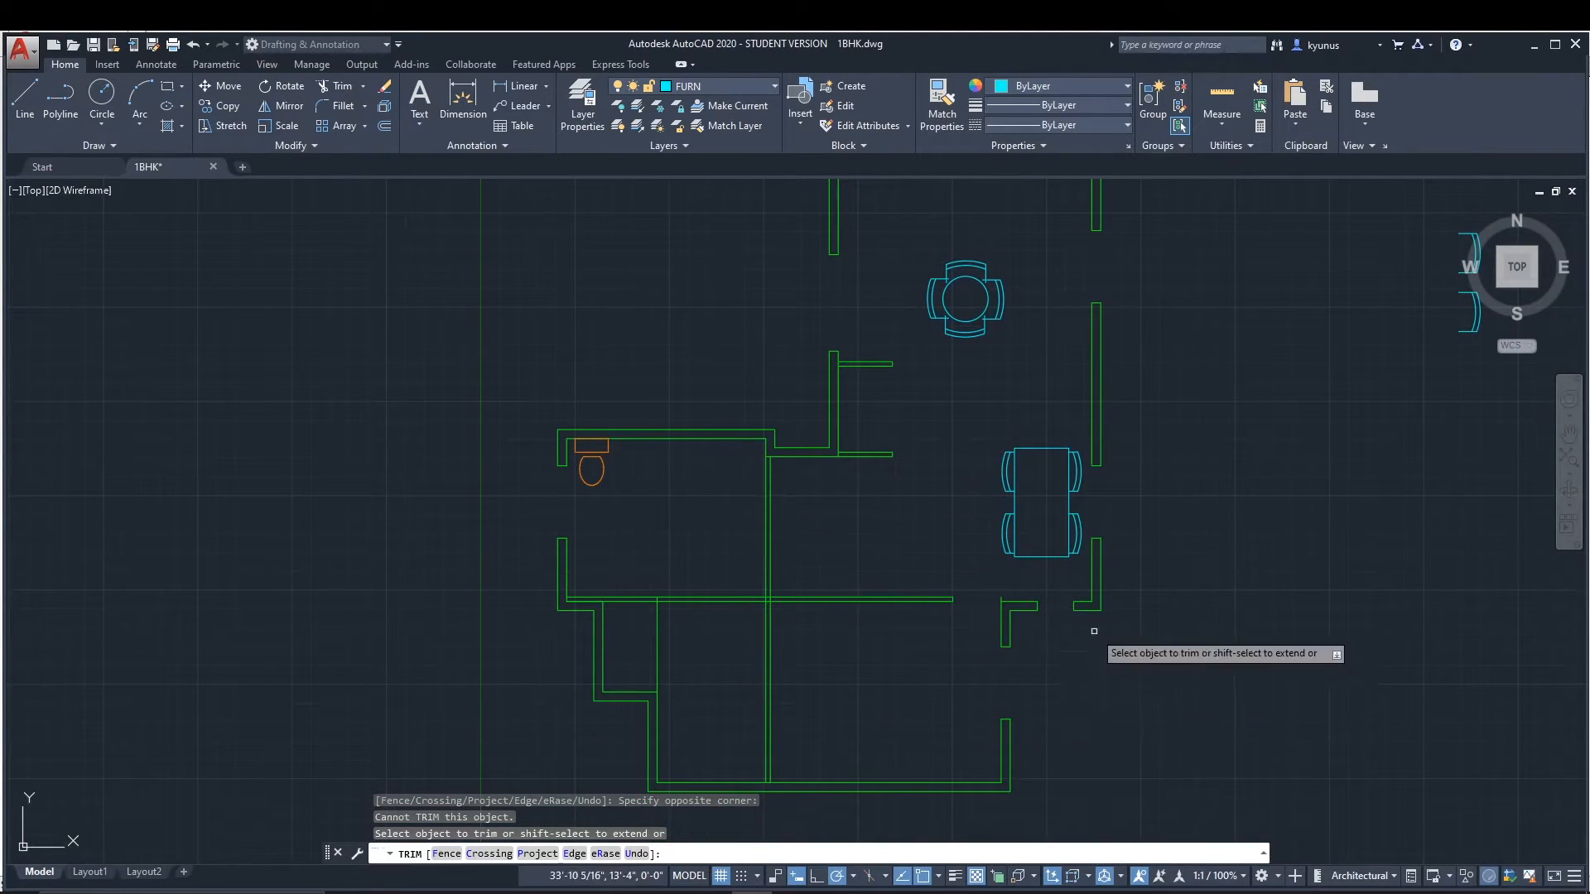
{"action": "scroll", "coordinate": [945, 383], "scroll_direction": "down", "scroll_amount": 2}
{"action": "scroll", "coordinate": [945, 383], "scroll_direction": "up", "scroll_amount": 3}
{"action": "scroll", "coordinate": [945, 383], "scroll_direction": "down", "scroll_amount": 1}
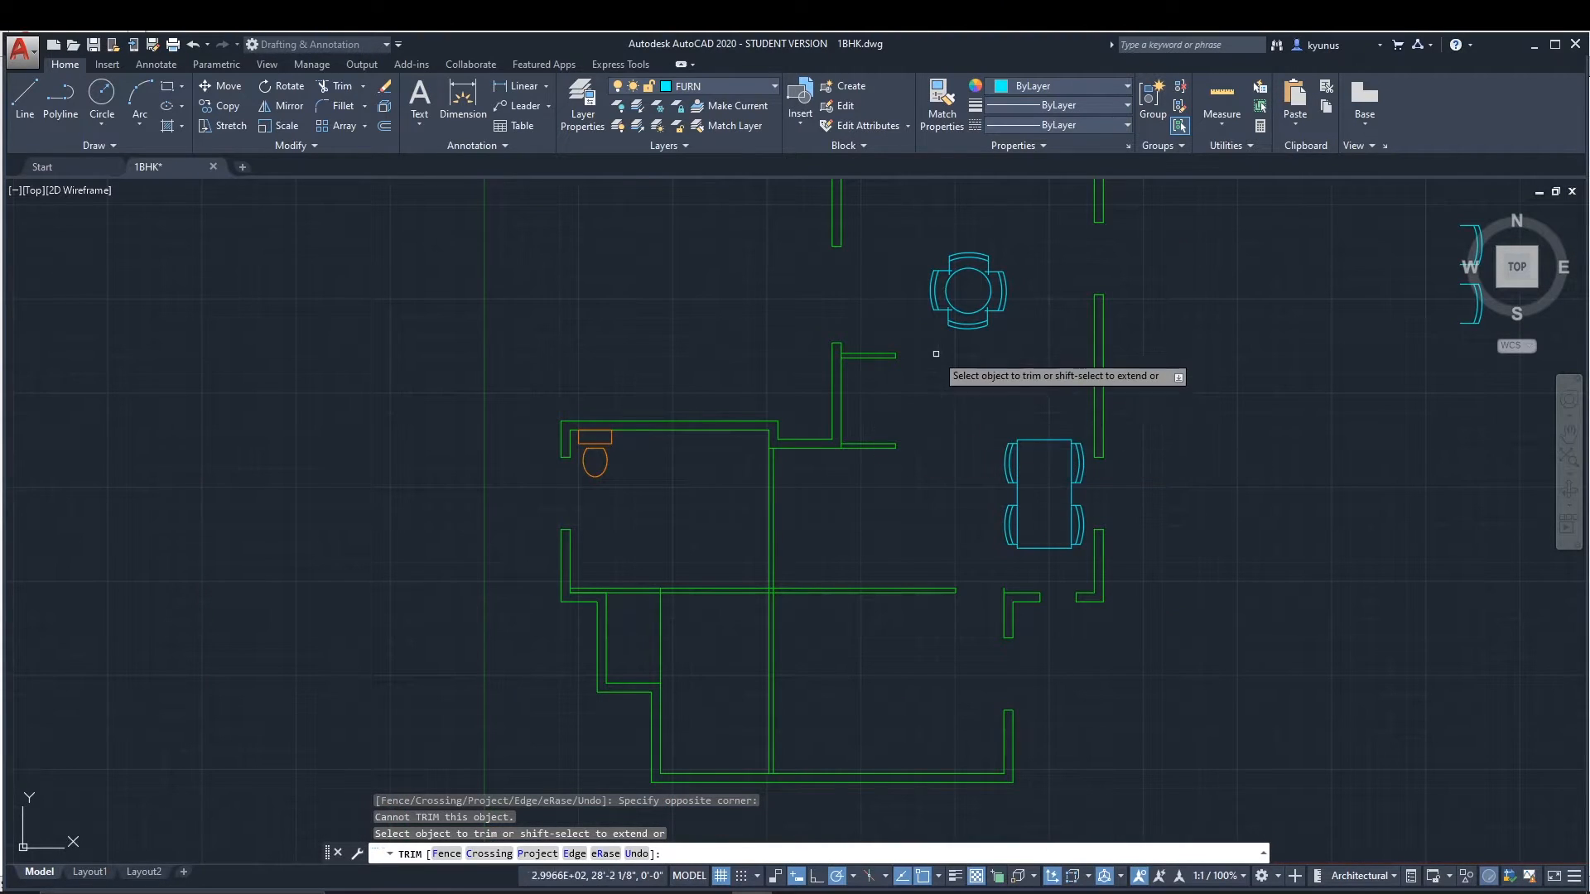
{"action": "middle_click_drag", "start_coordinate": [942, 403], "coordinate": [917, 460]}
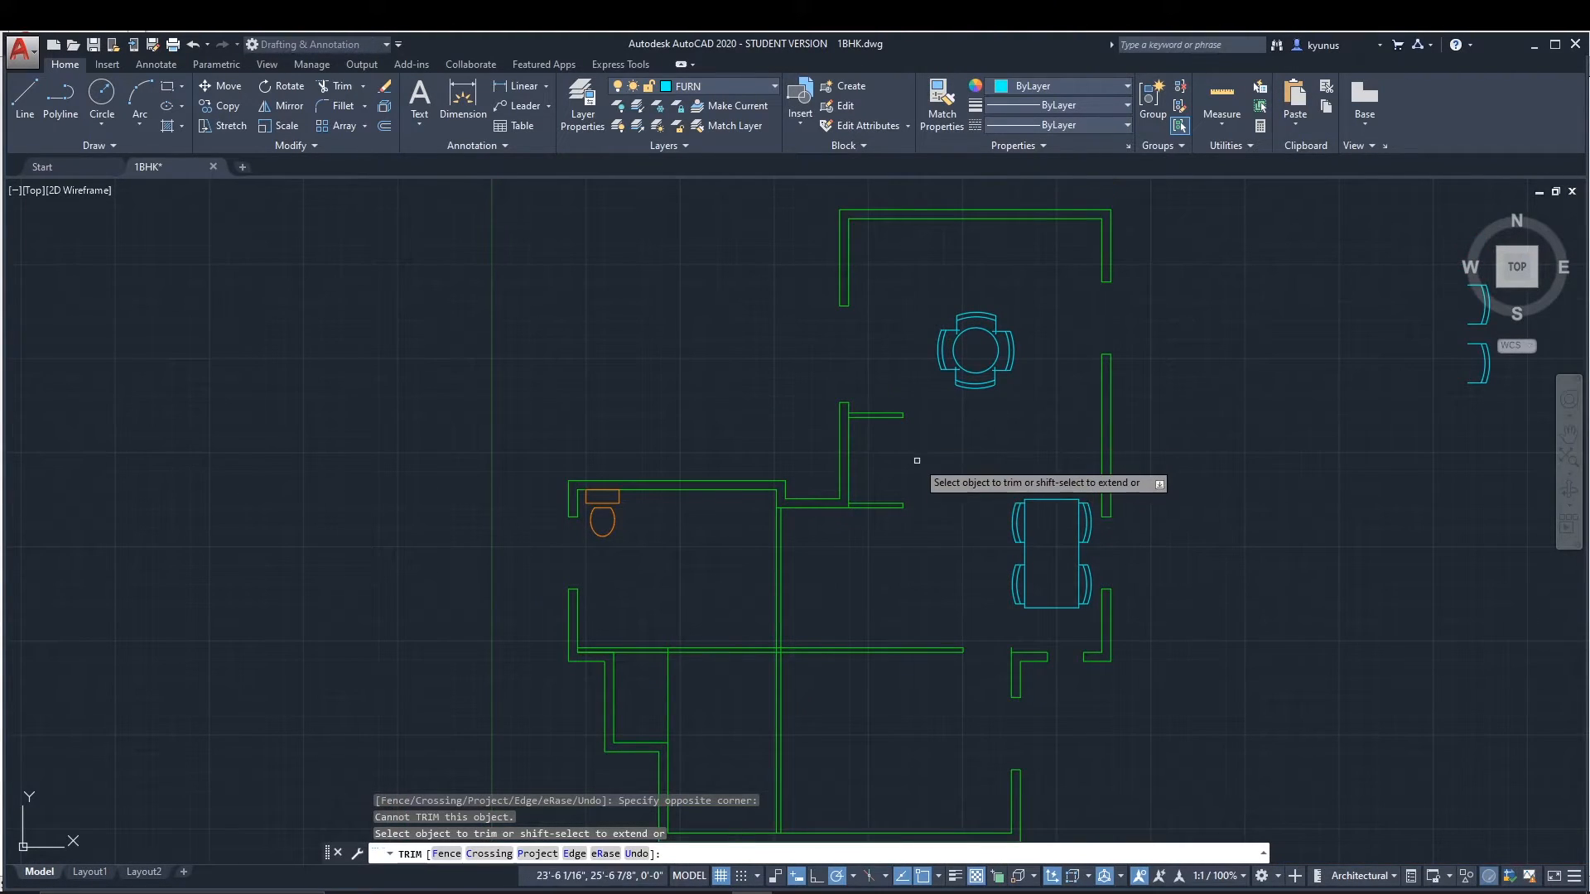
{"action": "key", "text": "Escape"}
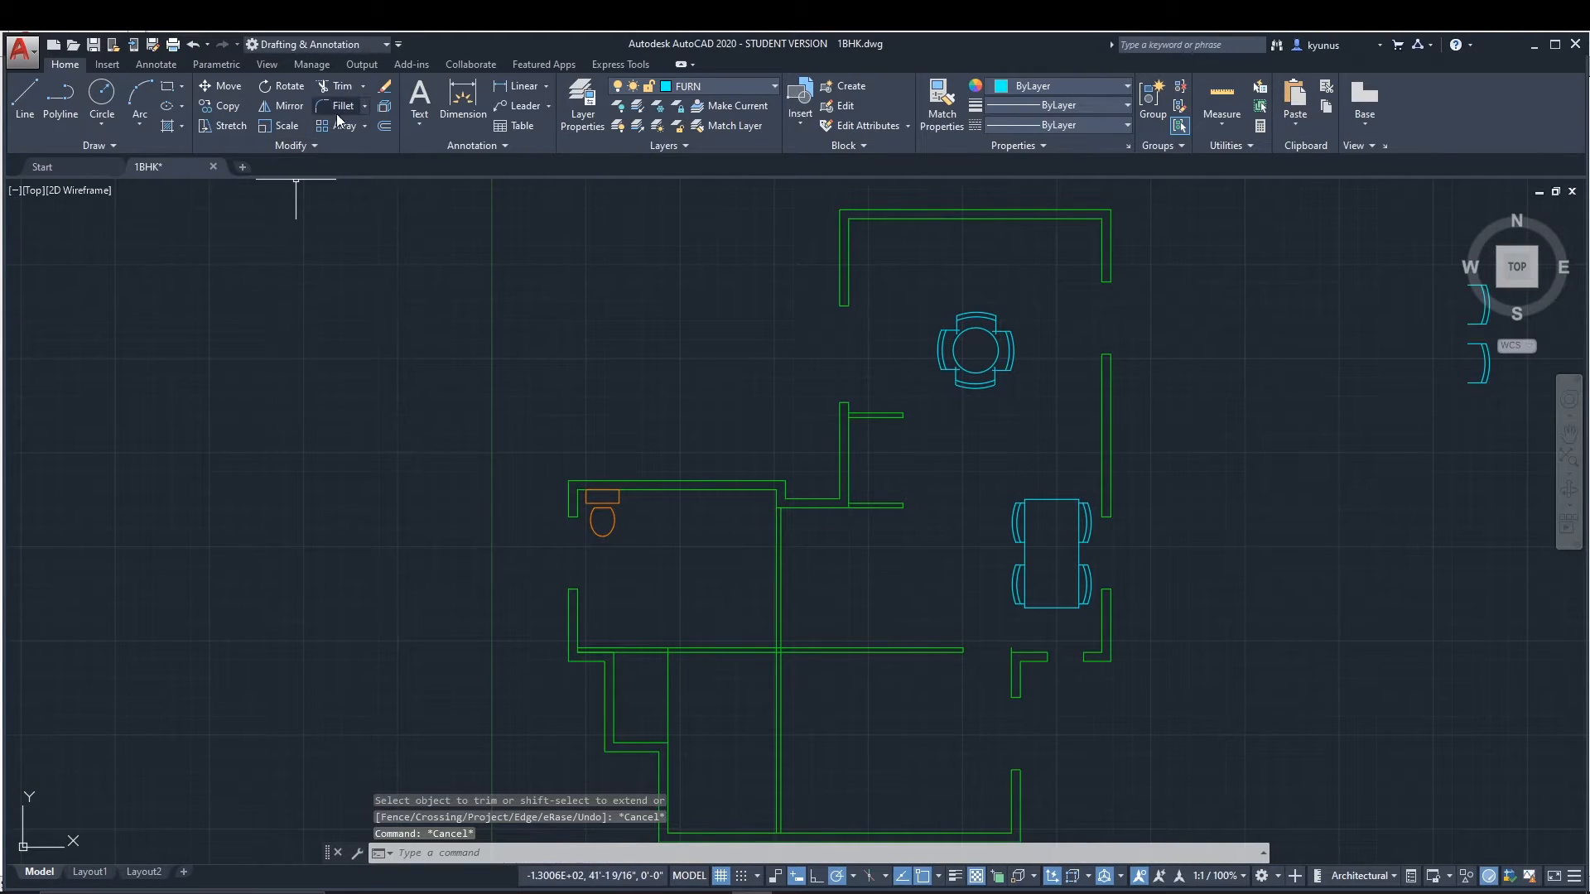
Extend the wall lines across the openings in the top room's left and right walls, using all objects as boundaries.
{"action": "left_click", "coordinate": [362, 86]}
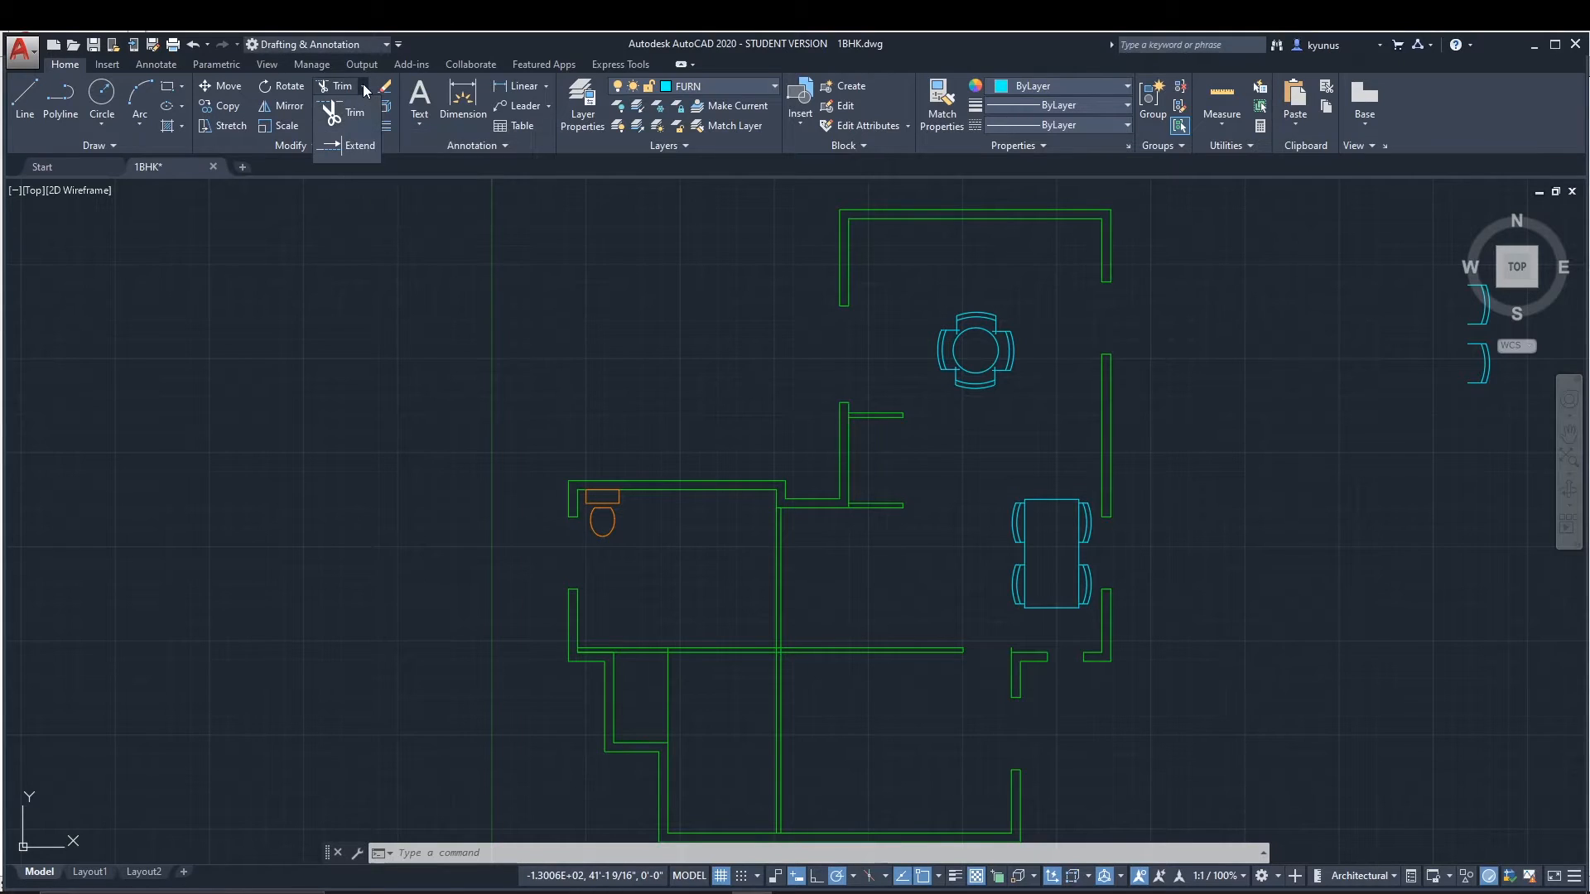
{"action": "left_click", "coordinate": [347, 147]}
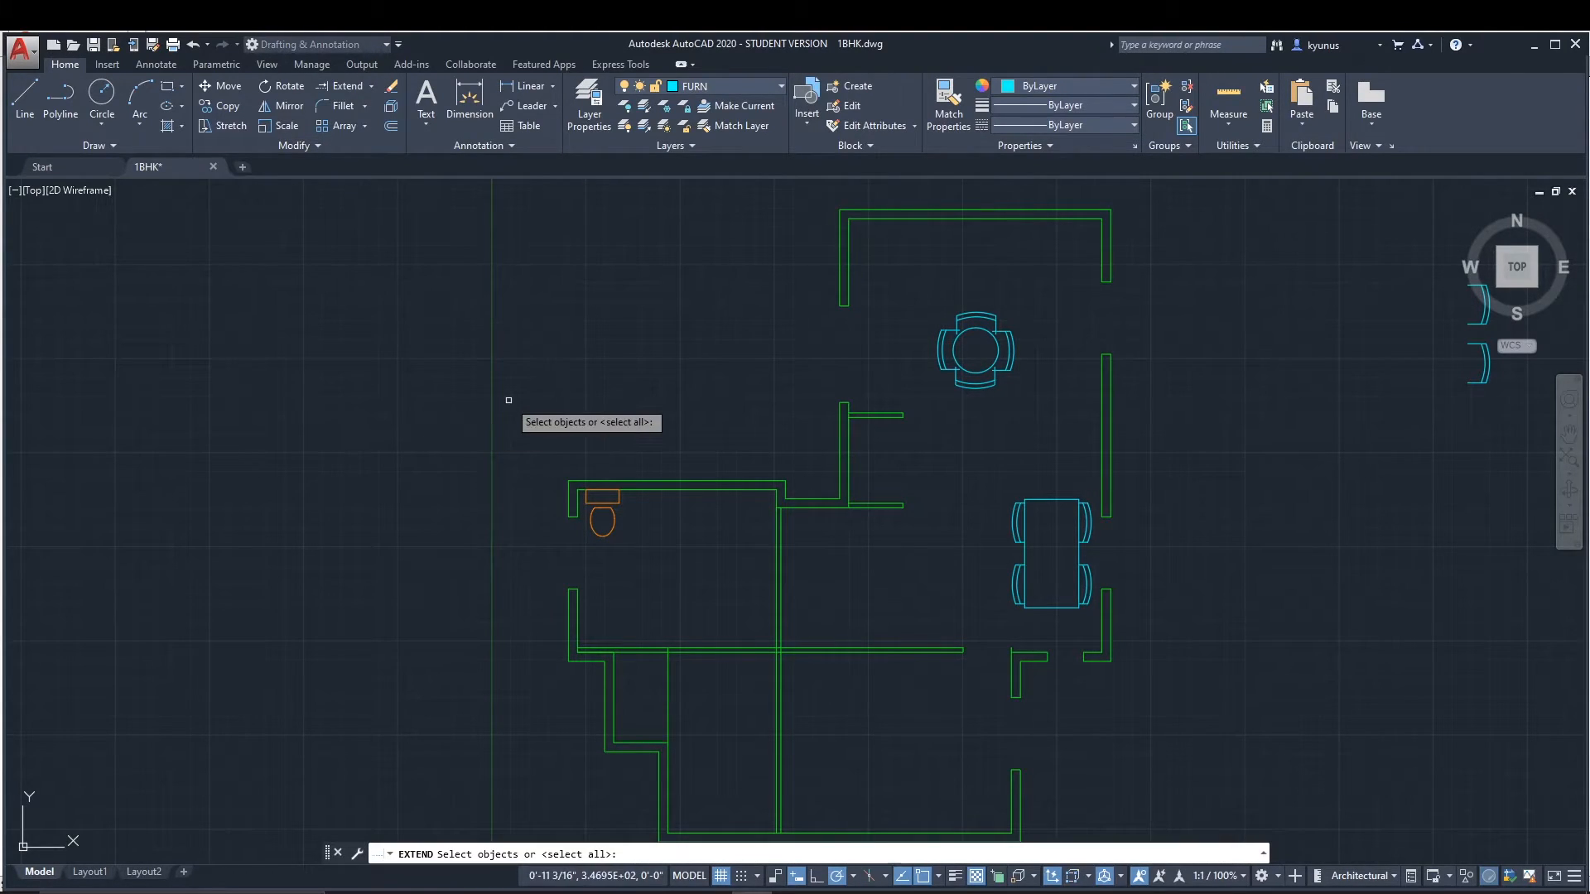
{"action": "key", "text": "Return"}
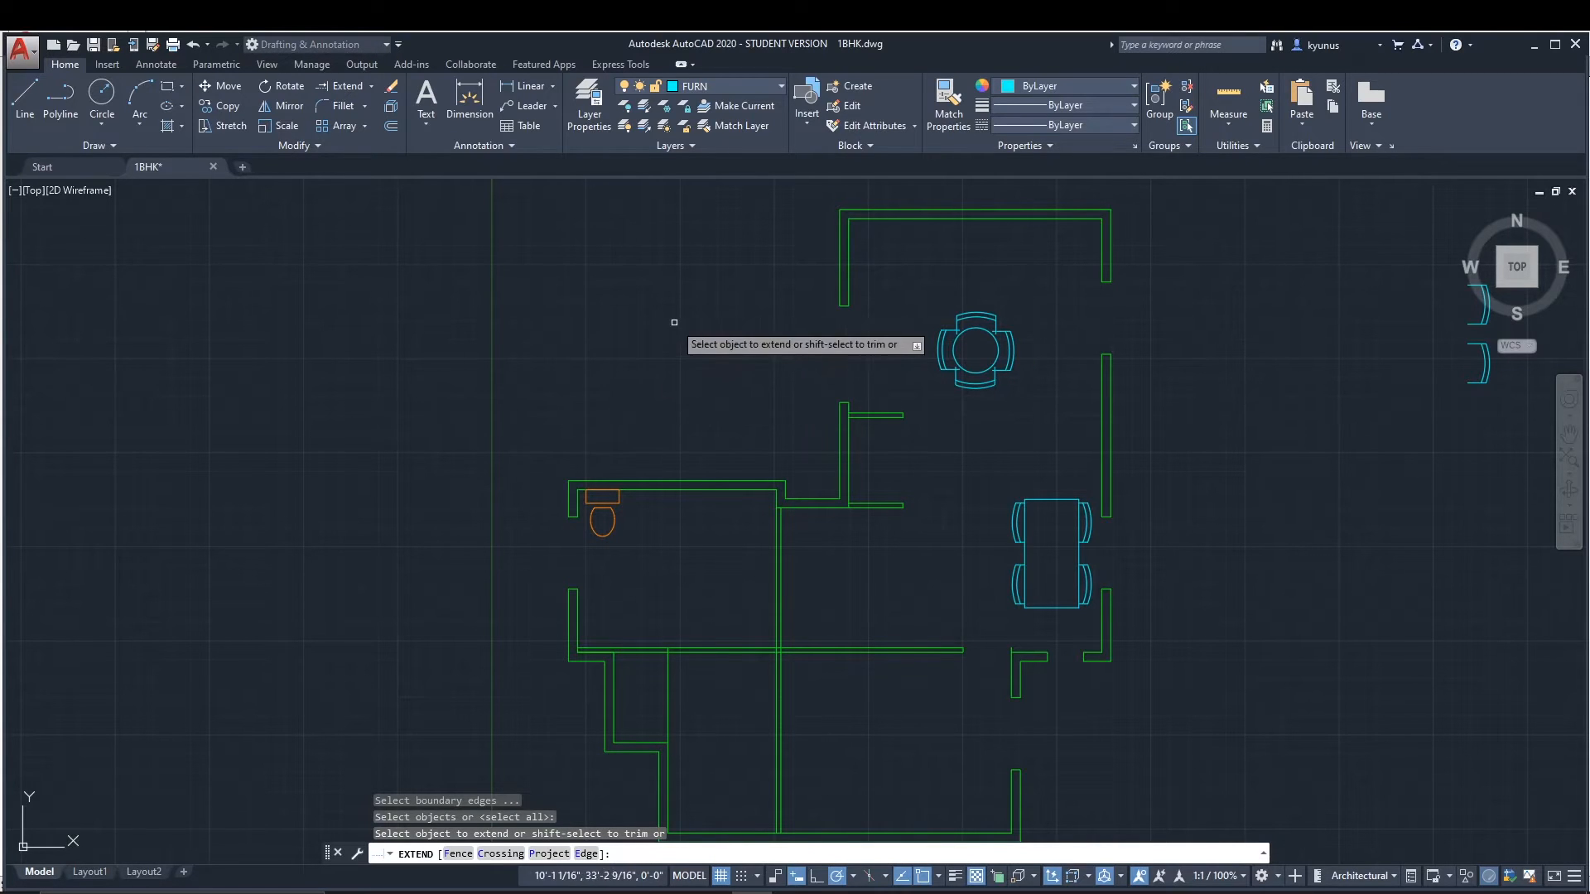
{"action": "left_click", "coordinate": [838, 264]}
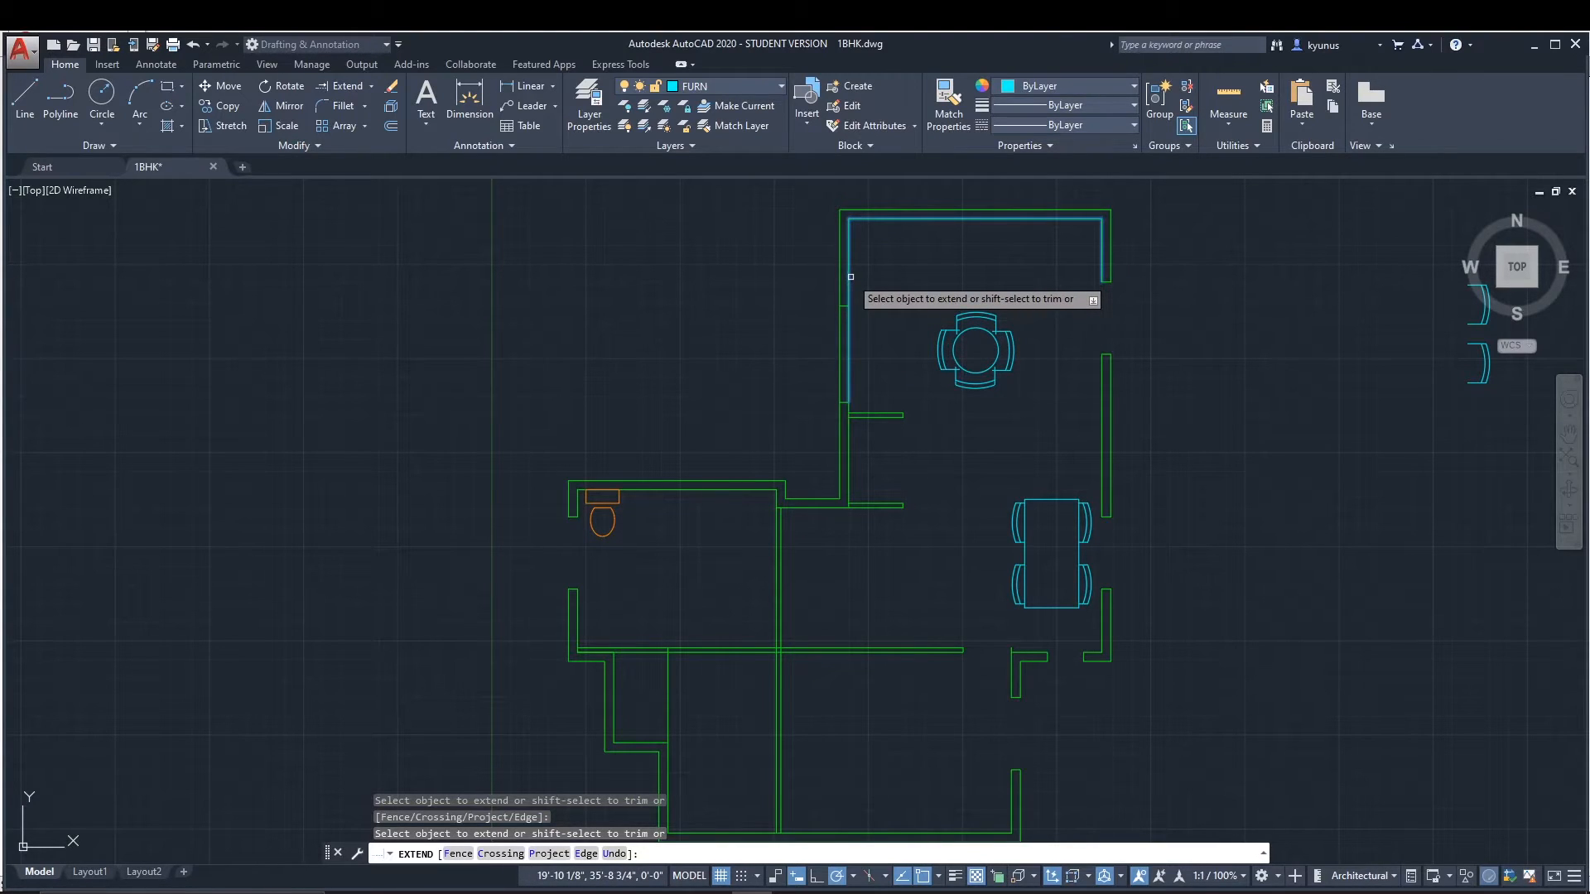
{"action": "left_click", "coordinate": [1102, 243]}
{"action": "left_click", "coordinate": [1112, 258]}
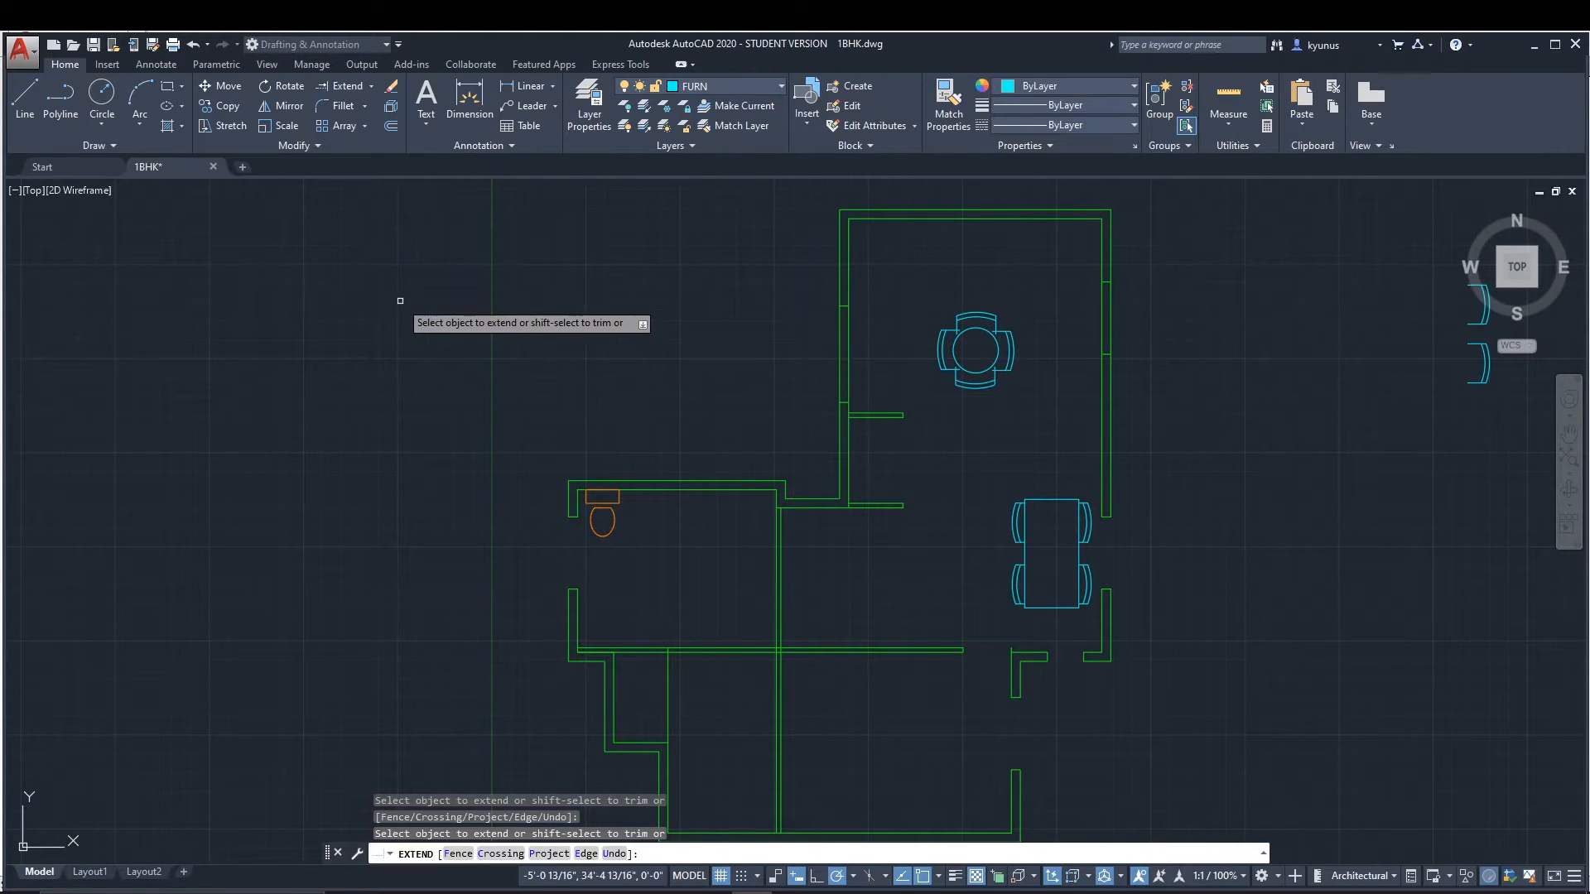
{"action": "key", "text": "Escape"}
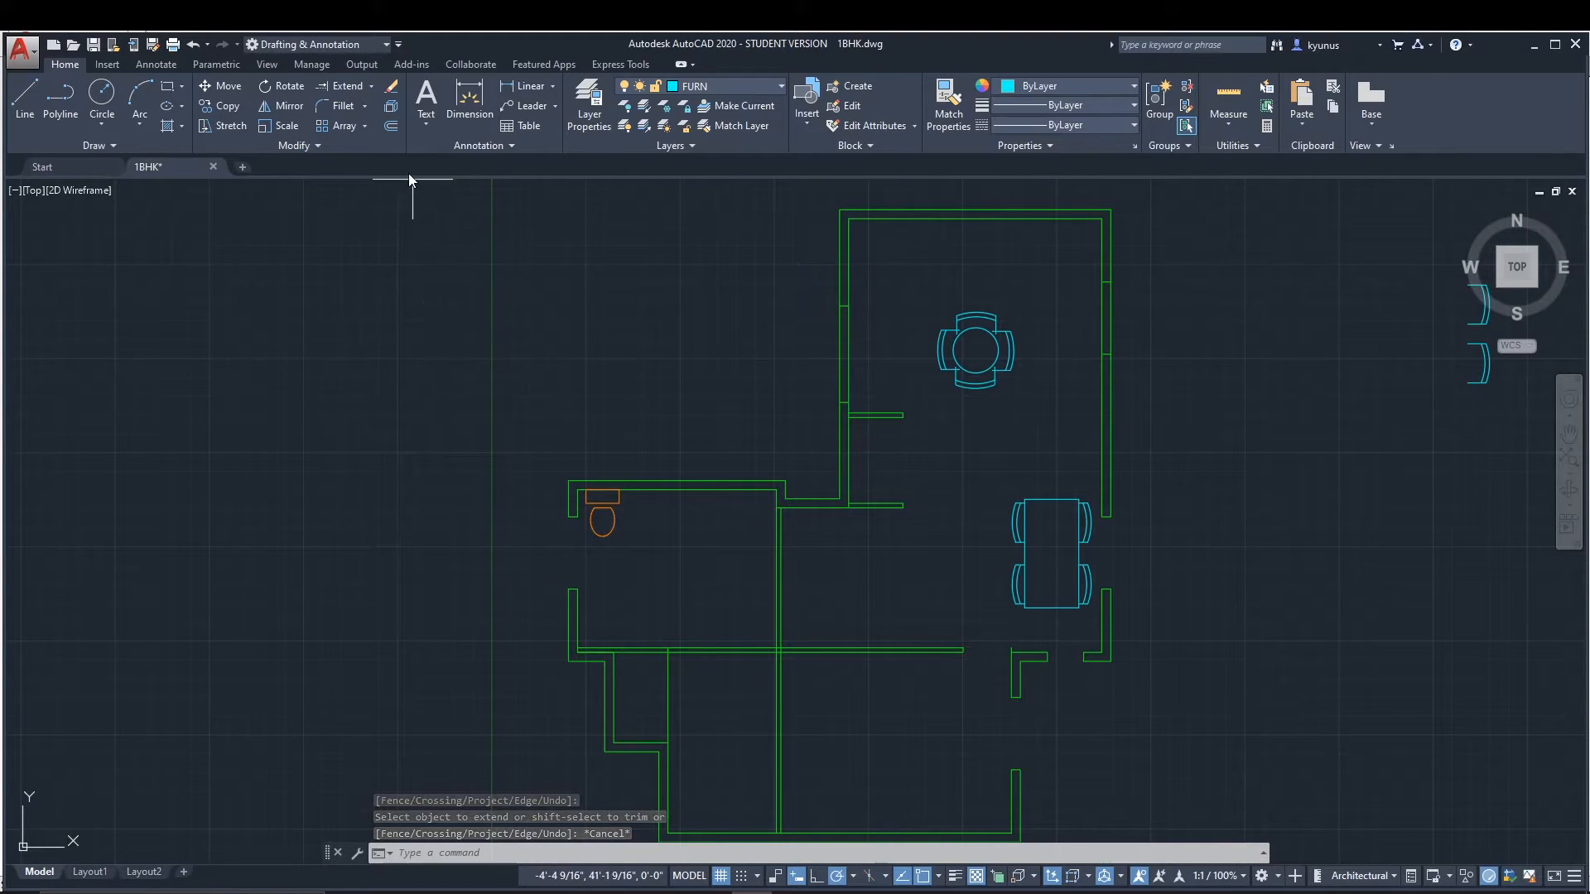
Trim the extended lines back out of the openings in the top room's left and right walls, using all objects as cutting edges.
{"action": "left_click", "coordinate": [371, 86]}
{"action": "left_click", "coordinate": [343, 112]}
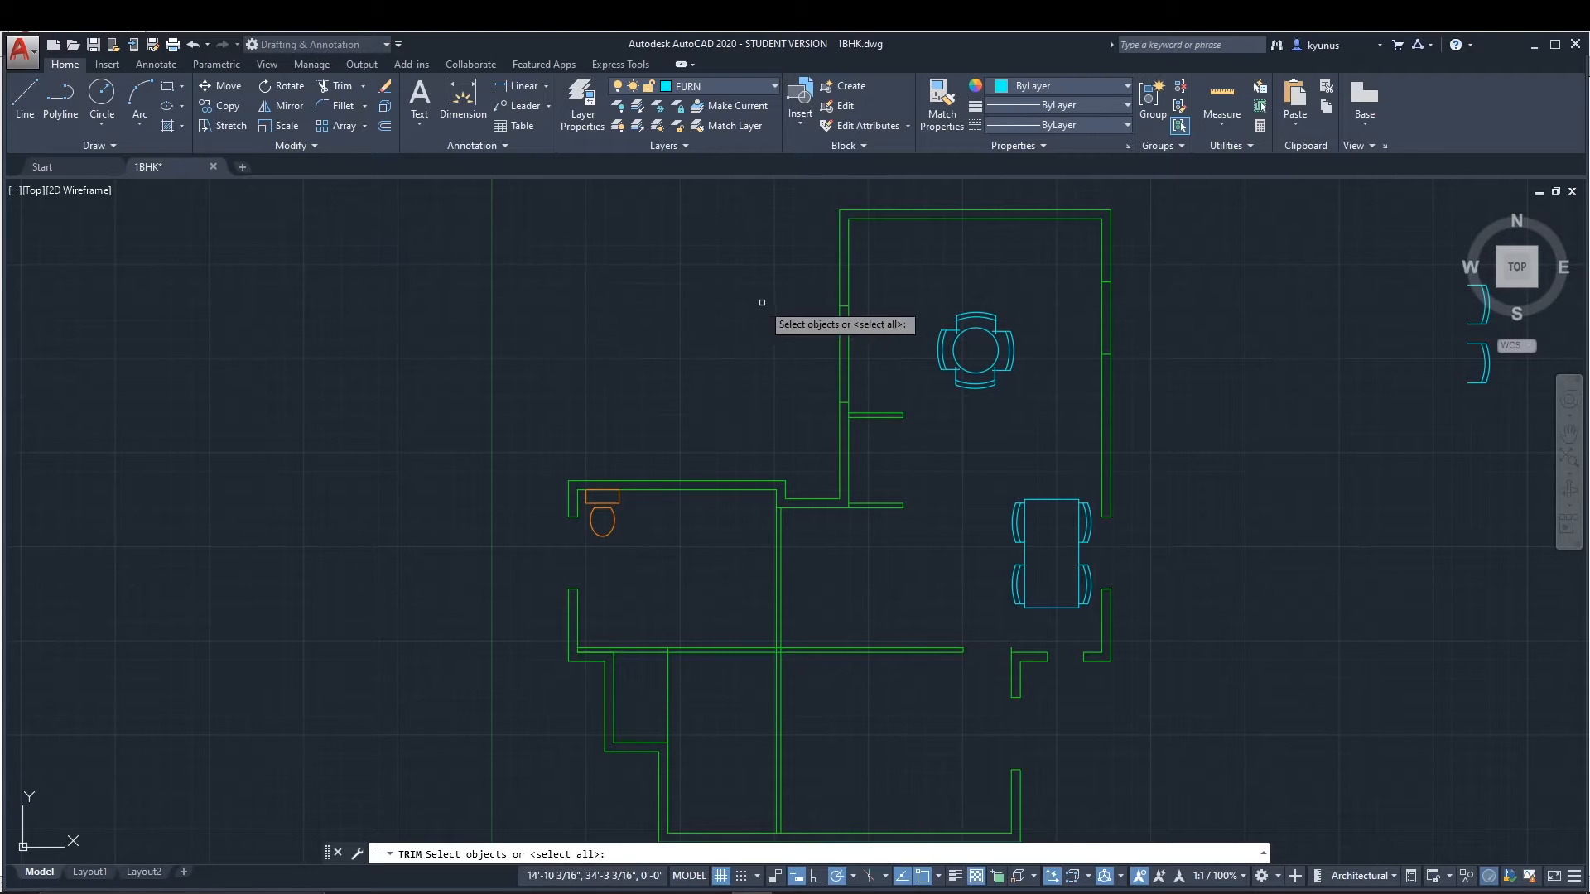
{"action": "key", "text": "Return"}
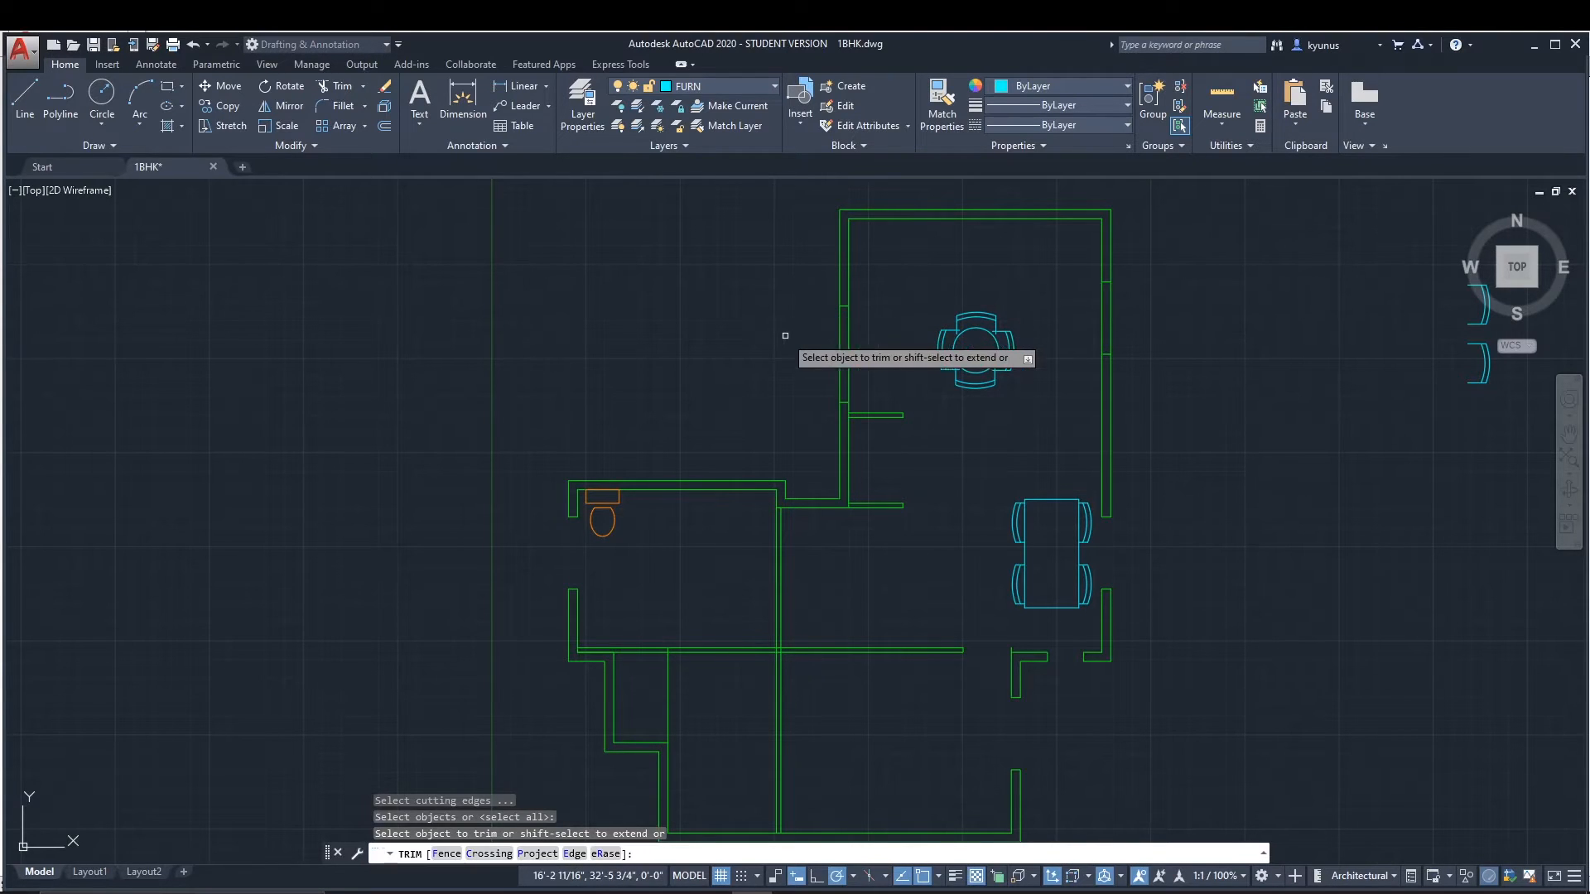
{"action": "left_click", "coordinate": [782, 337]}
{"action": "left_click", "coordinate": [864, 351]}
{"action": "left_click", "coordinate": [864, 351]}
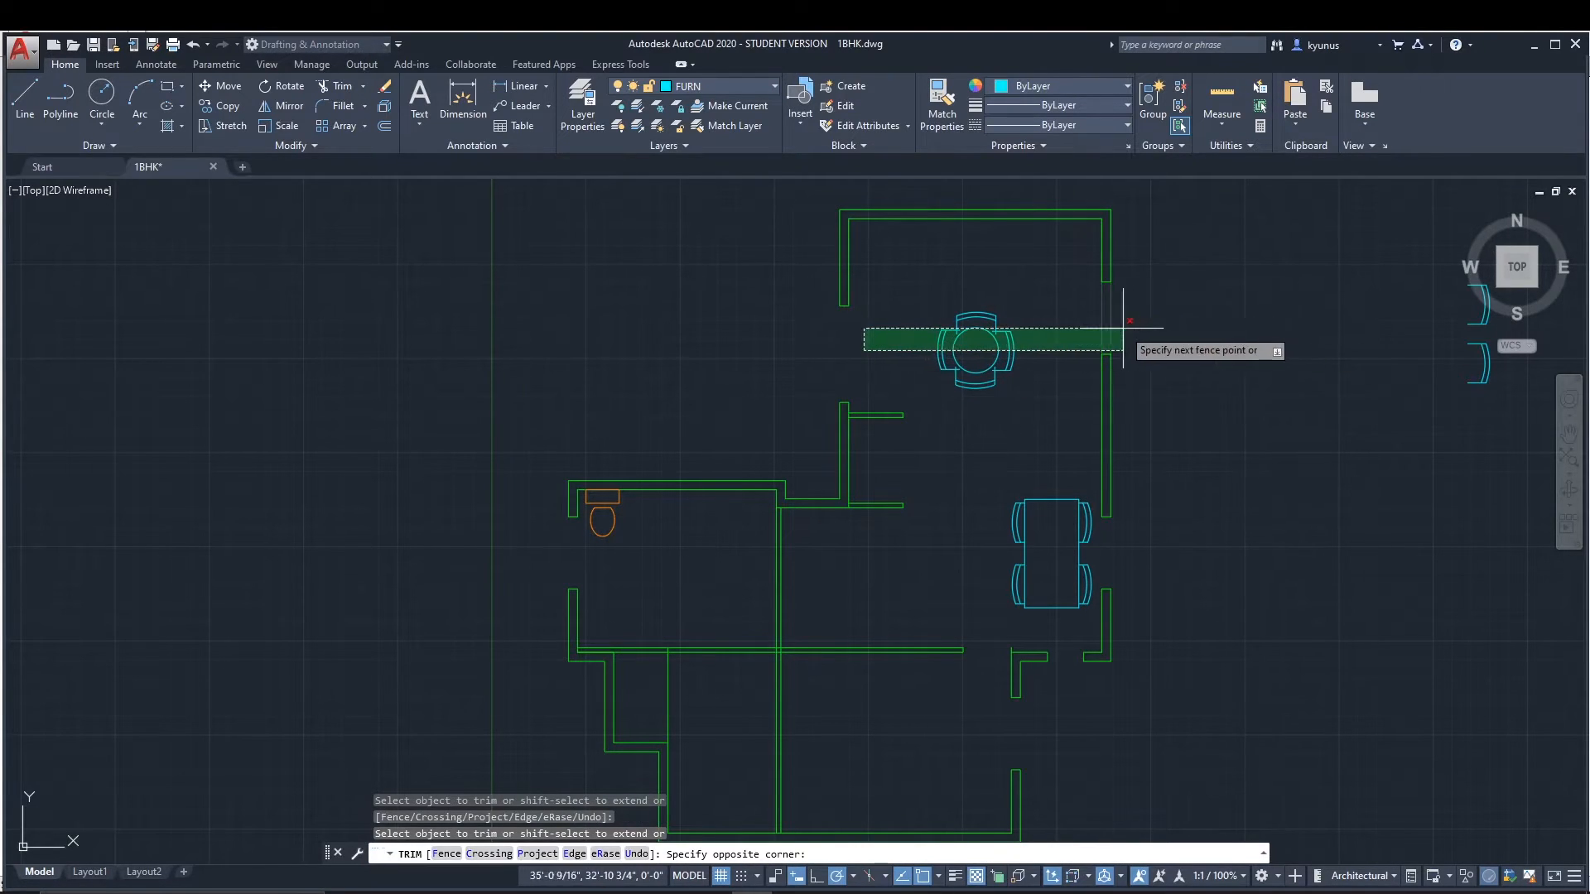
{"action": "left_click", "coordinate": [874, 352]}
{"action": "left_click", "coordinate": [1067, 310]}
{"action": "left_click", "coordinate": [1178, 311]}
{"action": "left_click", "coordinate": [1178, 311]}
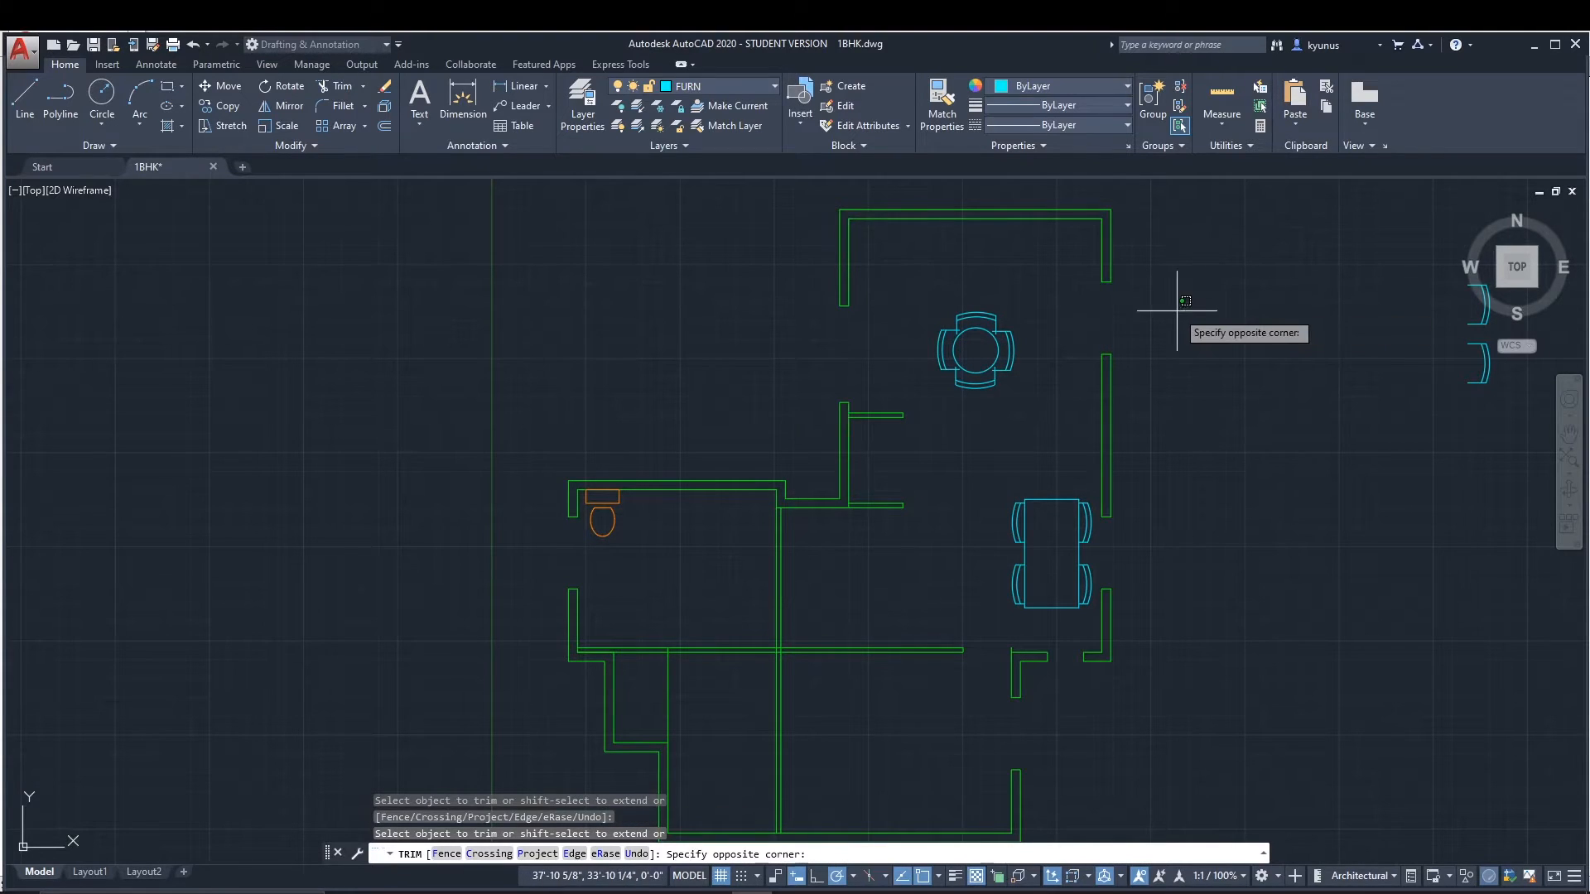
{"action": "left_click", "coordinate": [1134, 272]}
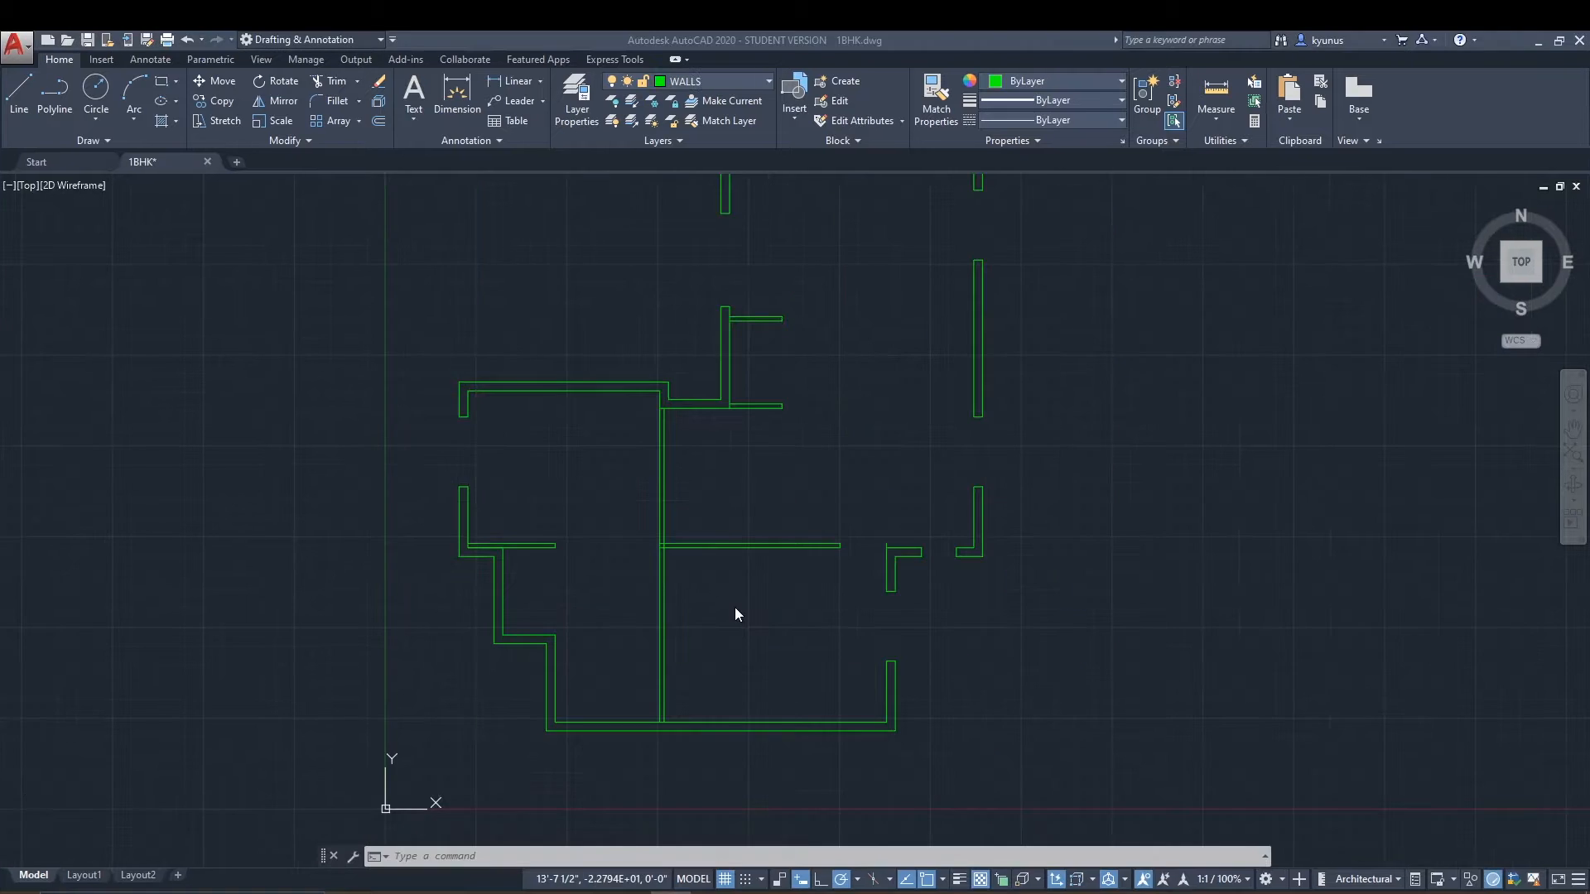
Use Break at Point to split the vertical partition's right line where it meets the lower line of the horizontal partition.
{"action": "left_click", "coordinate": [734, 608]}
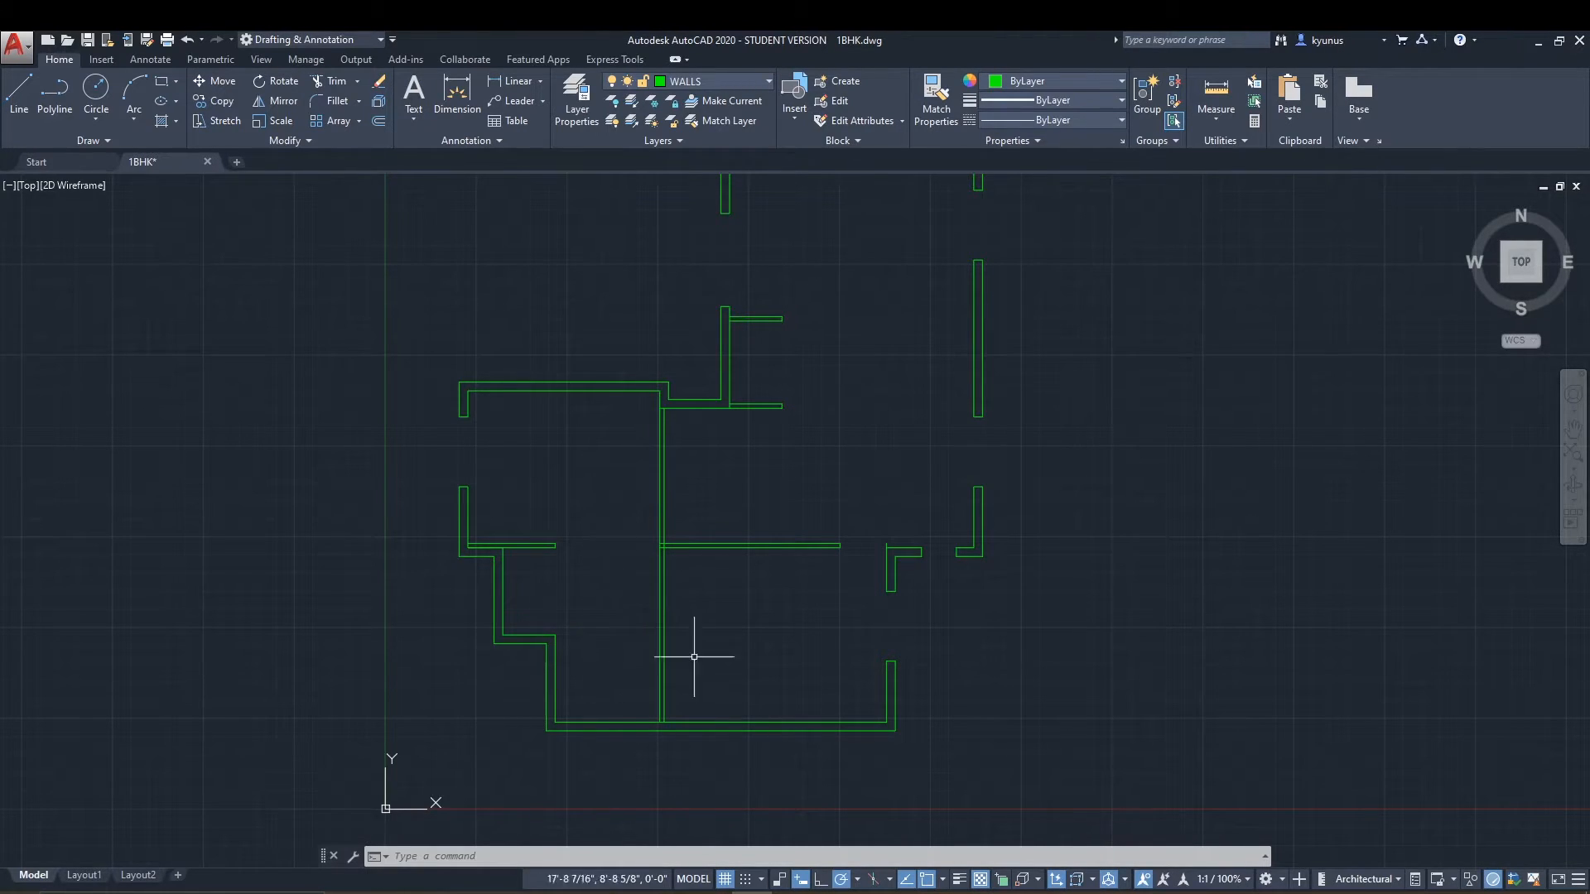
{"action": "scroll", "coordinate": [724, 656], "scroll_direction": "up", "scroll_amount": 2}
{"action": "scroll", "coordinate": [684, 583], "scroll_direction": "up", "scroll_amount": 2}
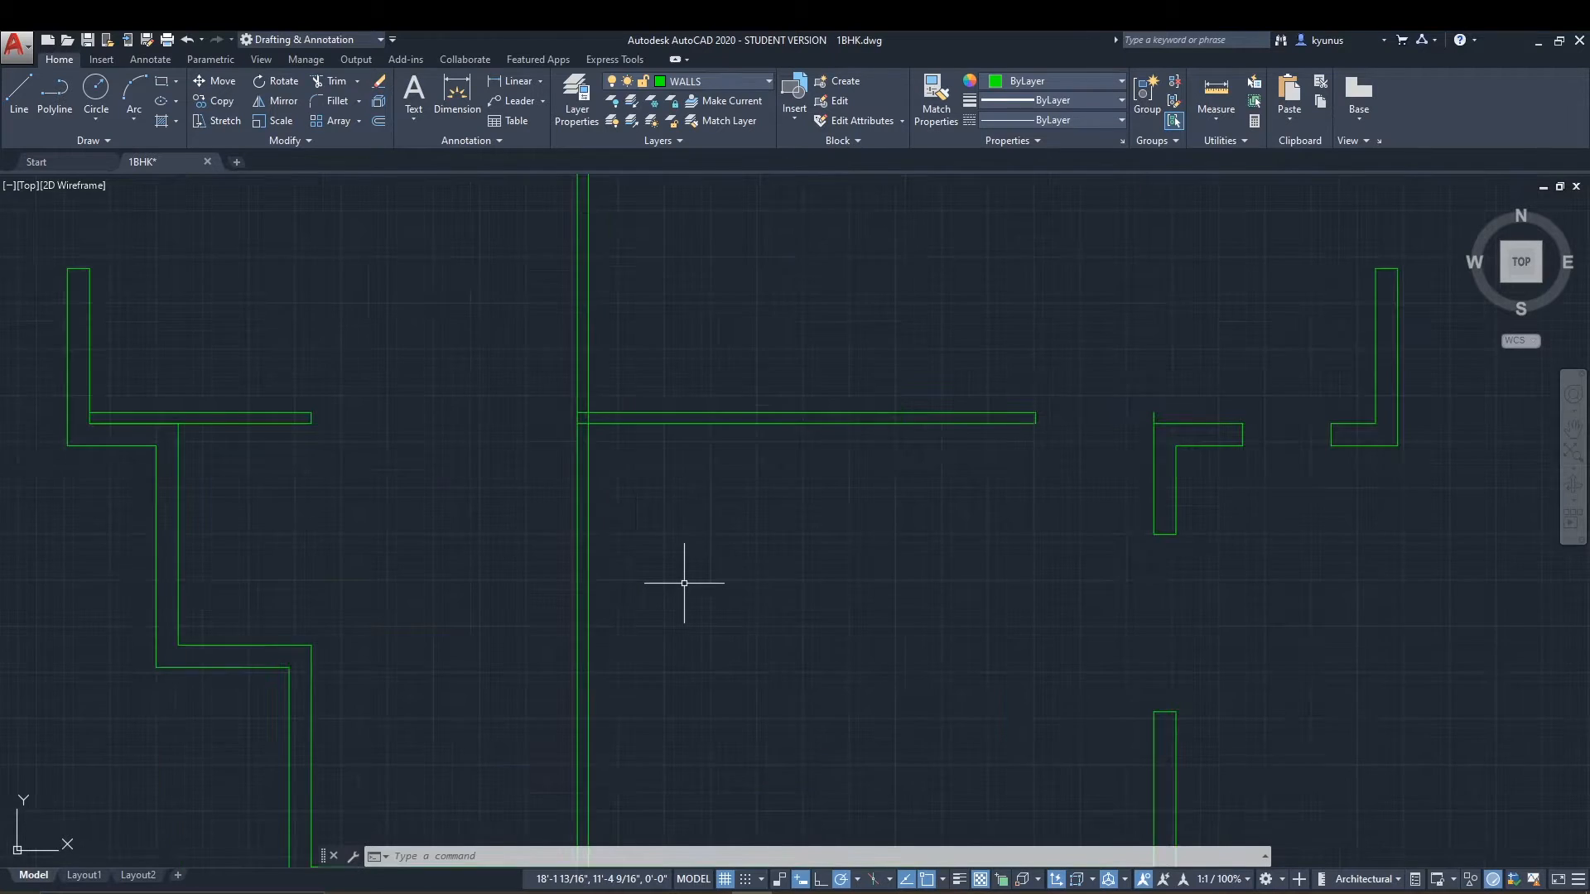
{"action": "middle_click_drag", "start_coordinate": [717, 575], "coordinate": [852, 522]}
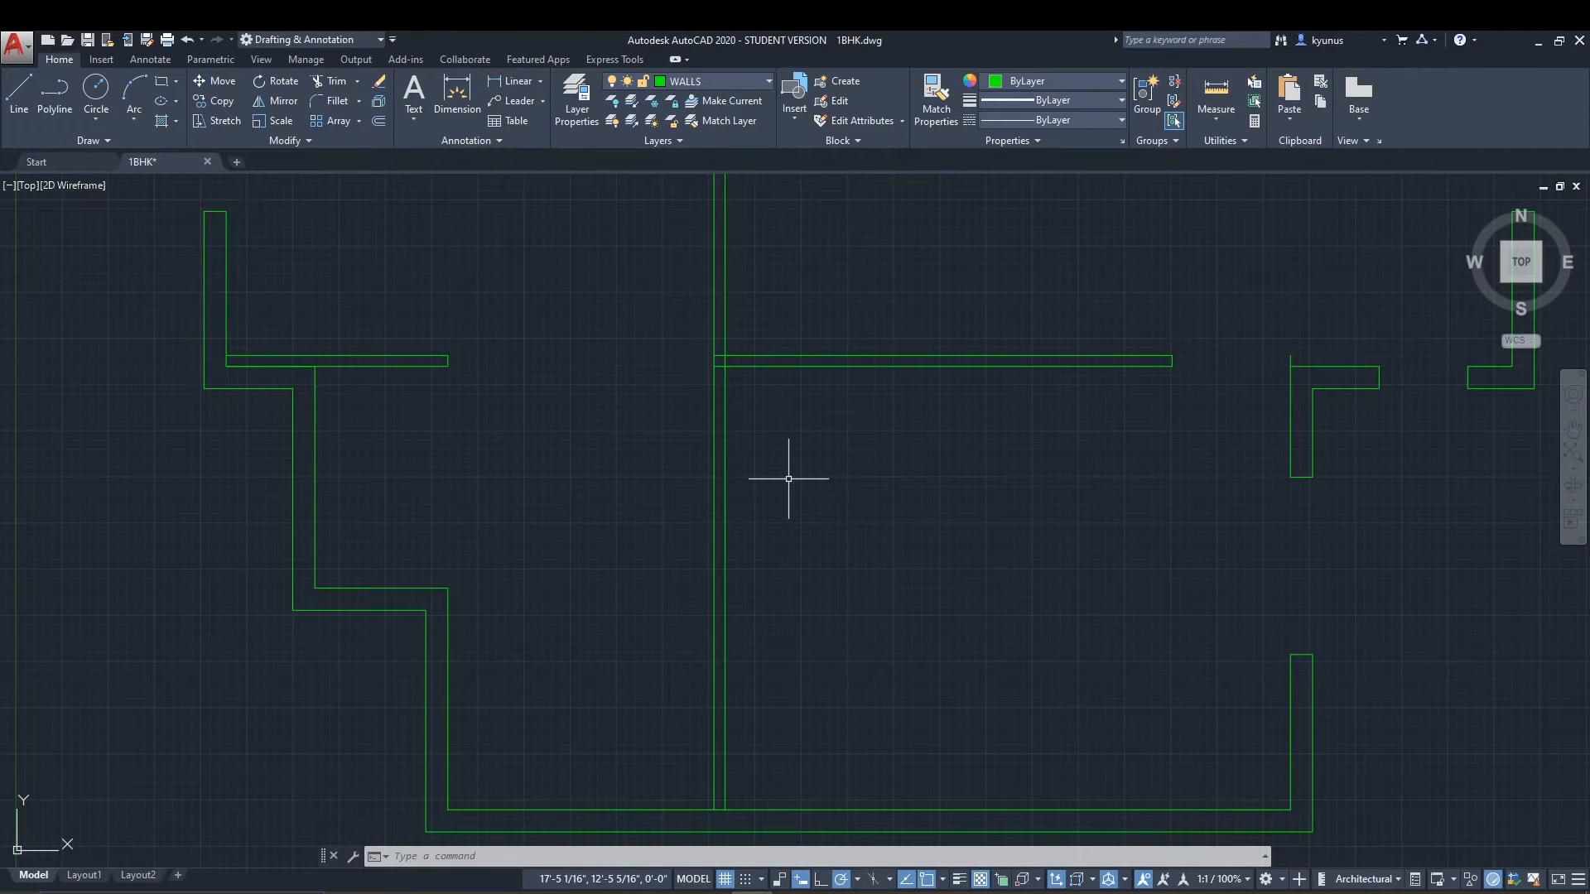
{"action": "left_click", "coordinate": [307, 142]}
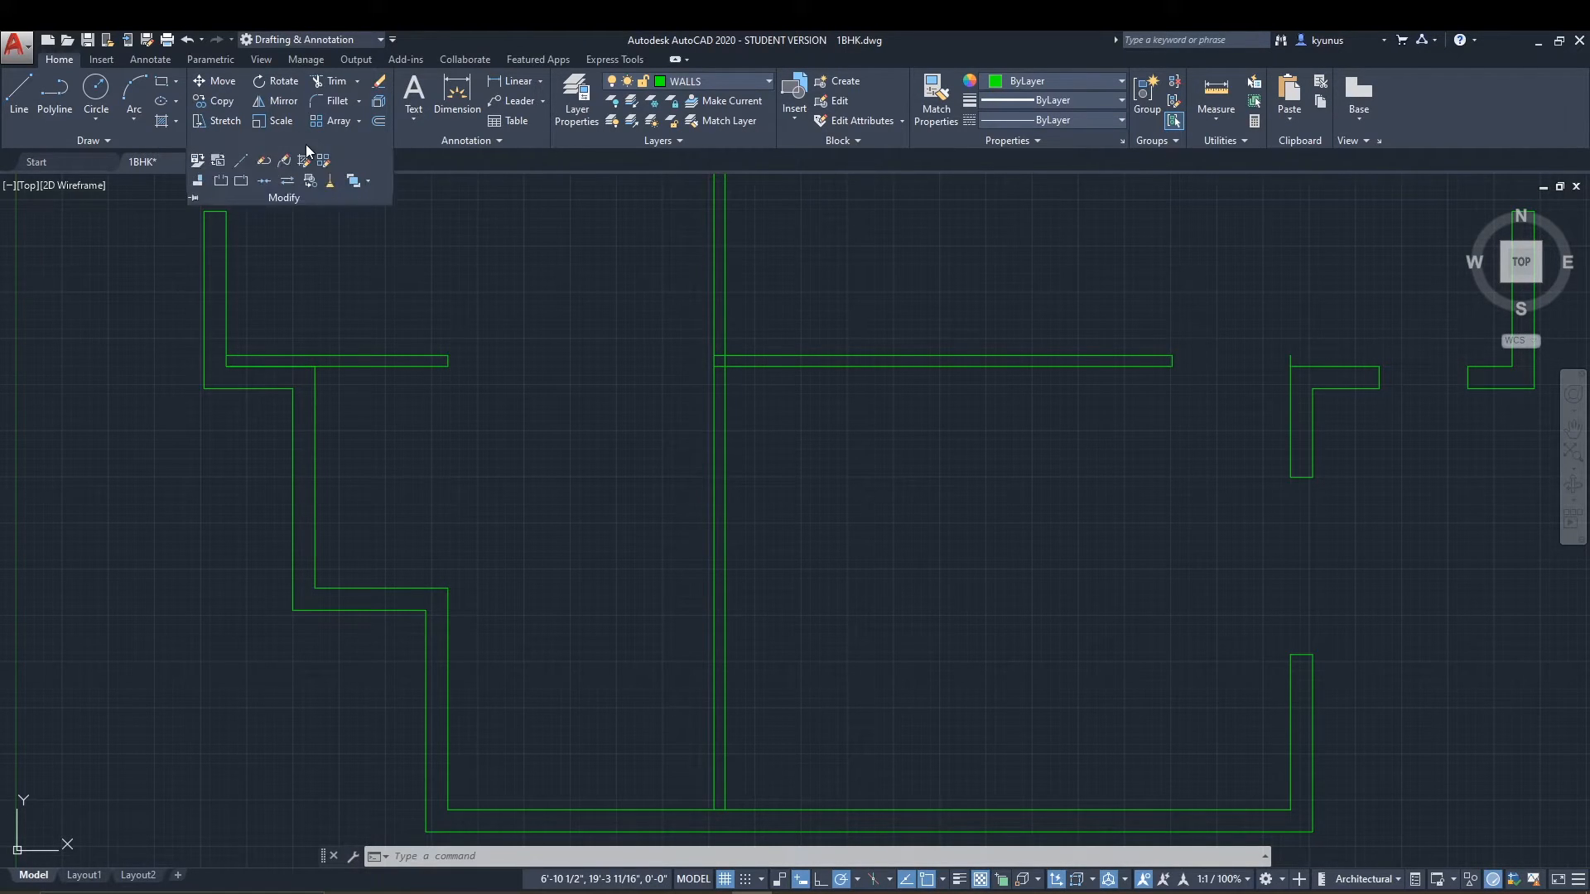
{"action": "left_click", "coordinate": [193, 198]}
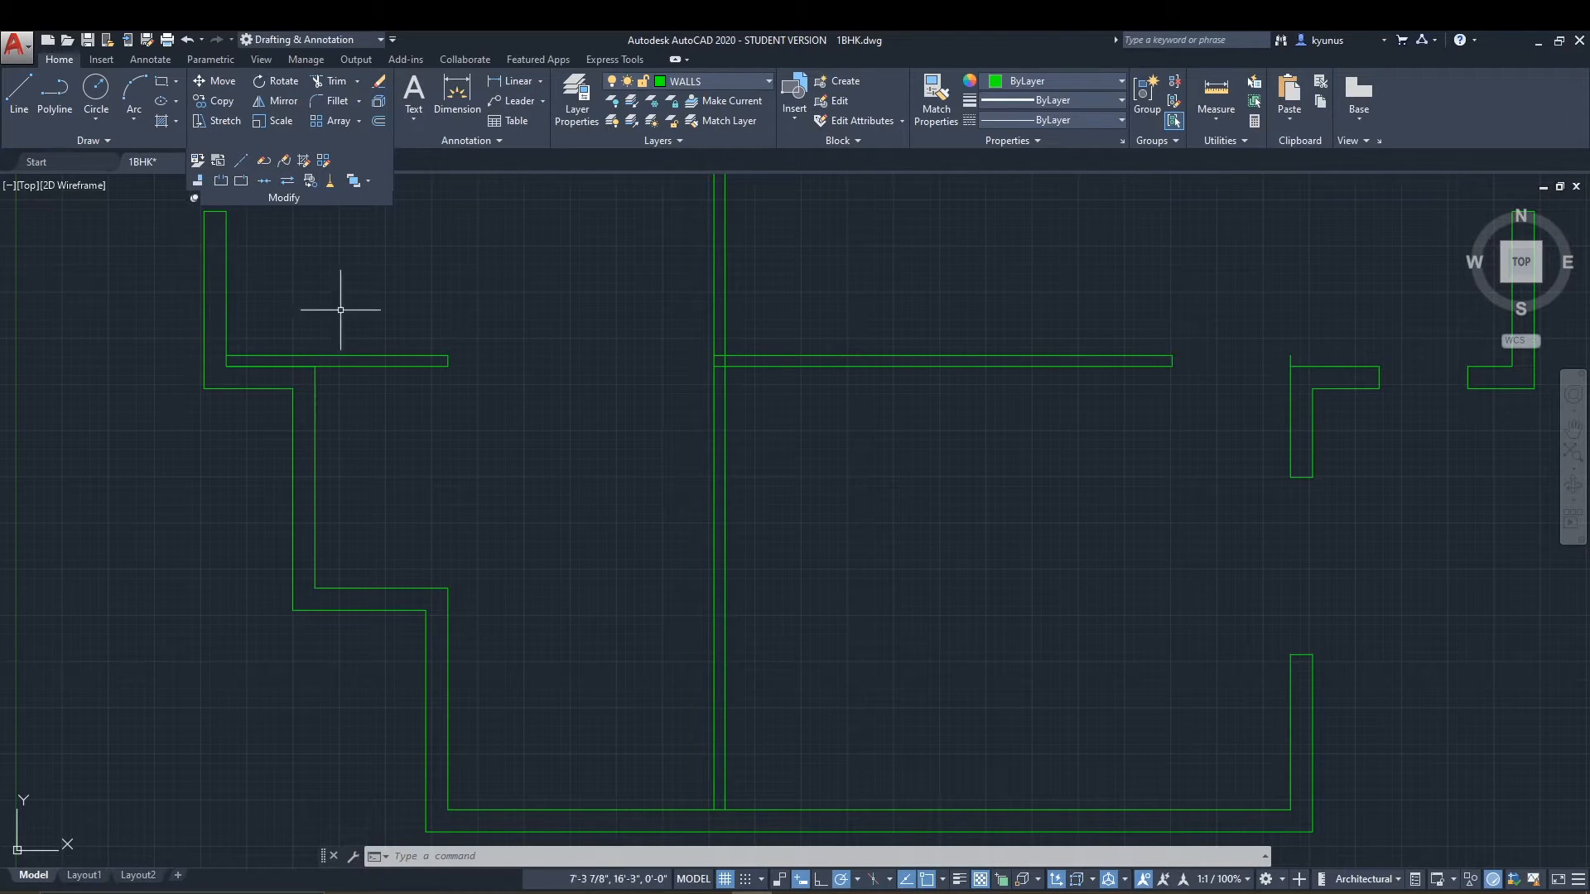
{"action": "left_click", "coordinate": [242, 182]}
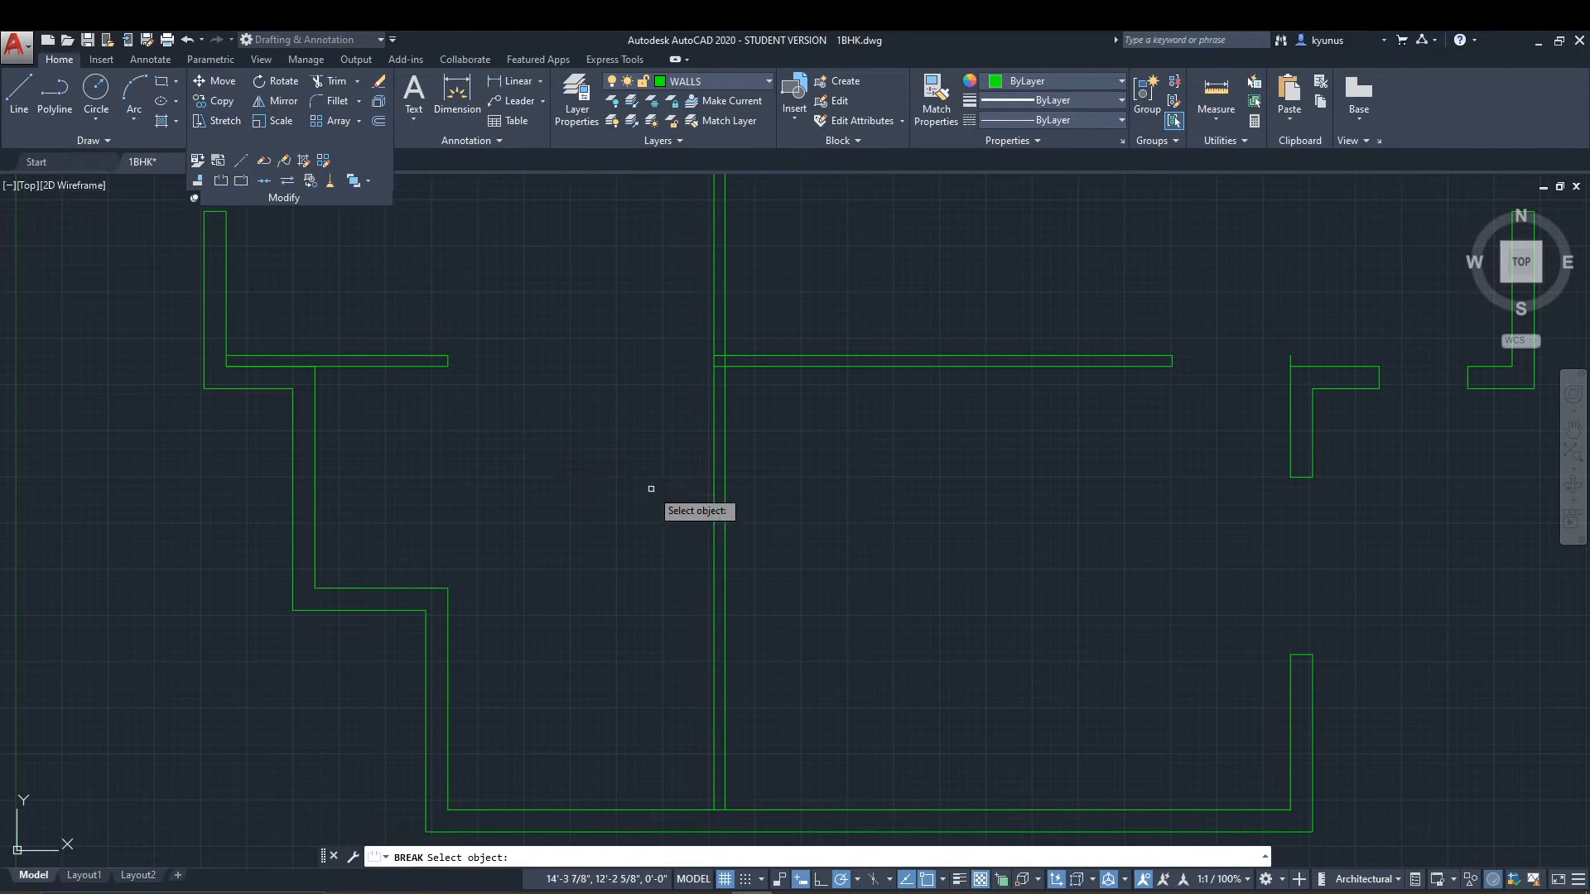
{"action": "left_click", "coordinate": [725, 488]}
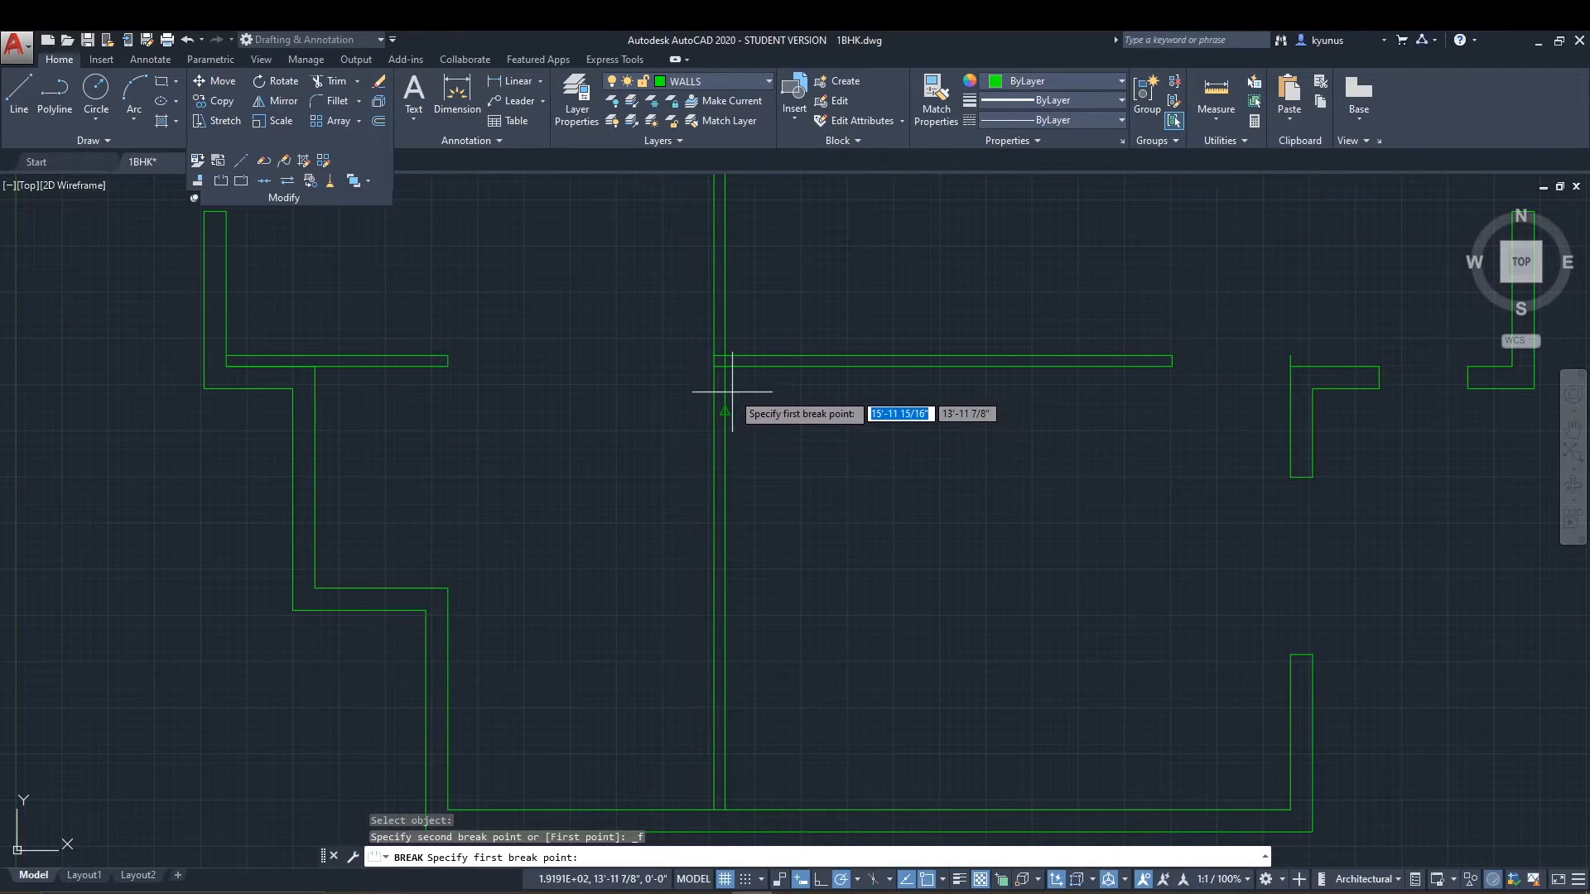
{"action": "left_click", "coordinate": [725, 366]}
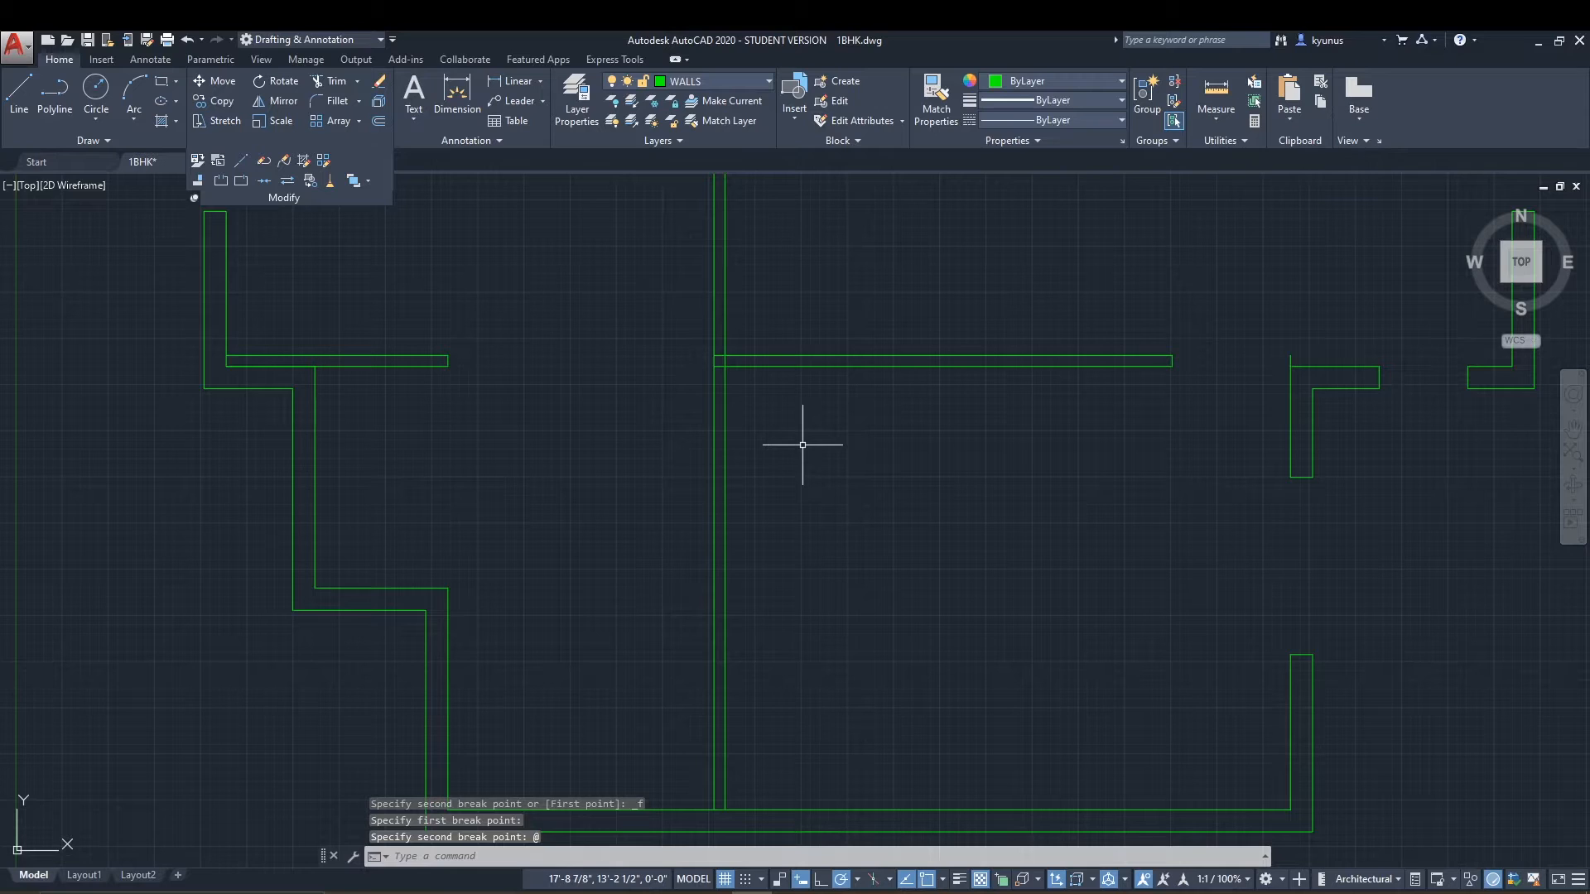
Select the segments above and below the break point to check that the partition line is split.
{"action": "left_click", "coordinate": [724, 286]}
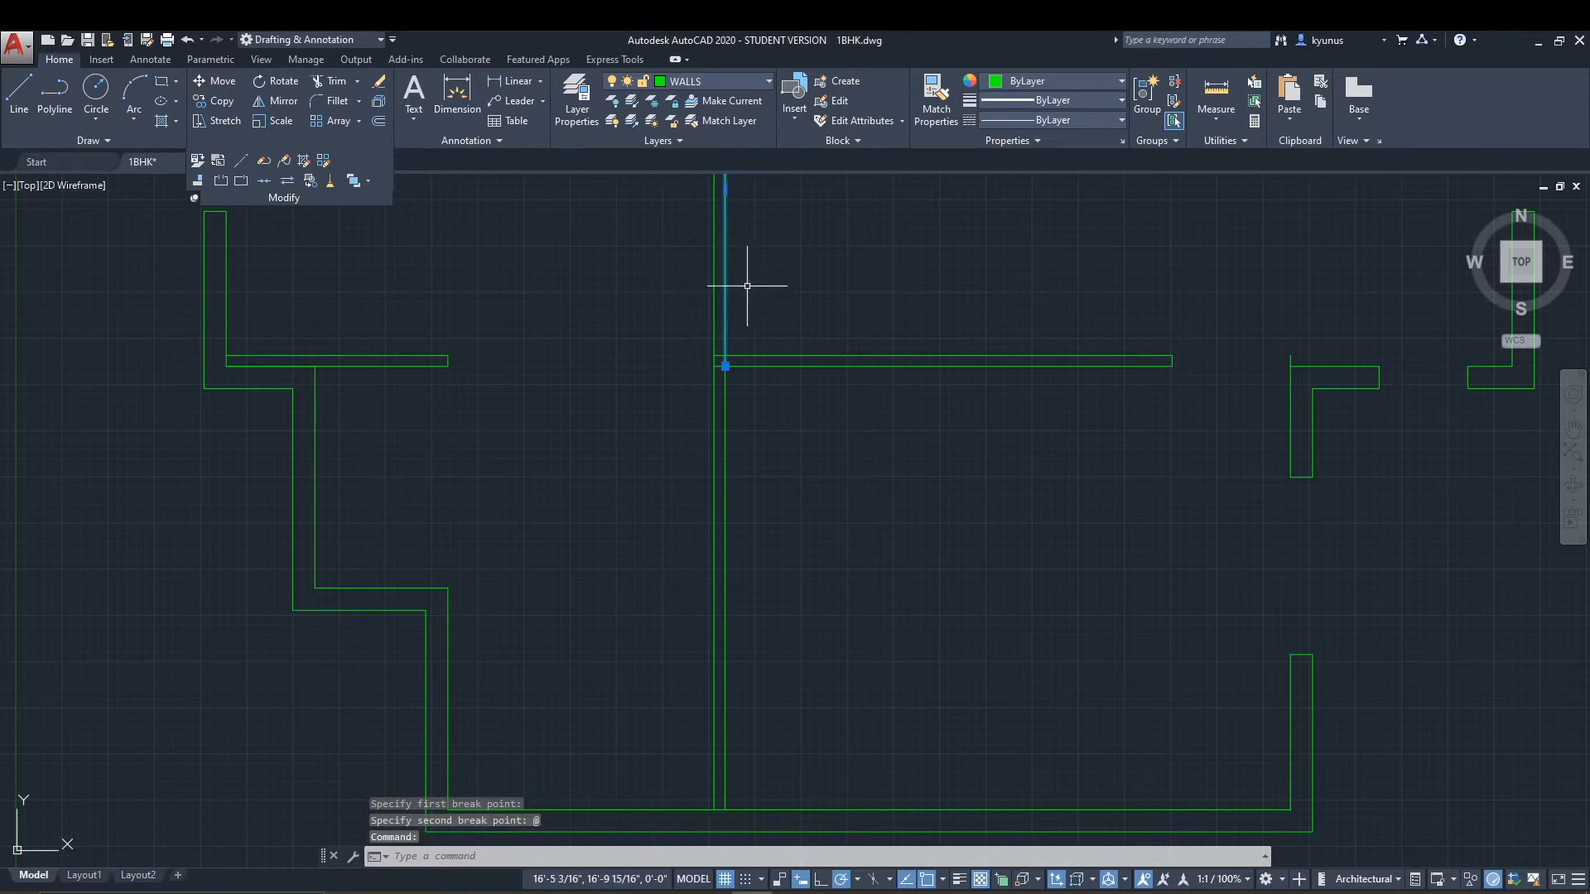
{"action": "left_click", "coordinate": [727, 419]}
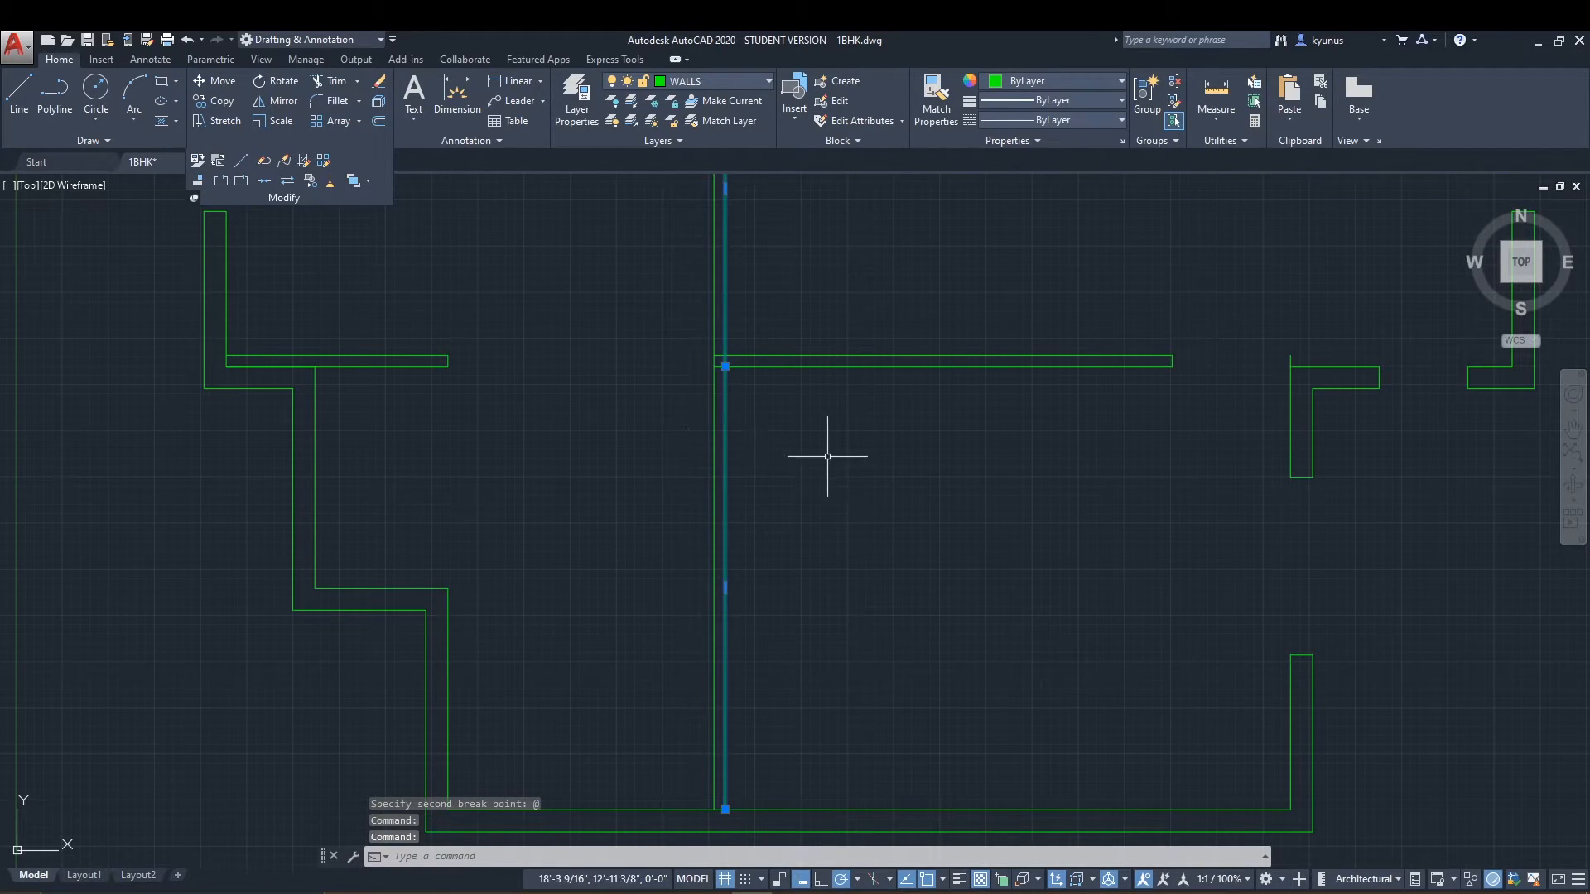
{"action": "key", "text": "Escape"}
{"action": "left_click", "coordinate": [726, 398]}
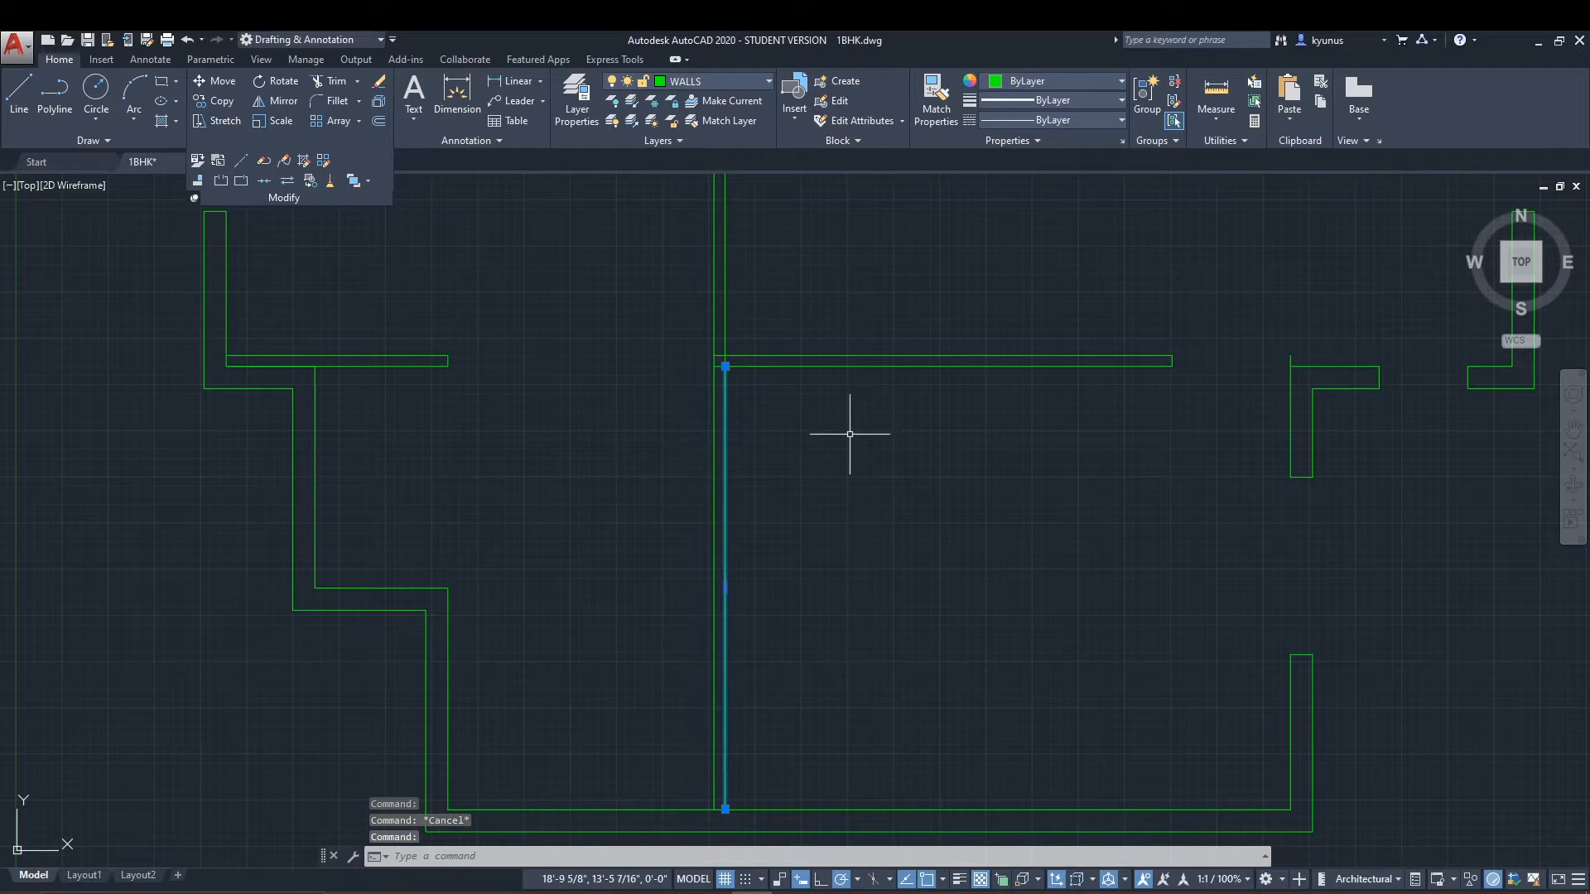
Select the upper segment of the vertical partition's right line and its left line to compare whether each is split.
{"action": "key", "text": "Escape"}
{"action": "left_click", "coordinate": [726, 307]}
{"action": "key", "text": "Escape"}
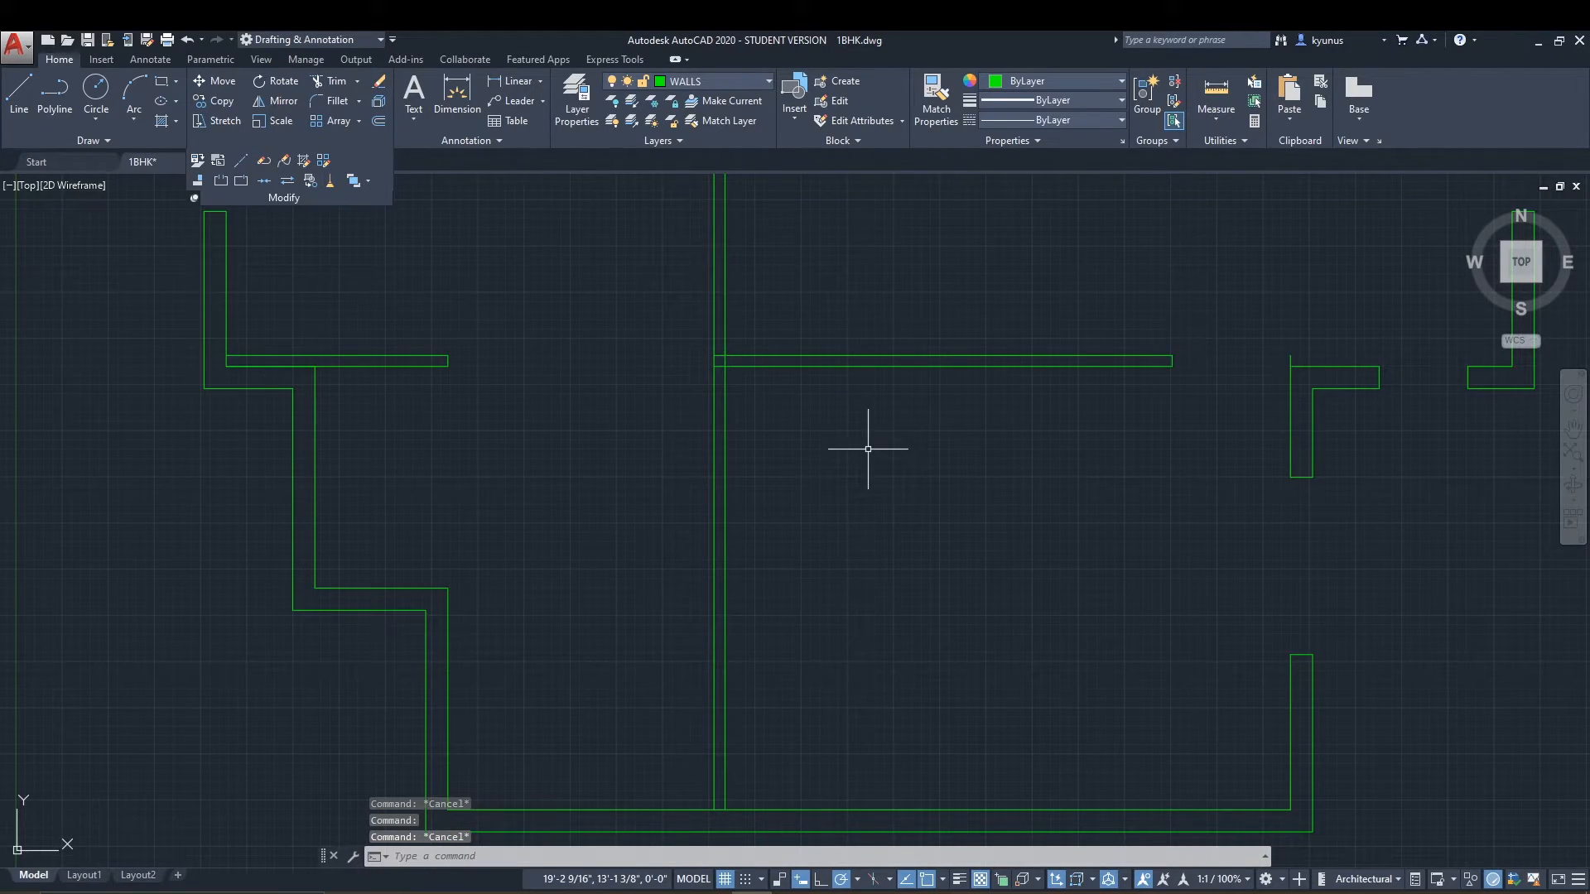
{"action": "left_click", "coordinate": [714, 423]}
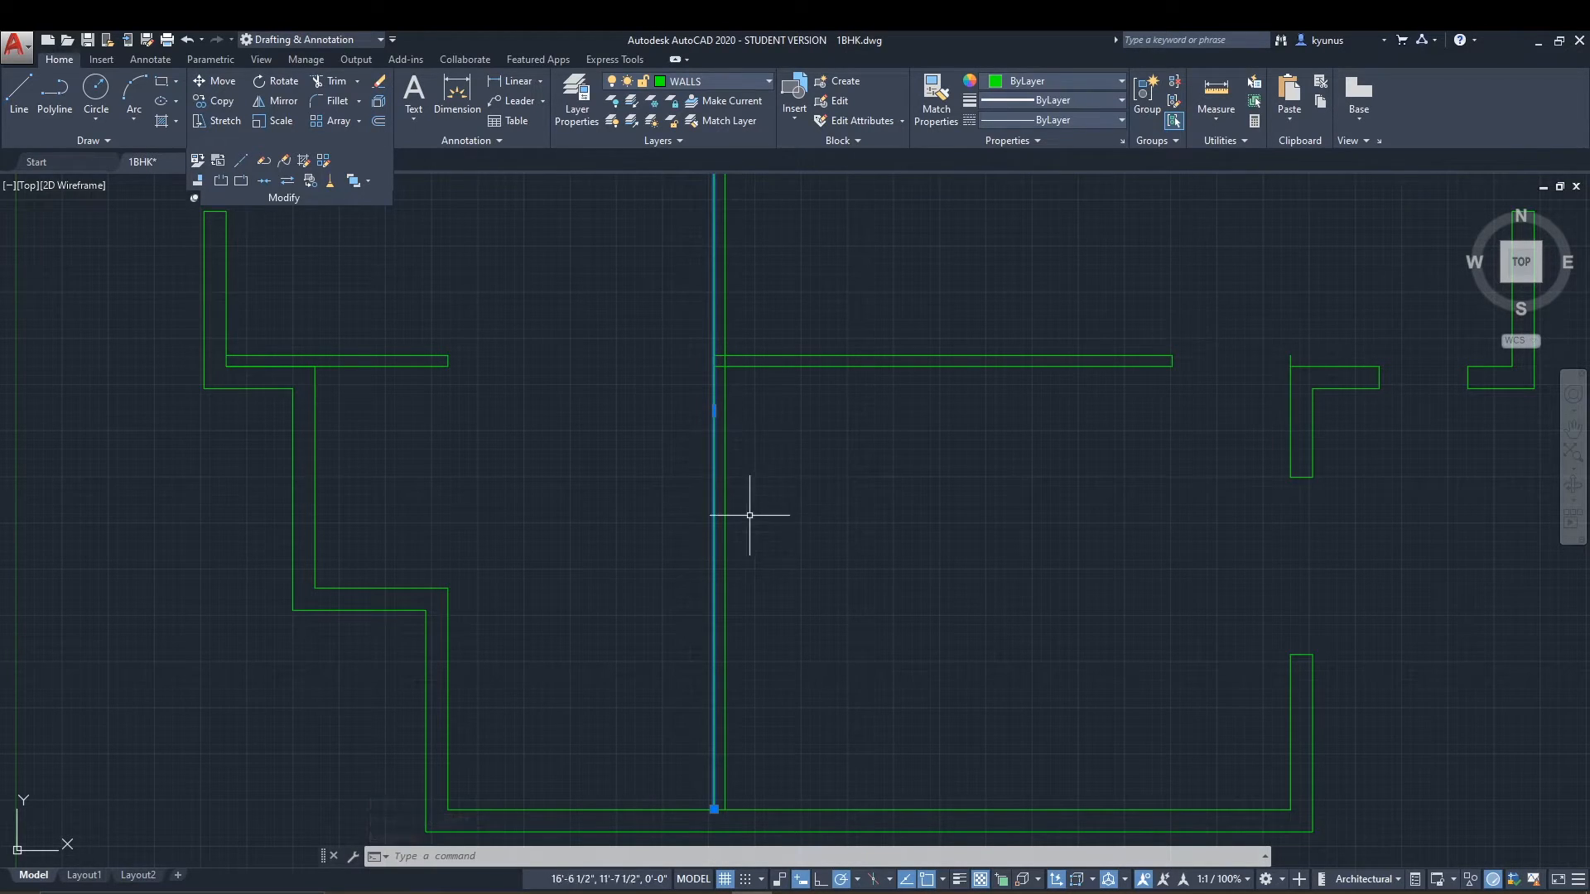
{"action": "key", "text": "Escape"}
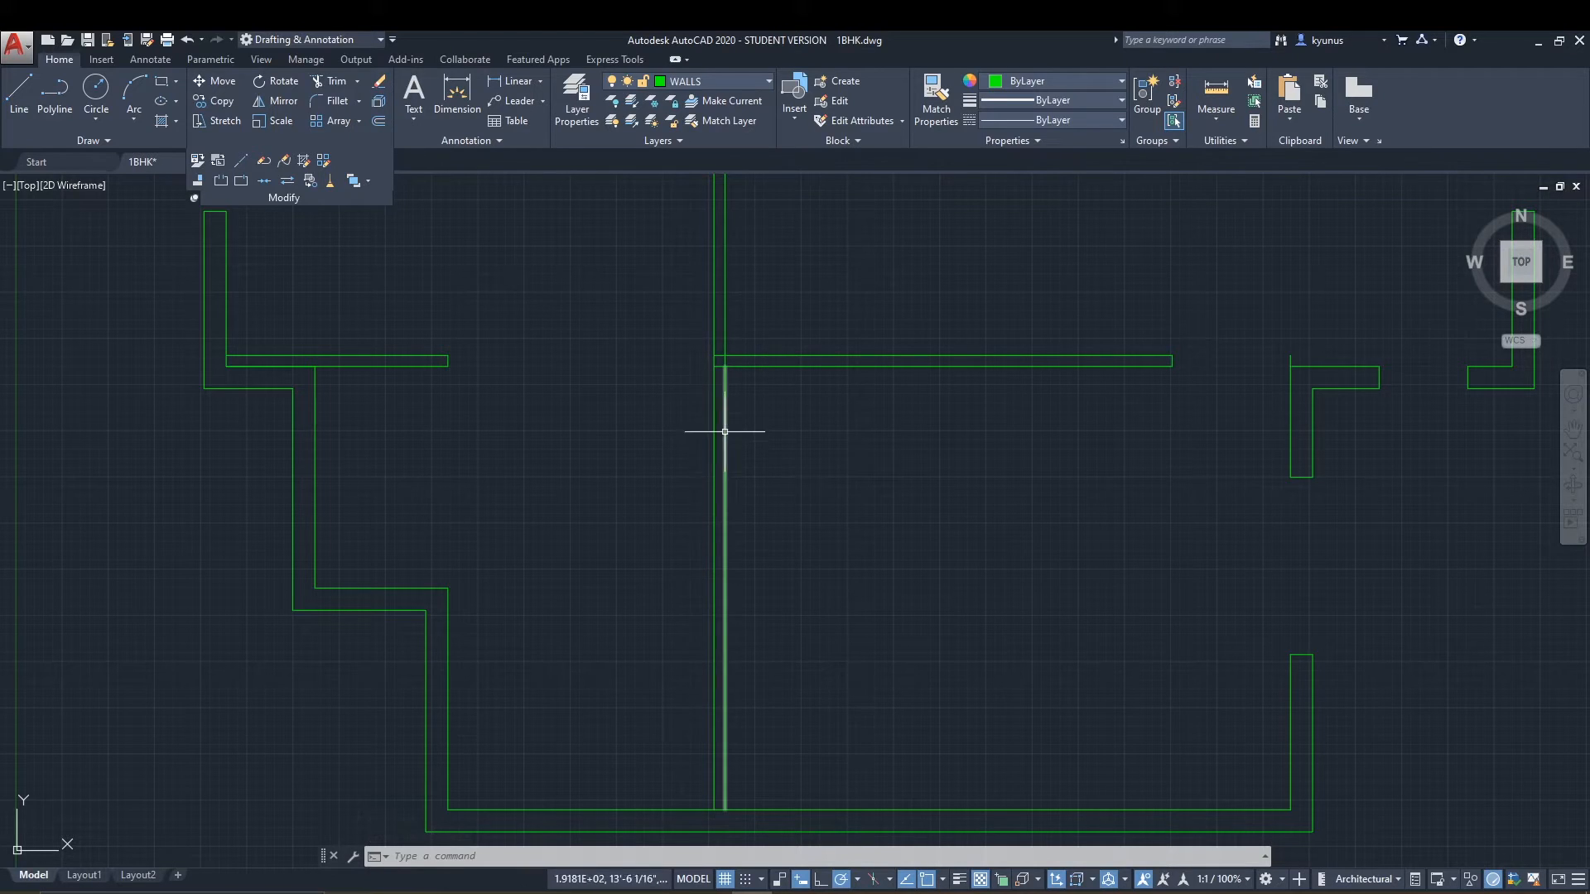
Break a 32" opening in the vertical partition's right line, starting at the horizontal partition's lower line and running downward.
{"action": "left_click", "coordinate": [221, 183]}
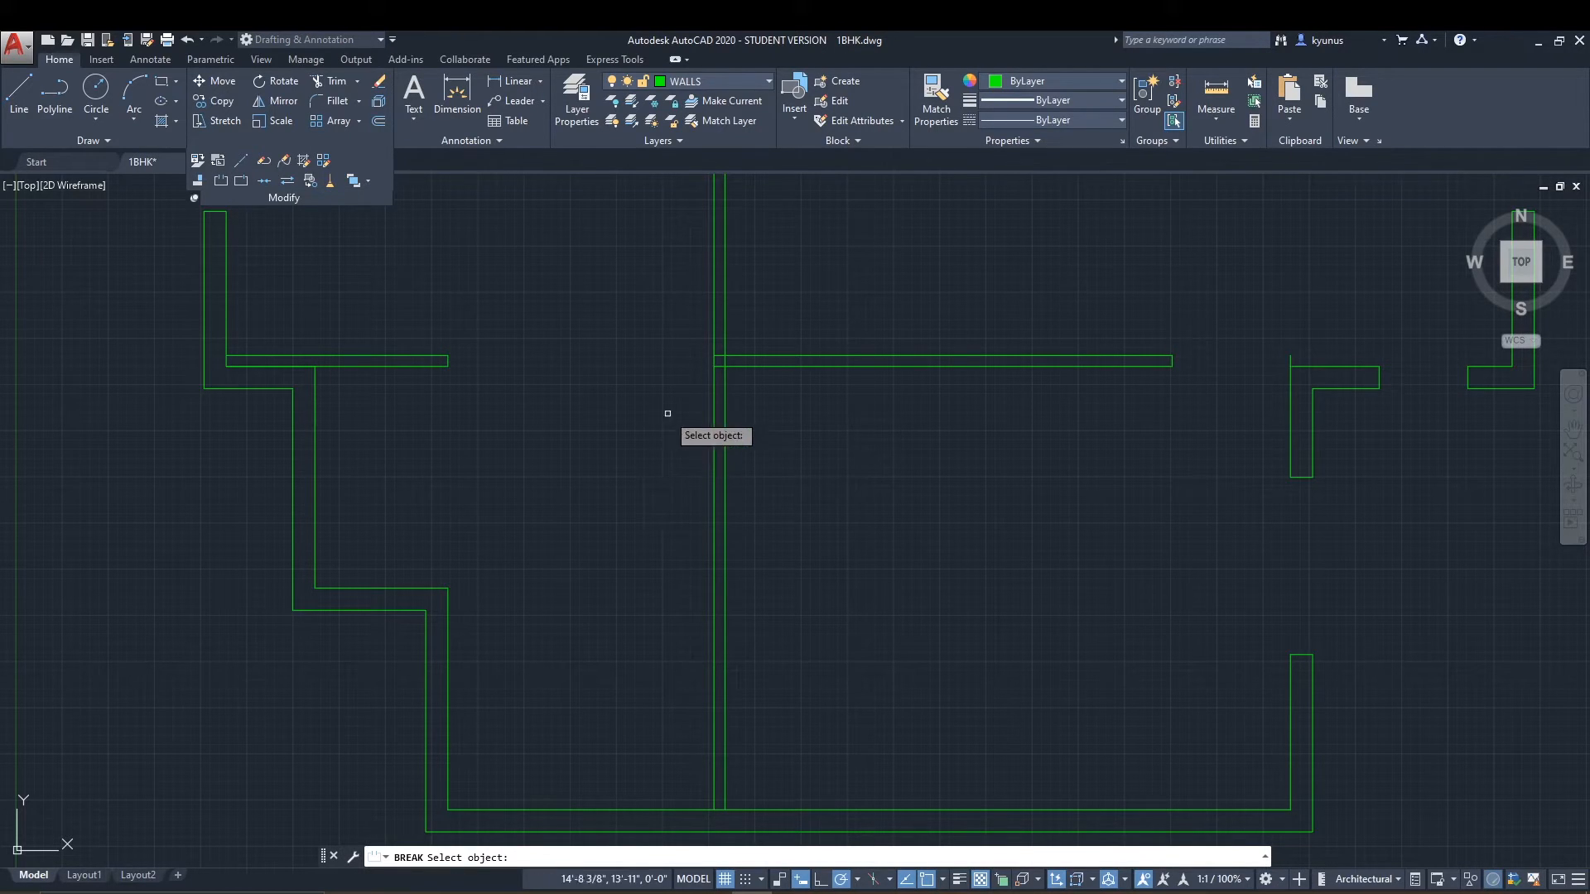
{"action": "left_click", "coordinate": [726, 388]}
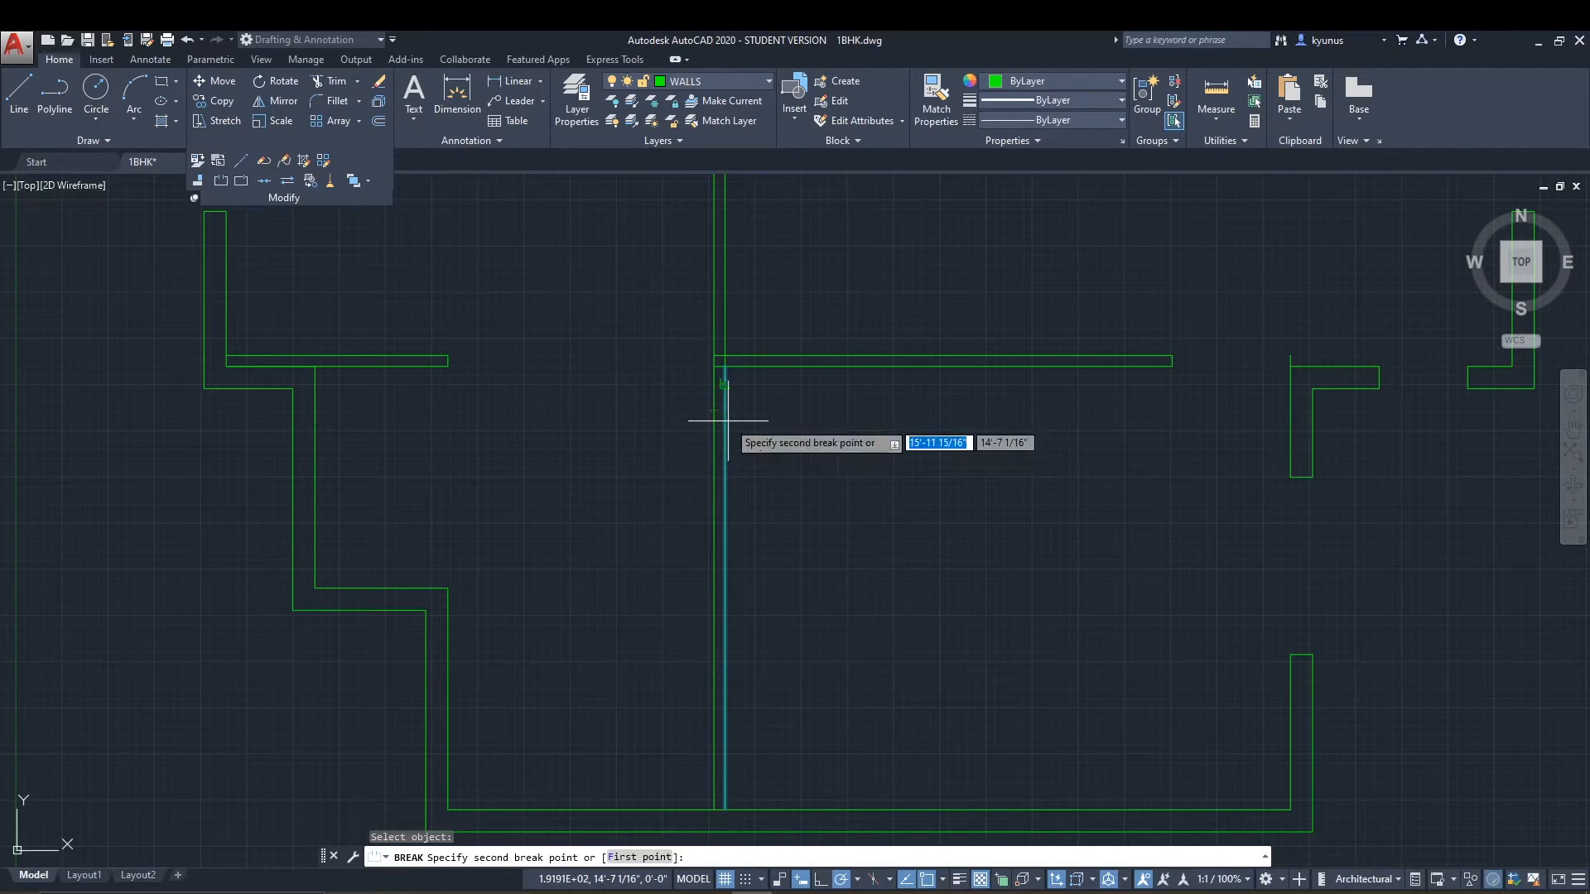
{"action": "right_click", "coordinate": [762, 425]}
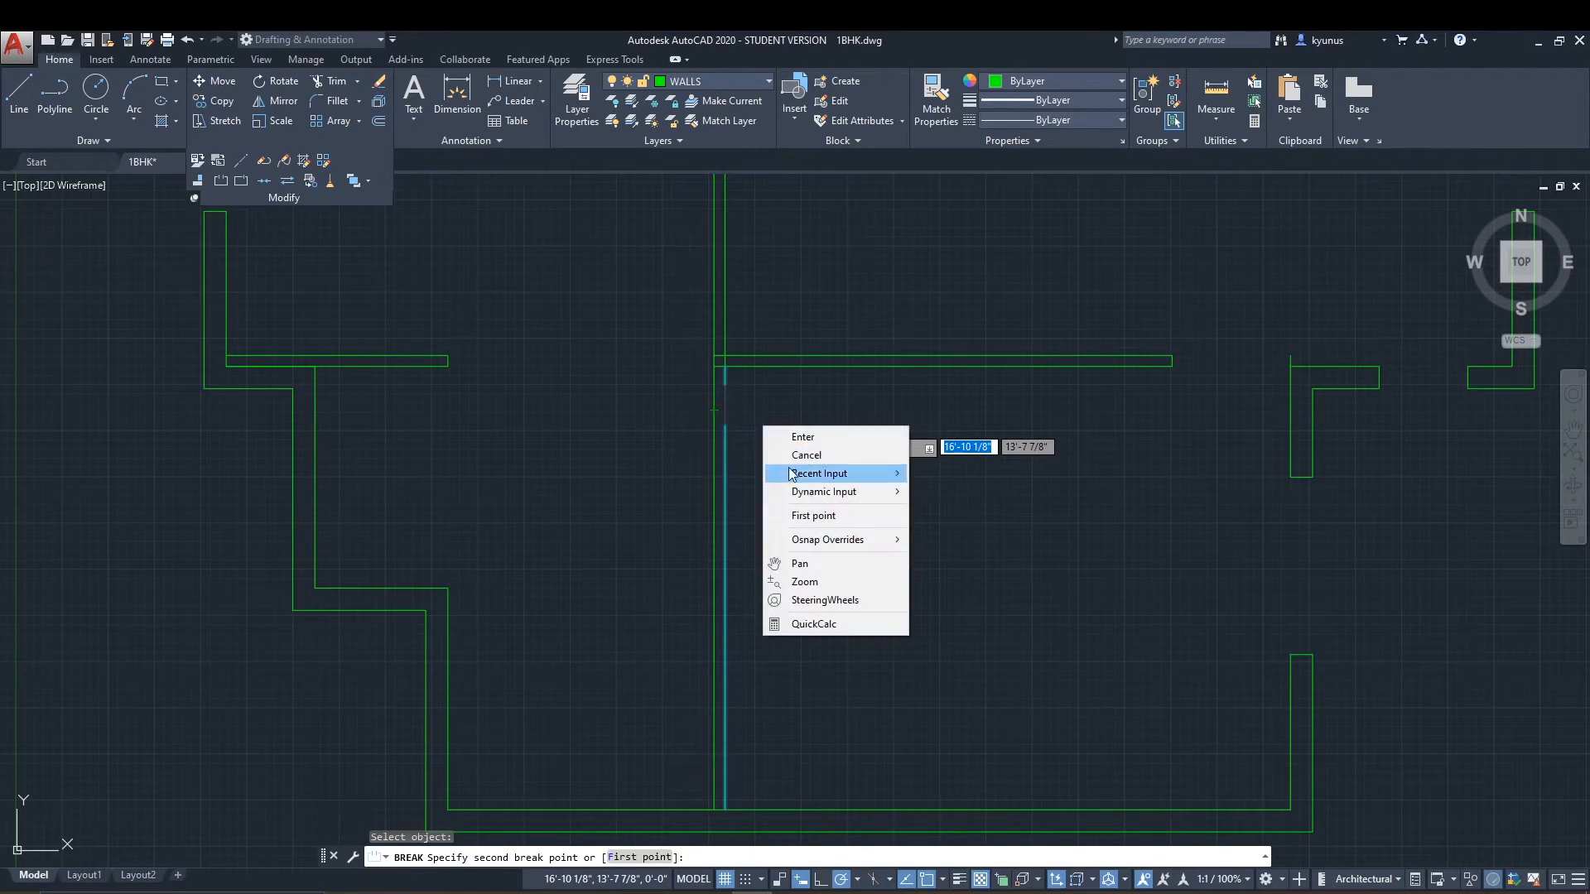
{"action": "left_click", "coordinate": [801, 516]}
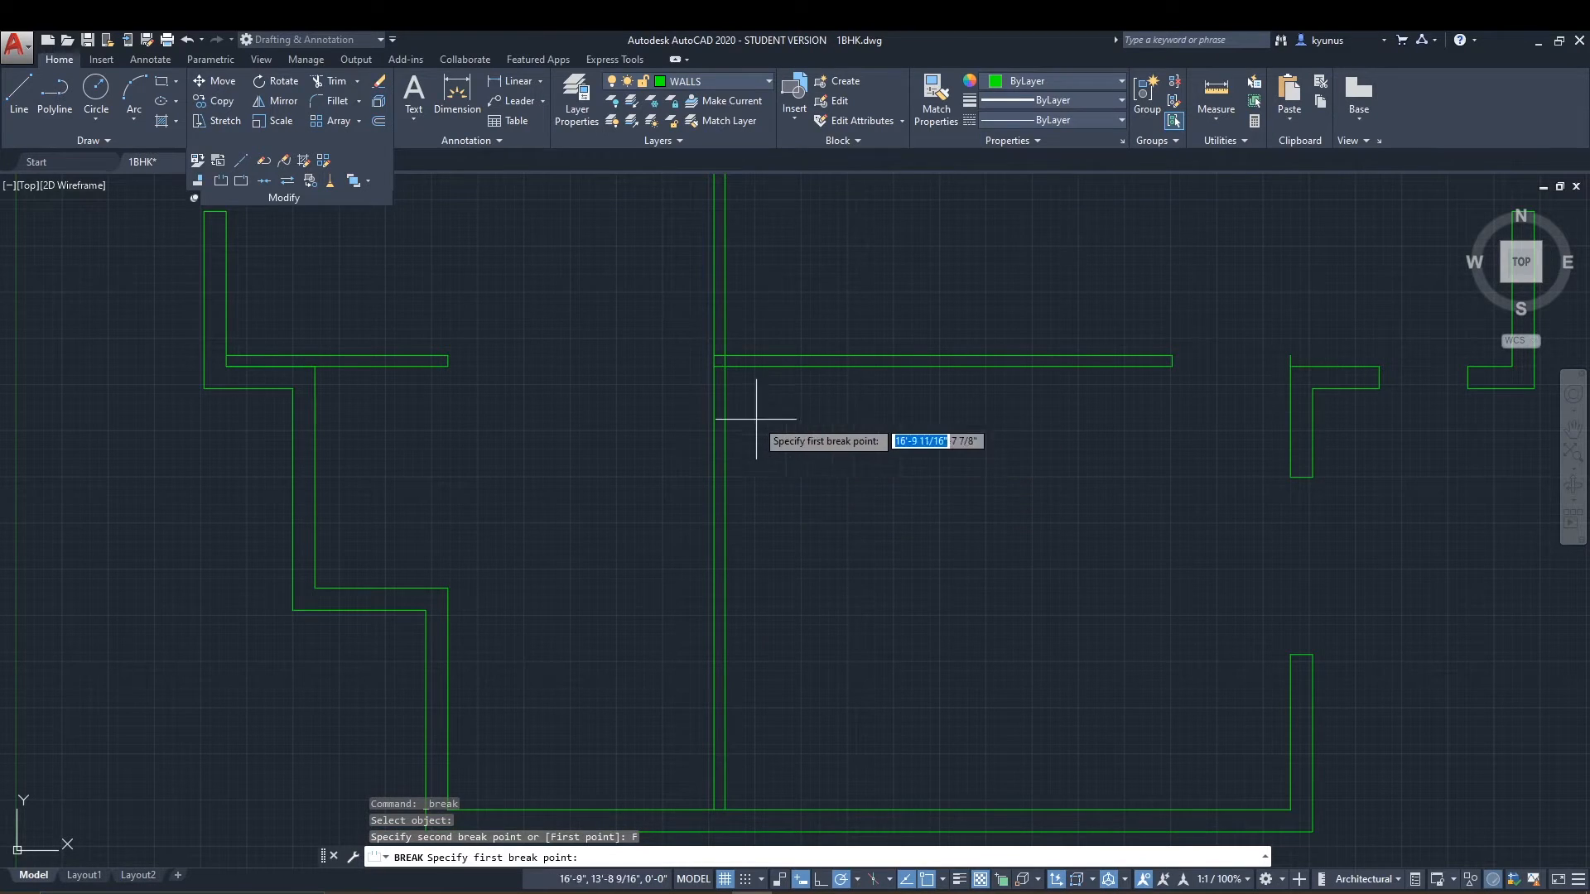
{"action": "left_click", "coordinate": [724, 366]}
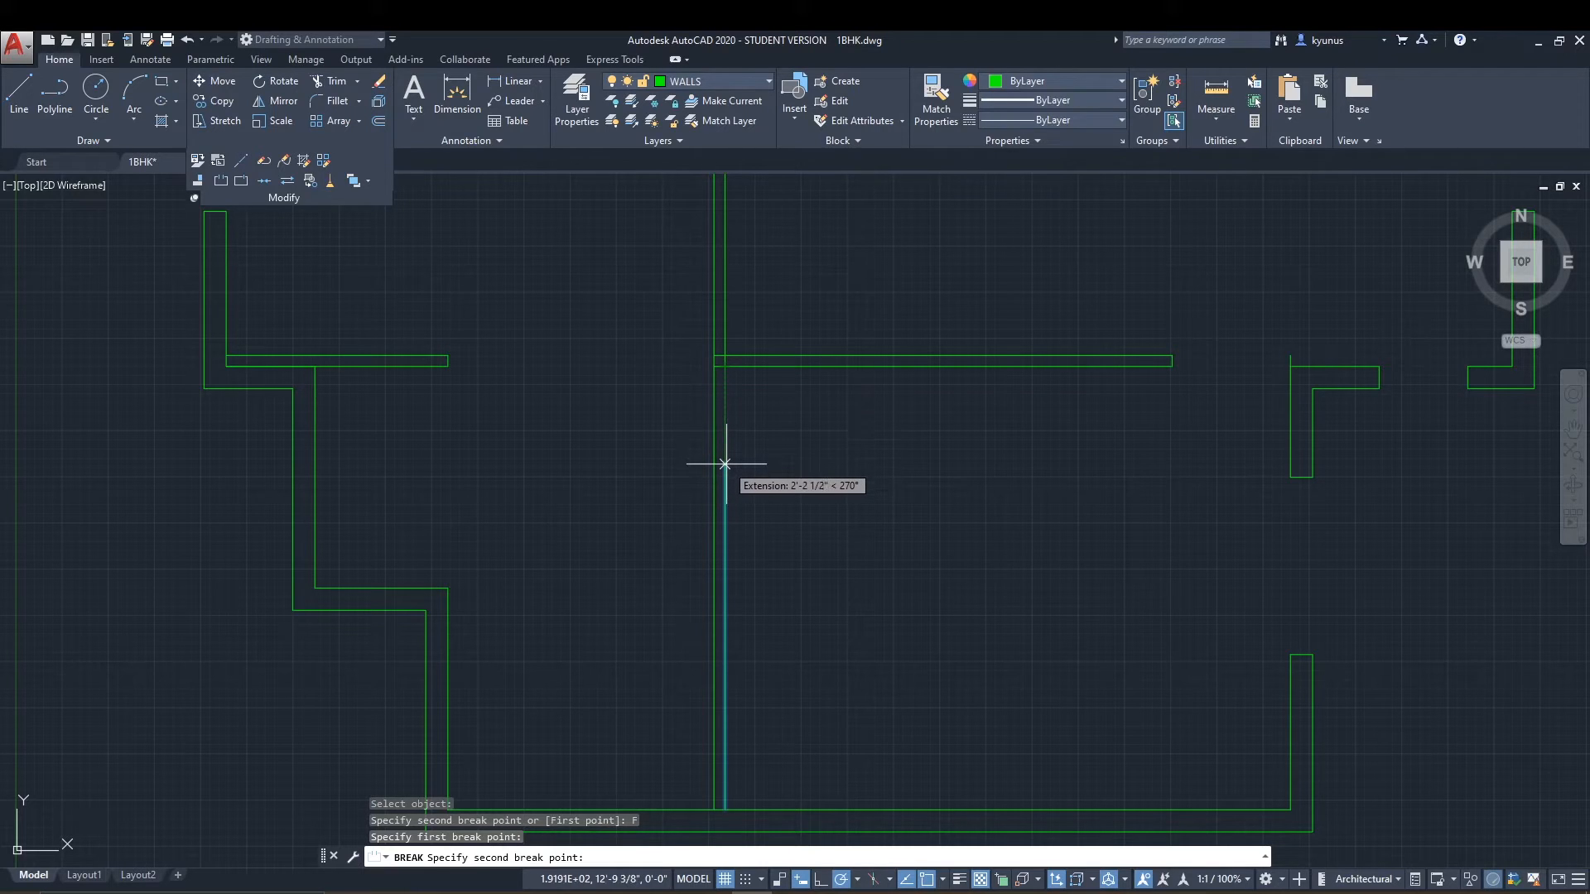
{"action": "type", "text": "3"}
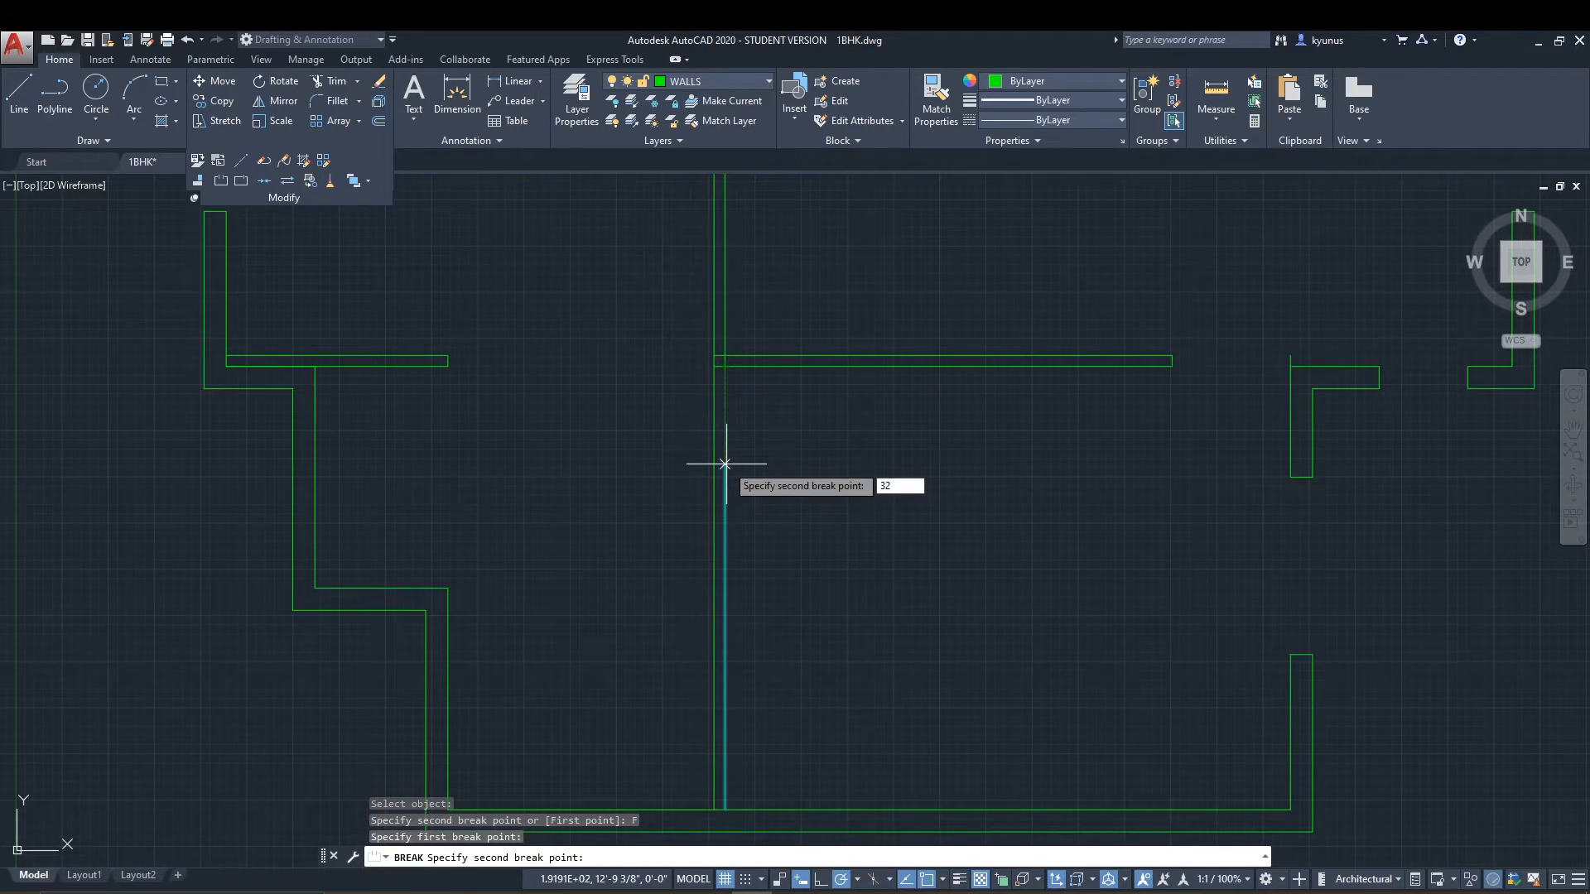
{"action": "type", "text": "2"}
{"action": "key", "text": "Return"}
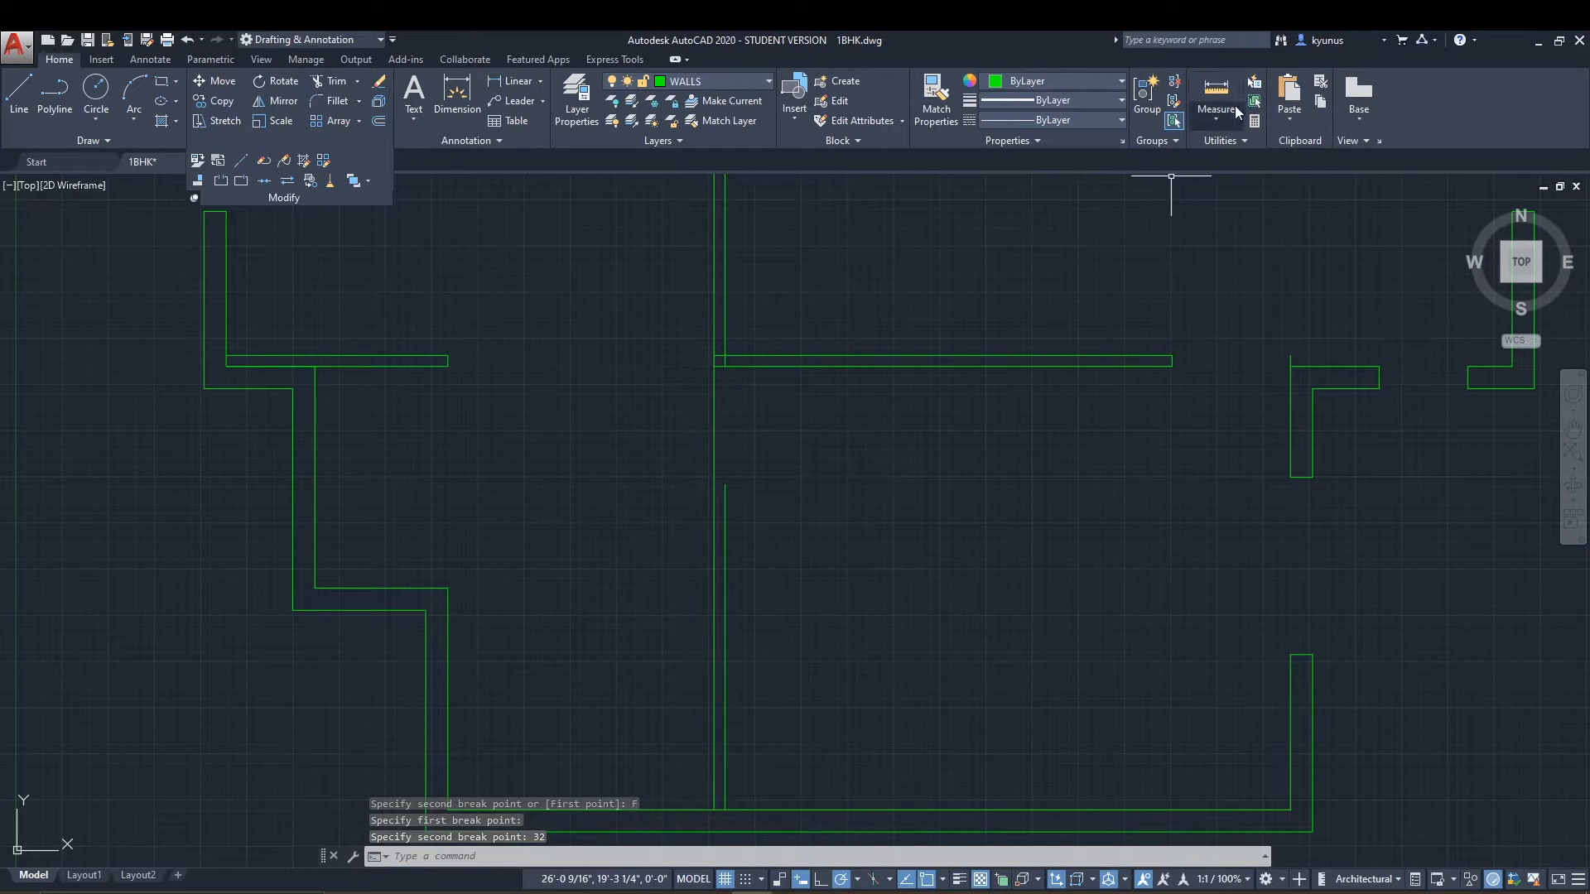
Measure the new opening in the vertical partition's right line from its upper end.
{"action": "left_click", "coordinate": [1217, 95]}
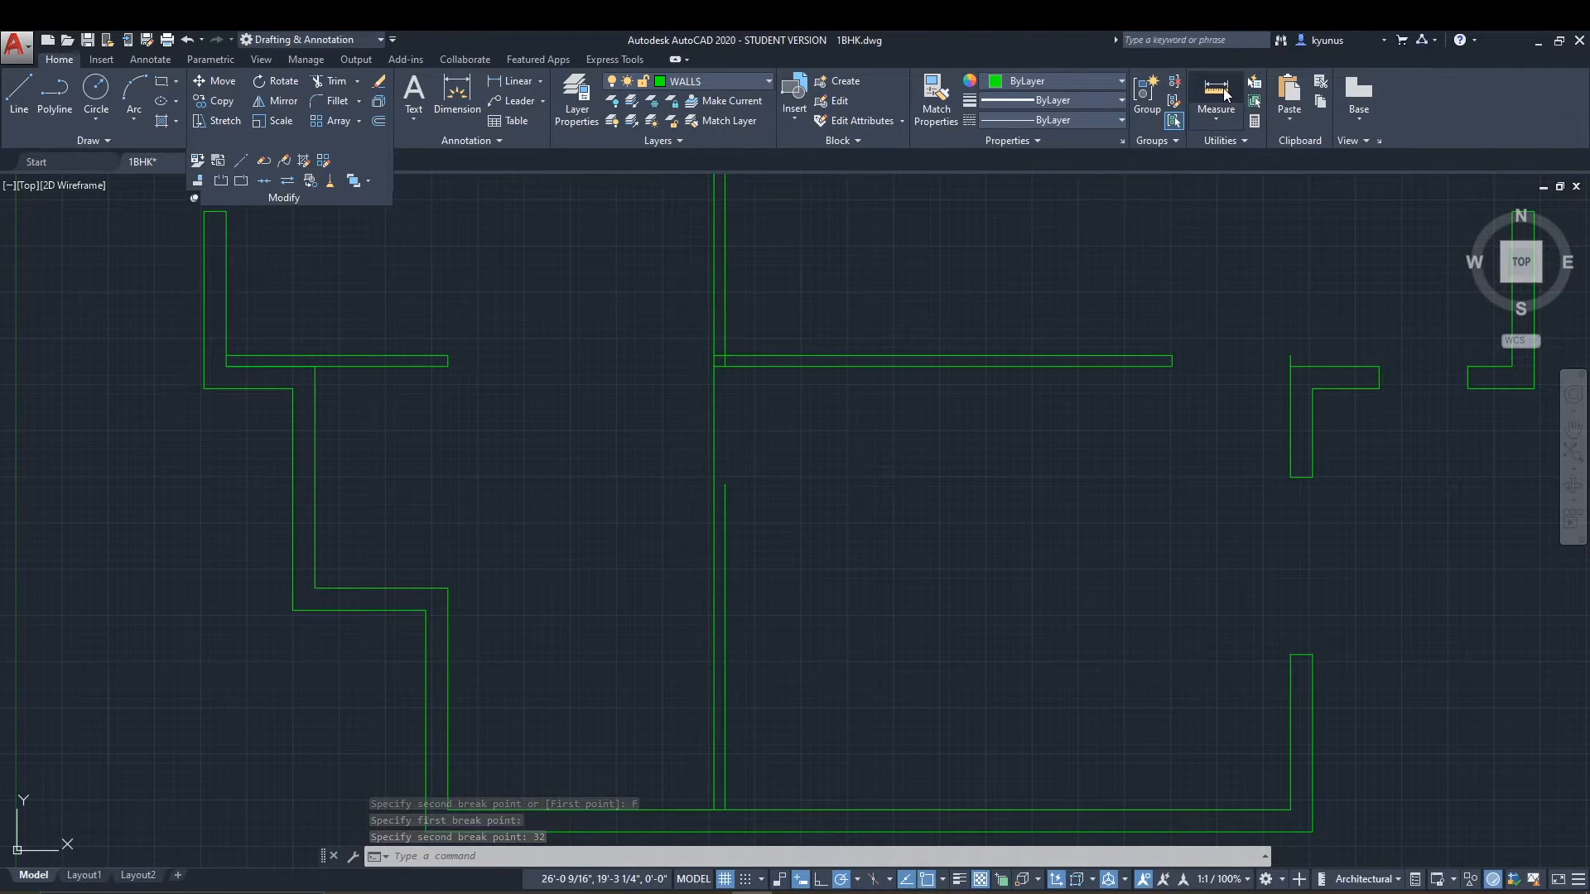
{"action": "left_click", "coordinate": [727, 366]}
{"action": "key", "text": "Escape"}
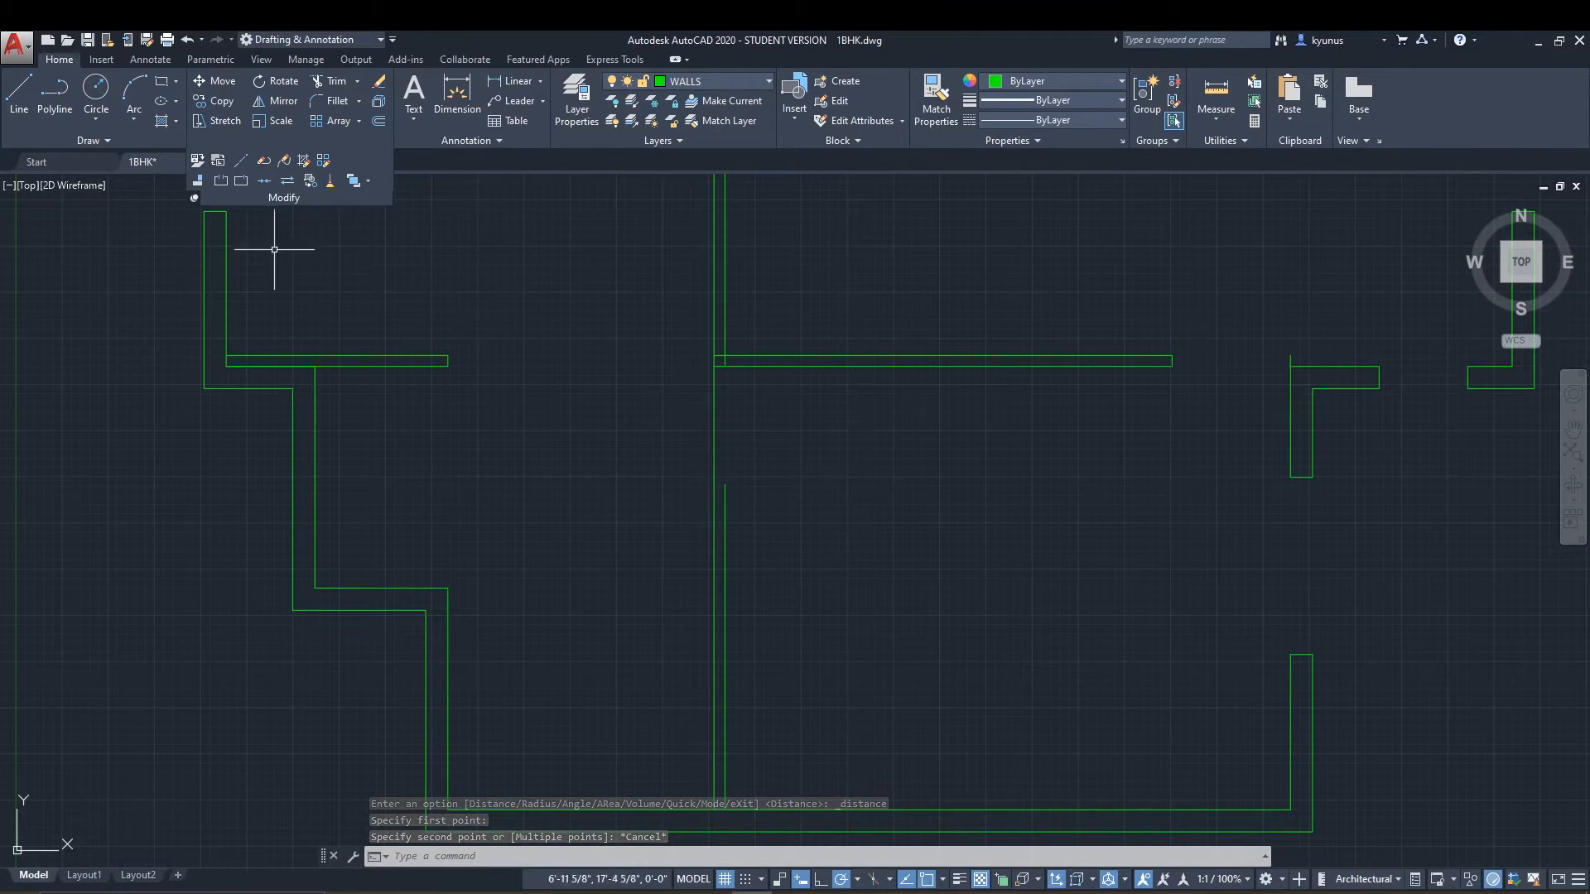
Use Break at Point to split the vertical partition's left line at the horizontal partition's lower line.
{"action": "left_click", "coordinate": [241, 181]}
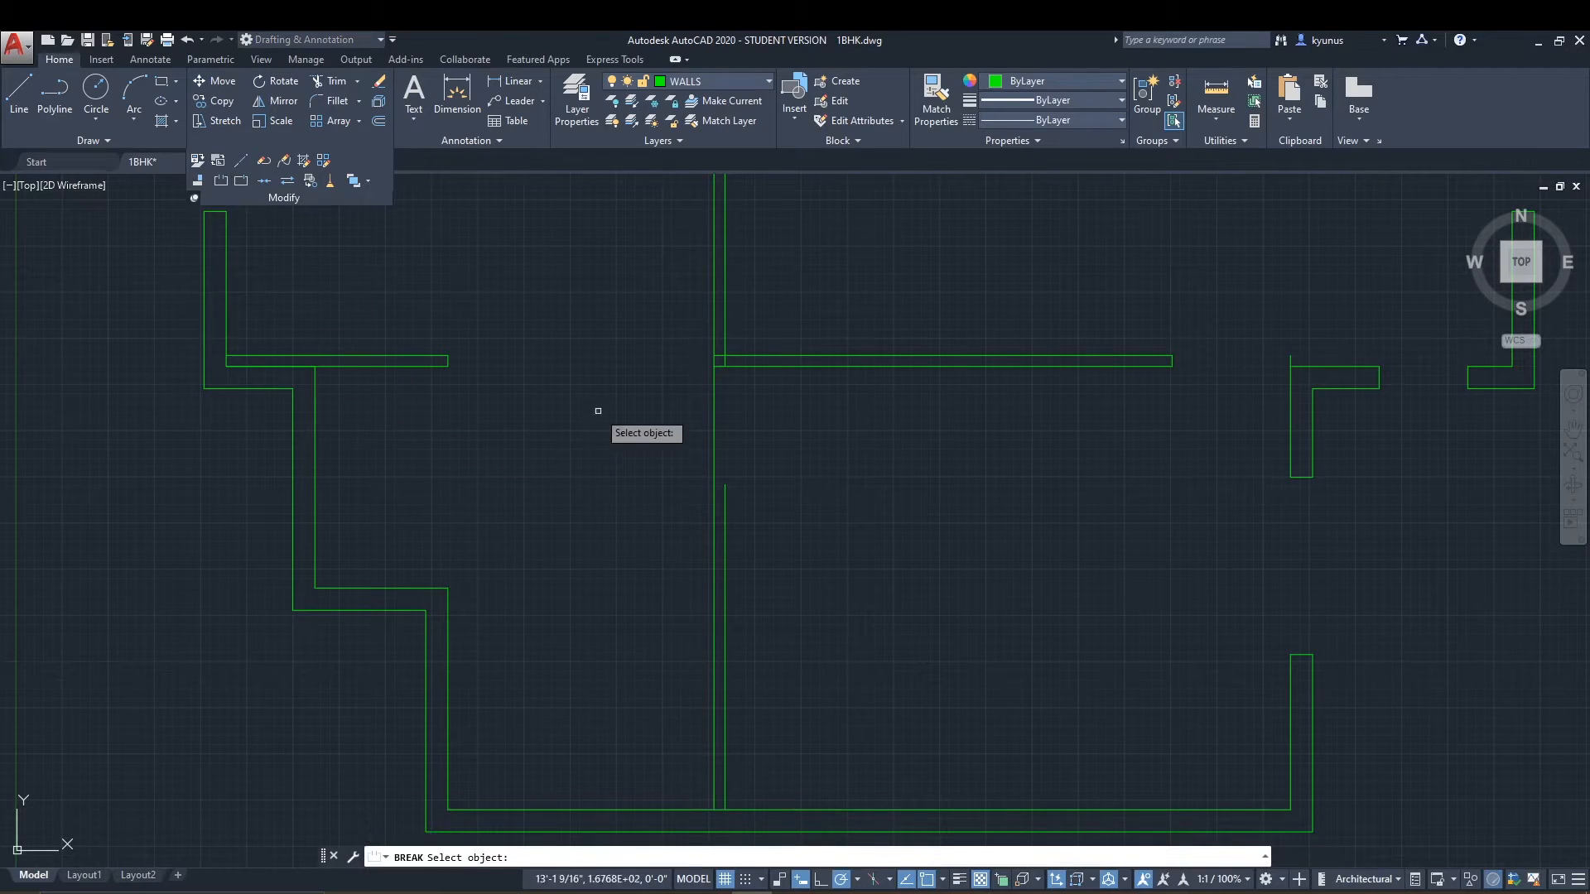
{"action": "left_click", "coordinate": [714, 394]}
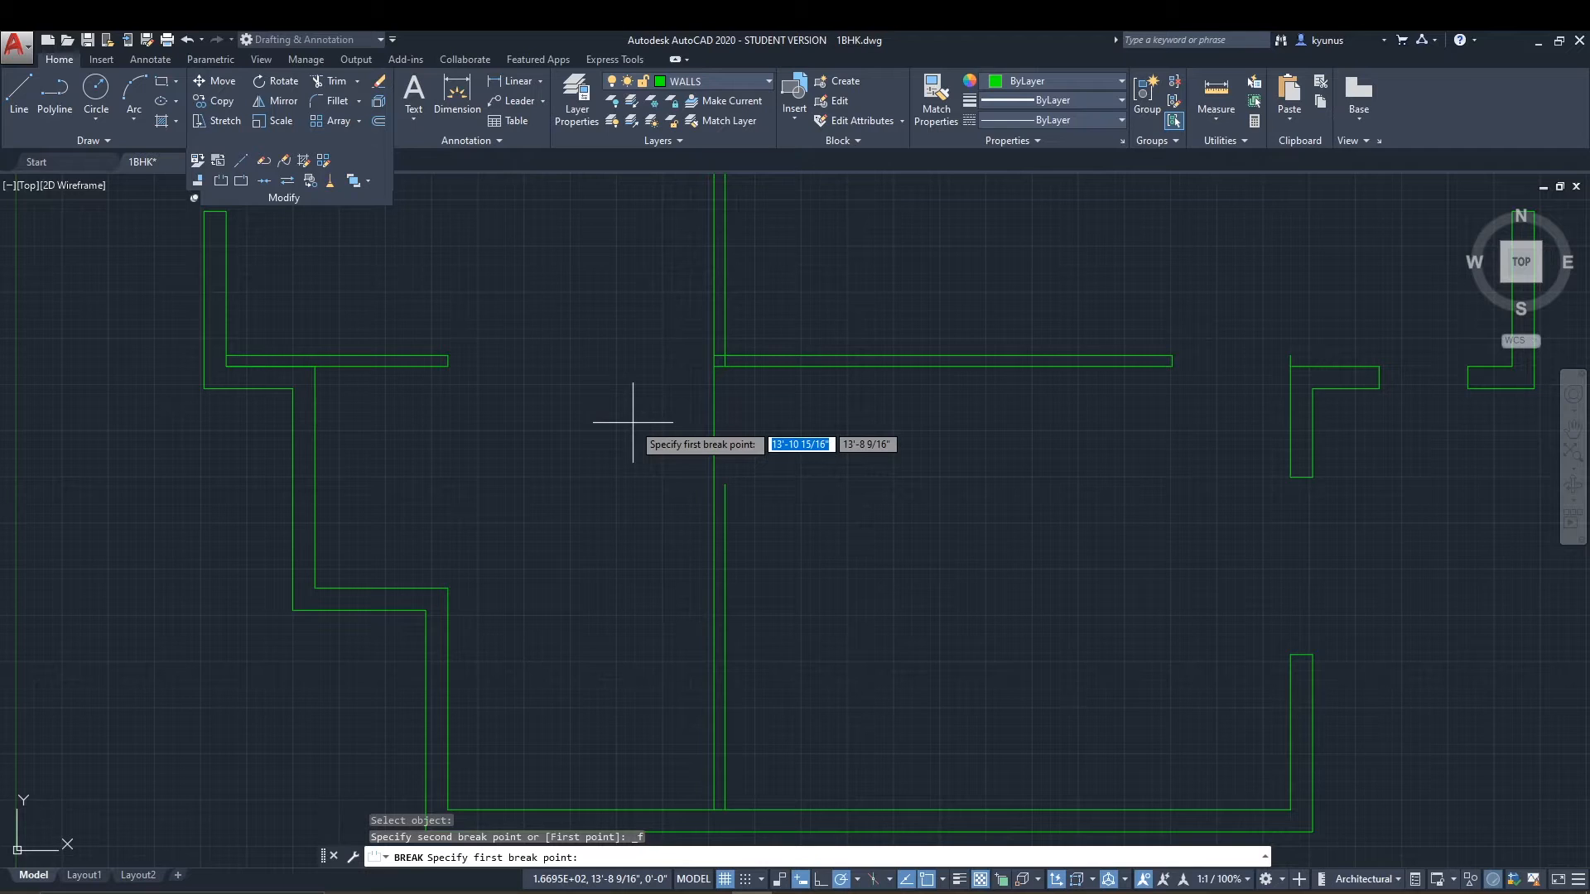
{"action": "left_click", "coordinate": [713, 366]}
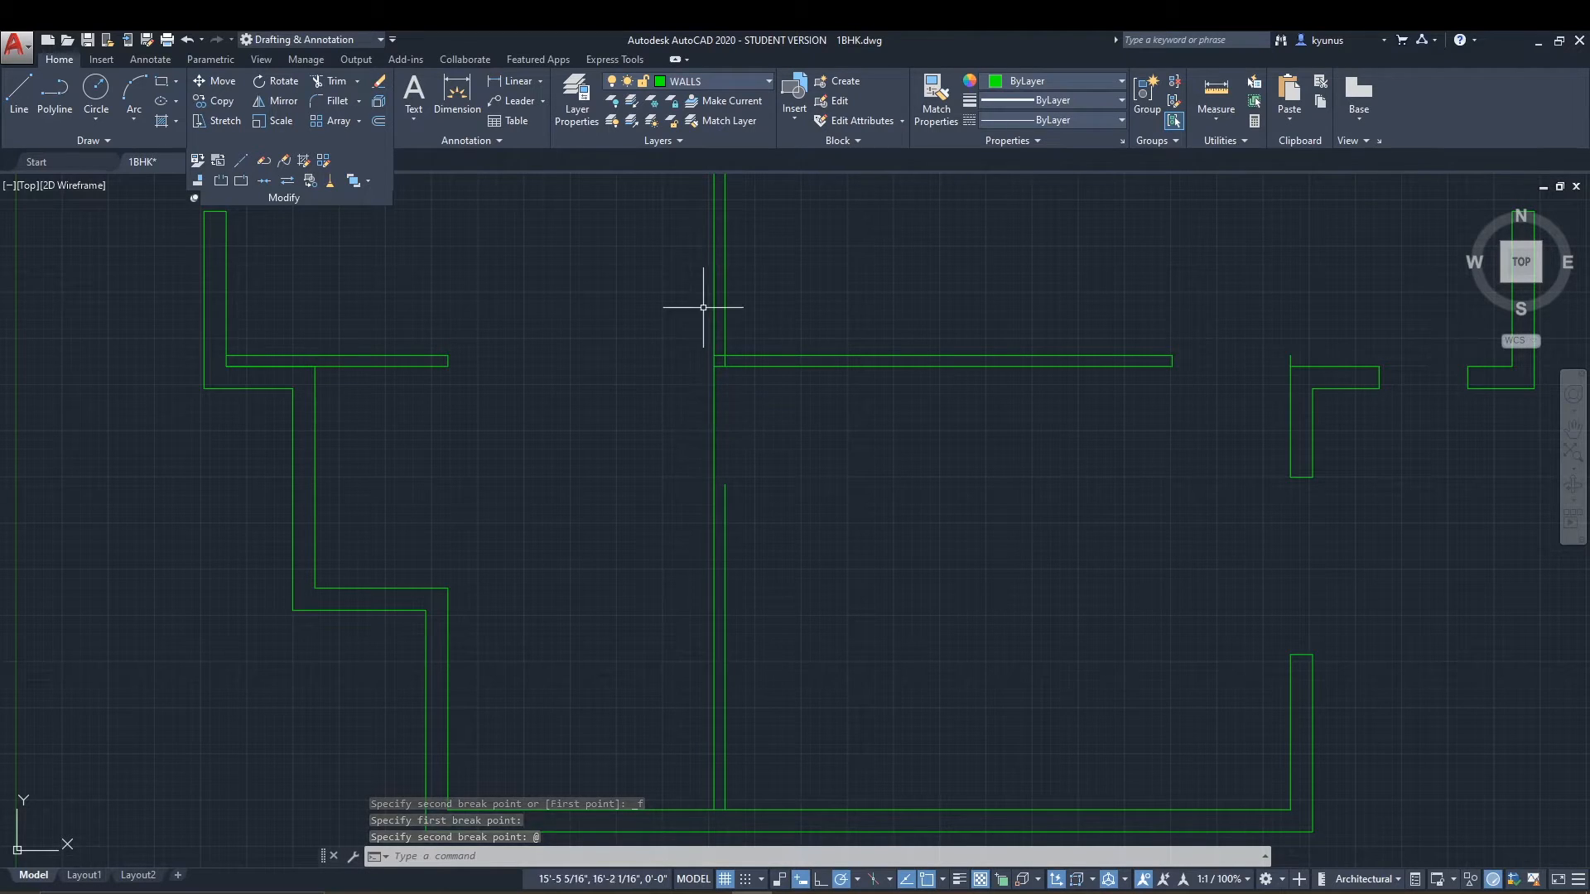
Break the vertical partition's left line from the horizontal partition's lower line down to level with the right line's cut end.
{"action": "left_click", "coordinate": [220, 181]}
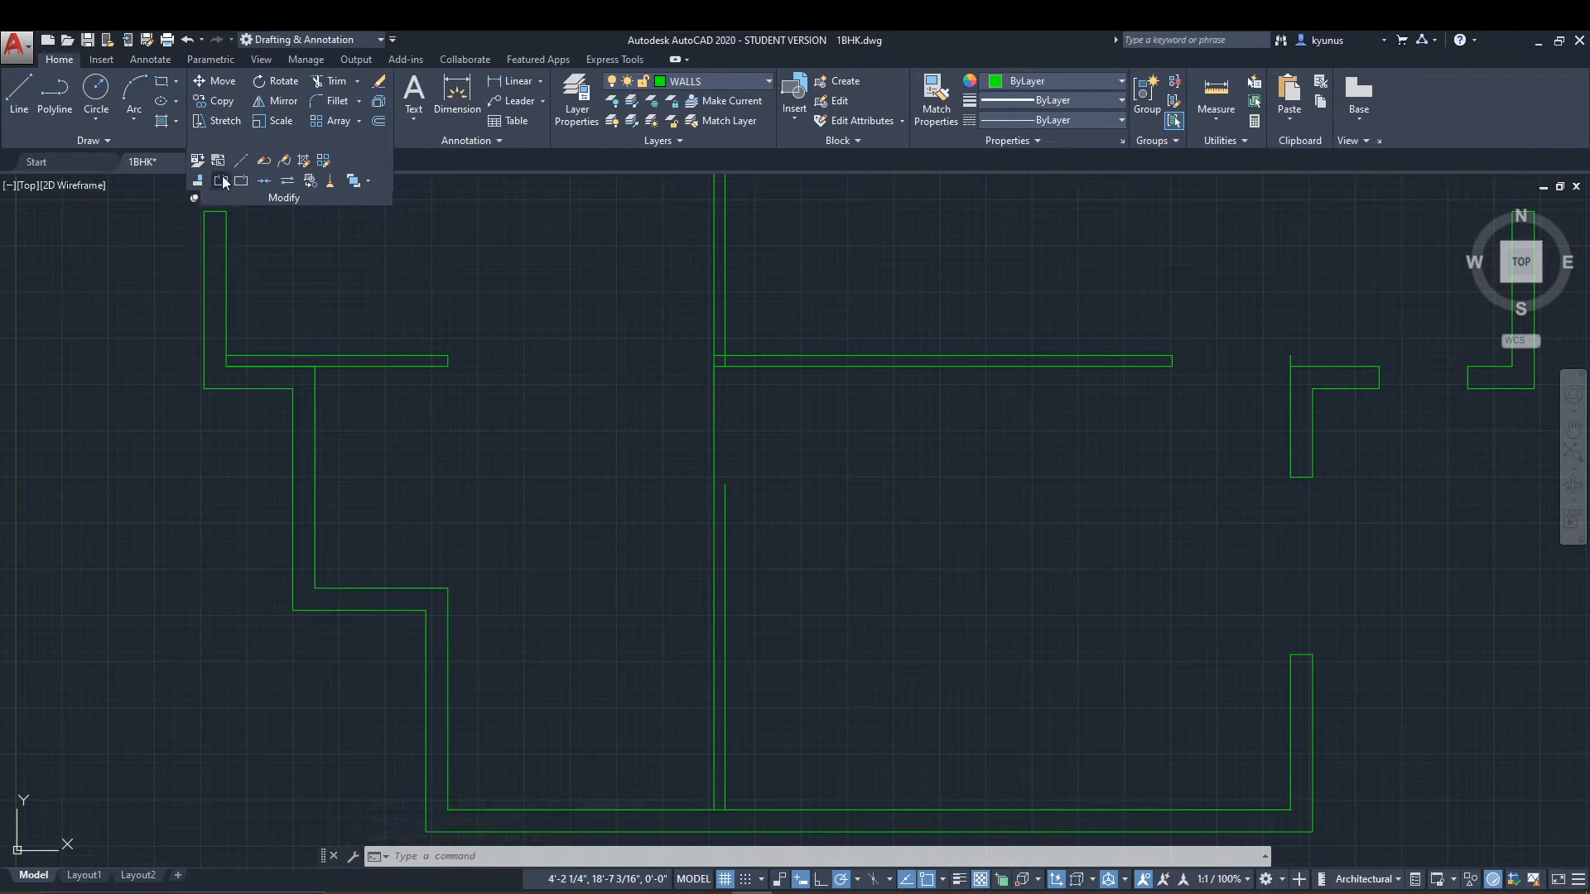
{"action": "left_click", "coordinate": [713, 397]}
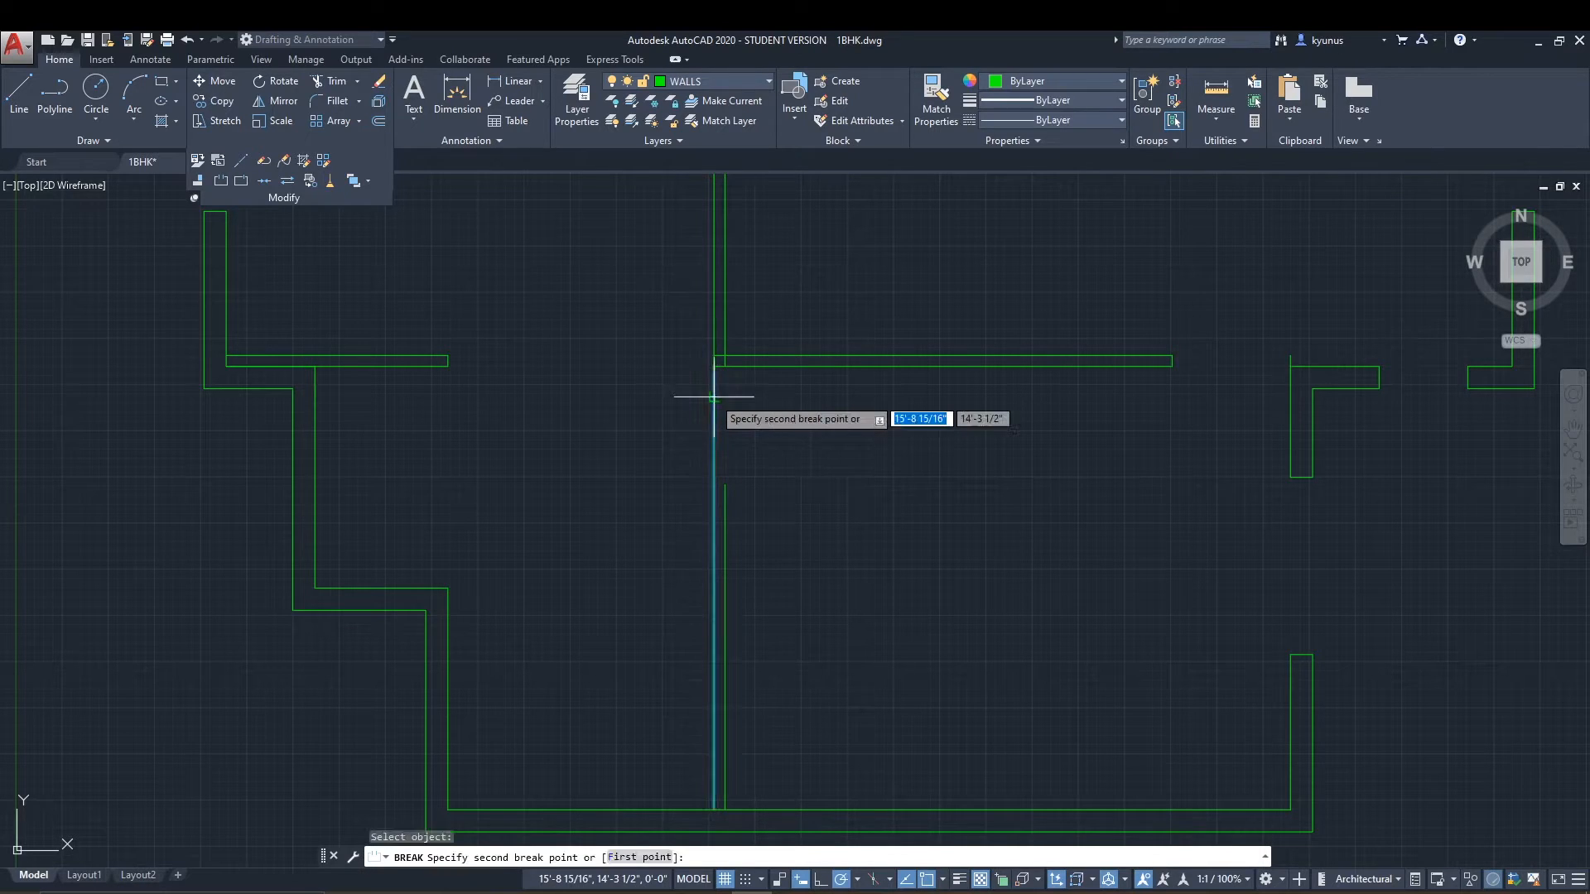
{"action": "right_click", "coordinate": [759, 414]}
{"action": "left_click", "coordinate": [808, 502]}
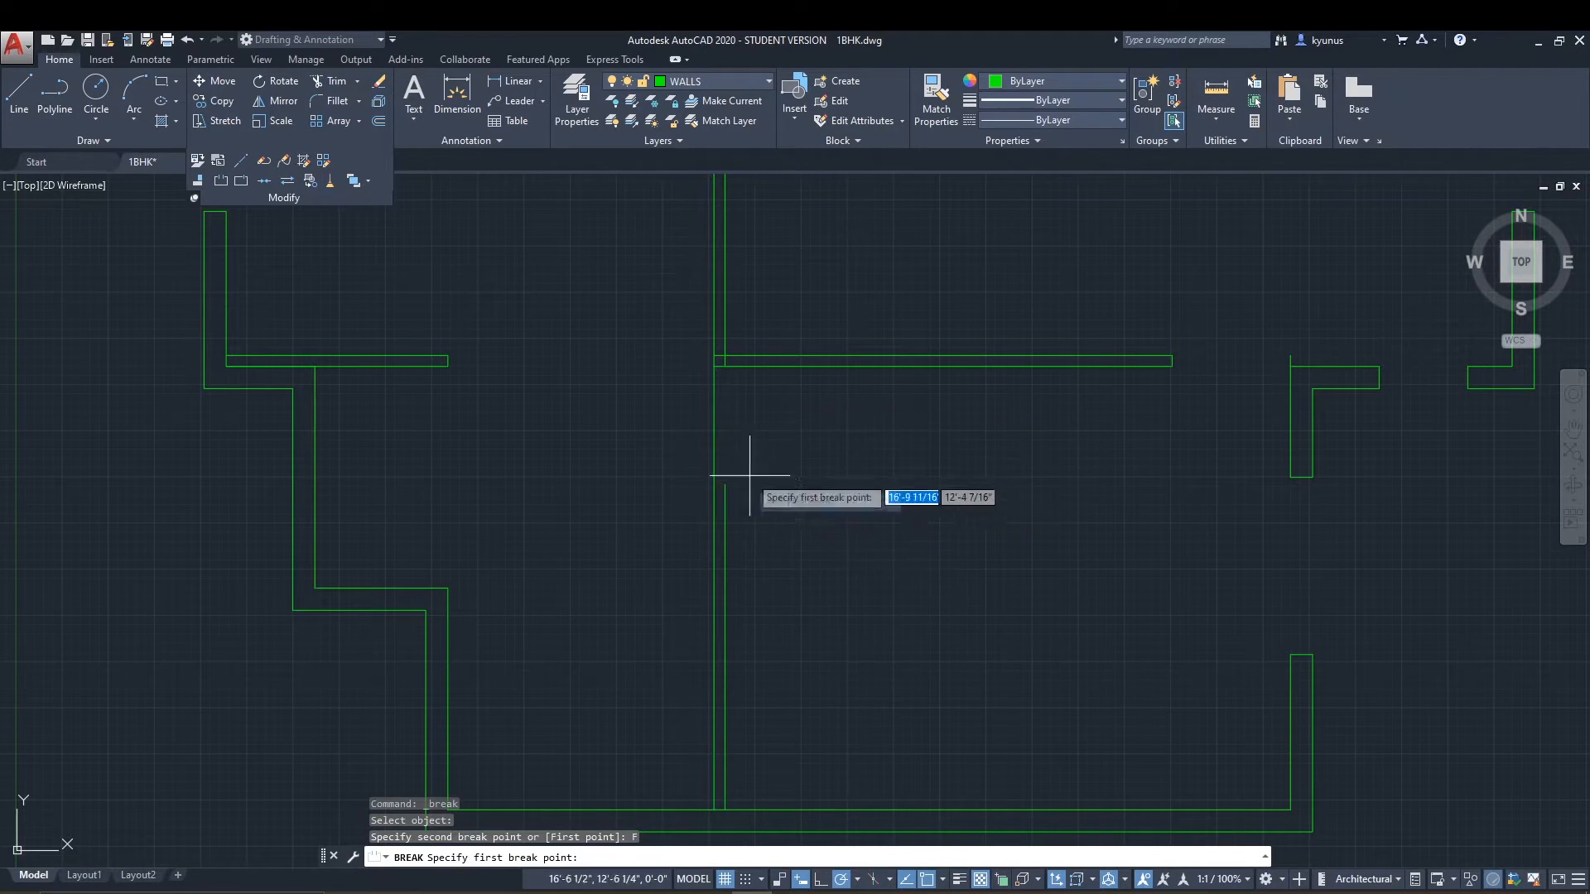
{"action": "left_click", "coordinate": [713, 366]}
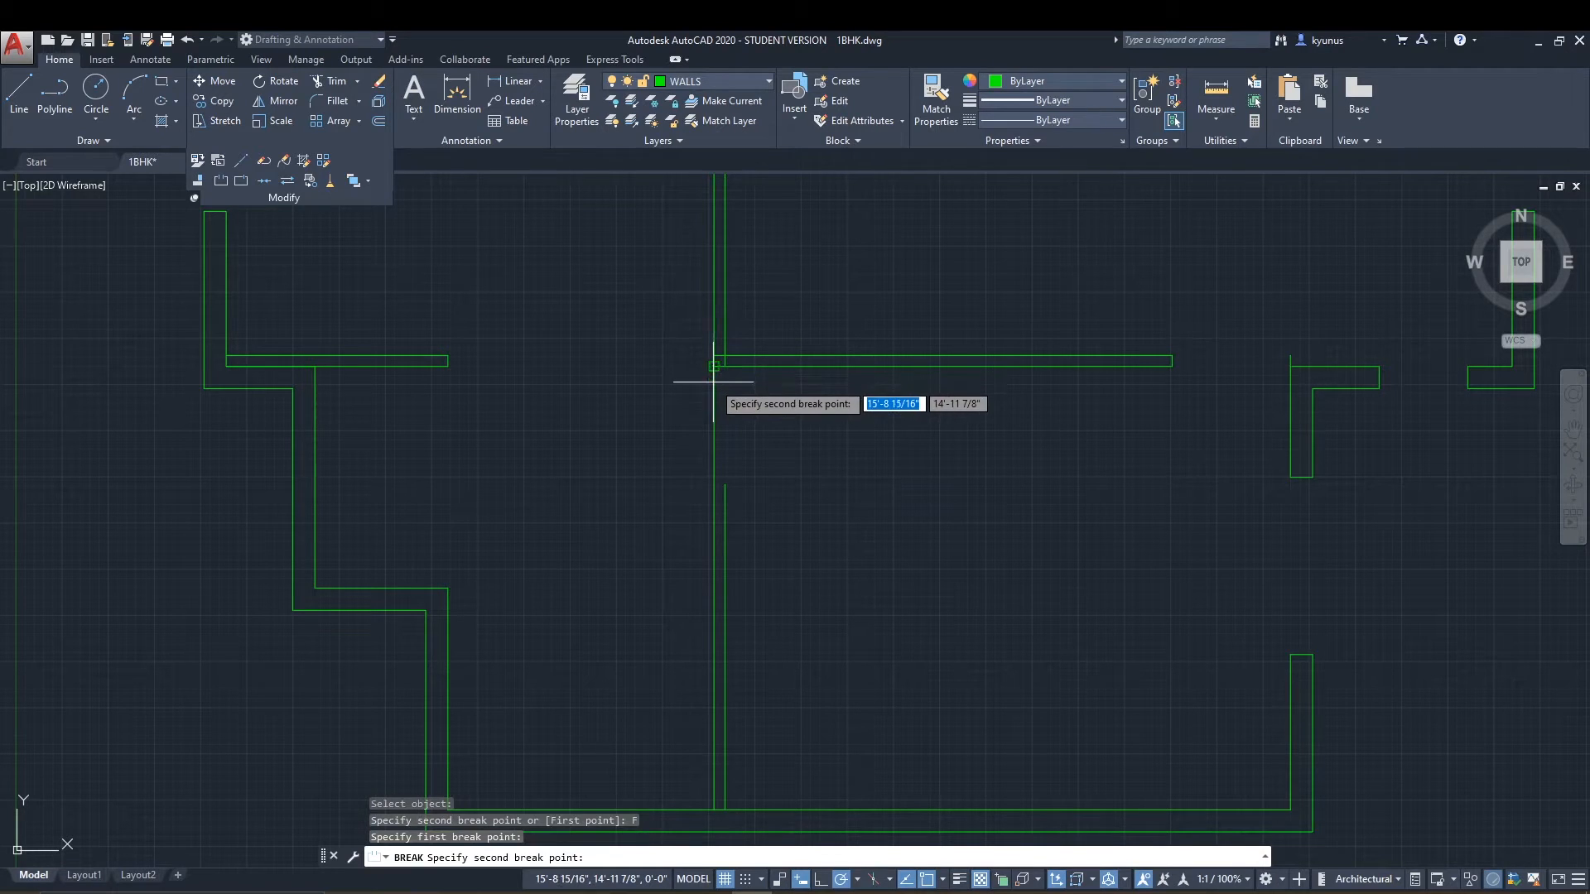
{"action": "scroll", "coordinate": [715, 495], "scroll_direction": "up", "scroll_amount": 3}
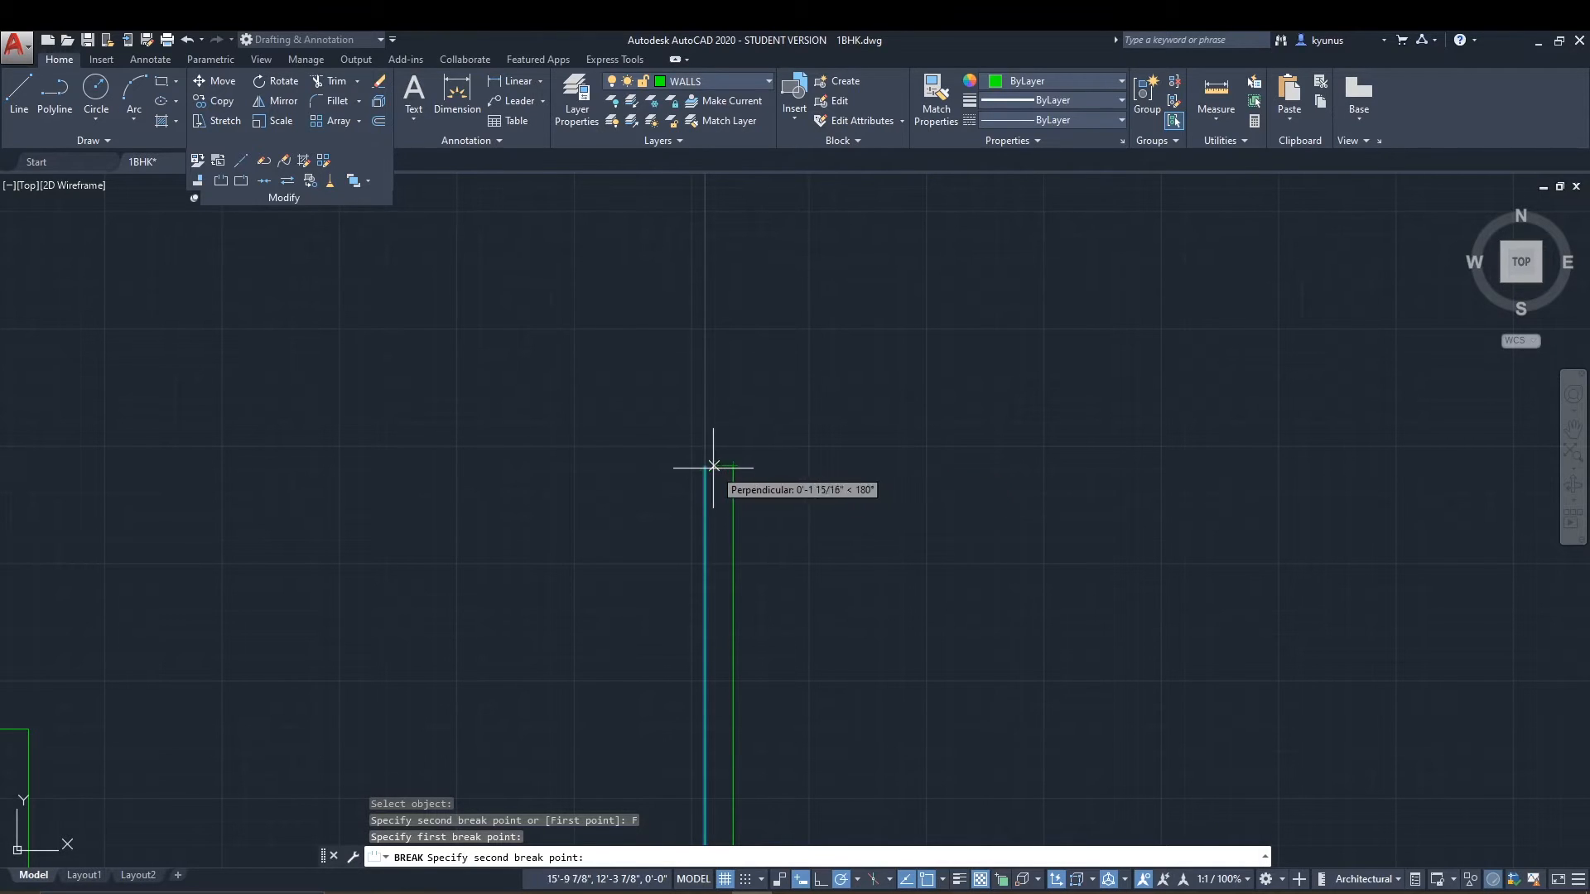
{"action": "left_click", "coordinate": [705, 465]}
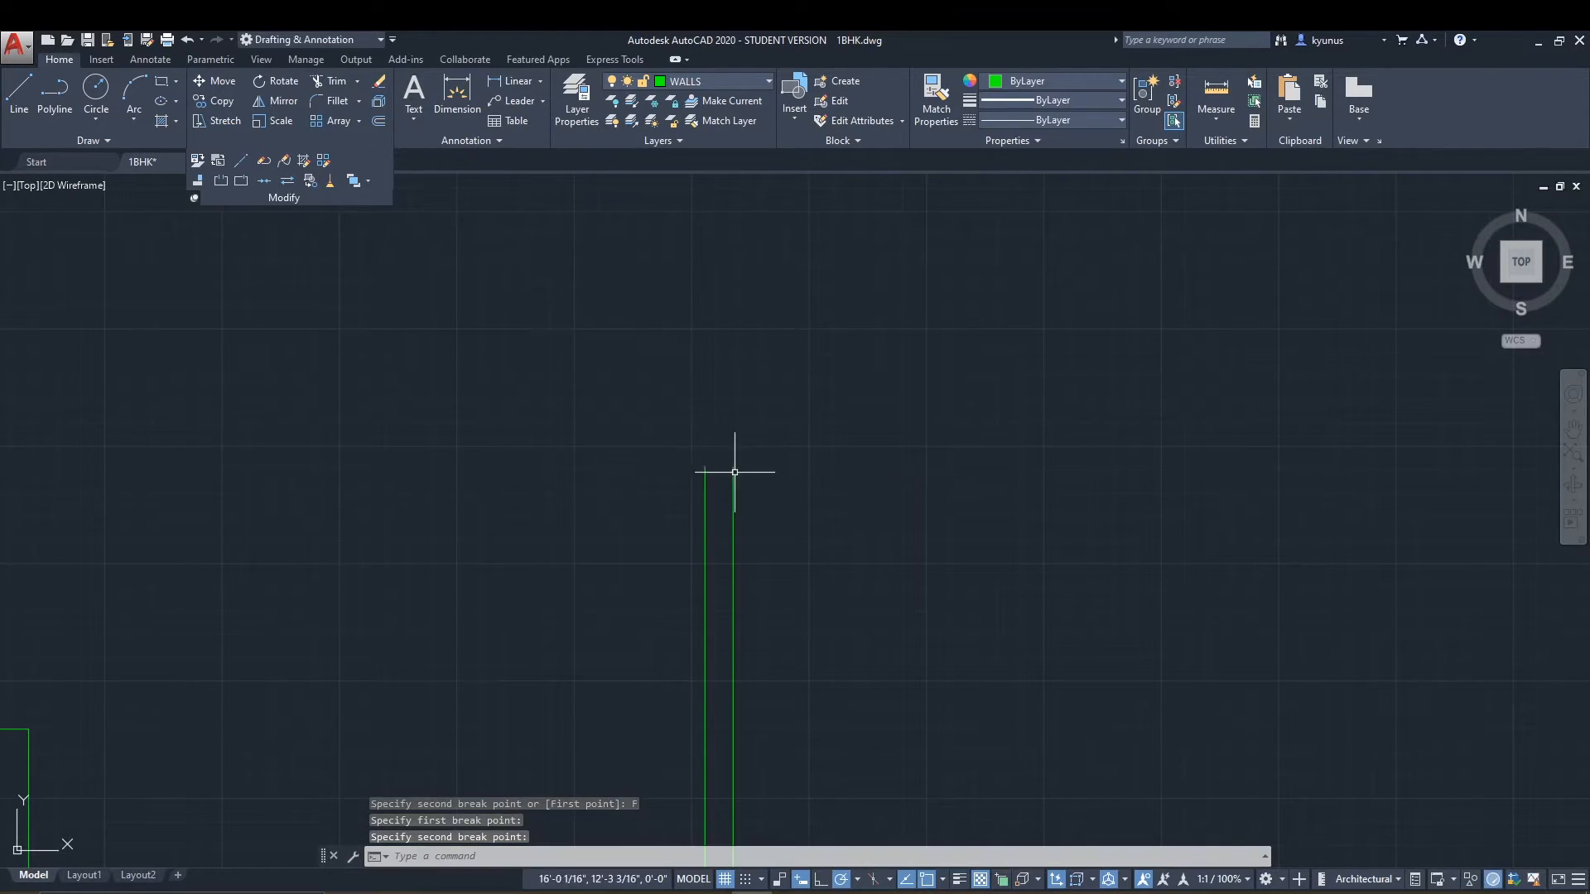
{"action": "scroll", "coordinate": [891, 473], "scroll_direction": "up", "scroll_amount": 2}
{"action": "scroll", "coordinate": [891, 473], "scroll_direction": "down", "scroll_amount": 4}
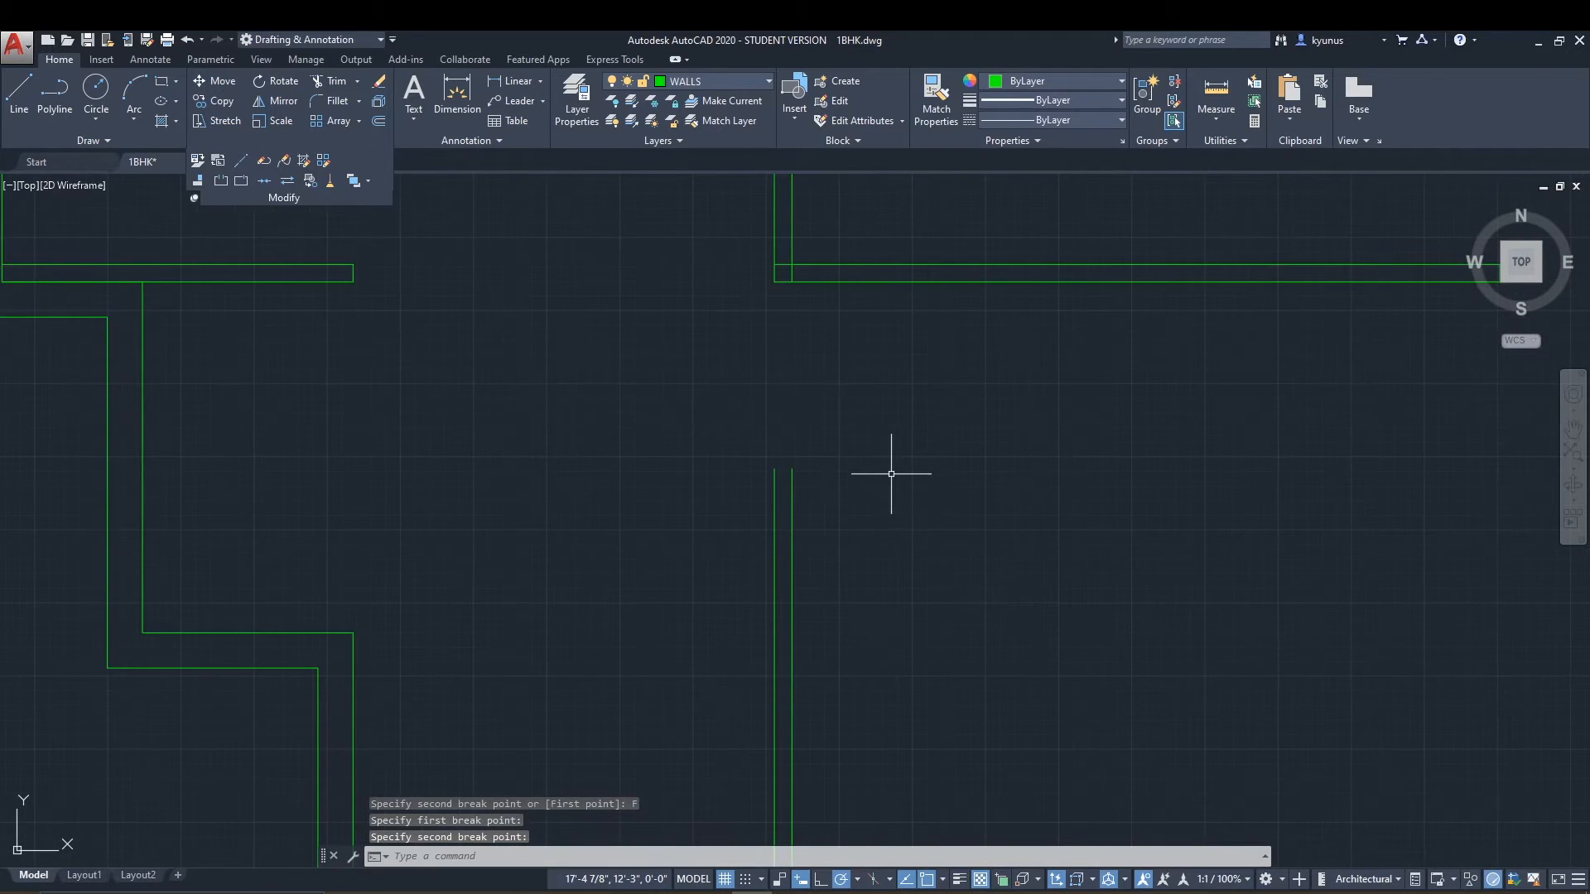
Measure the opening in the vertical partition's left line from its upper corner.
{"action": "left_click", "coordinate": [1214, 103]}
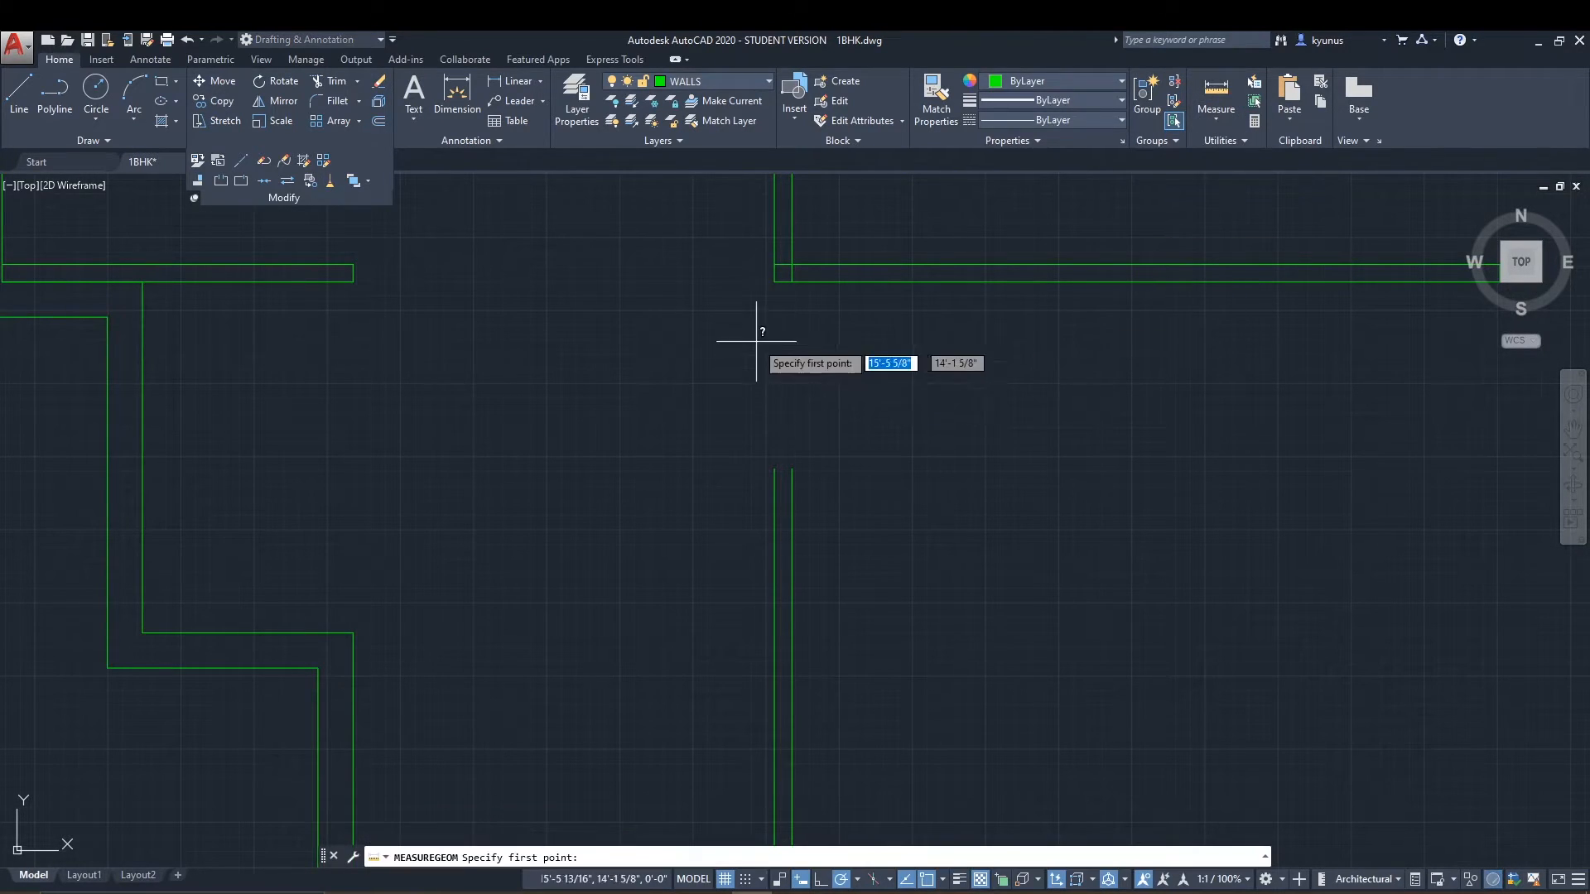
{"action": "left_click", "coordinate": [774, 282]}
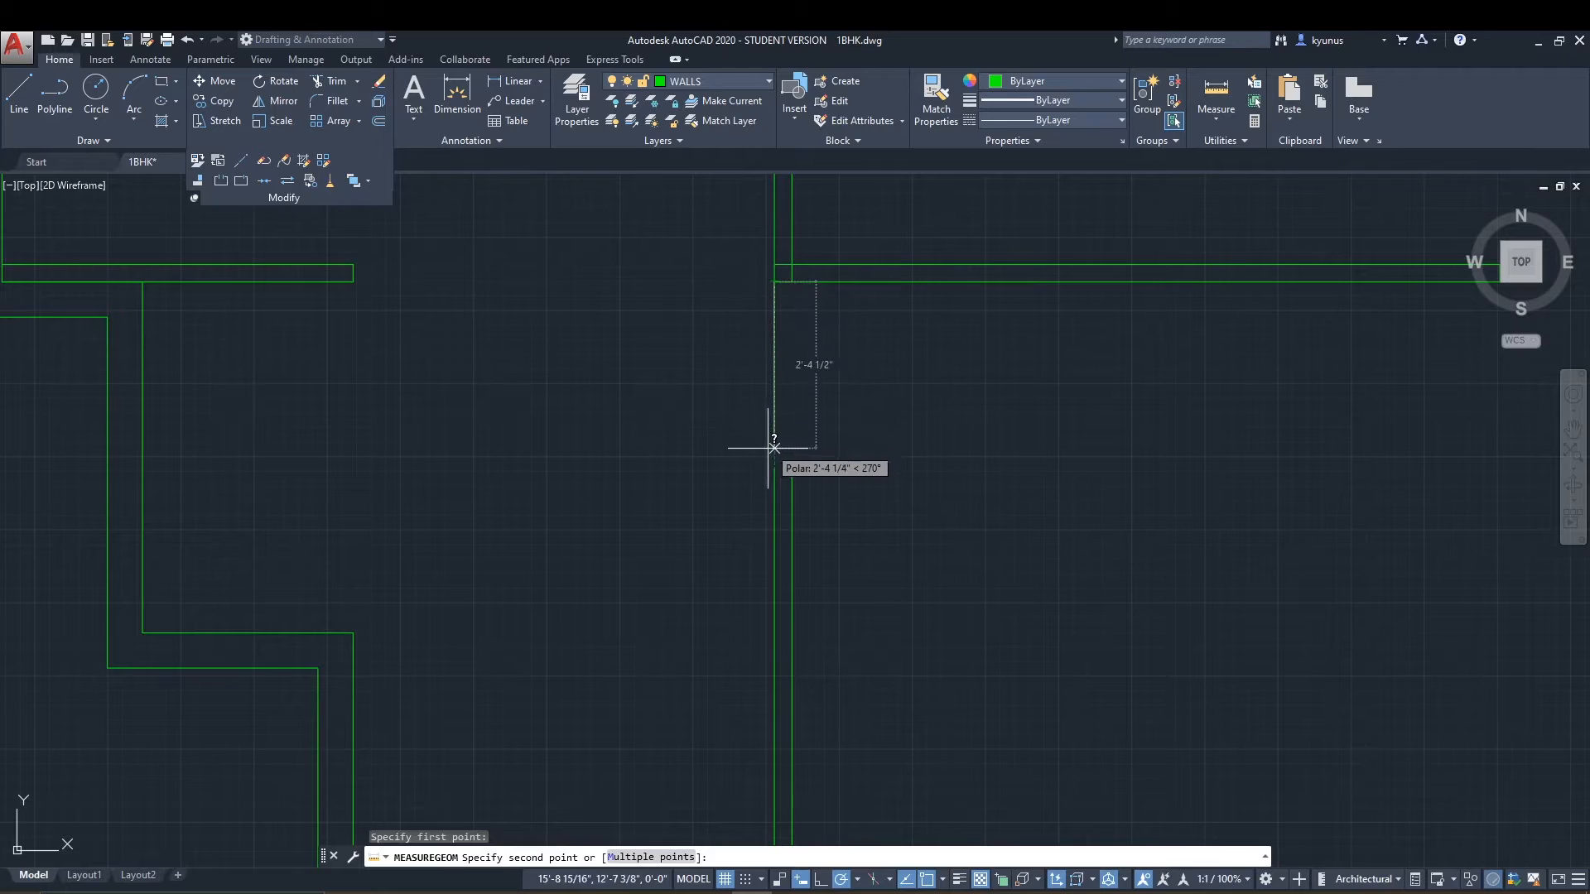
{"action": "key", "text": "Escape"}
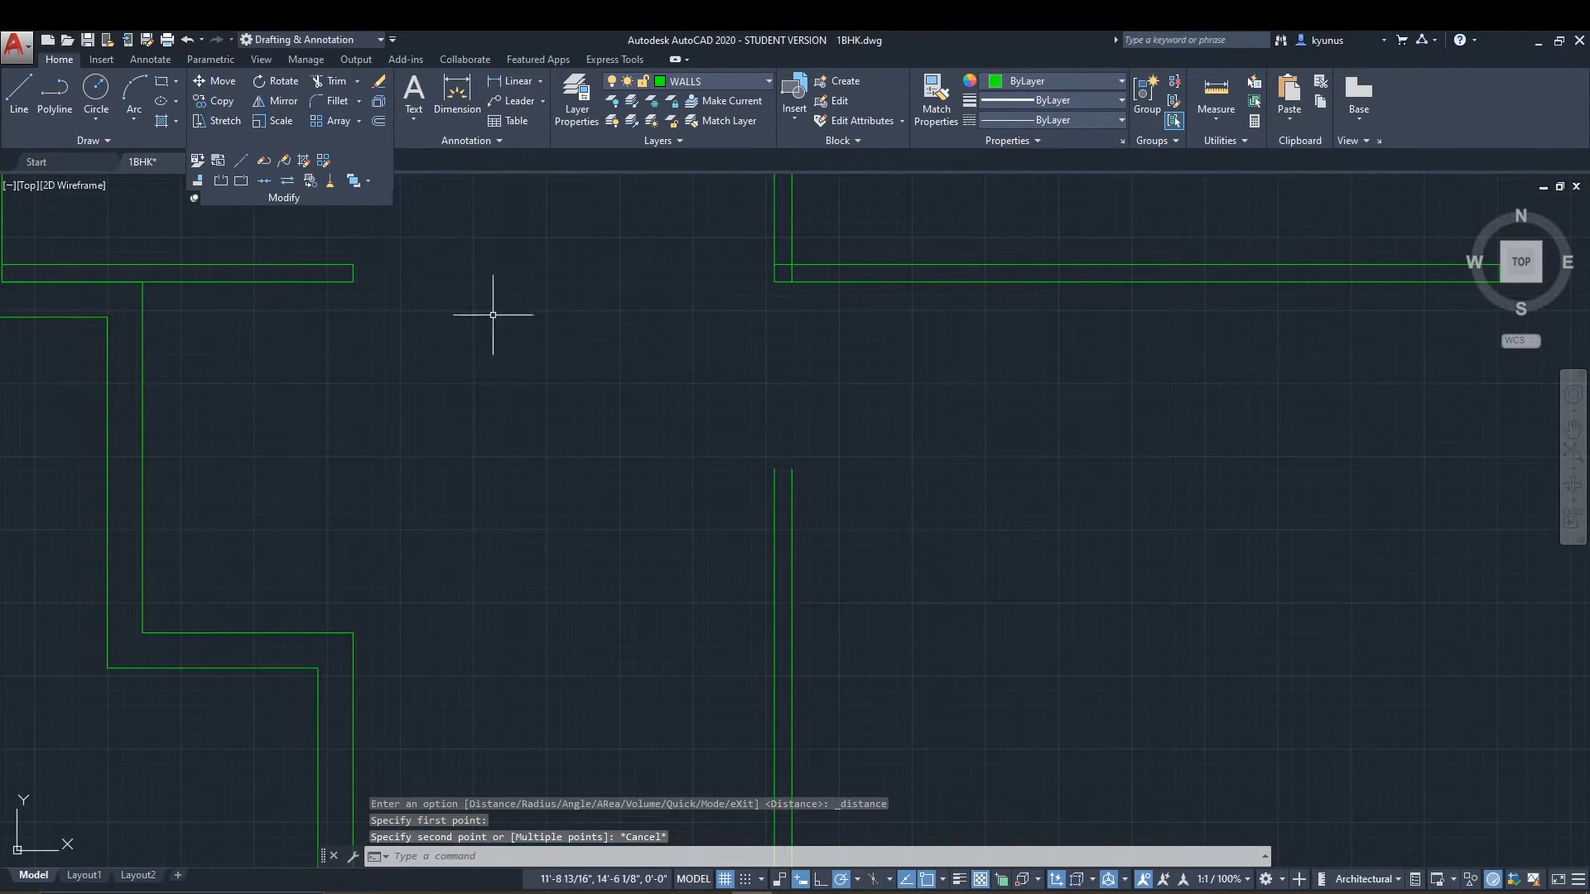
Draw a short line closing the open top end of the vertical partition below the new opening.
{"action": "left_click", "coordinate": [19, 92]}
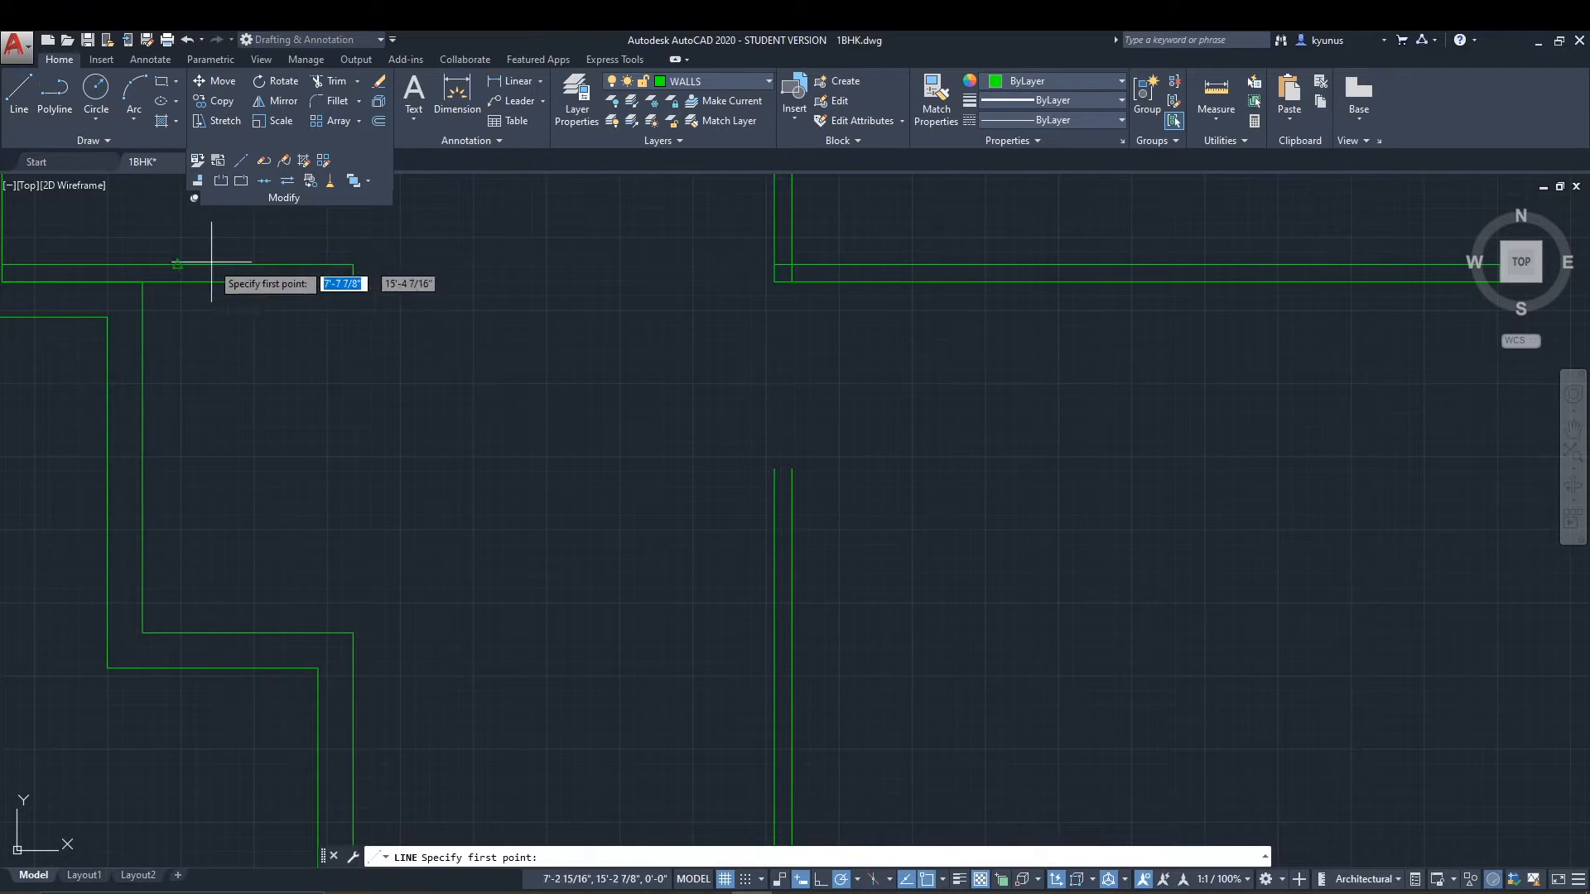
{"action": "left_click", "coordinate": [782, 469]}
{"action": "left_click", "coordinate": [791, 468]}
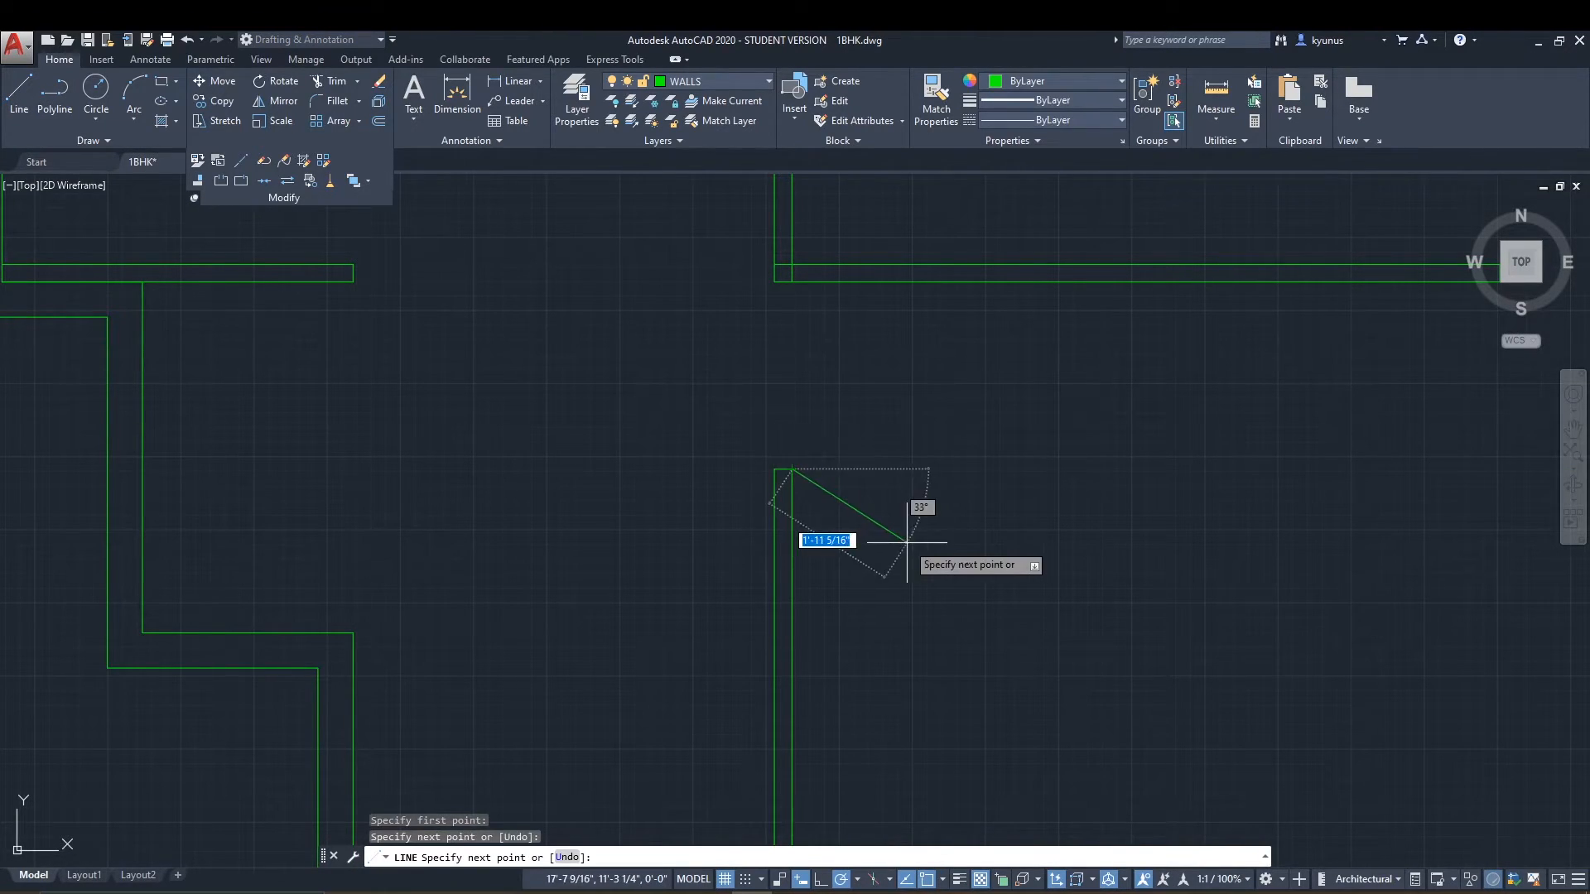
{"action": "key", "text": "Return"}
{"action": "type", "text": "s"}
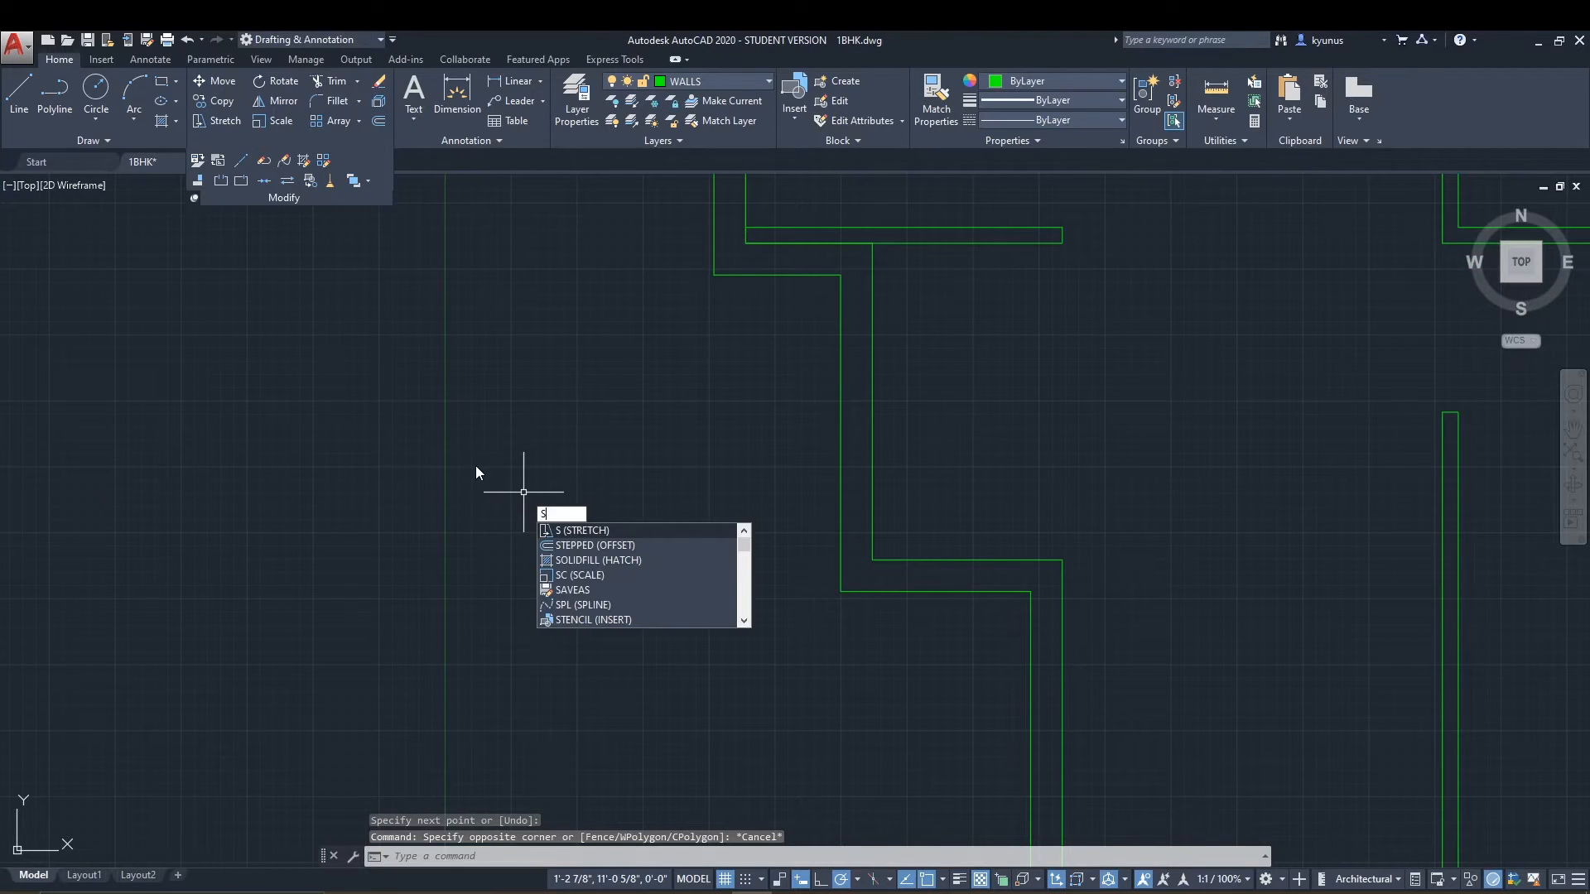
{"action": "key", "text": "Escape"}
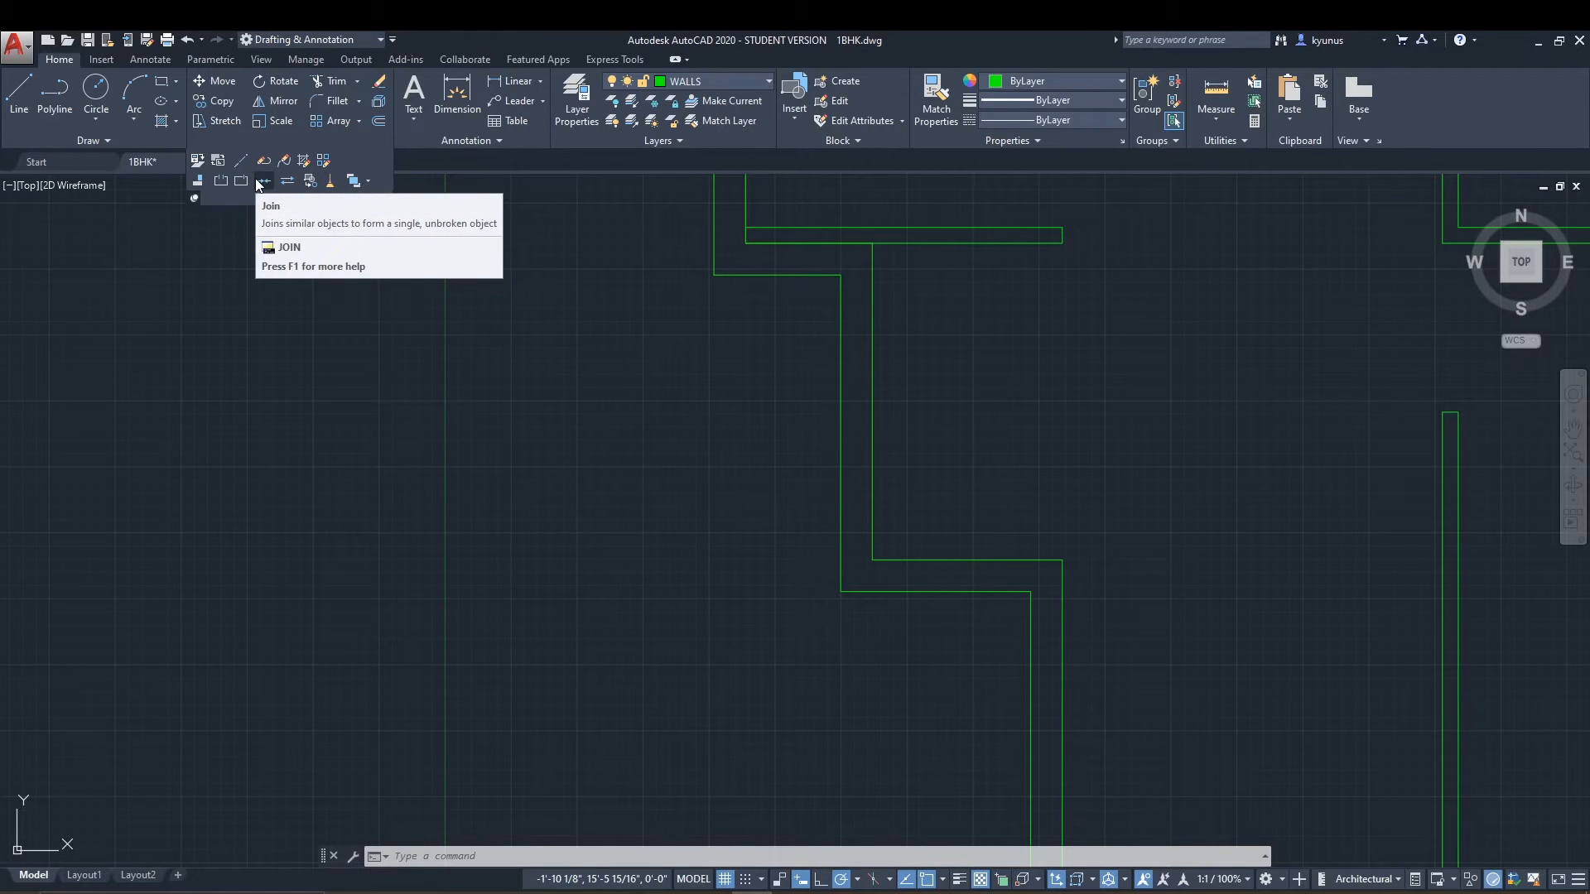
Draw a vertical practice line in the empty area to the left of the floor plan.
{"action": "left_click", "coordinate": [18, 91]}
{"action": "left_click", "coordinate": [505, 318]}
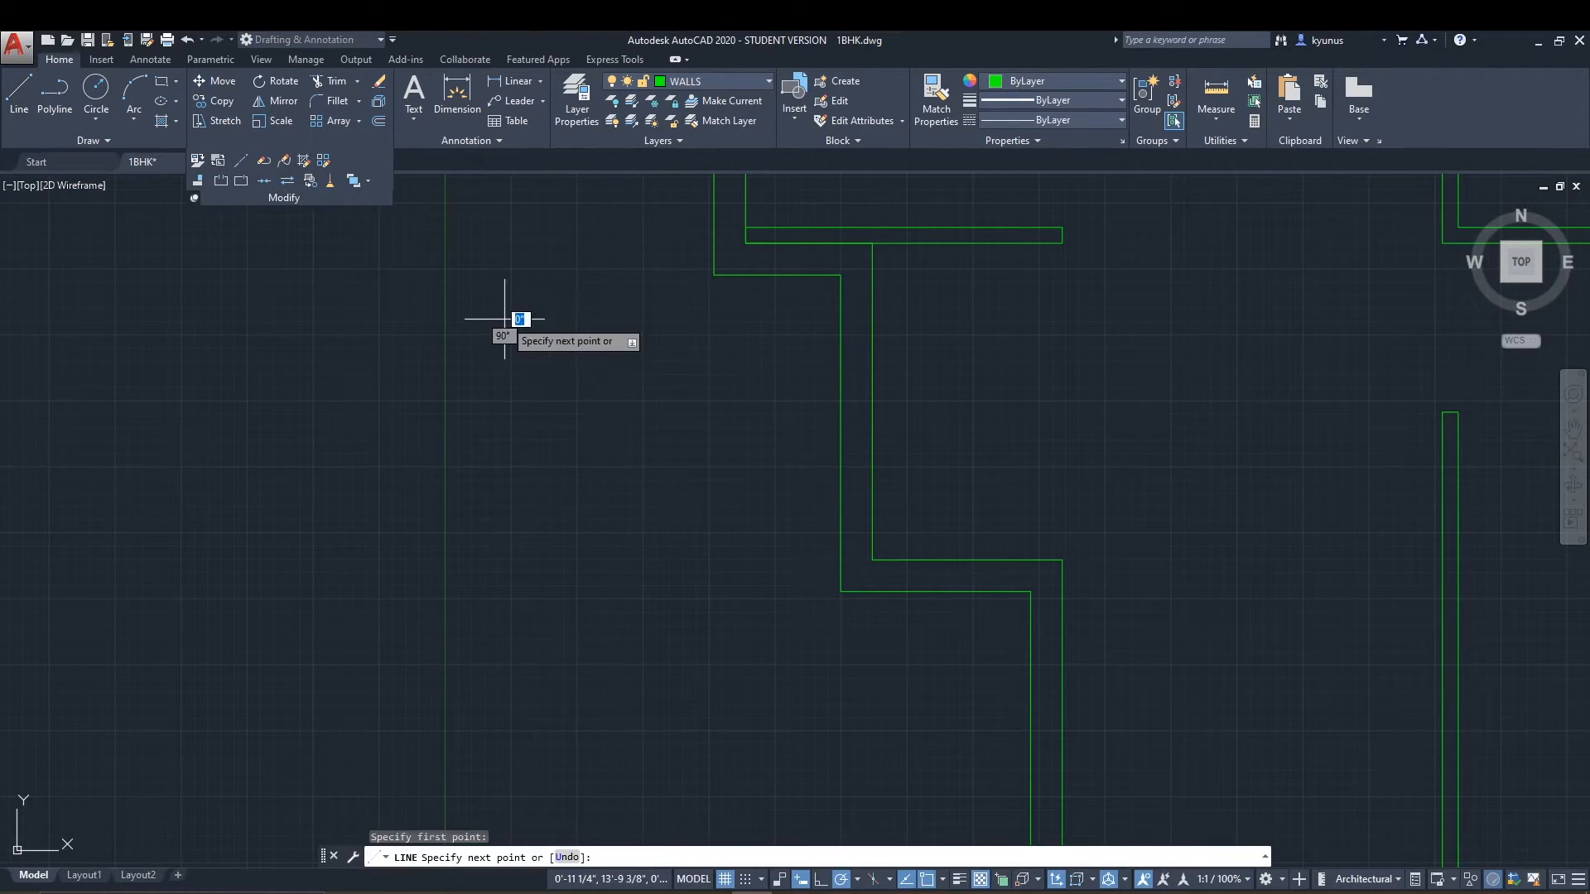
{"action": "left_click", "coordinate": [505, 785]}
{"action": "key", "text": "Escape"}
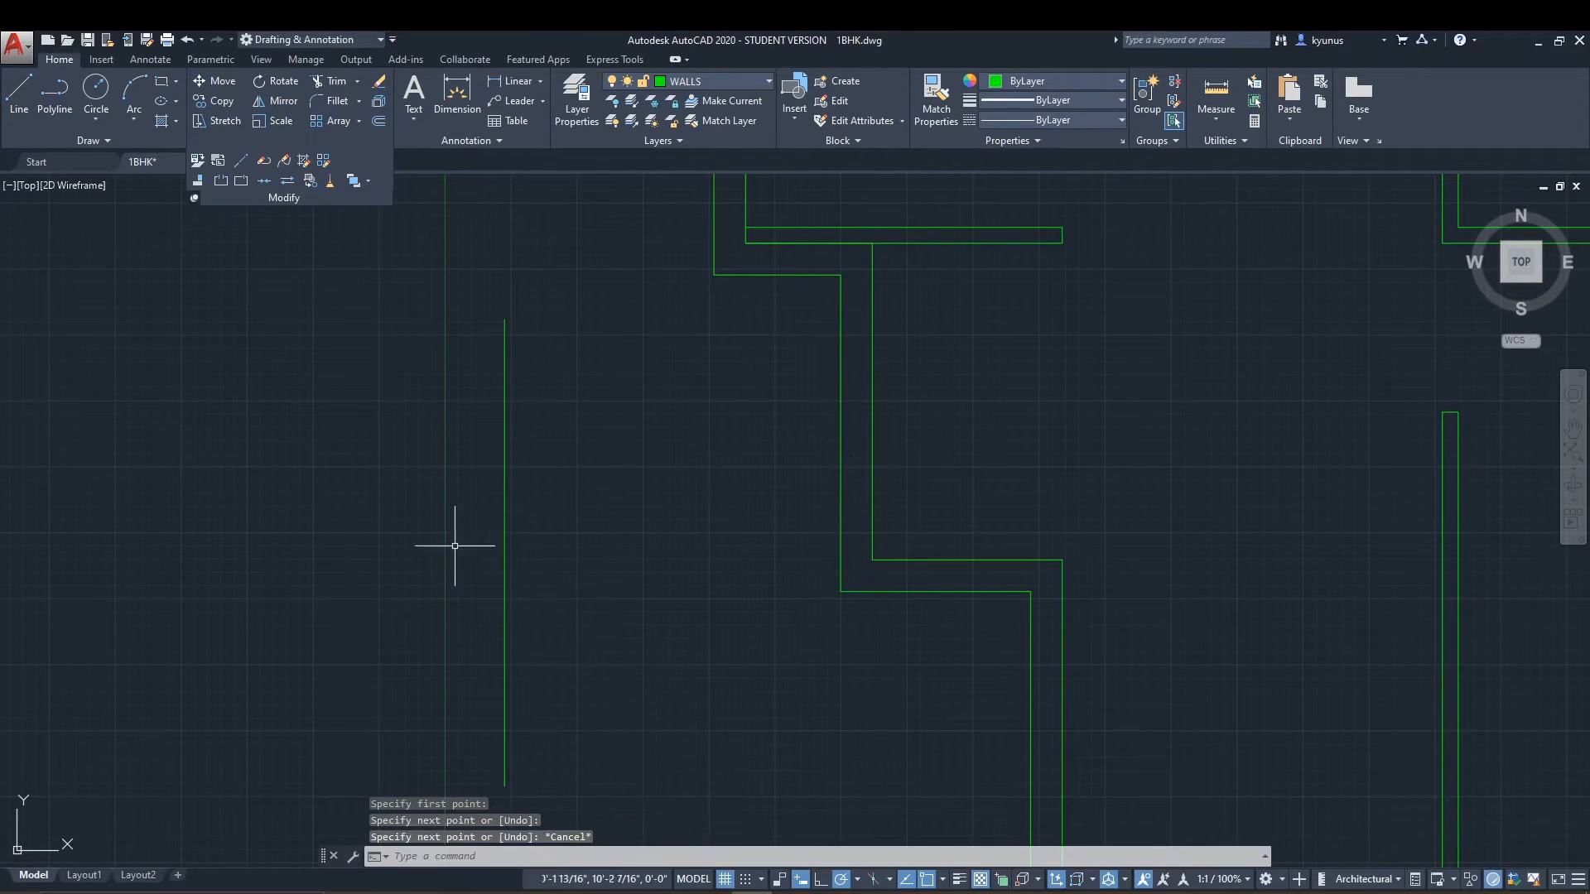
Break a gap into the practice line, using the selection point as first break point and a second point further down.
{"action": "left_click", "coordinate": [222, 180]}
{"action": "left_click", "coordinate": [504, 418]}
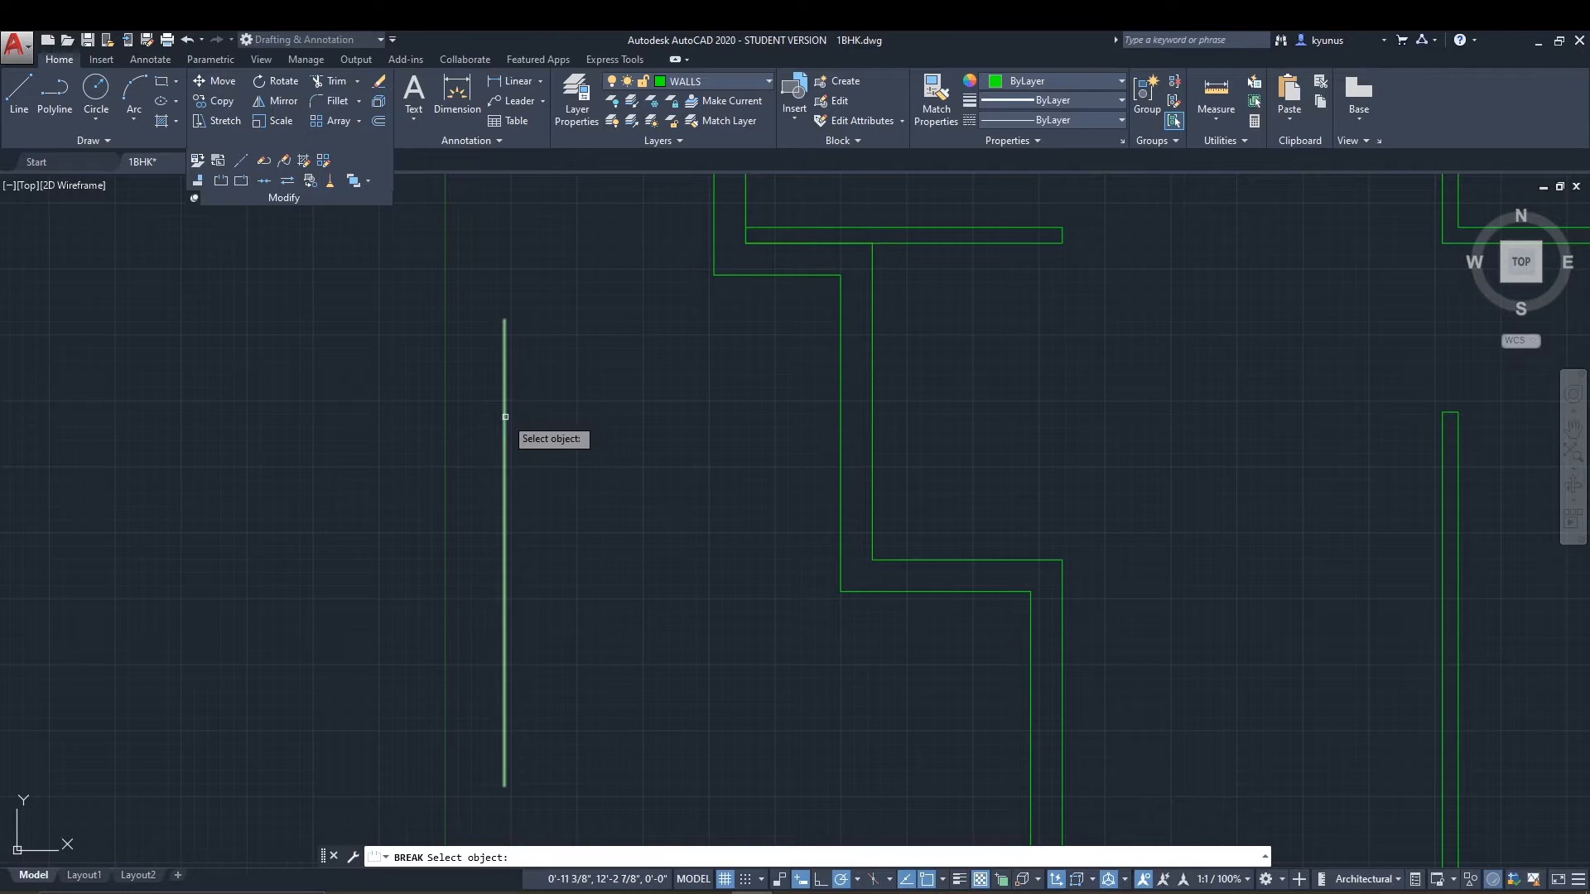
{"action": "left_click", "coordinate": [513, 556]}
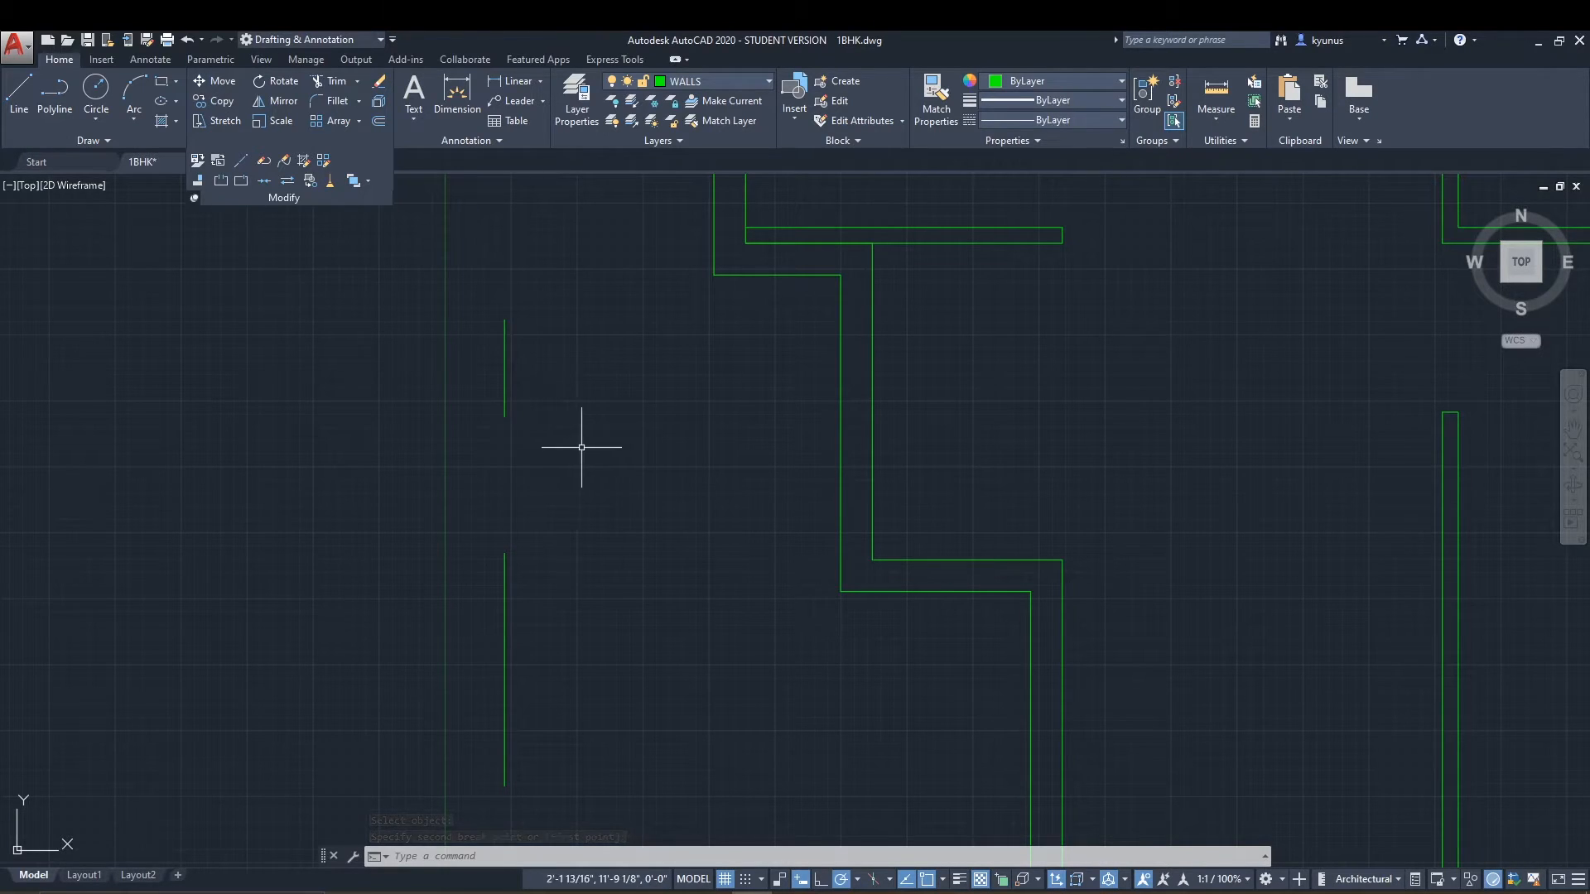
Join the two pieces of the practice line beside the floor plan and erase the joined line.
{"action": "left_click", "coordinate": [262, 181]}
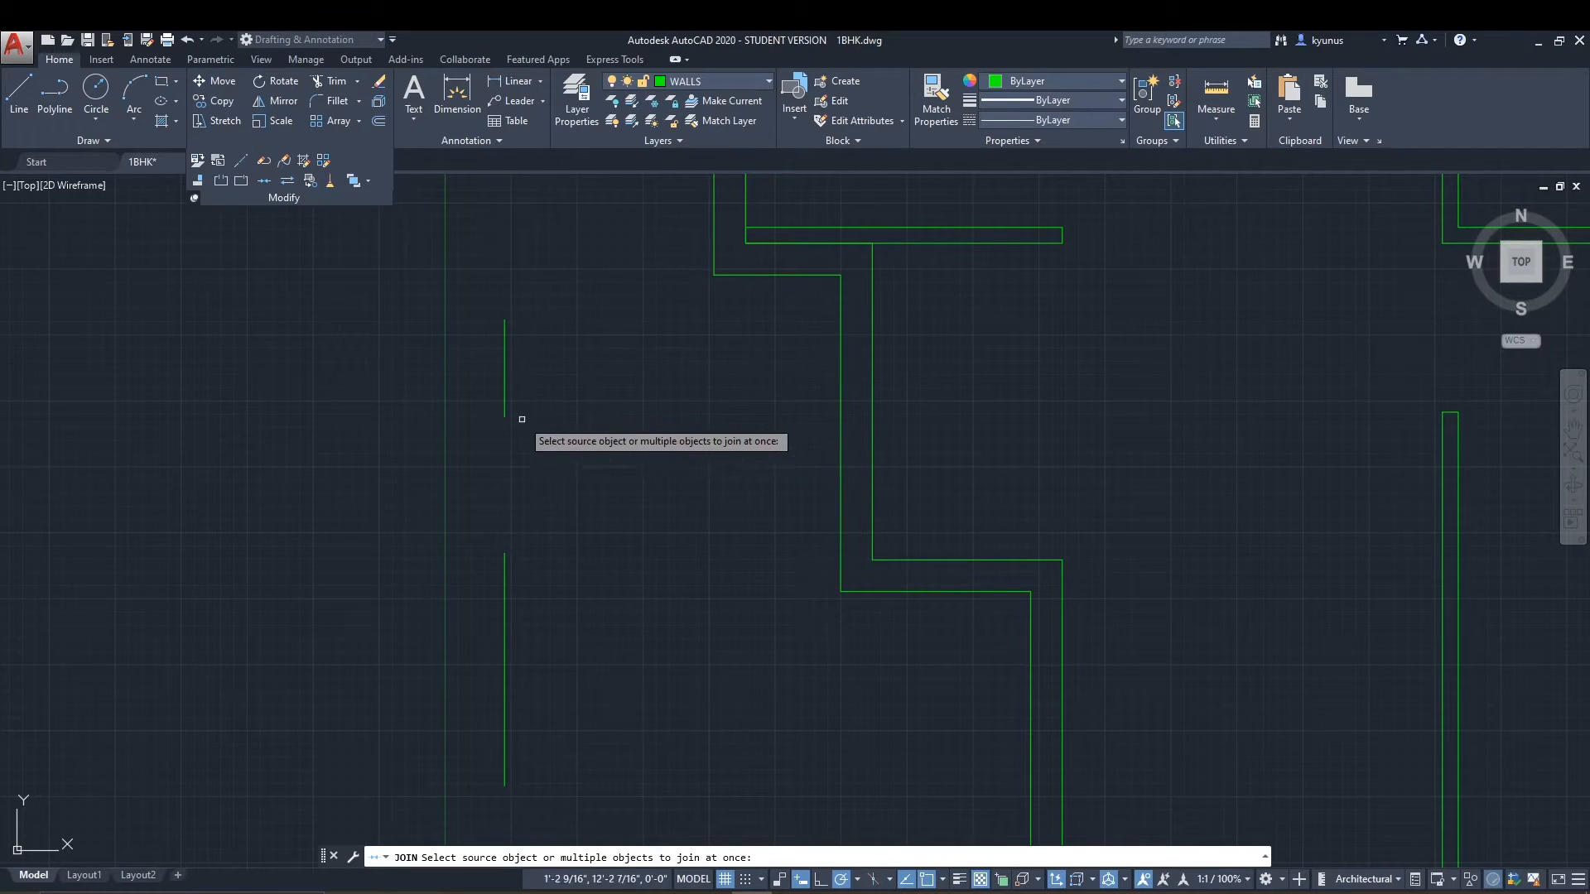
{"action": "left_click", "coordinate": [505, 373]}
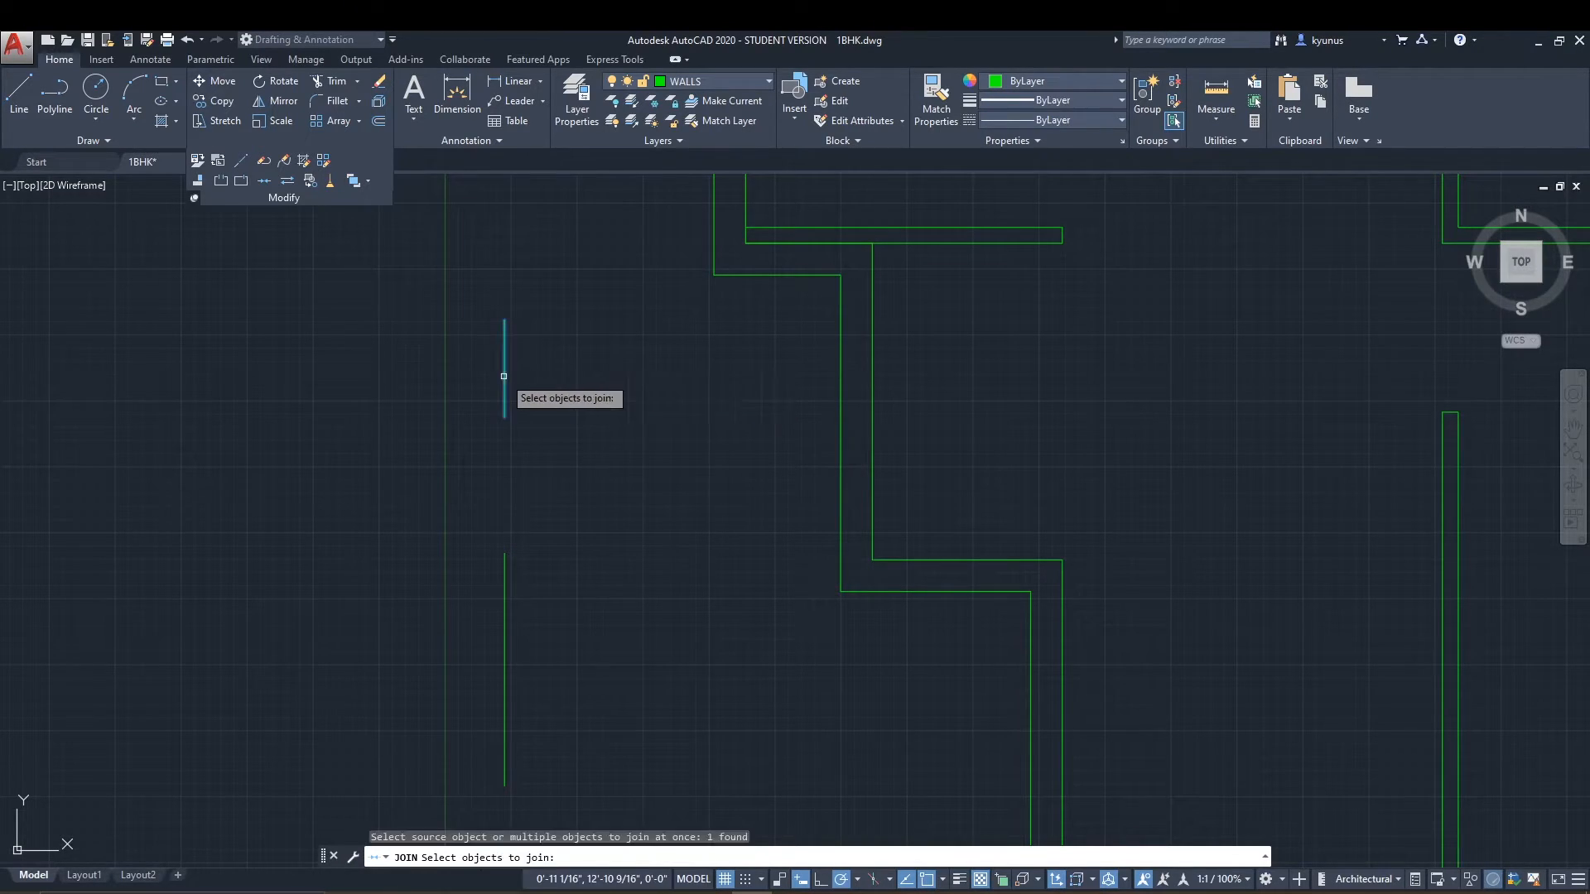
{"action": "left_click", "coordinate": [507, 598]}
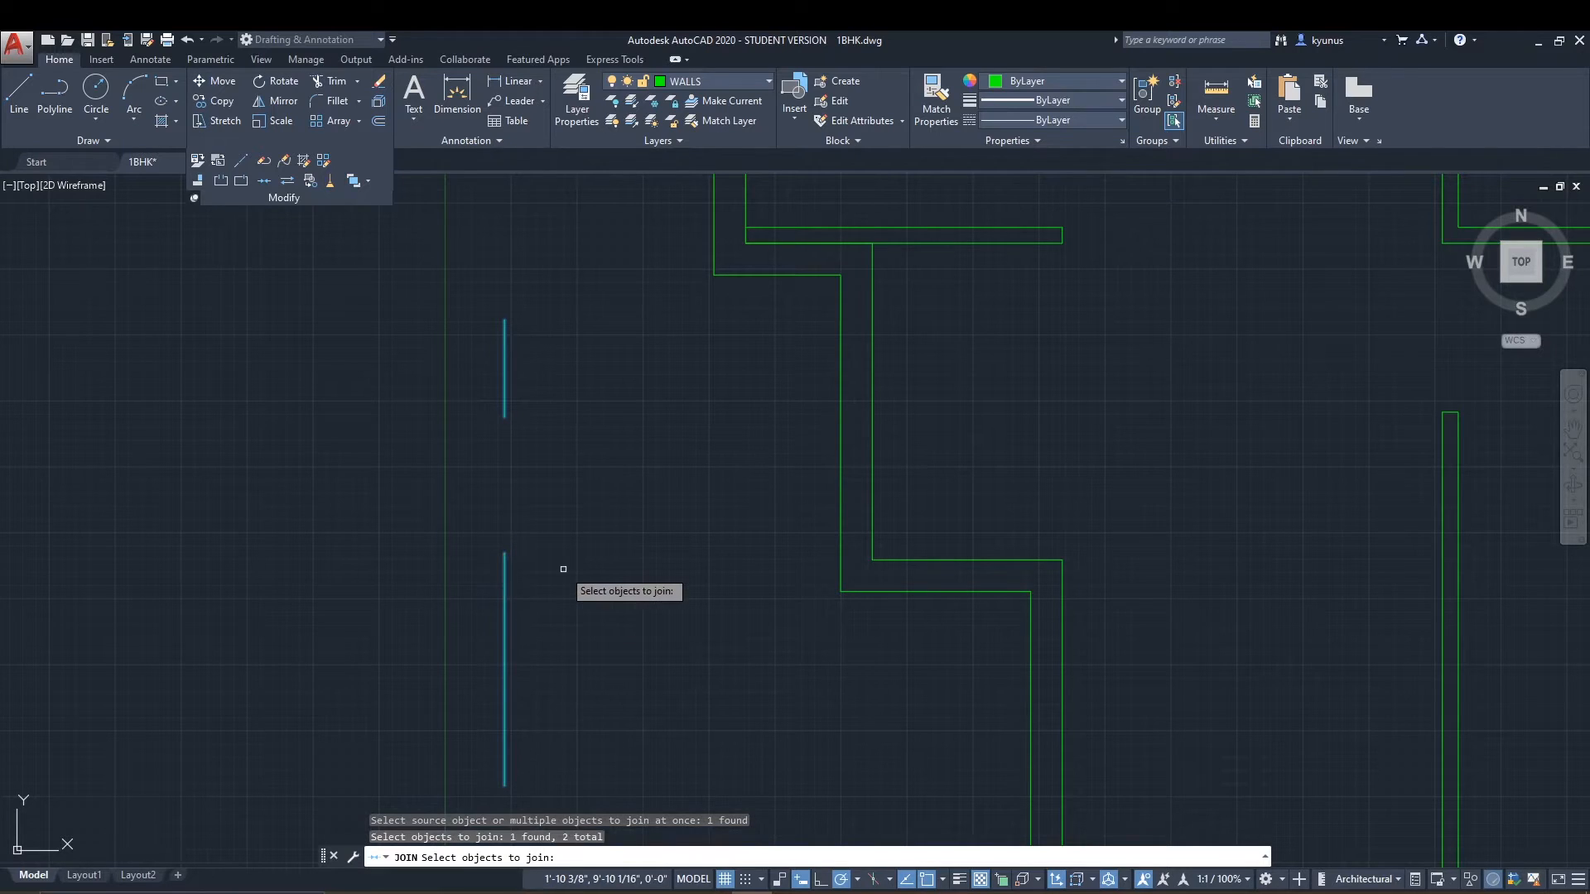
{"action": "key", "text": "Return"}
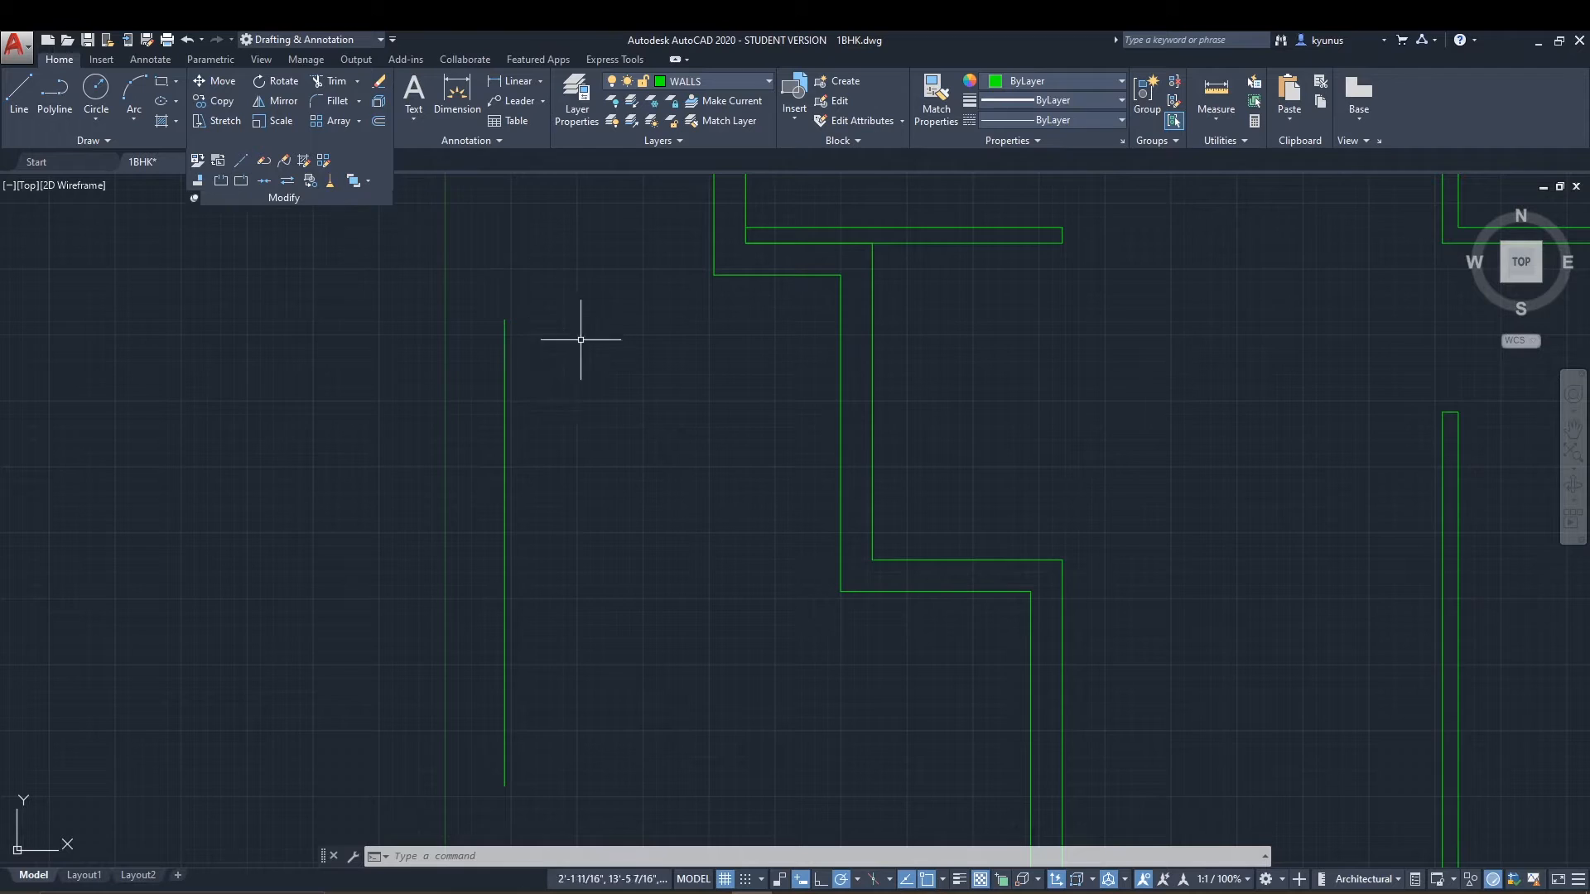
{"action": "type", "text": "l"}
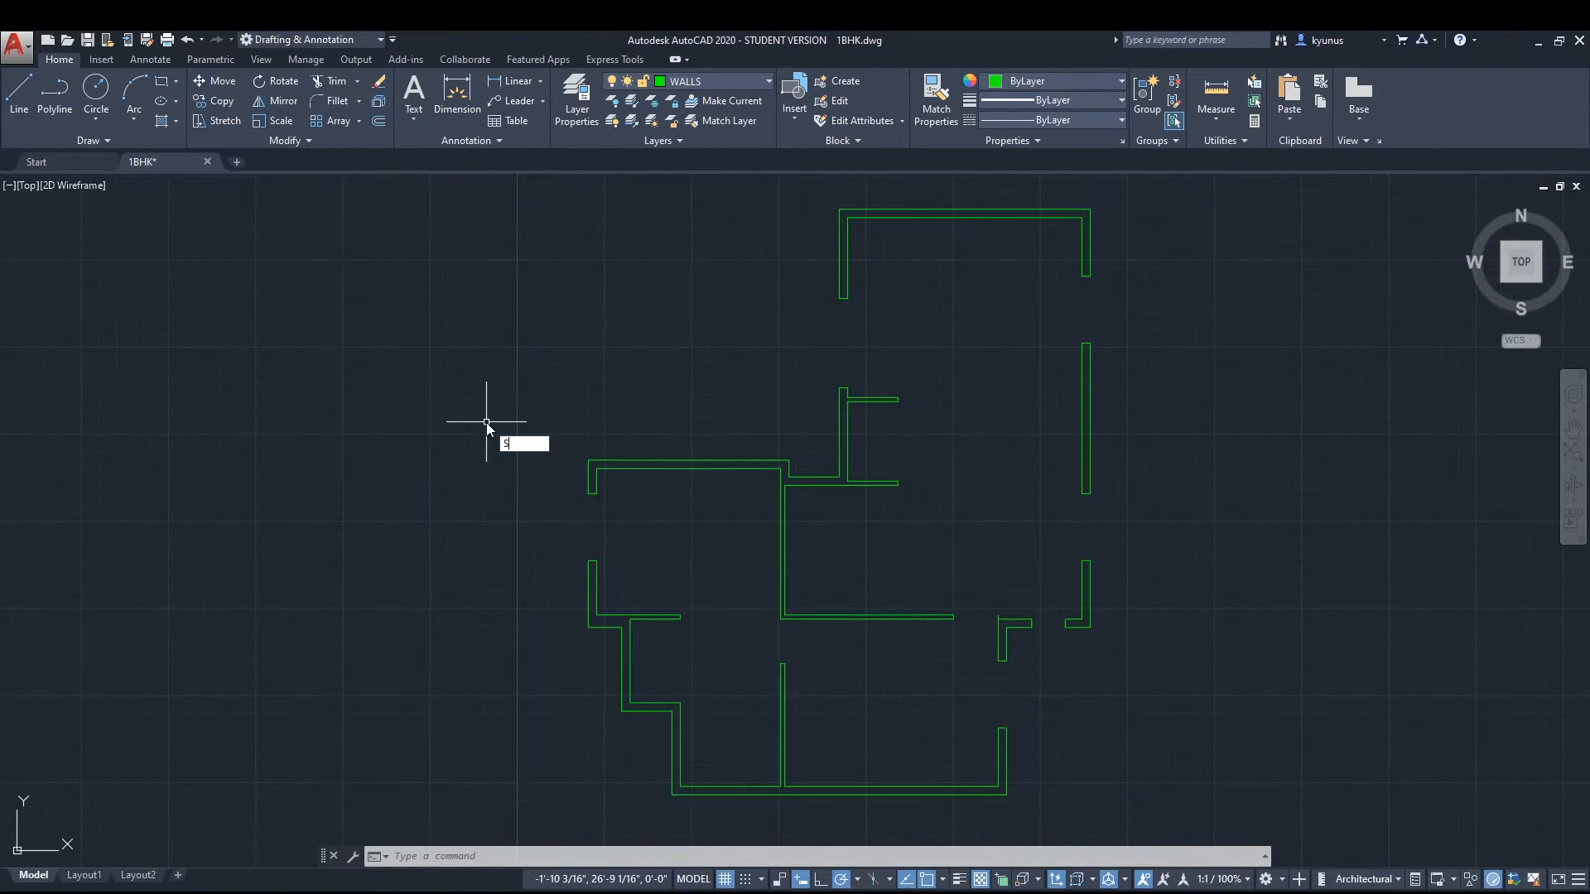
{"action": "key", "text": "Escape"}
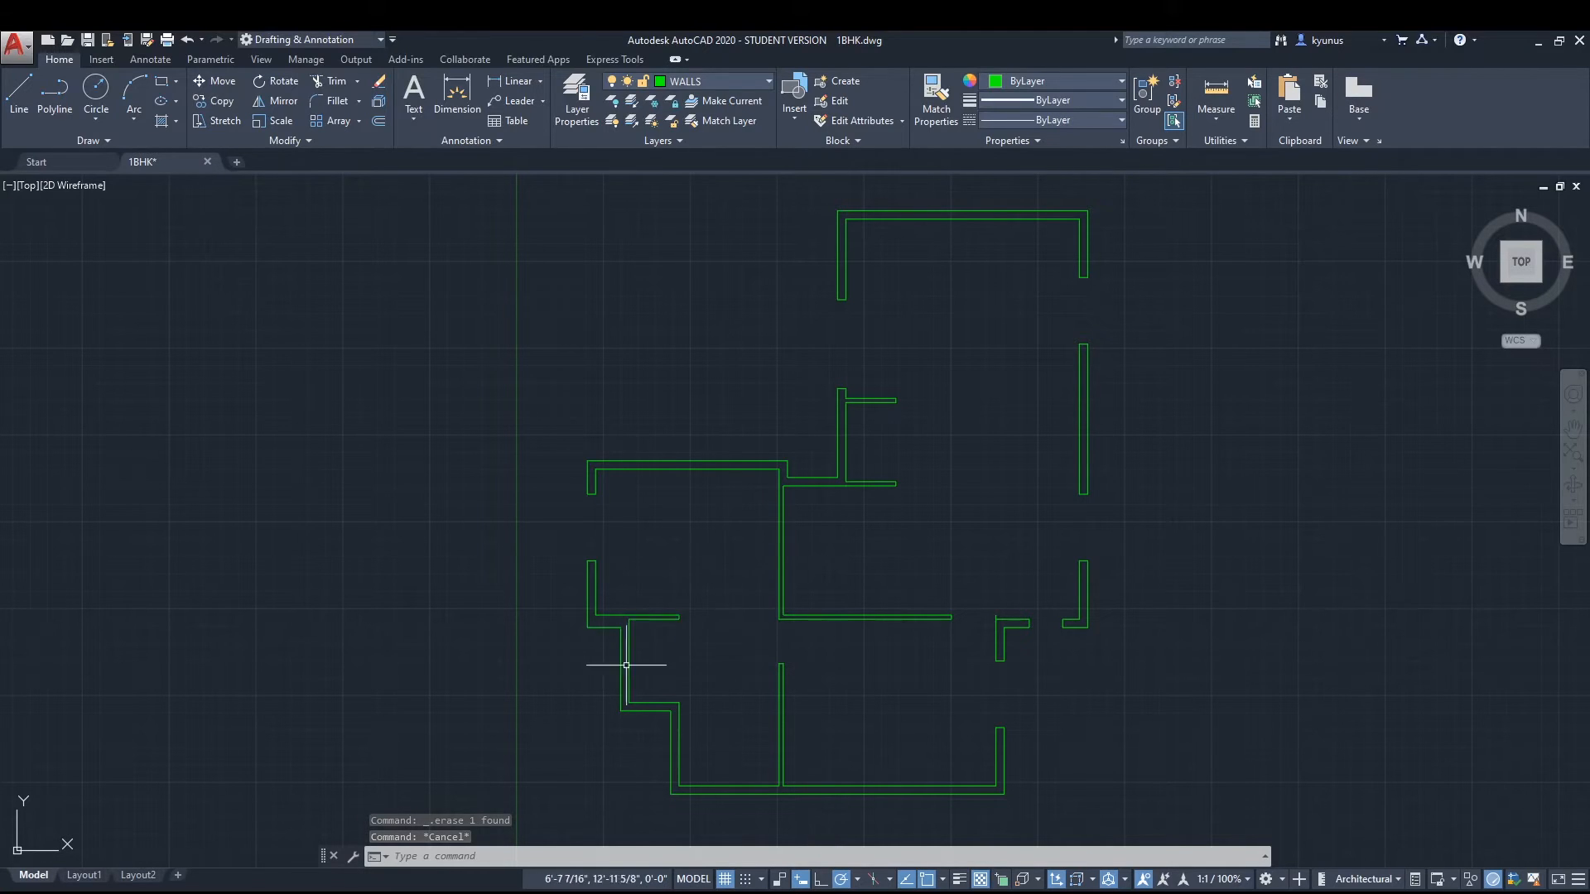
Select the outer wall line of the topmost room to check which segments belong together, and clear the selection.
{"action": "scroll", "coordinate": [637, 620], "scroll_direction": "up", "scroll_amount": 5}
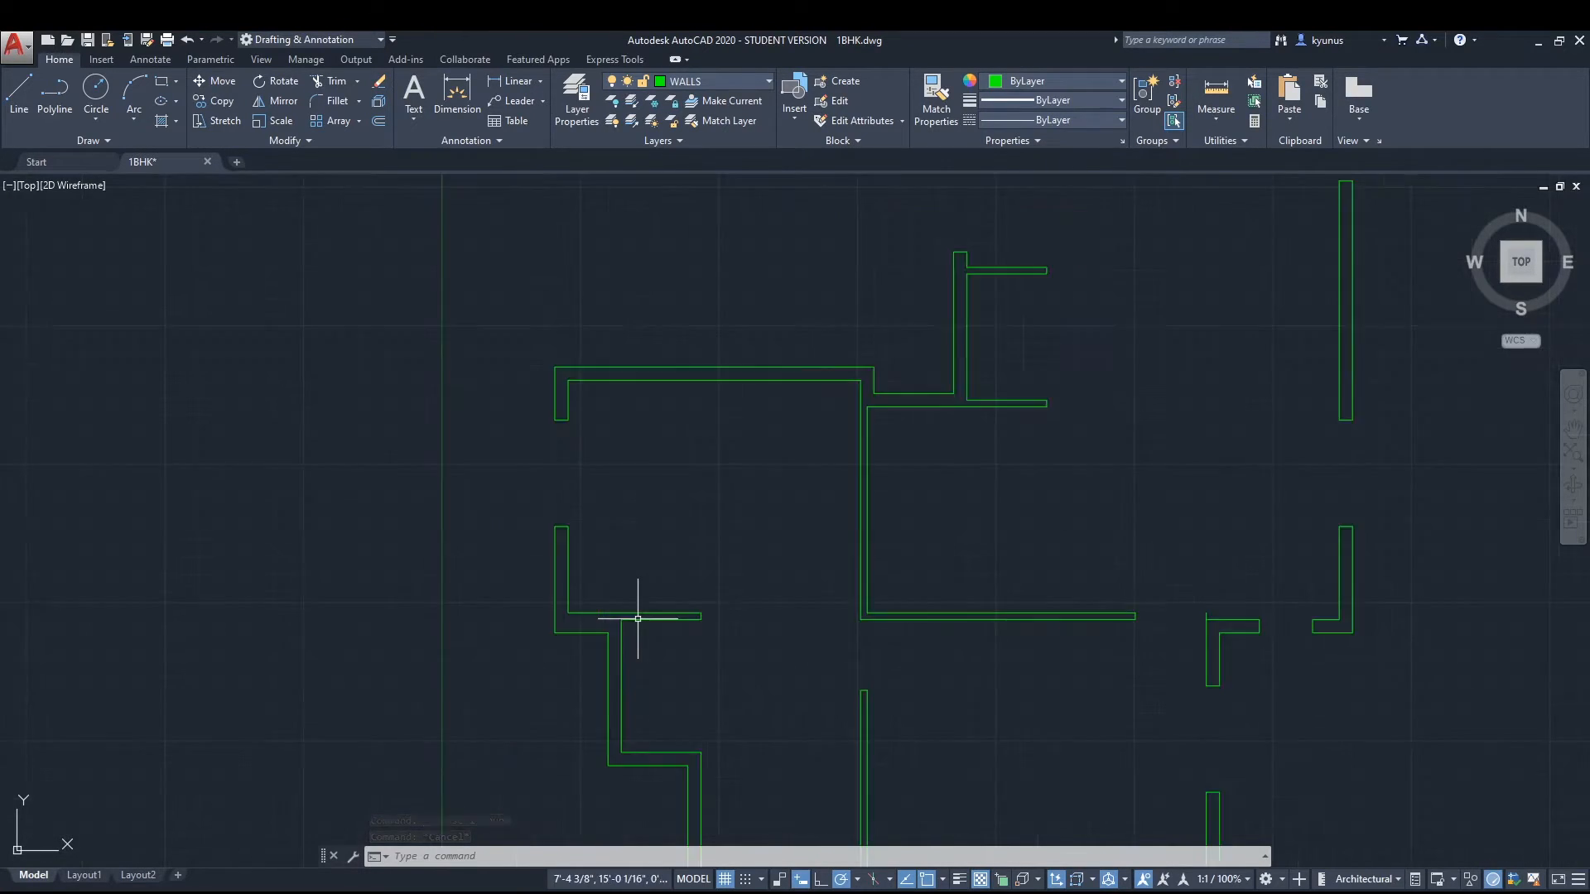
{"action": "scroll", "coordinate": [934, 420], "scroll_direction": "down", "scroll_amount": 3}
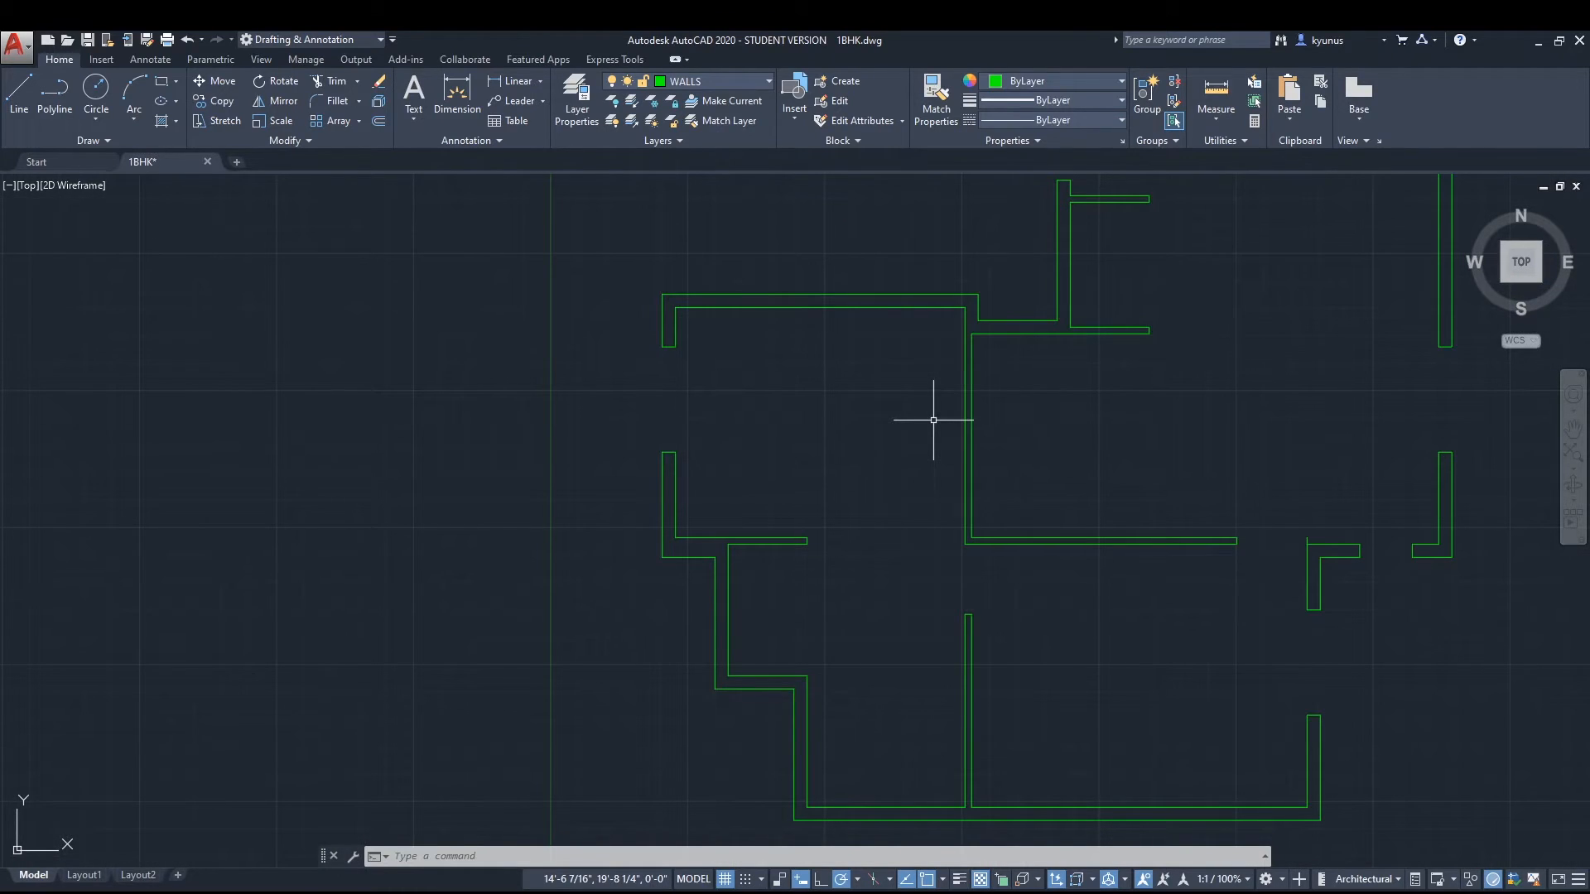
{"action": "scroll", "coordinate": [933, 420], "scroll_direction": "down", "scroll_amount": 2}
{"action": "middle_click_drag", "start_coordinate": [1027, 419], "coordinate": [797, 526]}
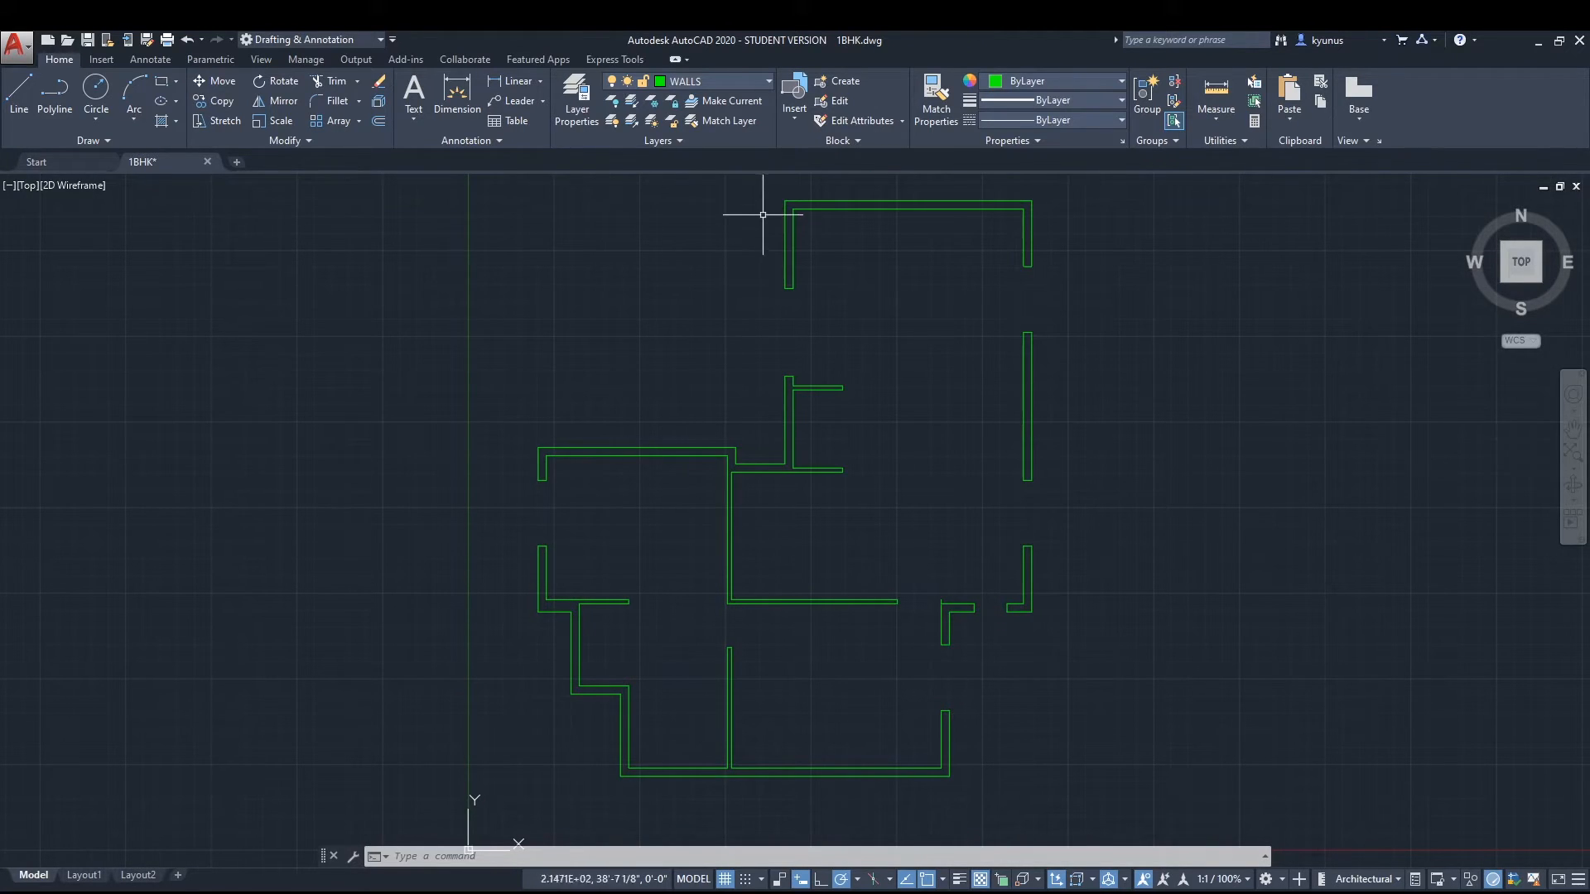
{"action": "left_click", "coordinate": [811, 201]}
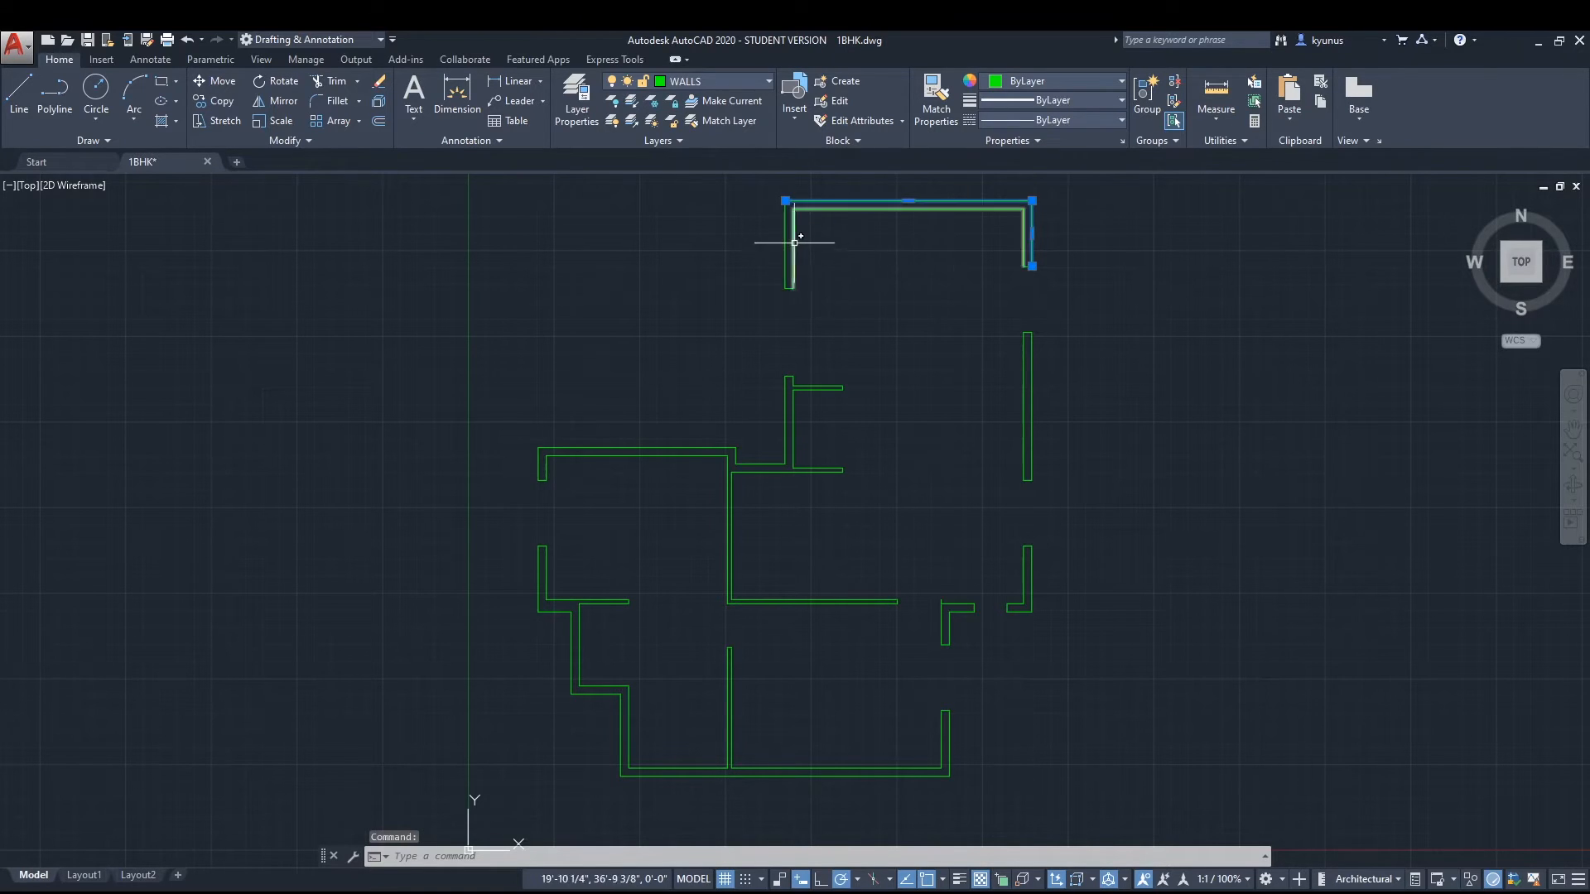
{"action": "key", "text": "Escape"}
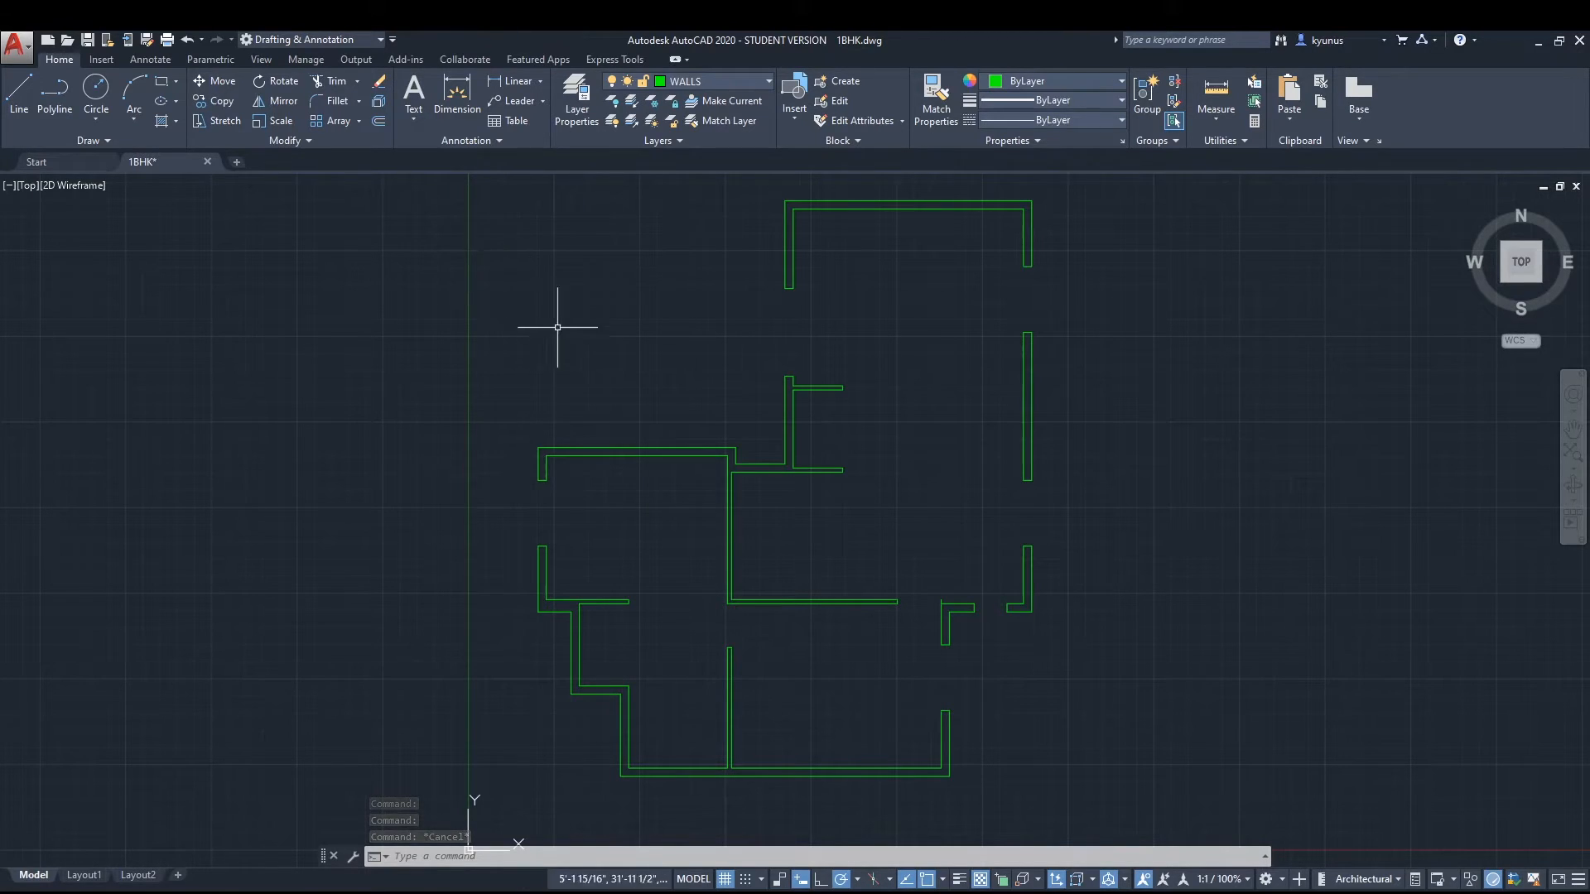
Select all walls of the floor plan with a window and join their connected segments.
{"action": "left_click", "coordinate": [500, 179]}
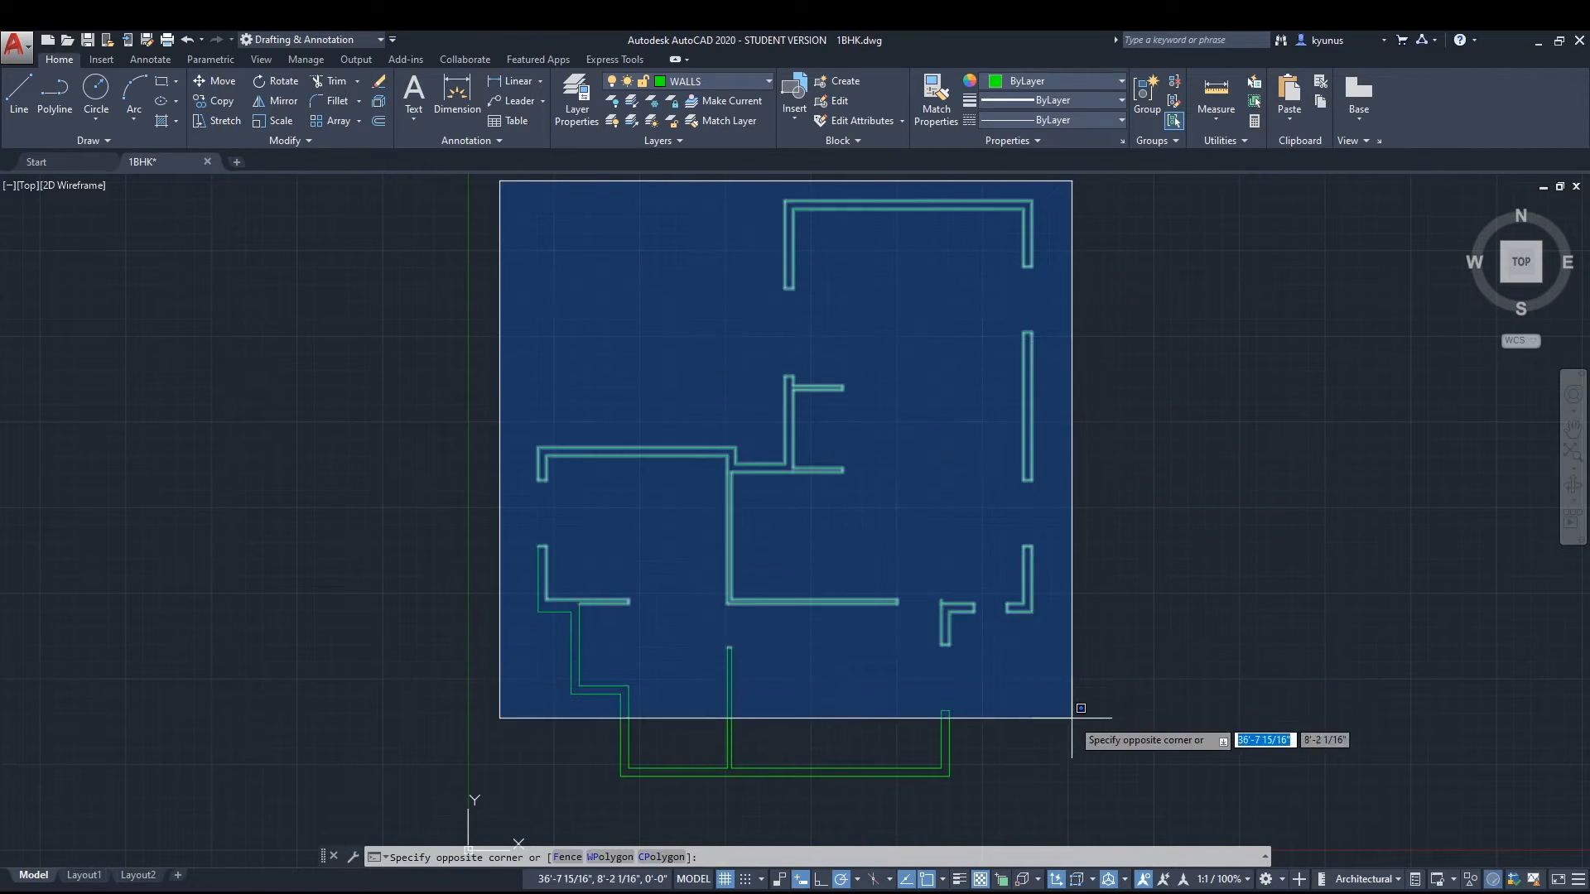
{"action": "left_click", "coordinate": [1077, 794]}
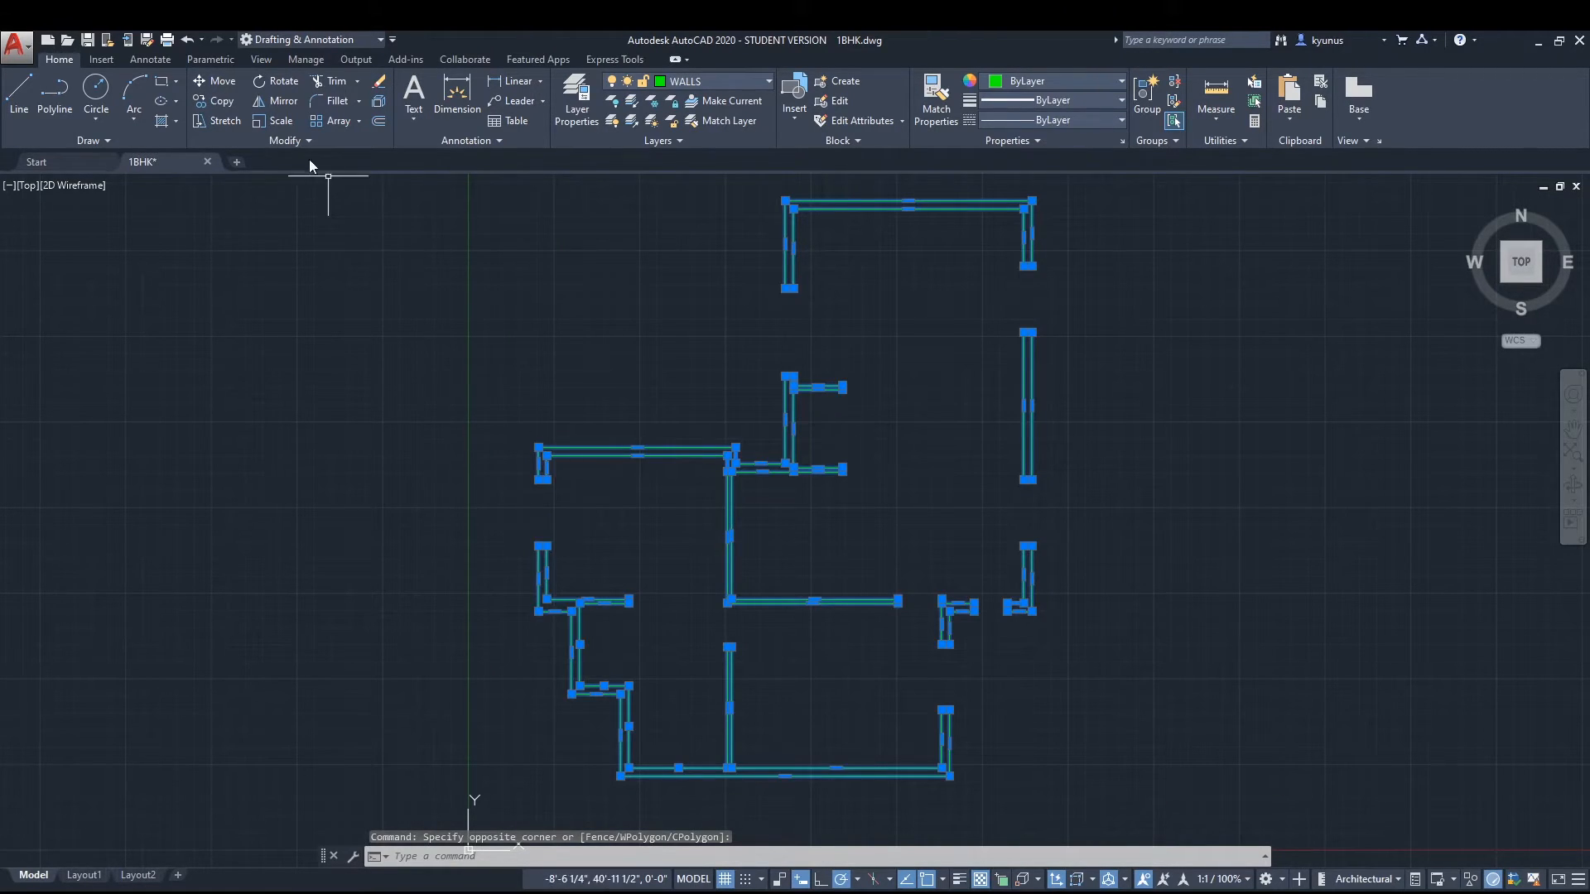
{"action": "left_click", "coordinate": [273, 140]}
{"action": "left_click", "coordinate": [193, 198]}
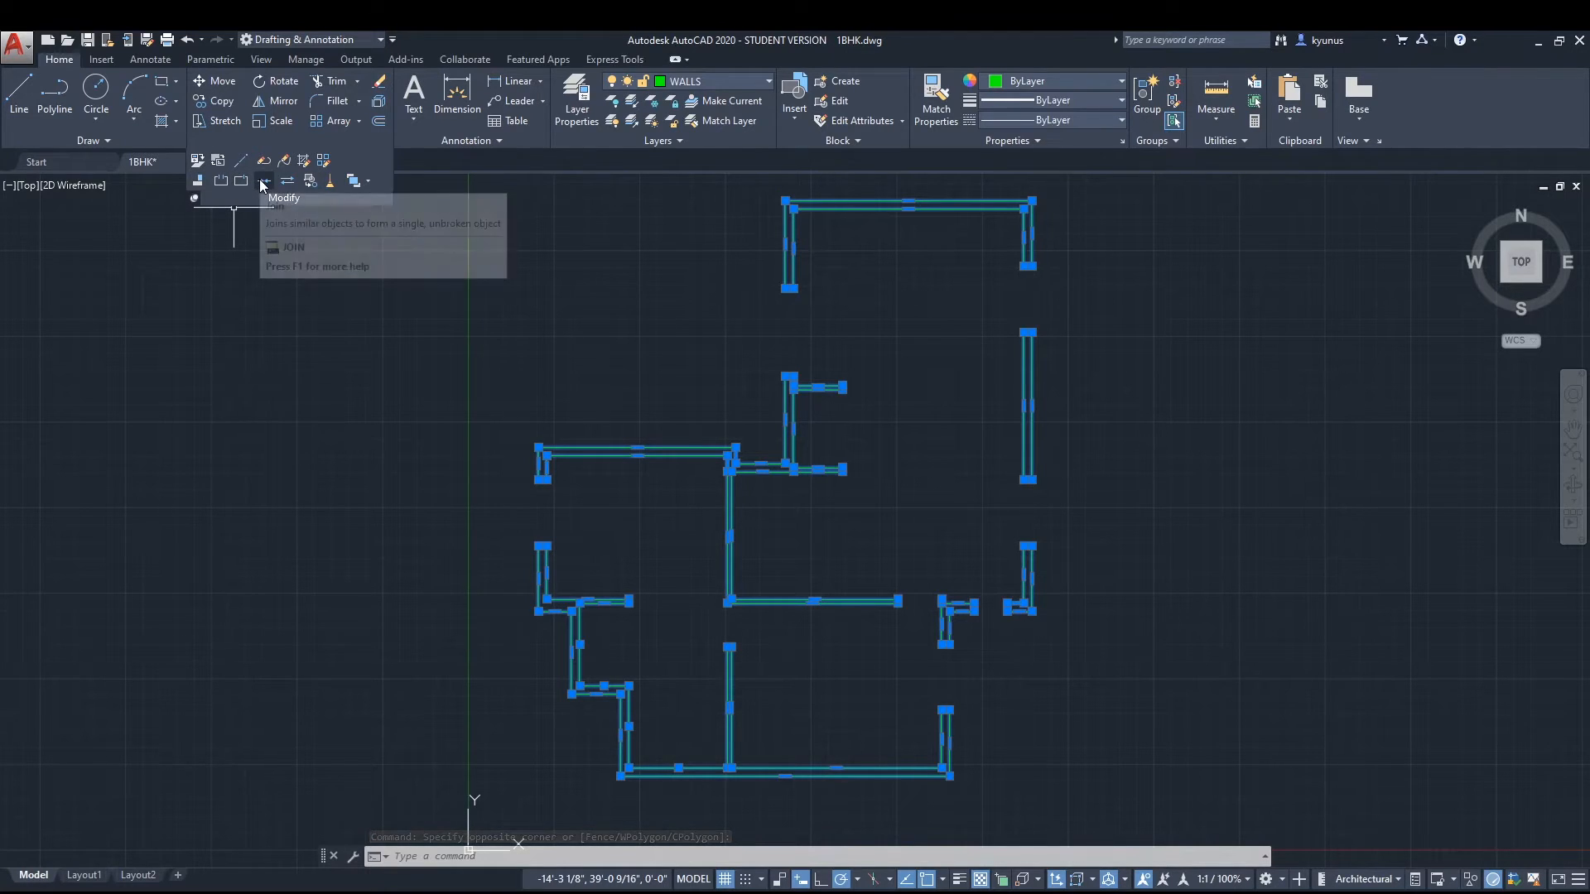
{"action": "left_click", "coordinate": [262, 181]}
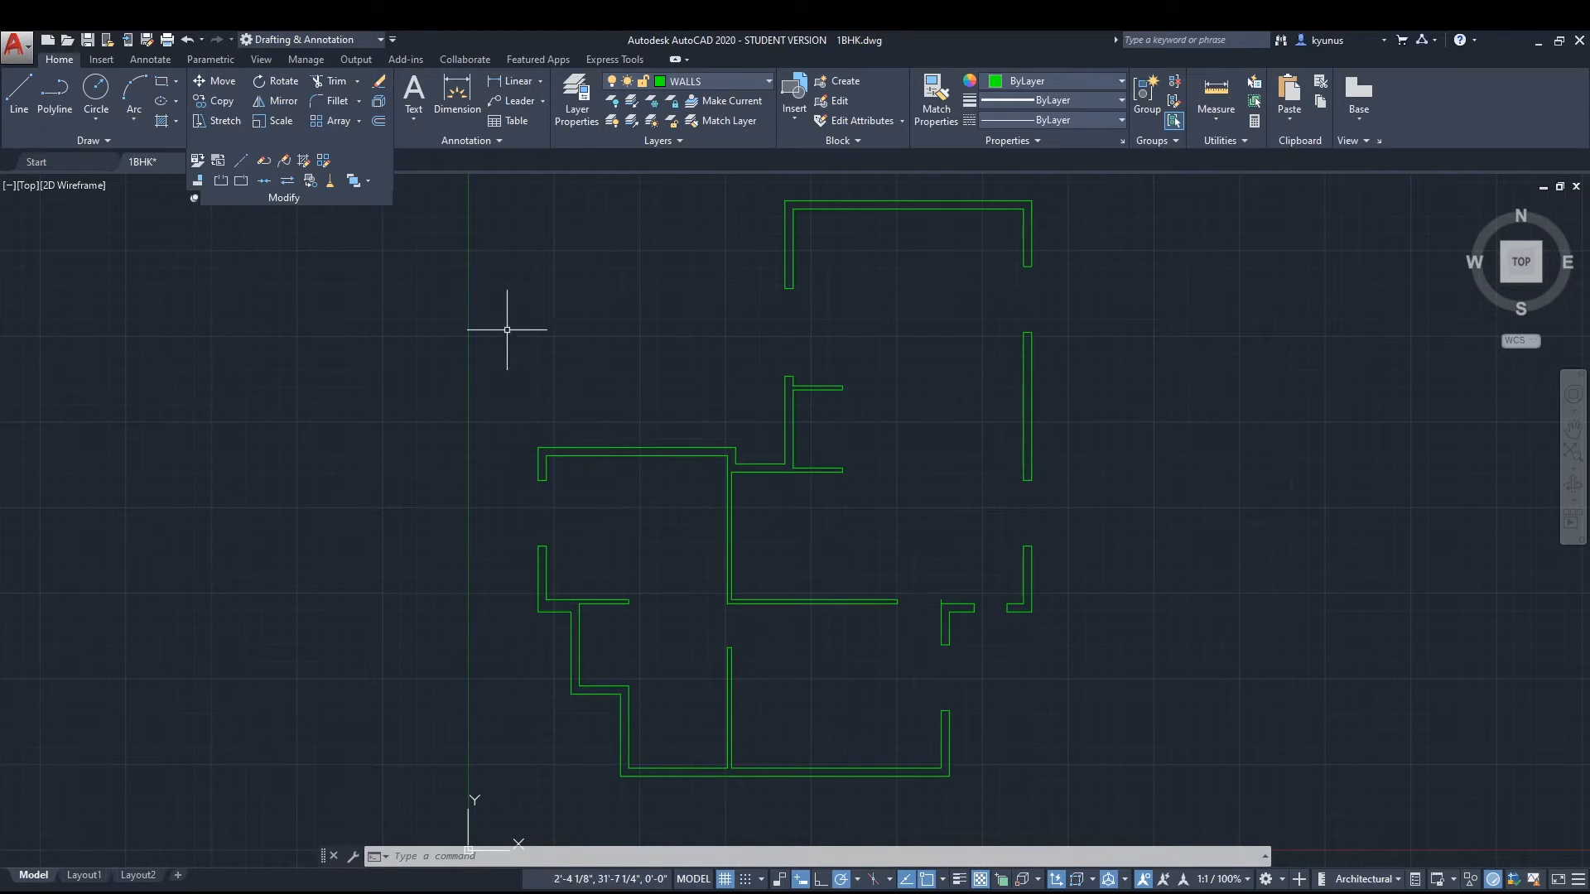
Window-select the middle group of walls, from the left room's upper wall to the central partition, and join them.
{"action": "left_click", "coordinate": [482, 314]}
{"action": "left_click", "coordinate": [913, 658]}
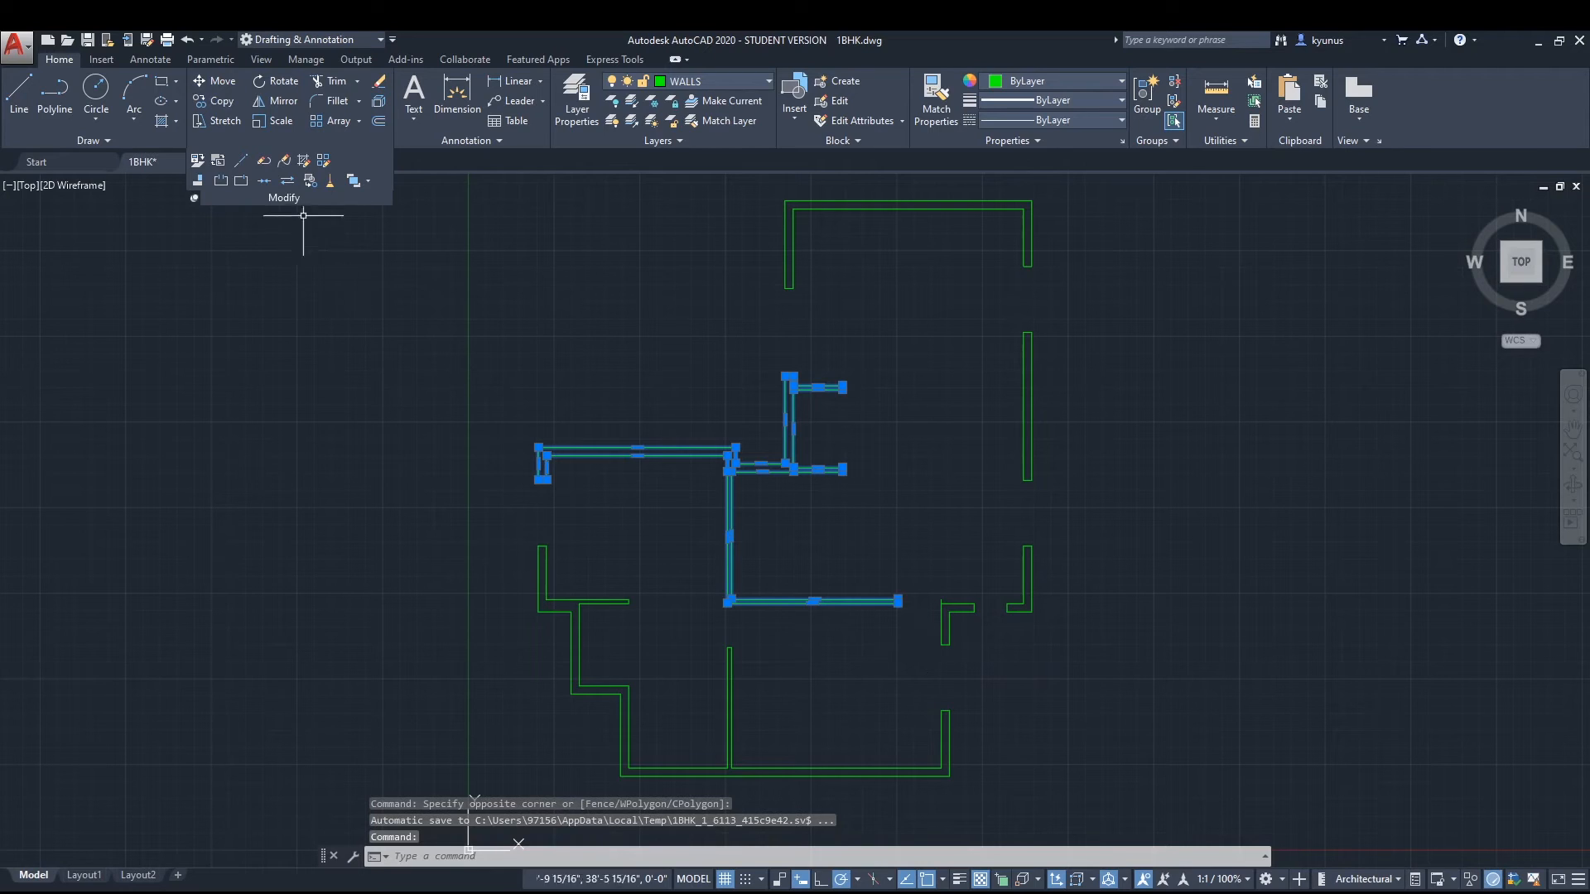
{"action": "left_click", "coordinate": [270, 183]}
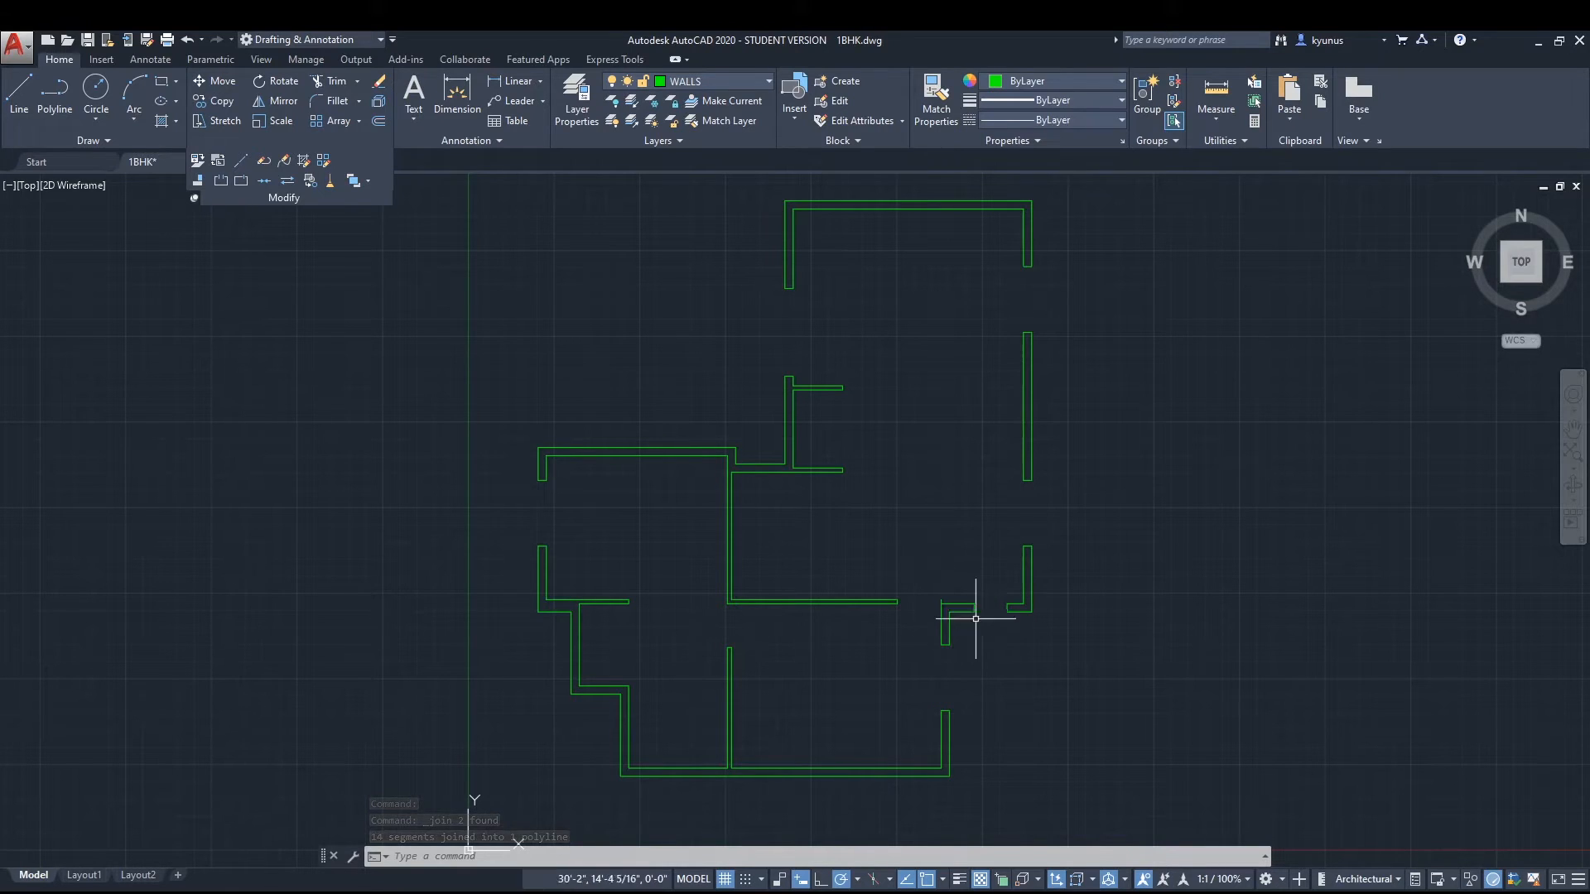
{"action": "scroll", "coordinate": [1094, 601], "scroll_direction": "down", "scroll_amount": 2}
{"action": "scroll", "coordinate": [1094, 601], "scroll_direction": "up", "scroll_amount": 5}
{"action": "scroll", "coordinate": [1094, 600], "scroll_direction": "down", "scroll_amount": 4}
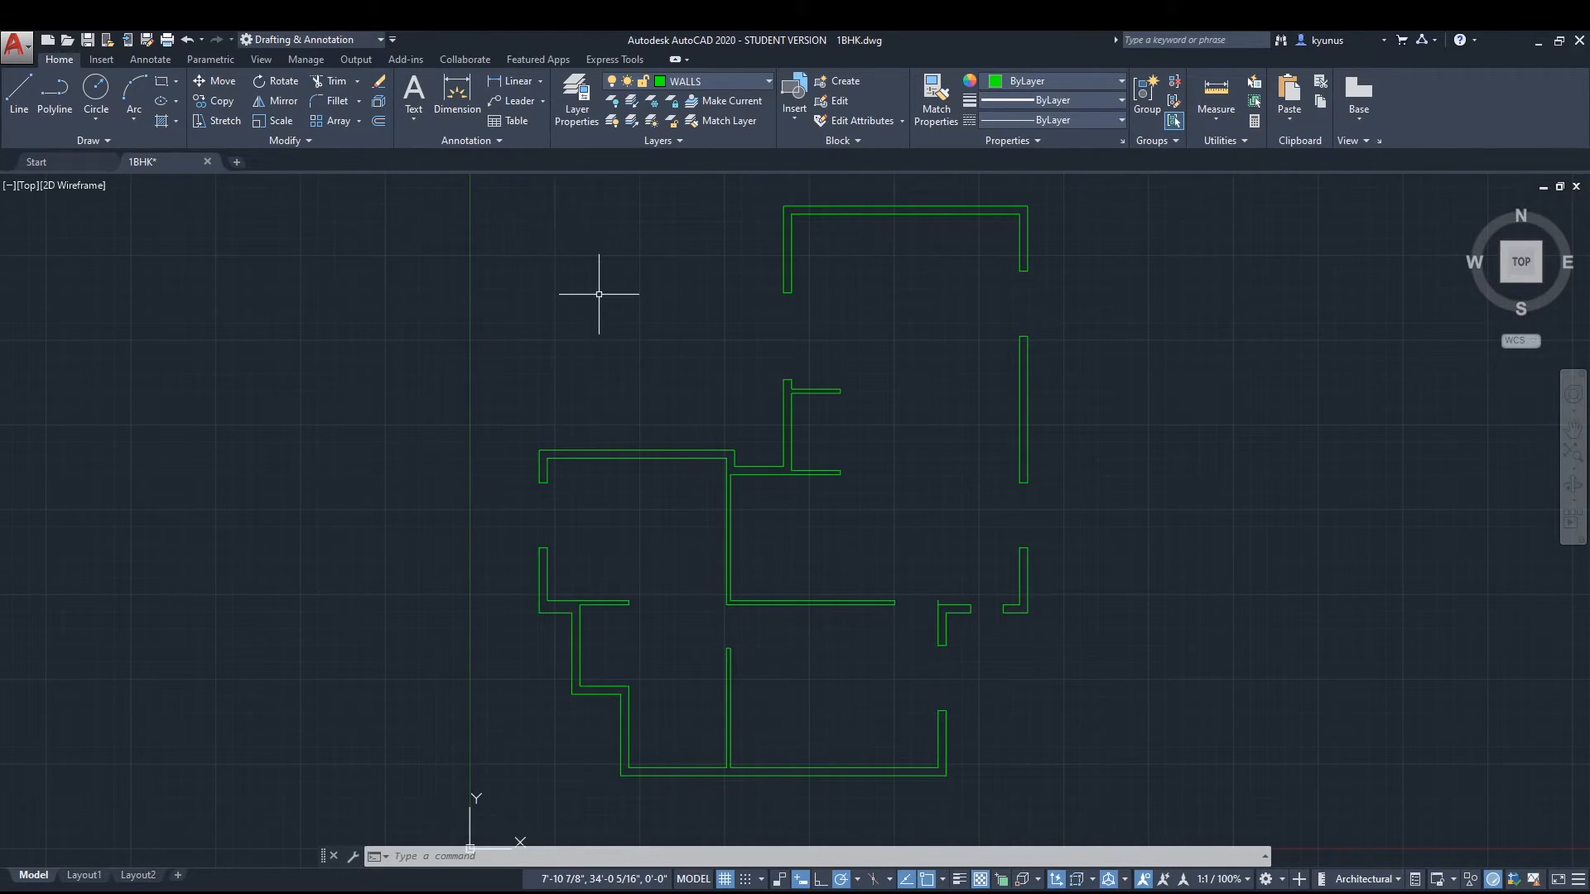
{"action": "middle_click", "coordinate": [629, 357]}
{"action": "middle_click", "coordinate": [629, 357]}
{"action": "type", "text": "s"}
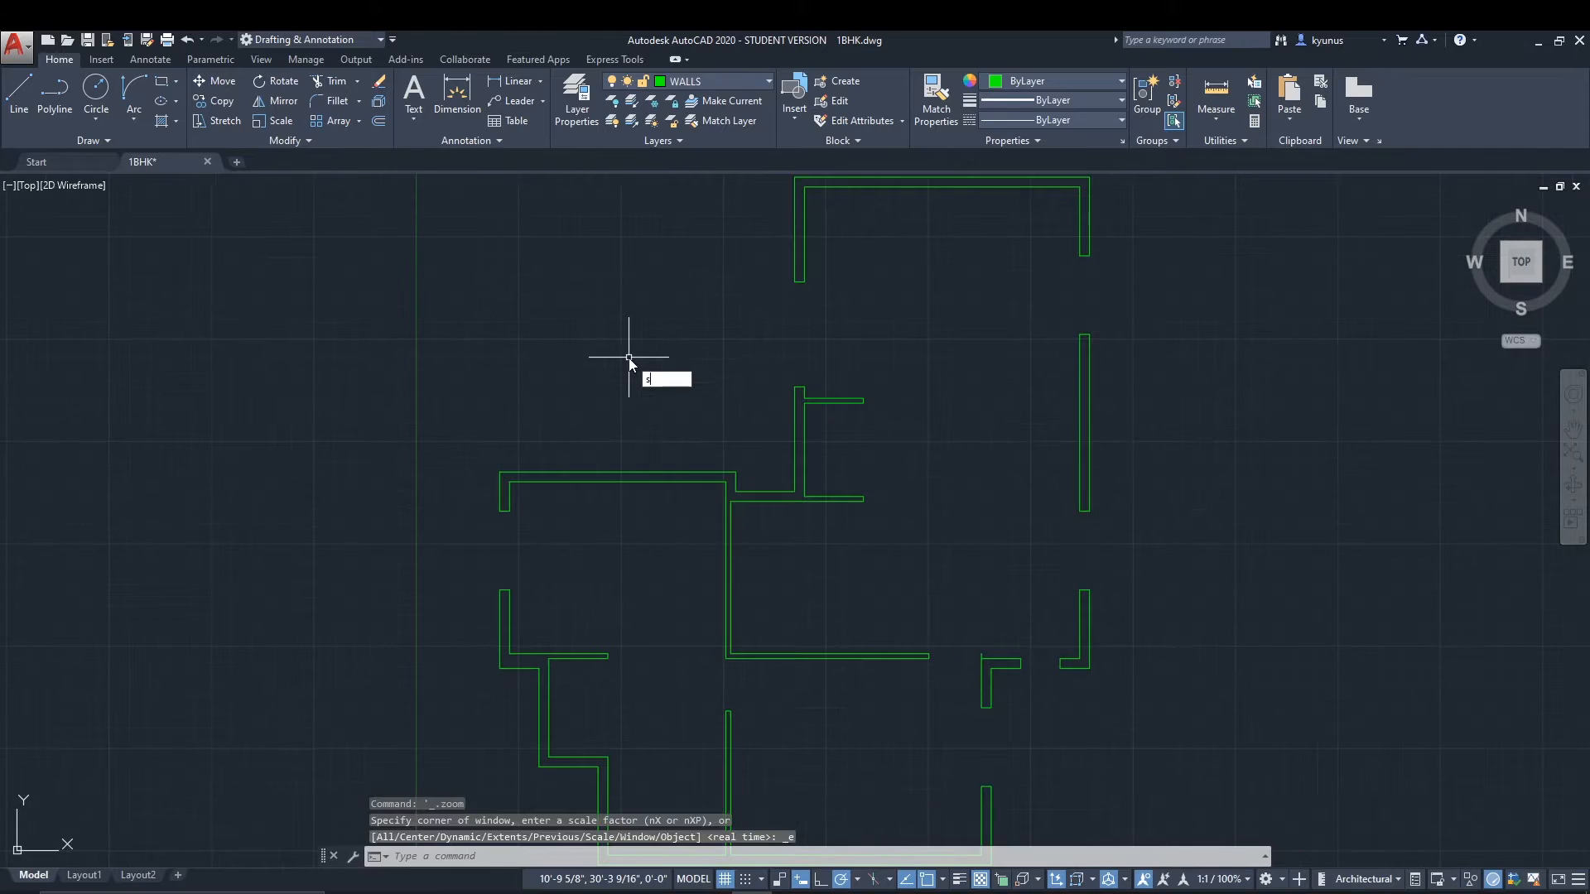
{"action": "key", "text": "Escape"}
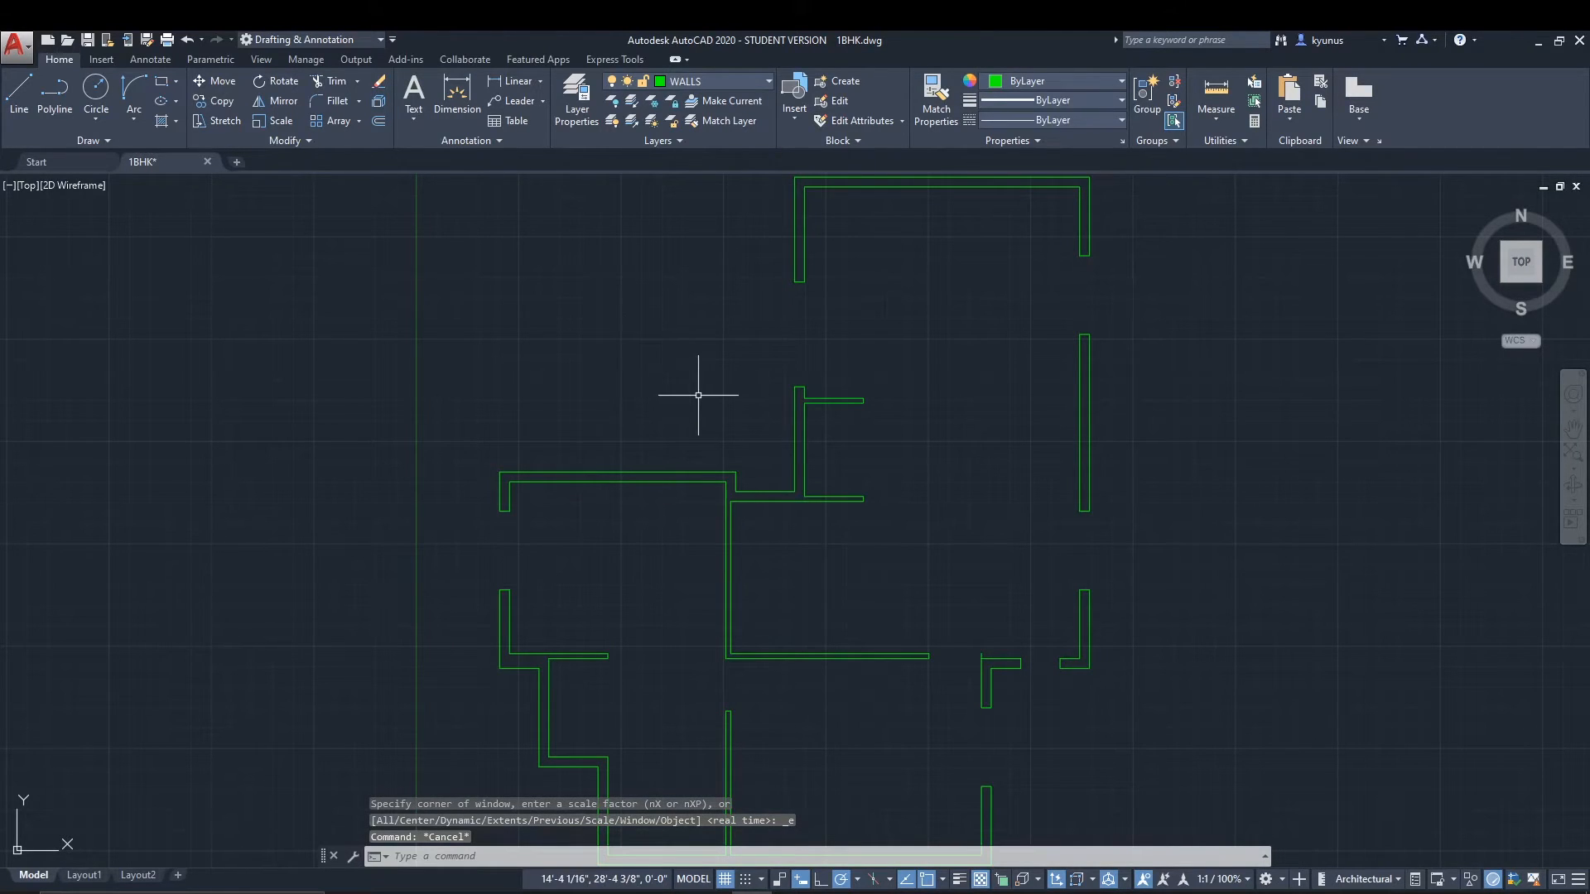
{"action": "middle_click_drag", "start_coordinate": [880, 561], "coordinate": [839, 479]}
{"action": "middle_click_drag", "start_coordinate": [927, 344], "coordinate": [893, 441]}
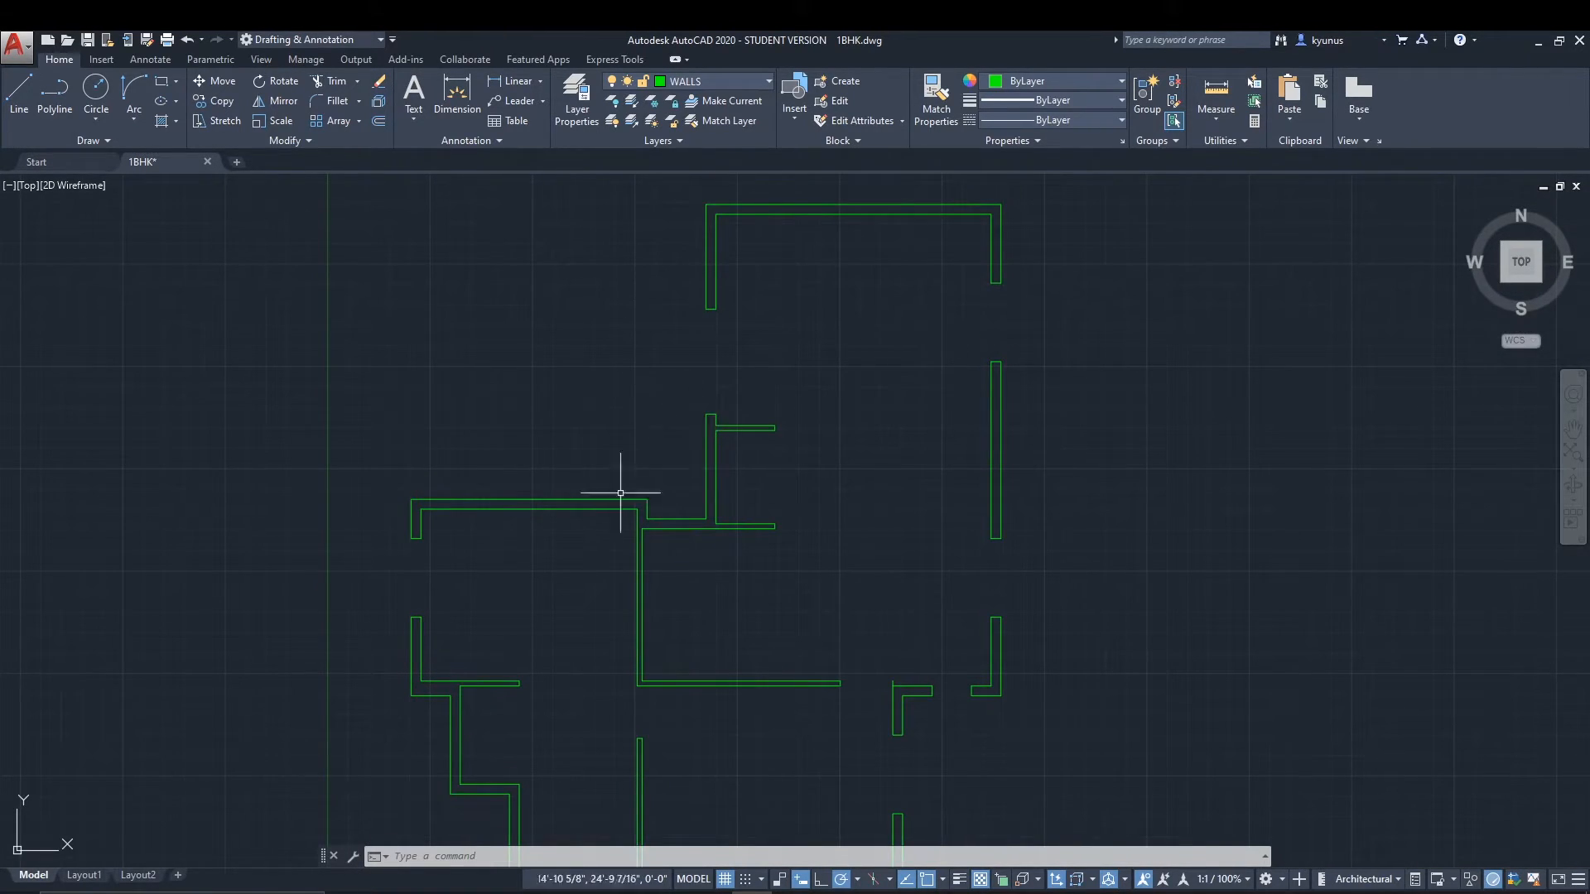
{"action": "middle_click_drag", "start_coordinate": [930, 329], "coordinate": [794, 408]}
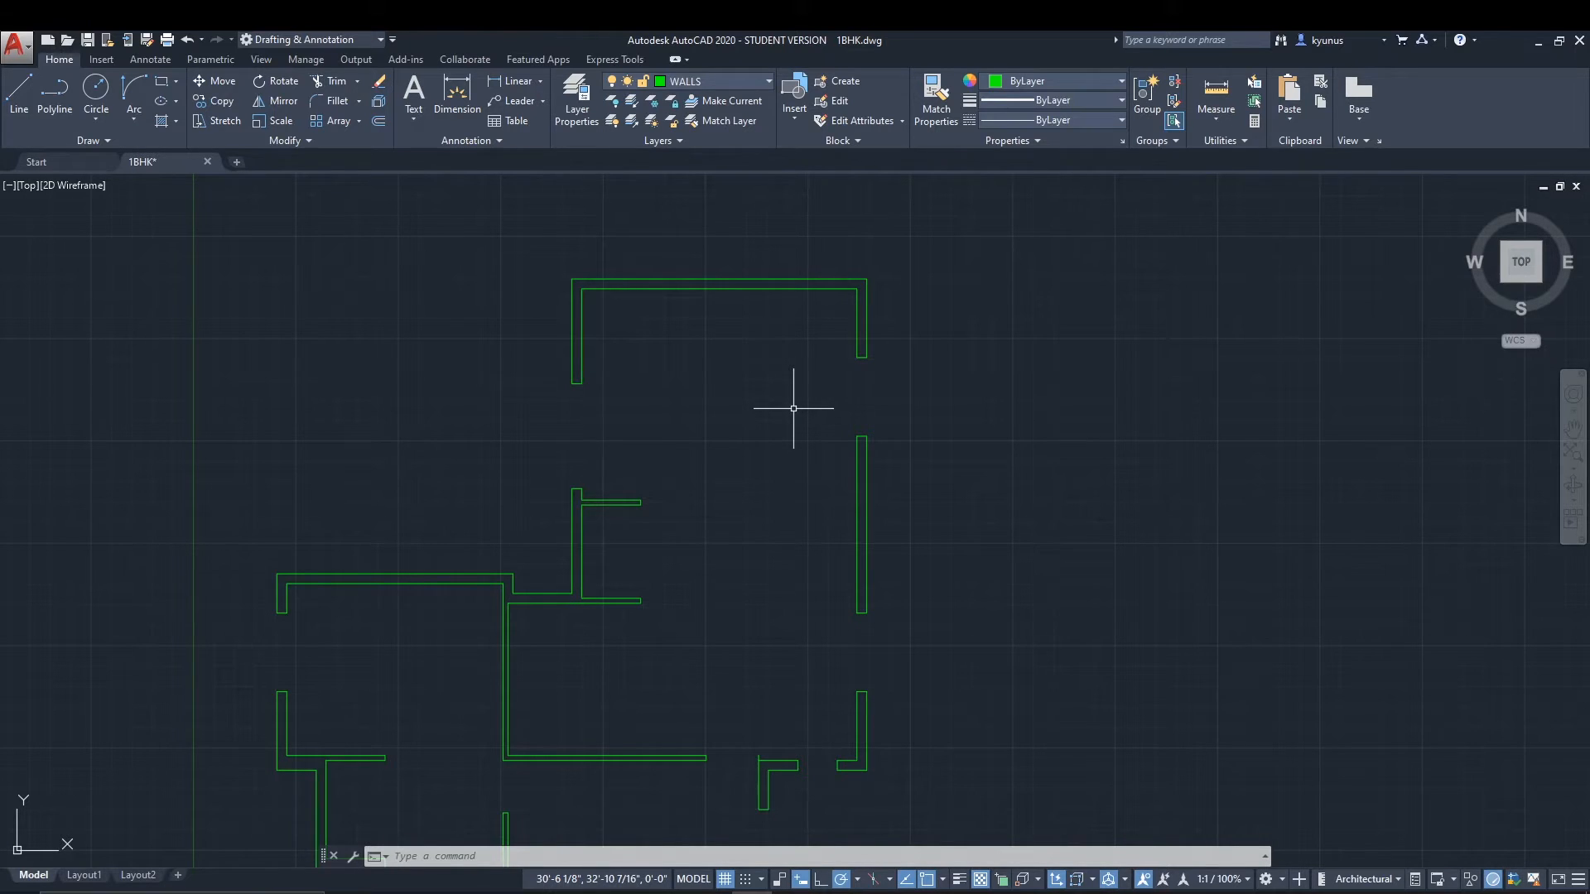
{"action": "middle_click_drag", "start_coordinate": [836, 548], "coordinate": [828, 465]}
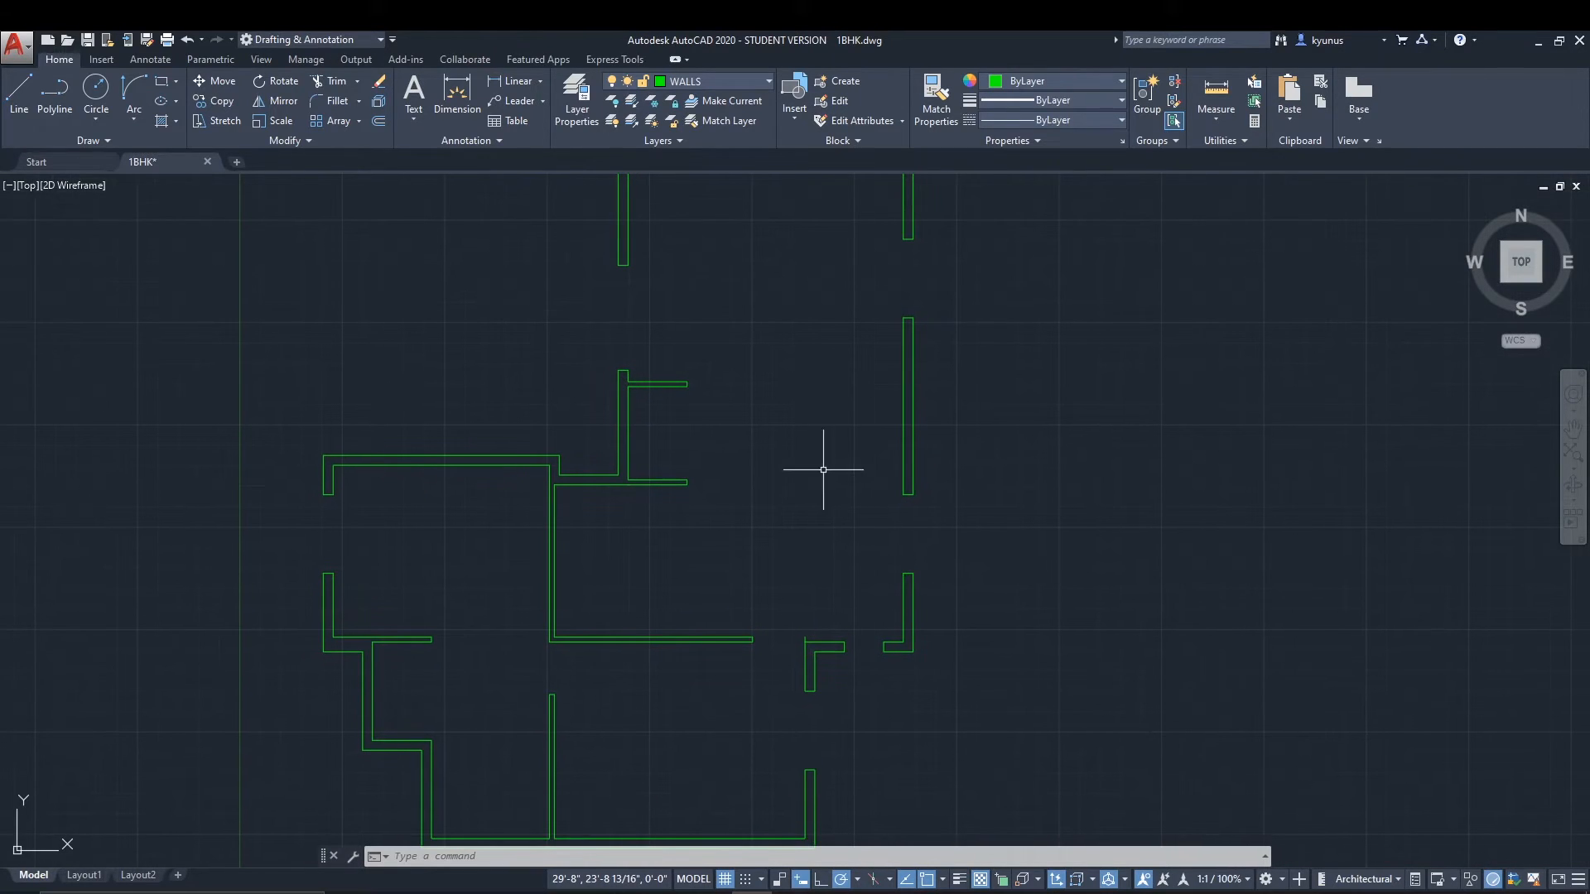
Draw a rectangle filling the upper opening in the right outer wall, between the opposite corners of the wall ends.
{"action": "left_click", "coordinate": [162, 82]}
{"action": "middle_click_drag", "start_coordinate": [870, 269], "coordinate": [694, 376]}
{"action": "scroll", "coordinate": [694, 375], "scroll_direction": "up", "scroll_amount": 2}
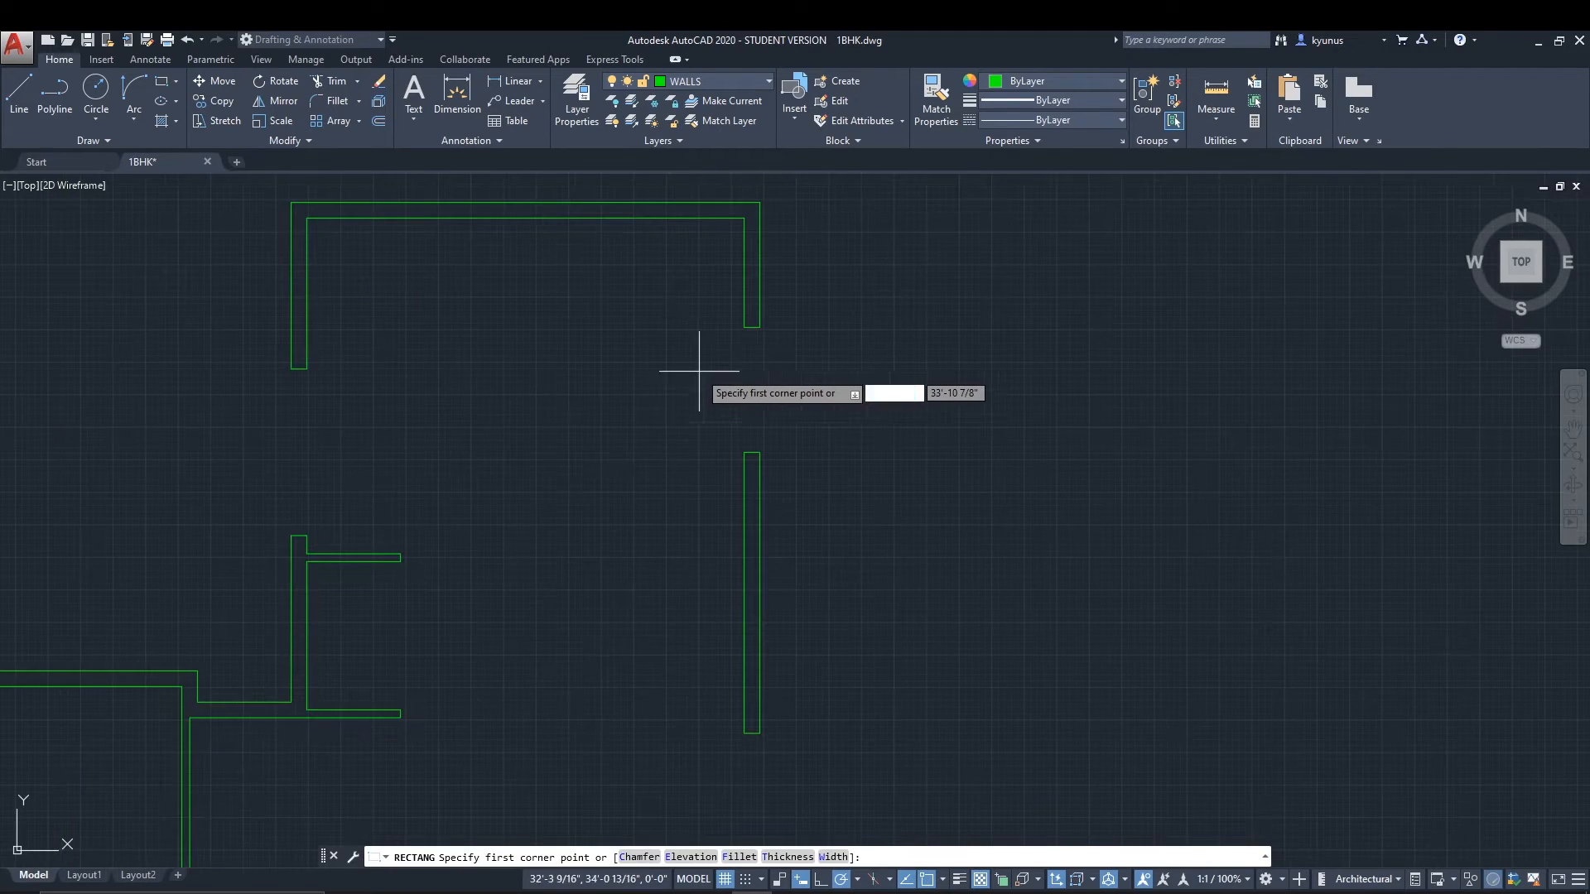
{"action": "left_click", "coordinate": [760, 328]}
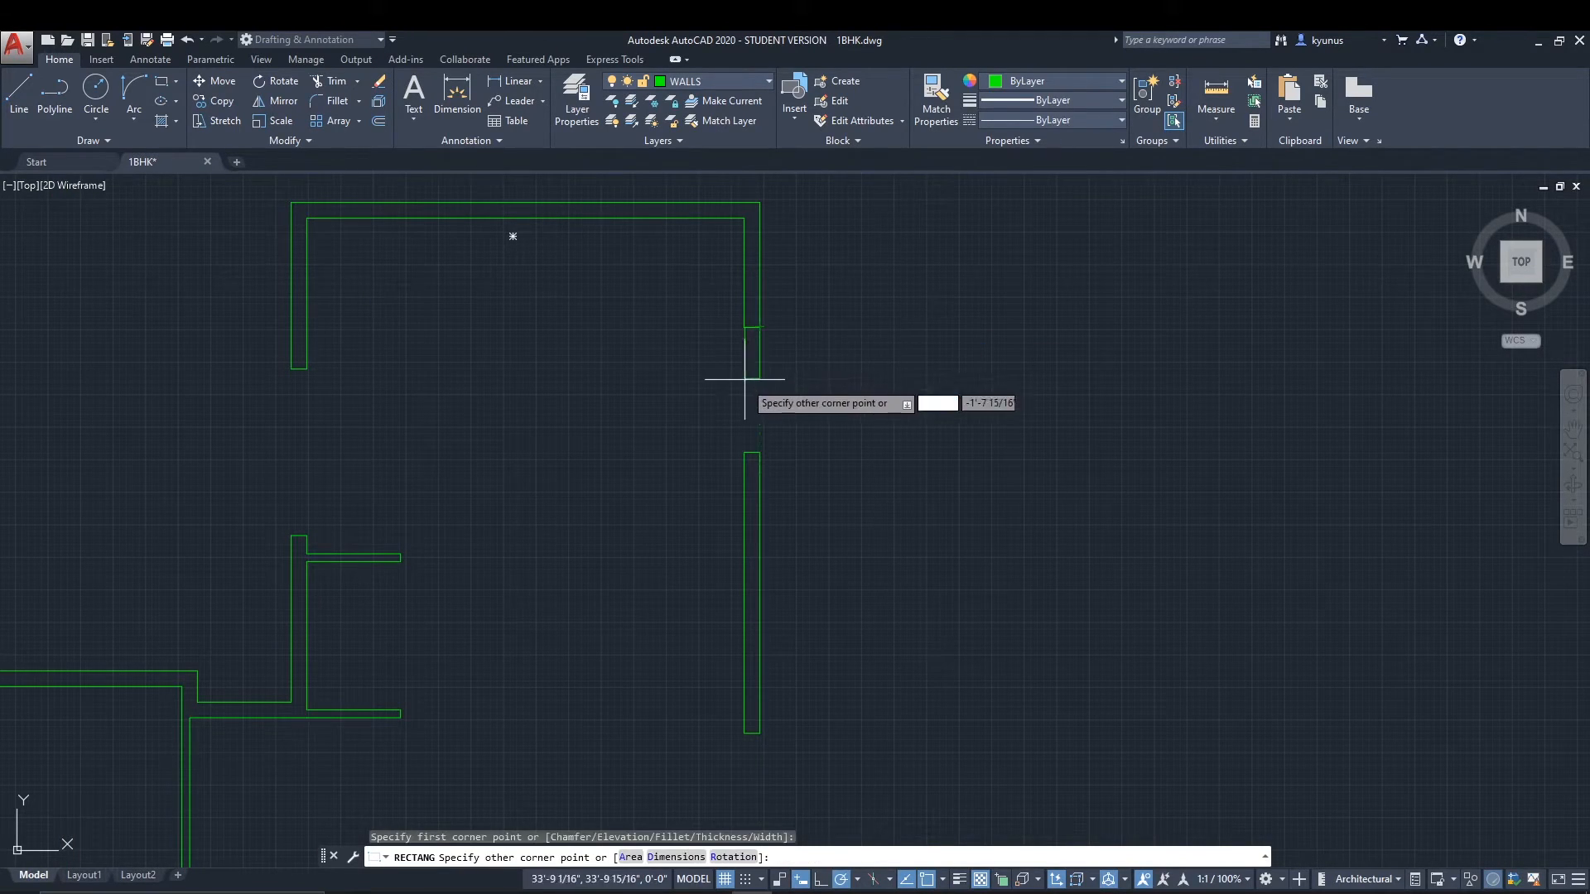
{"action": "left_click", "coordinate": [744, 452]}
Draw a 6" by 4' rectangle filling the lower opening in the right outer wall, snapped to the opposite wall corners.
{"action": "middle_click_drag", "start_coordinate": [1032, 518], "coordinate": [1186, 355]}
{"action": "scroll", "coordinate": [1048, 575], "scroll_direction": "up", "scroll_amount": 1}
{"action": "middle_click_drag", "start_coordinate": [1049, 546], "coordinate": [1033, 478]}
{"action": "middle_click_drag", "start_coordinate": [940, 570], "coordinate": [952, 483]}
{"action": "scroll", "coordinate": [952, 498], "scroll_direction": "down", "scroll_amount": 2}
{"action": "scroll", "coordinate": [952, 498], "scroll_direction": "down", "scroll_amount": 3}
{"action": "scroll", "coordinate": [1001, 487], "scroll_direction": "up", "scroll_amount": 2}
{"action": "scroll", "coordinate": [1001, 487], "scroll_direction": "up", "scroll_amount": 1}
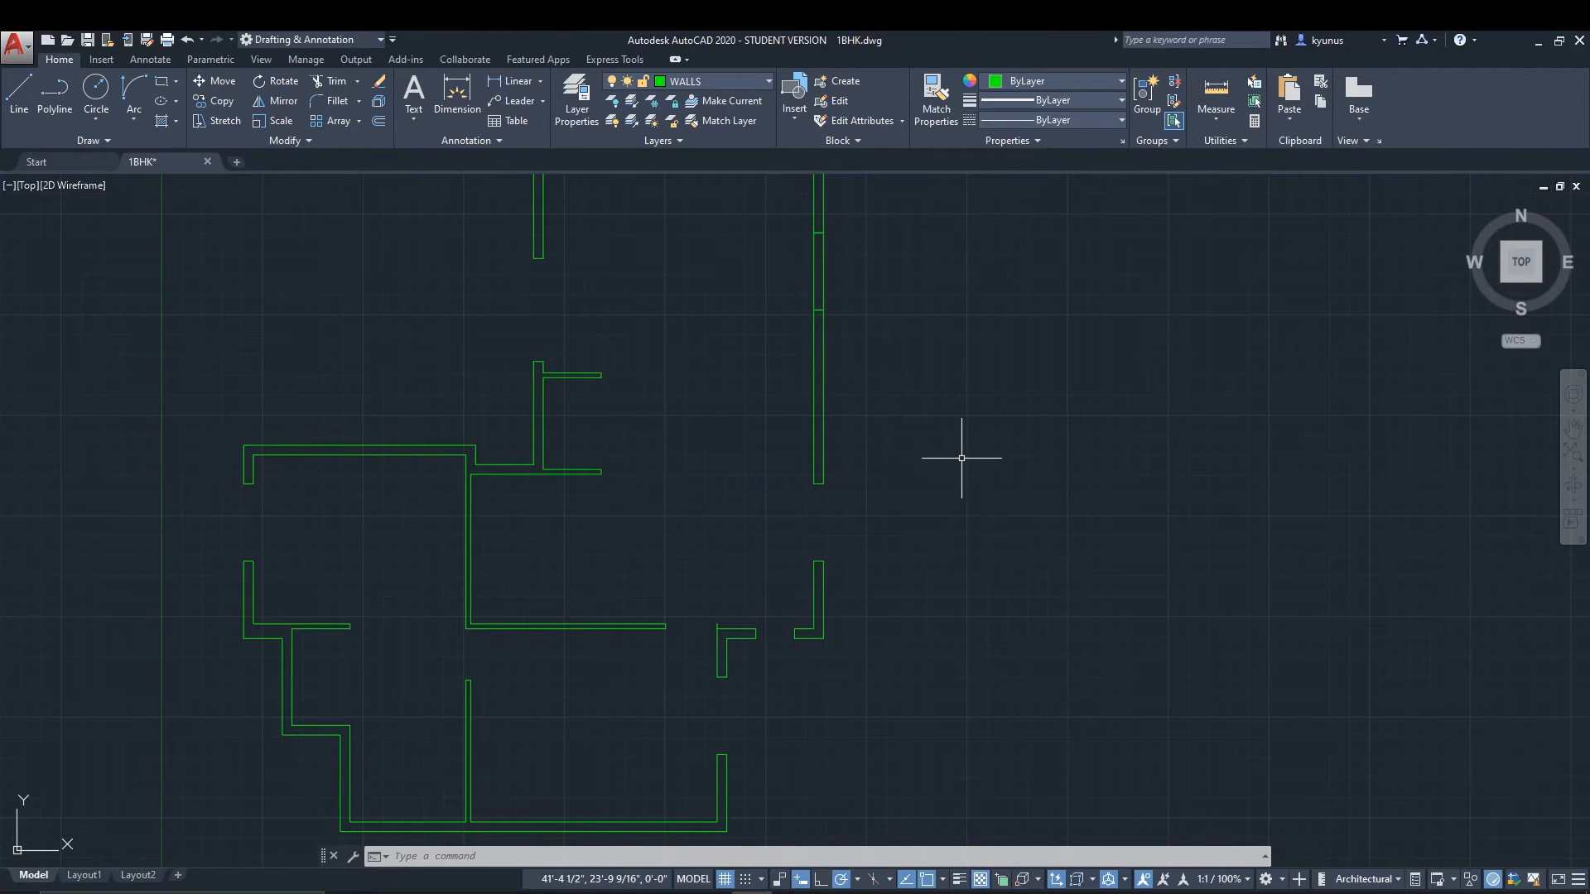
{"action": "type", "text": "rec"}
{"action": "key", "text": "Return"}
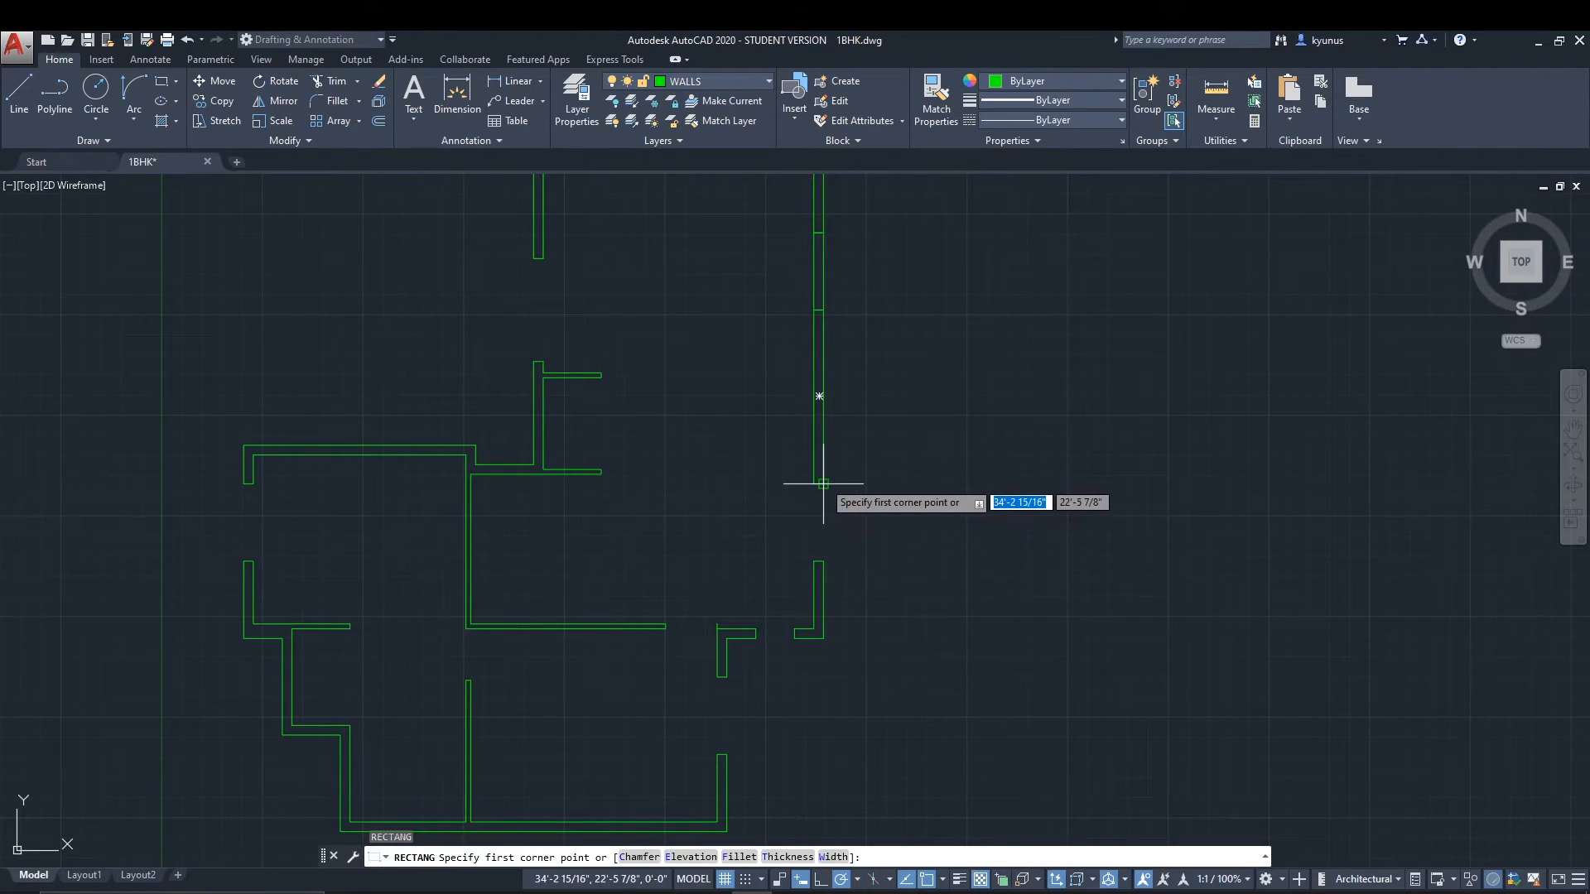
{"action": "left_click", "coordinate": [823, 483]}
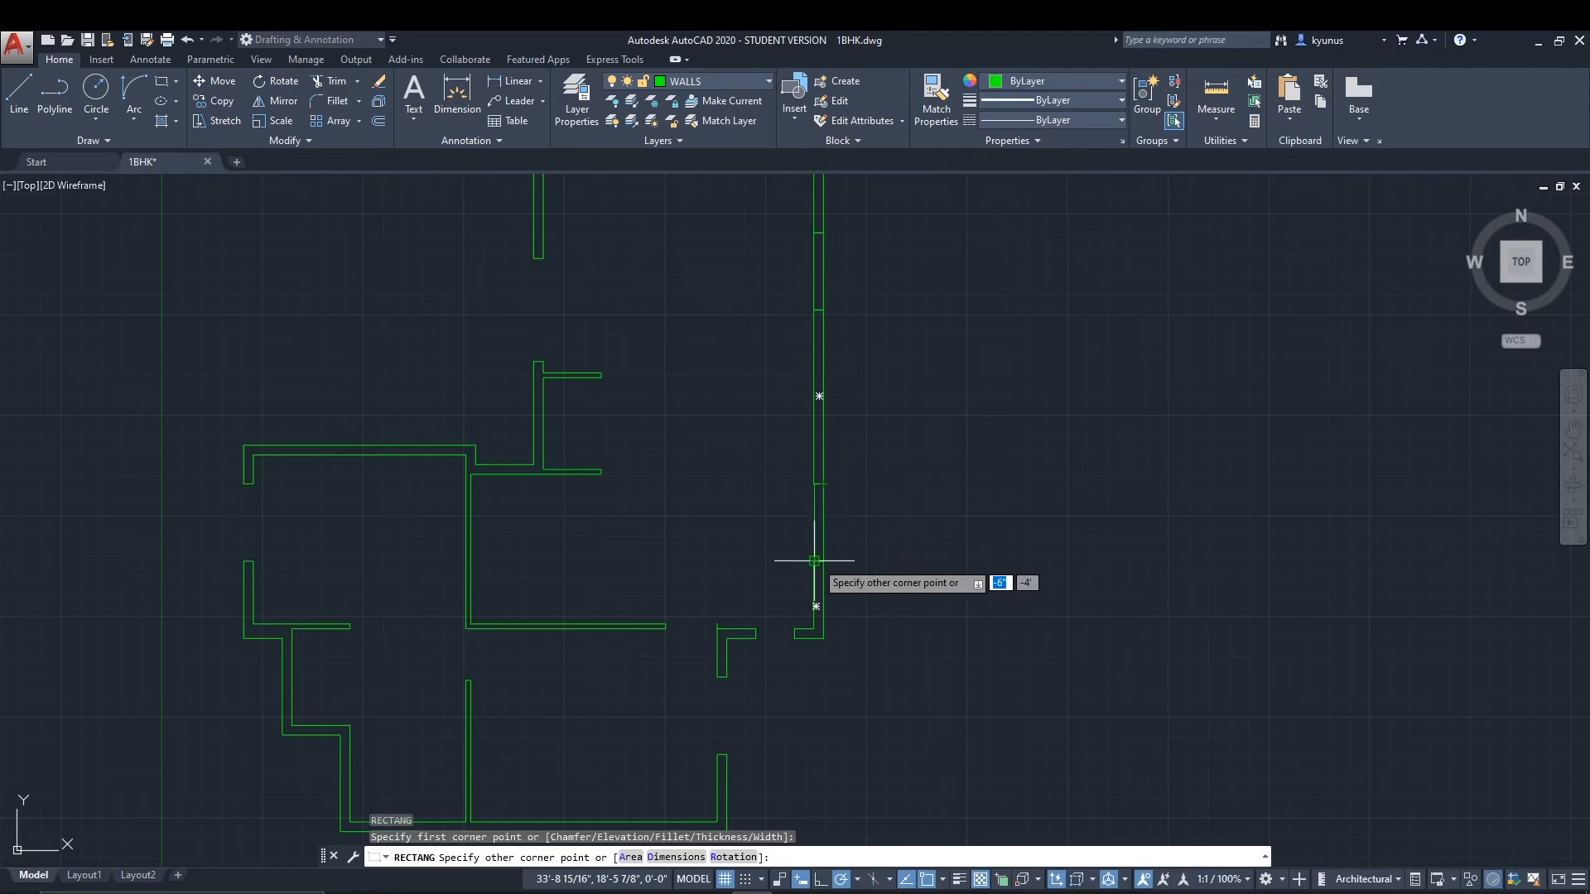
{"action": "left_click", "coordinate": [815, 561]}
Draw a 2' by 6" rectangle filling the opening in the short horizontal wall at the plan's lower right.
{"action": "middle_click_drag", "start_coordinate": [852, 699], "coordinate": [910, 578]}
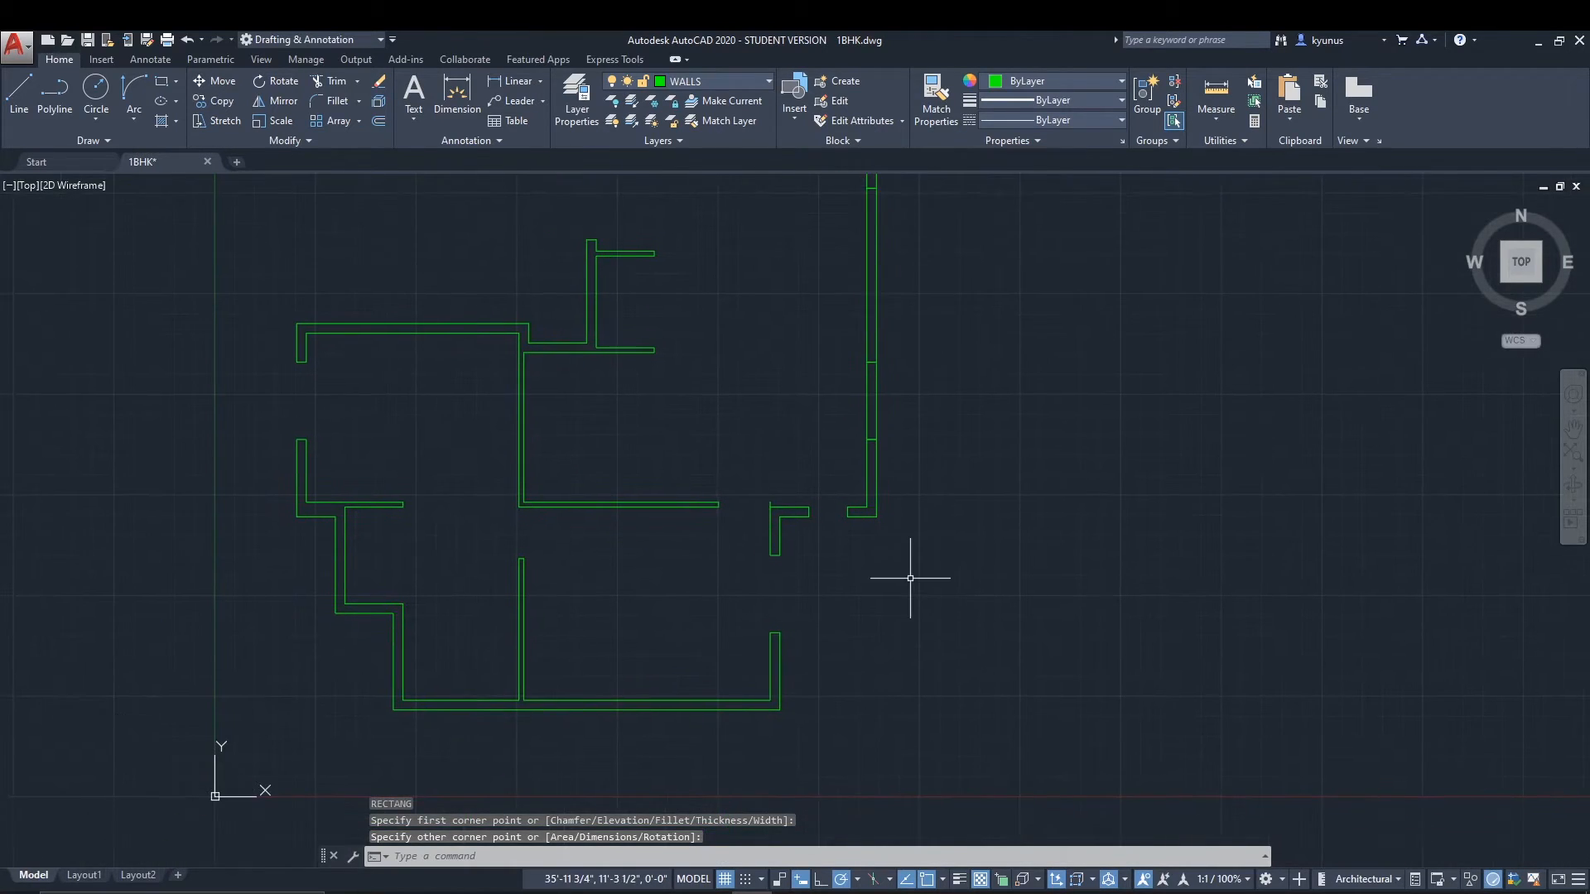
{"action": "key", "text": "Return"}
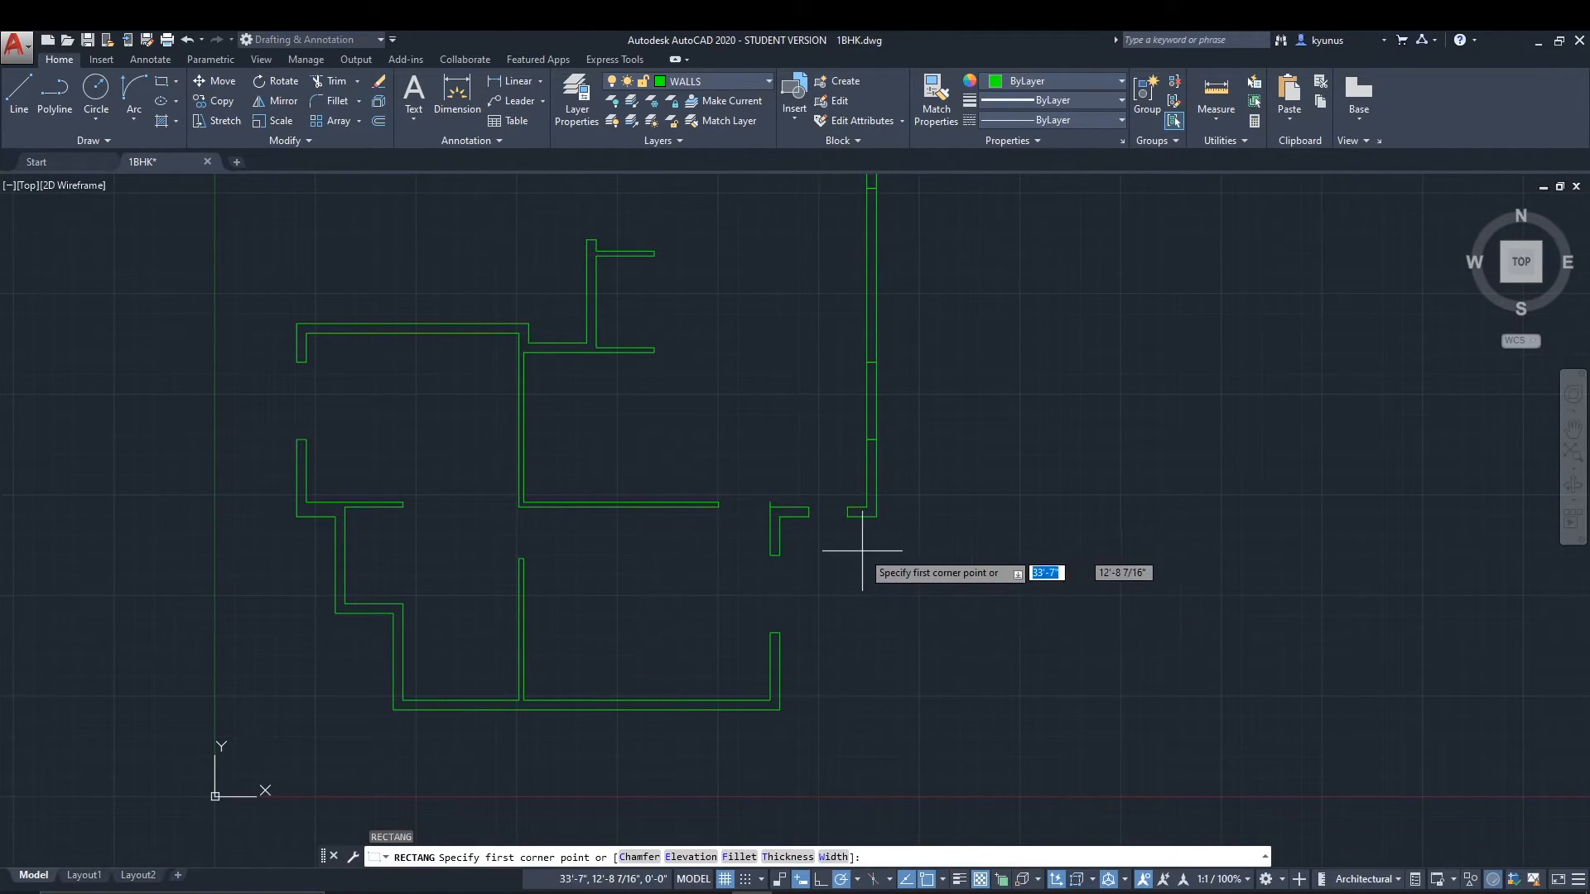
{"action": "left_click", "coordinate": [848, 517]}
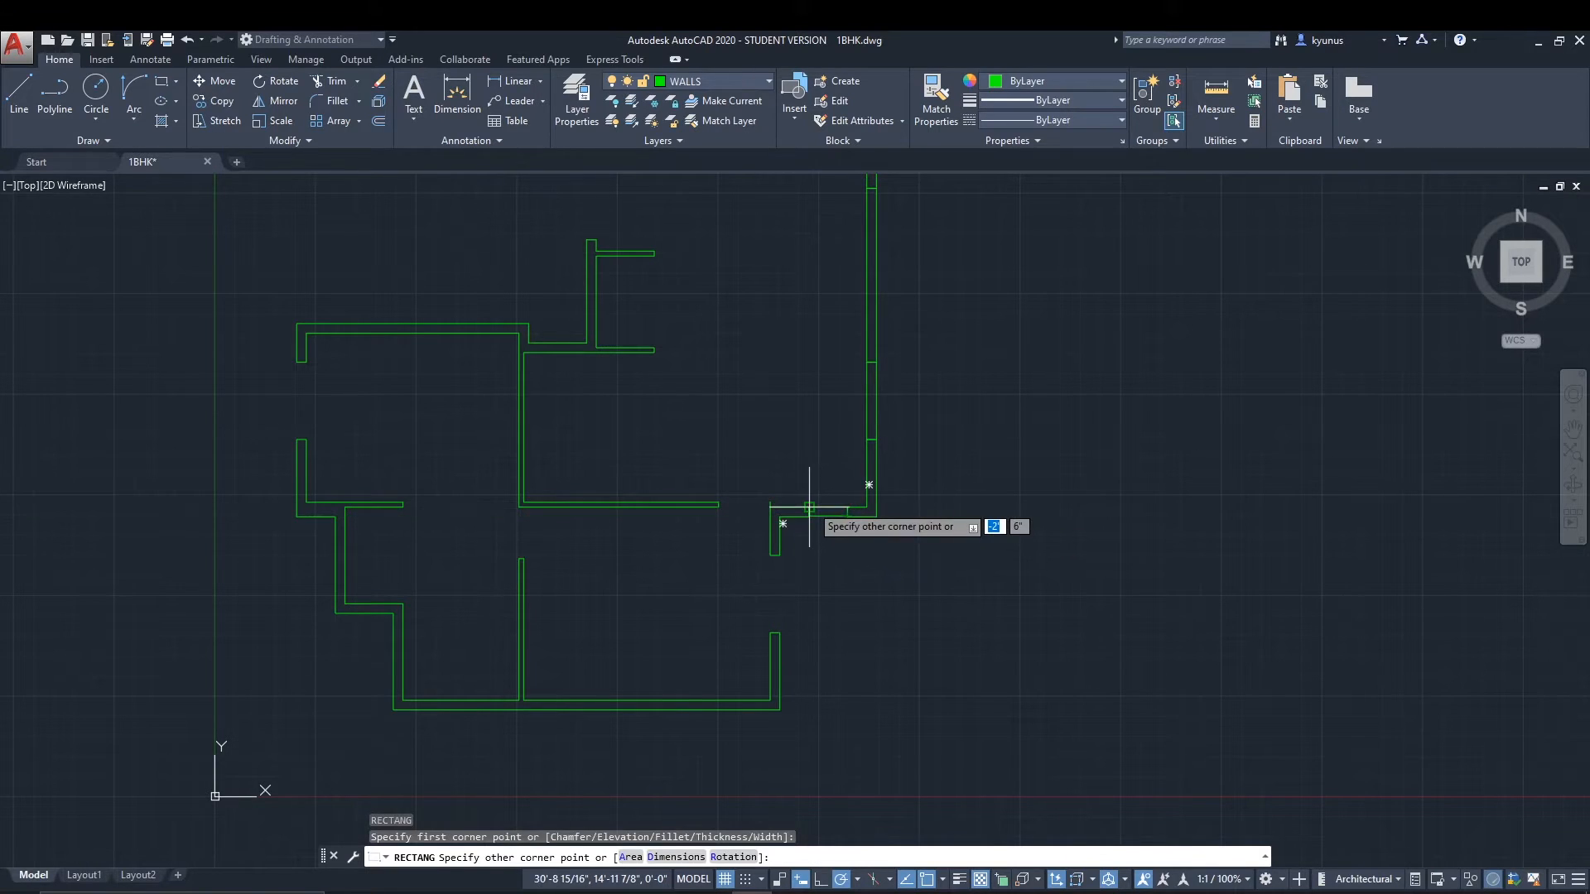
{"action": "left_click", "coordinate": [809, 507]}
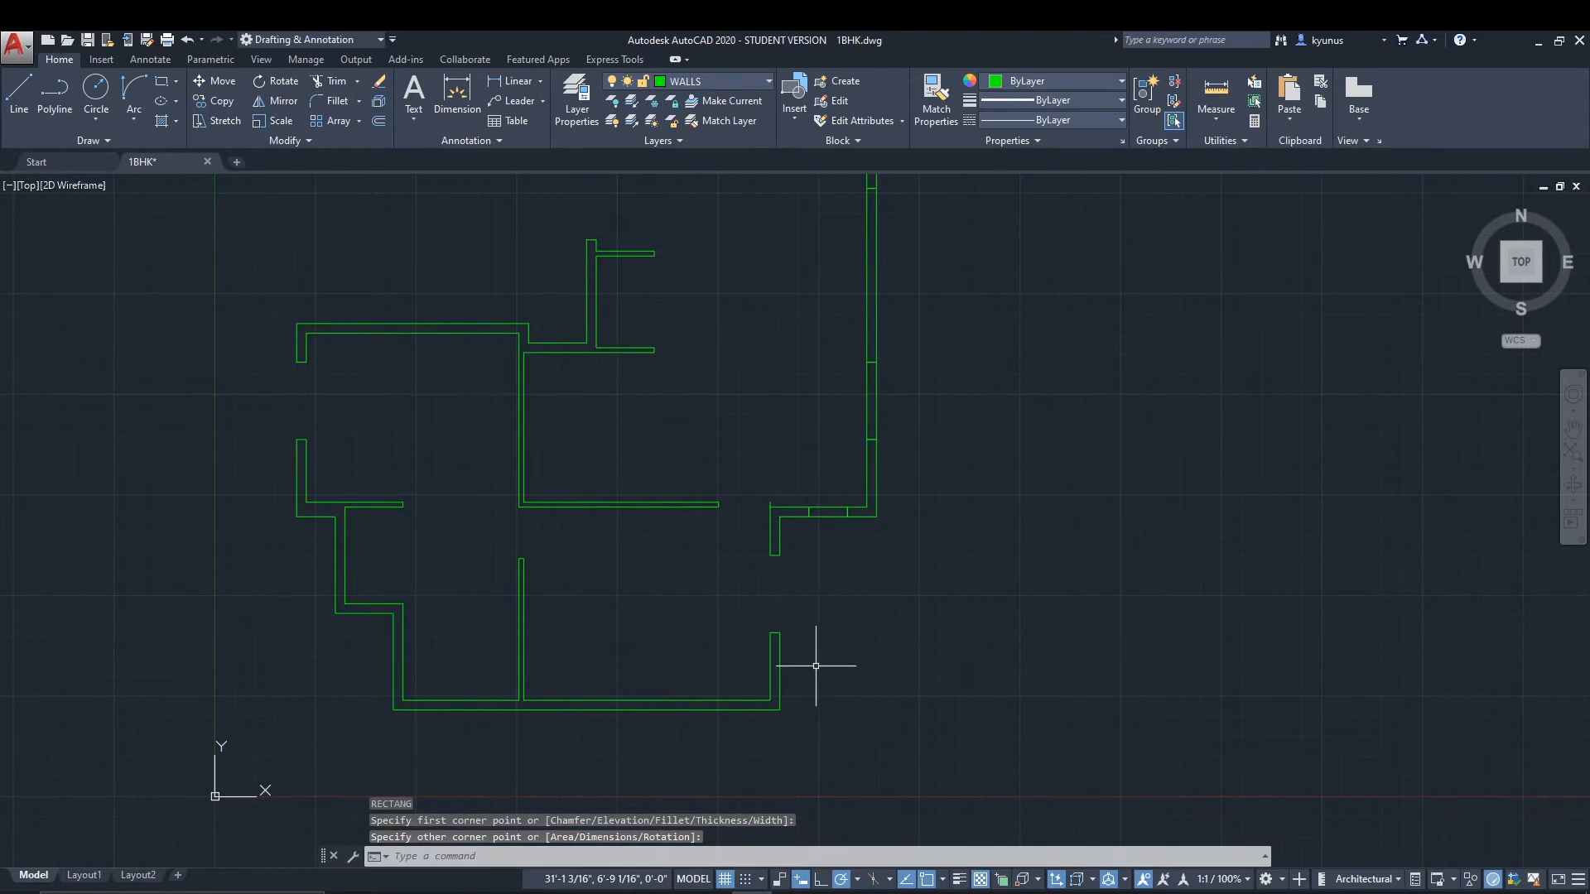
Draw a rectangle filling the opening in the lower room's right wall, snapped to the opposite corners of the wall ends.
{"action": "key", "text": "Return"}
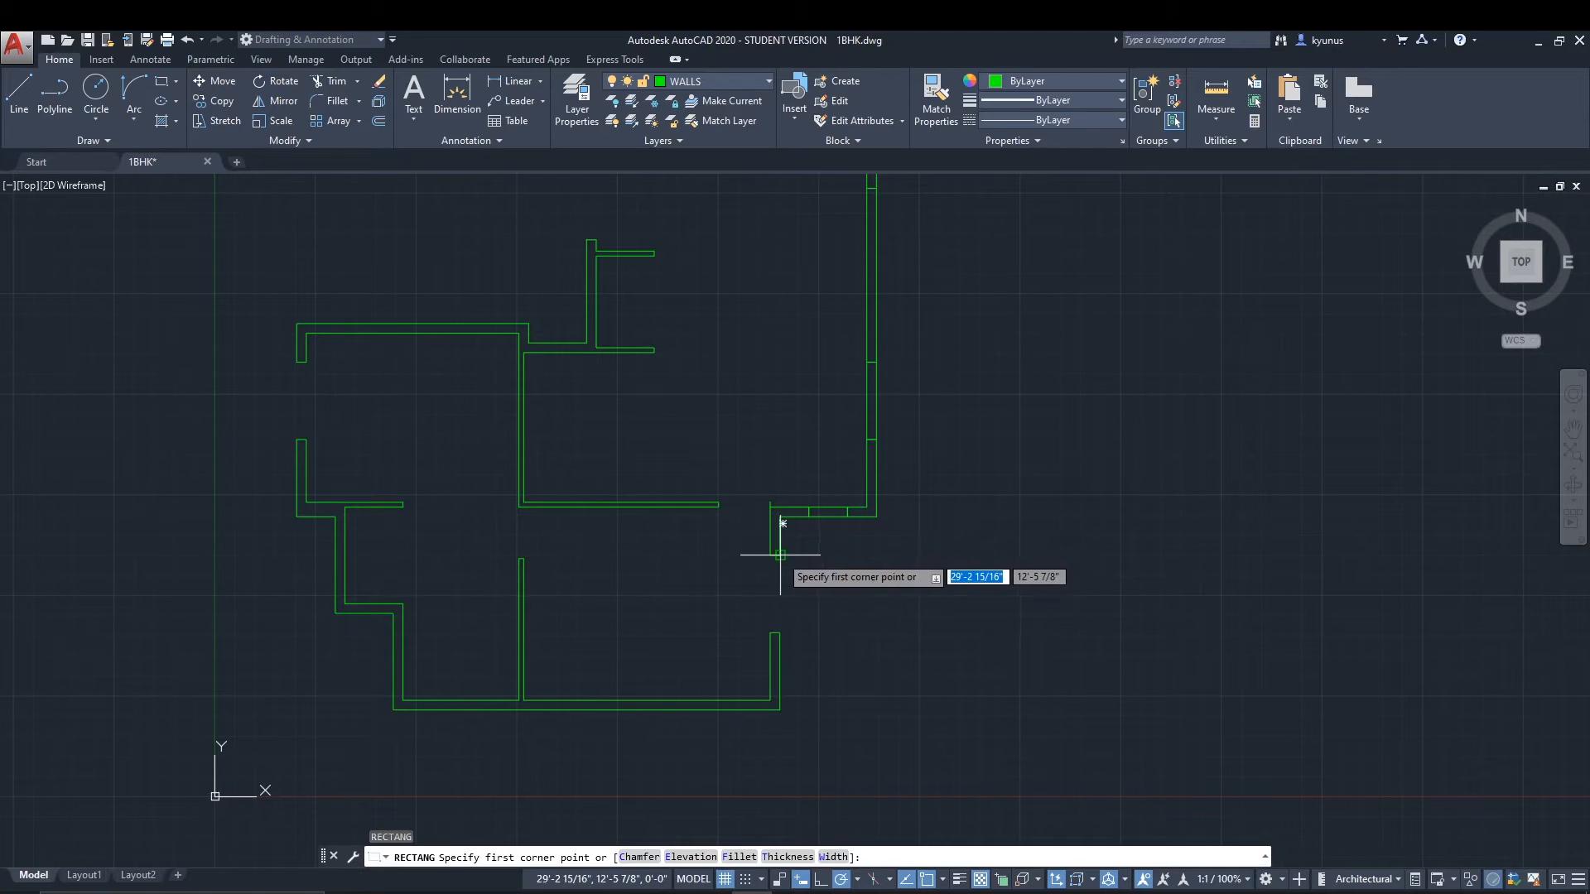
{"action": "left_click", "coordinate": [779, 555]}
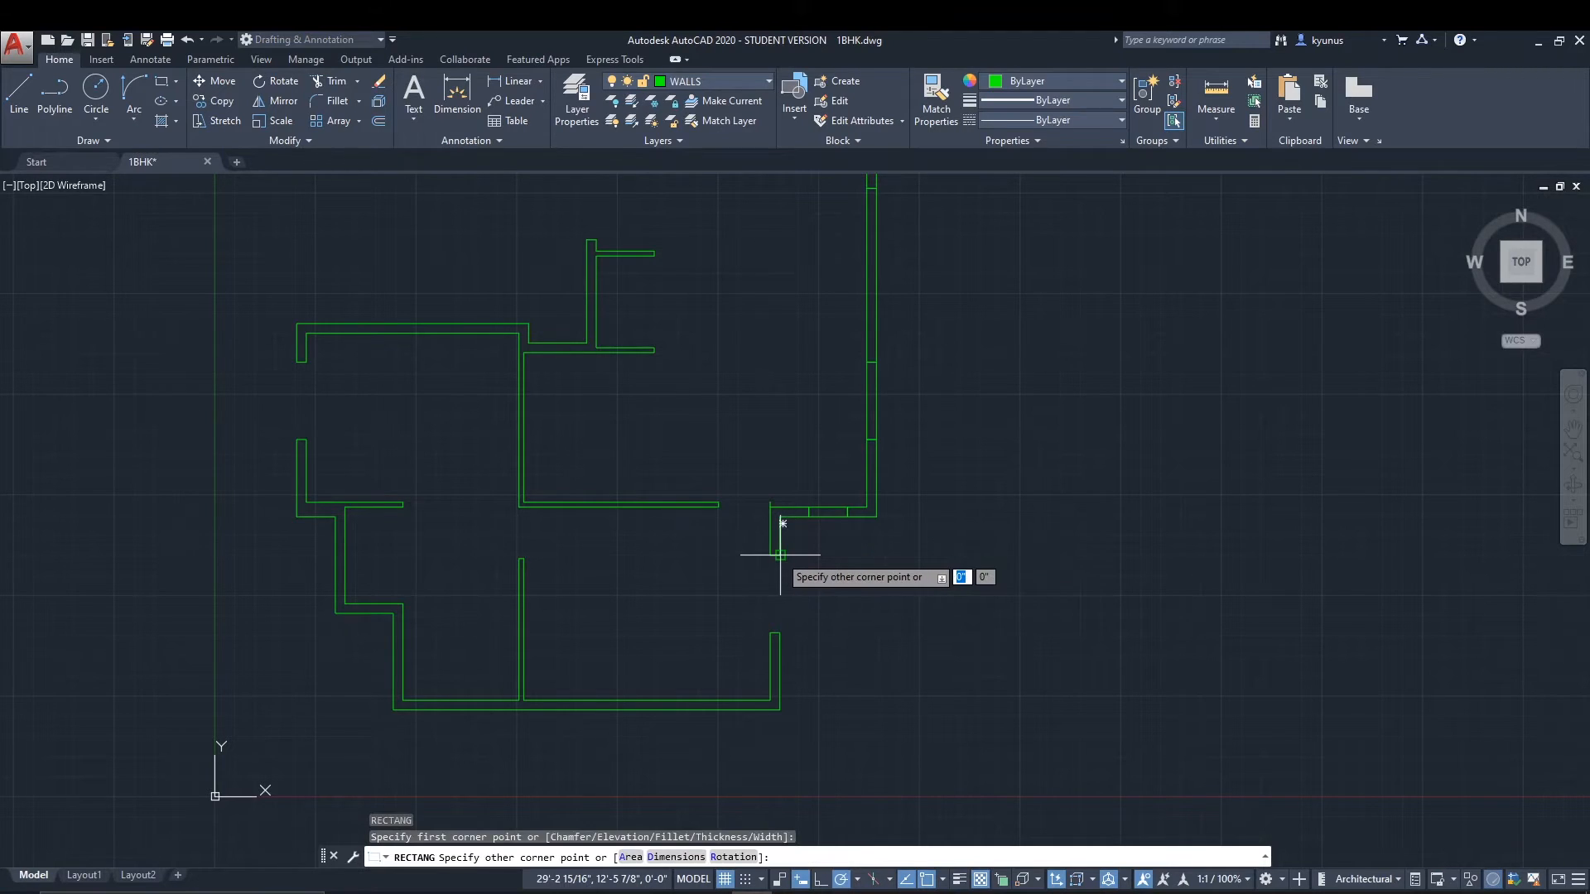
{"action": "left_click", "coordinate": [769, 636]}
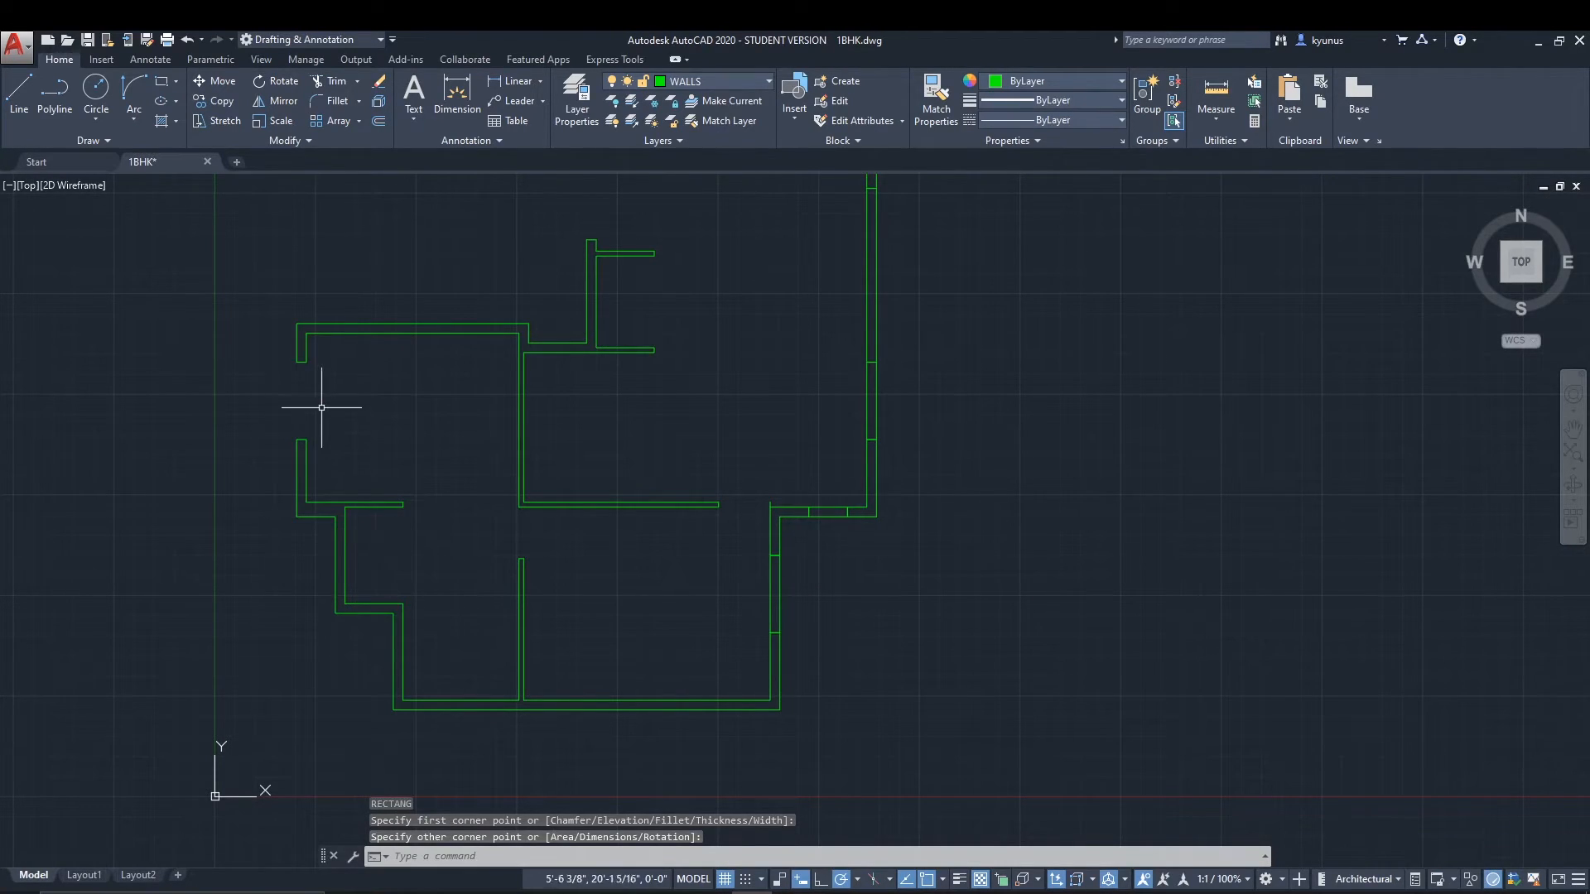
Draw a rectangle filling the opening in the left outer wall, snapped to the opposite corners of the wall ends.
{"action": "key", "text": "Return"}
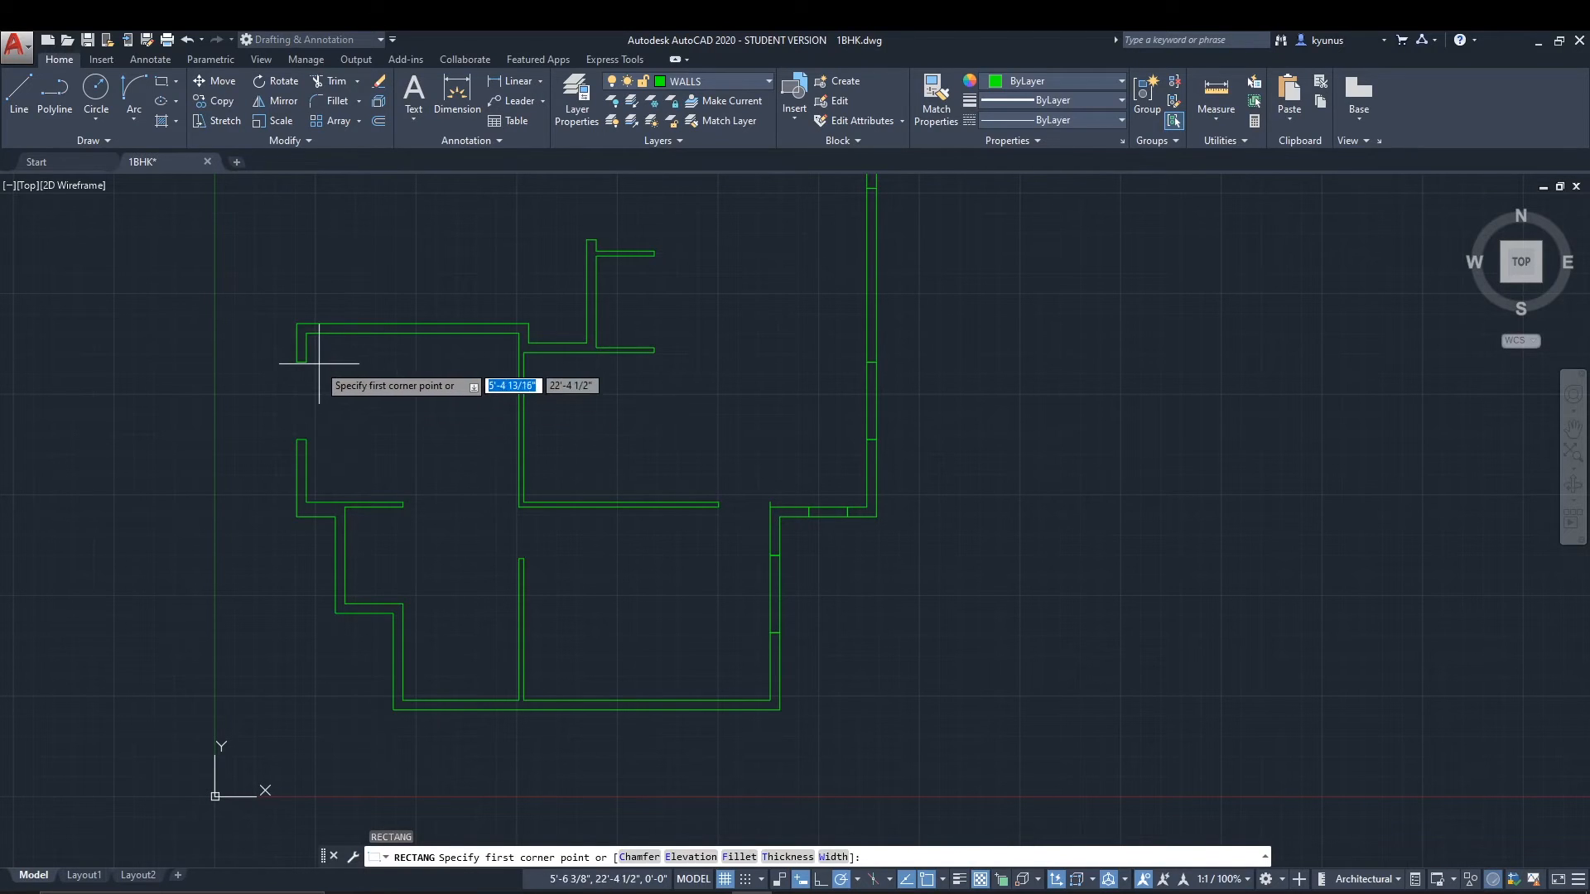
{"action": "left_click", "coordinate": [307, 361]}
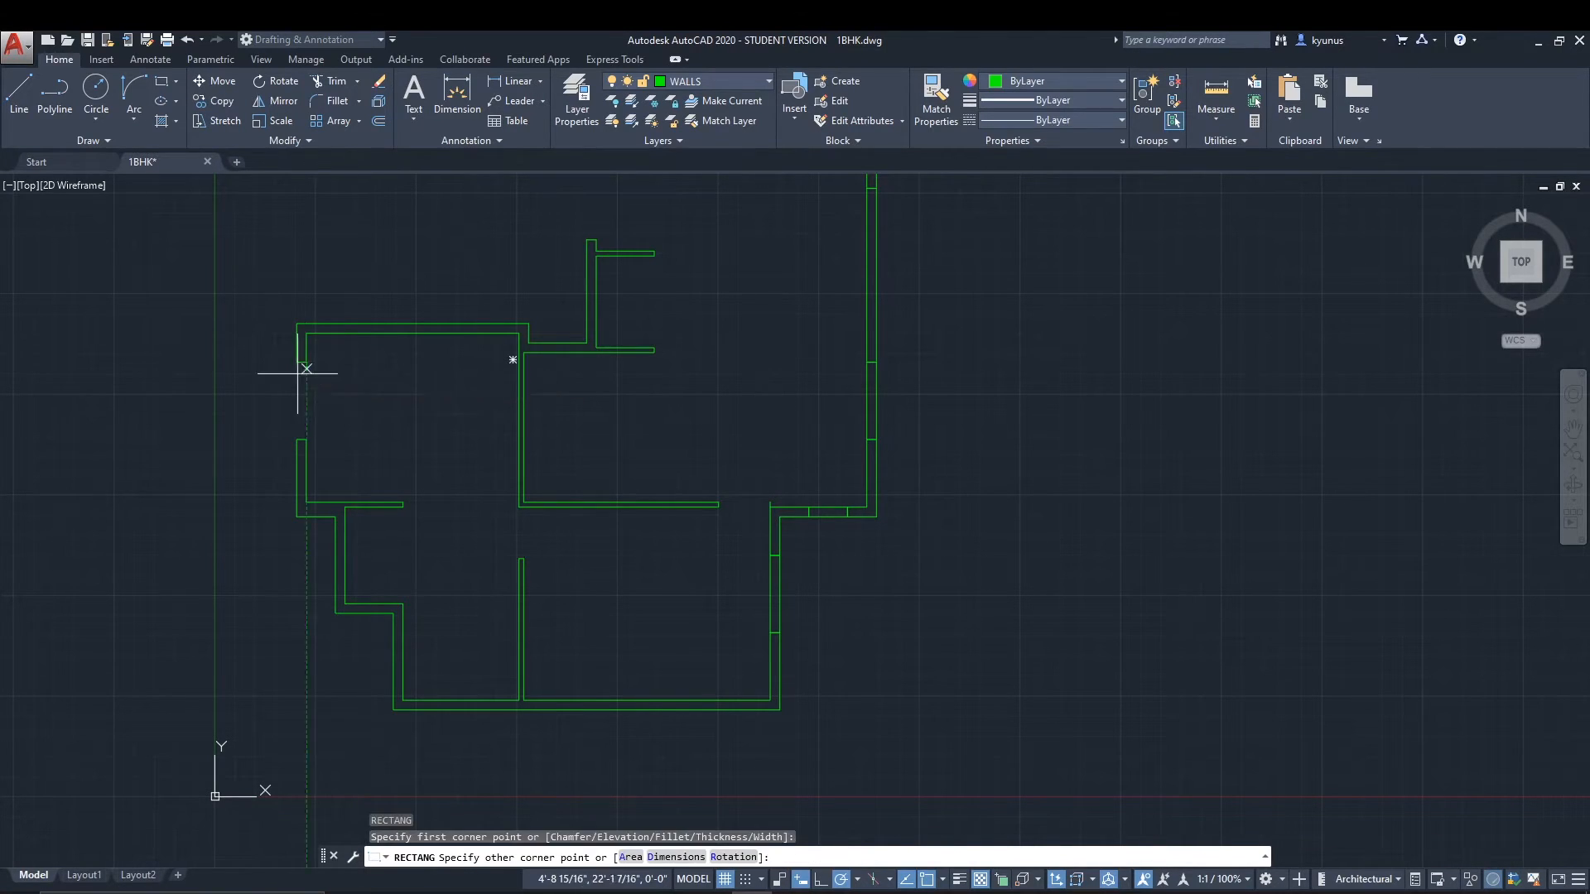
{"action": "left_click", "coordinate": [296, 439]}
Draw a vertical centre line through the upper window in the right outer wall, between the midpoints of its short edges.
{"action": "middle_click_drag", "start_coordinate": [510, 413], "coordinate": [461, 597]}
{"action": "mouse_move", "coordinate": [594, 486]}
{"action": "middle_mouse_down"}
{"action": "mouse_move", "coordinate": [621, 522]}
{"action": "mouse_move", "coordinate": [610, 497]}
{"action": "mouse_move", "coordinate": [632, 401]}
{"action": "mouse_move", "coordinate": [643, 443]}
{"action": "middle_mouse_up"}
{"action": "scroll", "coordinate": [637, 397], "scroll_direction": "down", "scroll_amount": 2}
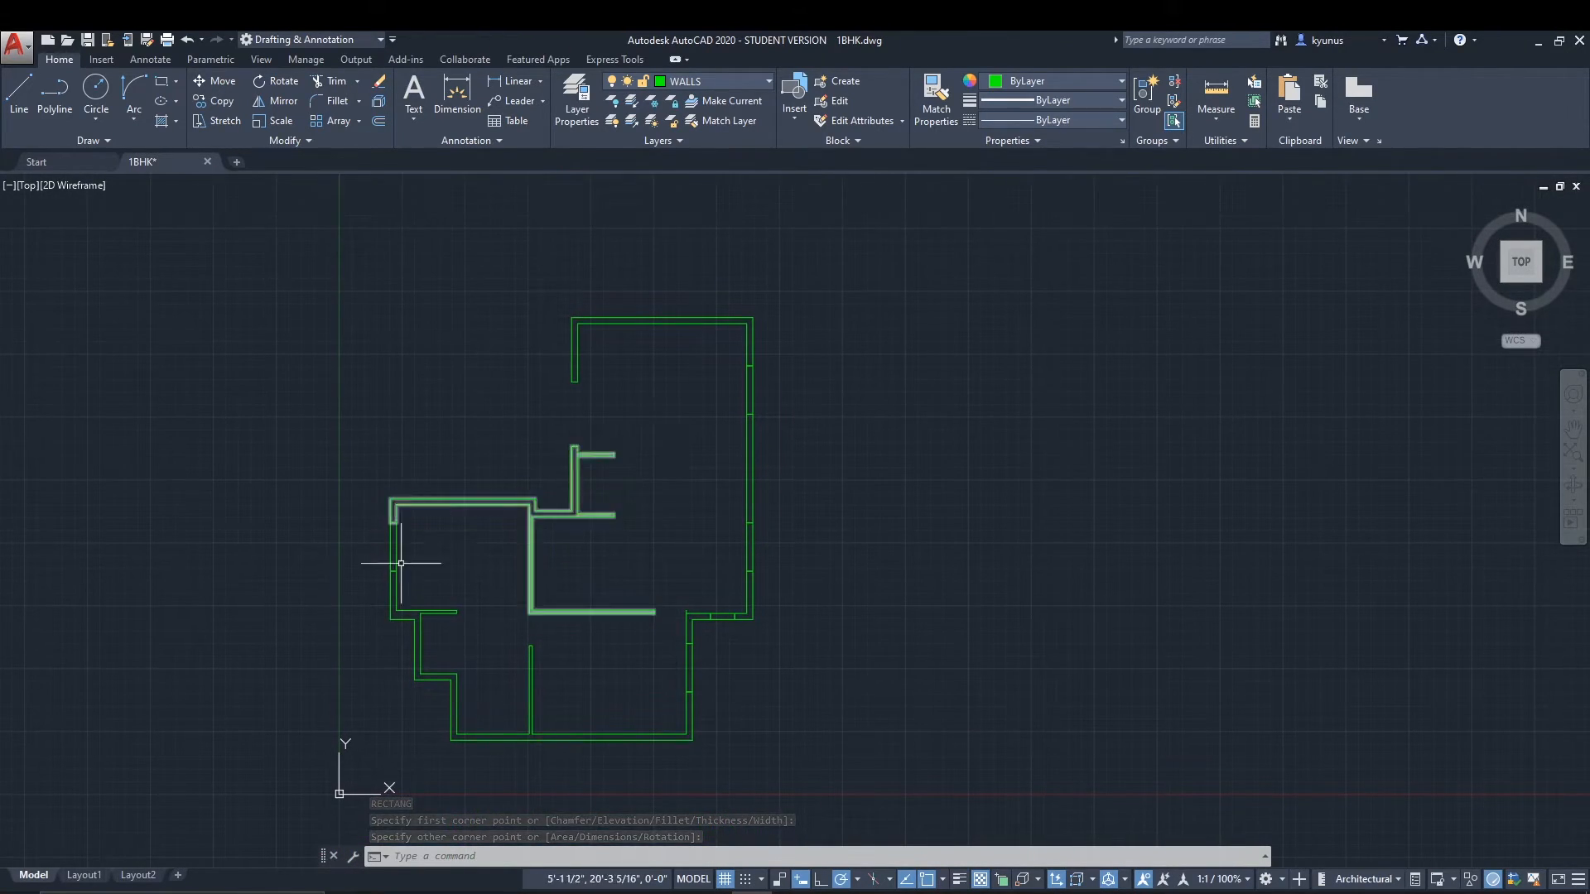
{"action": "scroll", "coordinate": [775, 399], "scroll_direction": "up", "scroll_amount": 2}
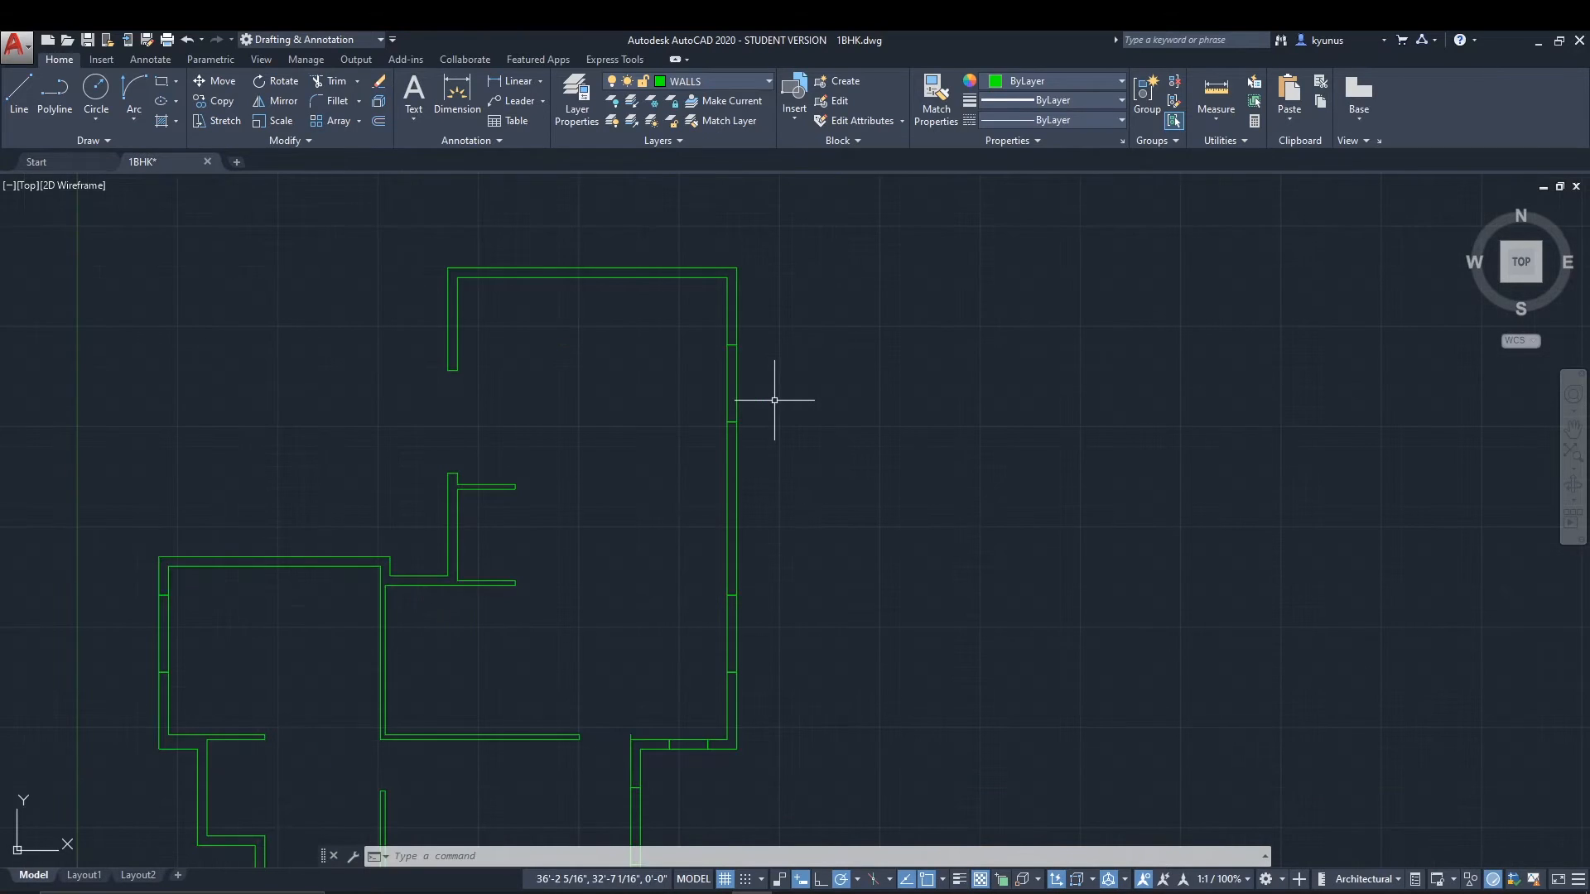
{"action": "scroll", "coordinate": [775, 400], "scroll_direction": "up", "scroll_amount": 2}
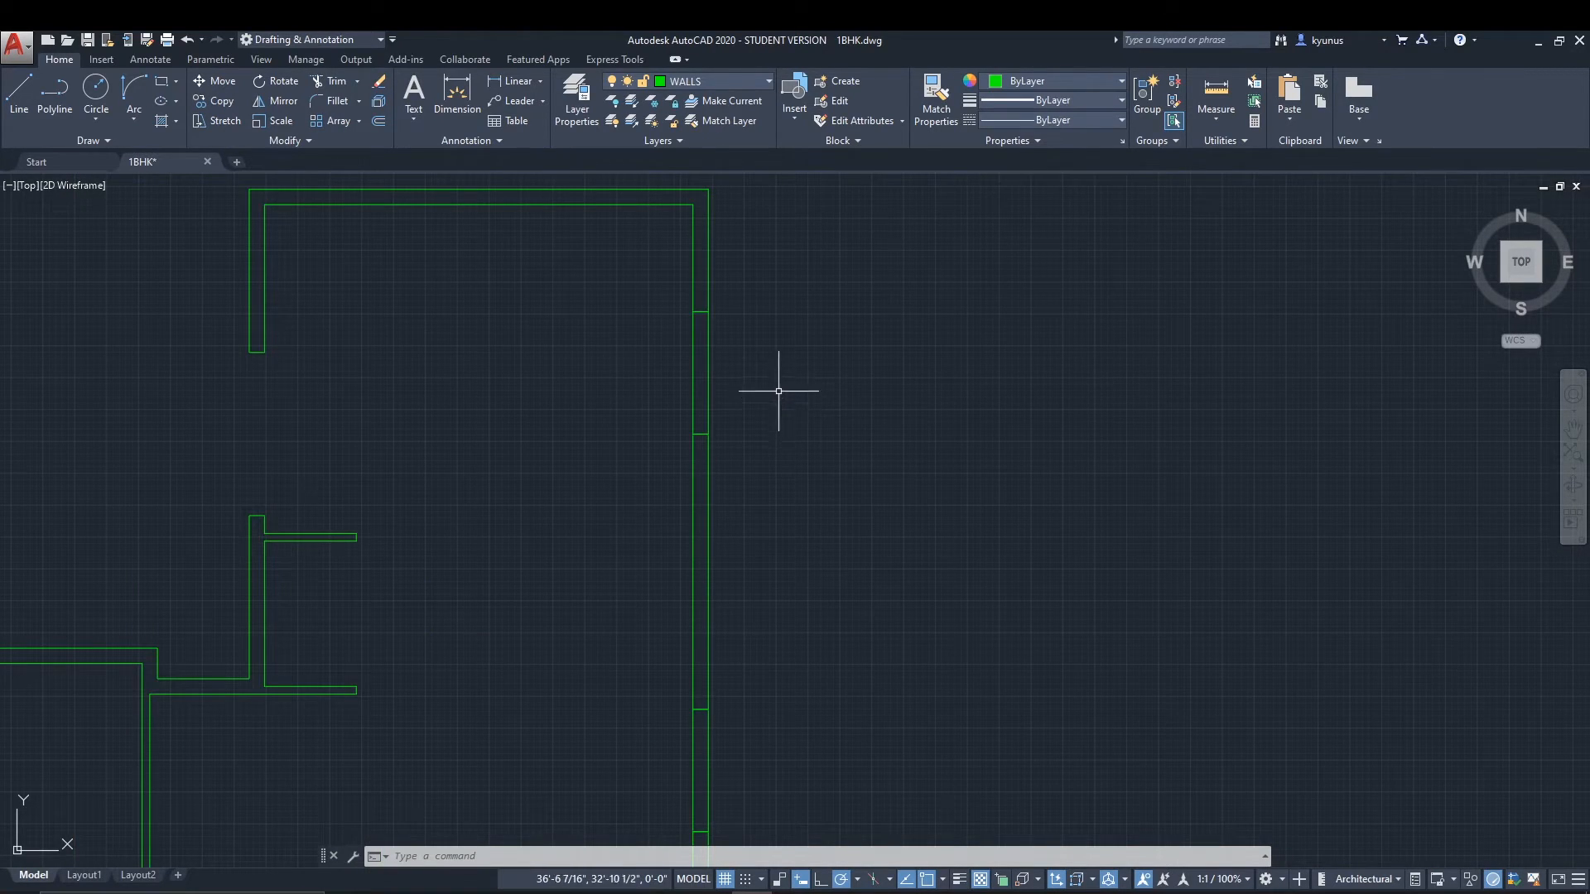
{"action": "middle_click_drag", "start_coordinate": [779, 328], "coordinate": [792, 380]}
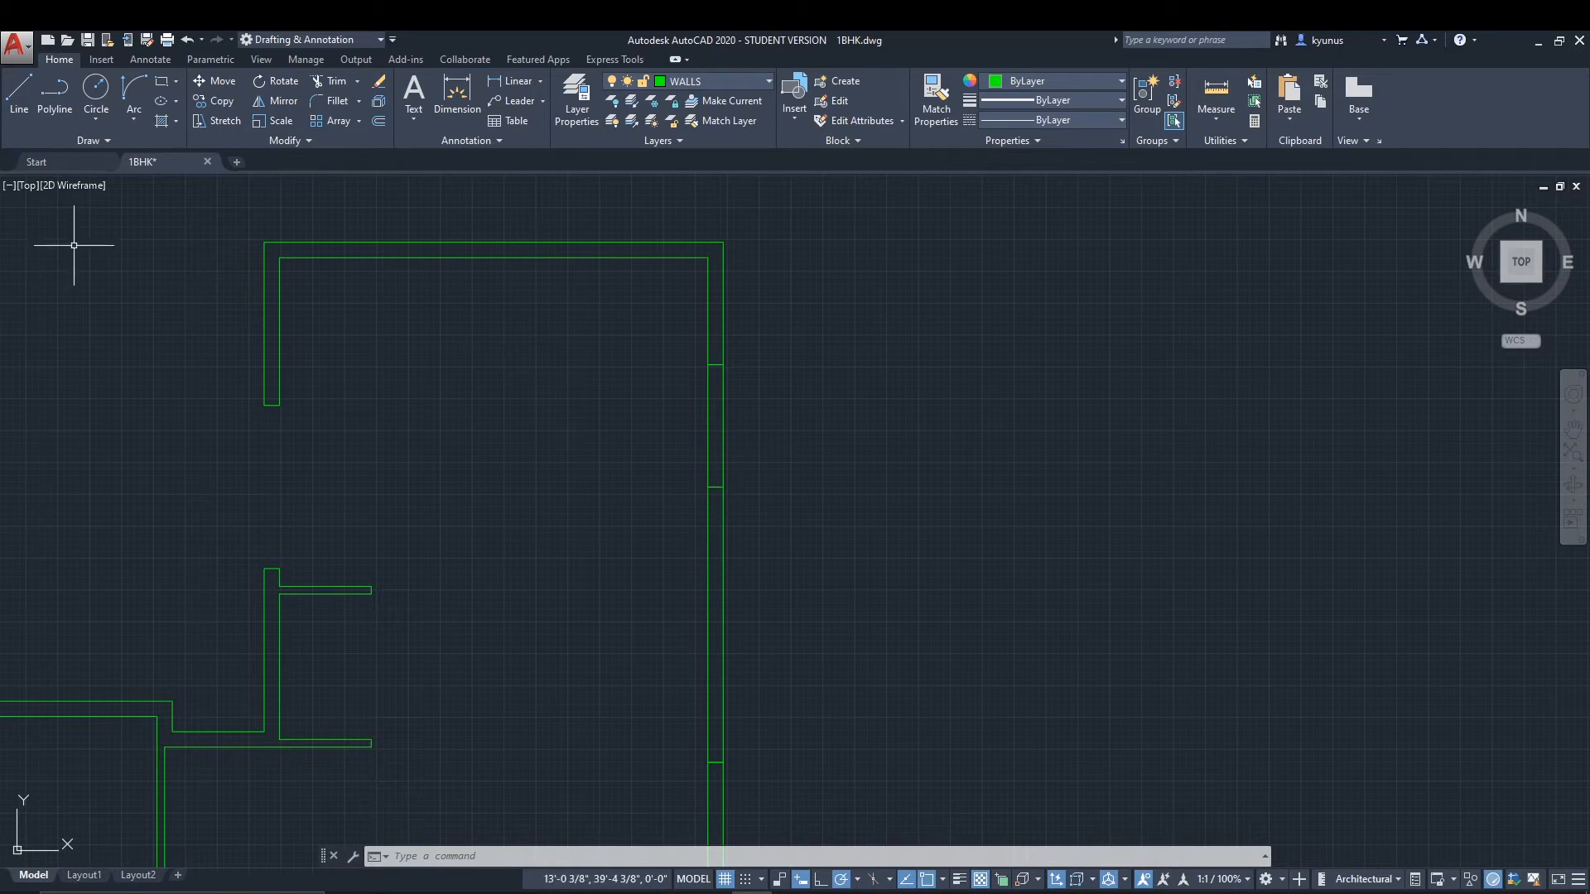
{"action": "left_click", "coordinate": [19, 87]}
{"action": "scroll", "coordinate": [674, 438], "scroll_direction": "up", "scroll_amount": 2}
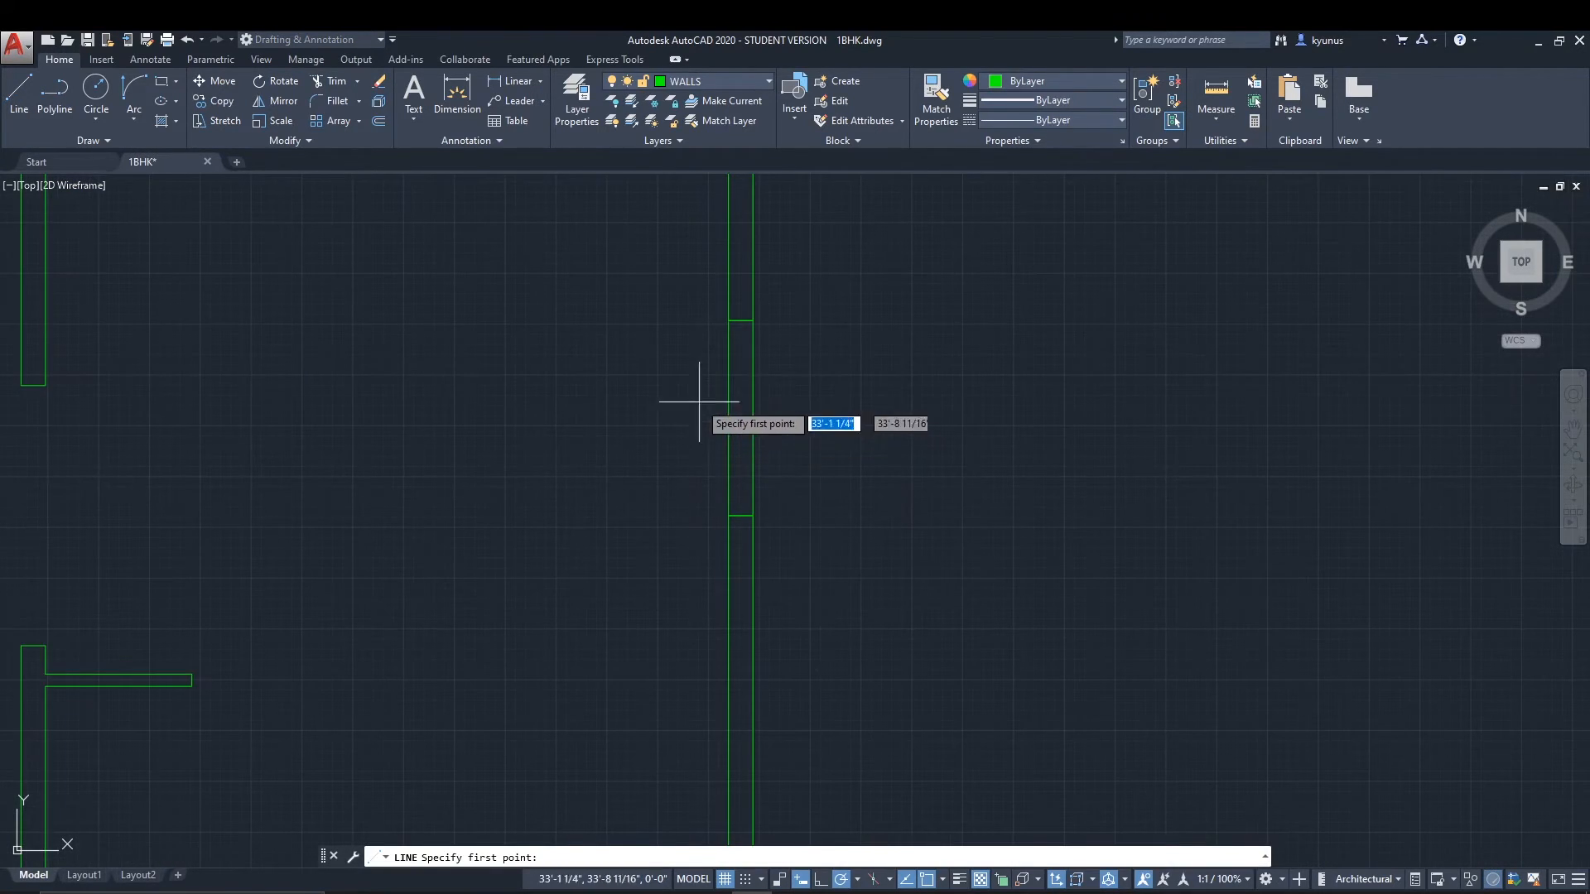
{"action": "left_click", "coordinate": [741, 320]}
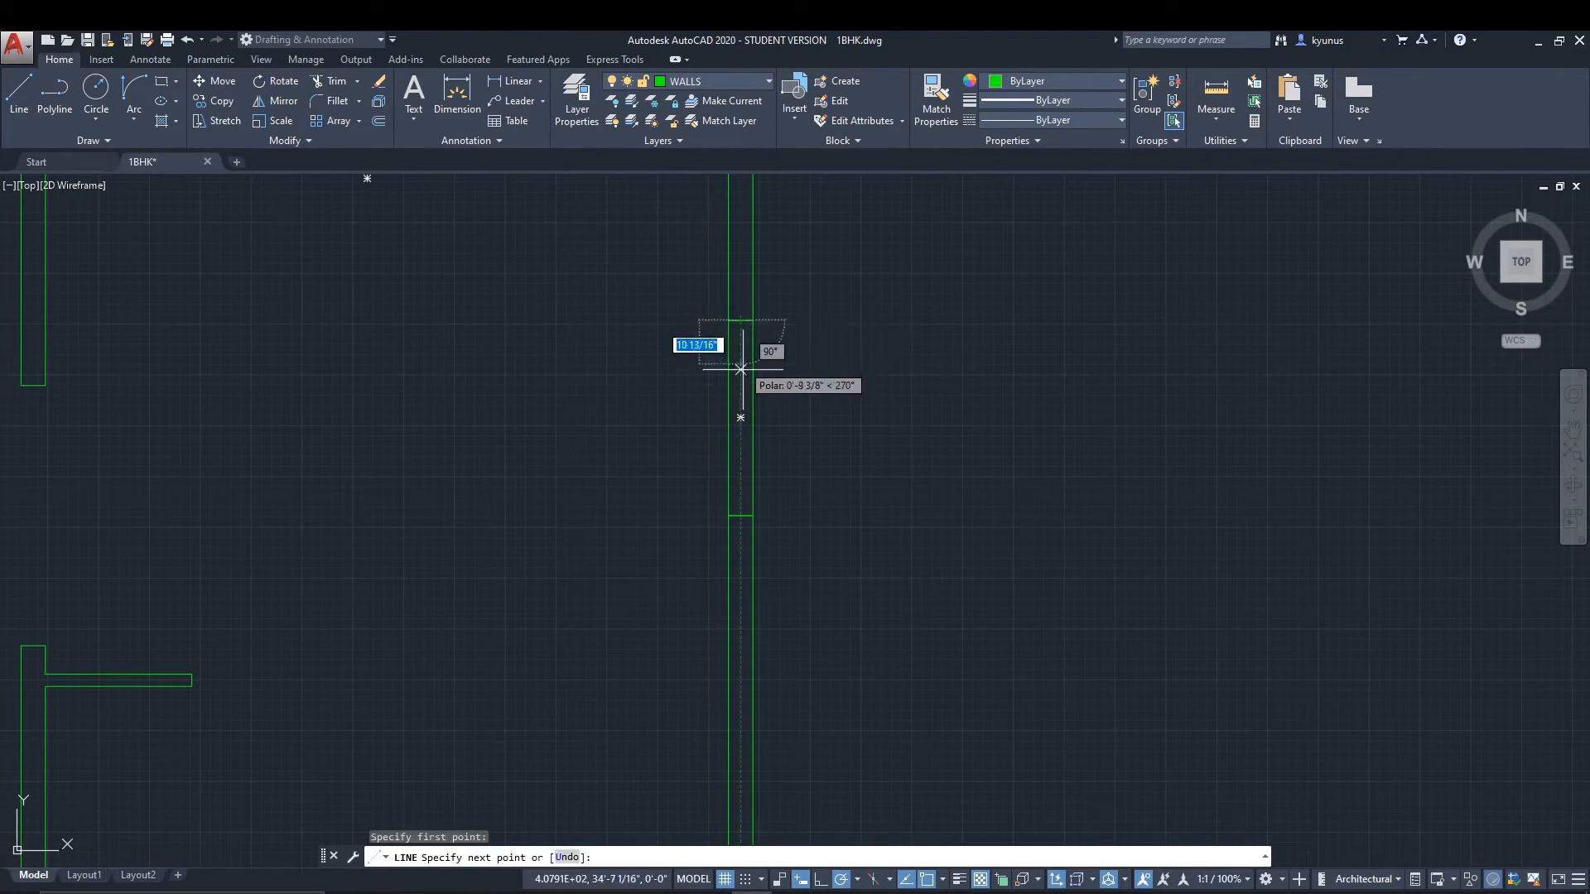
{"action": "left_click", "coordinate": [740, 515]}
{"action": "key", "text": "Return"}
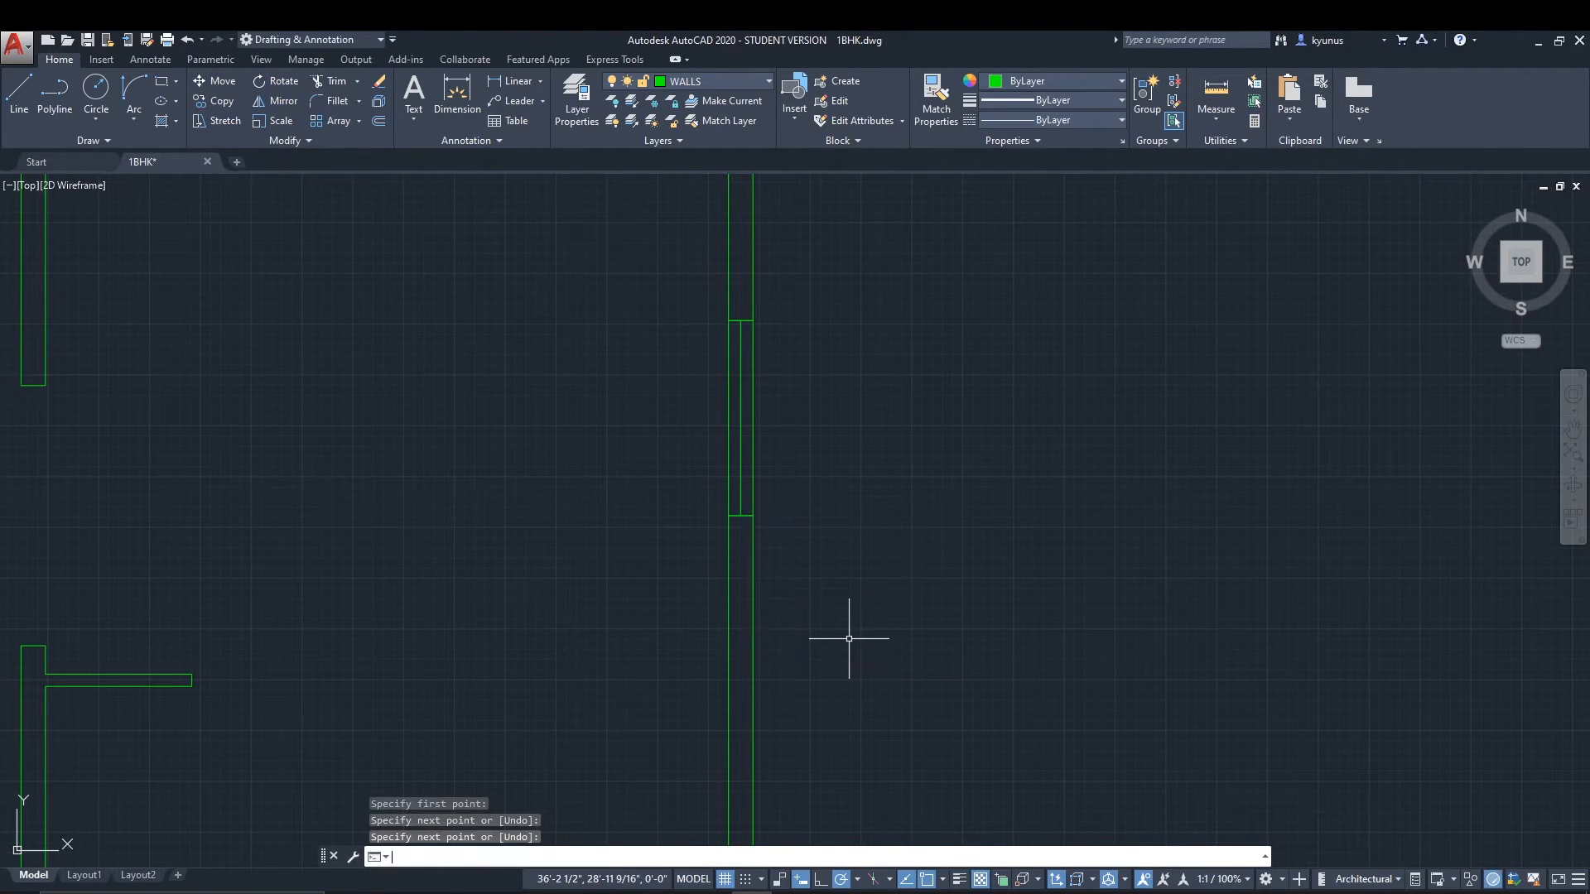
Draw a vertical centre line through the lower window in the right outer wall, between the midpoints of its short edges.
{"action": "scroll", "coordinate": [765, 583], "scroll_direction": "down", "scroll_amount": 4}
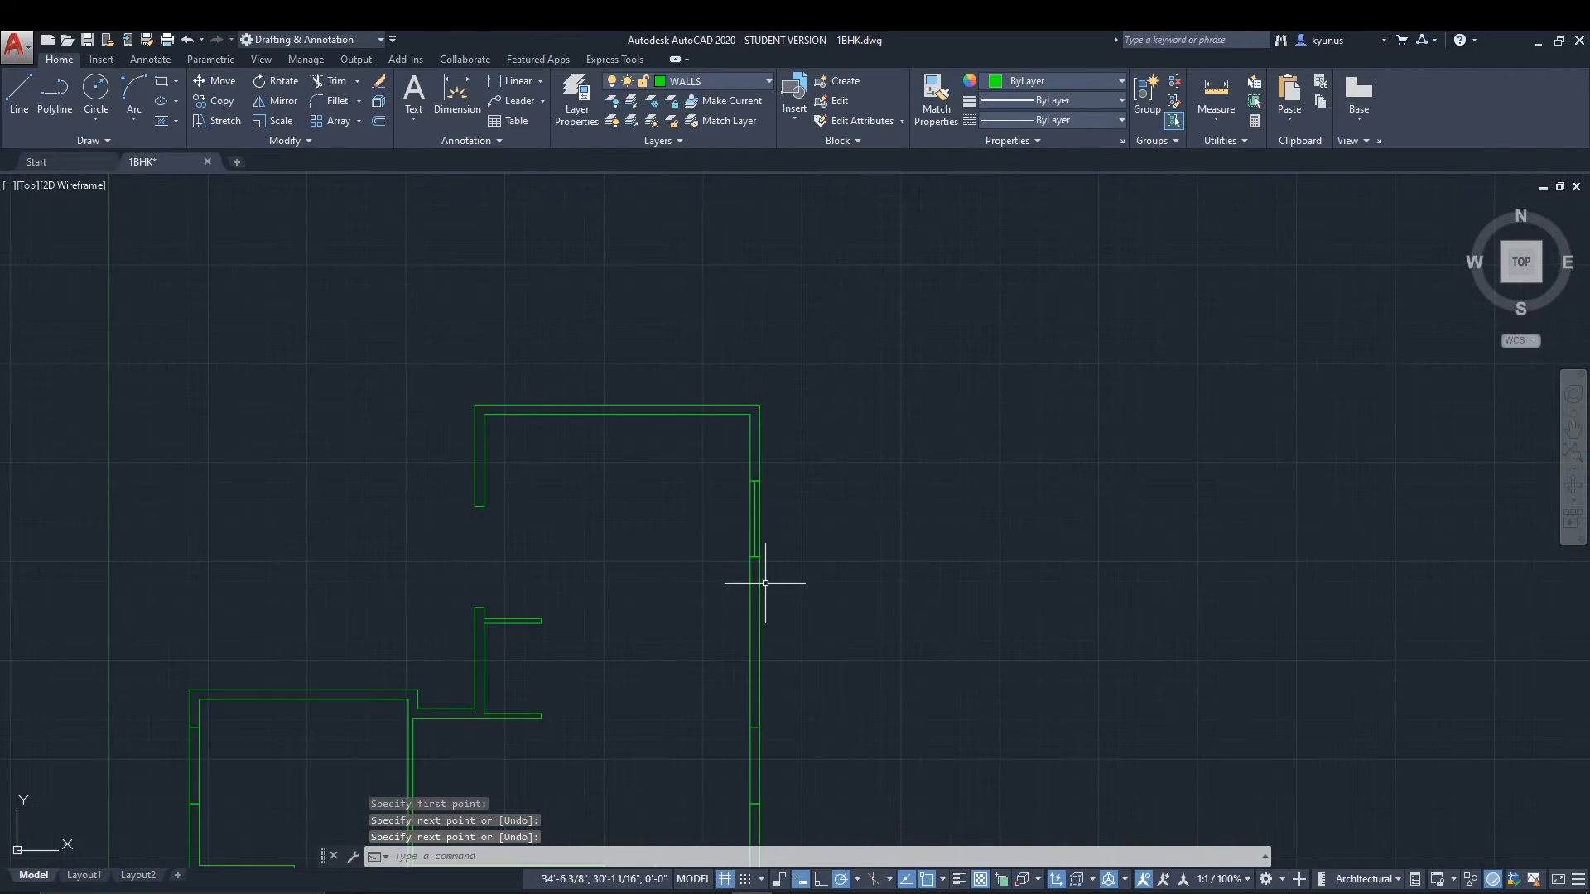
{"action": "middle_click_drag", "start_coordinate": [779, 631], "coordinate": [809, 439]}
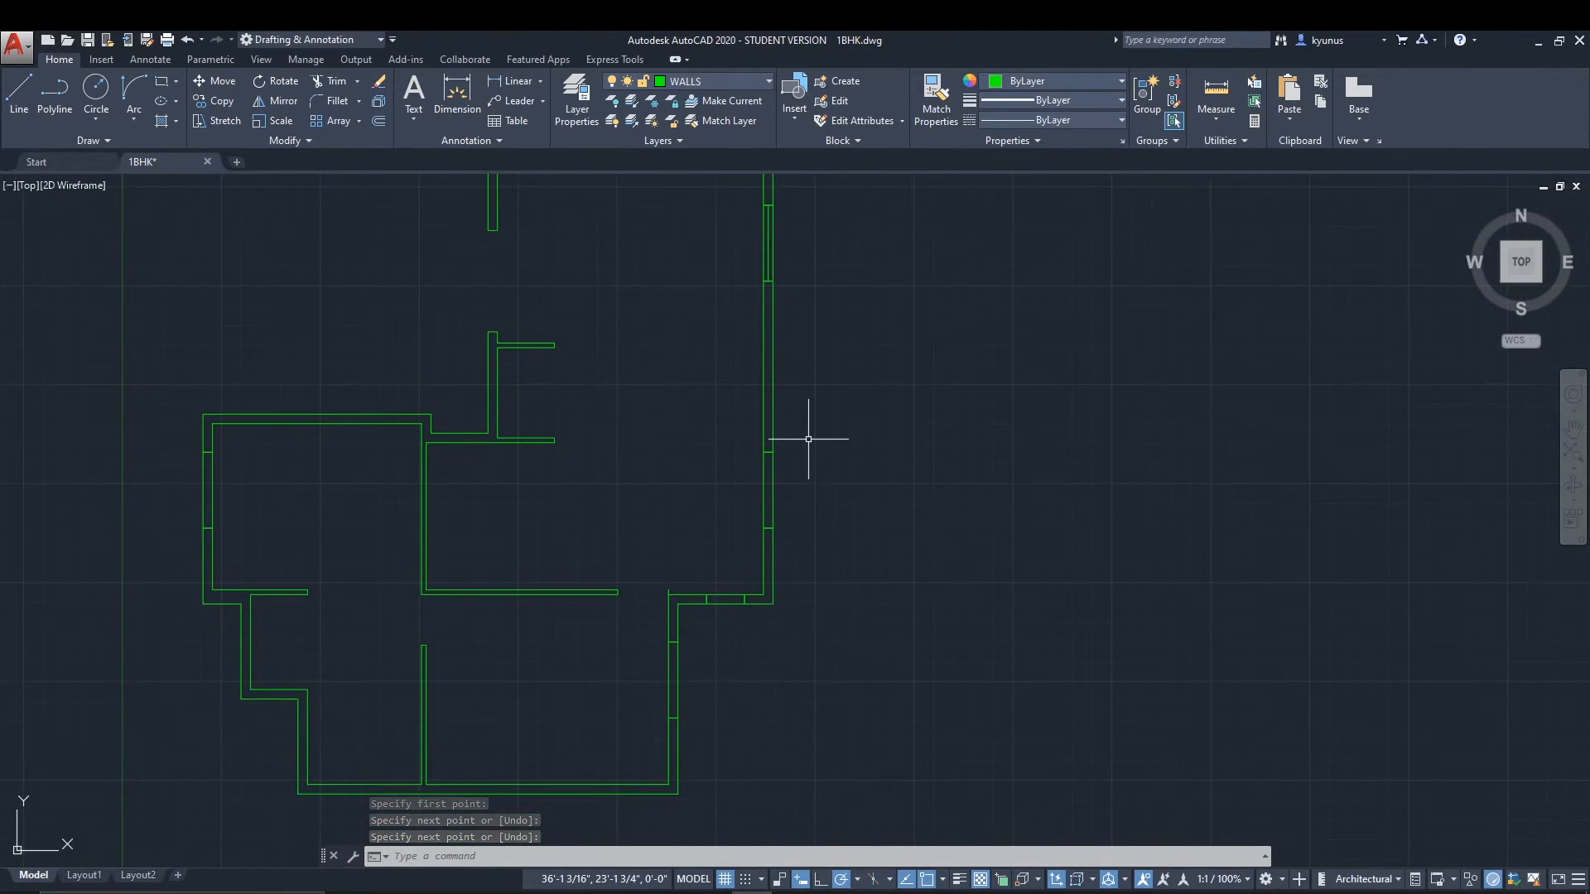
{"action": "left_click", "coordinate": [15, 98]}
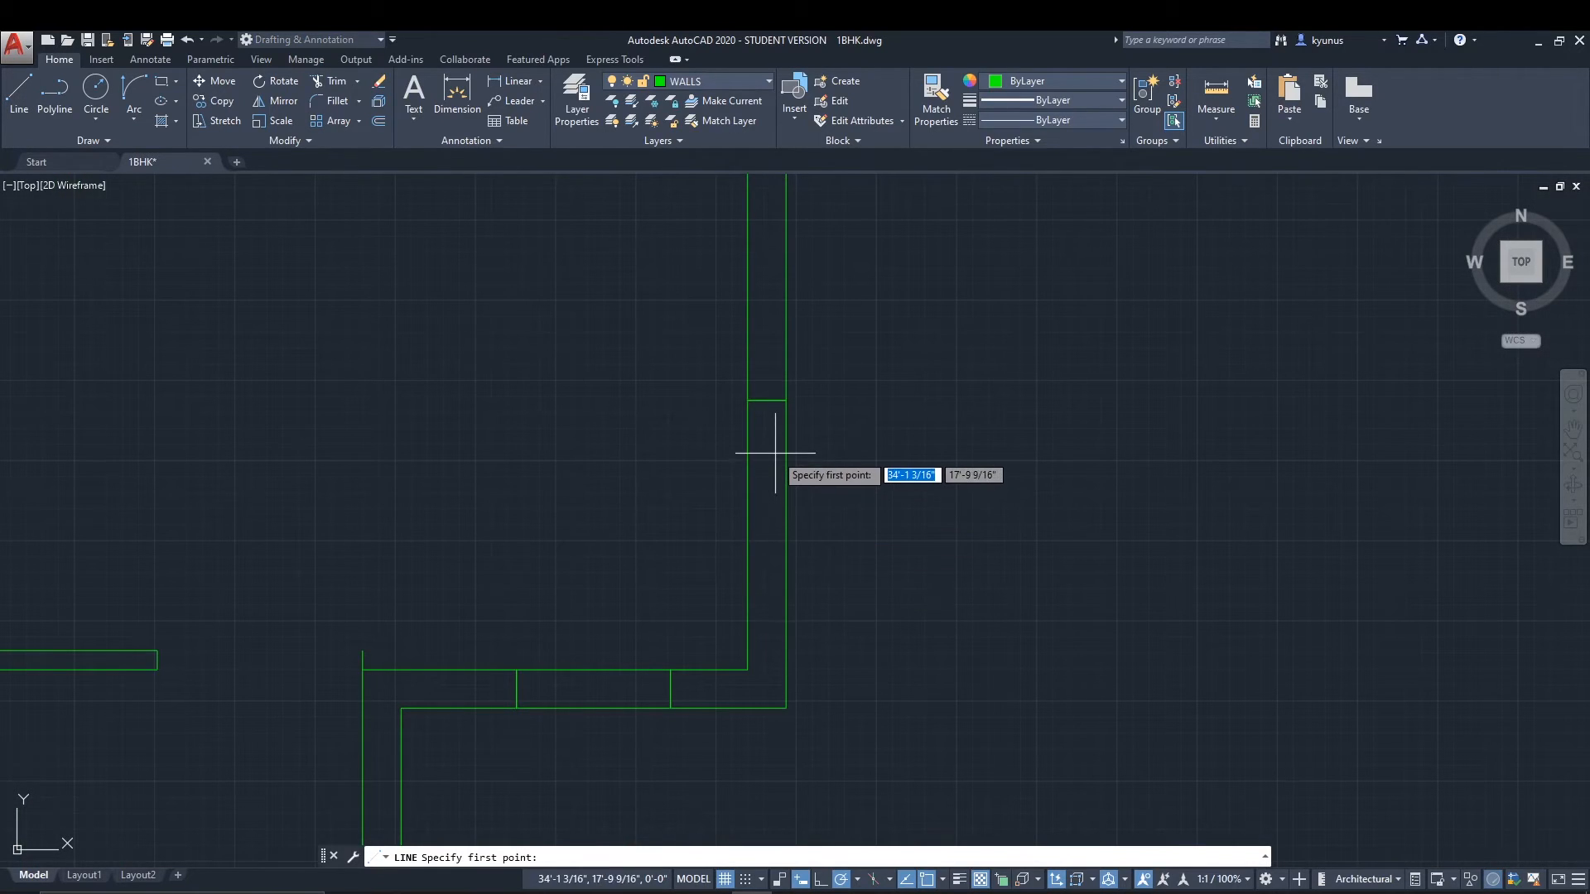
{"action": "scroll", "coordinate": [820, 484], "scroll_direction": "down", "scroll_amount": 1}
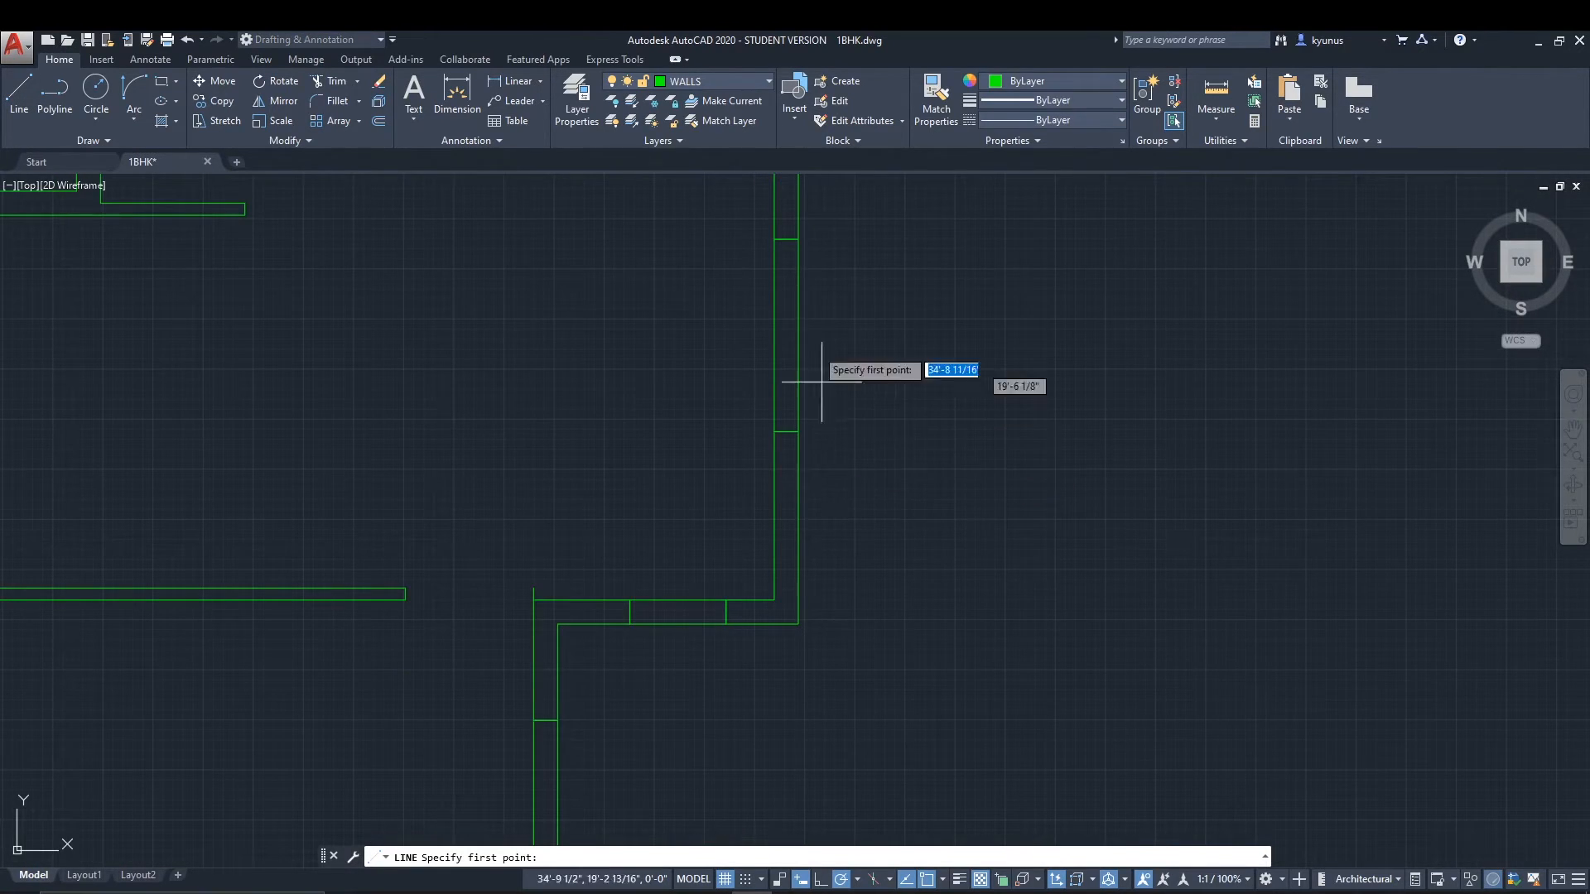
{"action": "left_click", "coordinate": [786, 239]}
{"action": "left_click", "coordinate": [786, 431]}
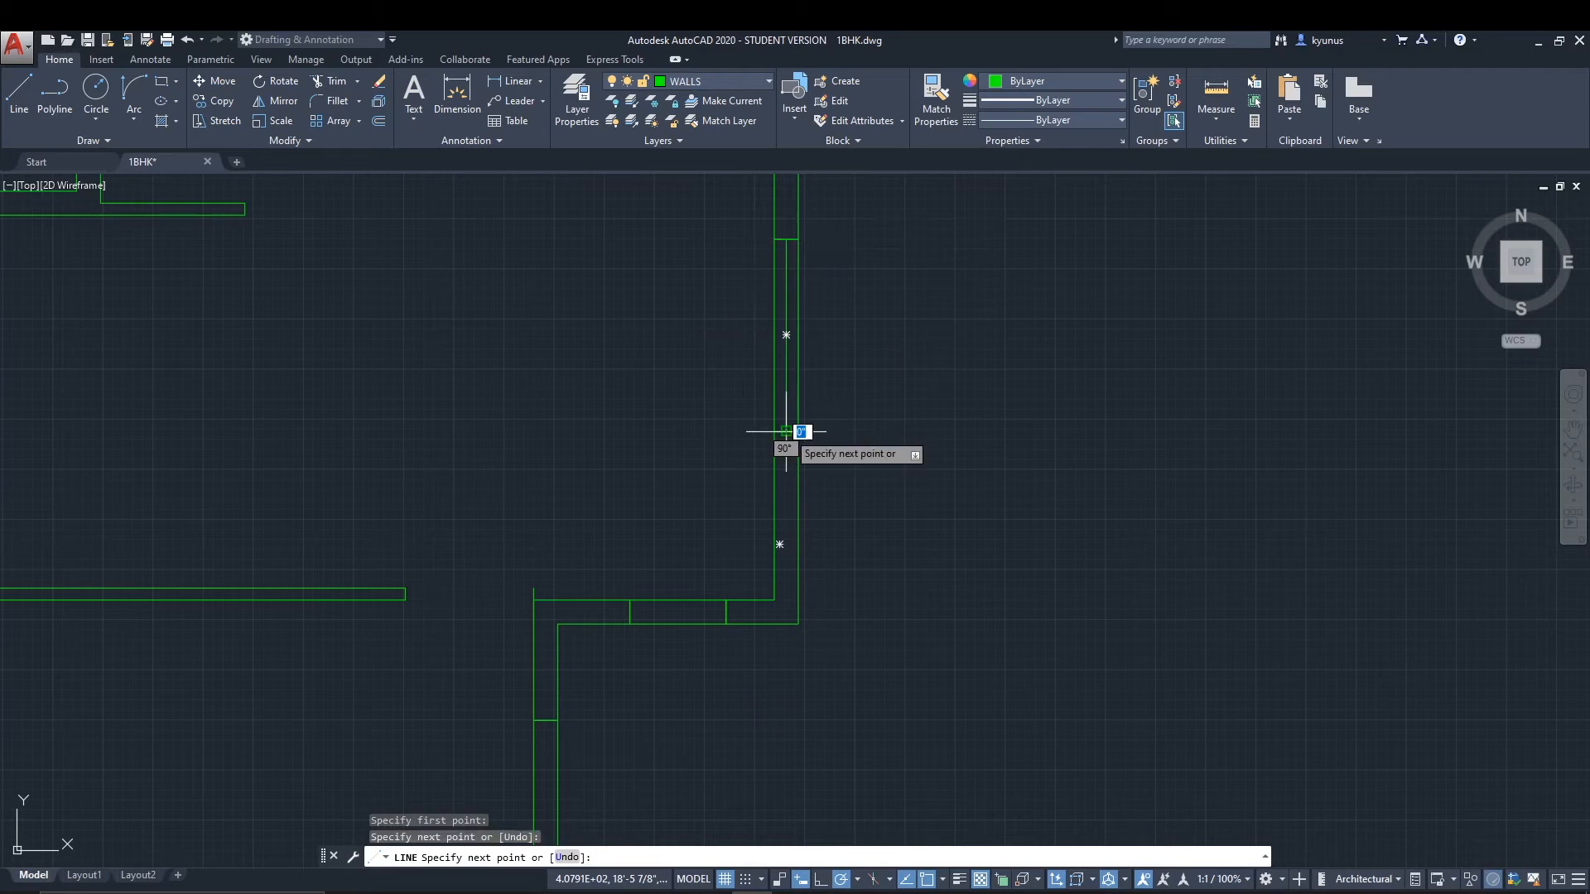
{"action": "key", "text": "Return"}
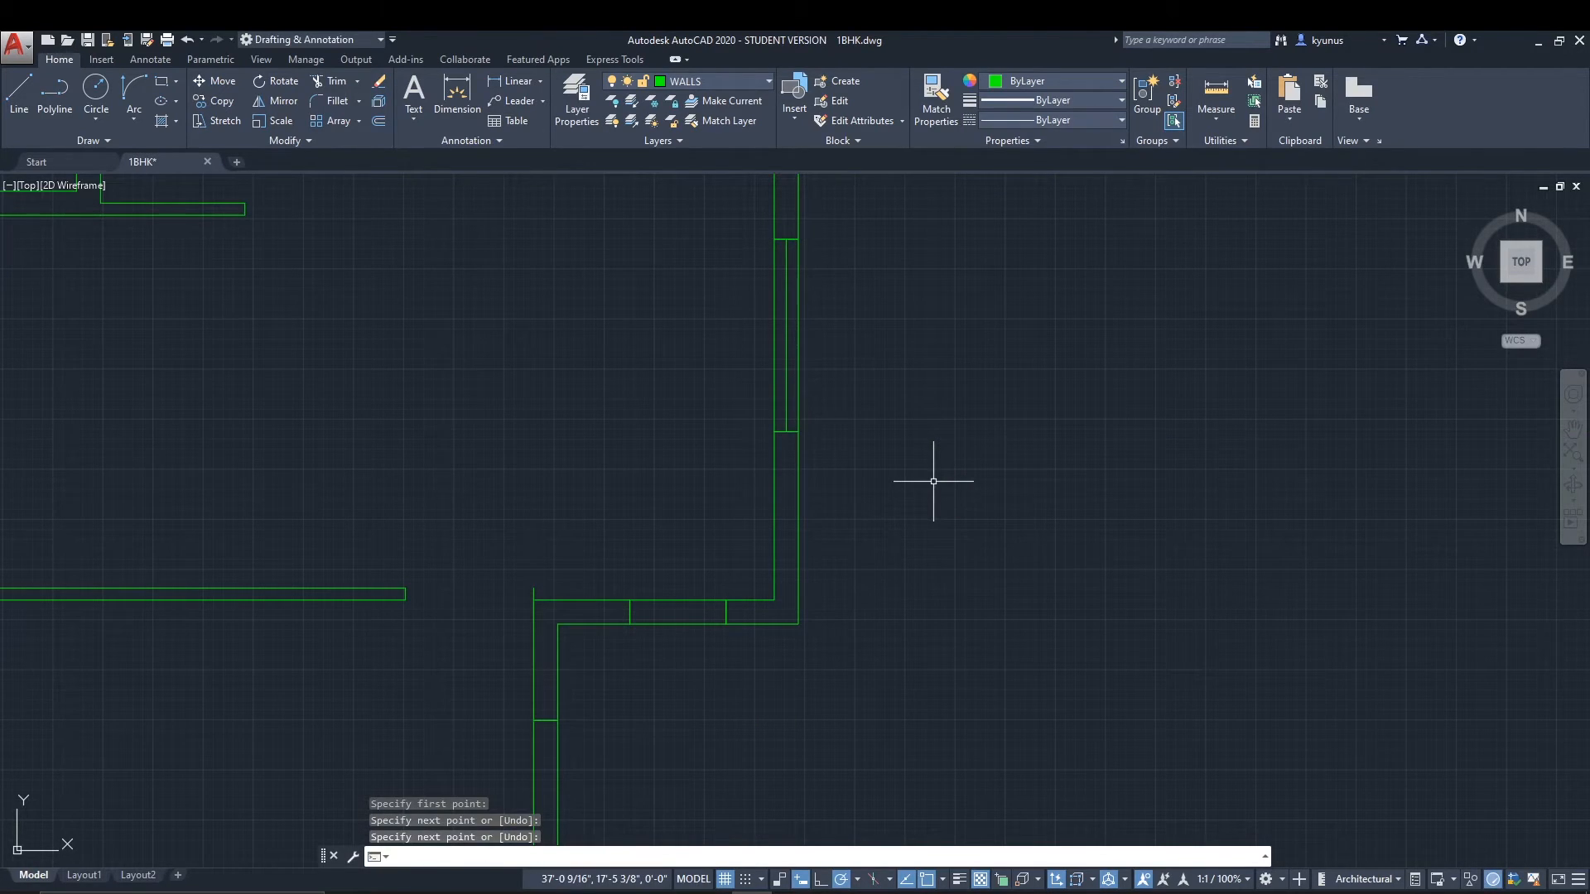
Draw a horizontal centre line through the window in the short horizontal wall at the plan's lower right, from midpoint to midpoint.
{"action": "key", "text": "Return"}
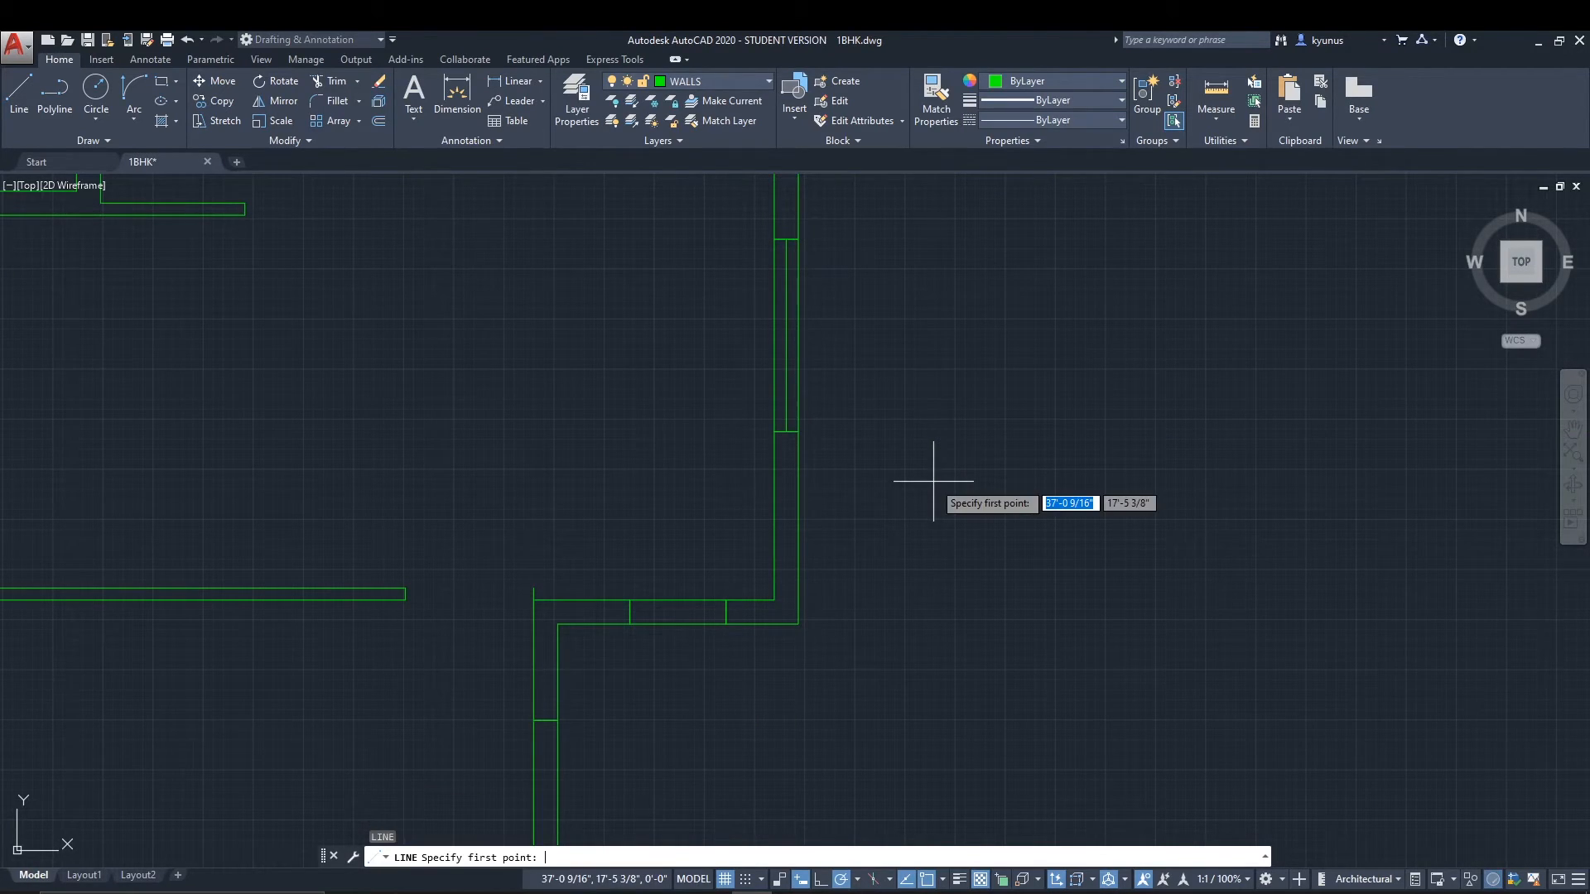
{"action": "left_click", "coordinate": [631, 612]}
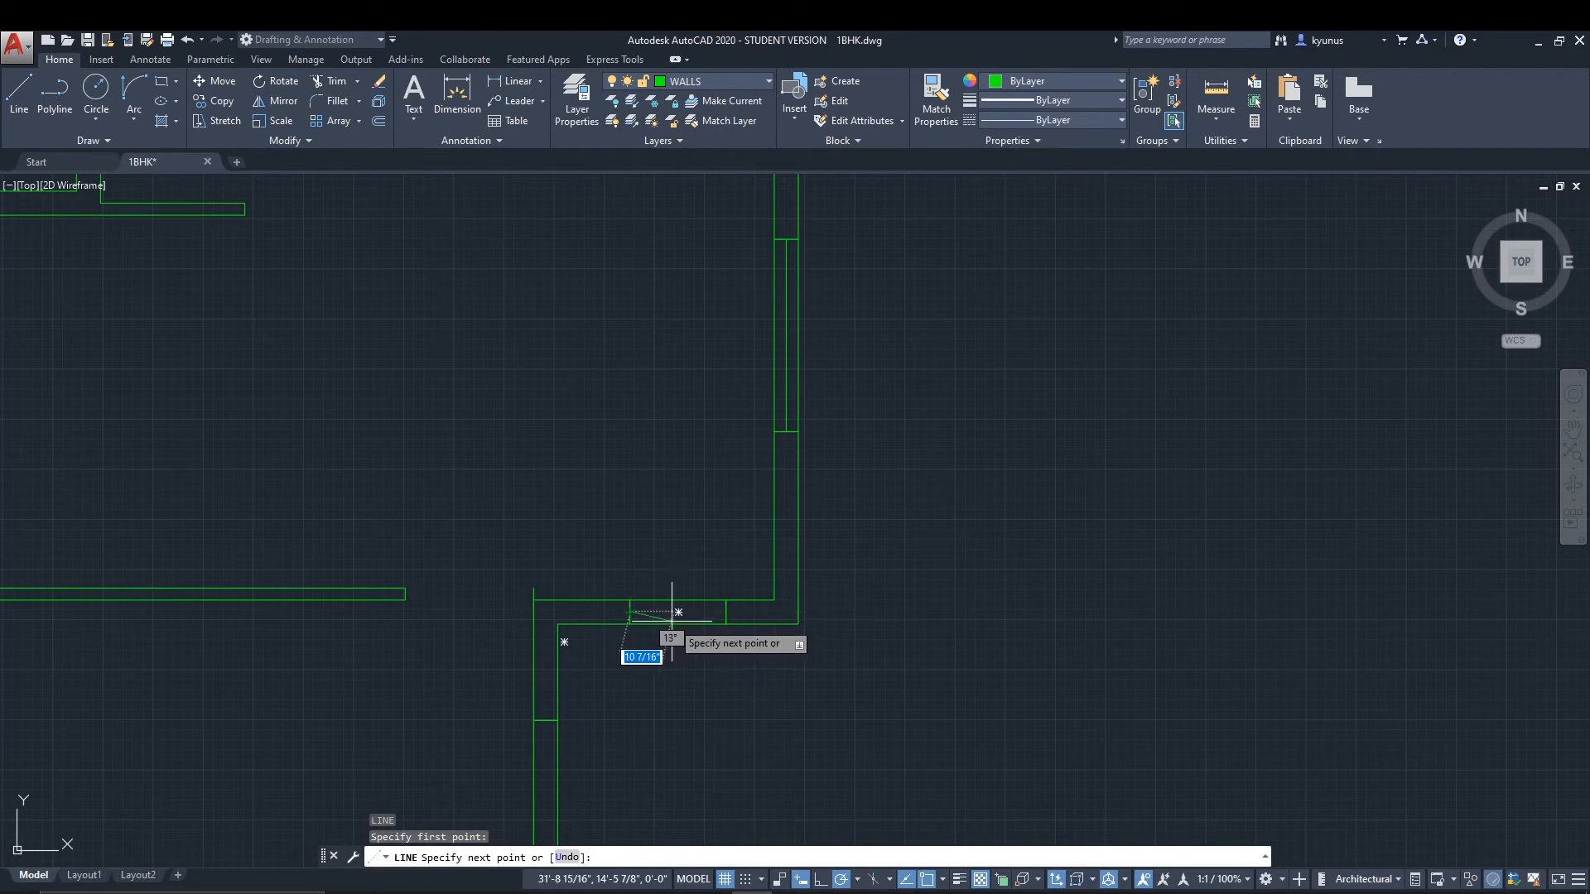
{"action": "left_click", "coordinate": [726, 612]}
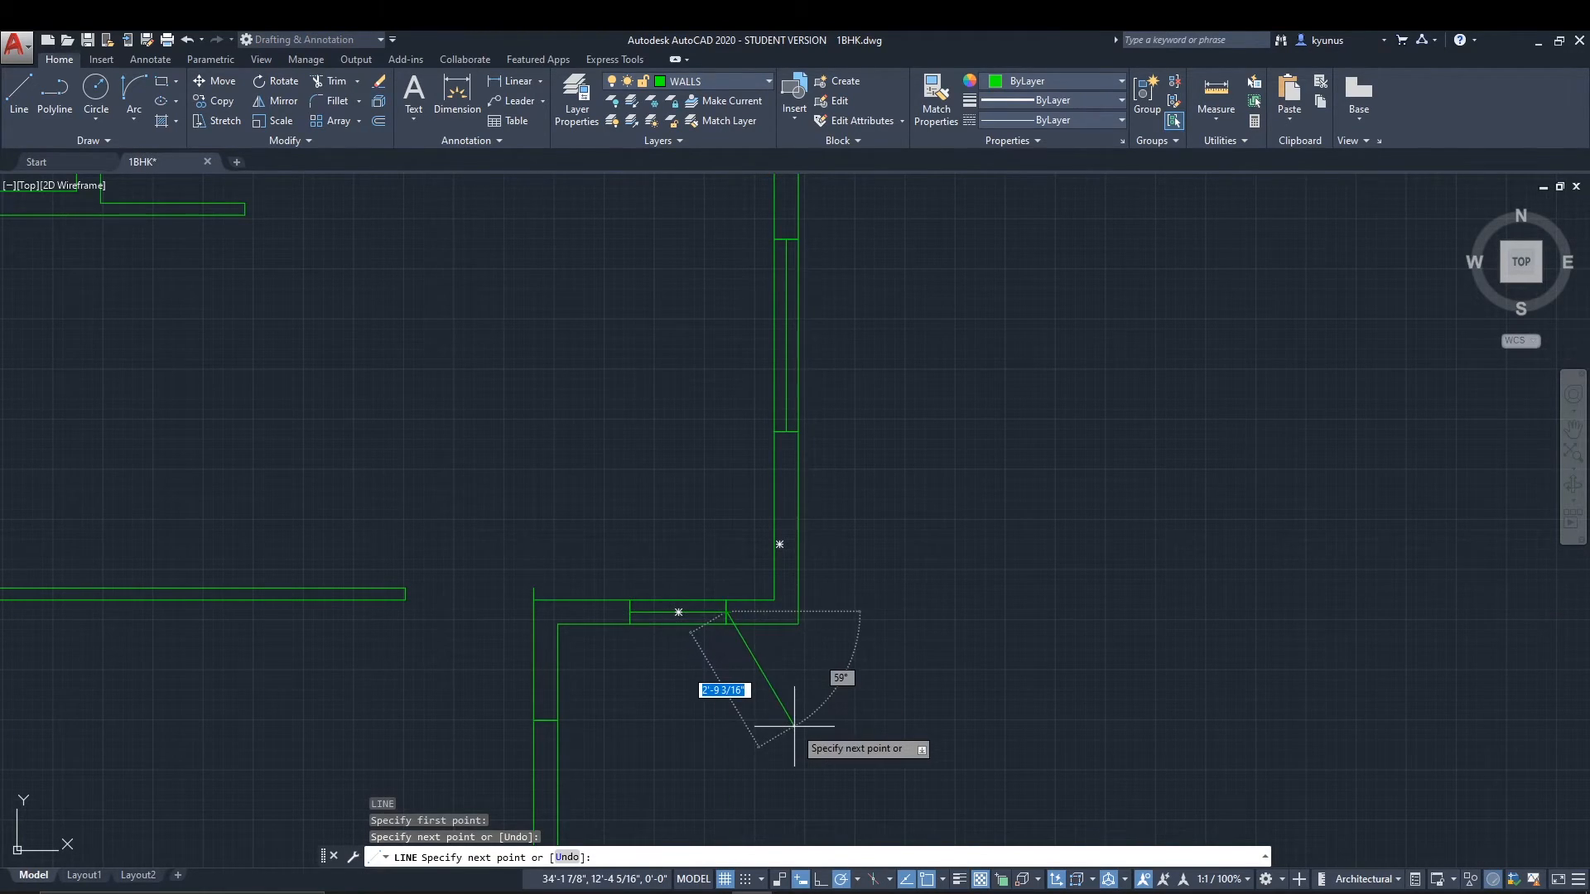
{"action": "key", "text": "Return"}
Draw a 4' vertical centre line through the window in the lower room's right wall, starting at its upper edge's midpoint.
{"action": "middle_click_drag", "start_coordinate": [720, 692], "coordinate": [962, 383]}
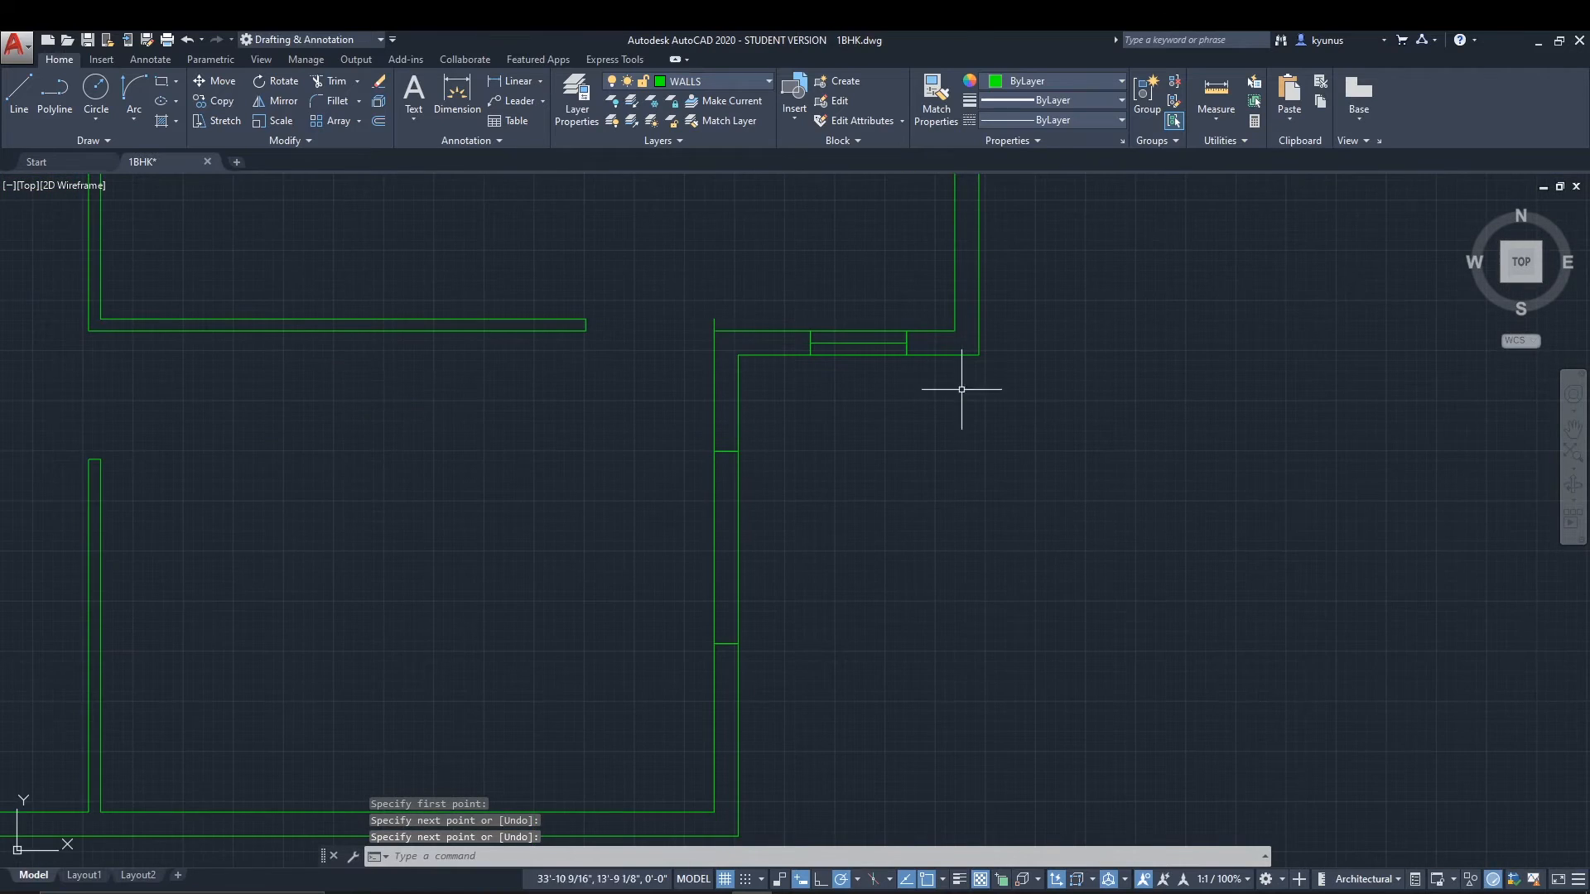
{"action": "key", "text": "Return"}
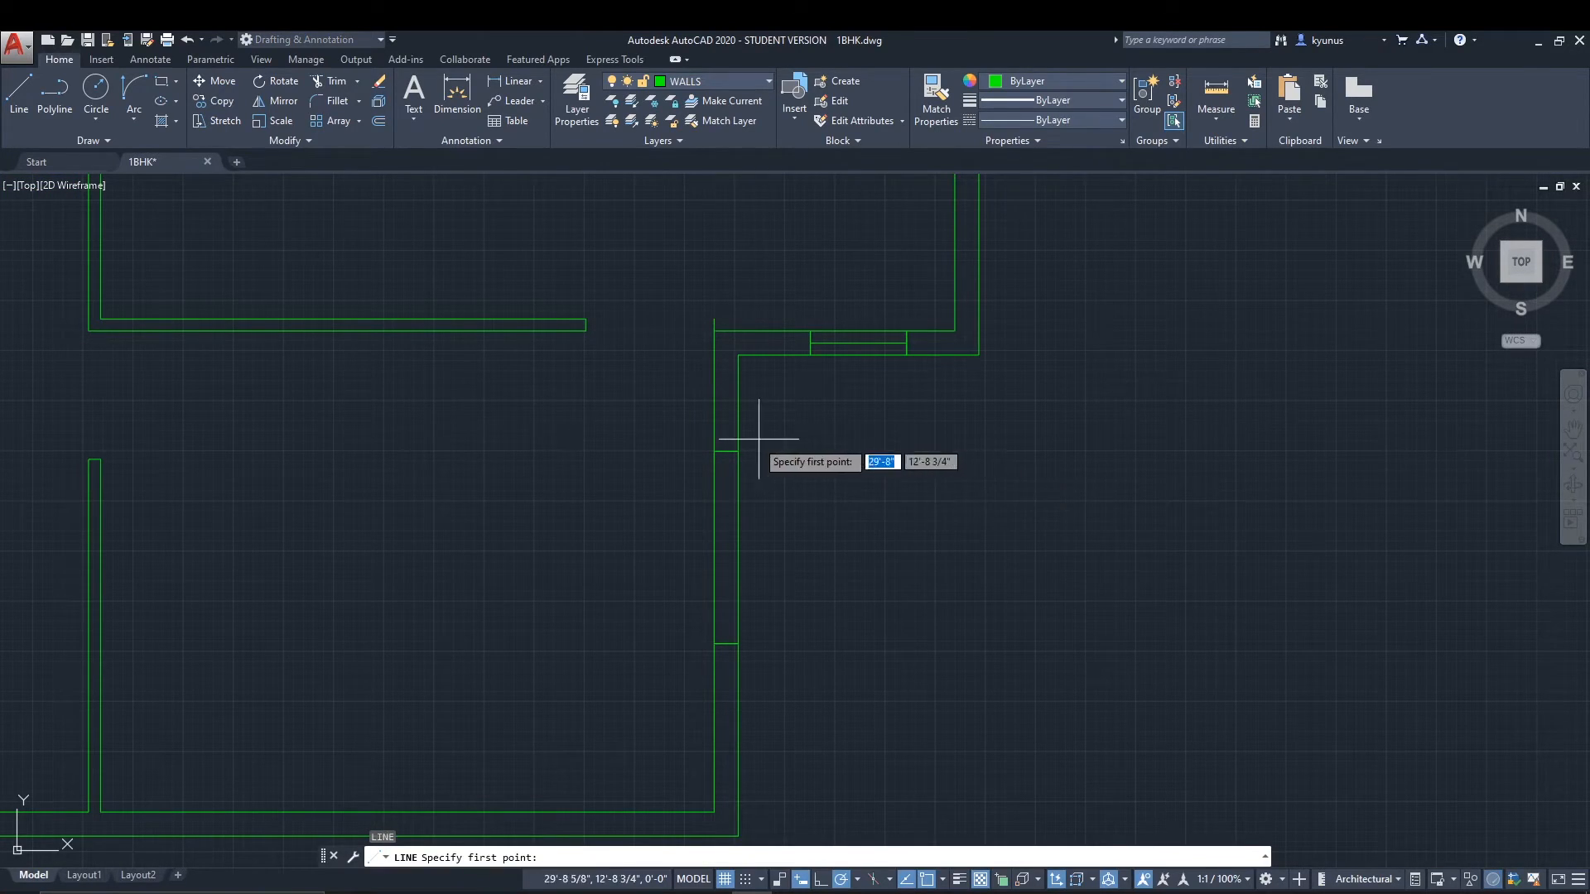
{"action": "left_click", "coordinate": [726, 451]}
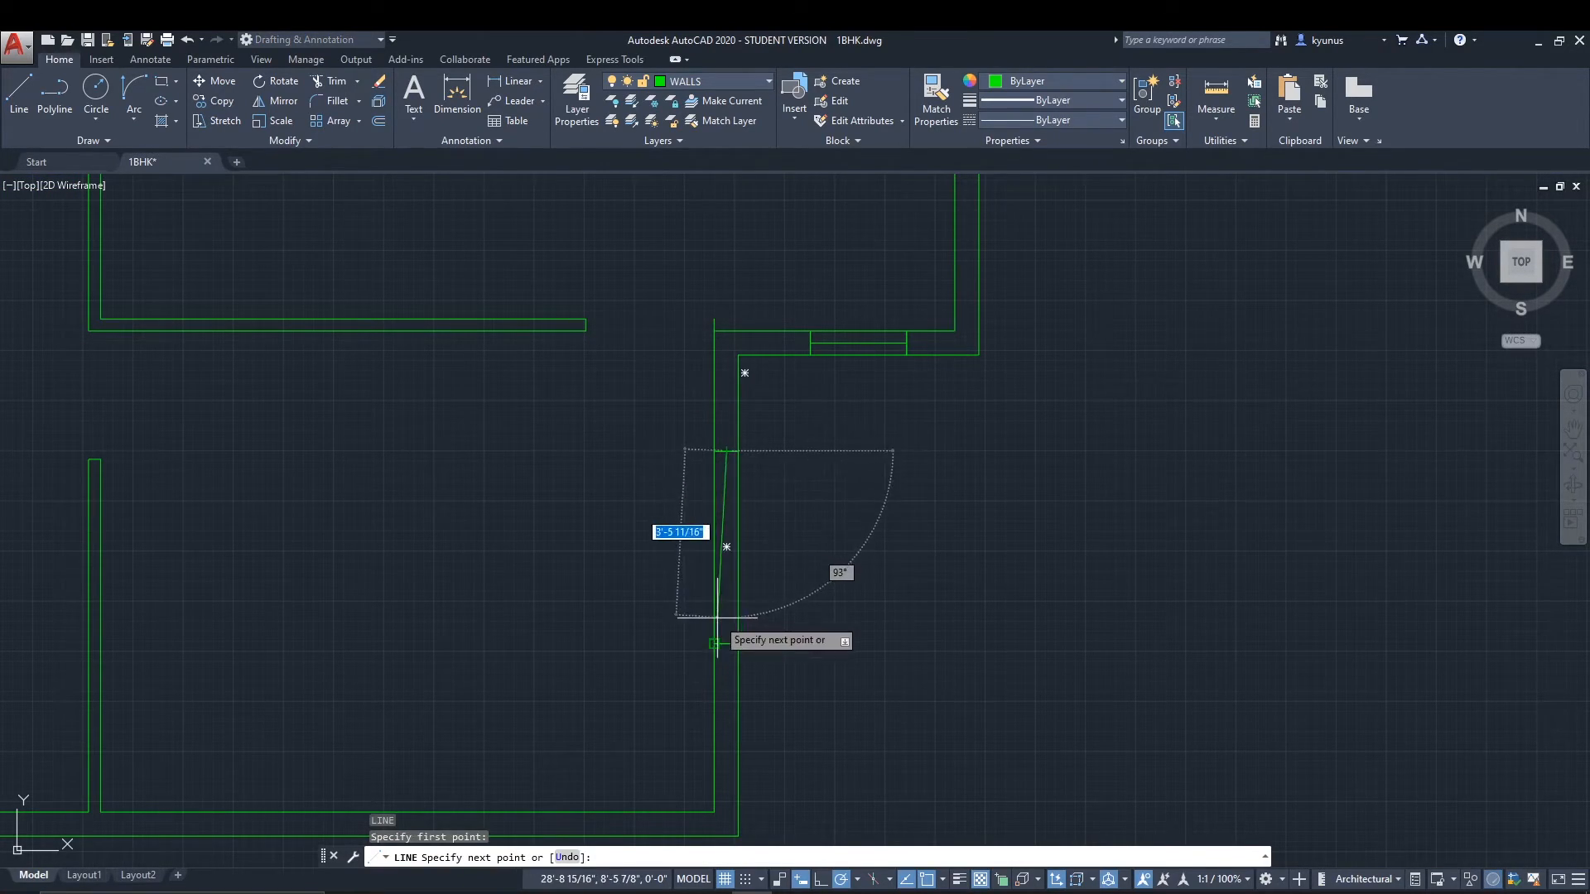
{"action": "type", "text": "4"}
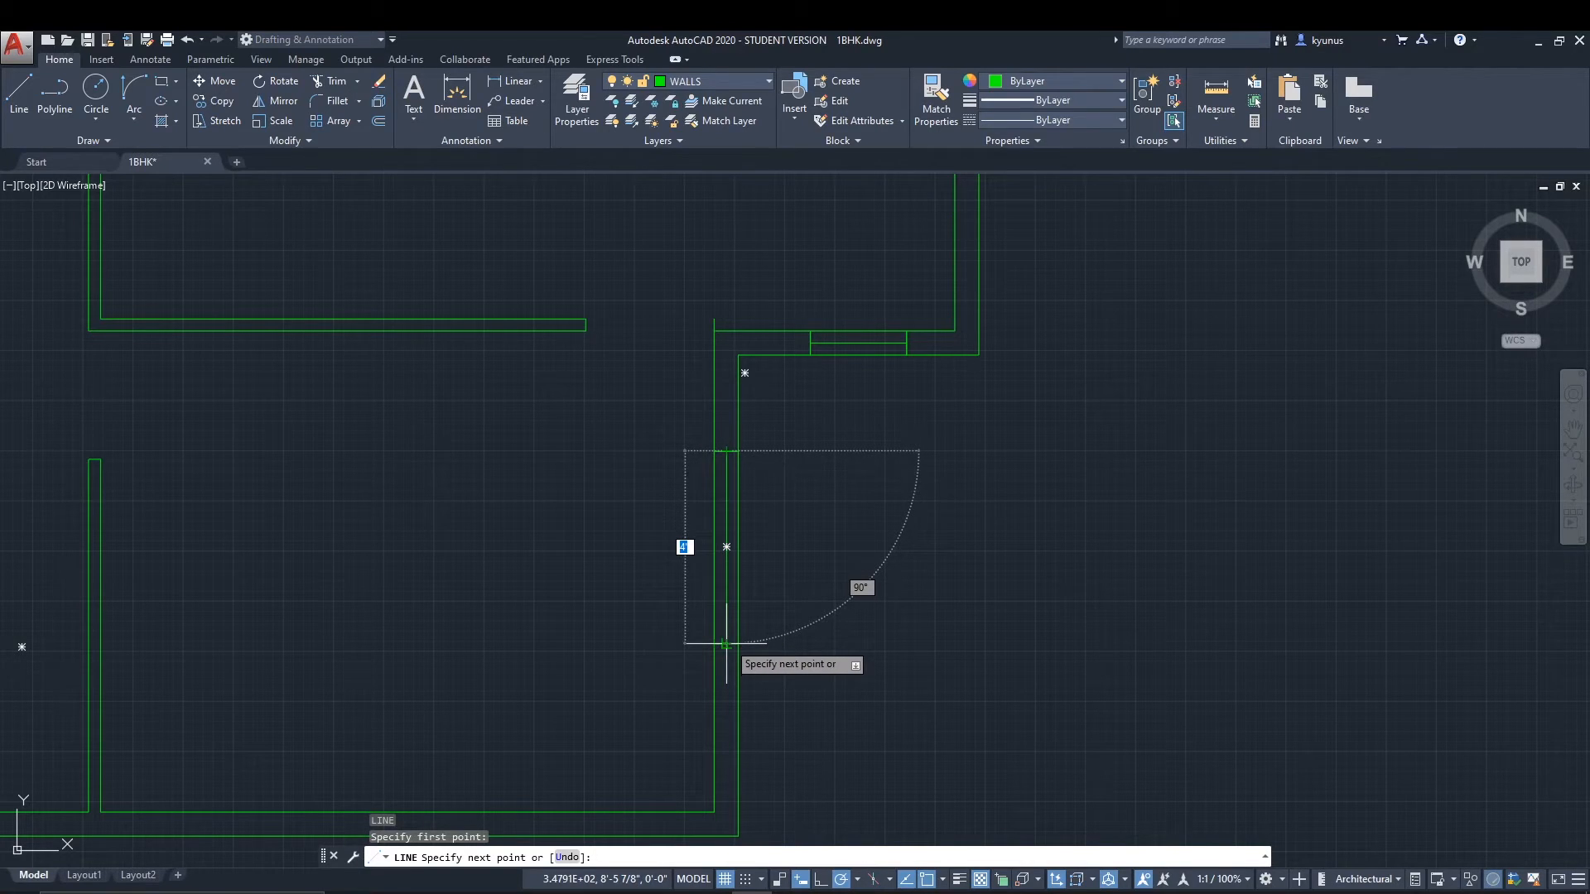
{"action": "key", "text": "Return"}
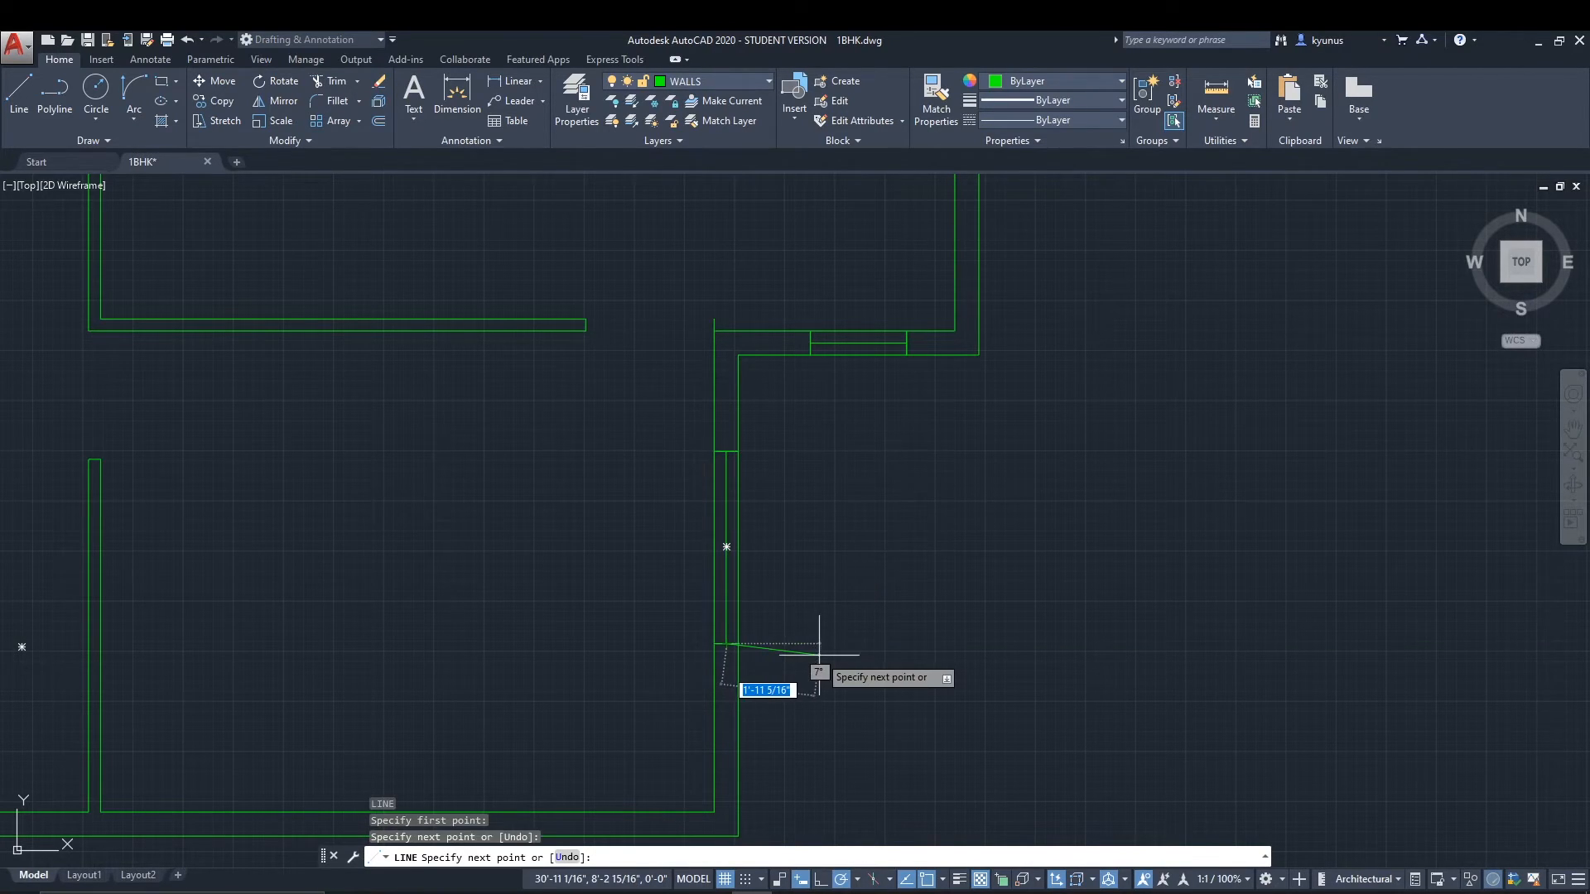
{"action": "key", "text": "Return"}
Draw a 4' vertical centre line through the window in the left outer wall, between the midpoints of its short edges.
{"action": "mouse_move", "coordinate": [521, 674]}
{"action": "middle_mouse_down"}
{"action": "mouse_move", "coordinate": [841, 450]}
{"action": "mouse_move", "coordinate": [899, 353]}
{"action": "middle_mouse_up"}
{"action": "scroll", "coordinate": [1054, 586], "scroll_direction": "down", "scroll_amount": 5}
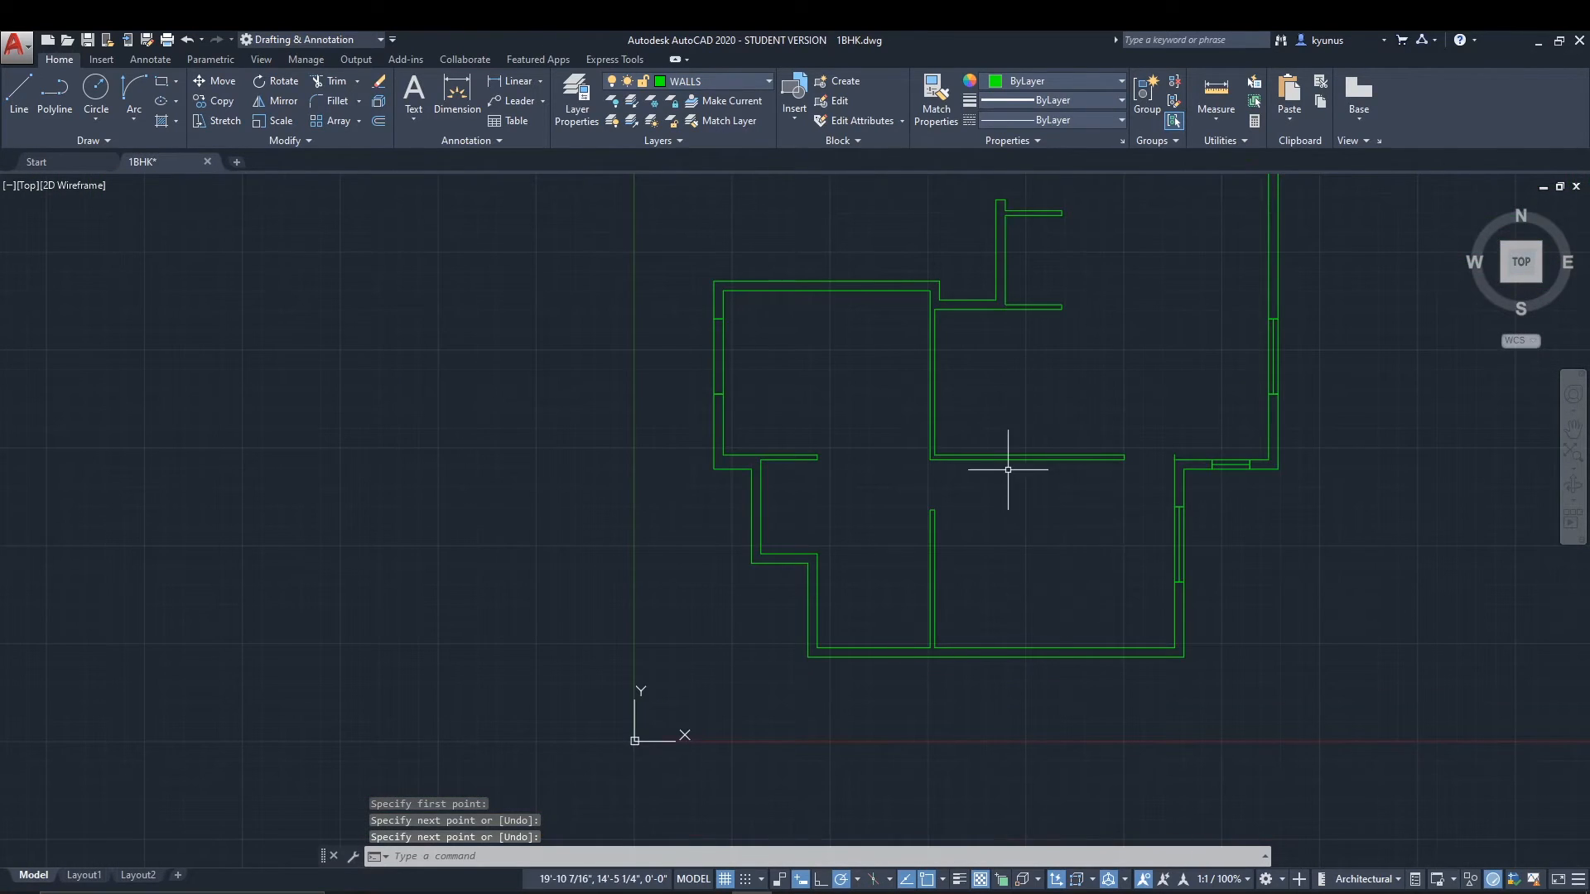
{"action": "middle_click_drag", "start_coordinate": [1008, 650], "coordinate": [872, 708]}
{"action": "scroll", "coordinate": [668, 699], "scroll_direction": "down", "scroll_amount": 4}
{"action": "scroll", "coordinate": [682, 709], "scroll_direction": "up", "scroll_amount": 4}
{"action": "scroll", "coordinate": [654, 618], "scroll_direction": "up", "scroll_amount": 5}
{"action": "scroll", "coordinate": [568, 593], "scroll_direction": "up", "scroll_amount": 2}
{"action": "type", "text": "l"}
{"action": "key", "text": "Return"}
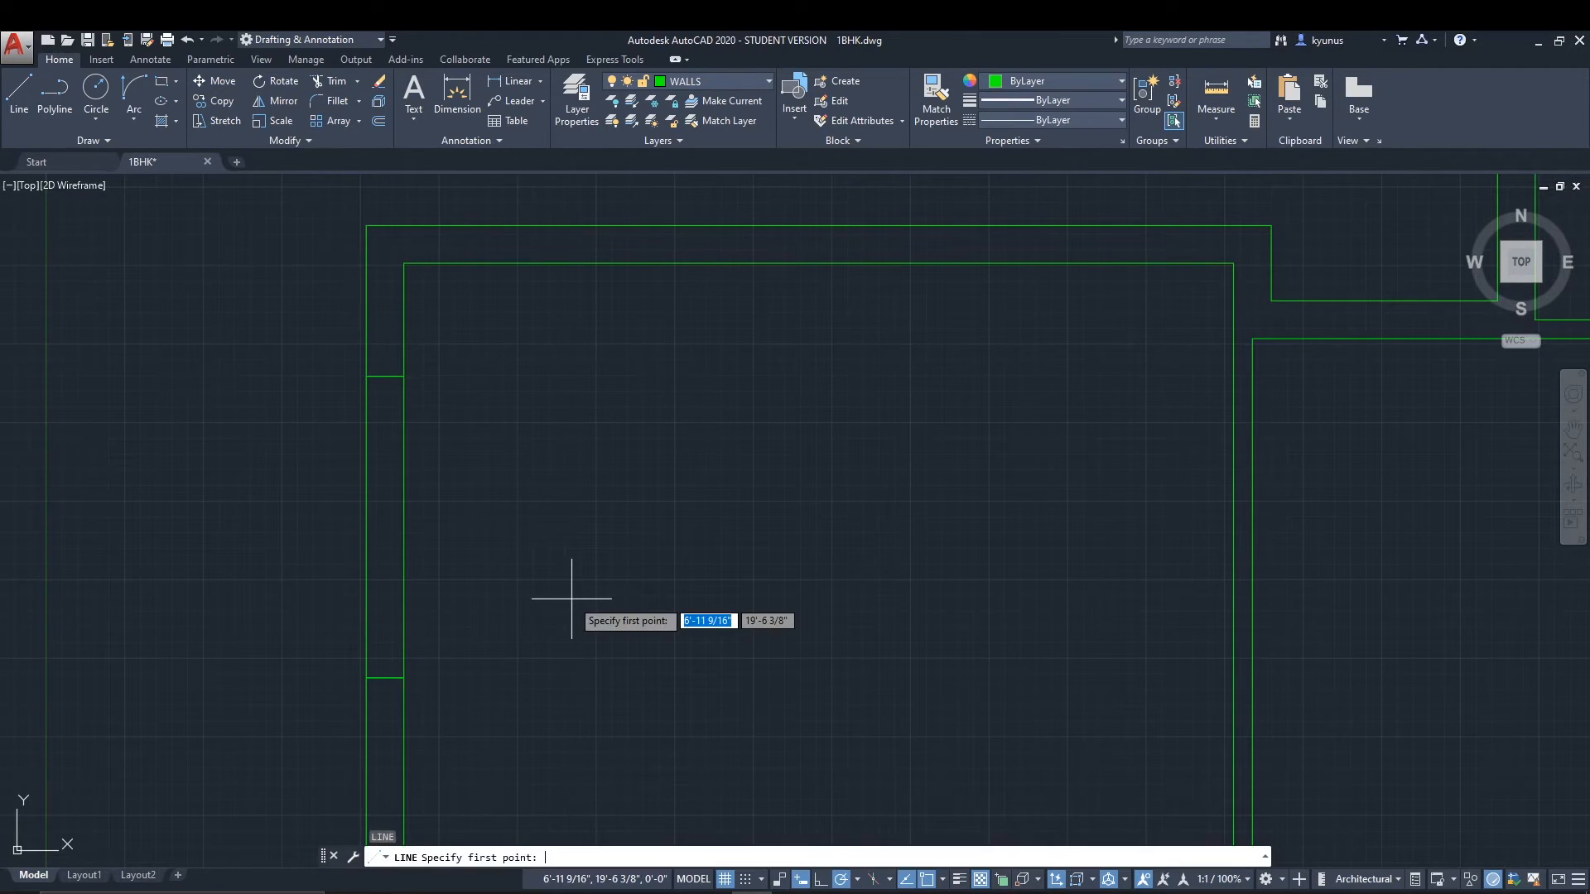
{"action": "left_click", "coordinate": [385, 375]}
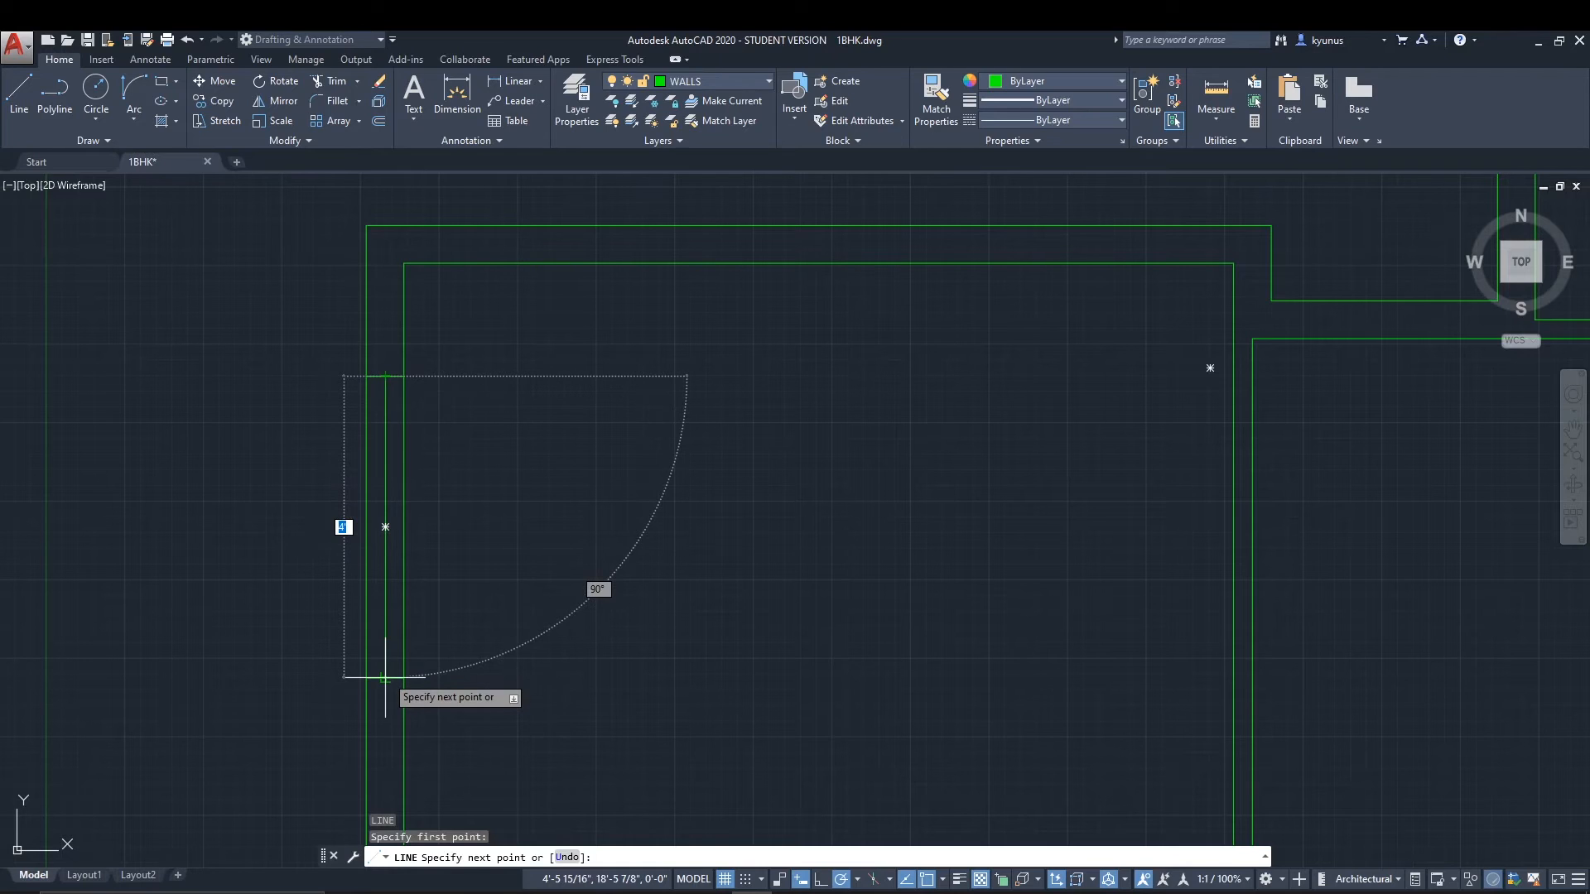
{"action": "left_click", "coordinate": [385, 678]}
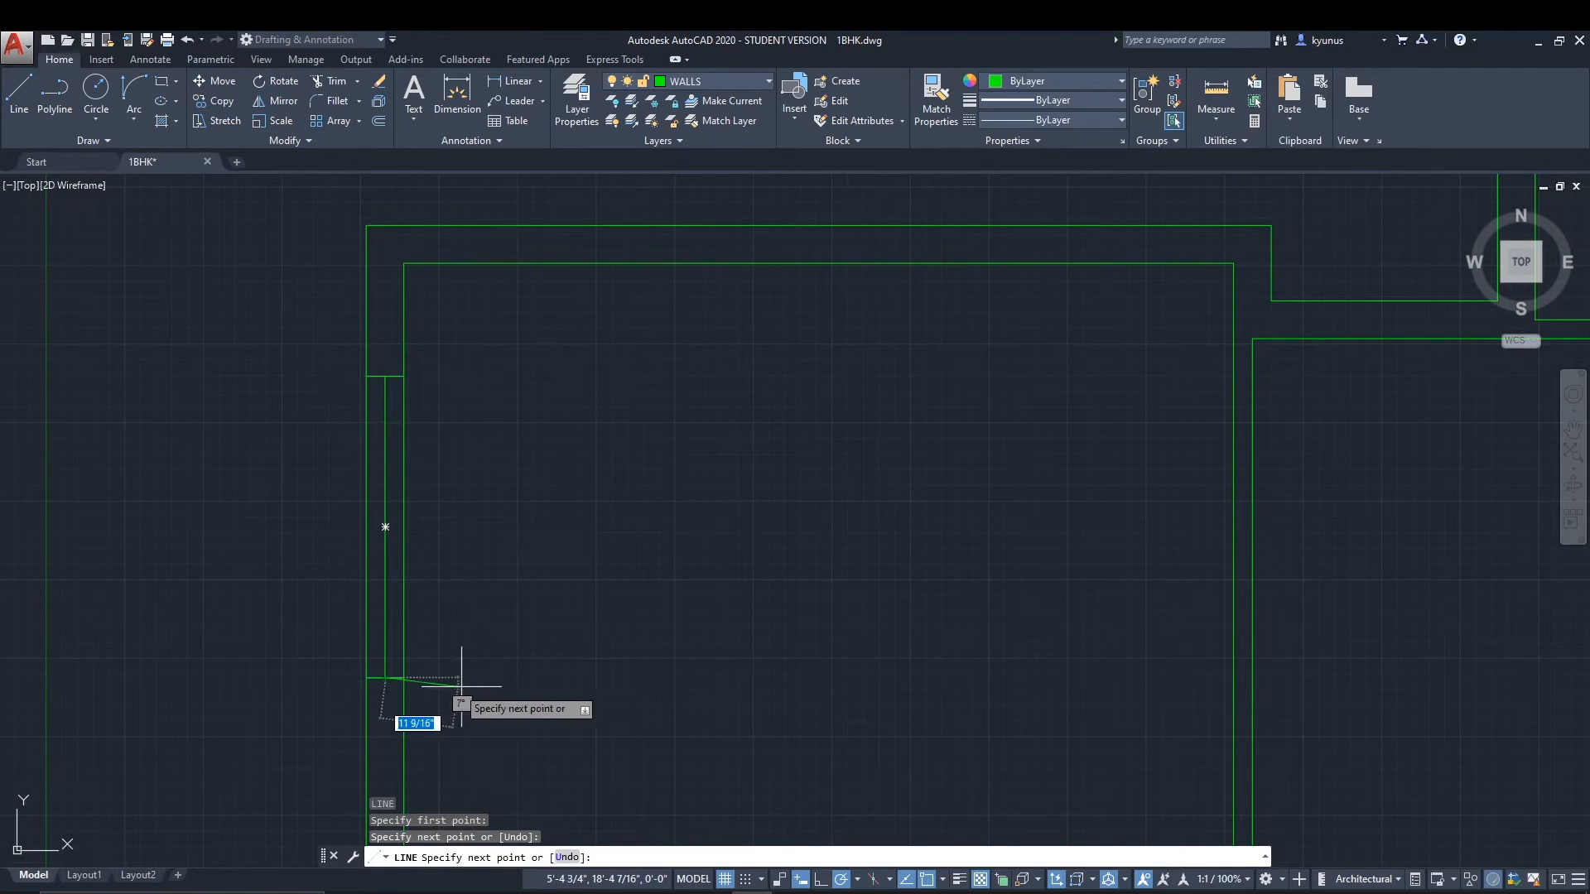
{"action": "key", "text": "Return"}
{"action": "scroll", "coordinate": [473, 682], "scroll_direction": "down", "scroll_amount": 4}
{"action": "scroll", "coordinate": [603, 589], "scroll_direction": "down", "scroll_amount": 4}
{"action": "middle_click_drag", "start_coordinate": [615, 611], "coordinate": [575, 522]}
{"action": "scroll", "coordinate": [565, 429], "scroll_direction": "up", "scroll_amount": 2}
{"action": "scroll", "coordinate": [607, 527], "scroll_direction": "up", "scroll_amount": 2}
{"action": "scroll", "coordinate": [607, 528], "scroll_direction": "down", "scroll_amount": 2}
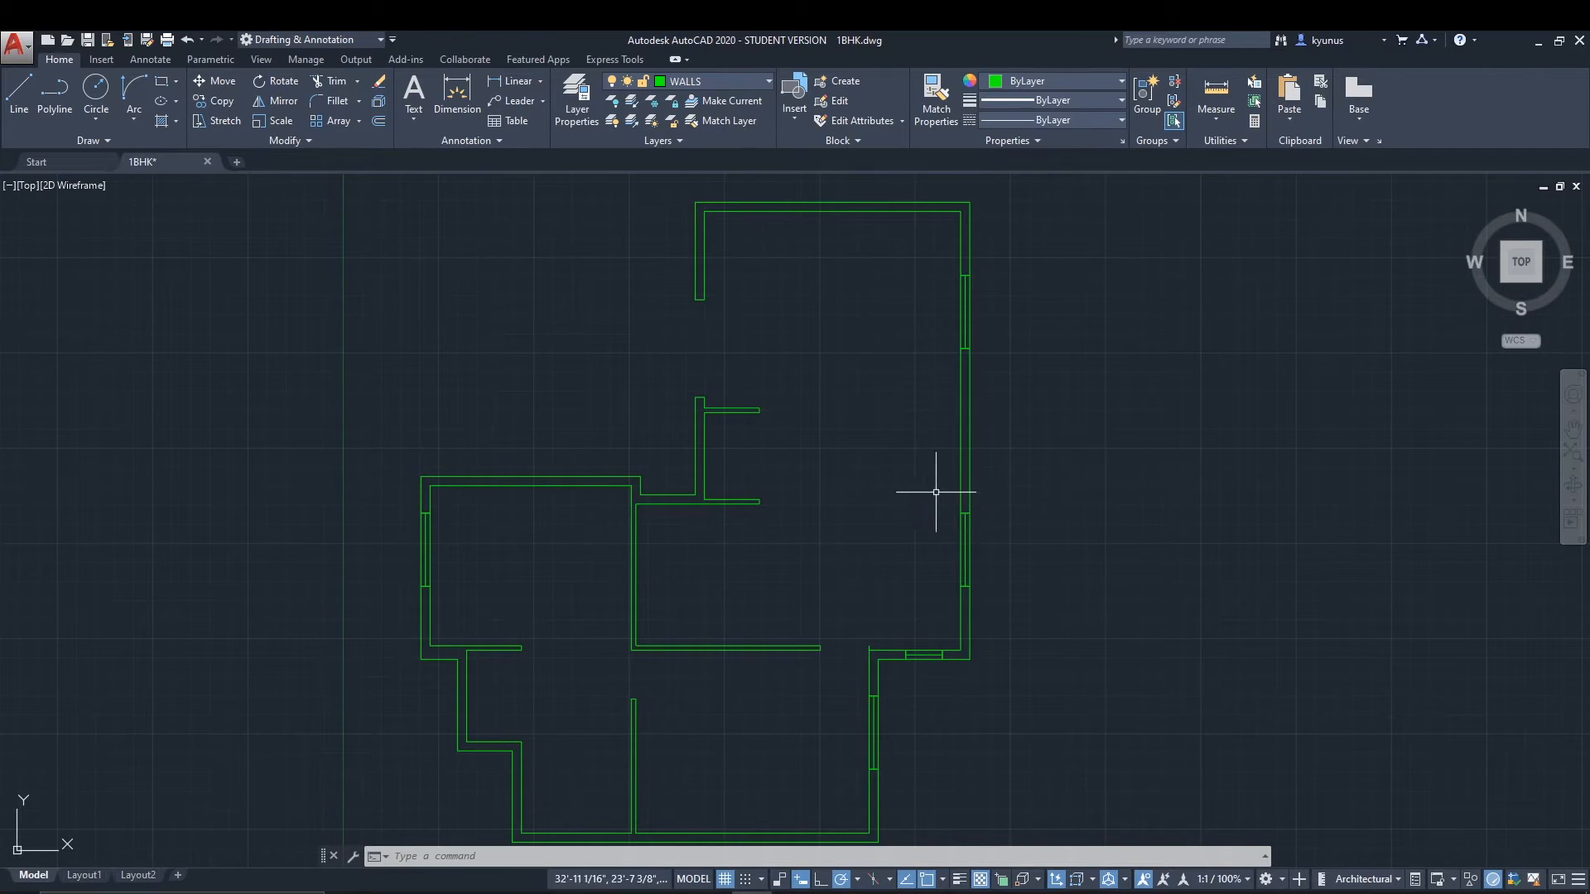
{"action": "middle_click_drag", "start_coordinate": [892, 490], "coordinate": [890, 482]}
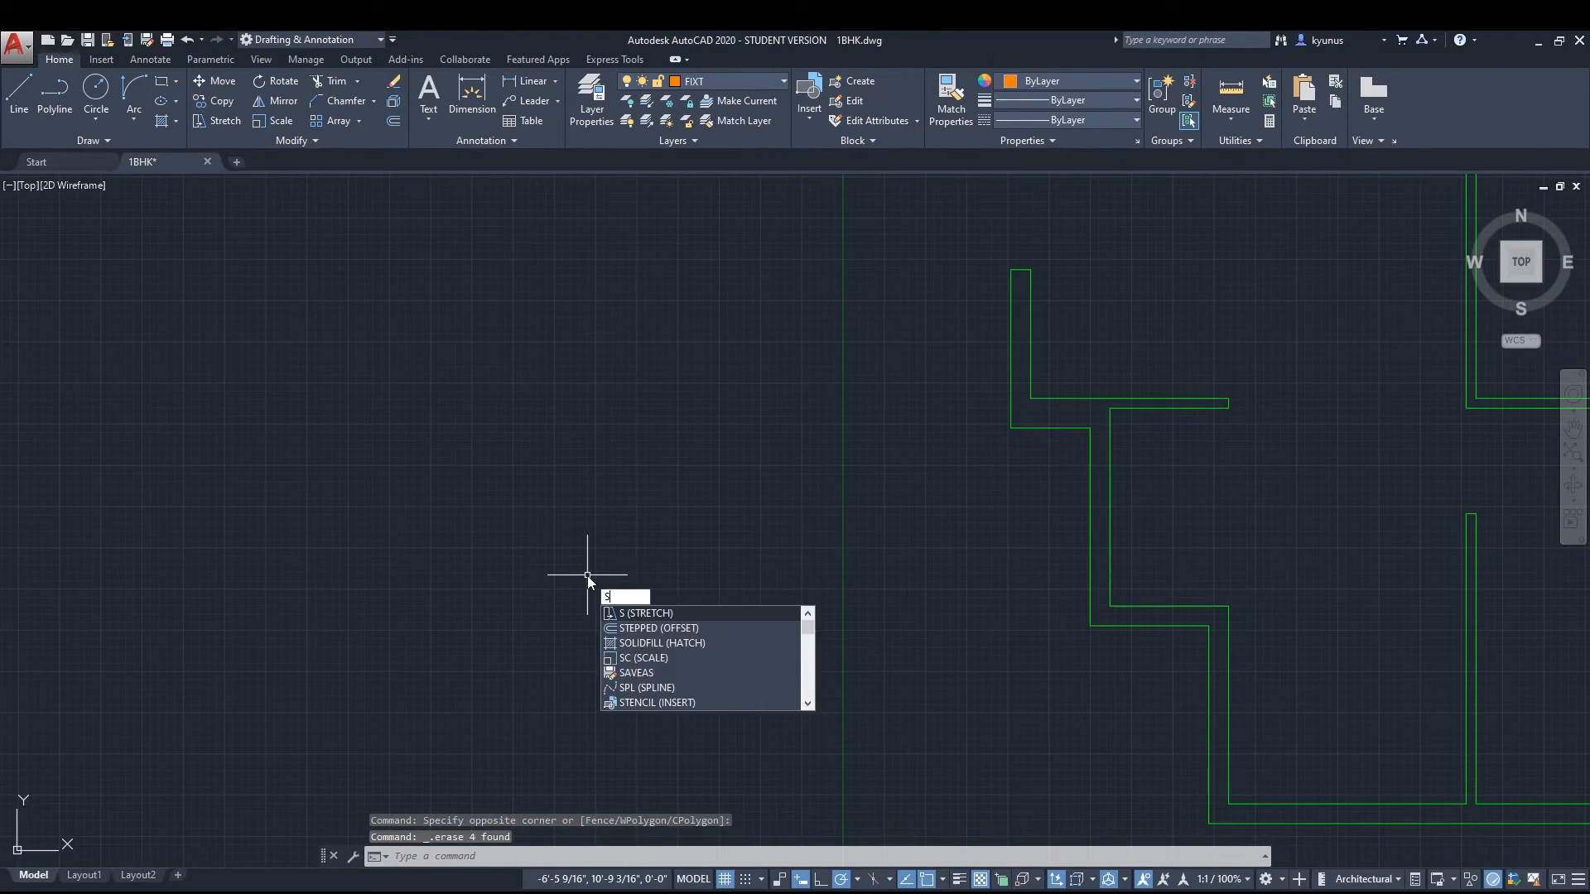
{"action": "key", "text": "Escape"}
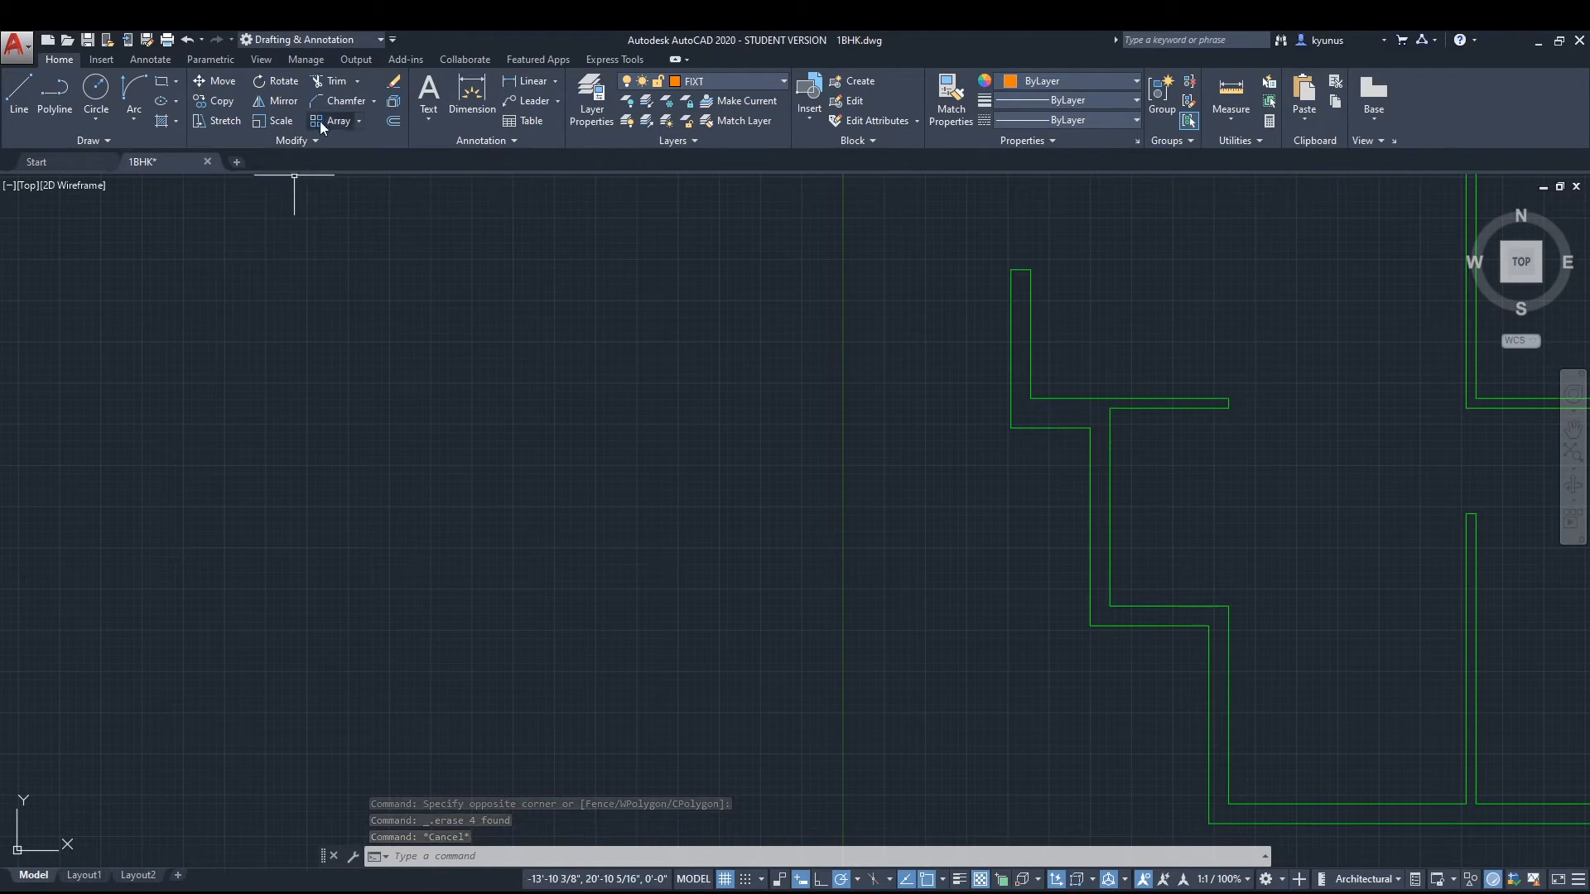
{"action": "left_click", "coordinate": [374, 102]}
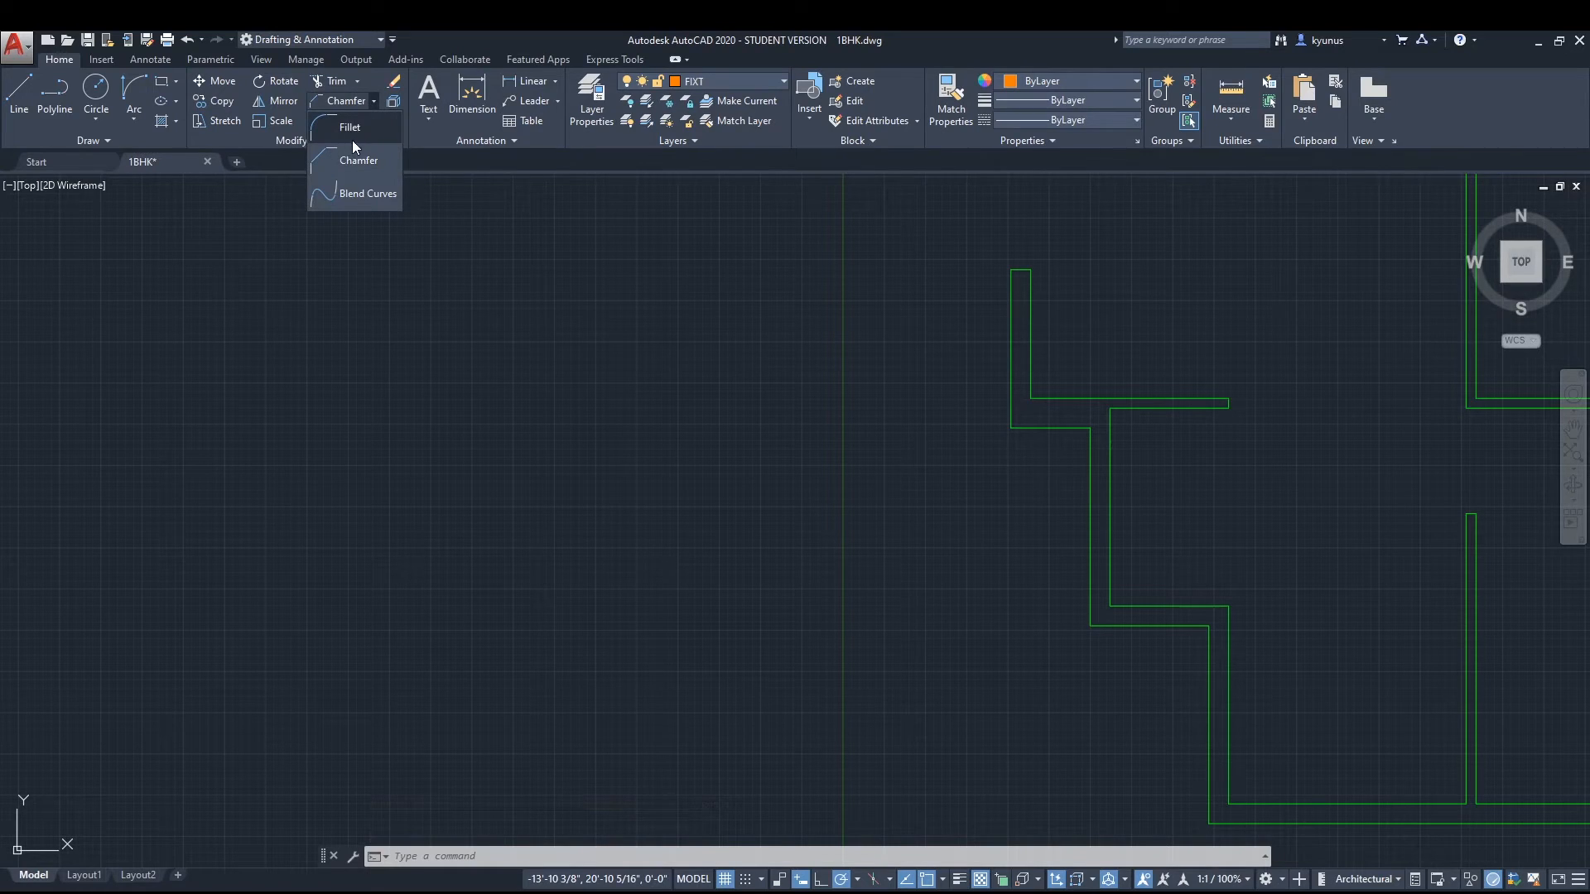
{"action": "left_click", "coordinate": [375, 101]}
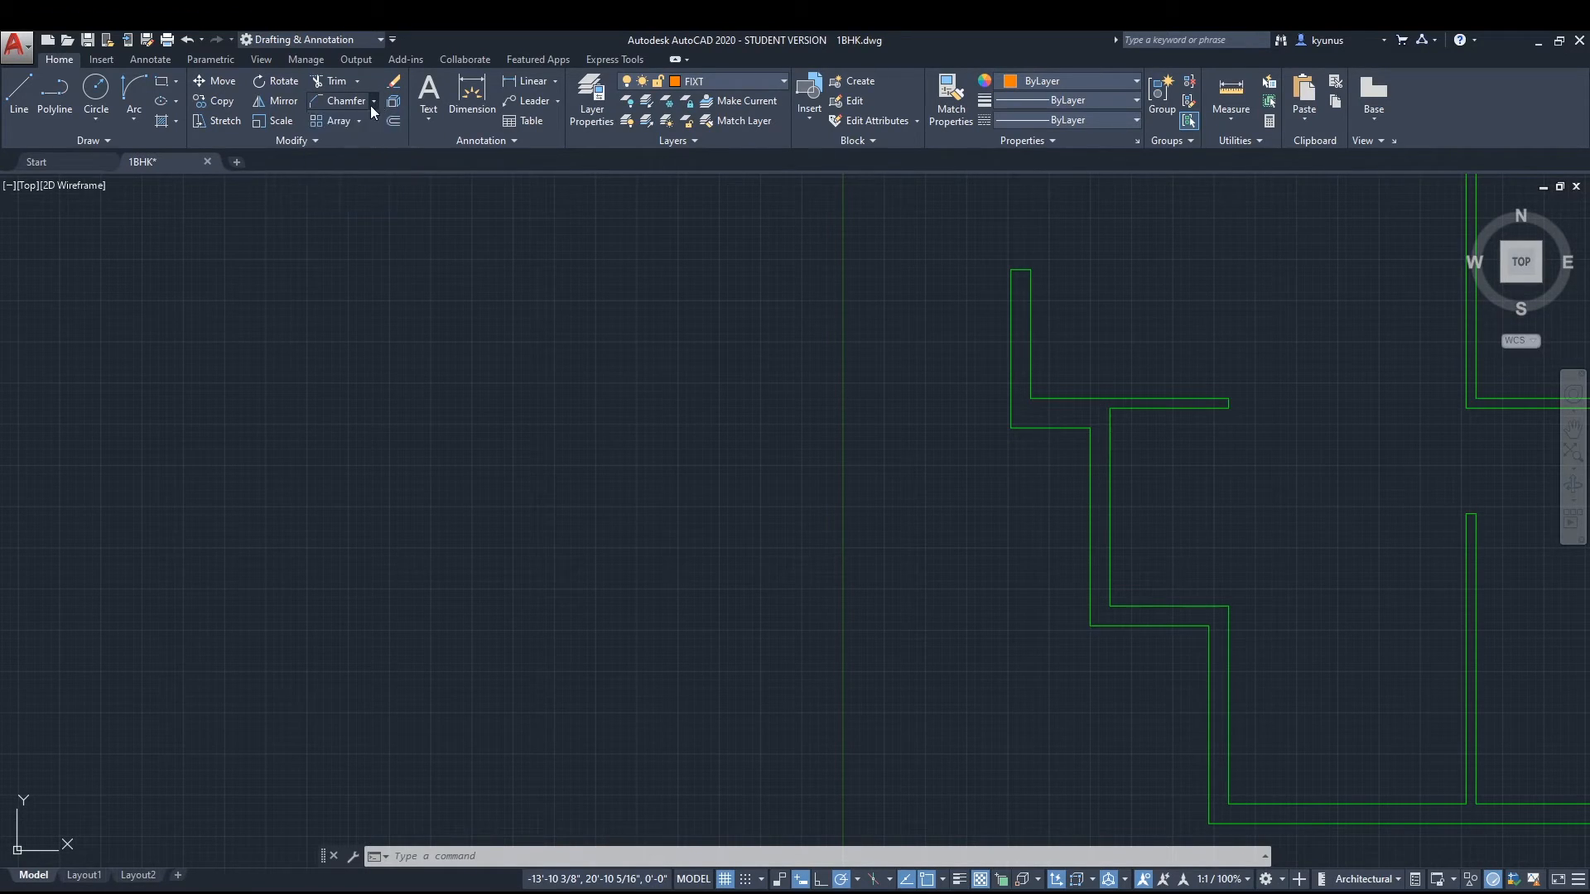
Draw a freehand rectangle on the FIXT layer in the empty area to the left of the floor plan.
{"action": "left_click", "coordinate": [163, 86]}
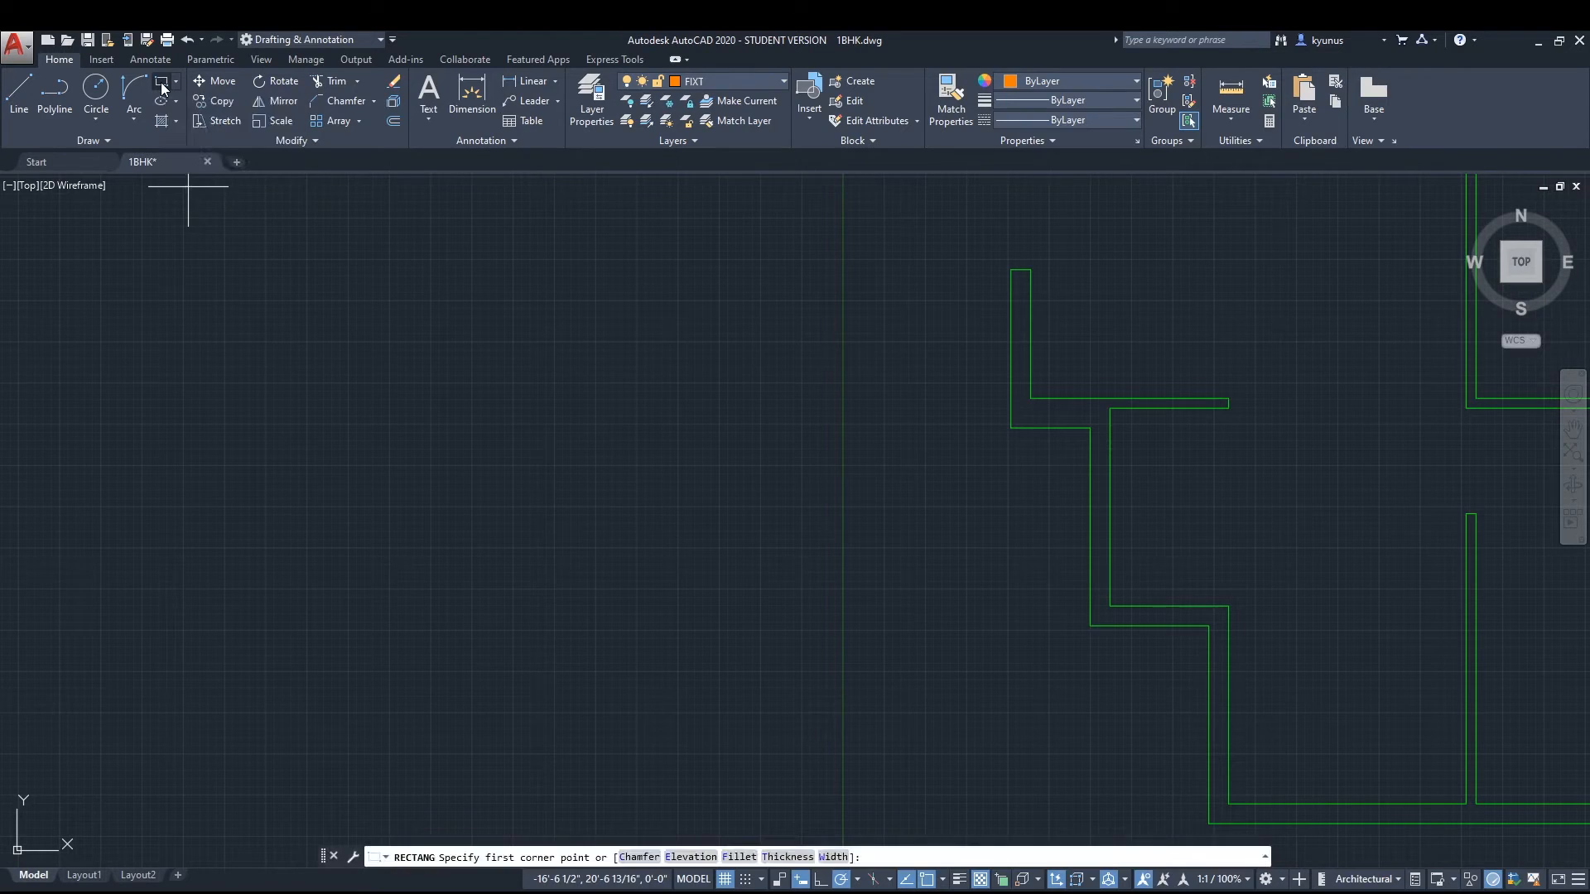
{"action": "left_click", "coordinate": [129, 285]}
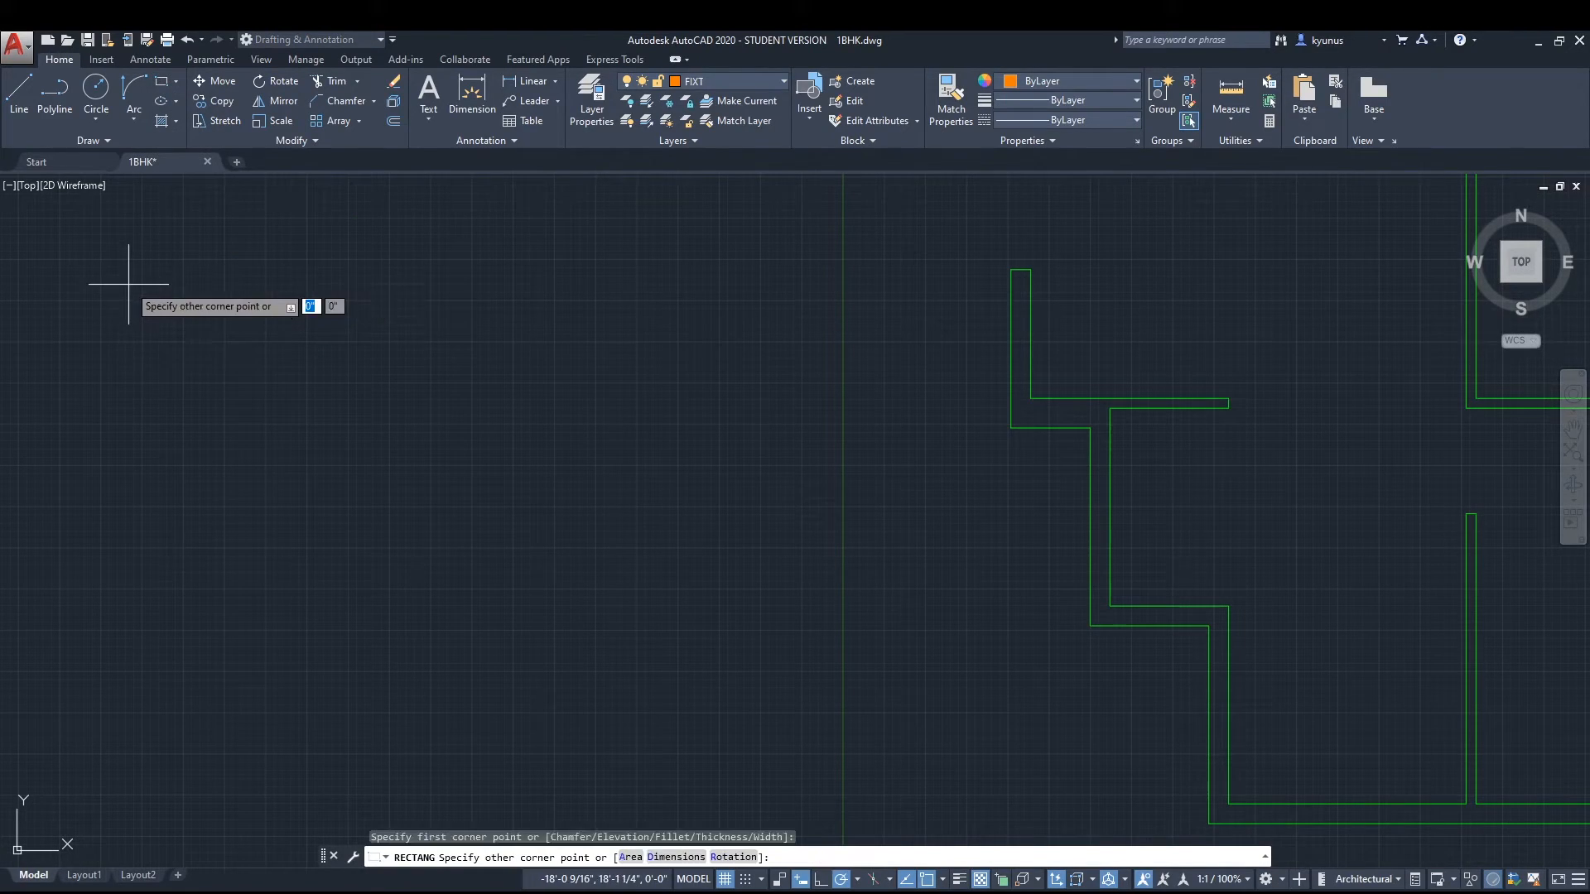
{"action": "left_click", "coordinate": [403, 448]}
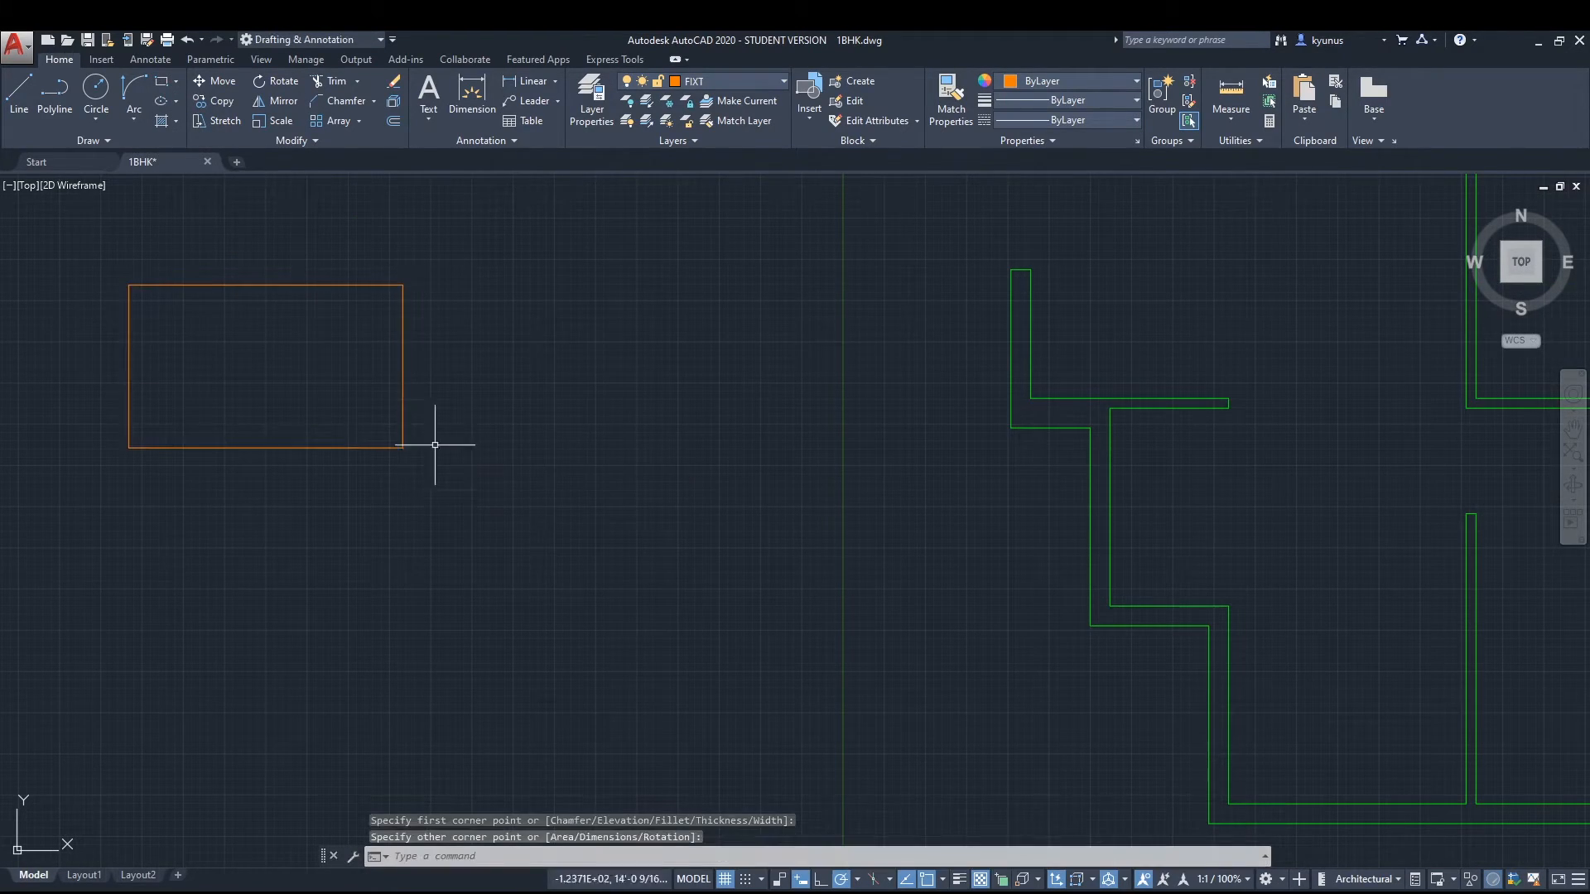
Draw a second practice rectangle between the first one and the floor plan, aligned with its upper and lower edges.
{"action": "left_click", "coordinate": [171, 81]}
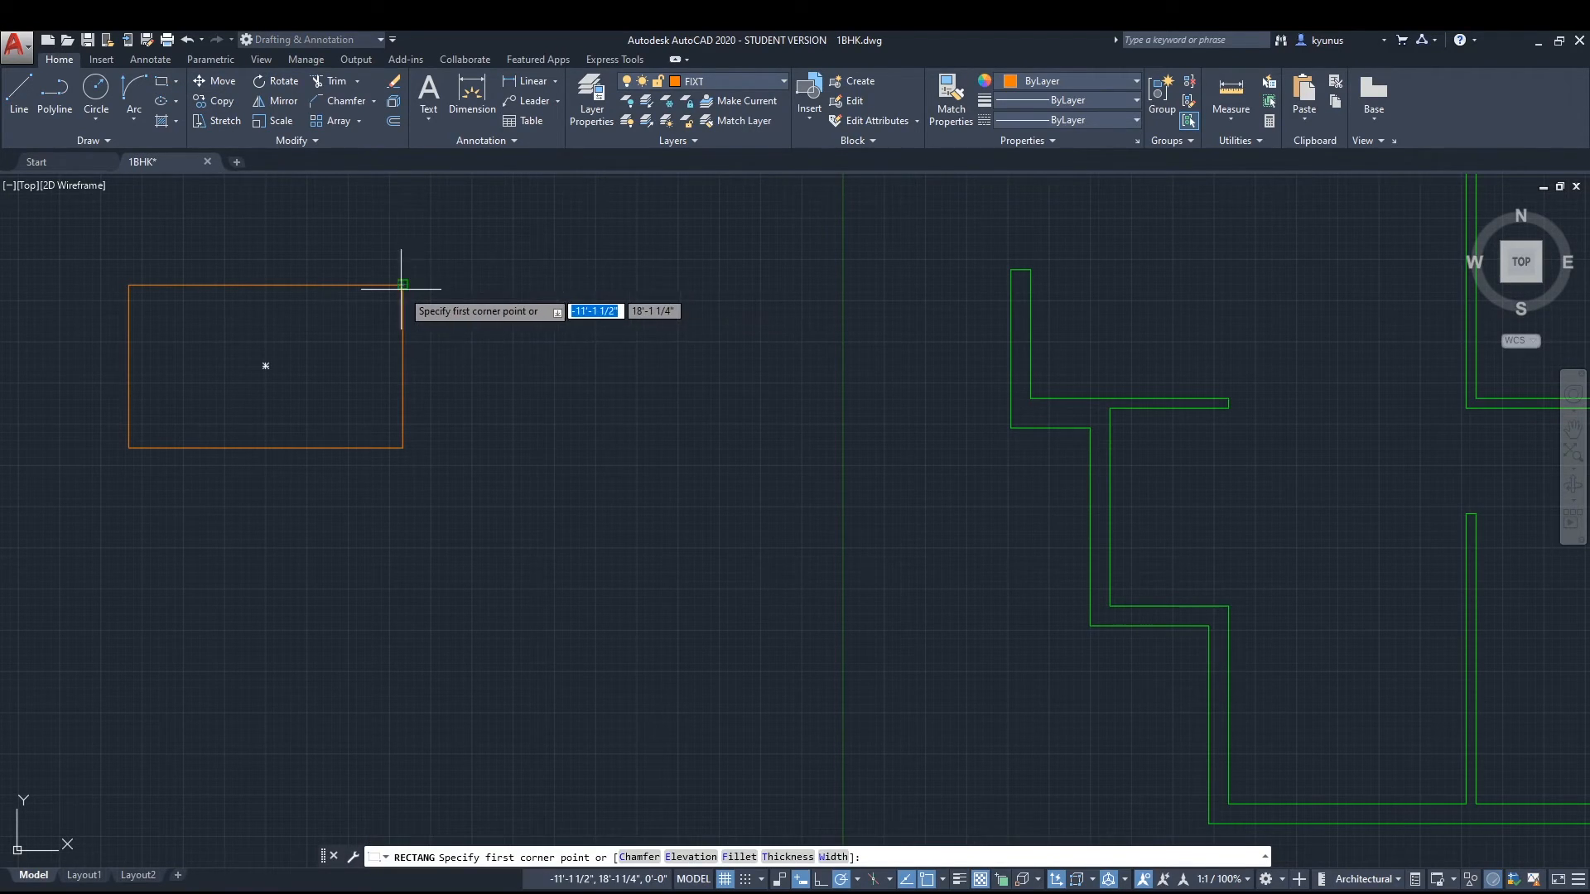
{"action": "left_click", "coordinate": [527, 285]}
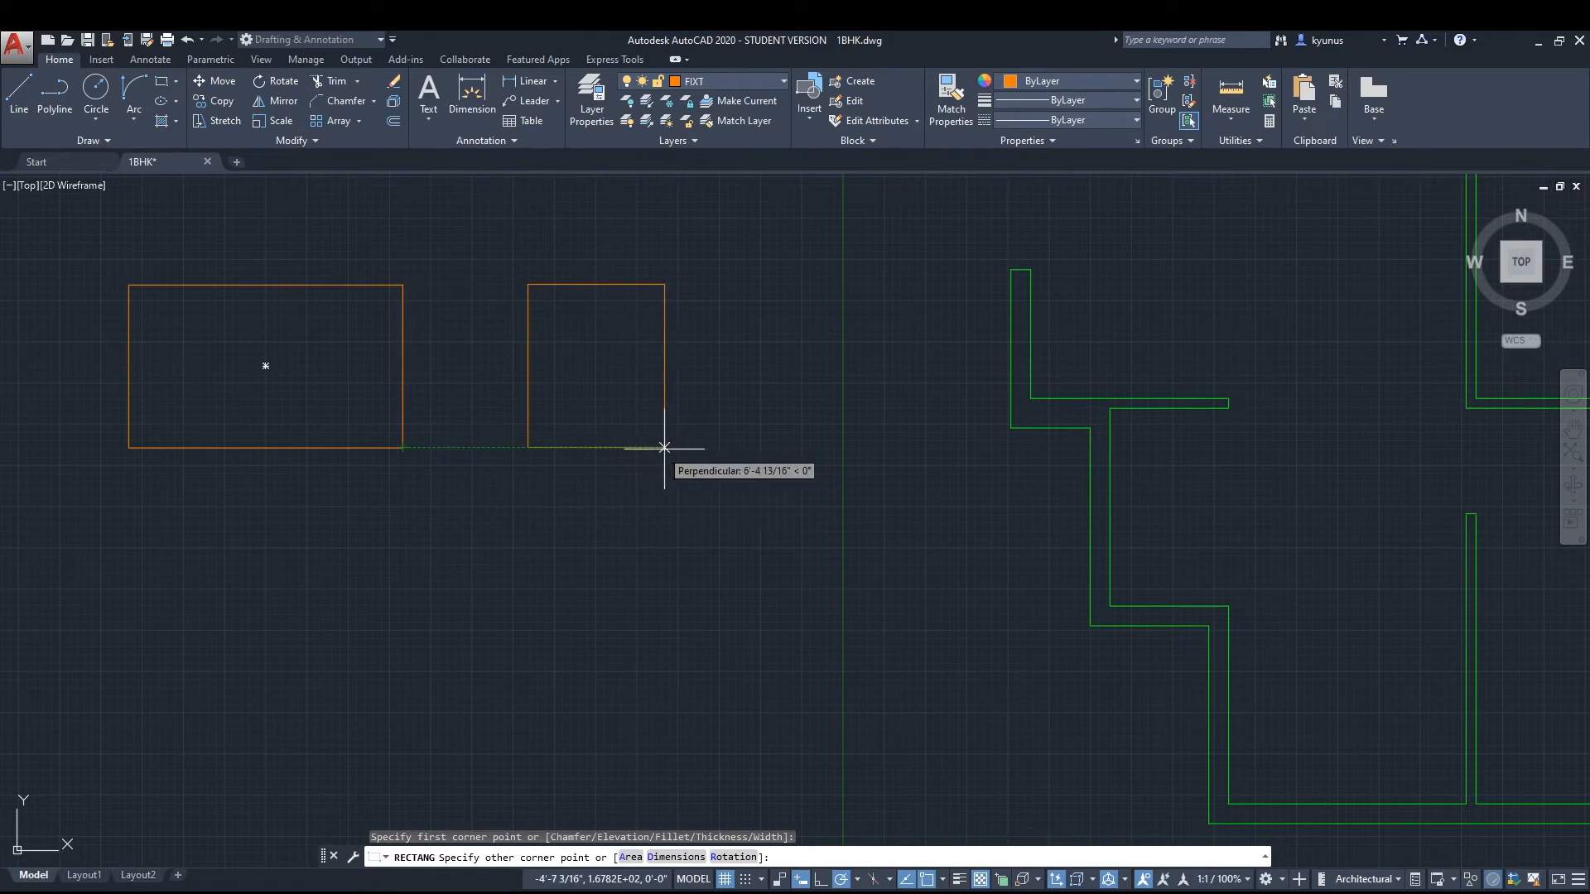
{"action": "left_click", "coordinate": [802, 448]}
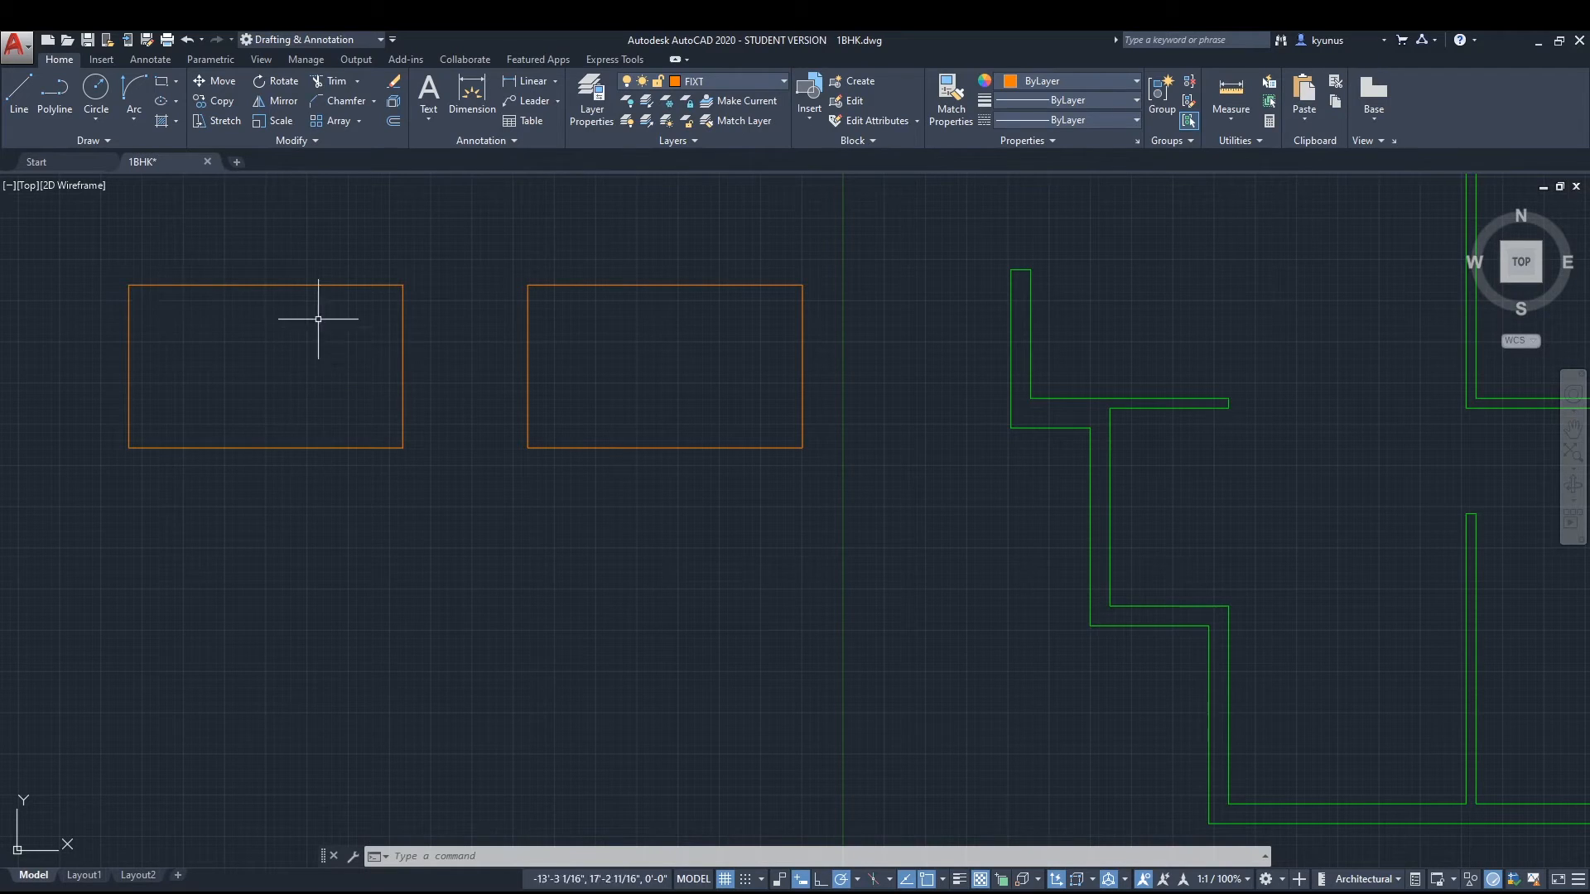
Set up the Fillet command with a 10" radius and the Multiple option for rounding several corners in one run.
{"action": "left_click", "coordinate": [374, 101]}
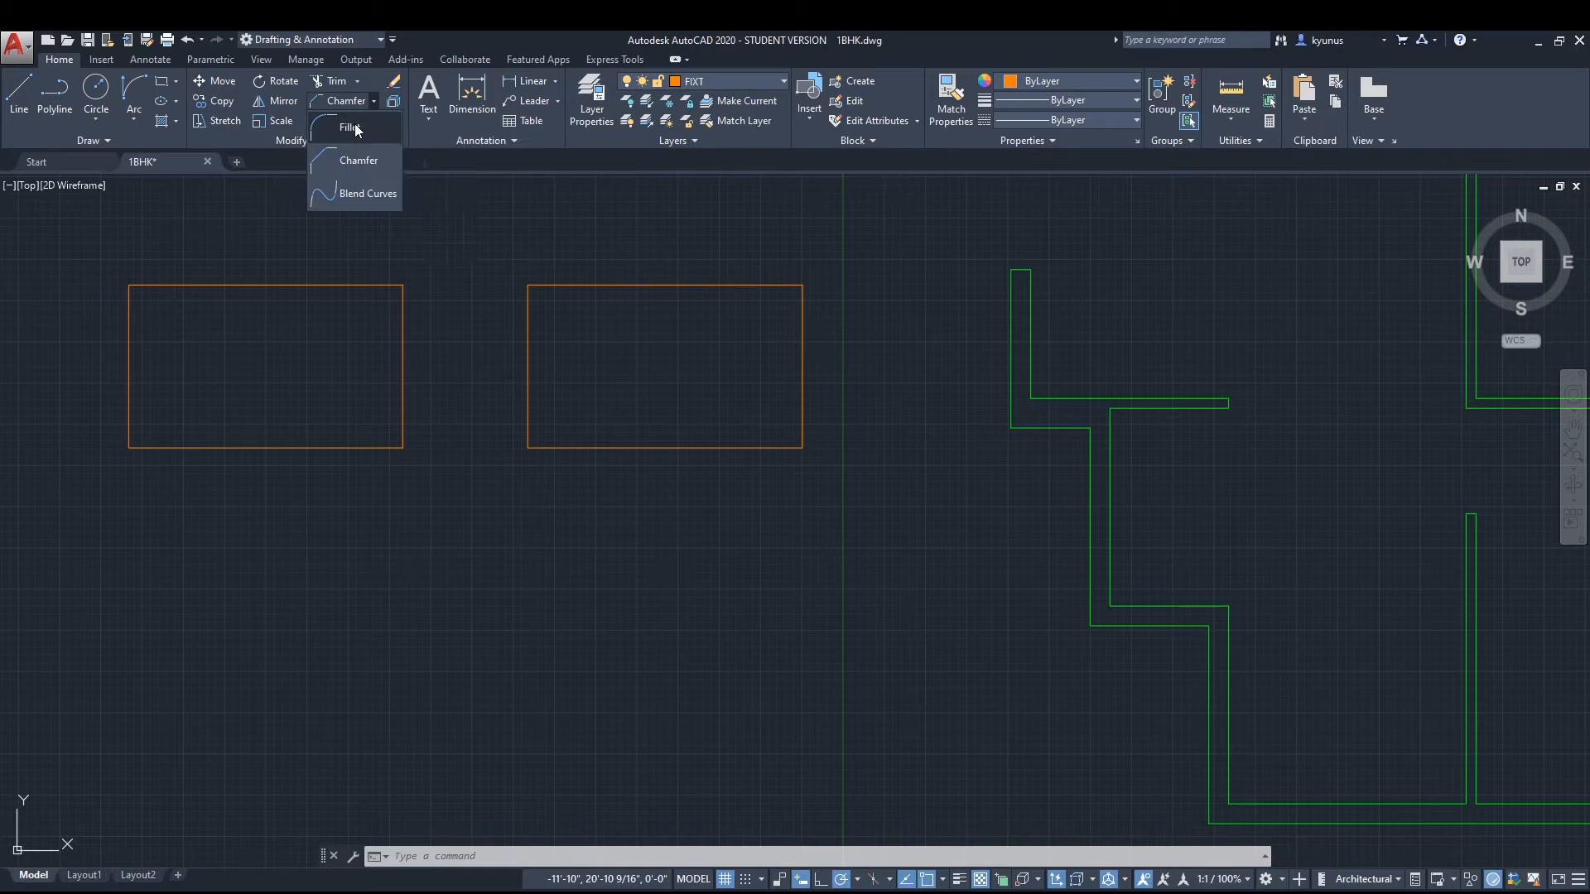
{"action": "left_click", "coordinate": [356, 128]}
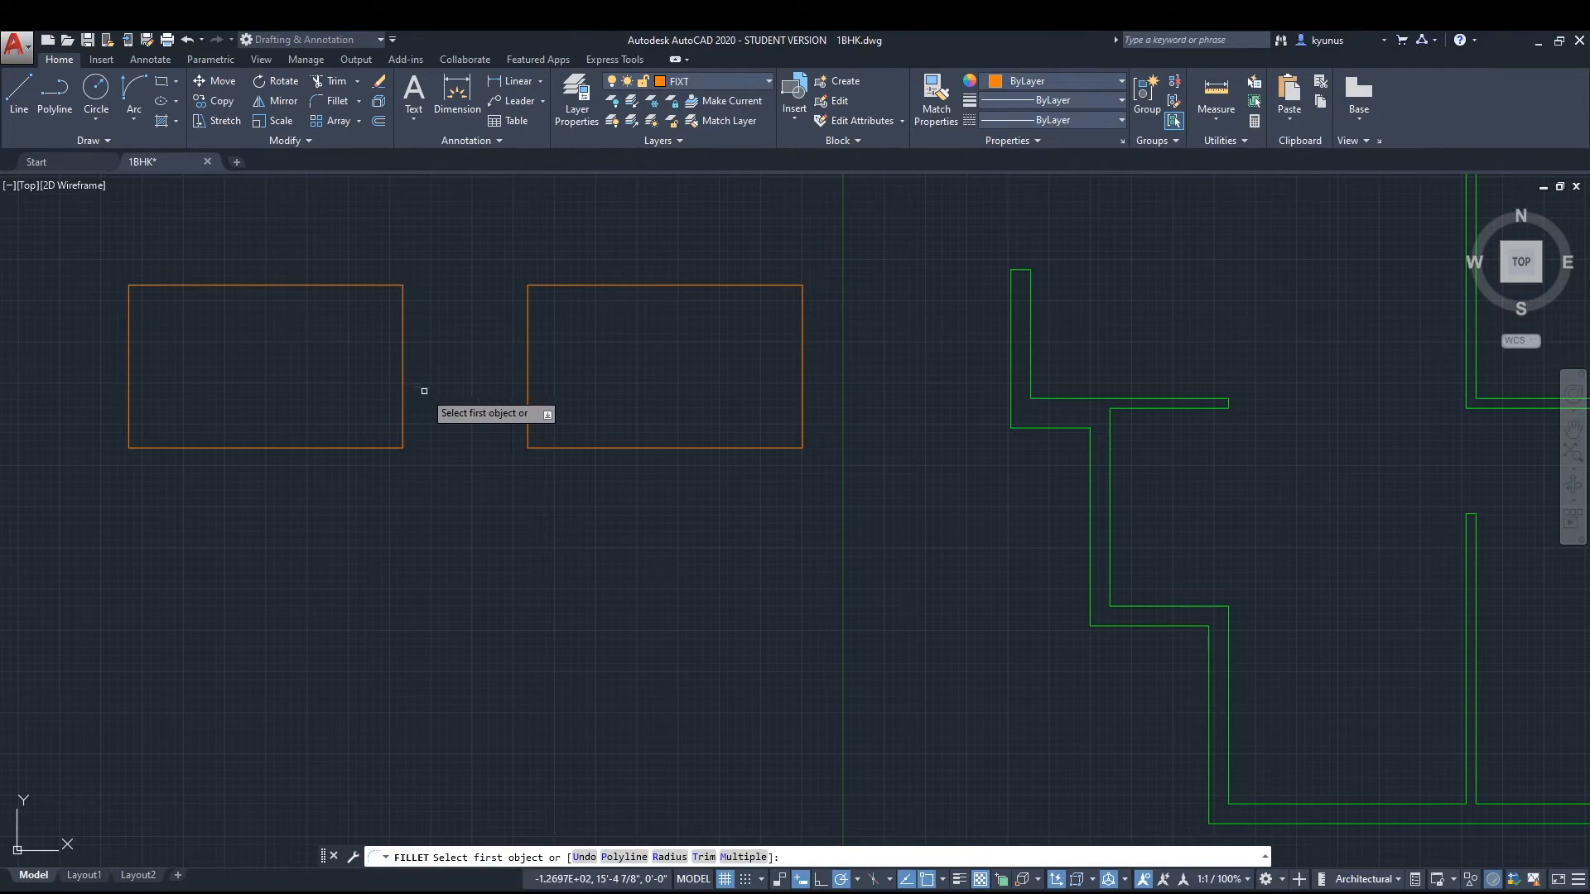
{"action": "right_click", "coordinate": [429, 345]}
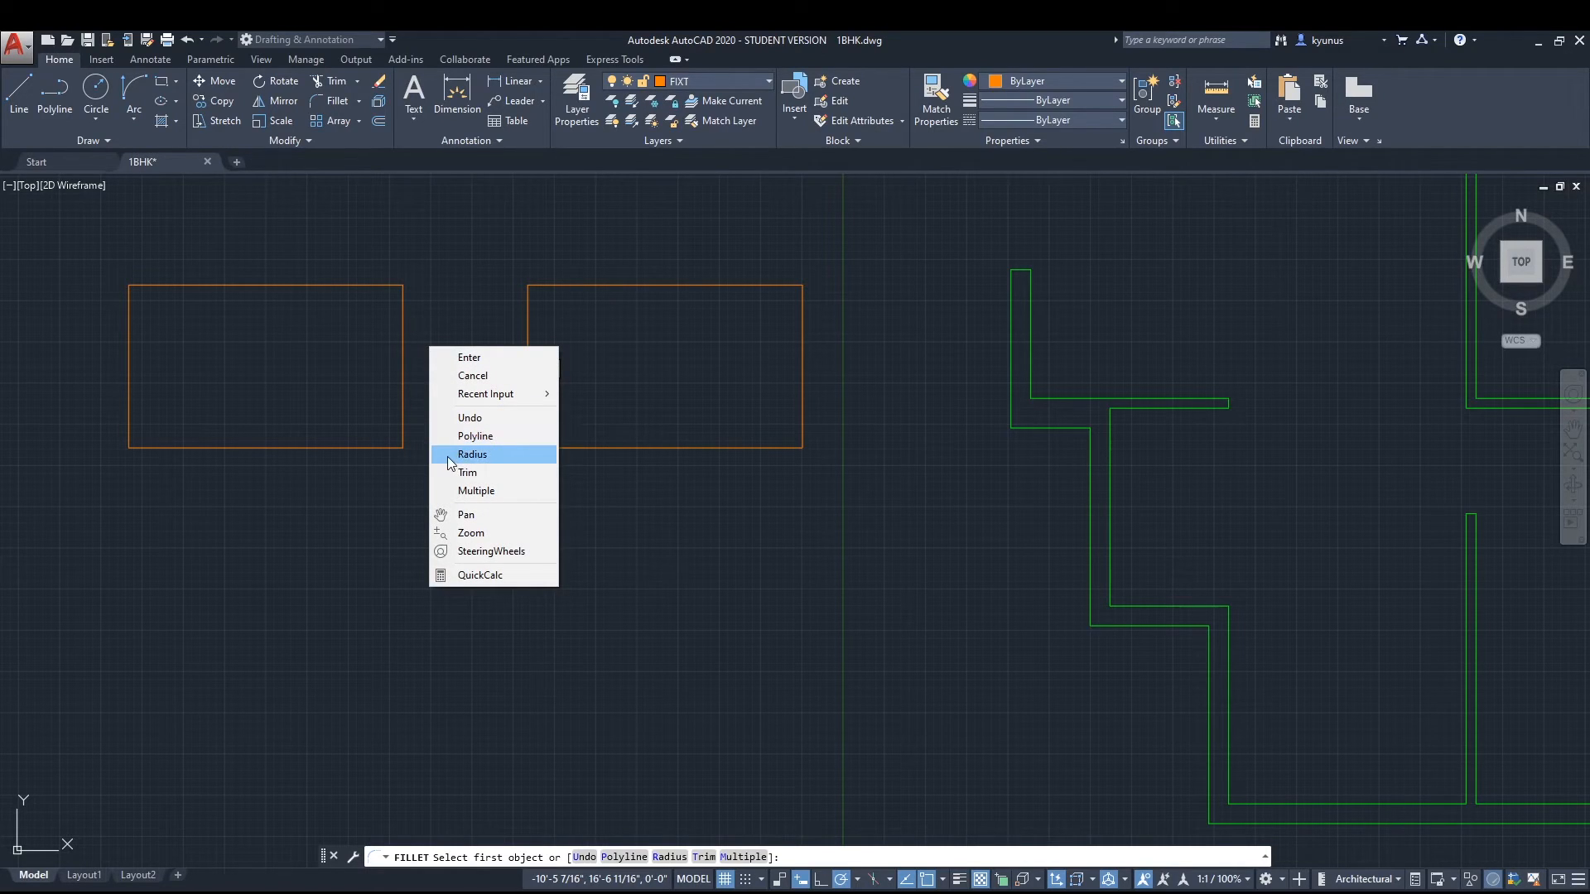
{"action": "left_click", "coordinate": [489, 454]}
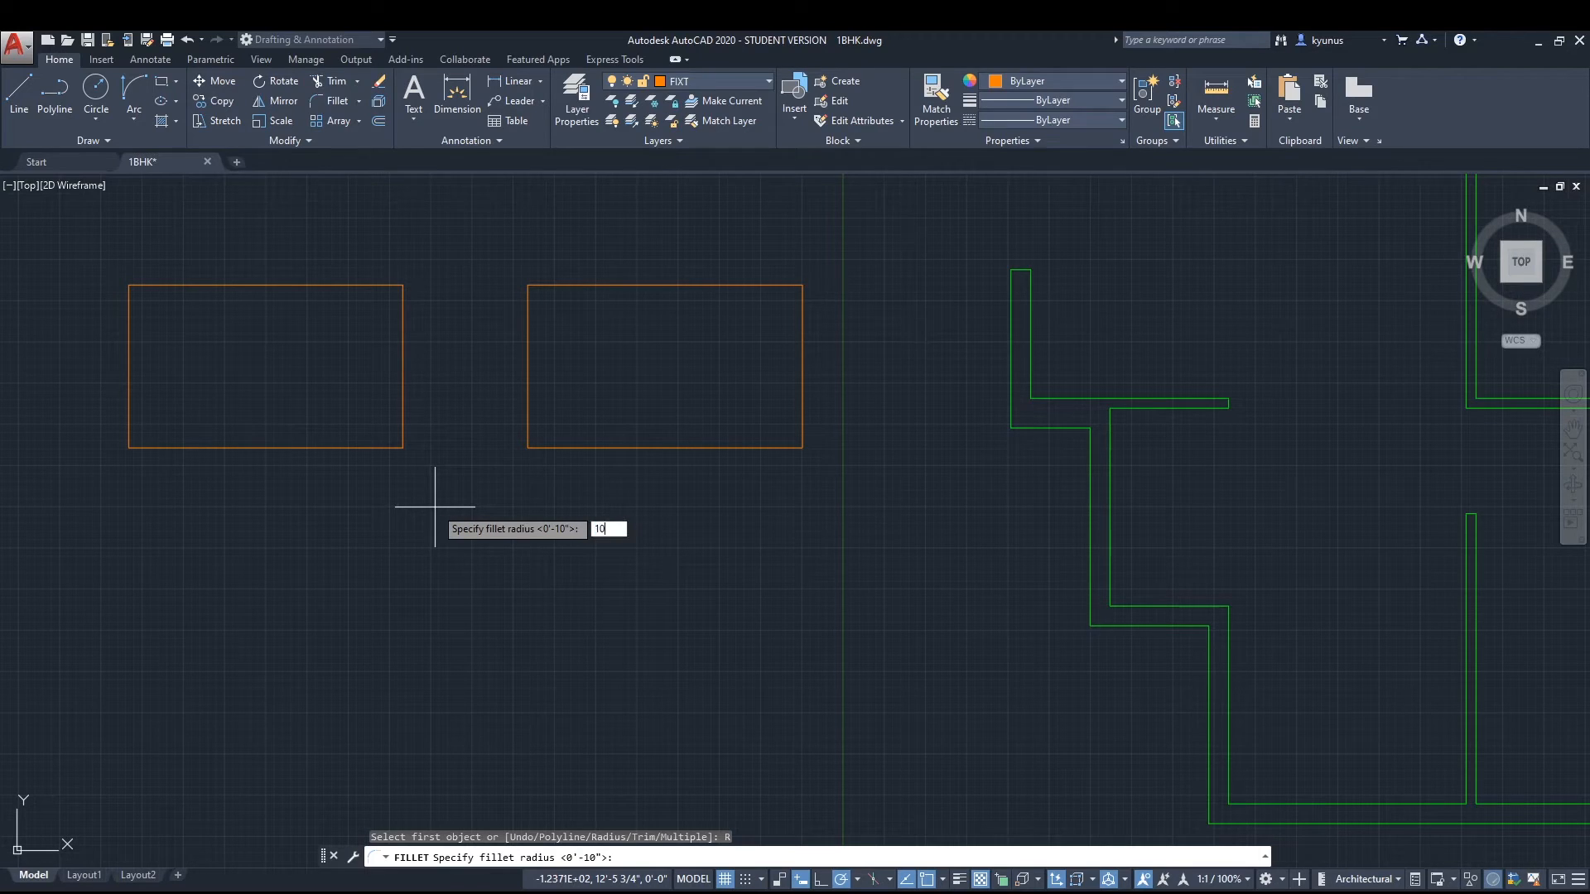
{"action": "key", "text": "Return"}
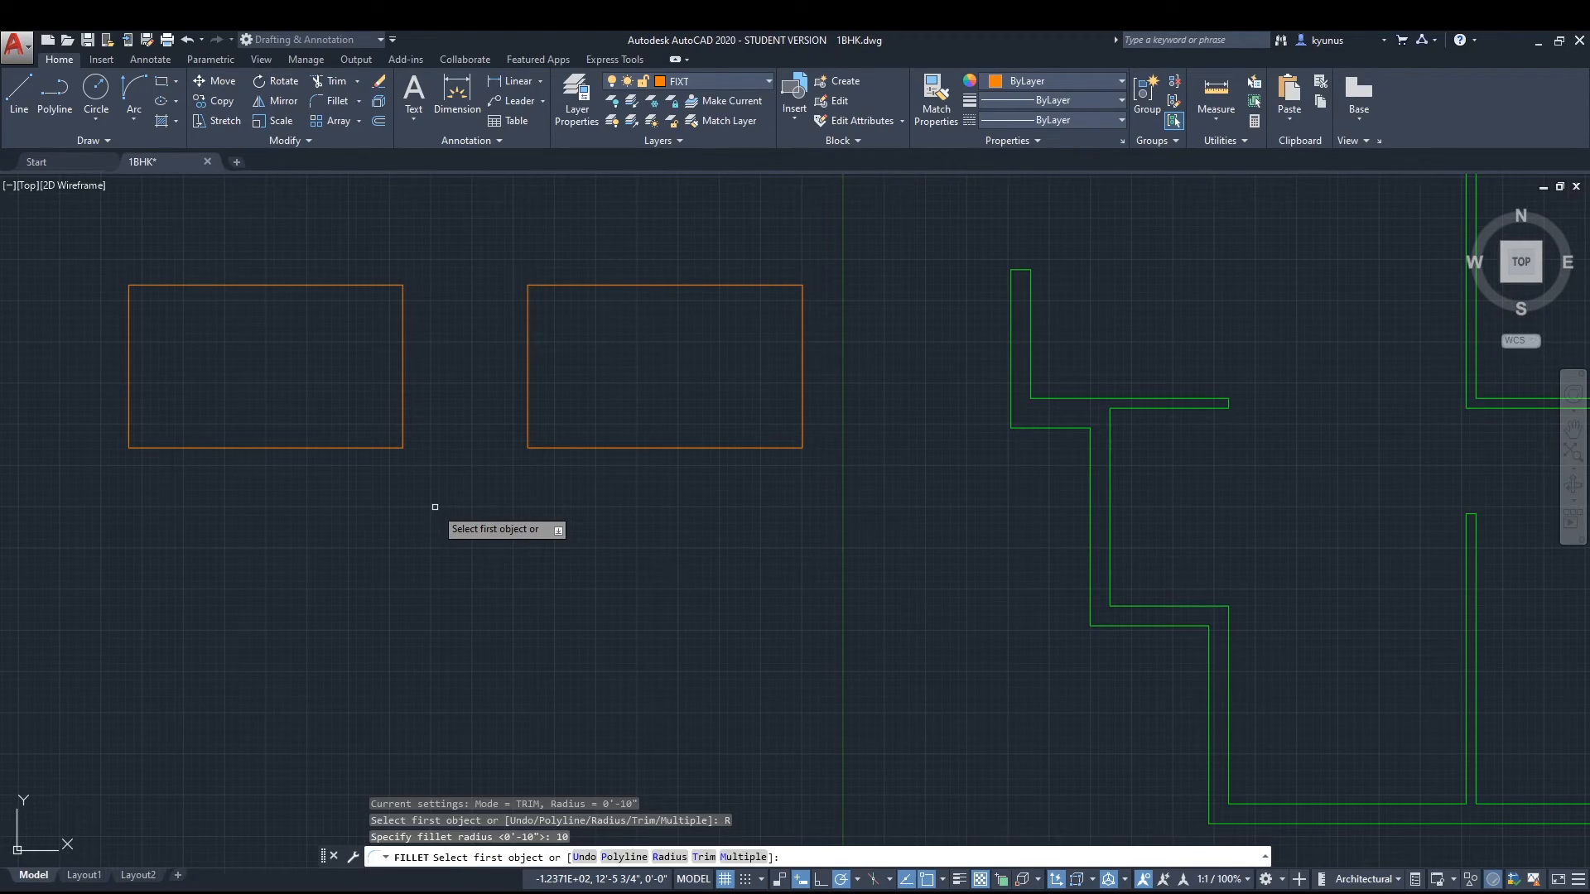
{"action": "right_click", "coordinate": [253, 352]}
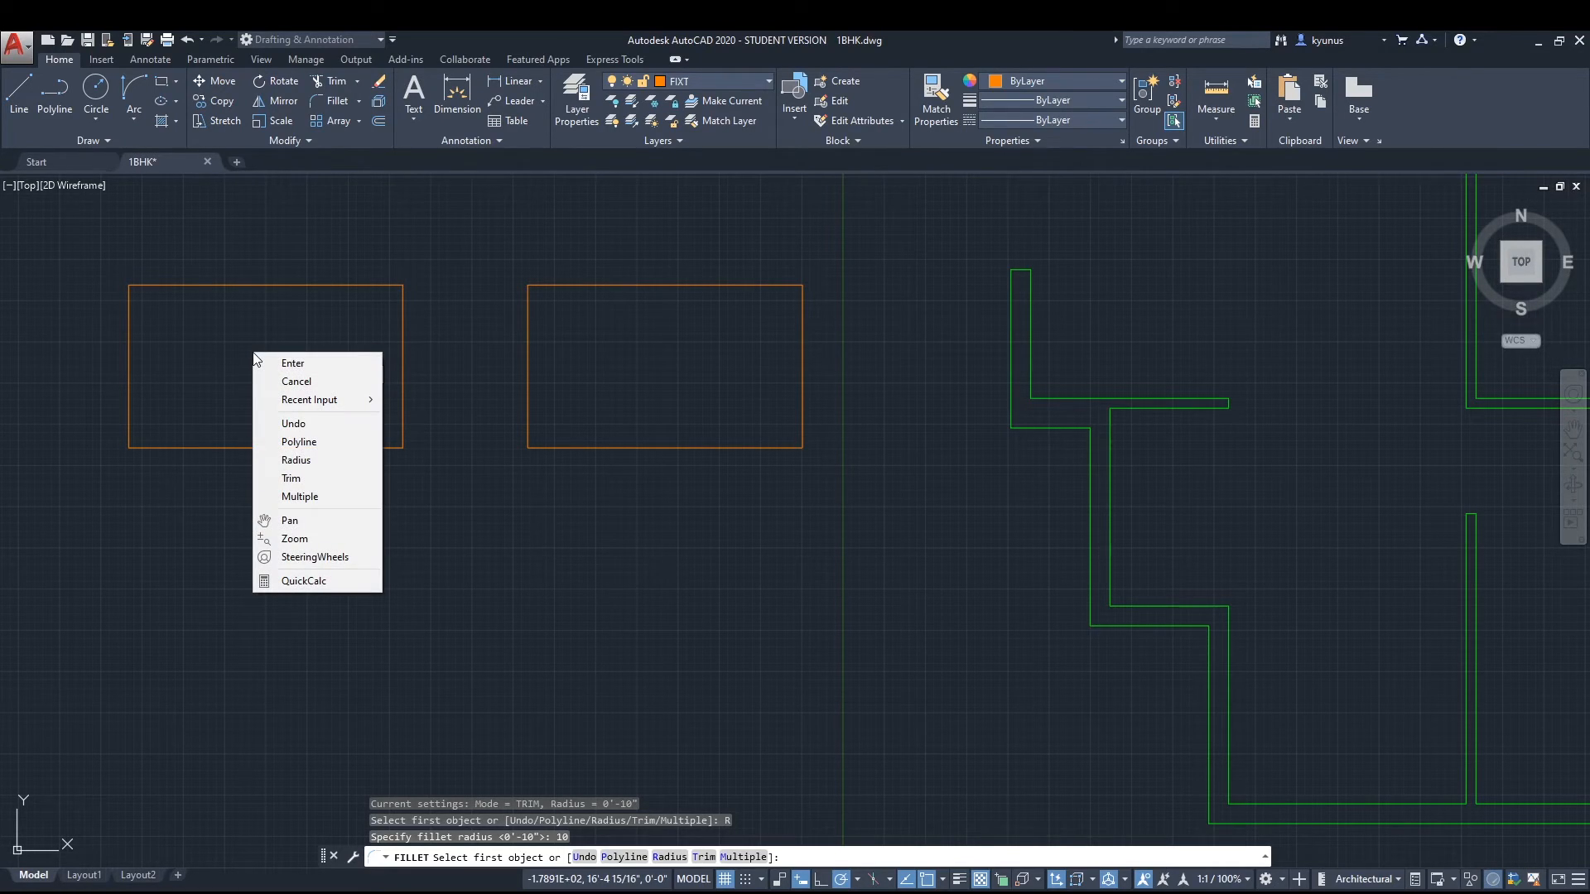
{"action": "left_click", "coordinate": [330, 497]}
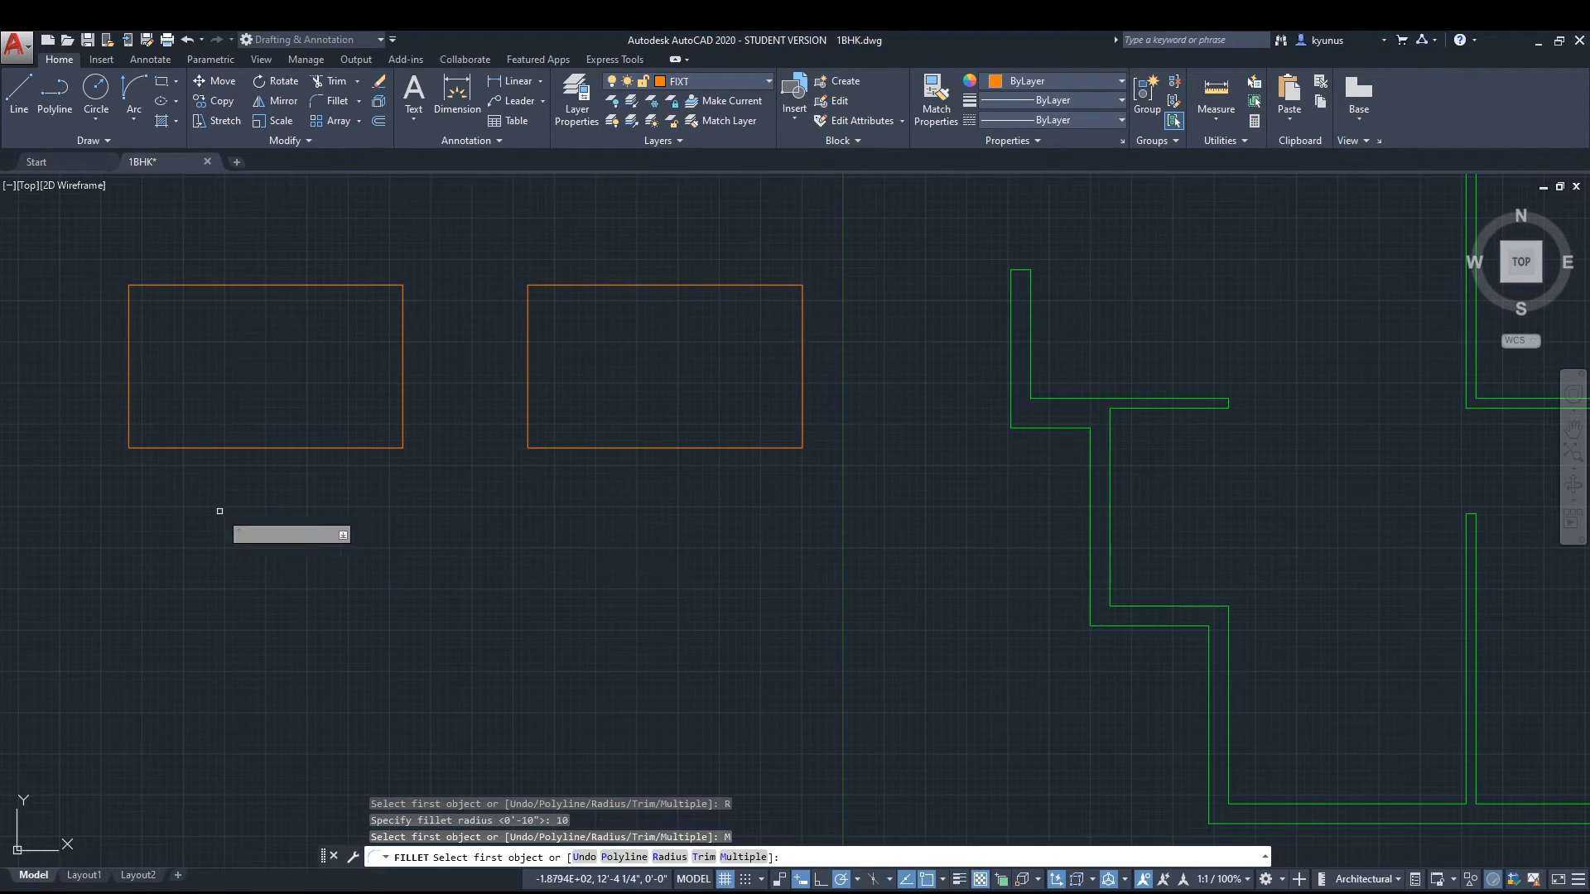
Fillet all four corners of the first practice rectangle one by one, picking each pair of adjacent edges, and end the command.
{"action": "left_click", "coordinate": [128, 323]}
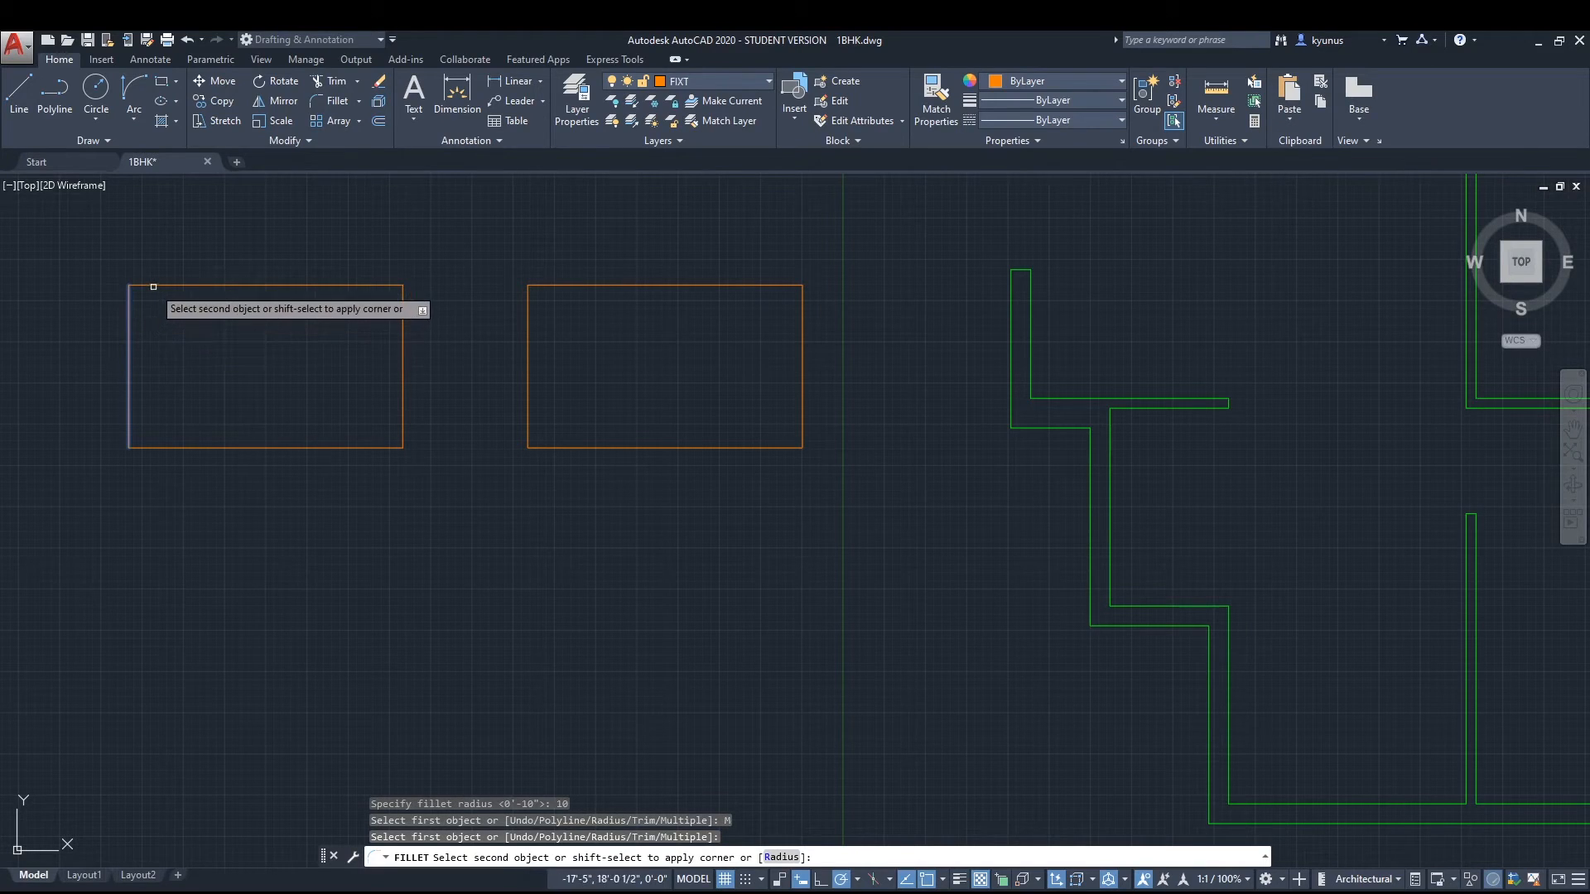
{"action": "left_click", "coordinate": [153, 287]}
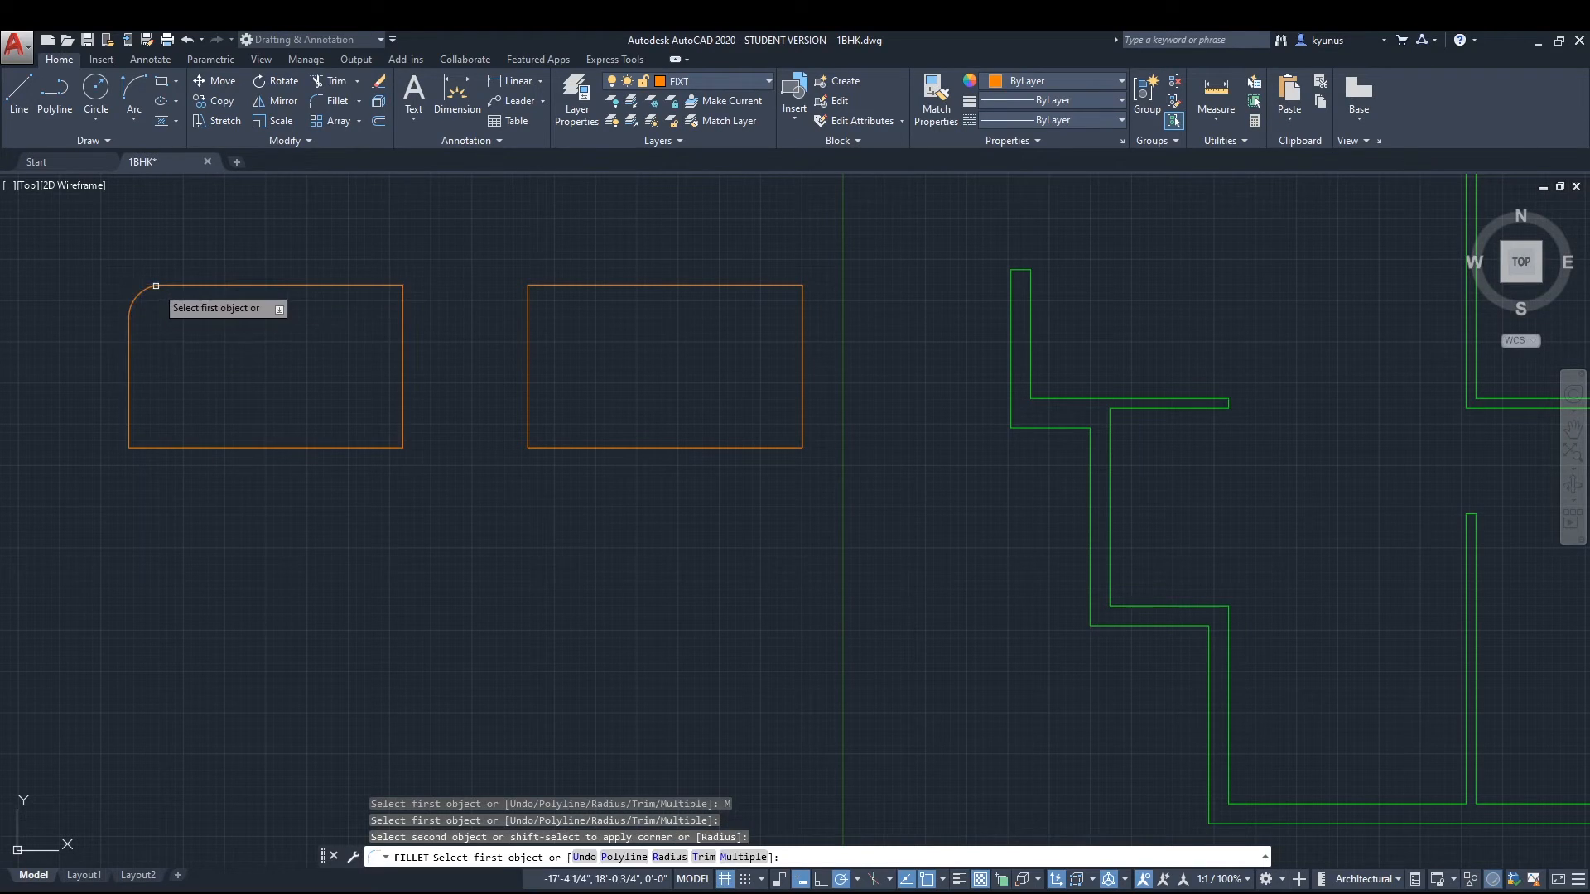
{"action": "left_click", "coordinate": [353, 287]}
{"action": "left_click", "coordinate": [402, 321]}
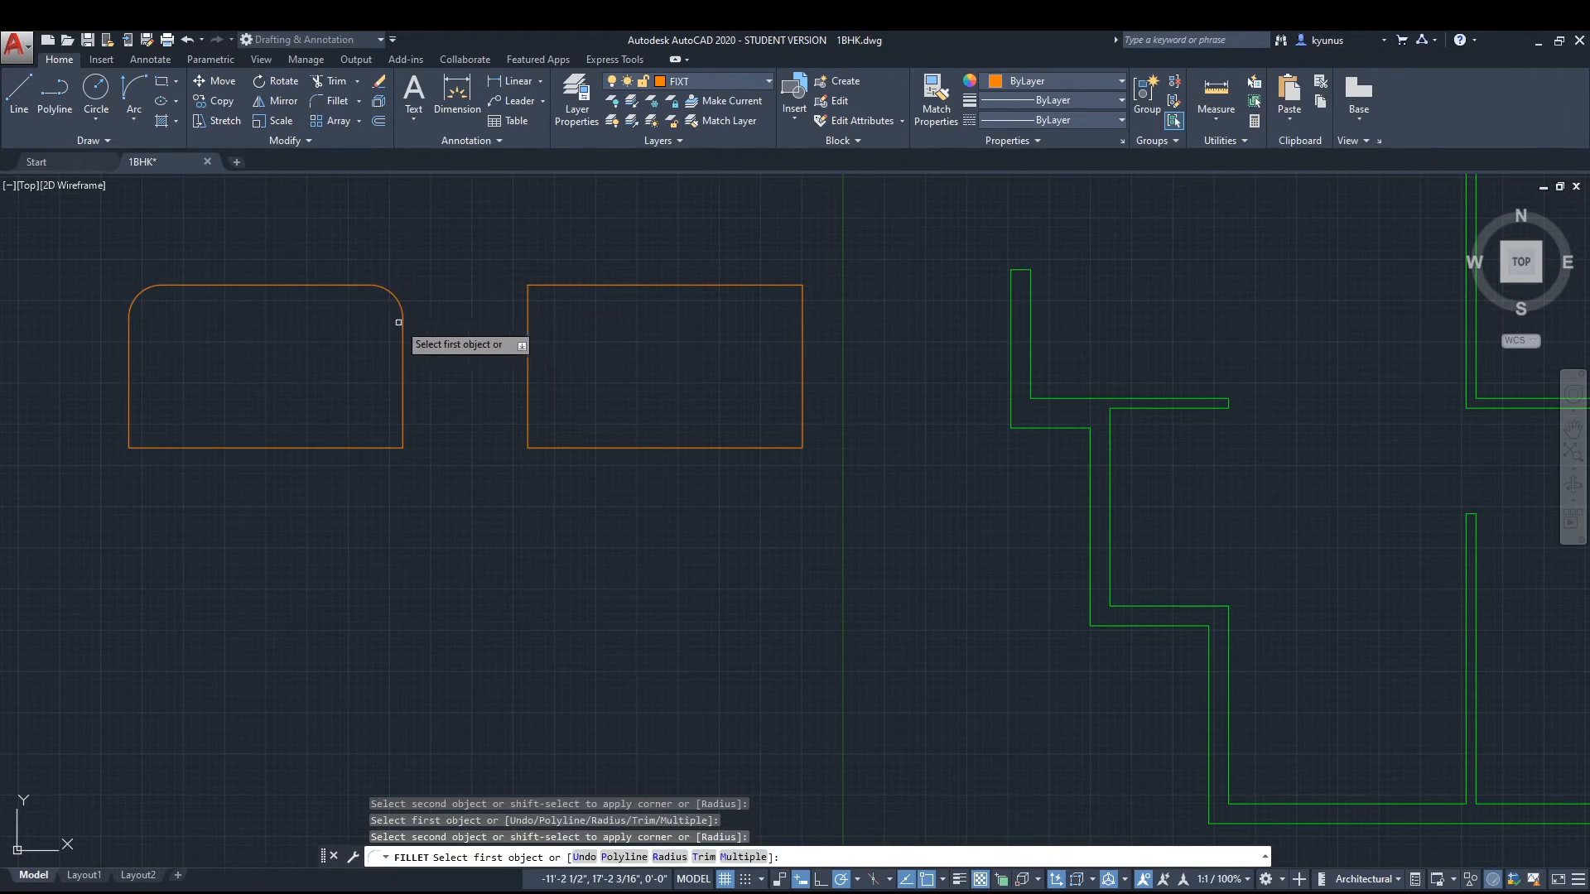
{"action": "left_click", "coordinate": [402, 421]}
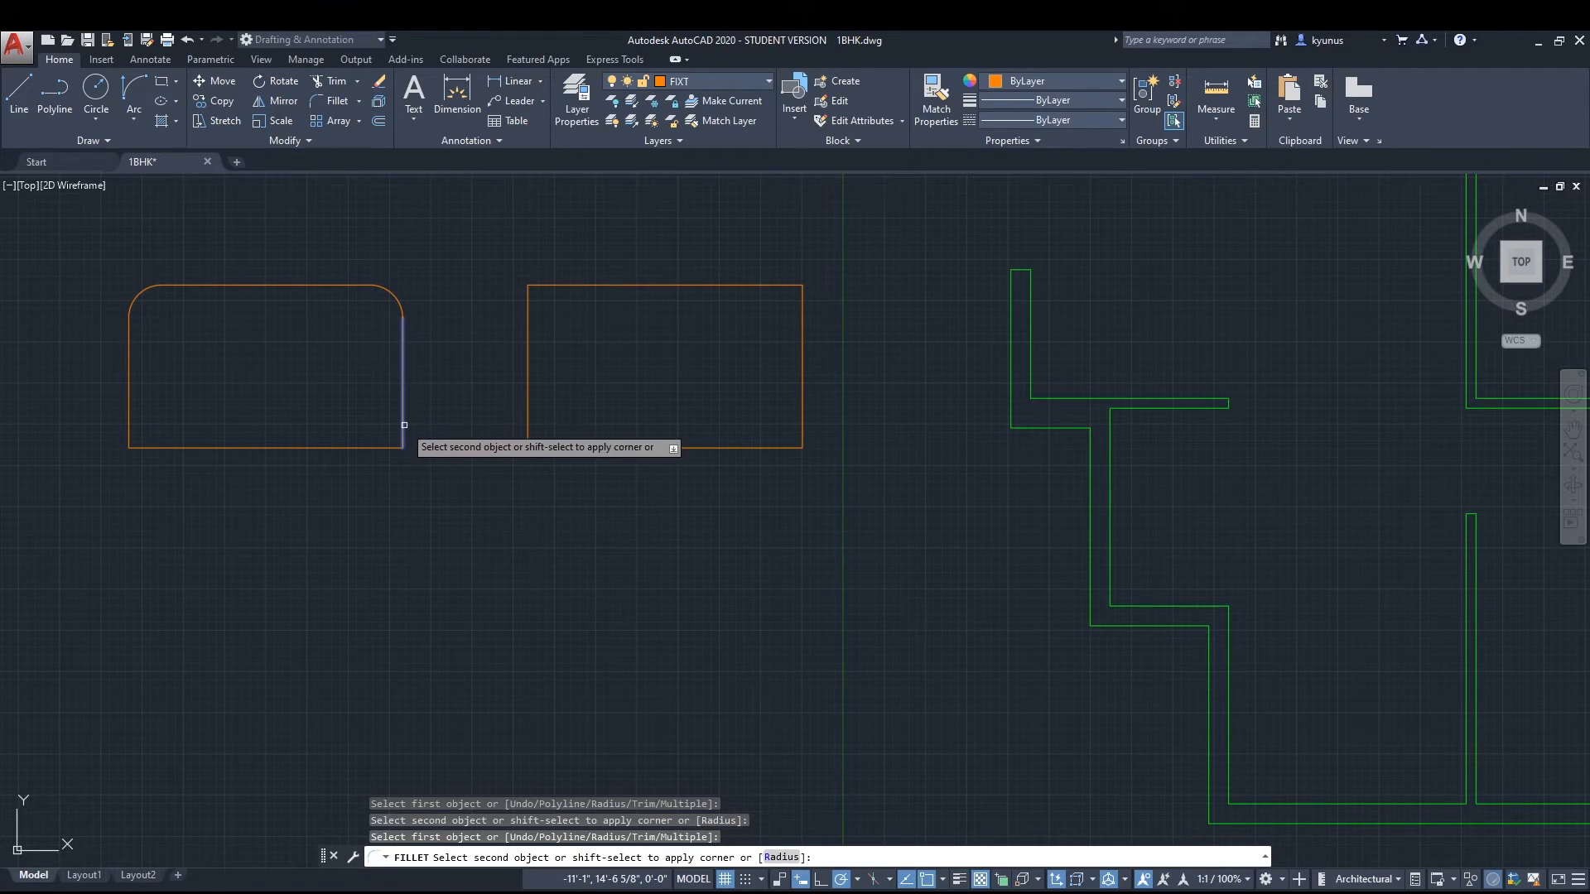
{"action": "left_click", "coordinate": [369, 449]}
{"action": "left_click", "coordinate": [128, 402]}
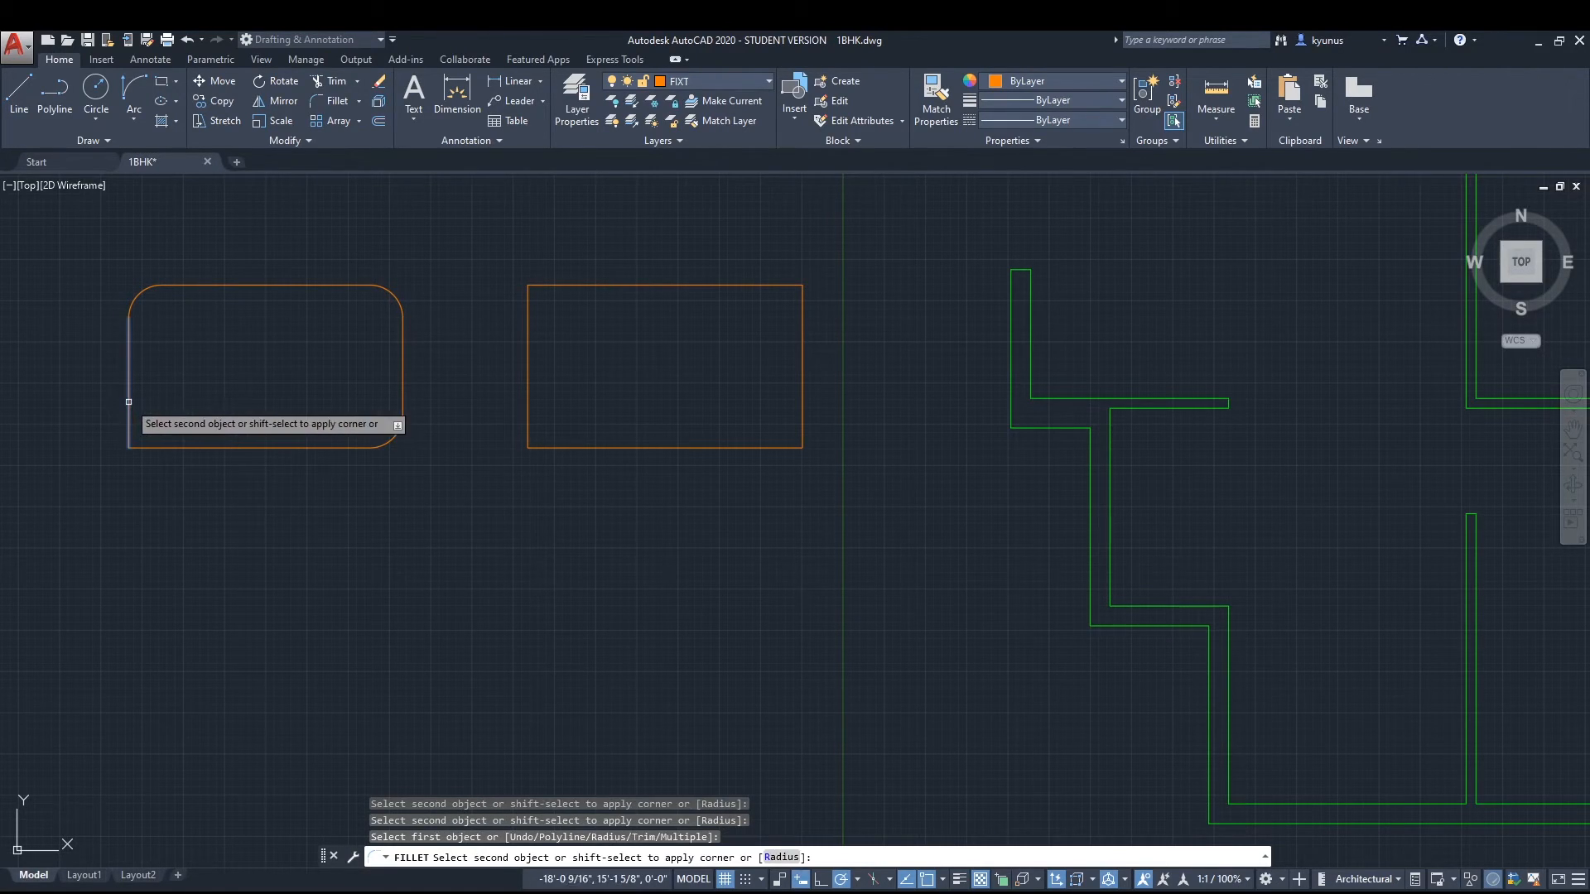
{"action": "left_click", "coordinate": [170, 448]}
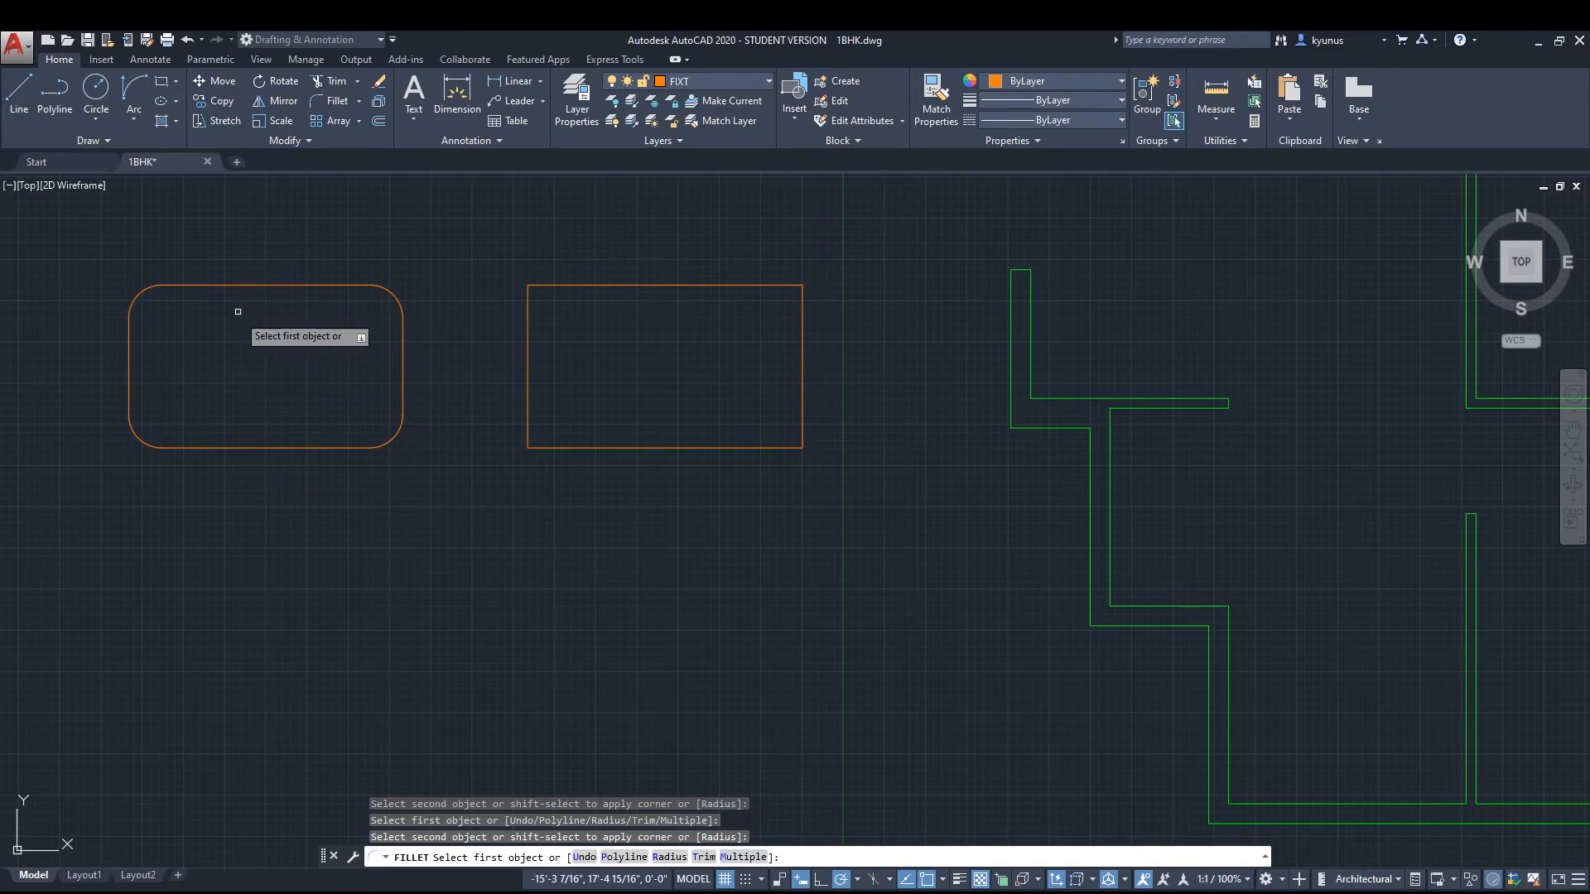
{"action": "key", "text": "Escape"}
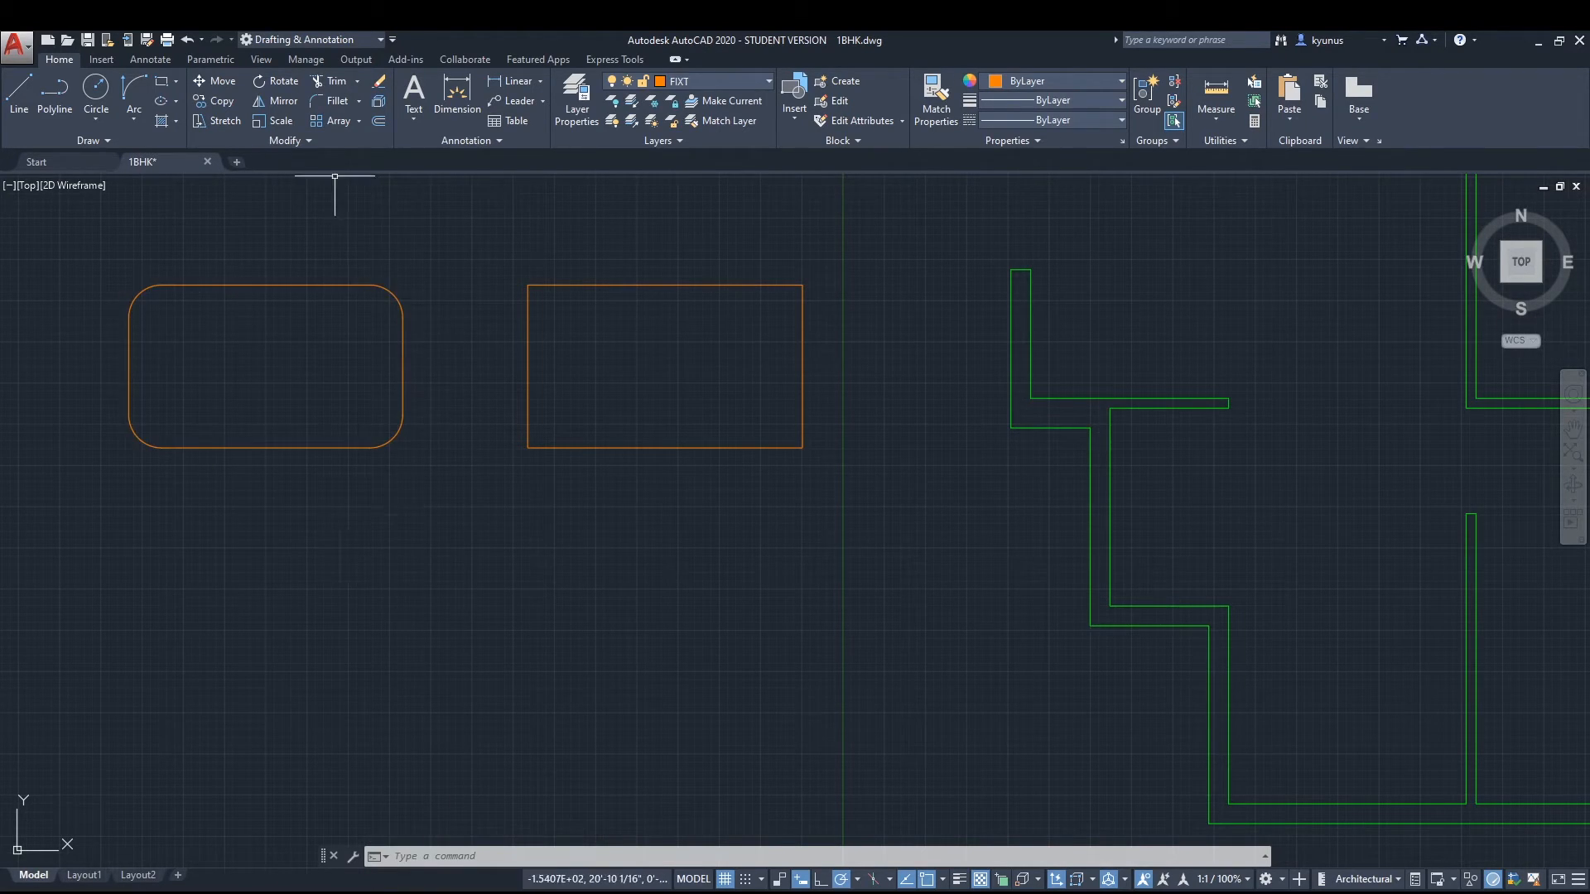
Fillet all corners of the second practice rectangle at once with a 10" radius, using the Polyline option.
{"action": "left_click", "coordinate": [326, 101]}
{"action": "right_click", "coordinate": [440, 461]}
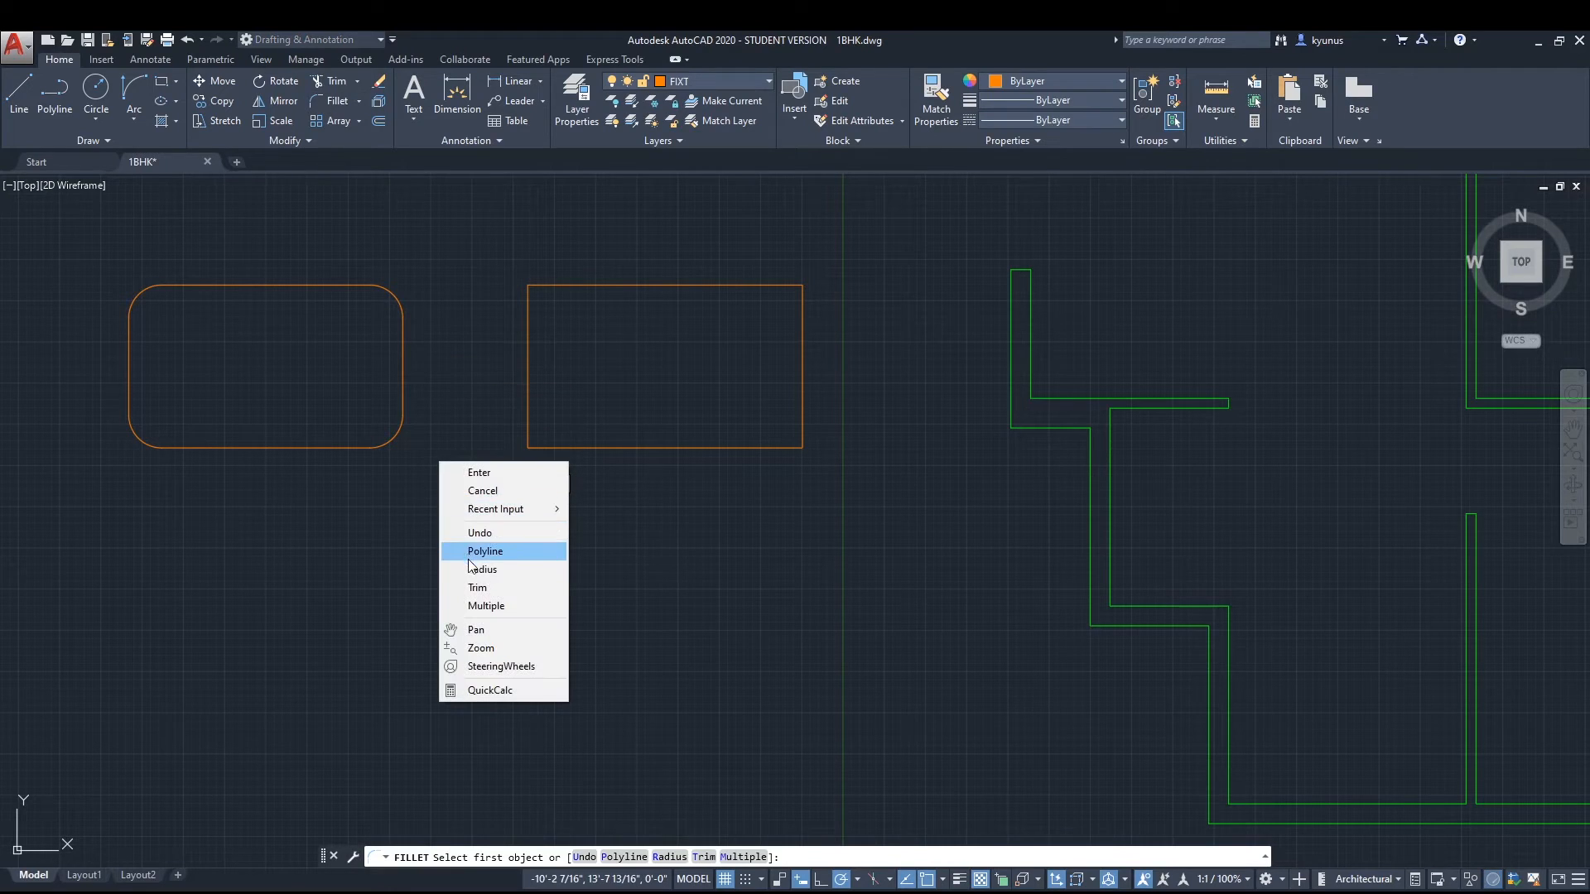
{"action": "left_click", "coordinate": [478, 569]}
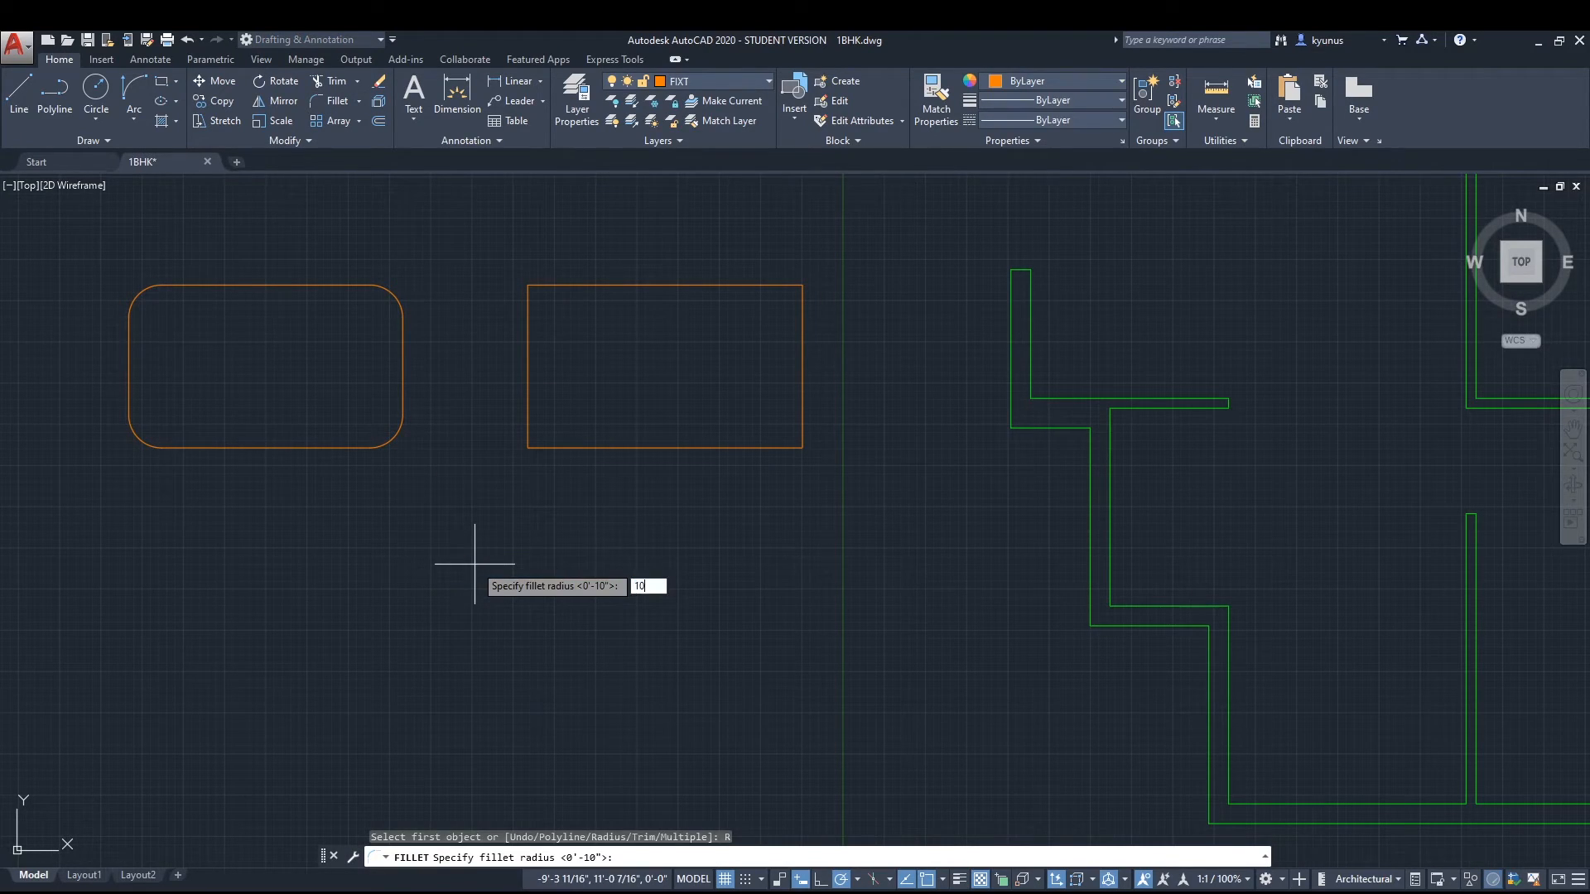
{"action": "type", "text": "10"}
{"action": "key", "text": "Return"}
{"action": "right_click", "coordinate": [474, 564]}
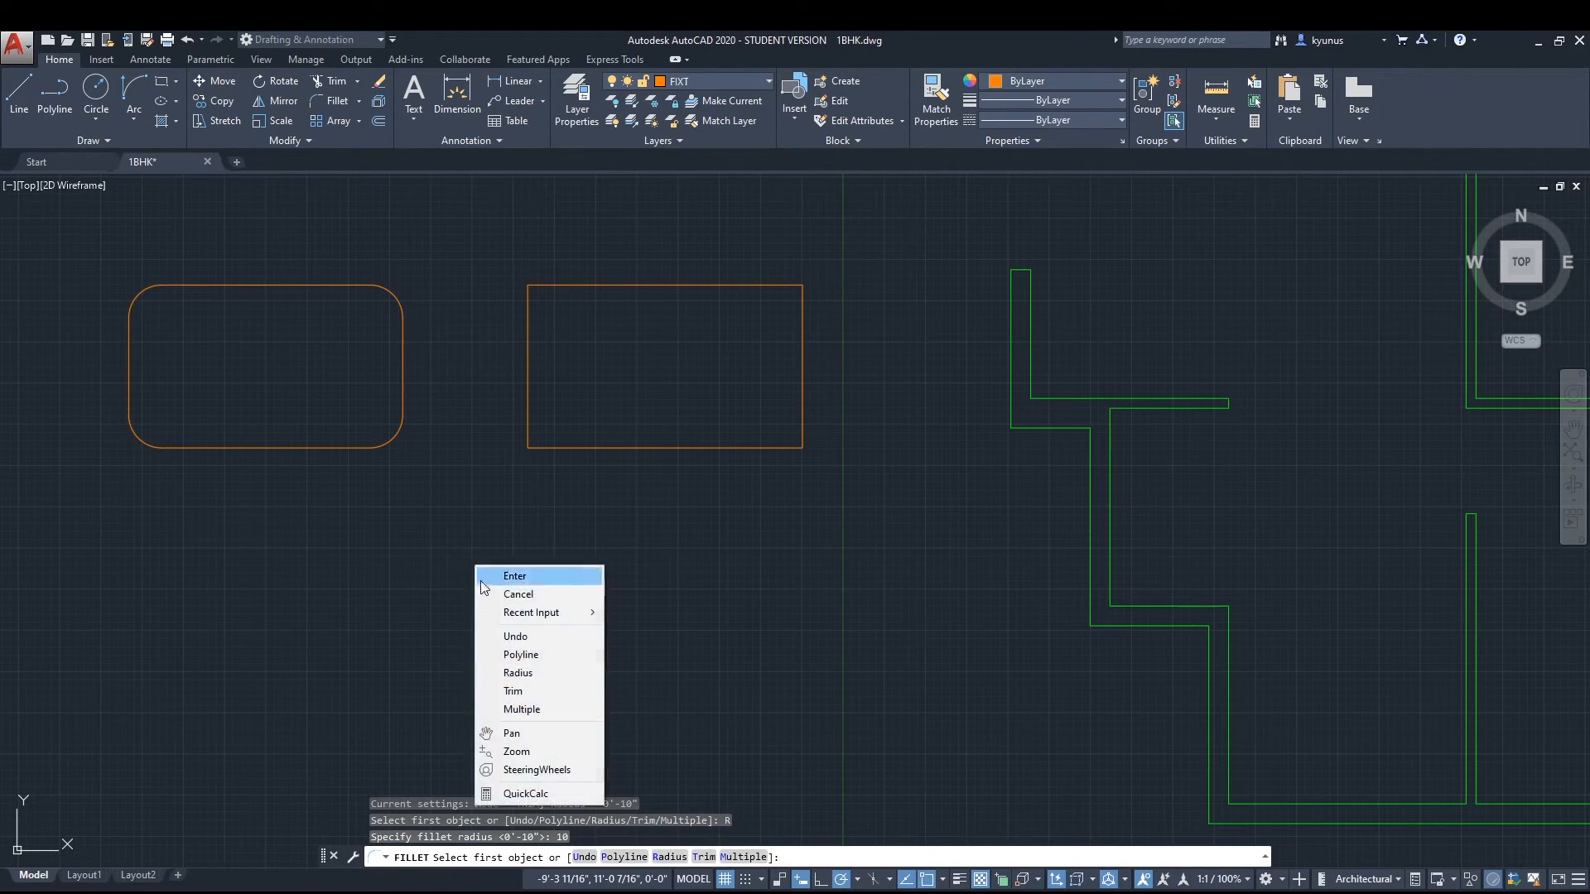
{"action": "left_click", "coordinate": [520, 656]}
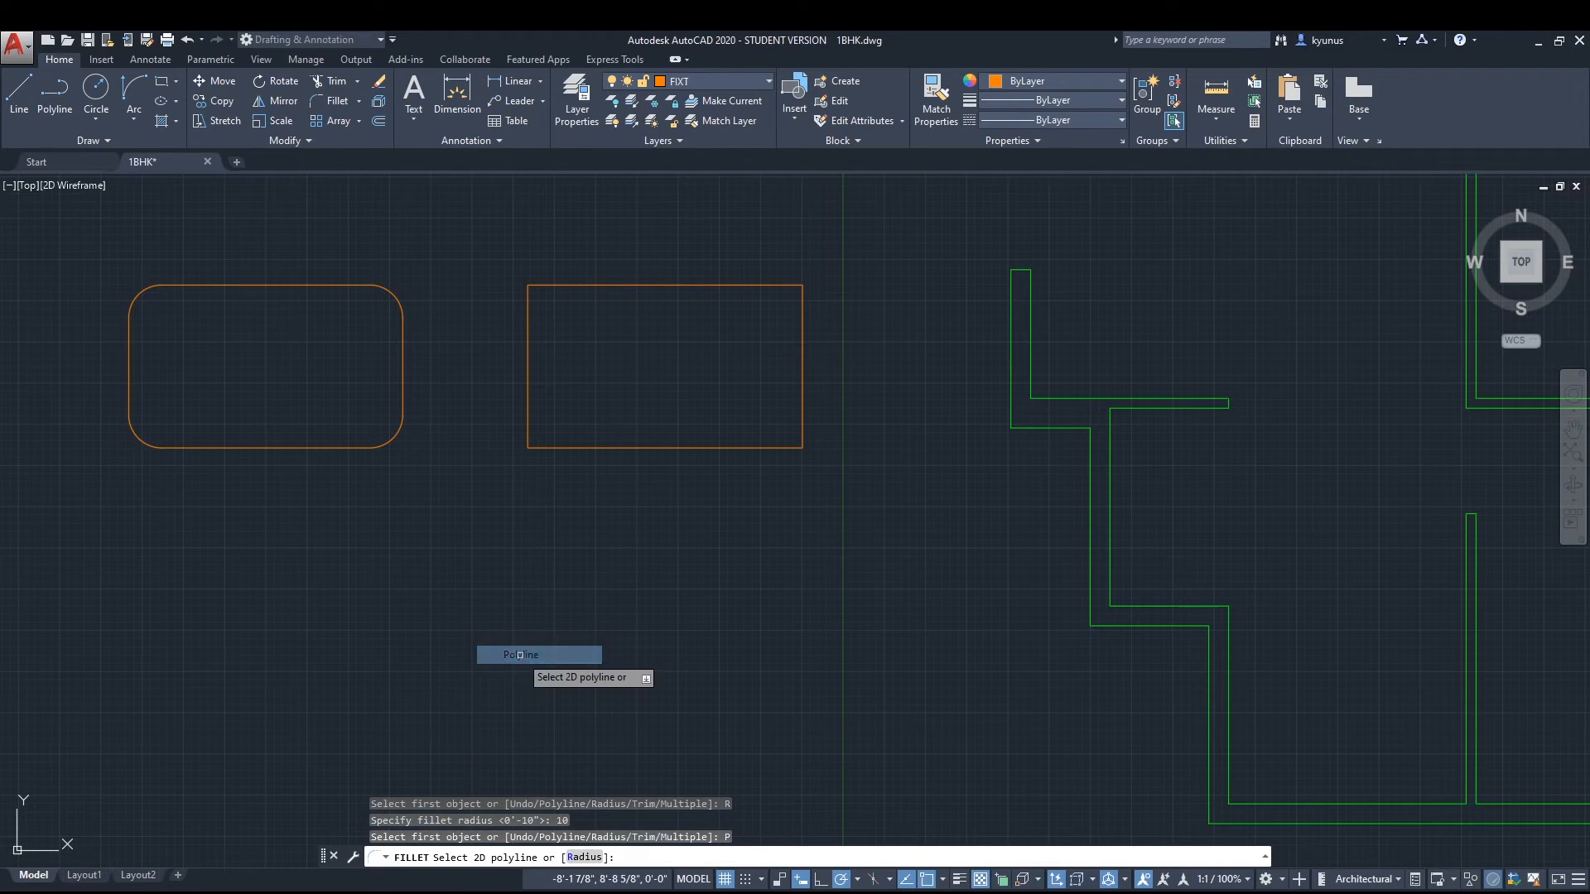
{"action": "left_click", "coordinate": [526, 384]}
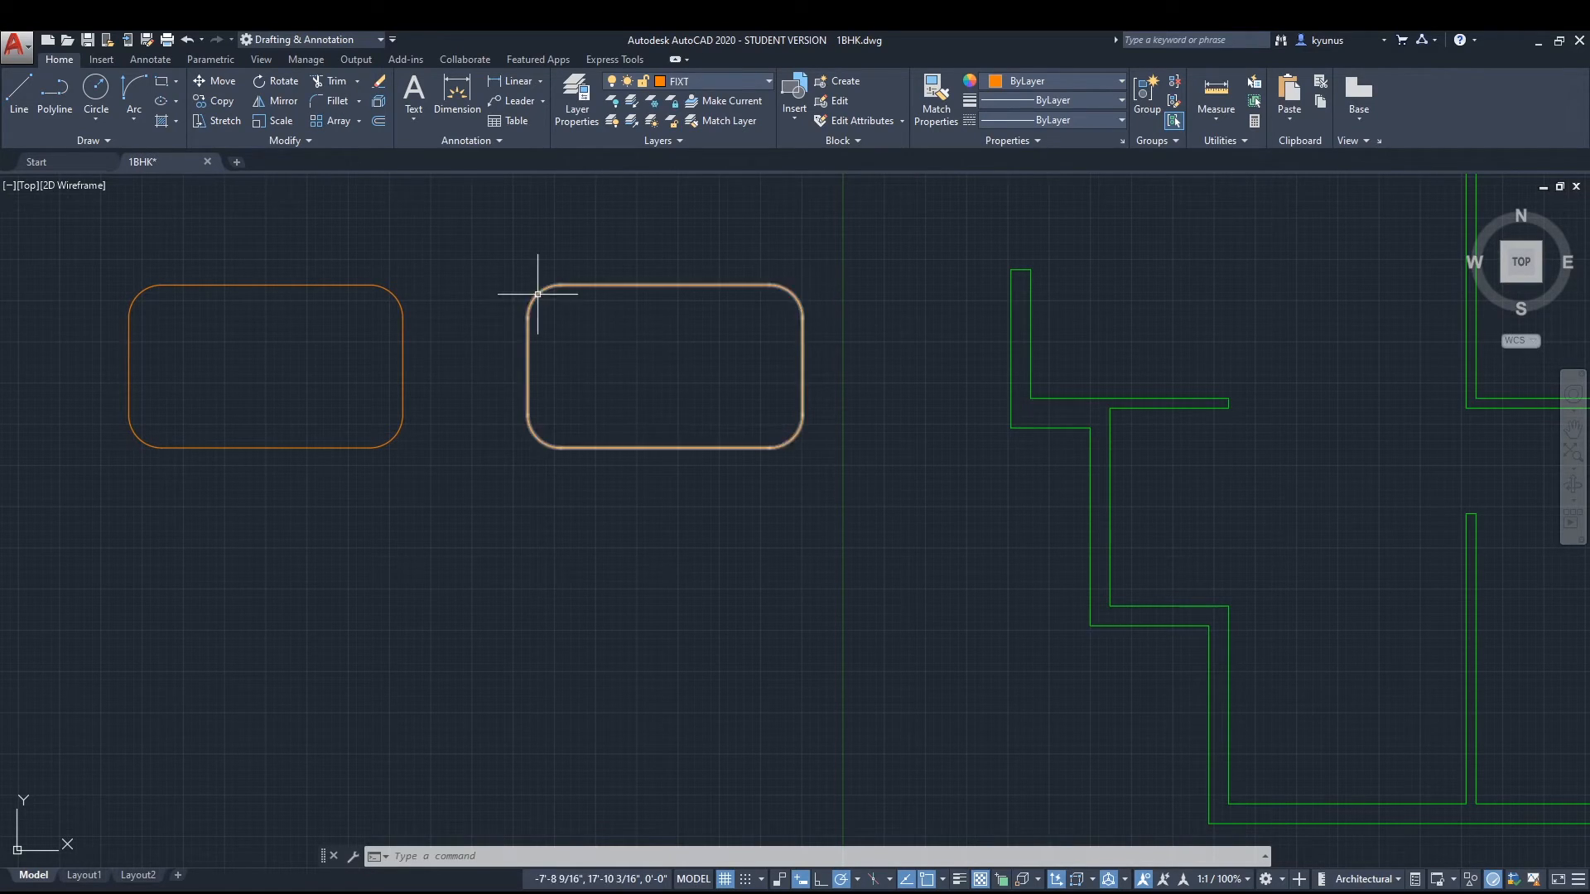
Draw two freehand rectangles side by side, one below each of the rounded rectangles.
{"action": "left_click", "coordinate": [163, 81]}
{"action": "left_click", "coordinate": [144, 557]}
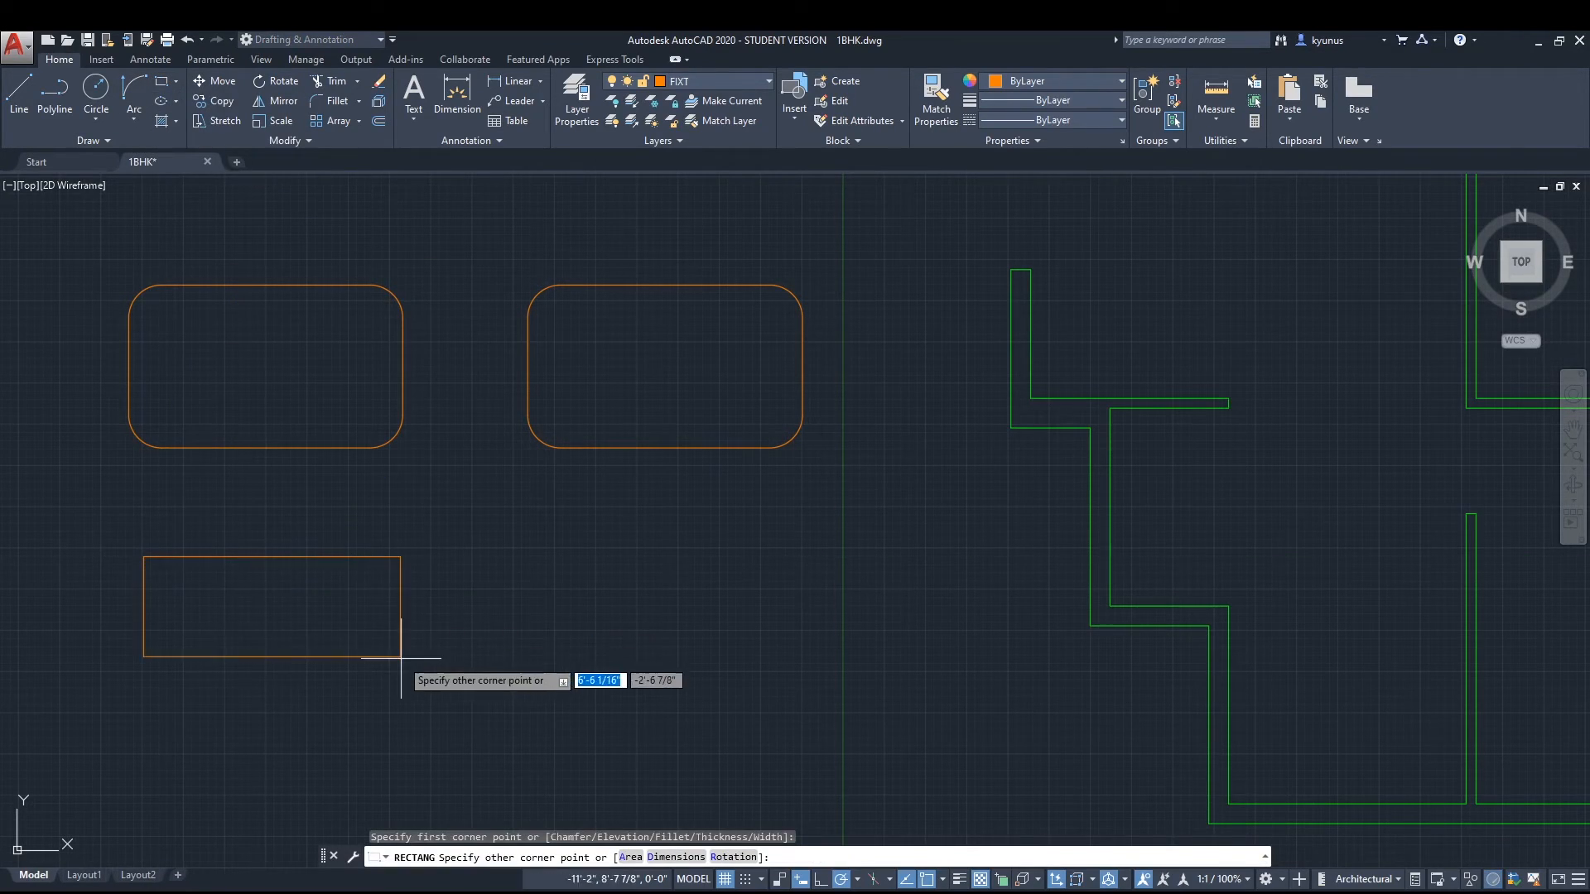
{"action": "left_click", "coordinate": [408, 710]}
{"action": "left_click", "coordinate": [165, 88]}
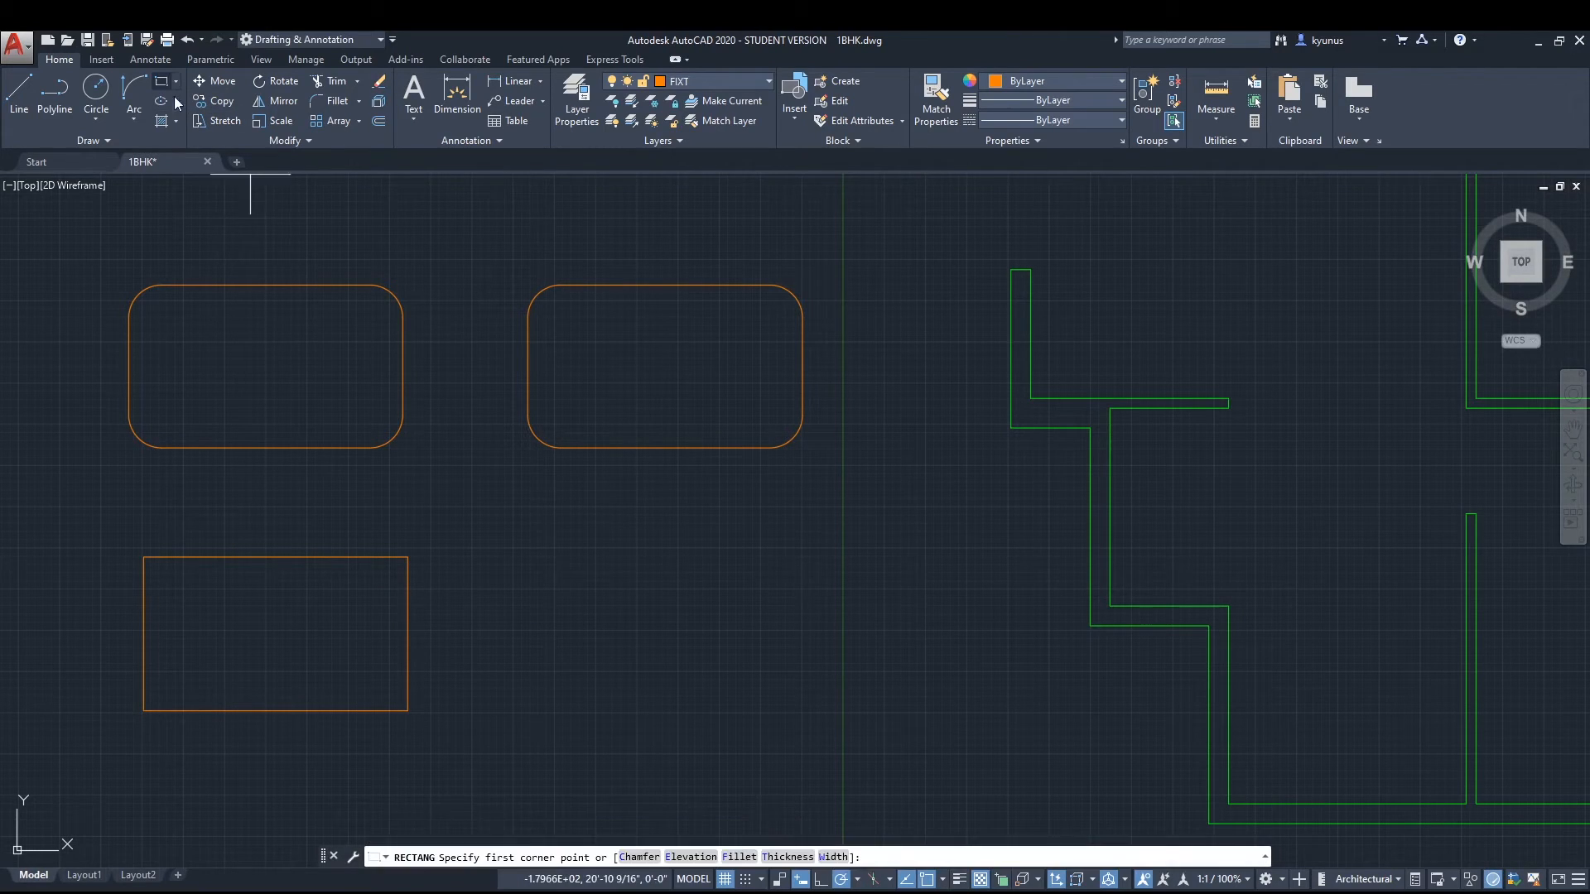
{"action": "left_click", "coordinate": [568, 558]}
{"action": "left_click", "coordinate": [817, 724]}
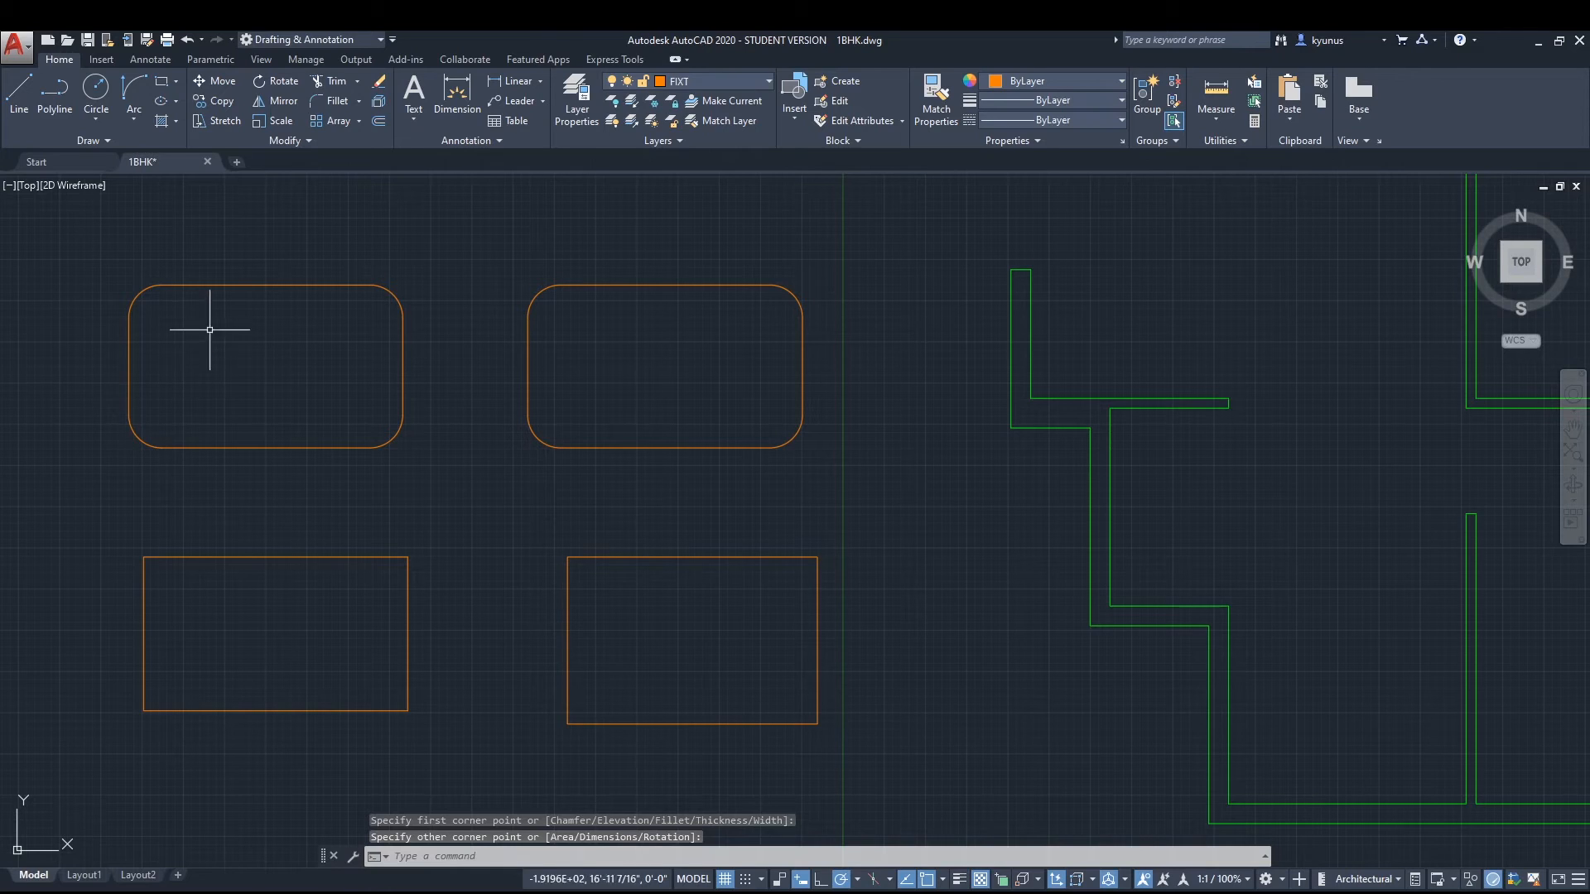
Set up the Chamfer command with first and second distances of 7" and the Multiple option.
{"action": "left_click", "coordinate": [359, 101]}
{"action": "left_click", "coordinate": [355, 202]}
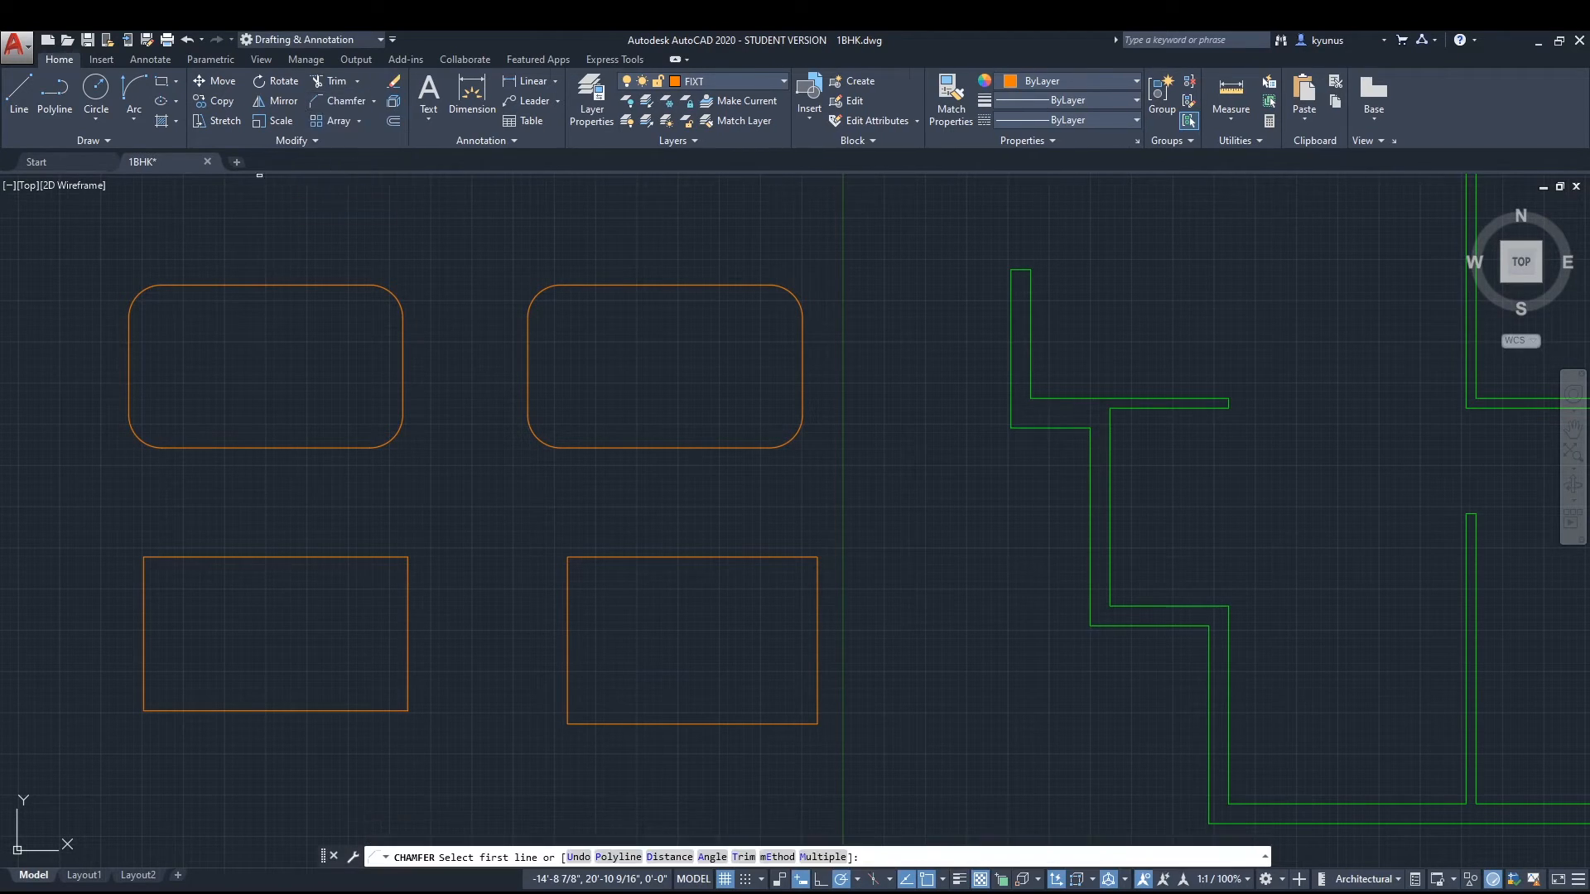
{"action": "right_click", "coordinate": [230, 506]}
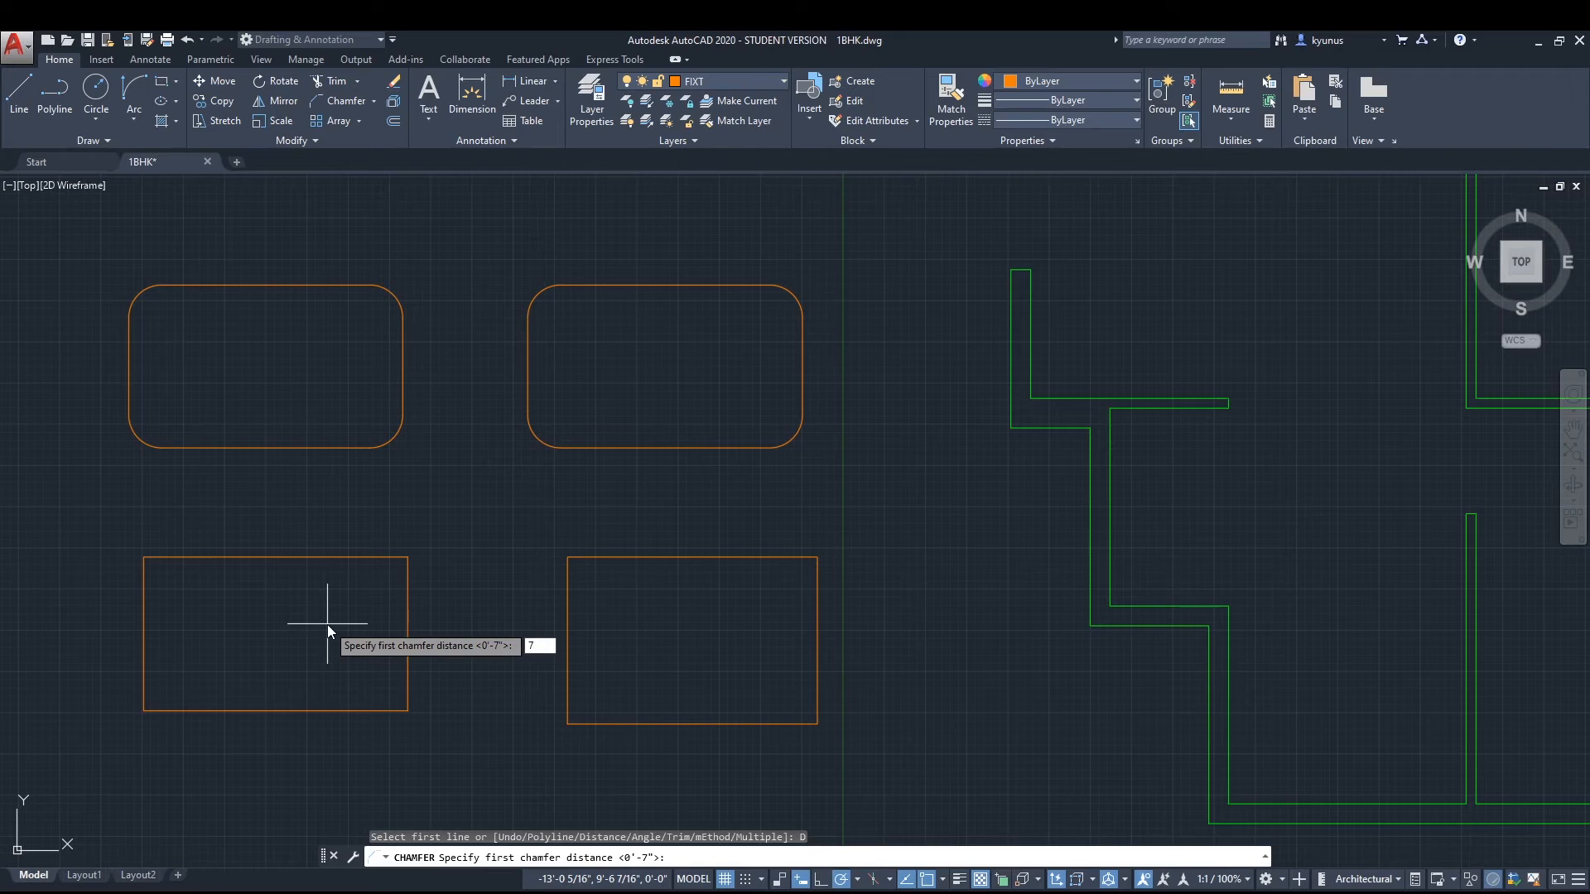
{"action": "key", "text": "Return"}
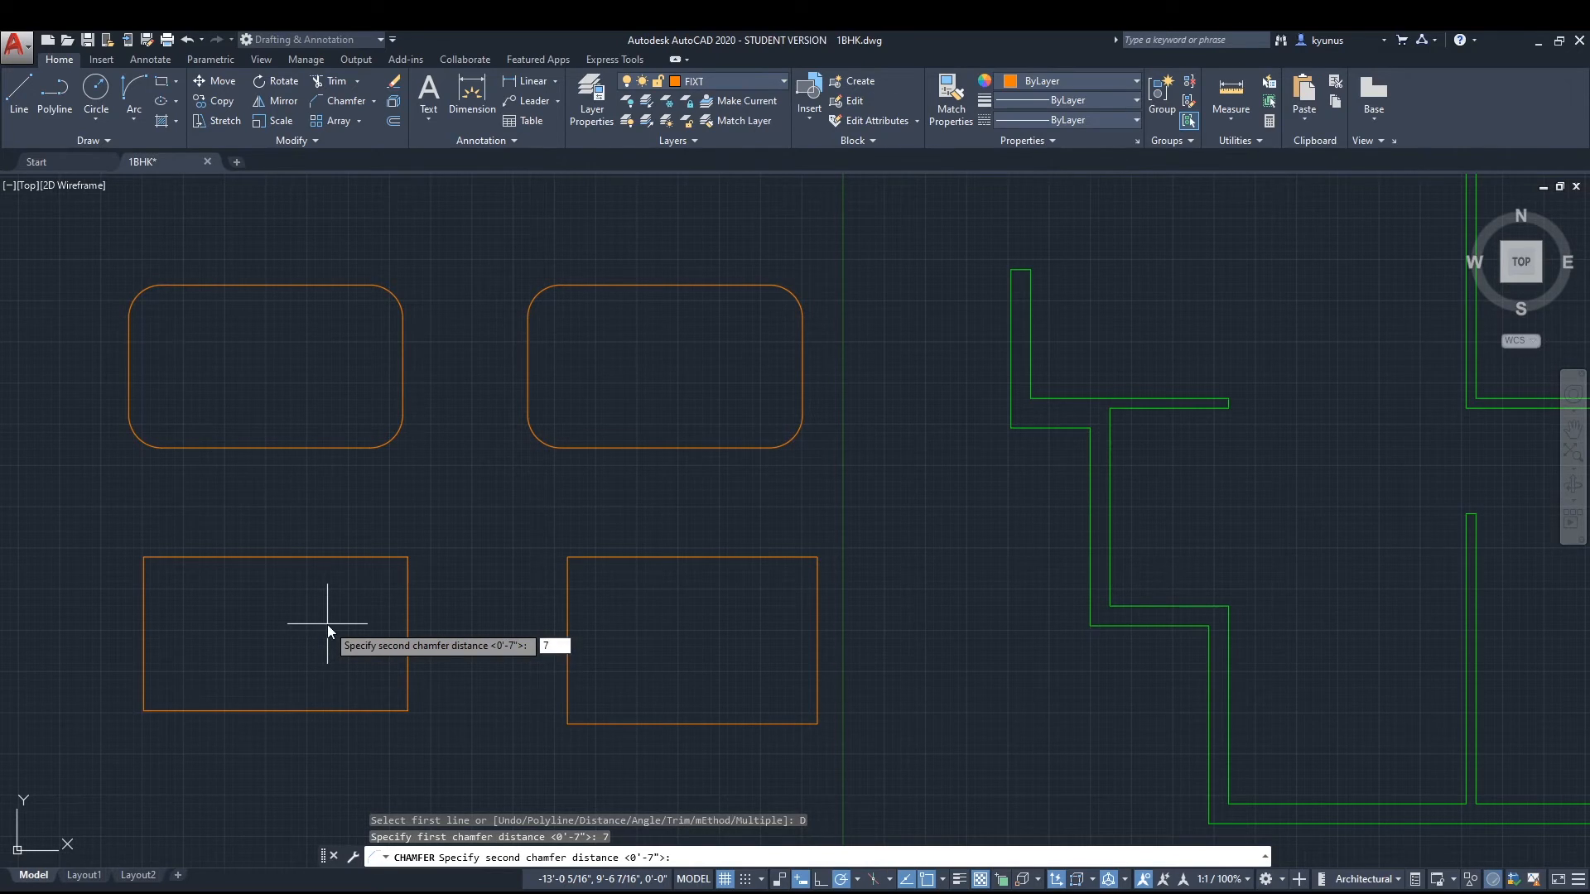
{"action": "key", "text": "Return"}
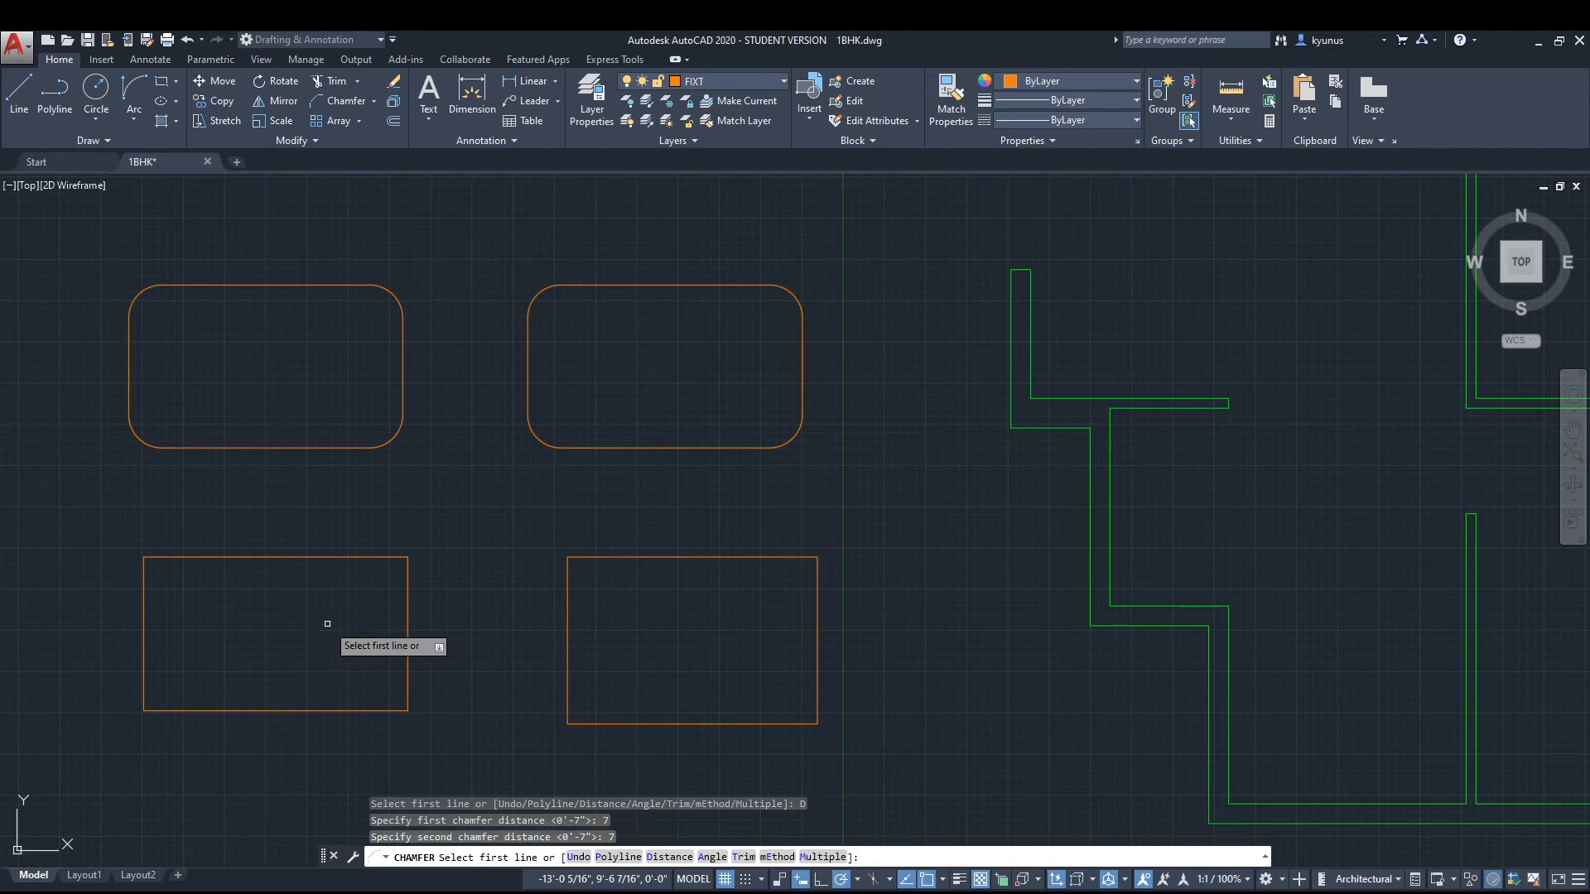
{"action": "right_click", "coordinate": [179, 602]}
{"action": "left_click", "coordinate": [220, 782]}
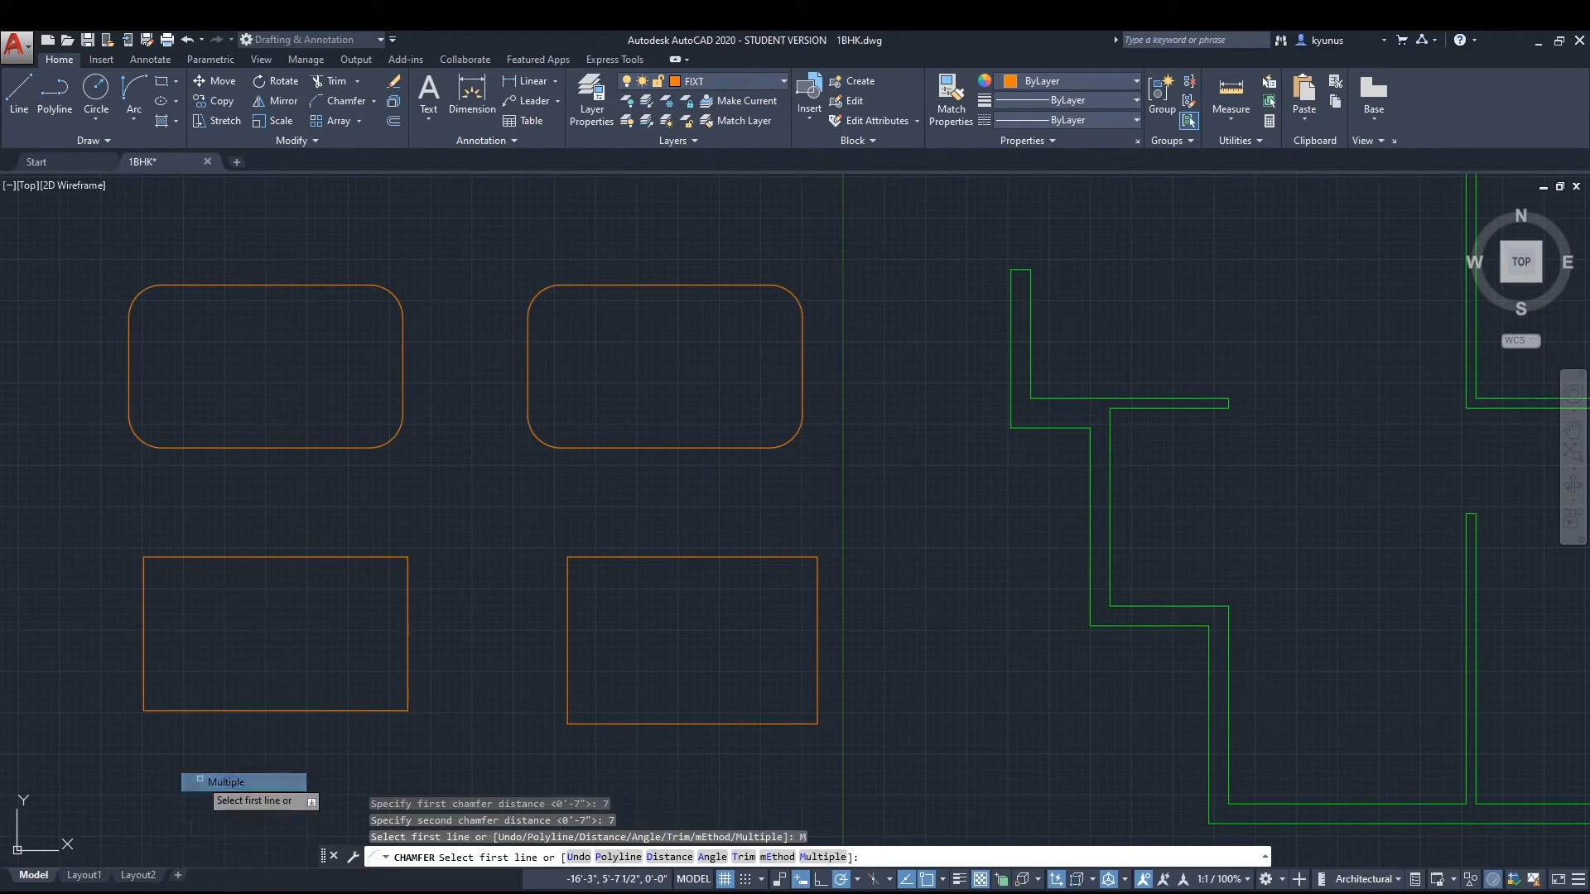
Chamfer all four corners of the lower-left practice rectangle one by one, picking each pair of adjacent edges.
{"action": "left_click", "coordinate": [143, 578]}
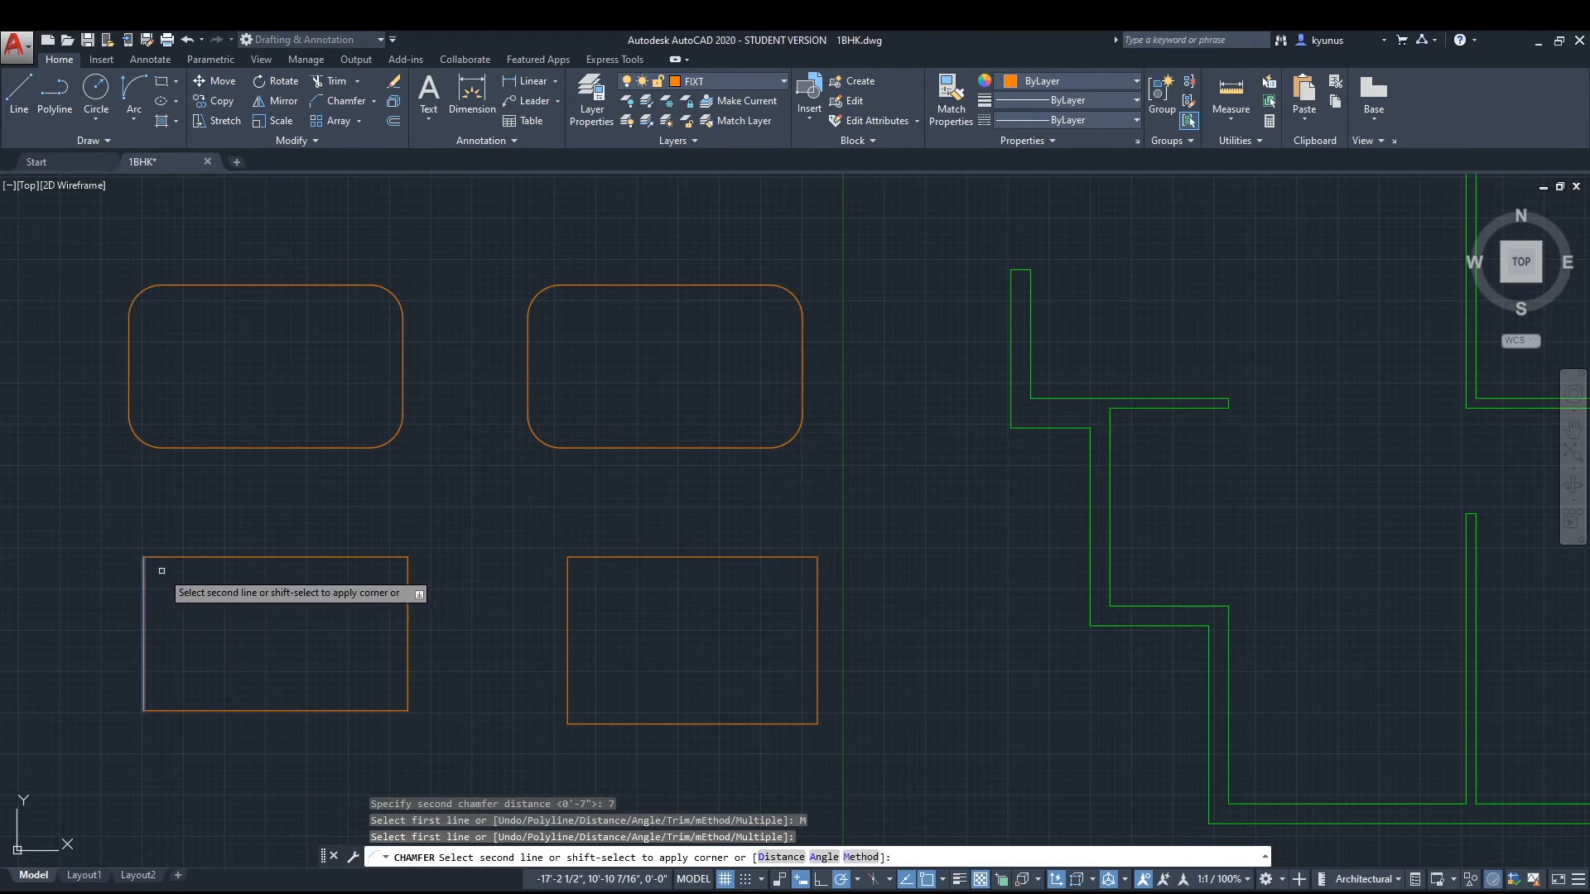
{"action": "left_click", "coordinate": [177, 558]}
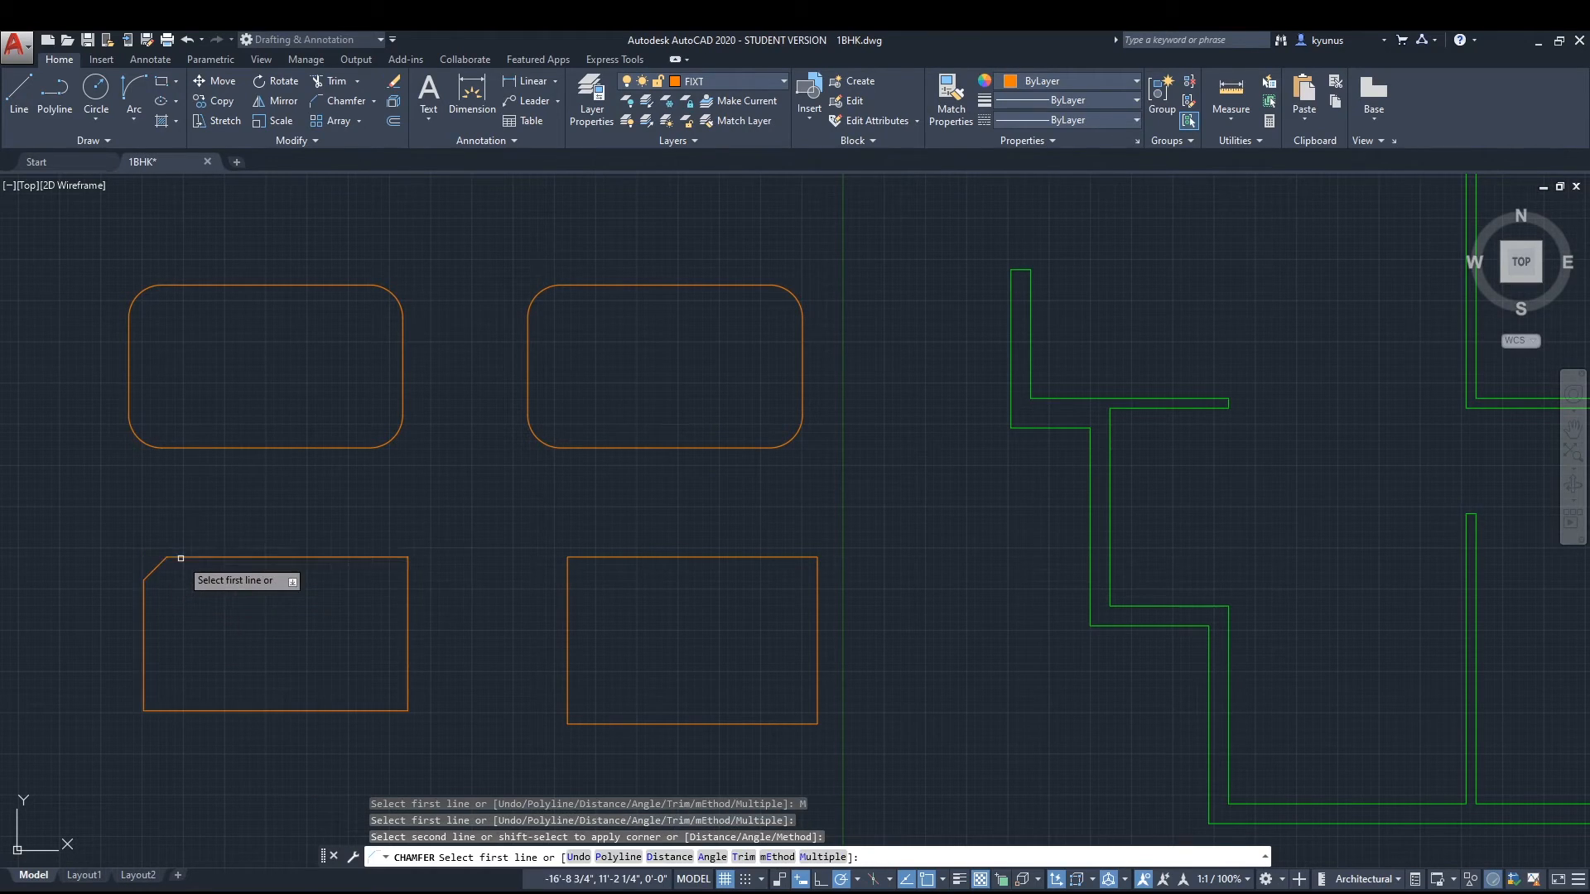
{"action": "left_click", "coordinate": [382, 559]}
{"action": "left_click", "coordinate": [406, 583]}
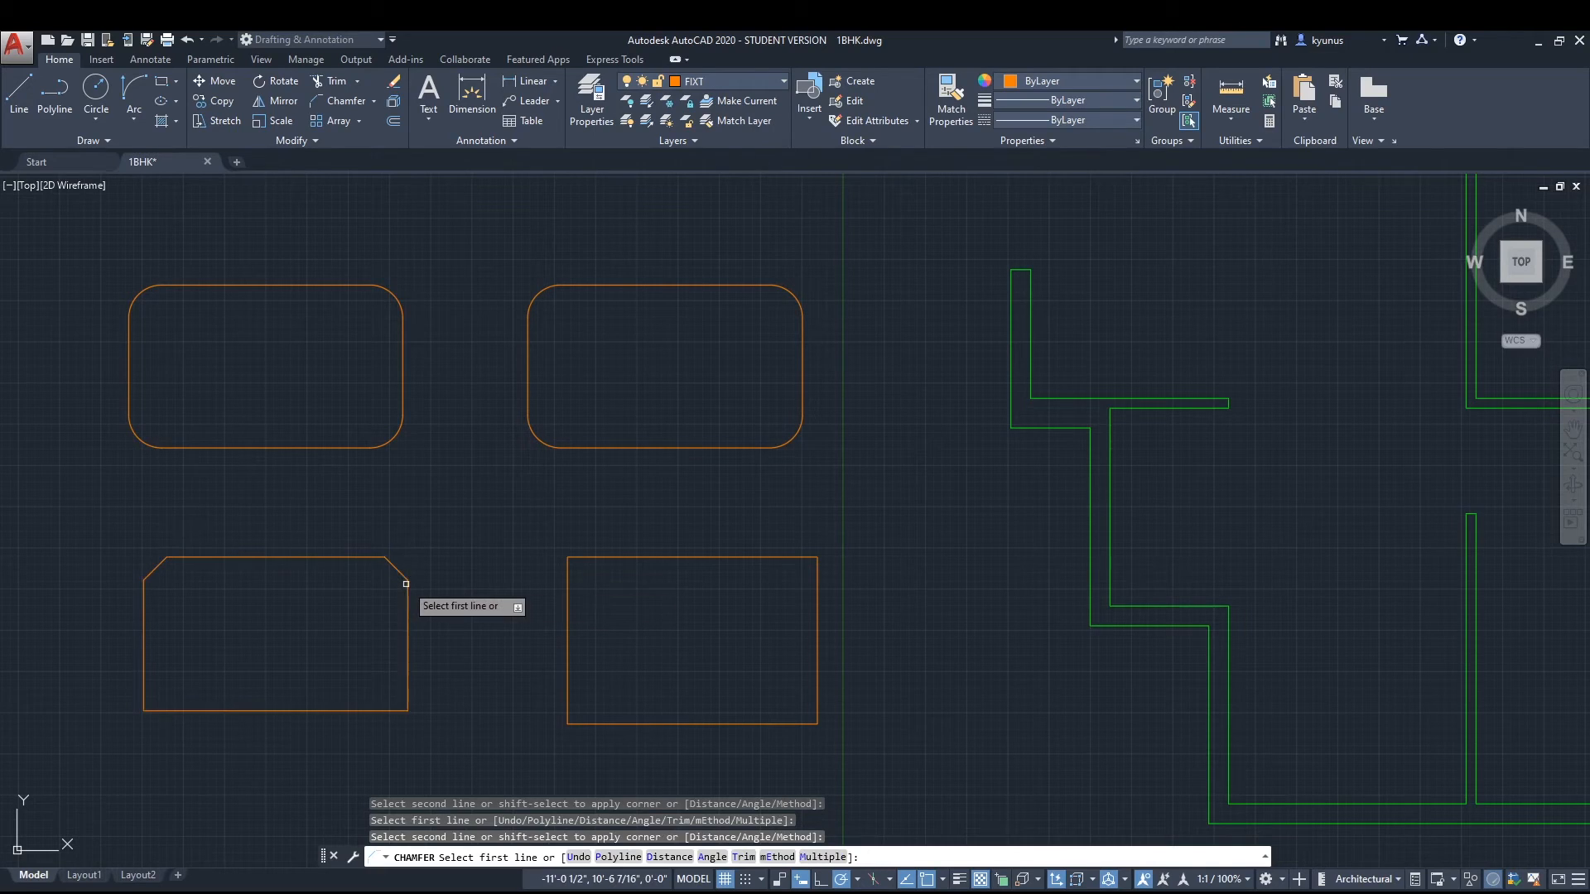
{"action": "left_click", "coordinate": [406, 666]}
{"action": "left_click", "coordinate": [372, 712]}
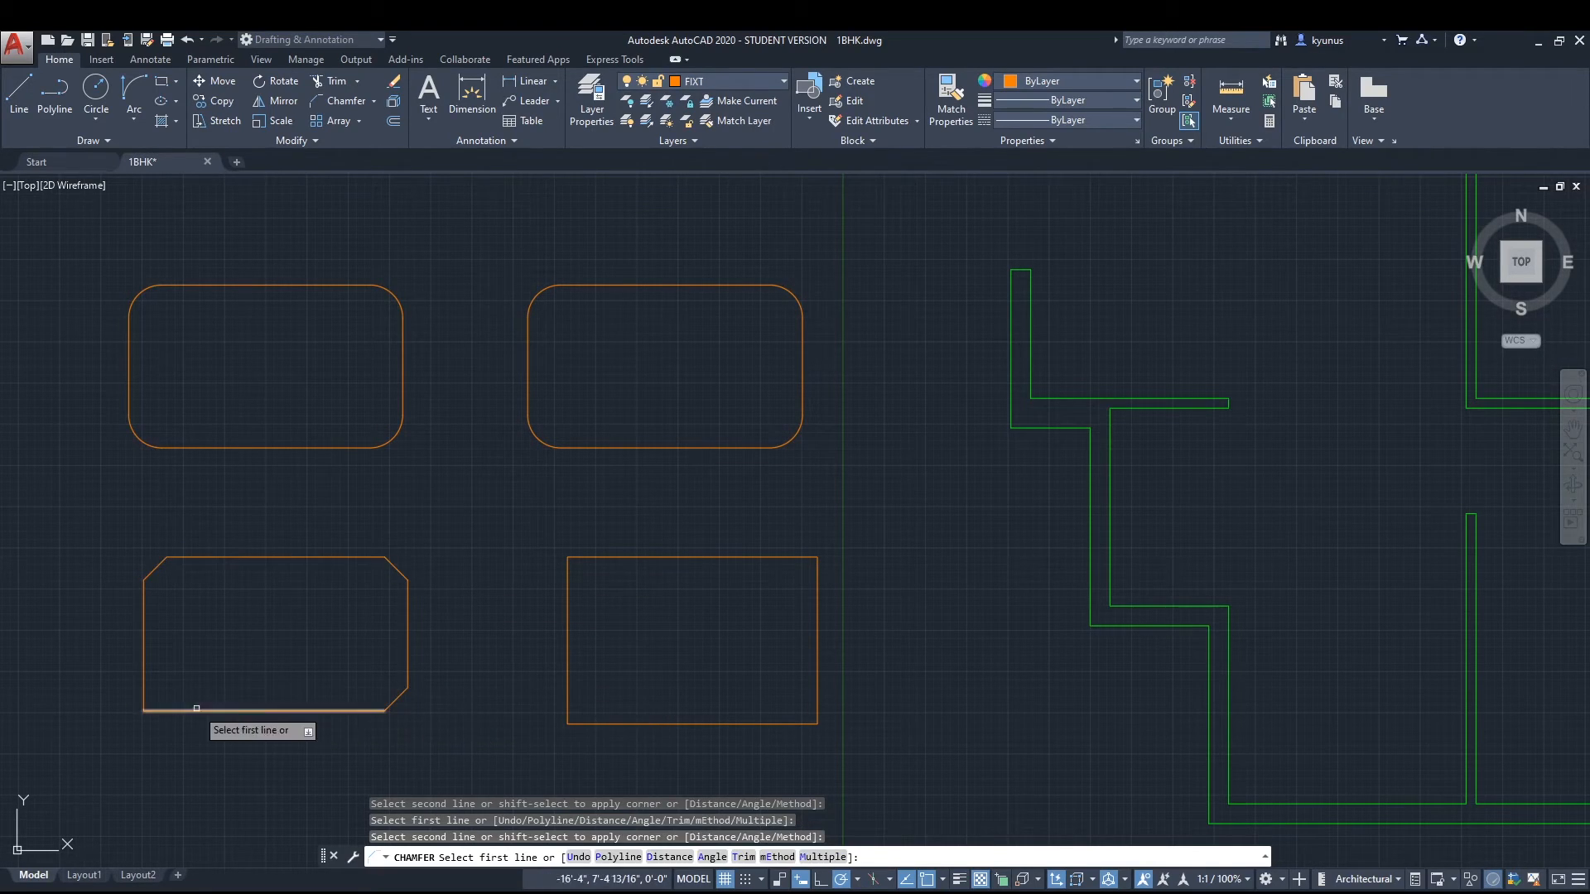
{"action": "left_click", "coordinate": [143, 678]}
{"action": "left_click", "coordinate": [177, 712]}
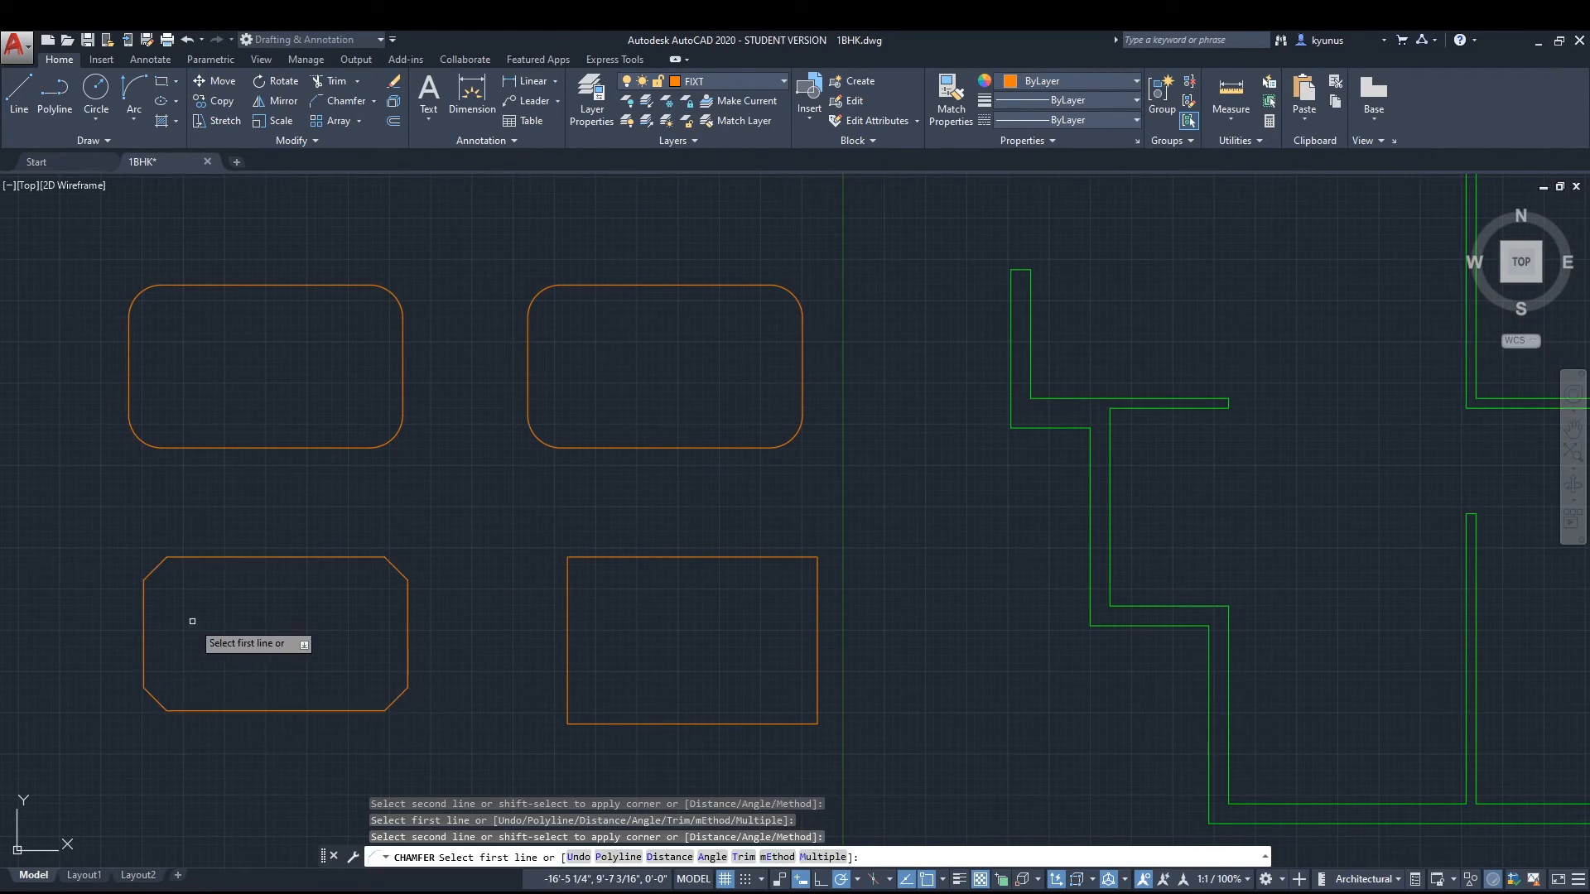
Chamfer all corners of the lower-right practice rectangle at once, with both distances 7", using the Polyline option.
{"action": "left_click", "coordinate": [346, 101]}
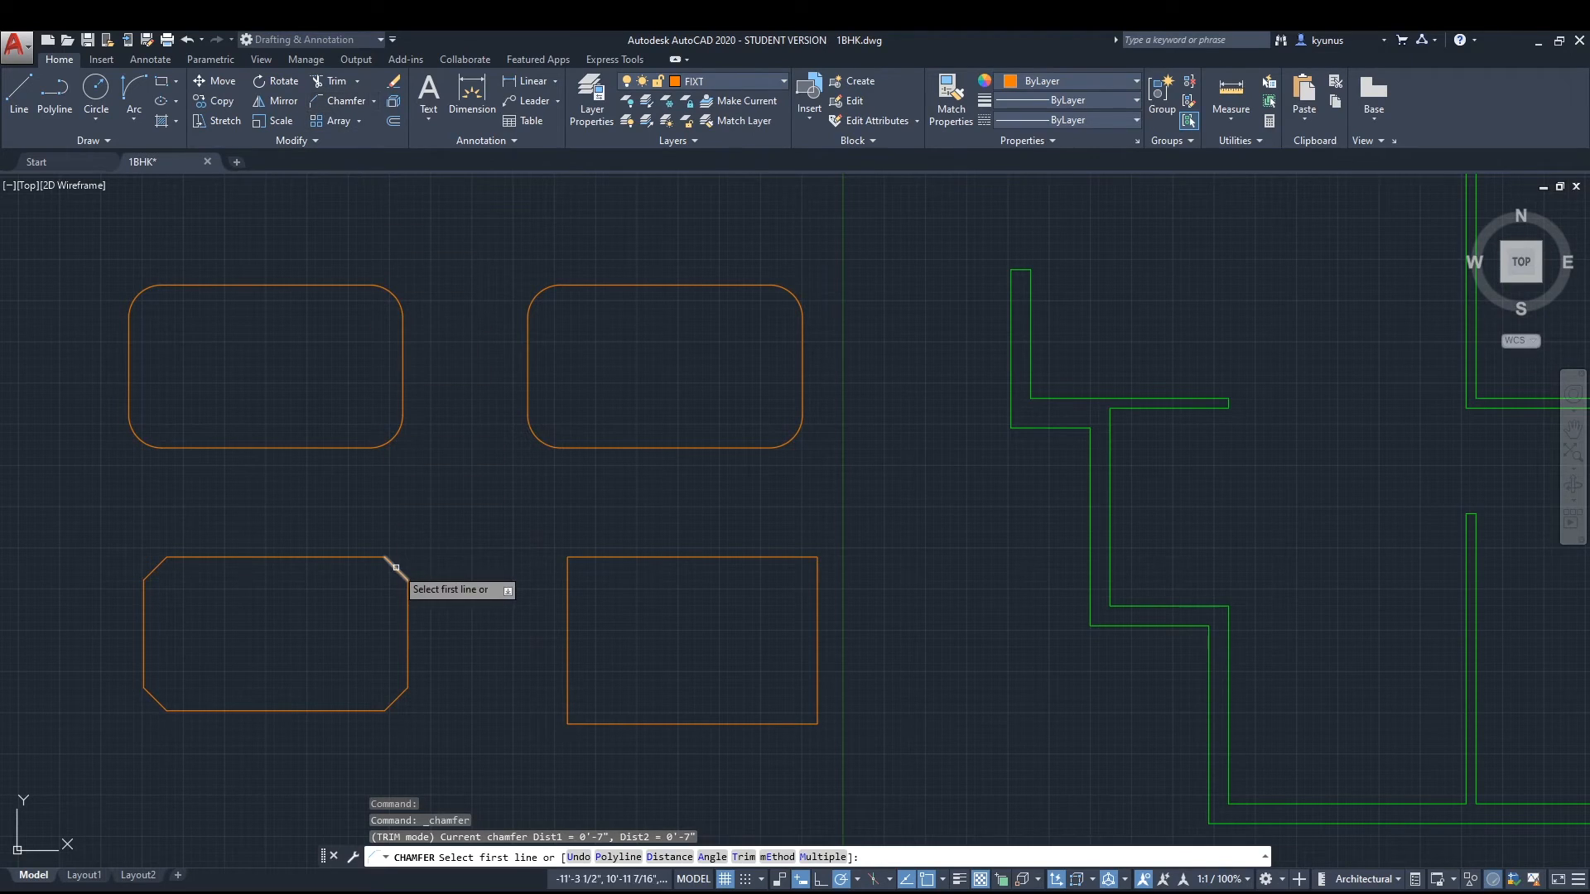
{"action": "right_click", "coordinate": [433, 515]}
{"action": "left_click", "coordinate": [478, 621]}
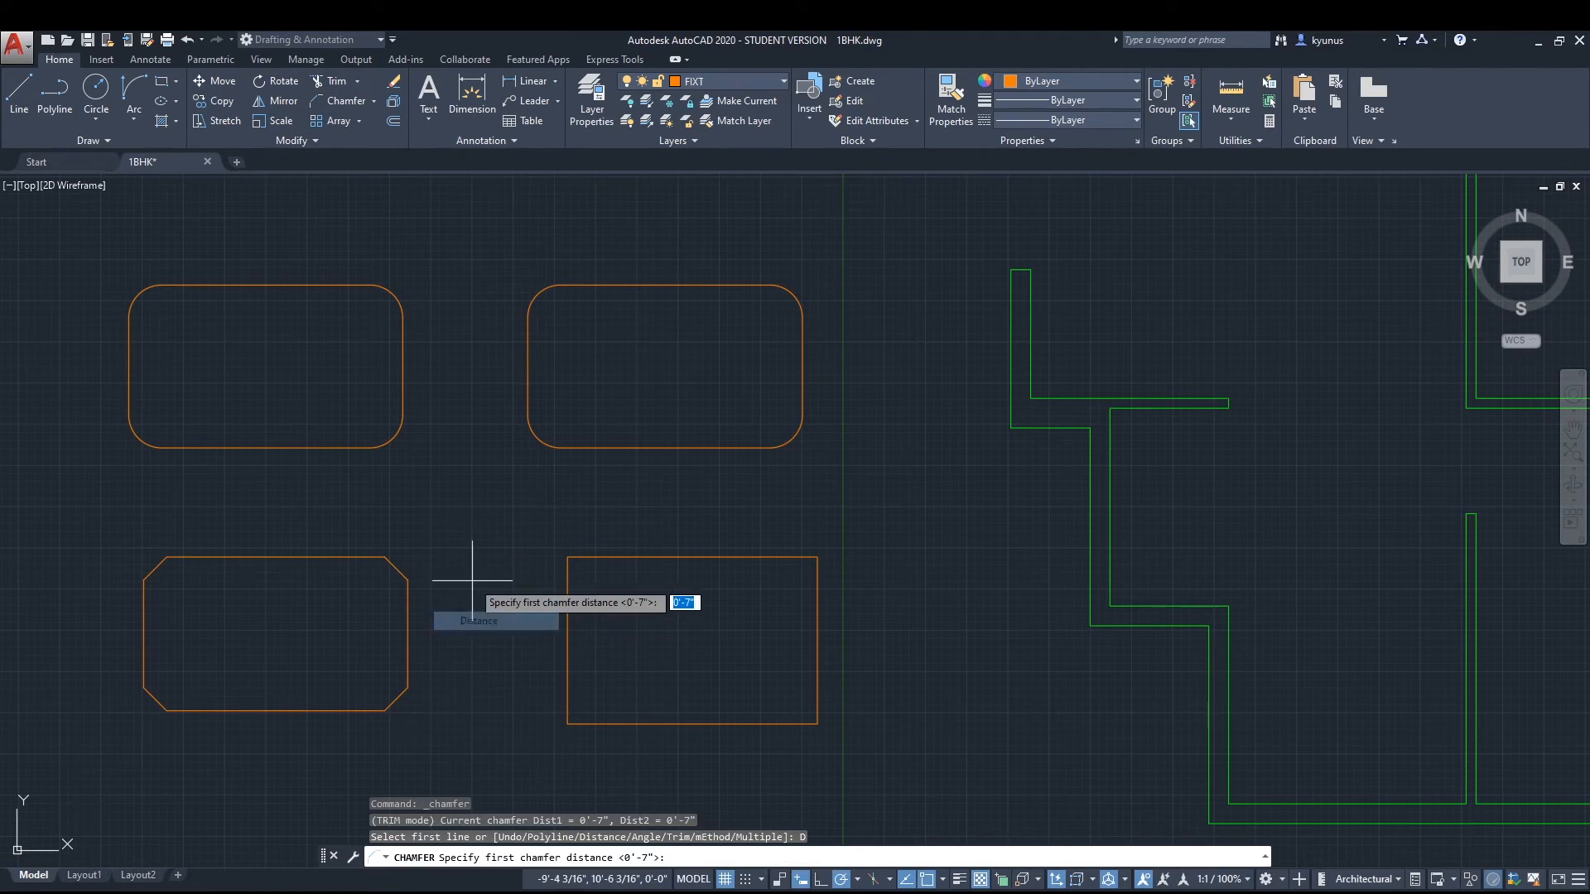
{"action": "type", "text": "7"}
{"action": "key", "text": "Return"}
{"action": "type", "text": "7"}
{"action": "key", "text": "Return"}
{"action": "right_click", "coordinate": [472, 580]}
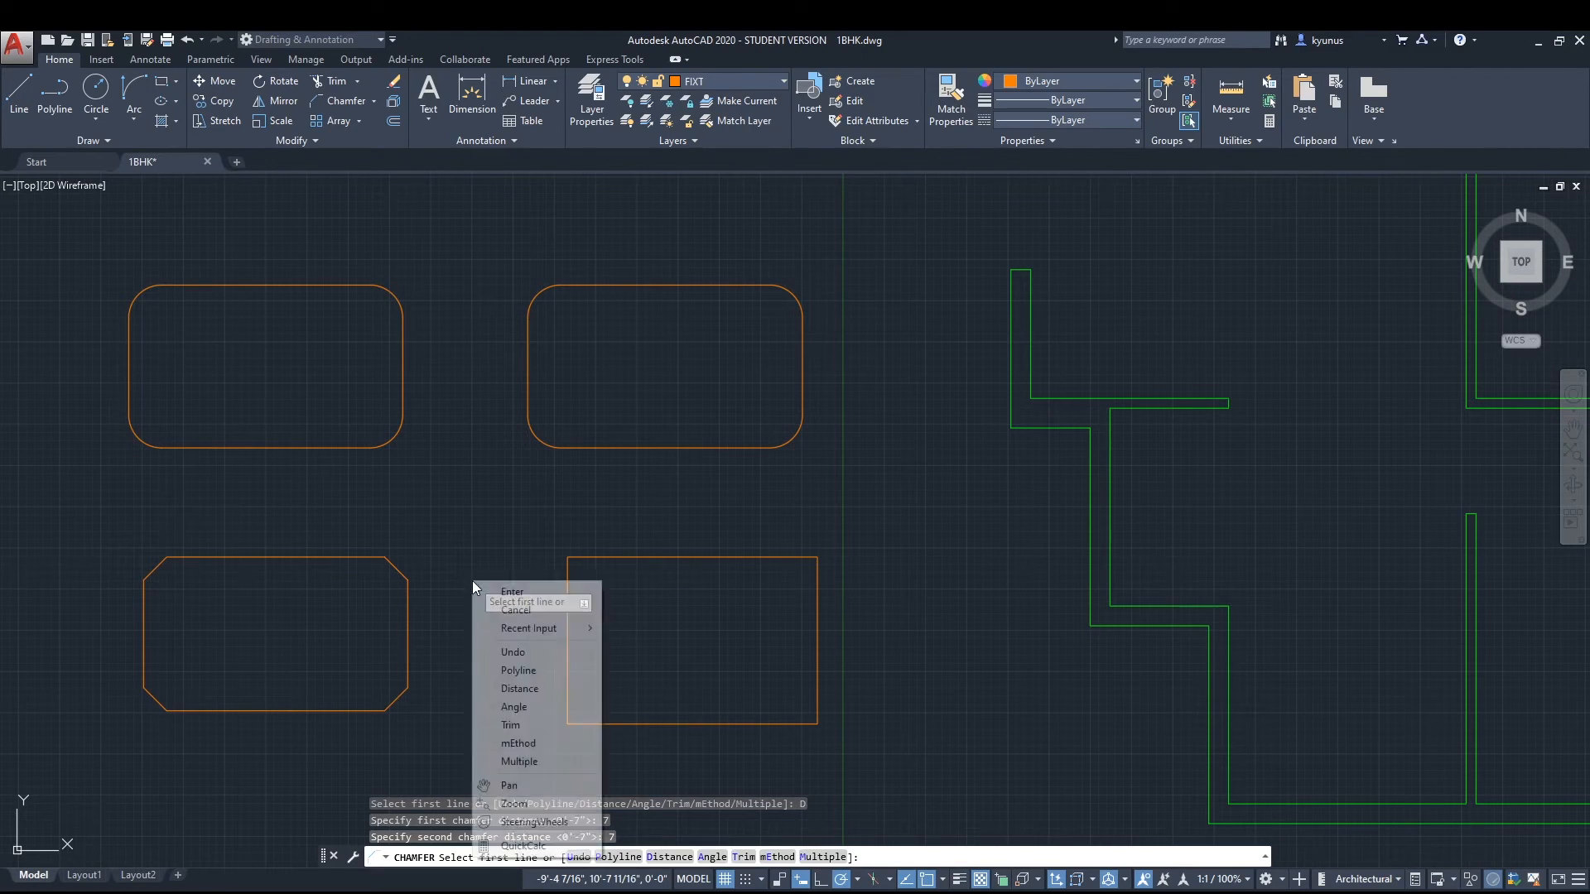
{"action": "left_click", "coordinate": [509, 668]}
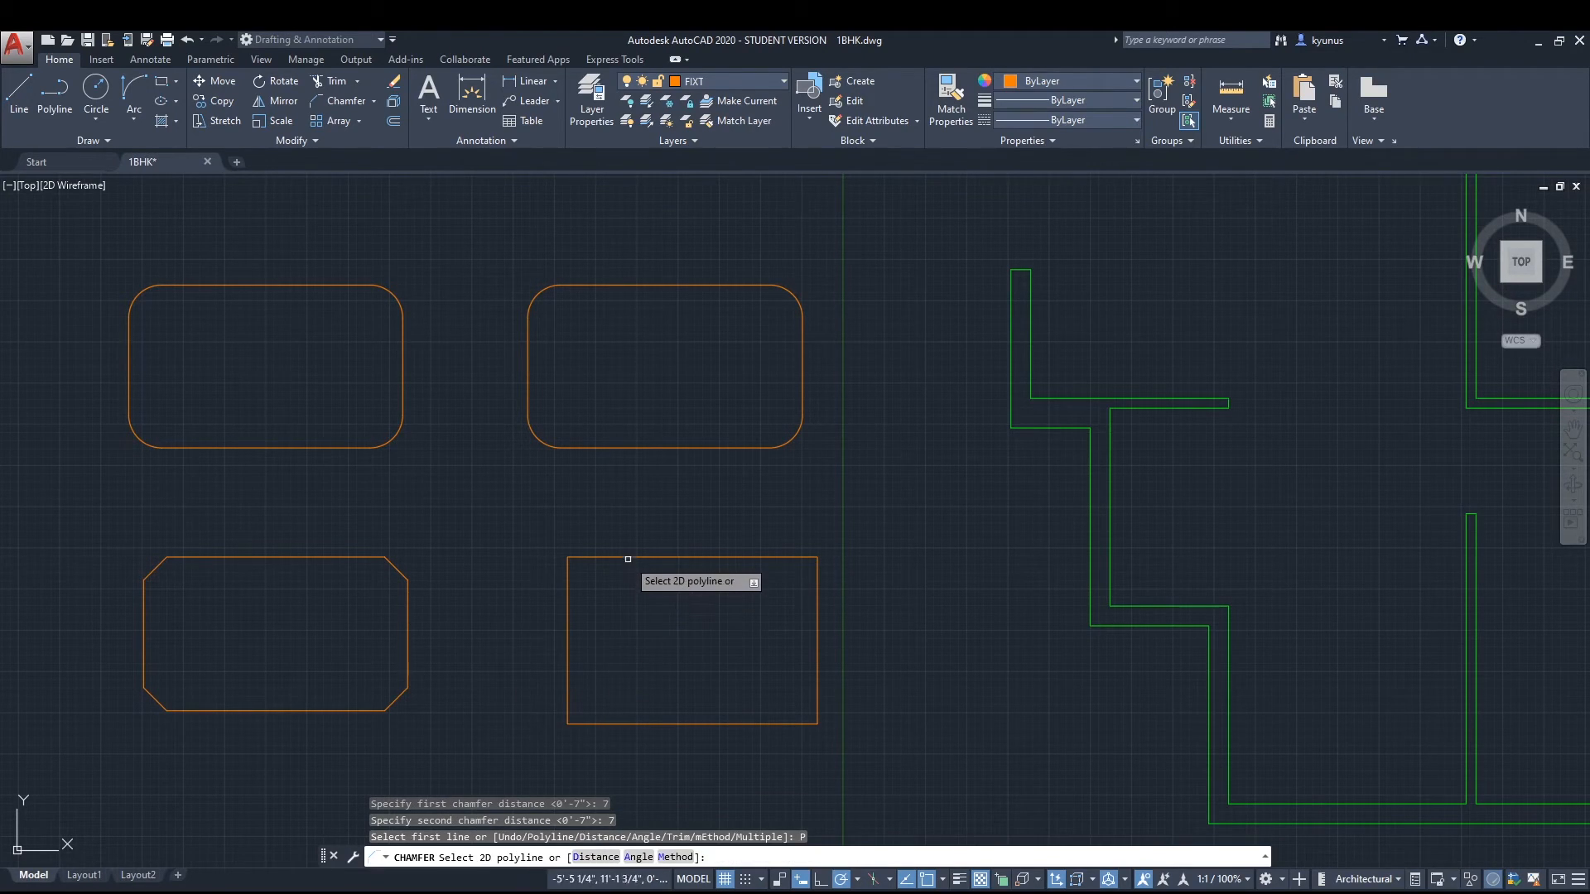
{"action": "left_click", "coordinate": [619, 558]}
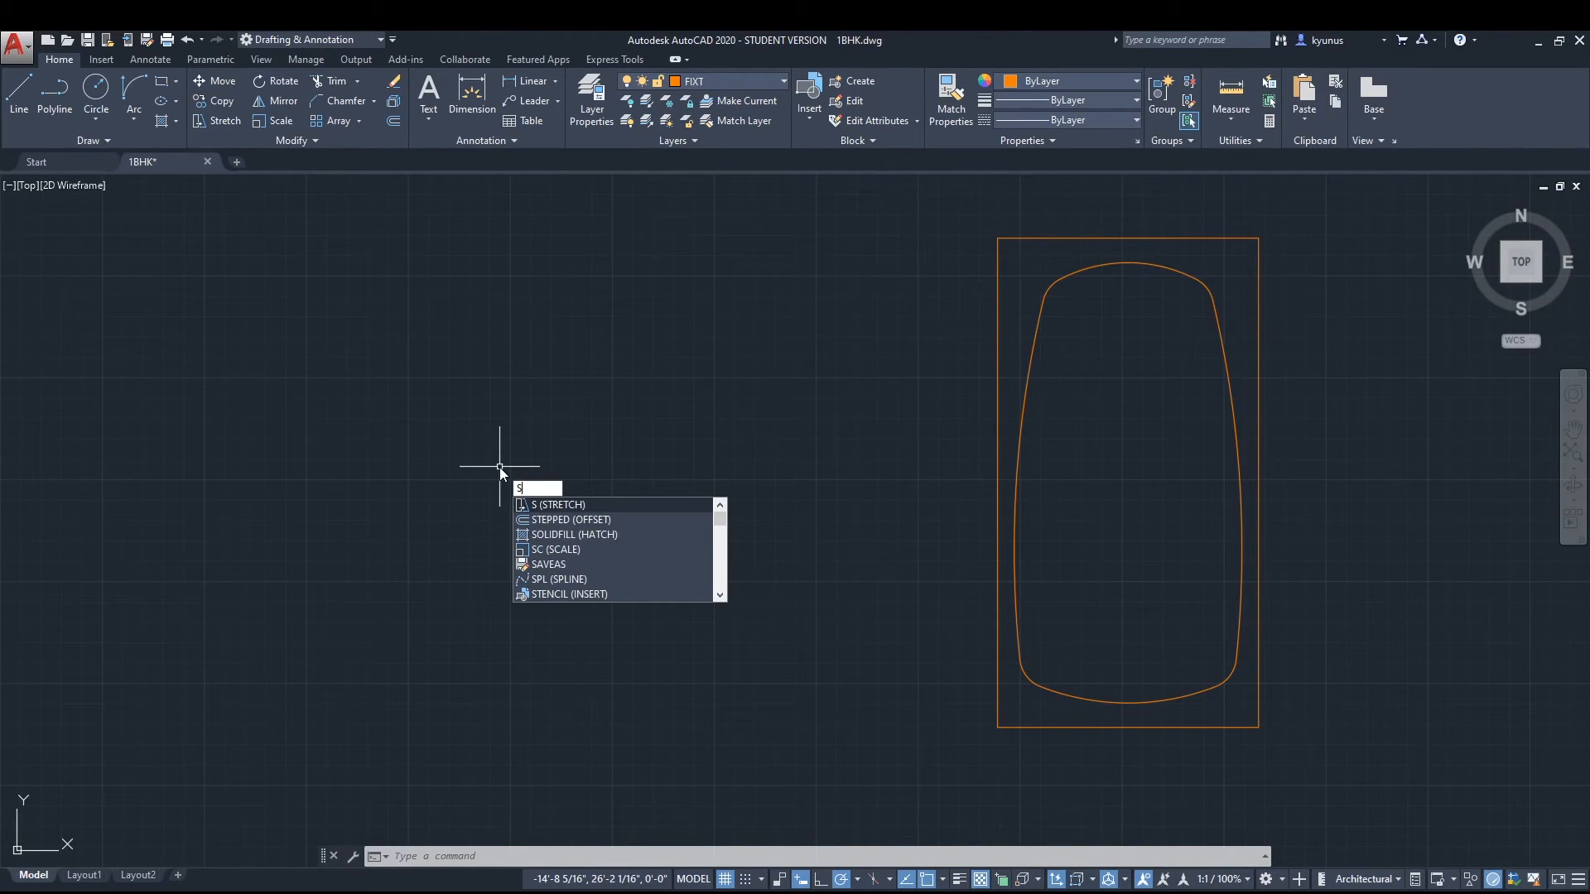
Draw a closed 2'8" wide by 5' high rectangle from separate lines beside the finished fixture outline.
{"action": "key", "text": "Escape"}
{"action": "key", "text": "Escape"}
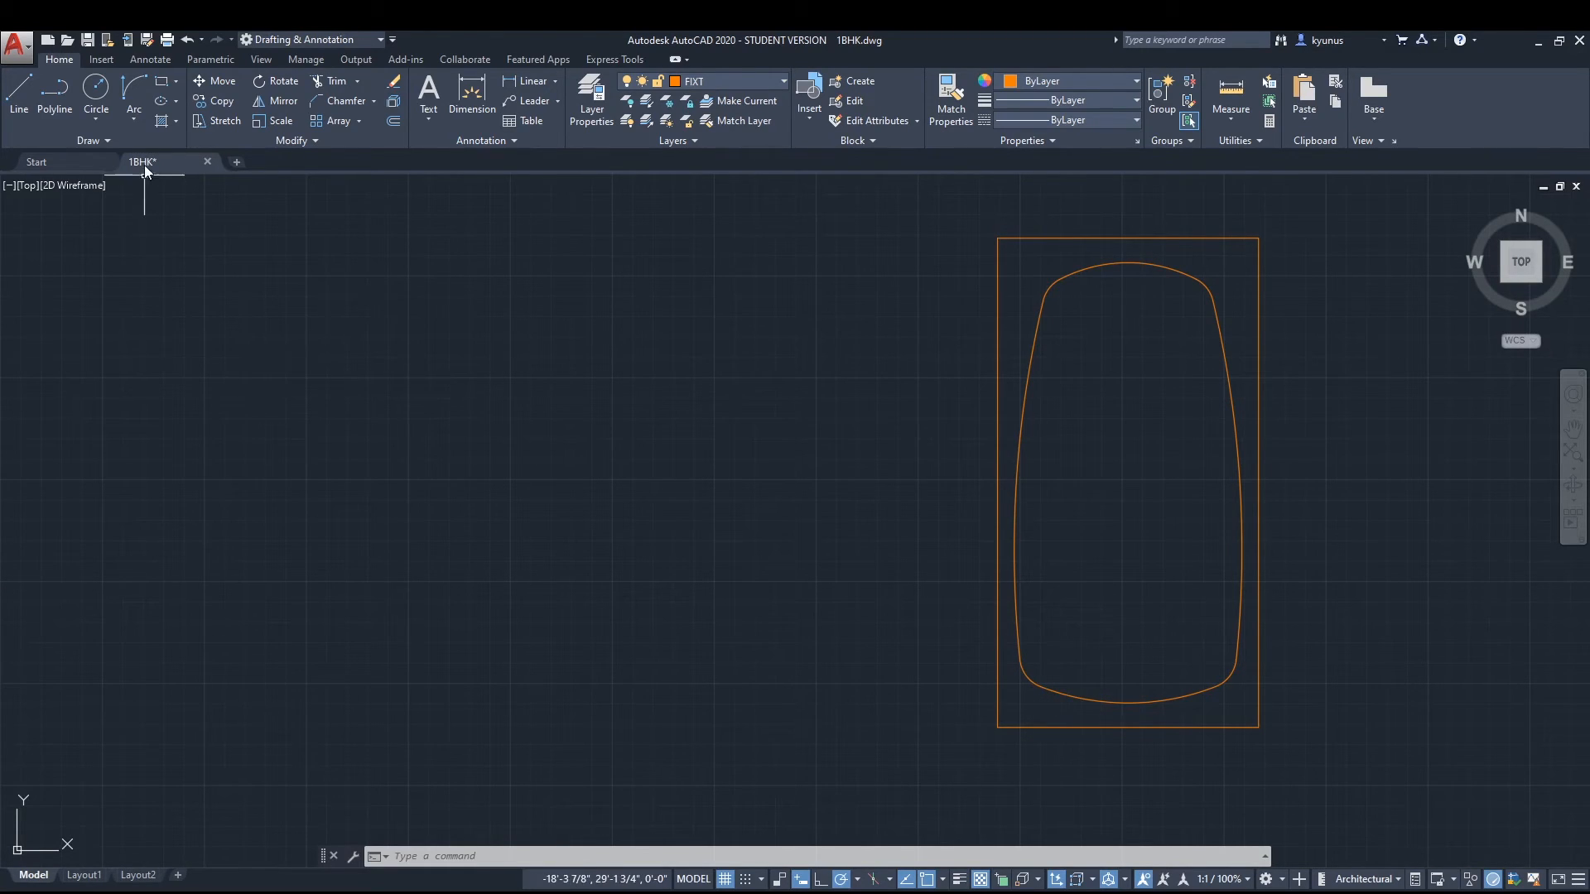
{"action": "left_click", "coordinate": [19, 90]}
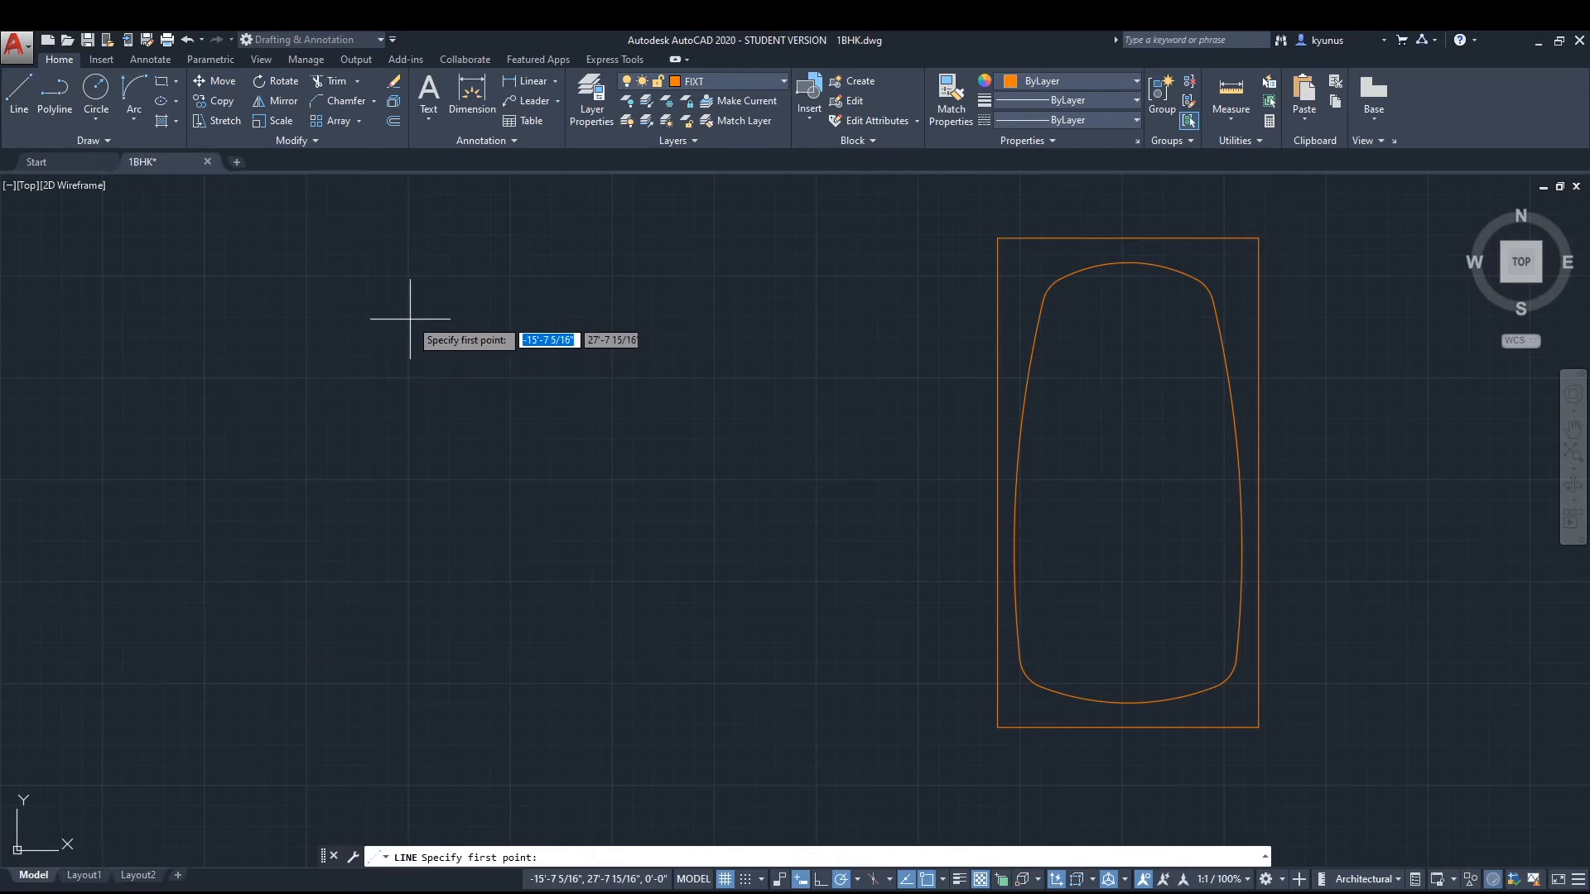
{"action": "left_click", "coordinate": [428, 274]}
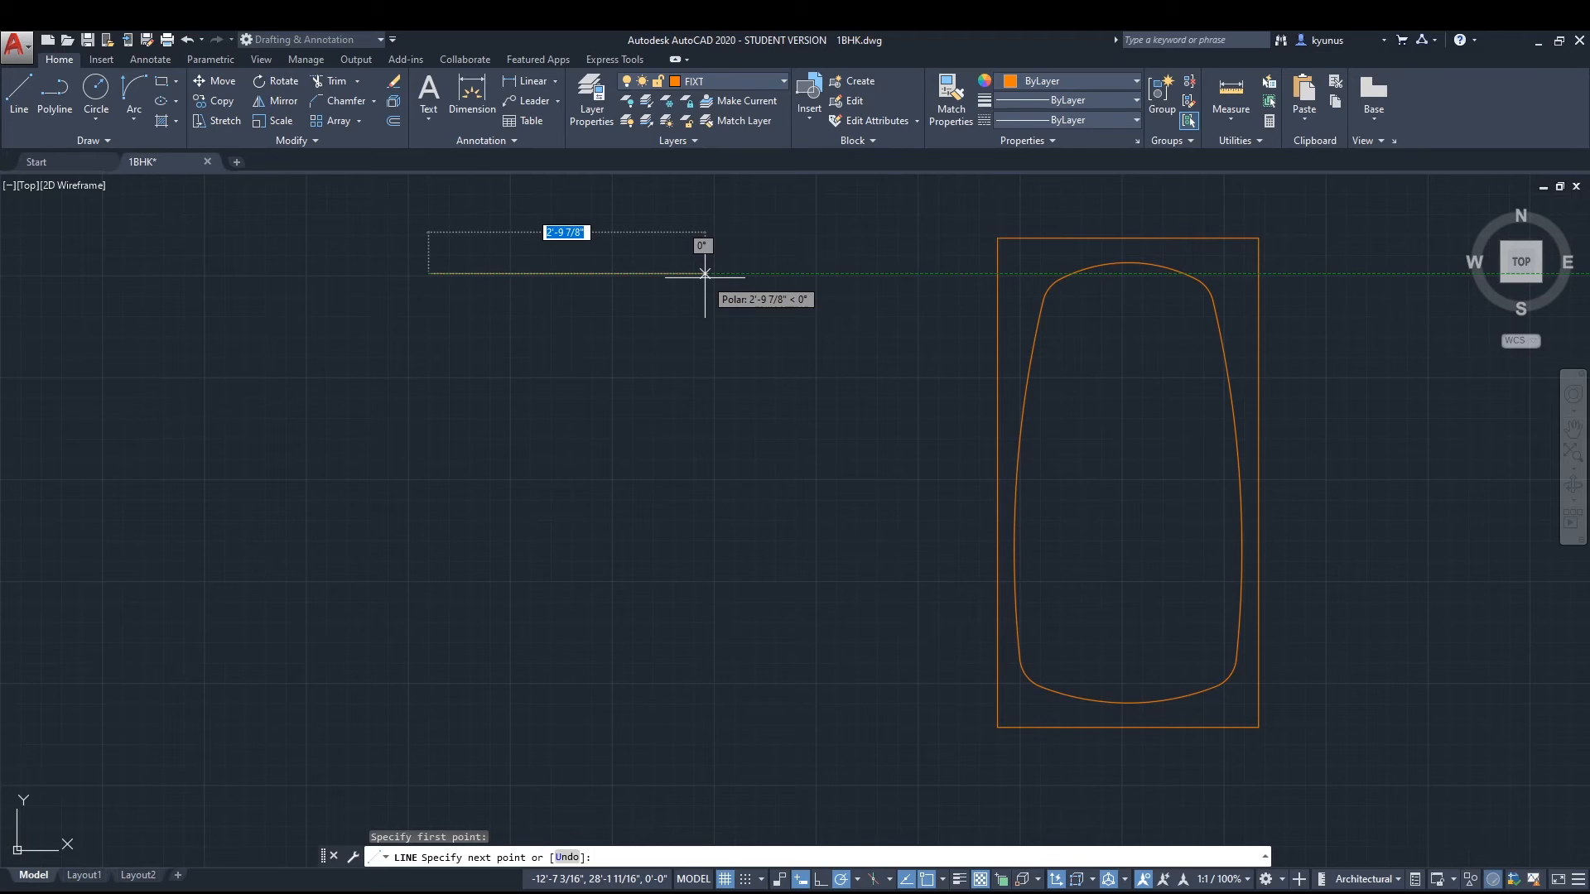
{"action": "type", "text": "2'8"}
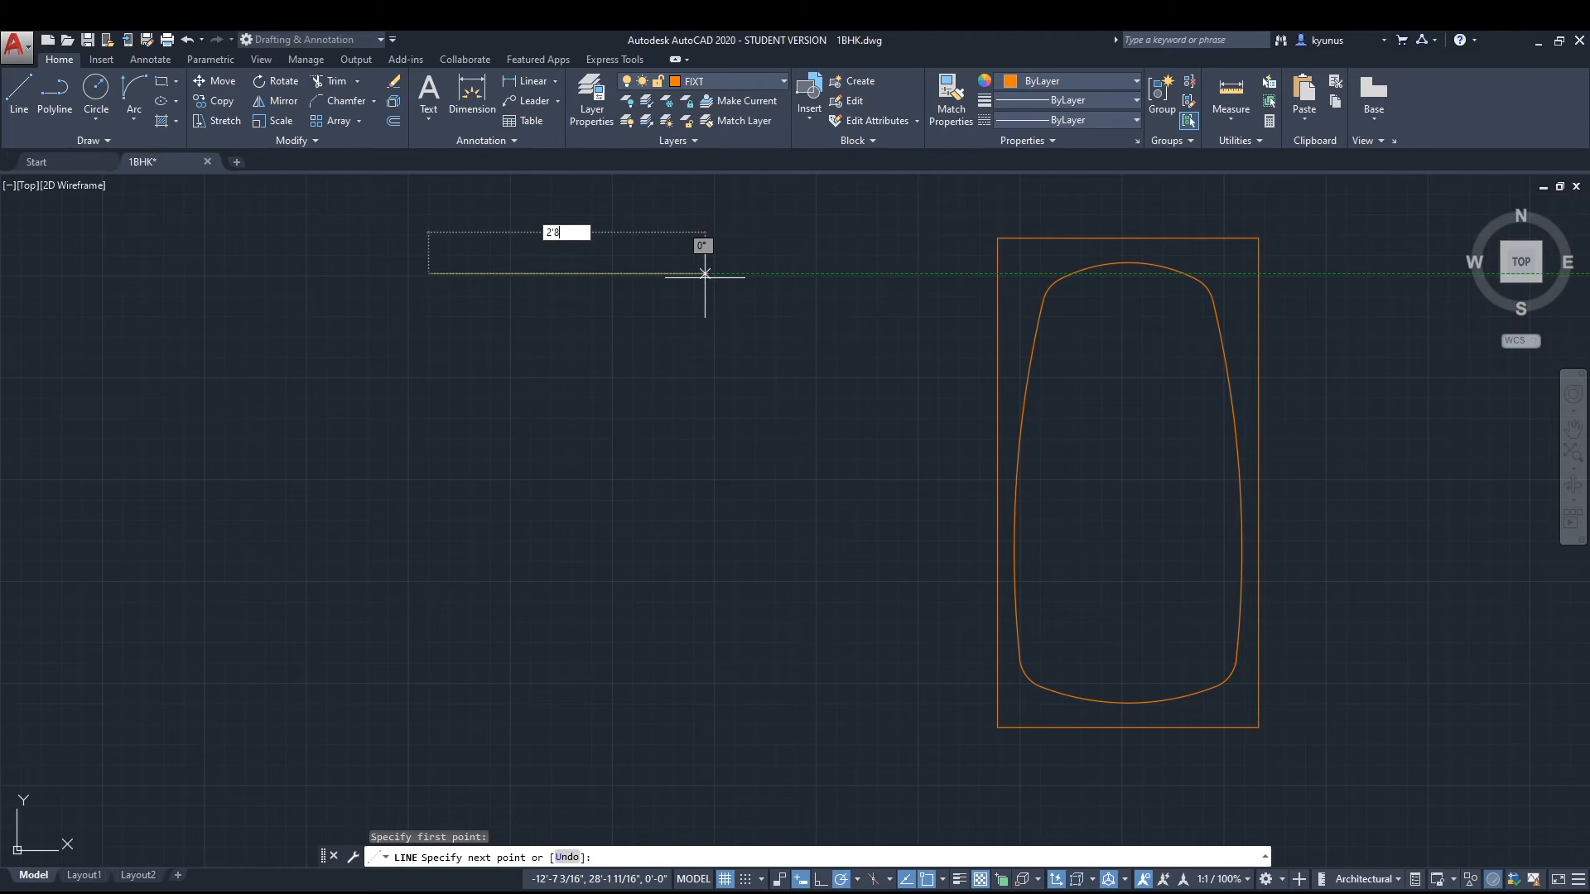
{"action": "key", "text": "Return"}
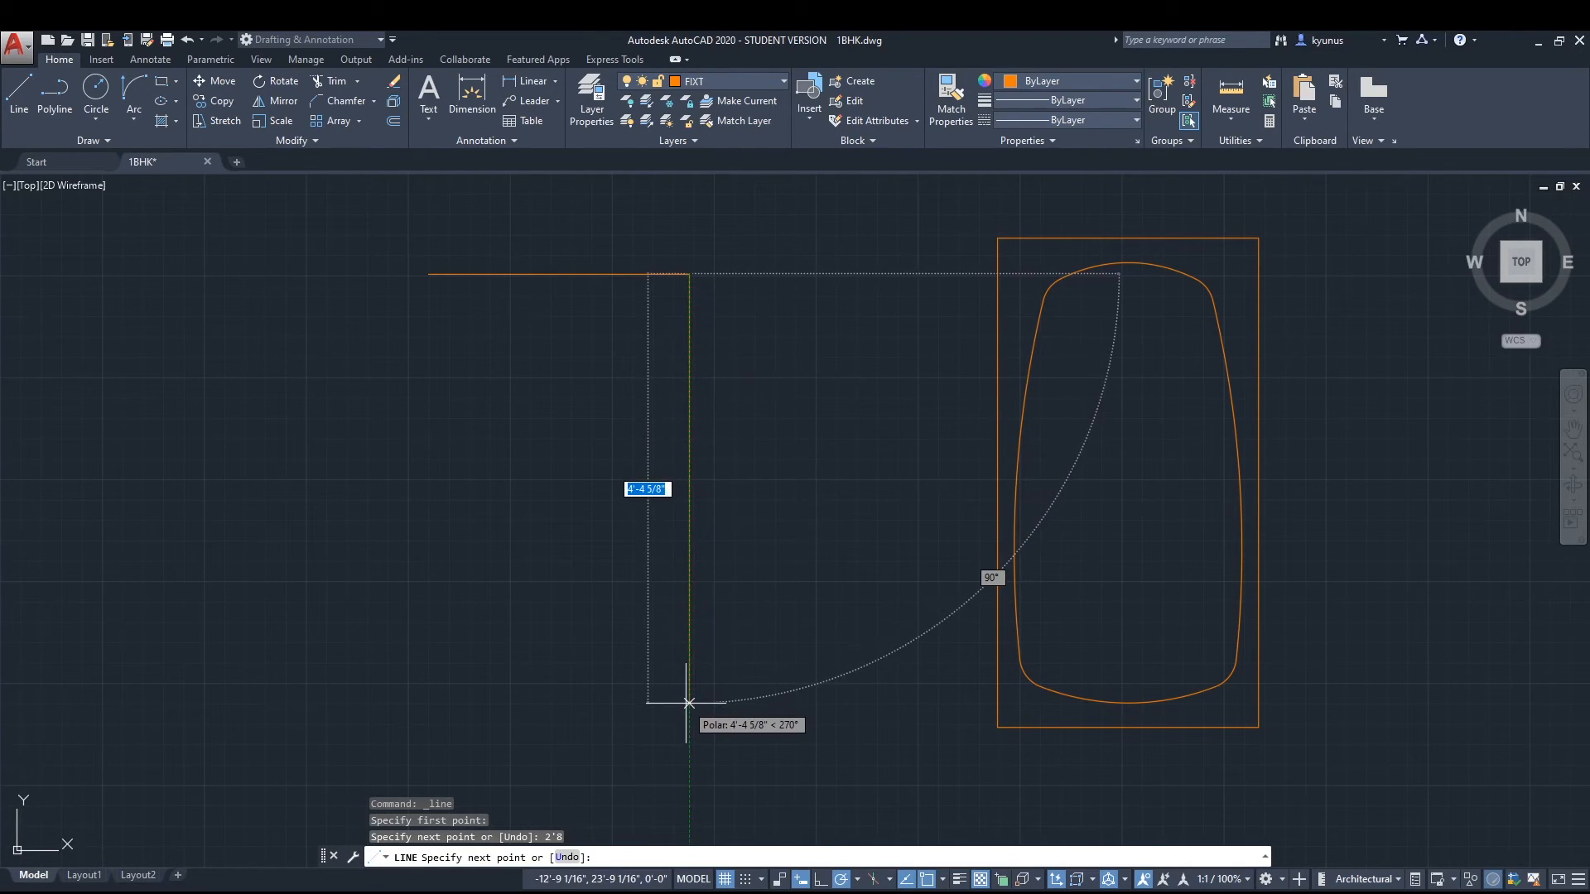
{"action": "type", "text": "5'"}
{"action": "key", "text": "Return"}
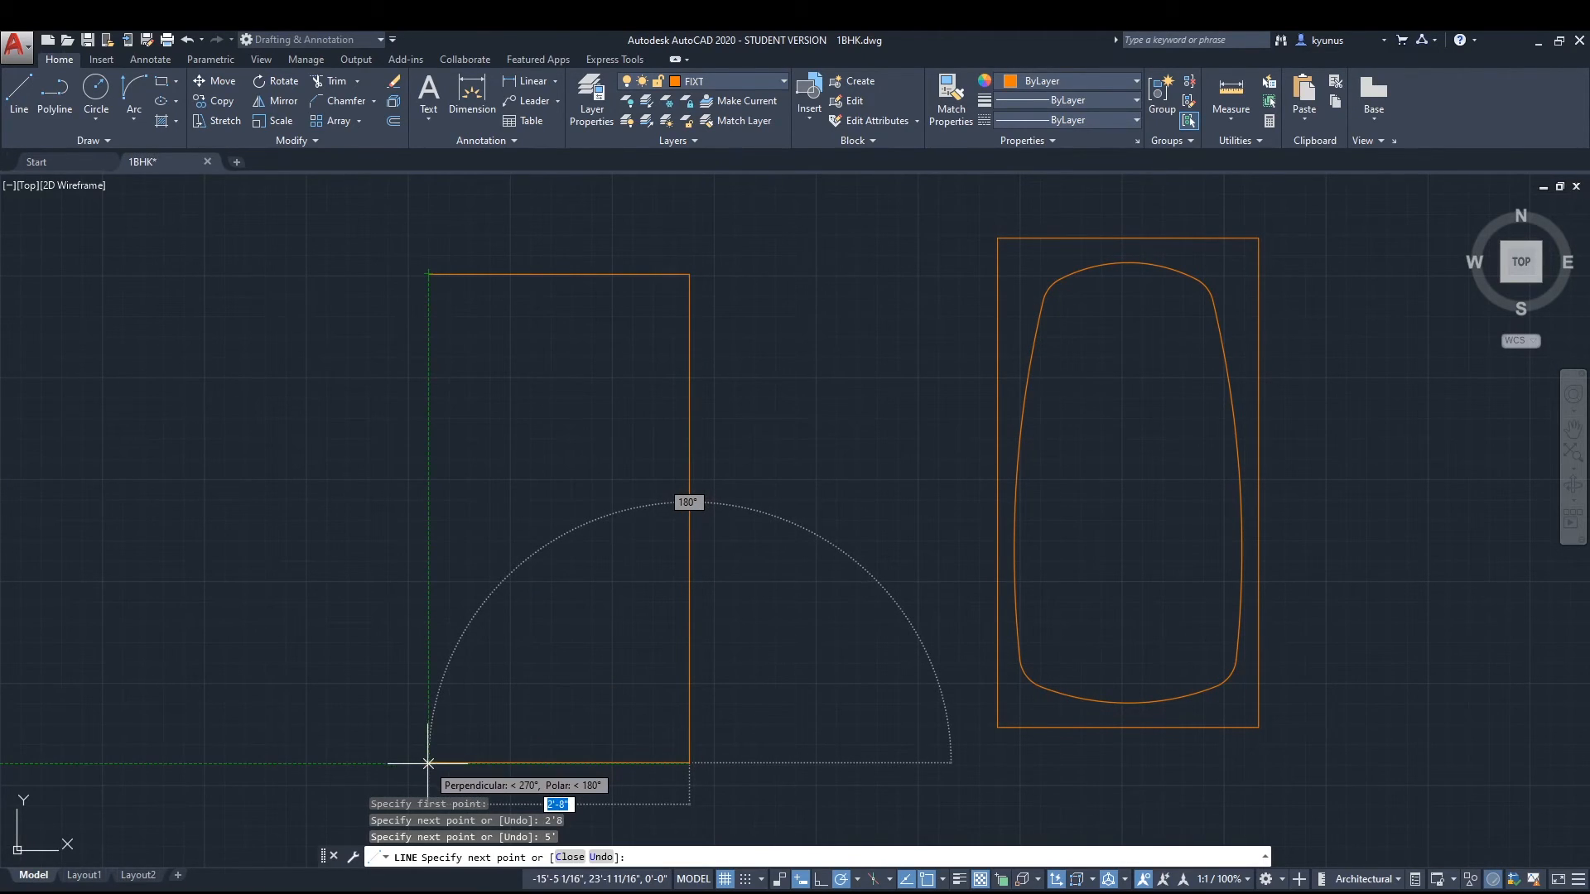
{"action": "left_click", "coordinate": [428, 756]}
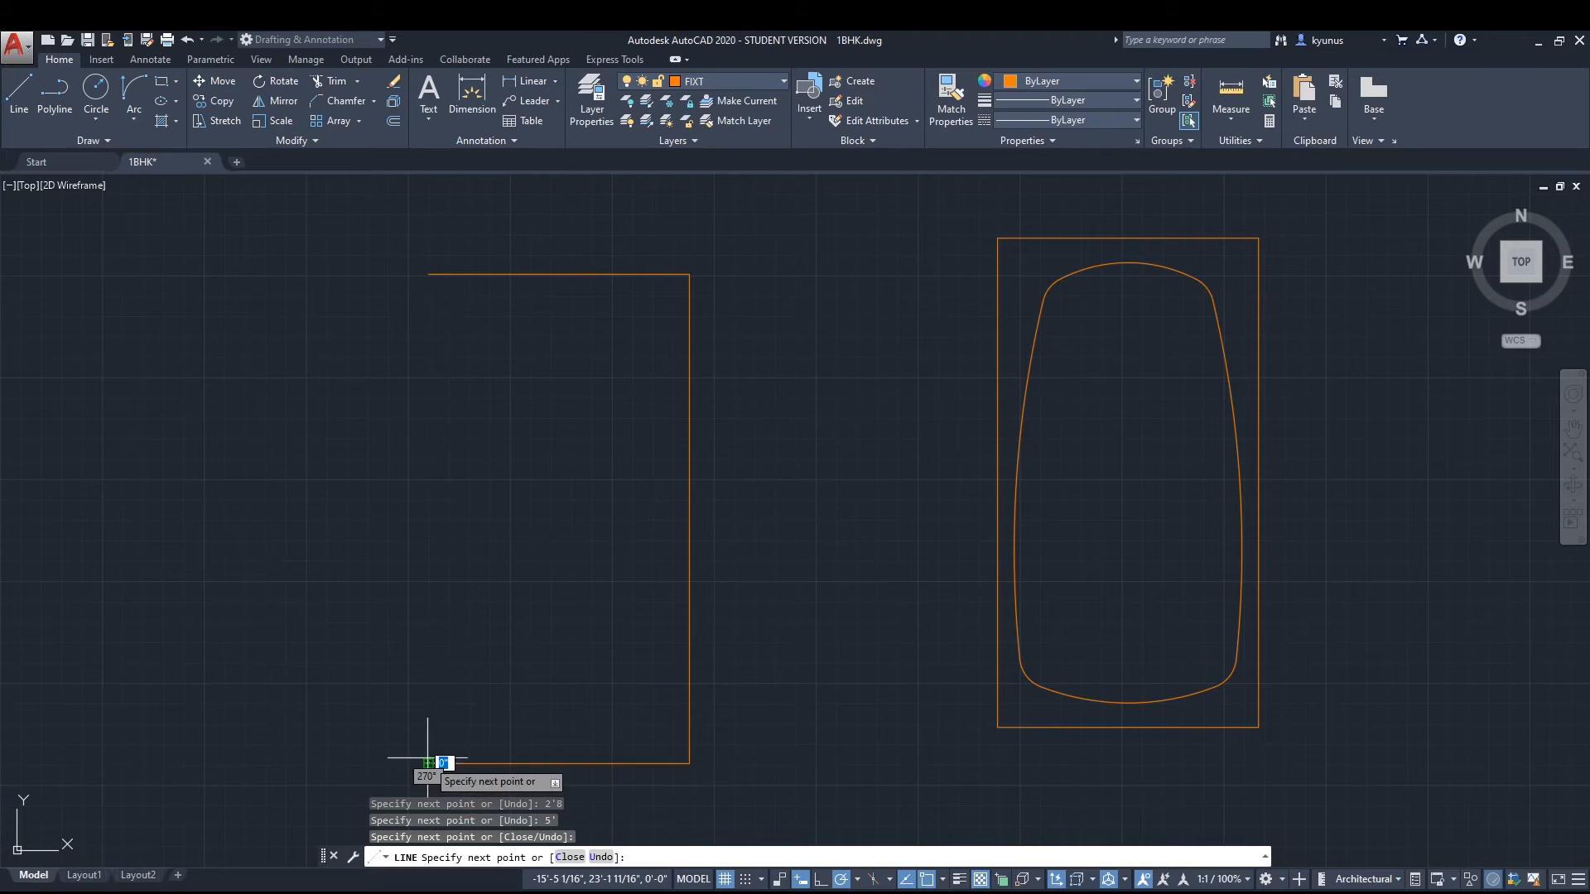
{"action": "left_click", "coordinate": [428, 273]}
{"action": "key", "text": "Return"}
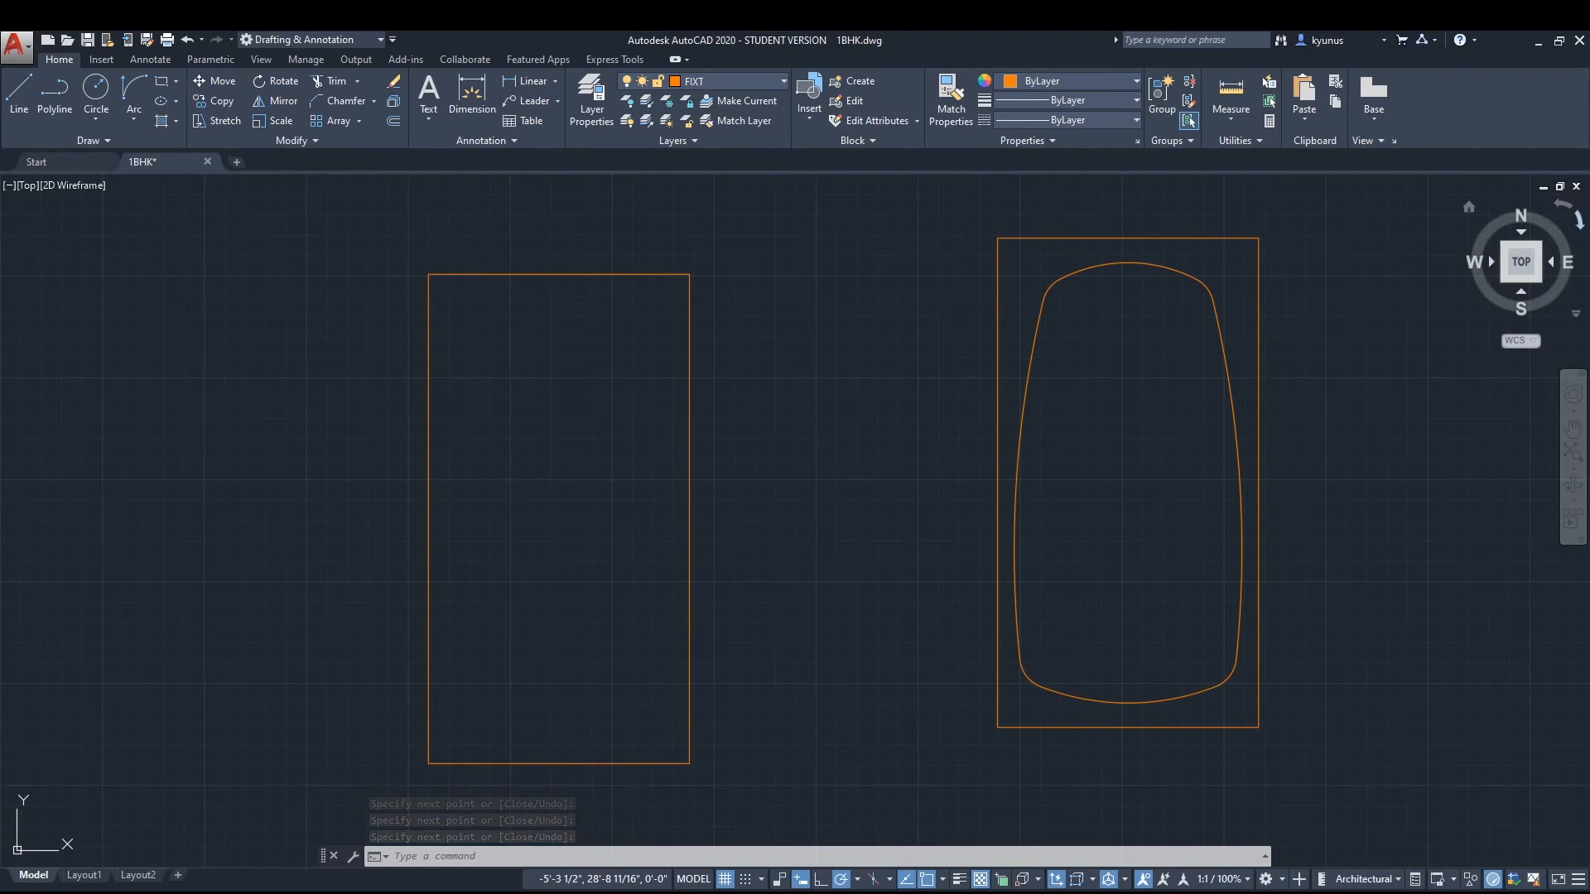
Offset the new rectangle's top and bottom edges inward twice each, at 3" spacing.
{"action": "left_click", "coordinate": [394, 122]}
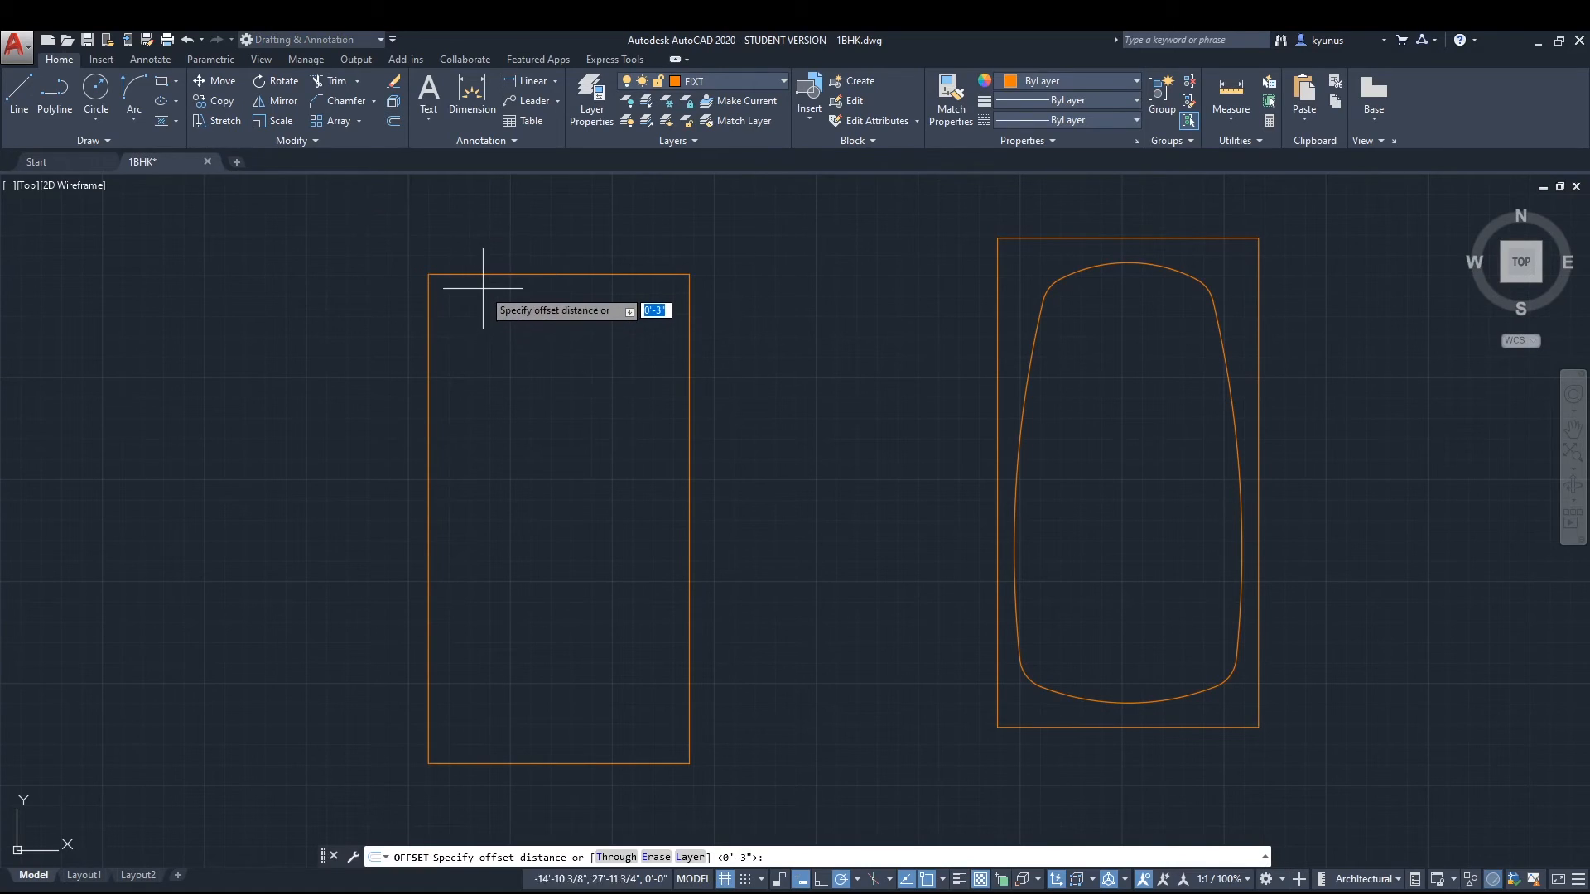
{"action": "left_click", "coordinate": [559, 273]}
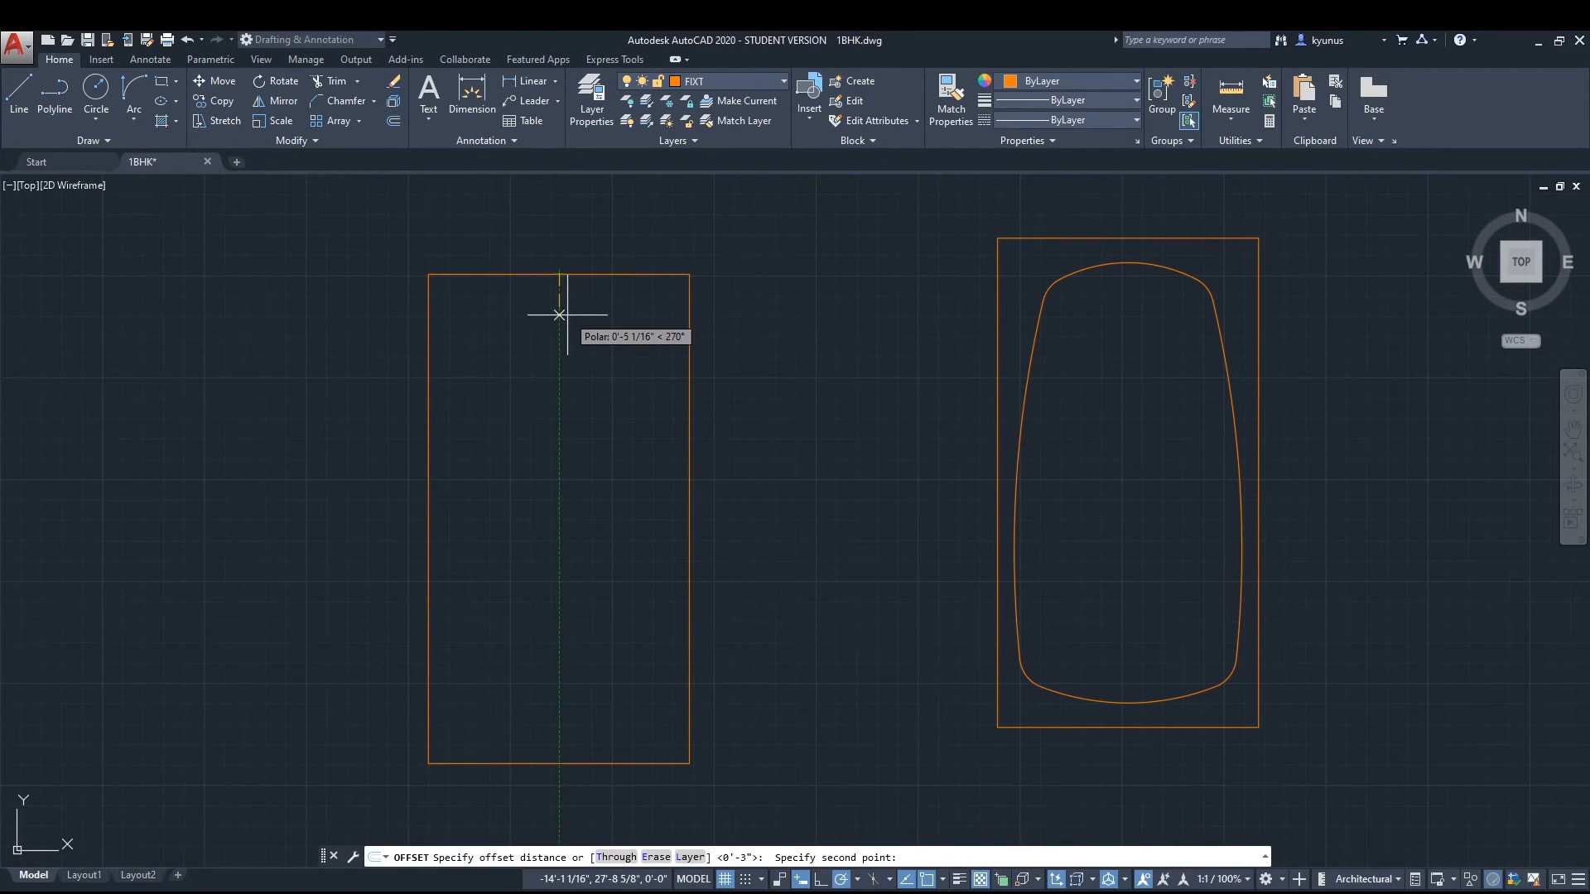
{"action": "type", "text": "3"}
{"action": "key", "text": "Return"}
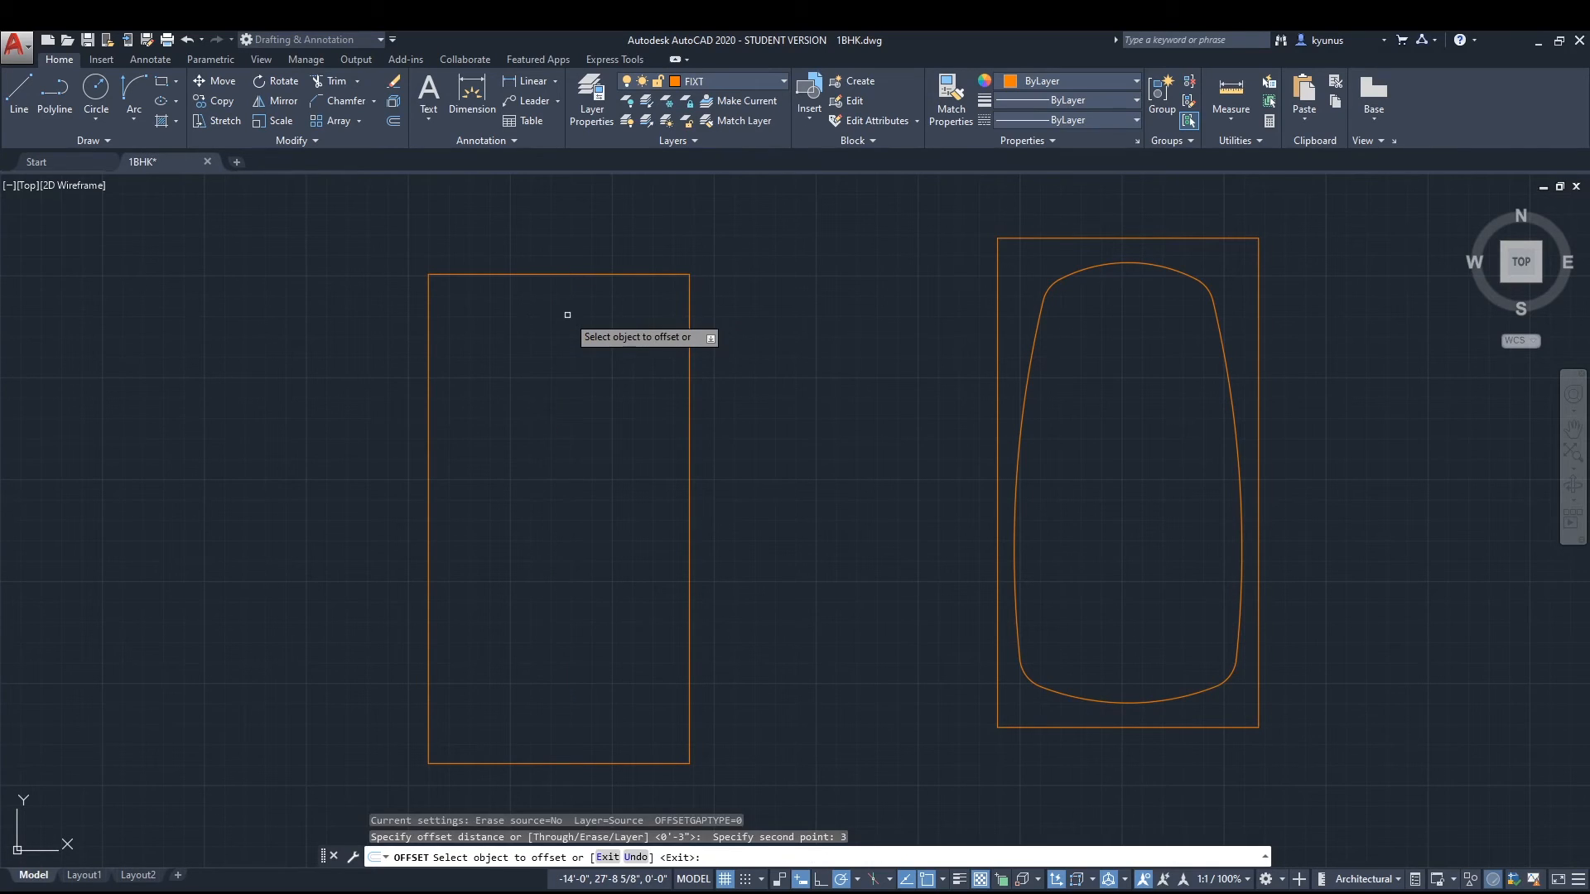
{"action": "left_click", "coordinate": [595, 276]}
{"action": "left_click", "coordinate": [587, 297]}
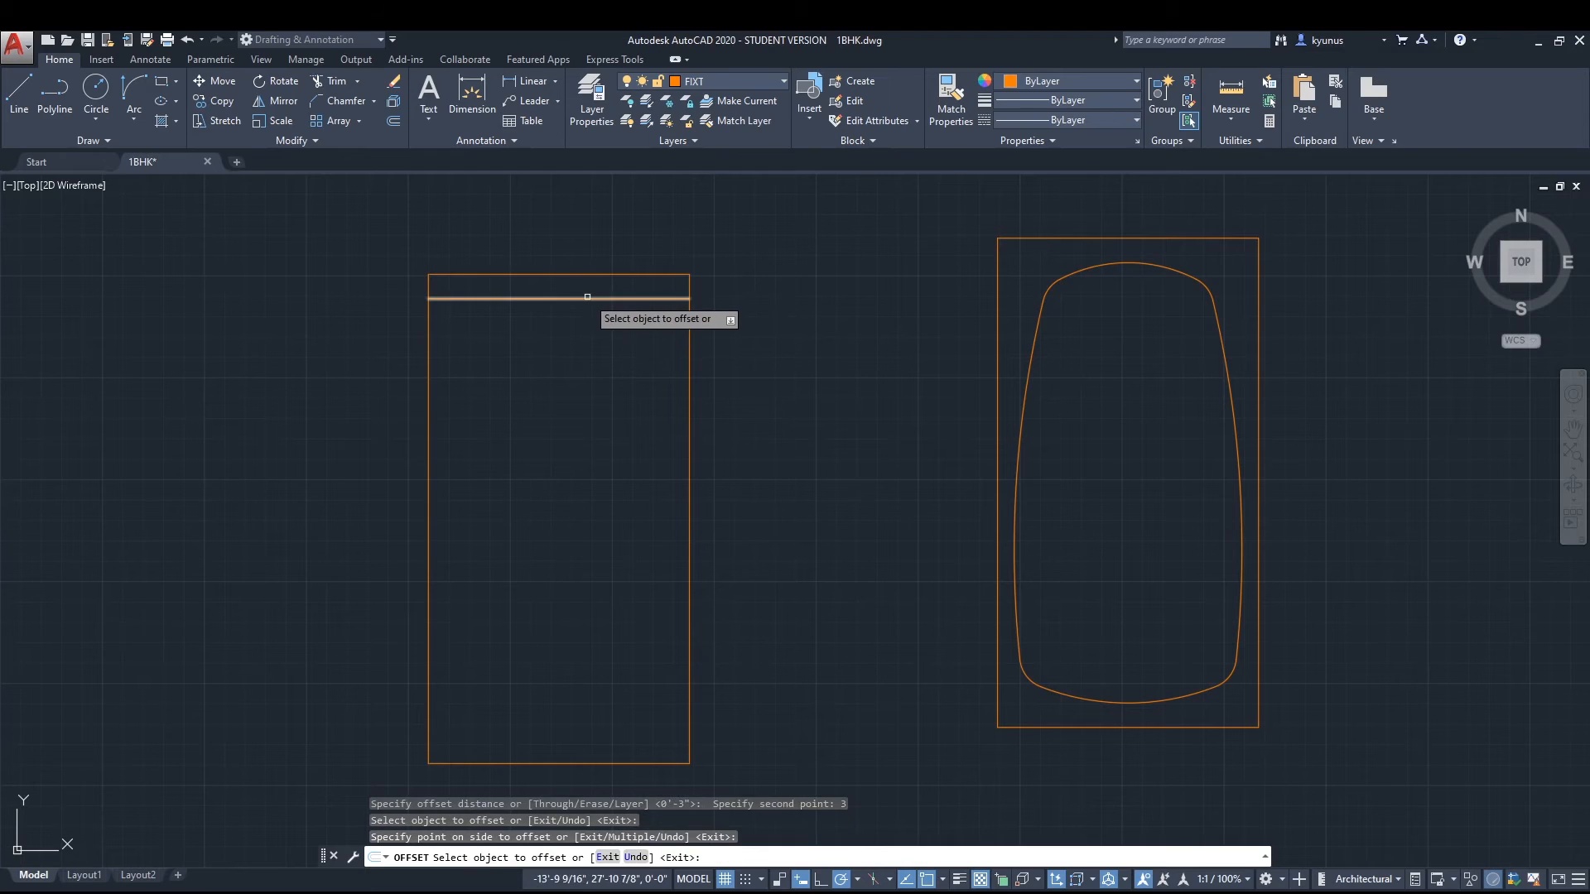
{"action": "left_click", "coordinate": [587, 298]}
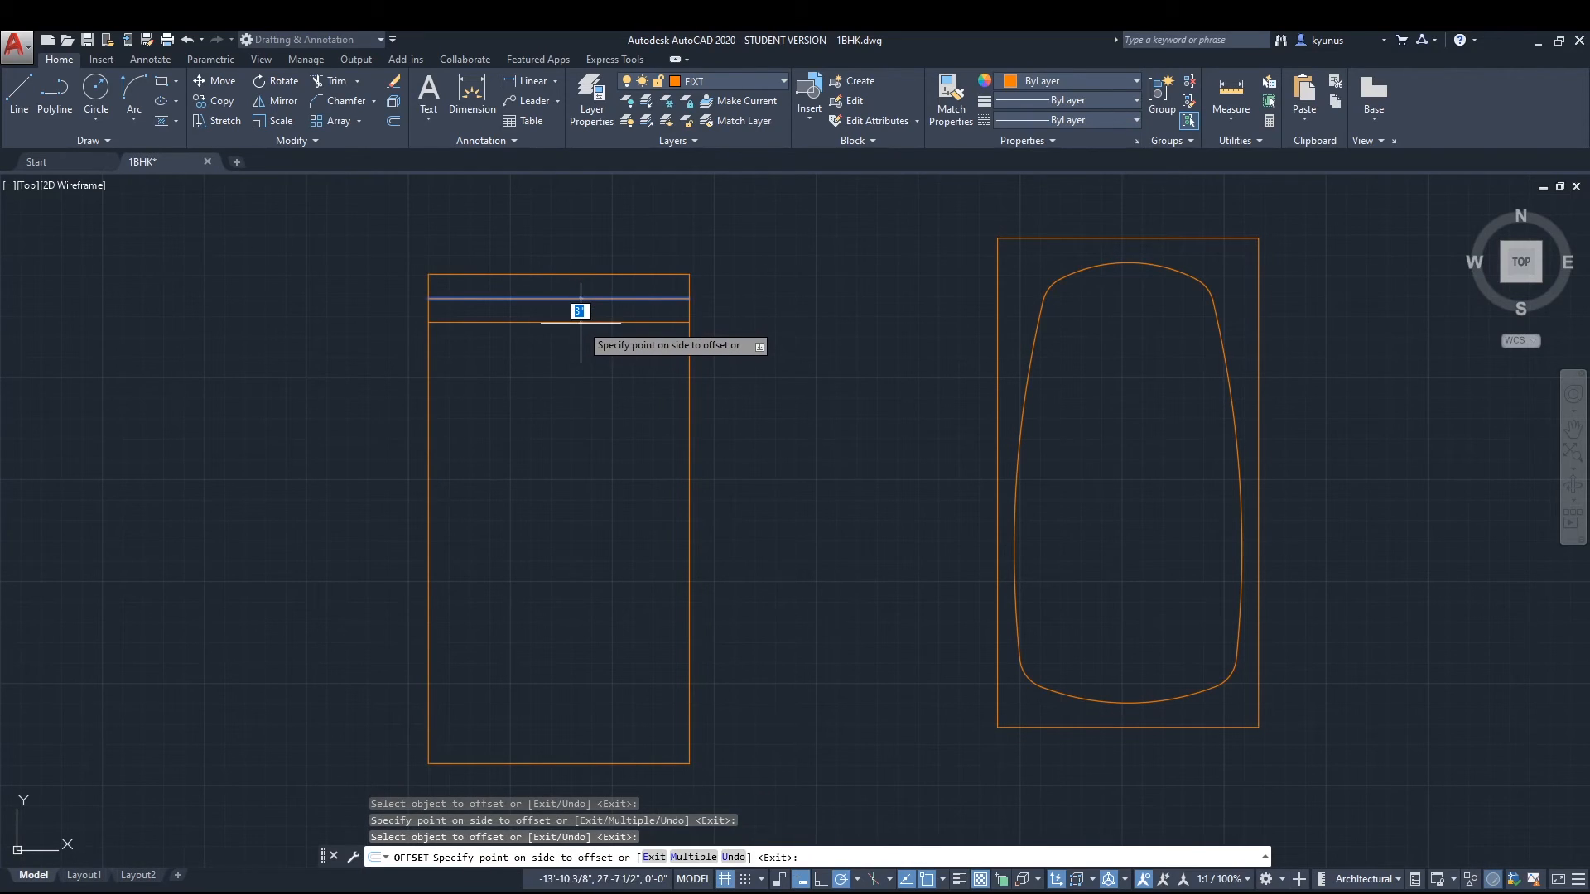
{"action": "left_click", "coordinate": [581, 323]}
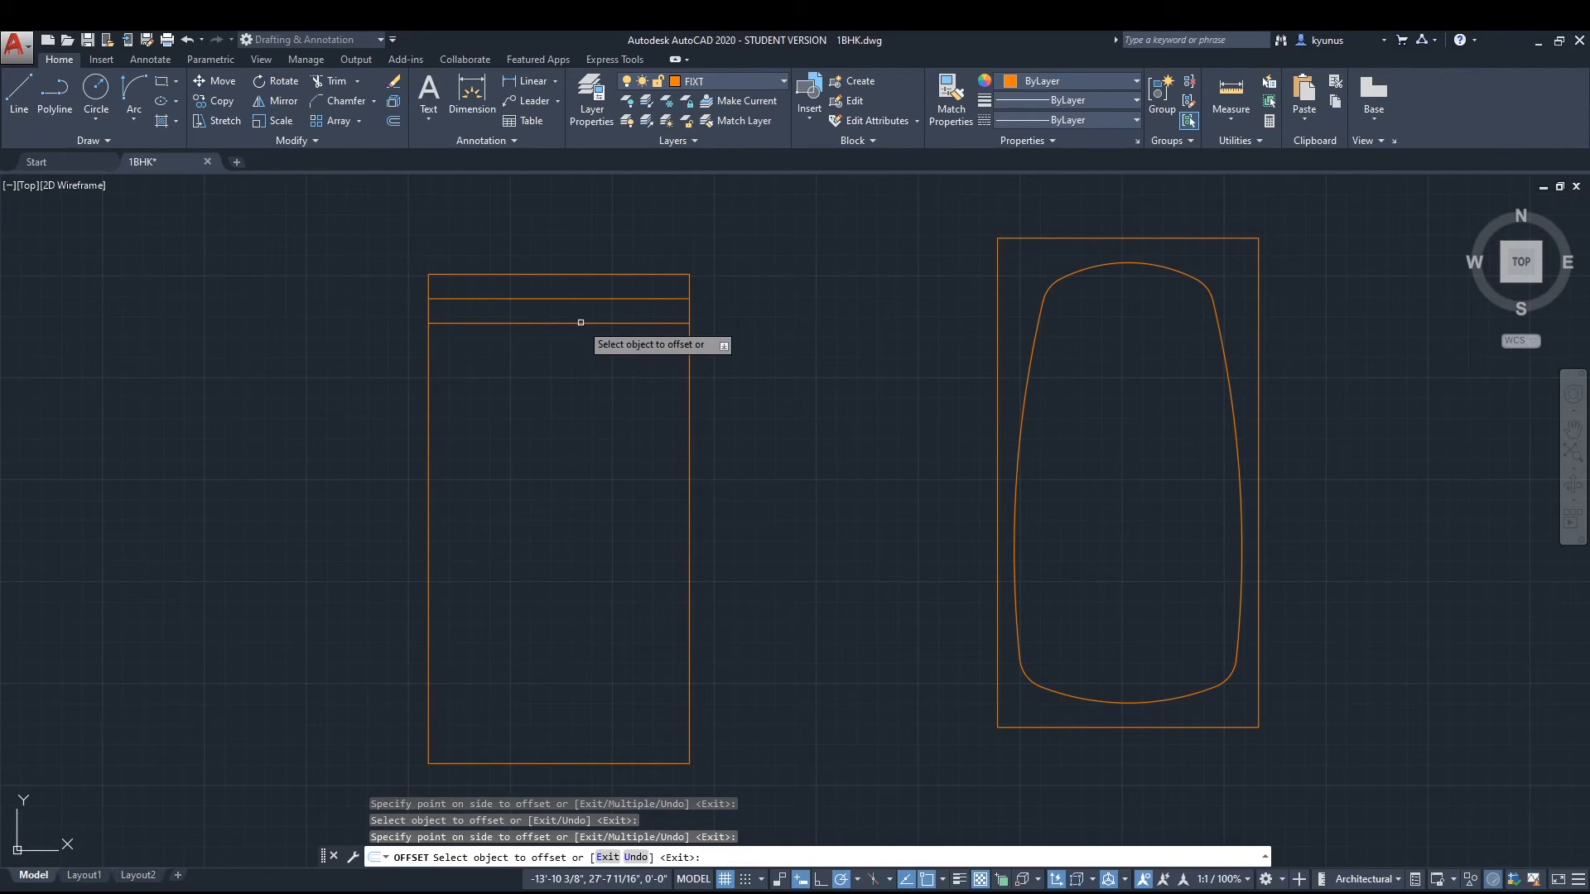
{"action": "left_click", "coordinate": [595, 764]}
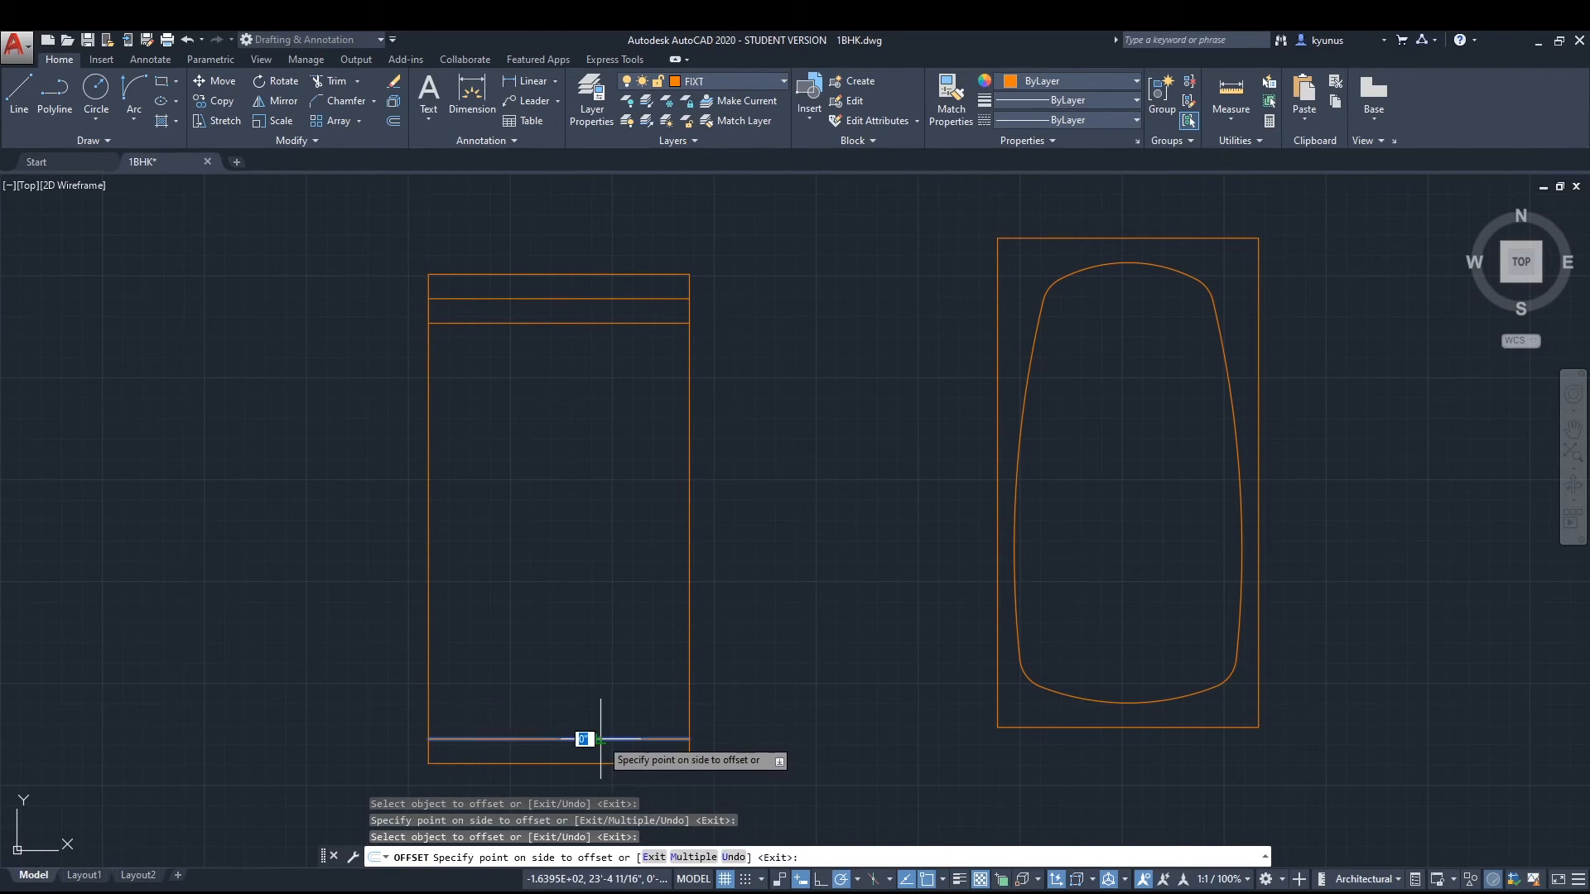
{"action": "left_click", "coordinate": [598, 717]}
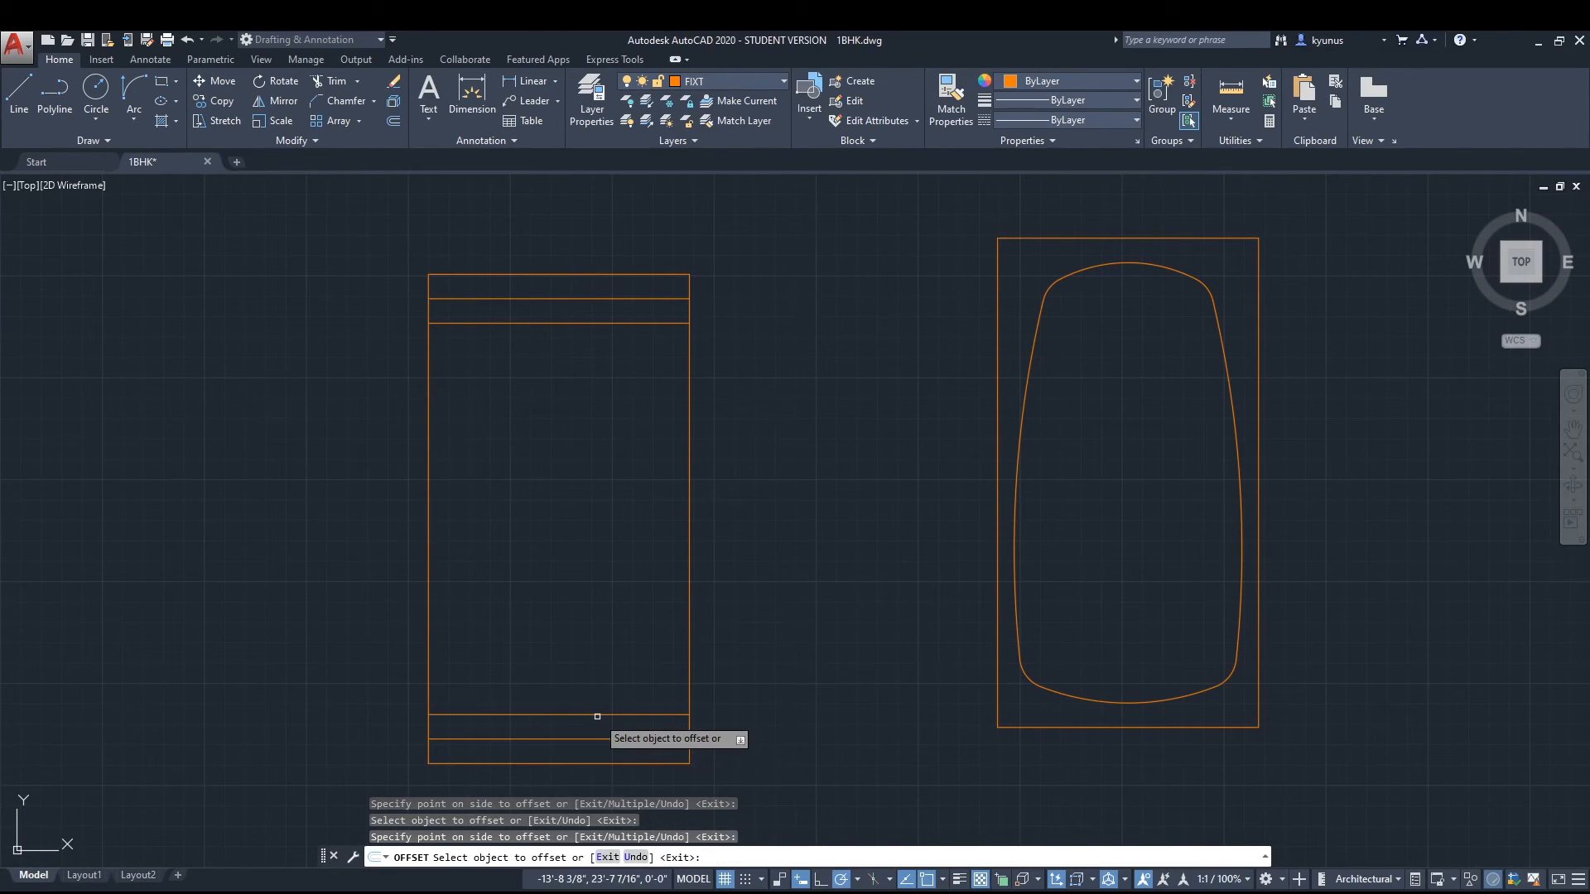
Offset the rectangle's left and right edges inward twice each, at 3" spacing.
{"action": "left_click", "coordinate": [429, 490]}
{"action": "left_click", "coordinate": [457, 489]}
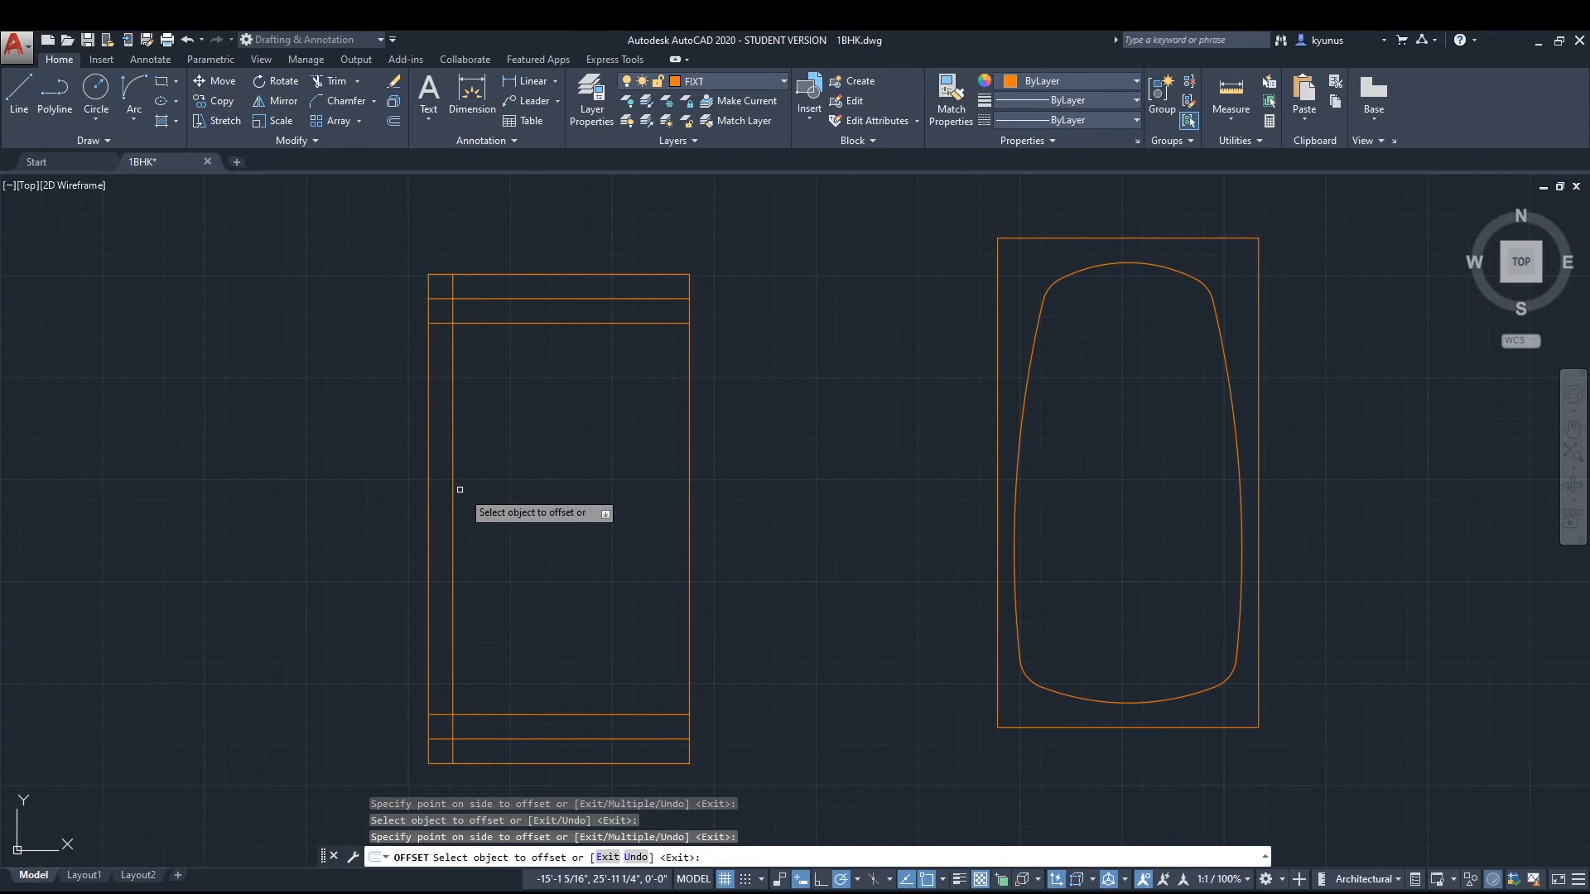
{"action": "left_click", "coordinate": [453, 462]}
{"action": "left_click", "coordinate": [480, 460]}
{"action": "left_click", "coordinate": [689, 452]}
{"action": "left_click", "coordinate": [671, 439]}
{"action": "left_click", "coordinate": [664, 439]}
{"action": "left_click", "coordinate": [580, 460]}
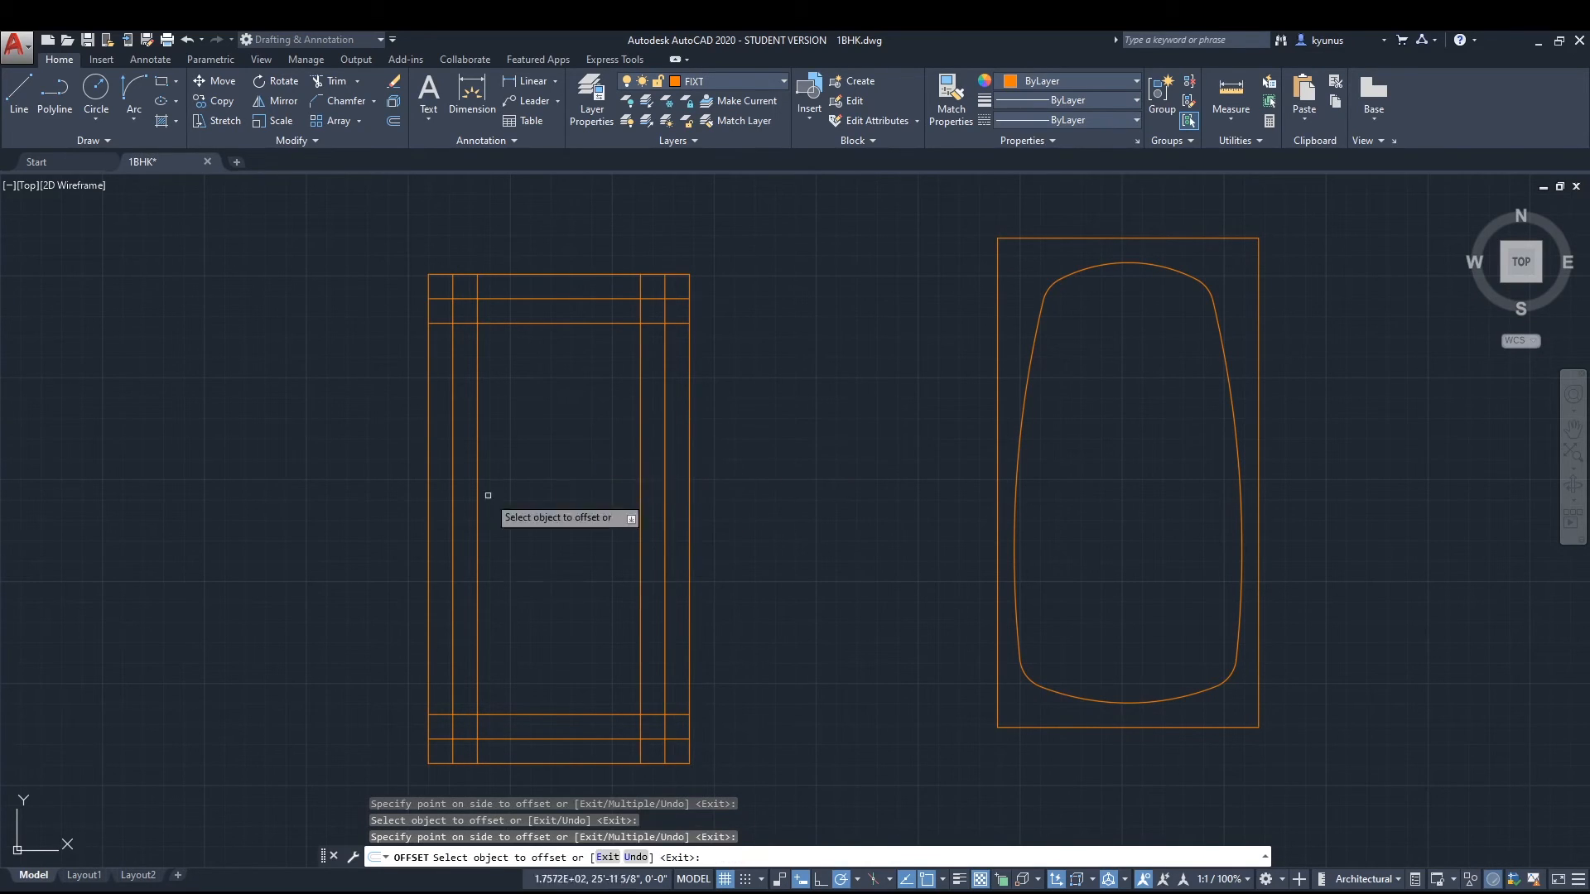
{"action": "middle_click_drag", "start_coordinate": [508, 571], "coordinate": [536, 543]}
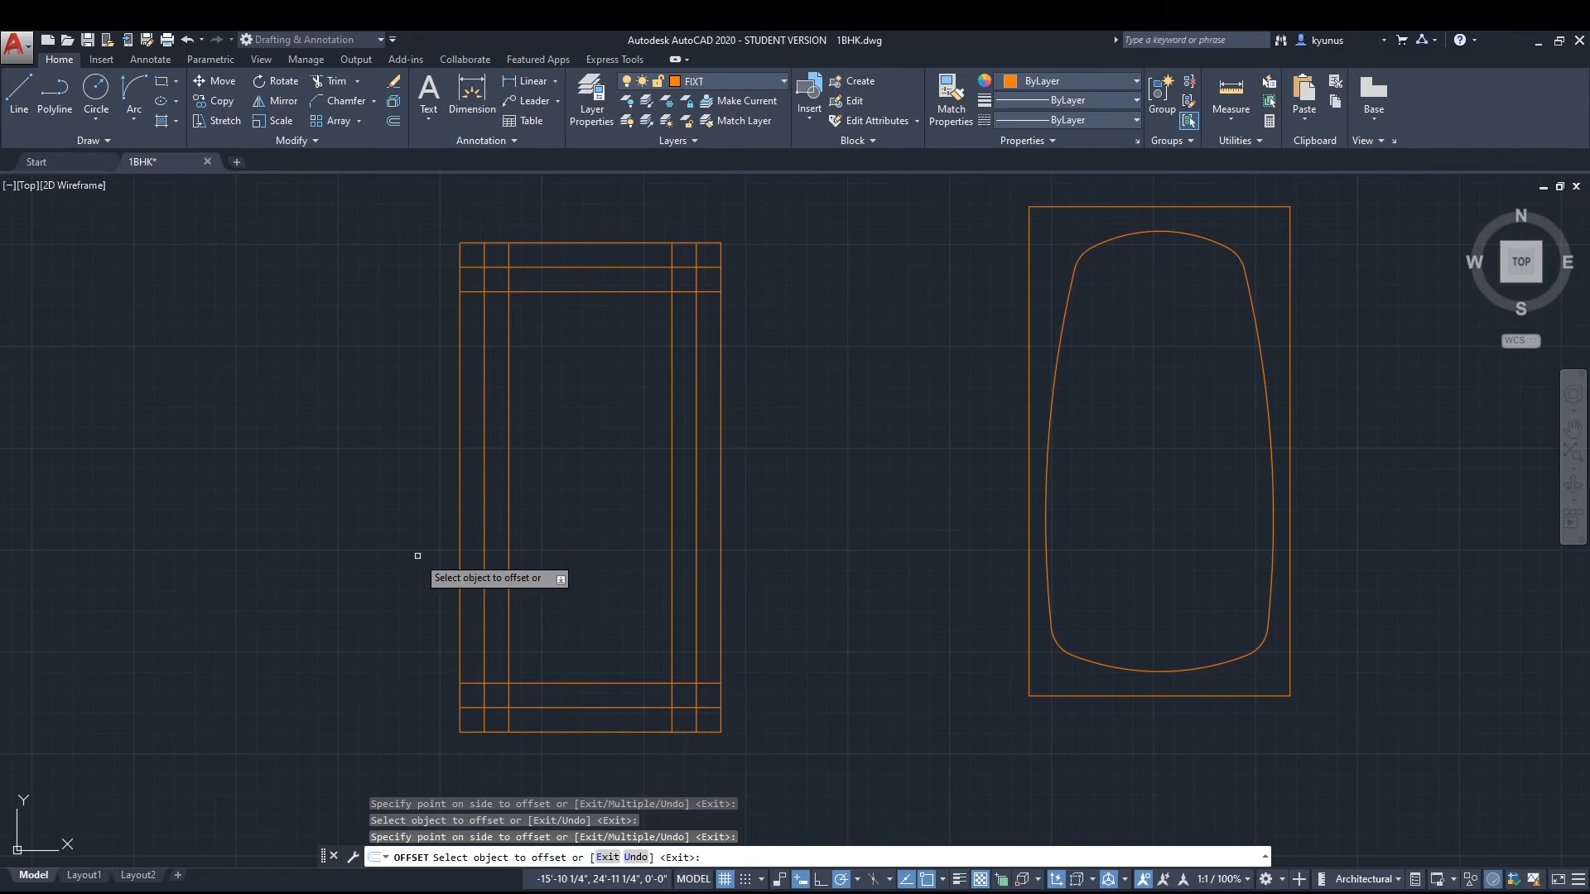
{"action": "key", "text": "Escape"}
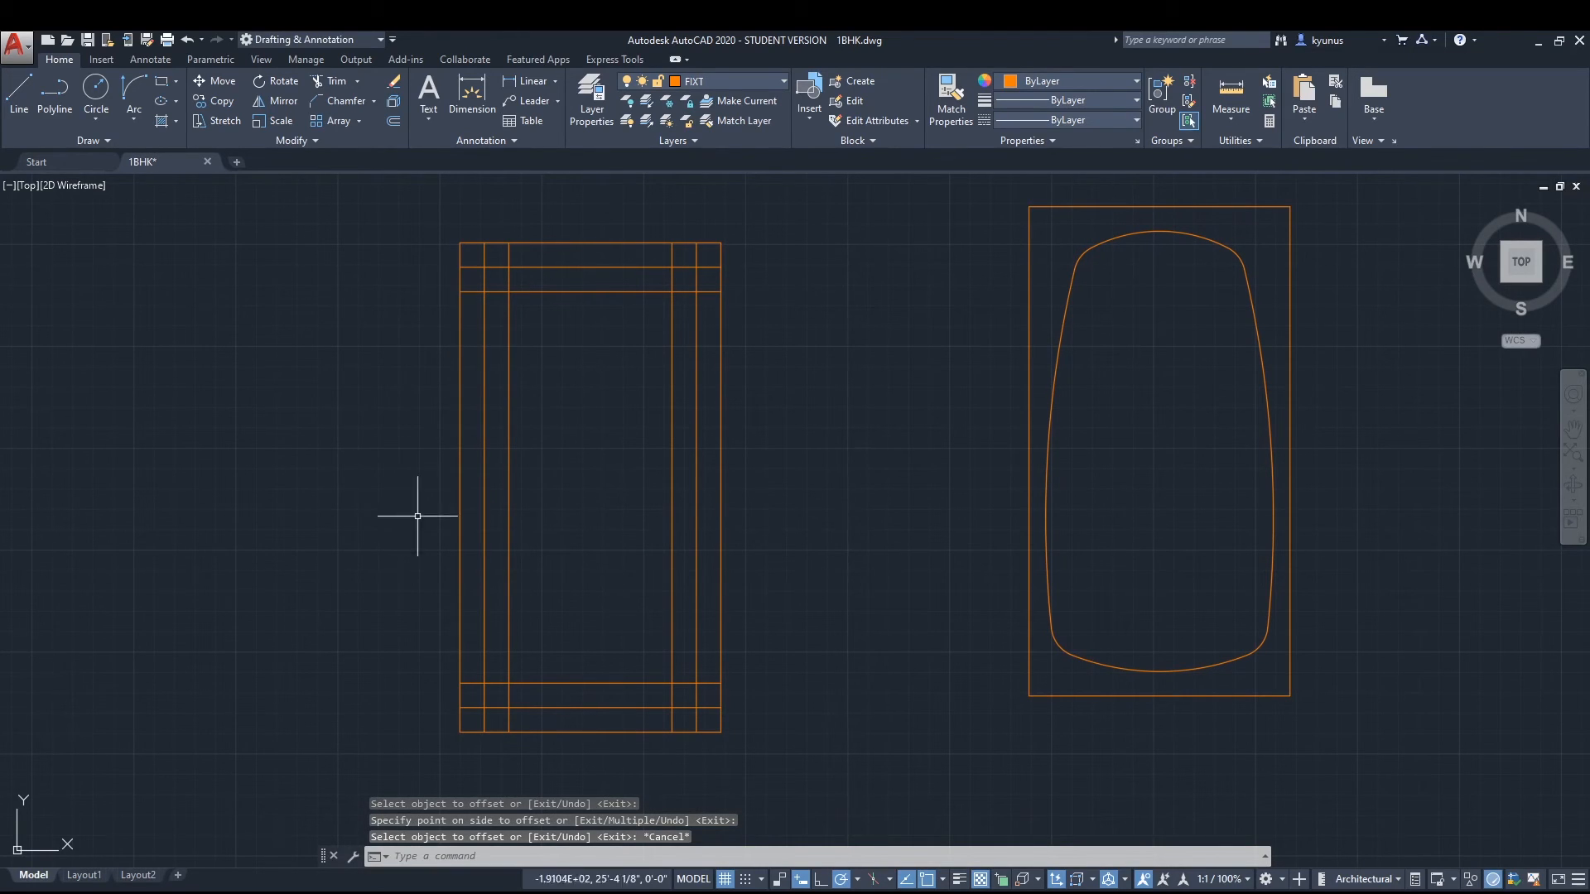
Draw a 3-point arc between the upper inner grid corners, passing through the midpoint of the first offset line below the top edge.
{"action": "left_click", "coordinate": [142, 118]}
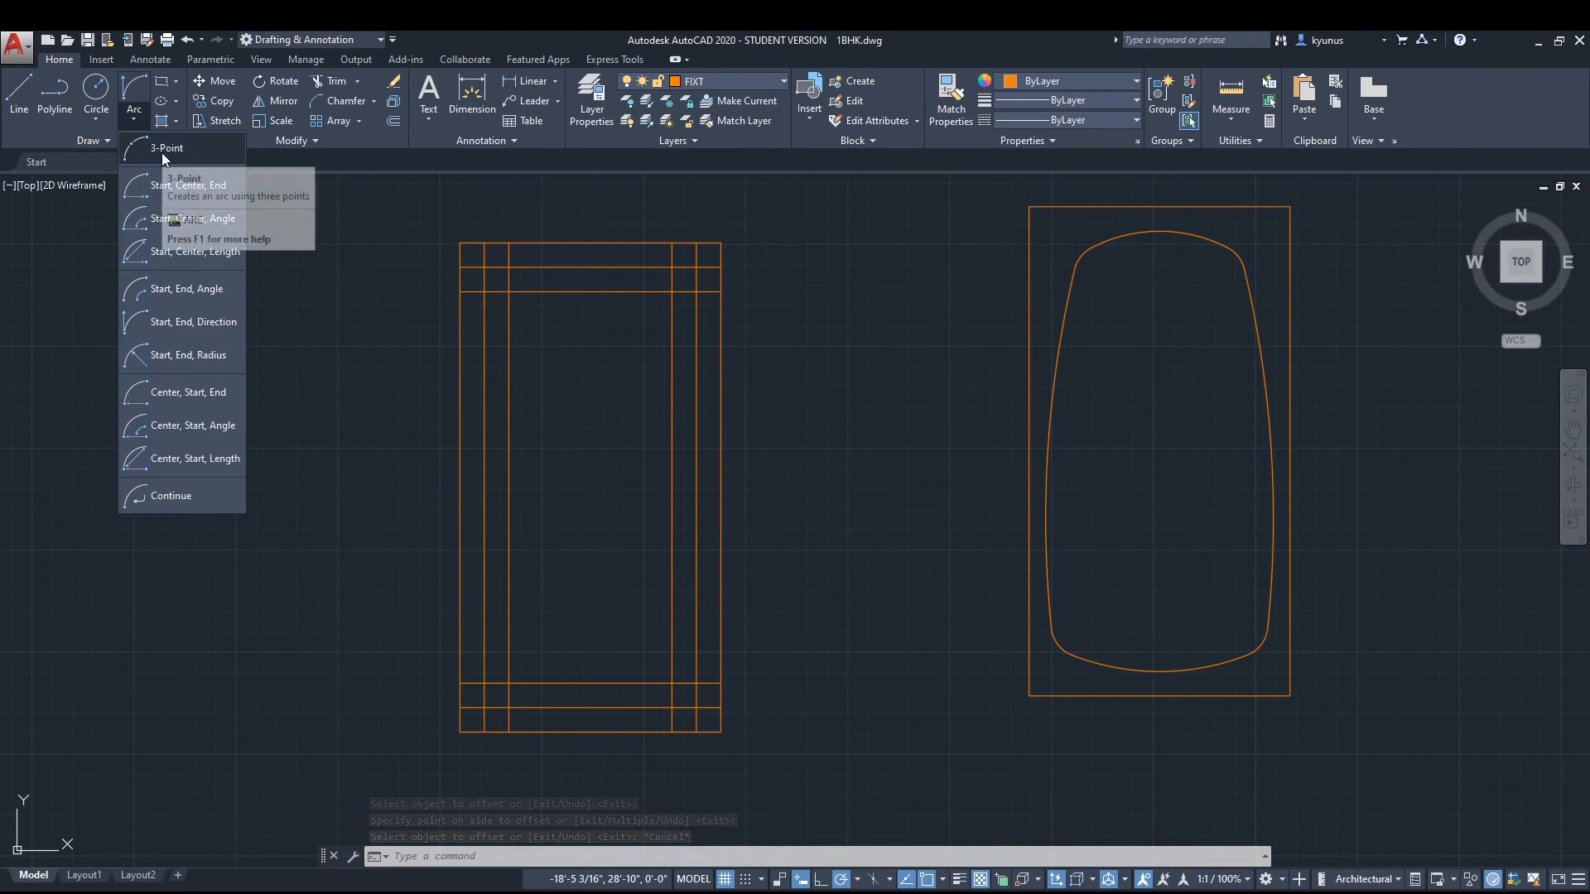
{"action": "left_click", "coordinate": [161, 153]}
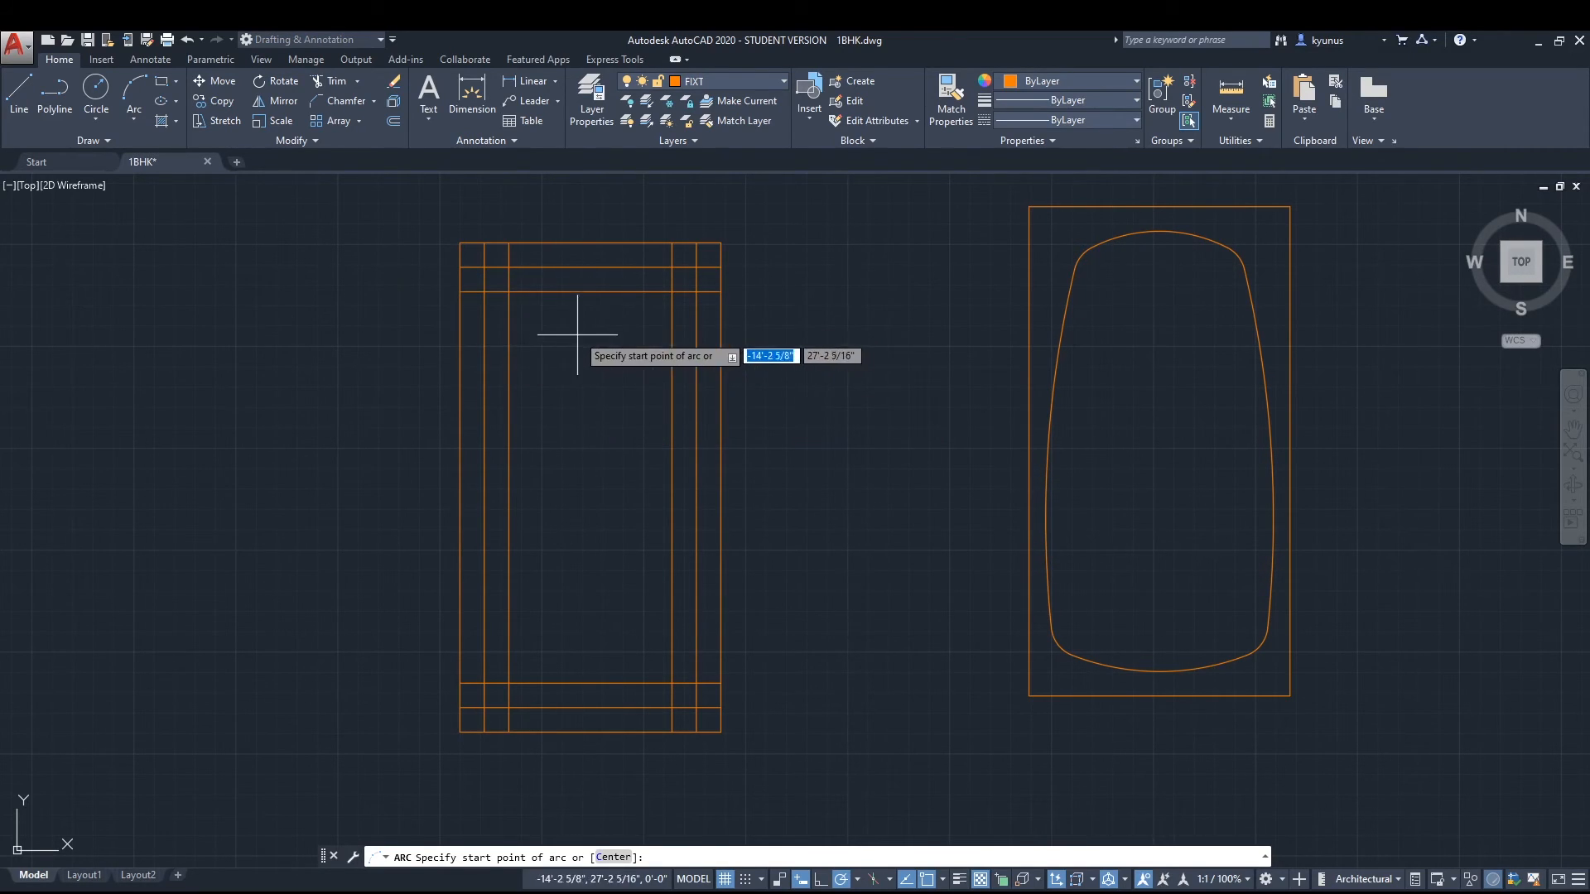
{"action": "left_click", "coordinate": [671, 291]}
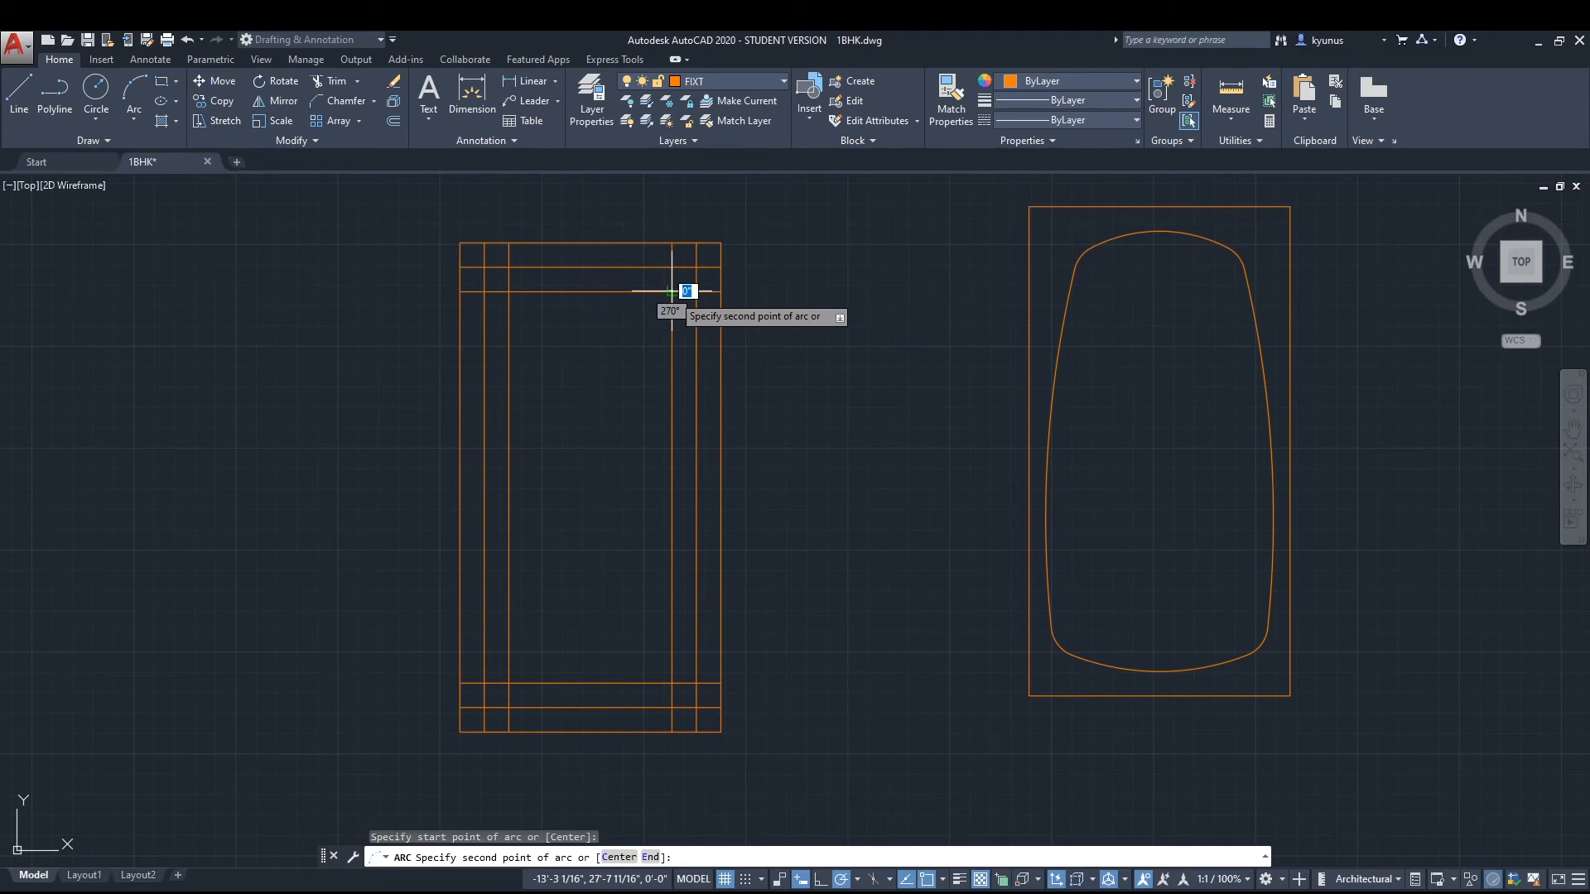
{"action": "left_click", "coordinate": [591, 266]}
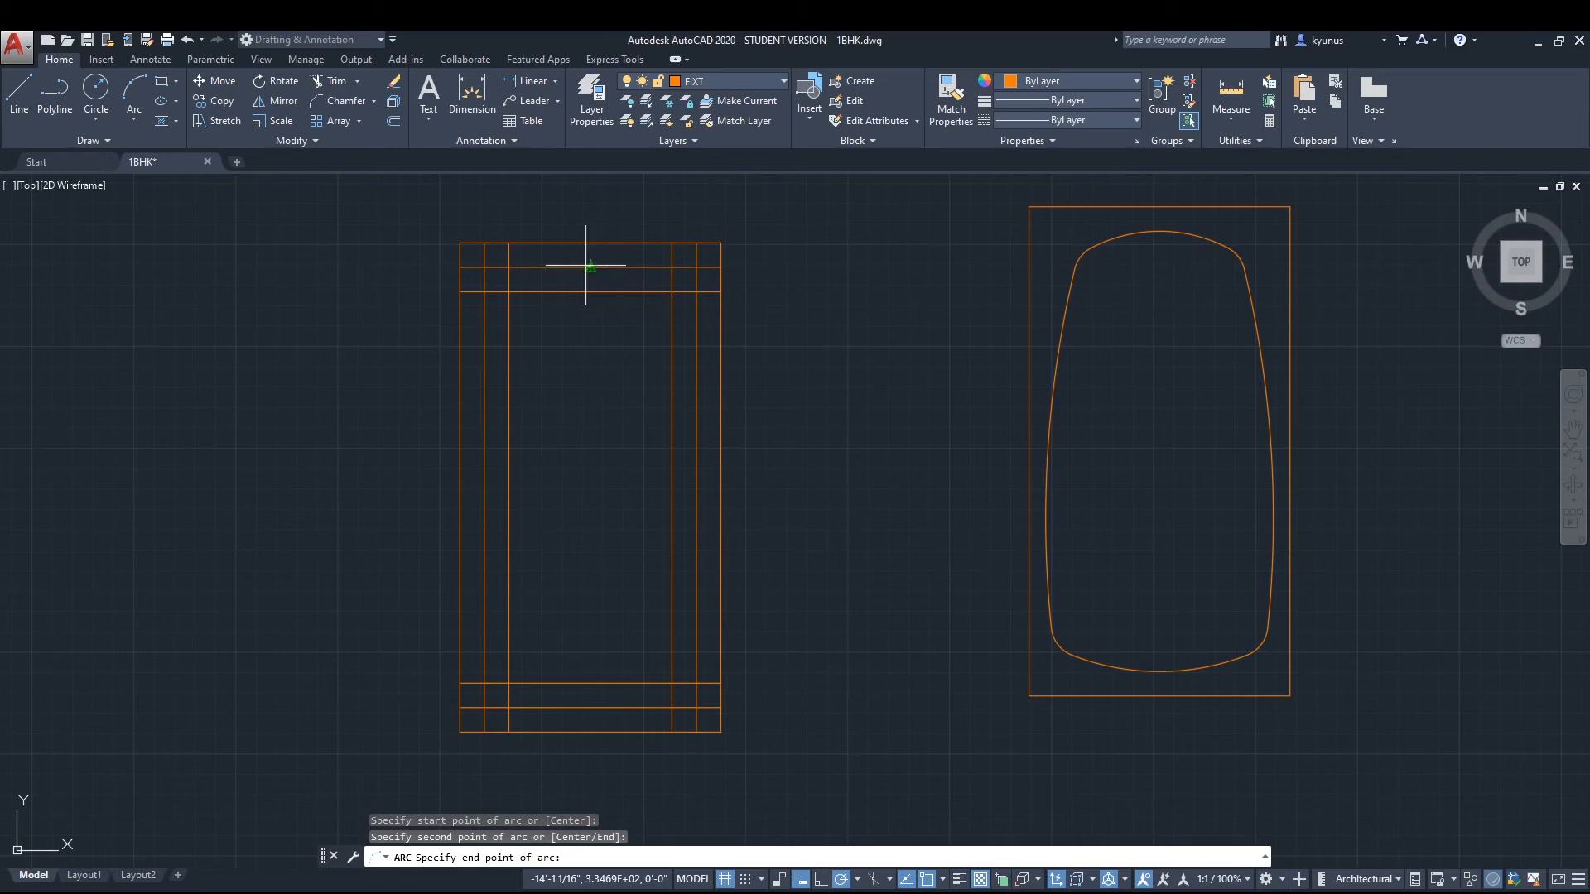
{"action": "left_click", "coordinate": [508, 291]}
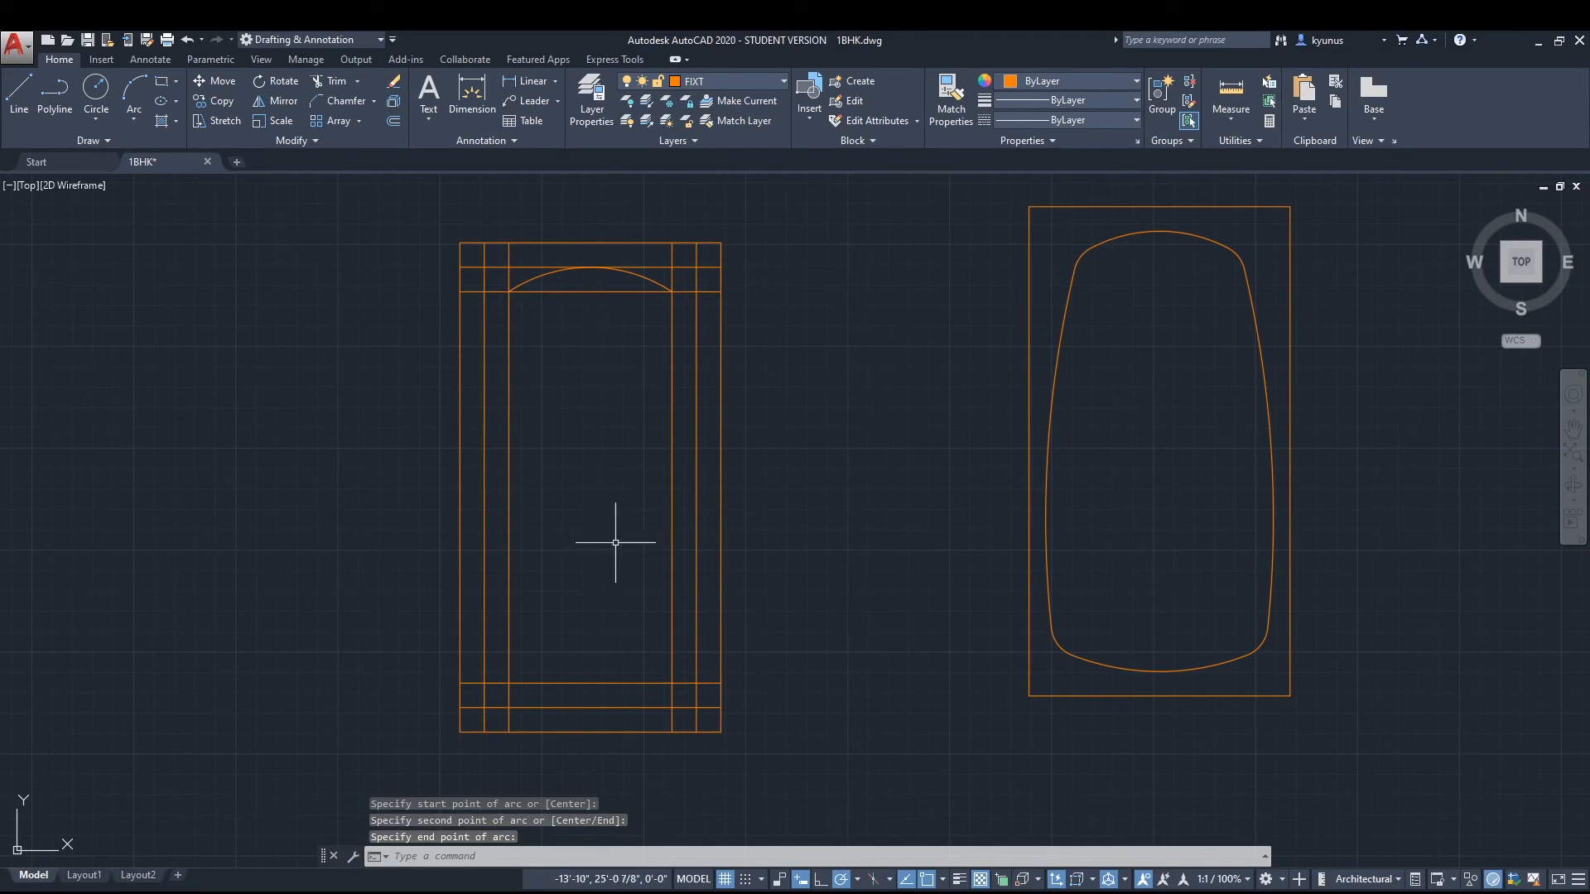
Draw a 3-point arc near the bottom, joining the outer vertical offsets at the upper of the two bottom offset lines, through the lower one's midpoint.
{"action": "left_click", "coordinate": [134, 92]}
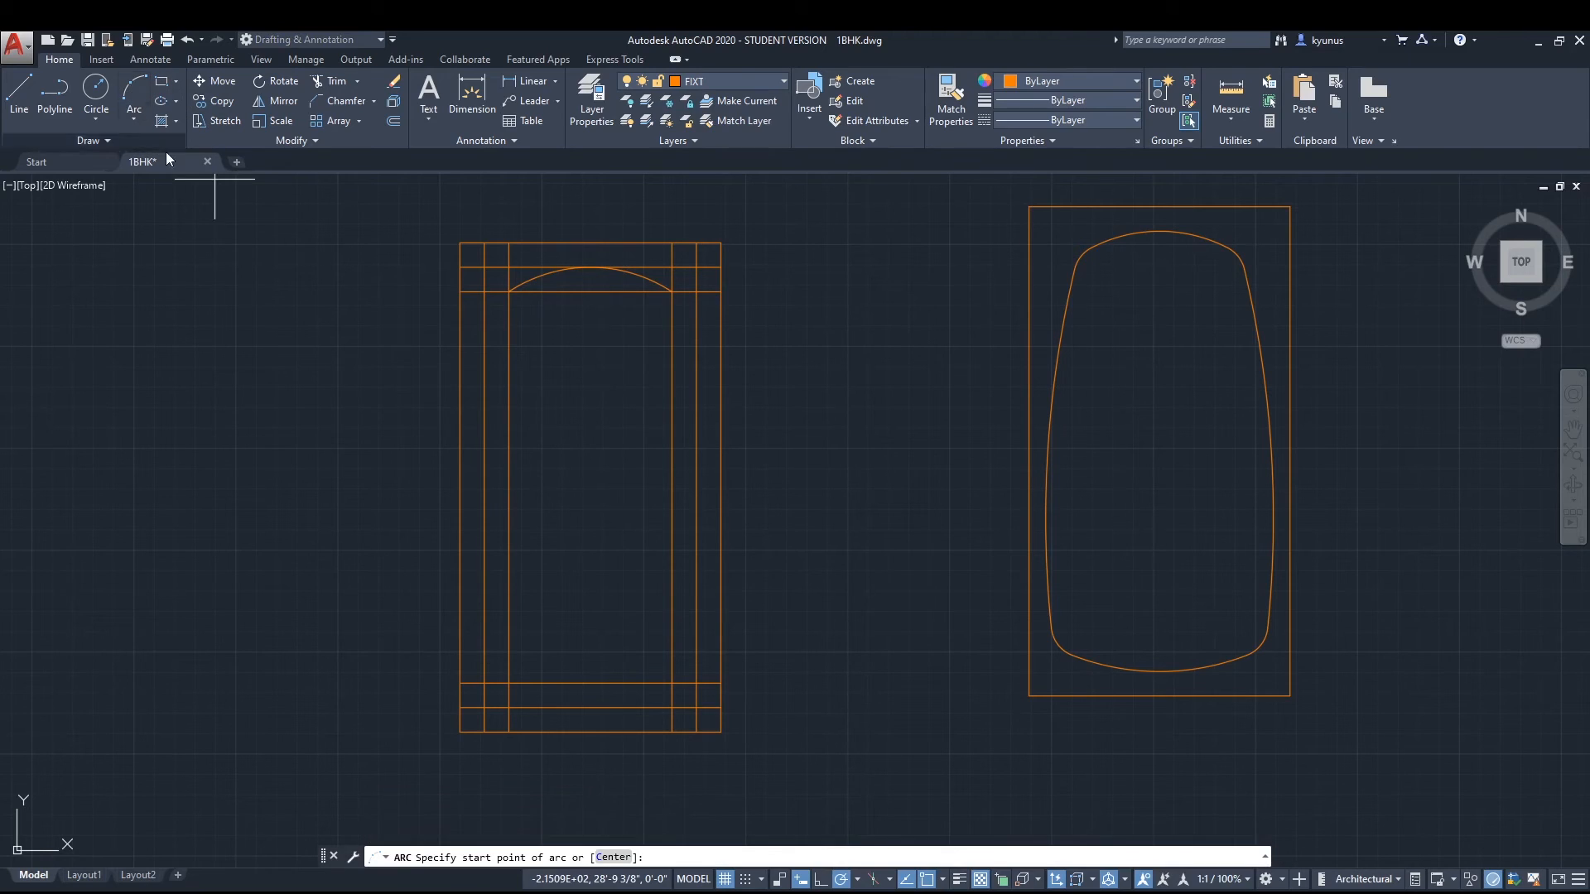
{"action": "left_click", "coordinate": [485, 684]}
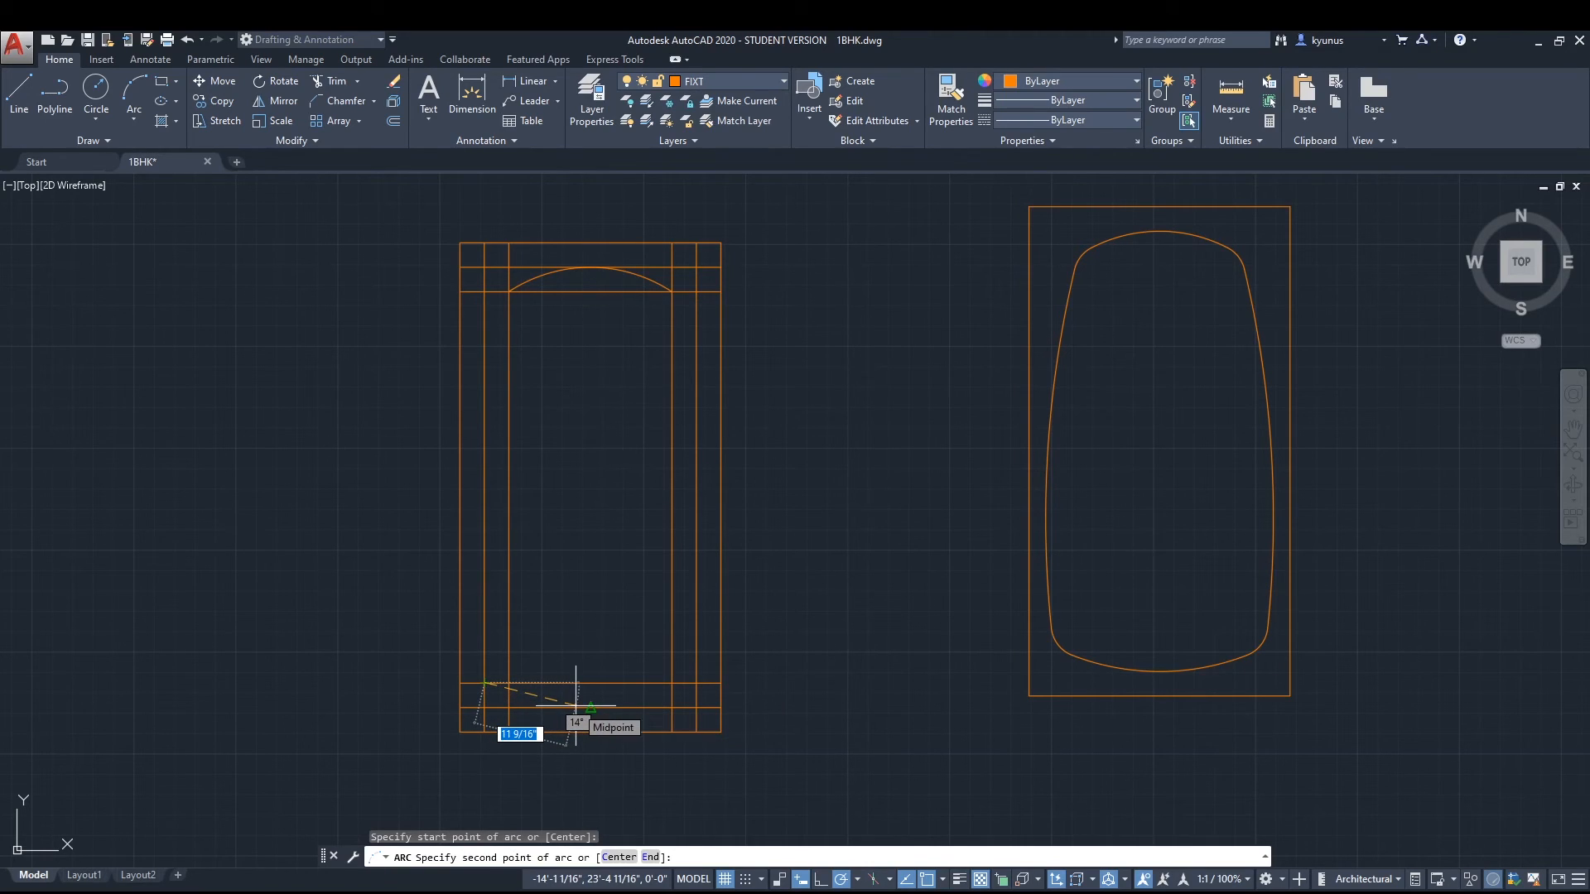
{"action": "left_click", "coordinate": [590, 707]}
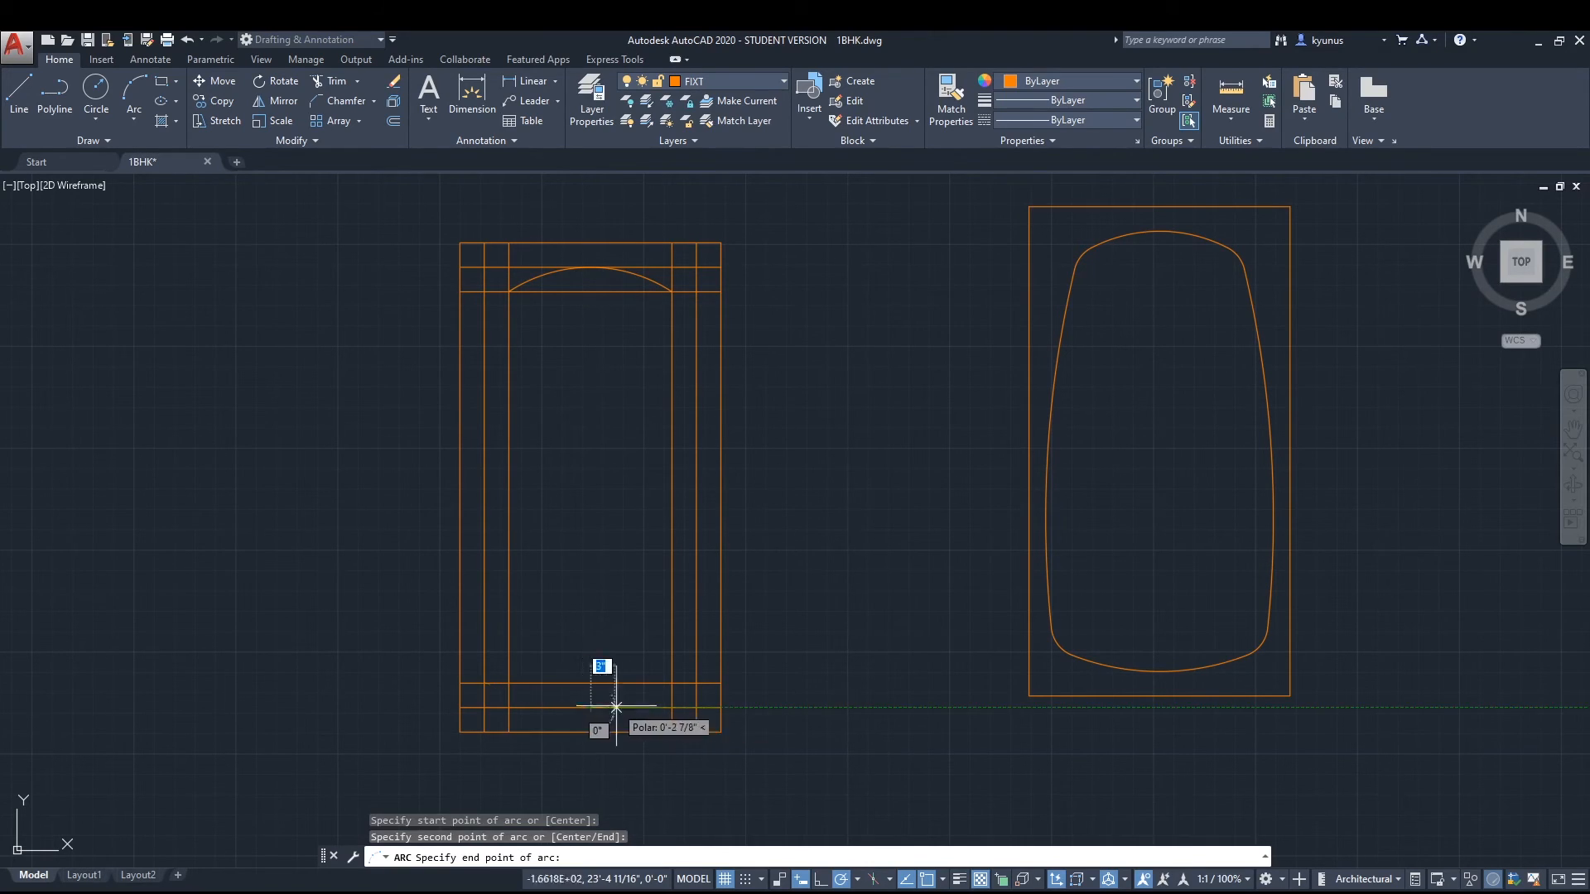
{"action": "left_click", "coordinate": [695, 683]}
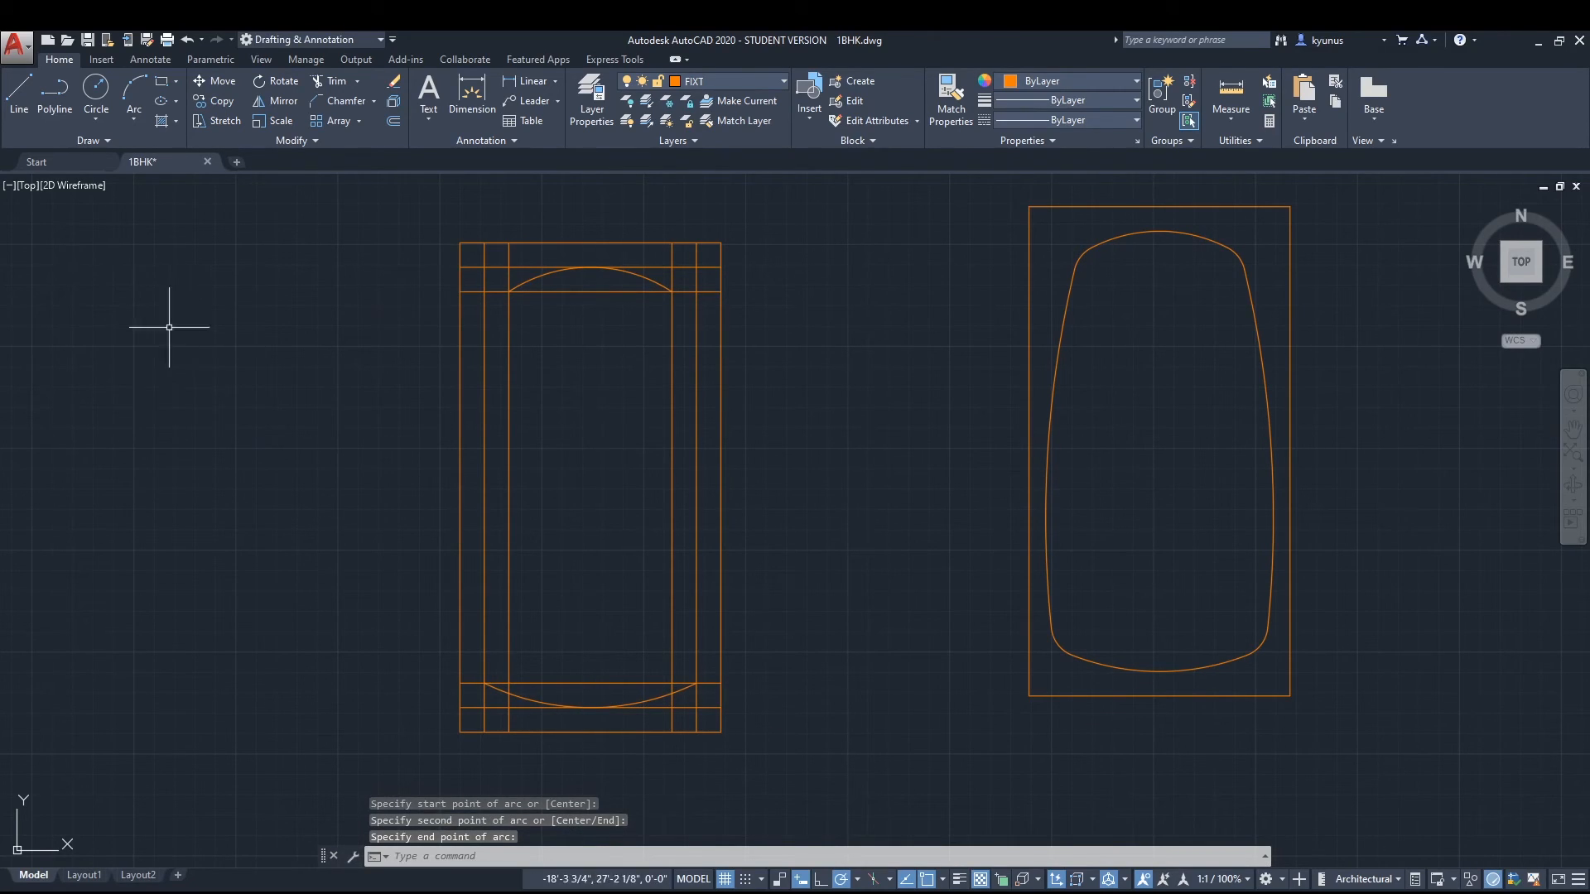
Draw a Start, End, Direction arc joining the left ends of the top and bottom arcs, directed at the rectangle's left edge midpoint.
{"action": "left_click", "coordinate": [136, 123]}
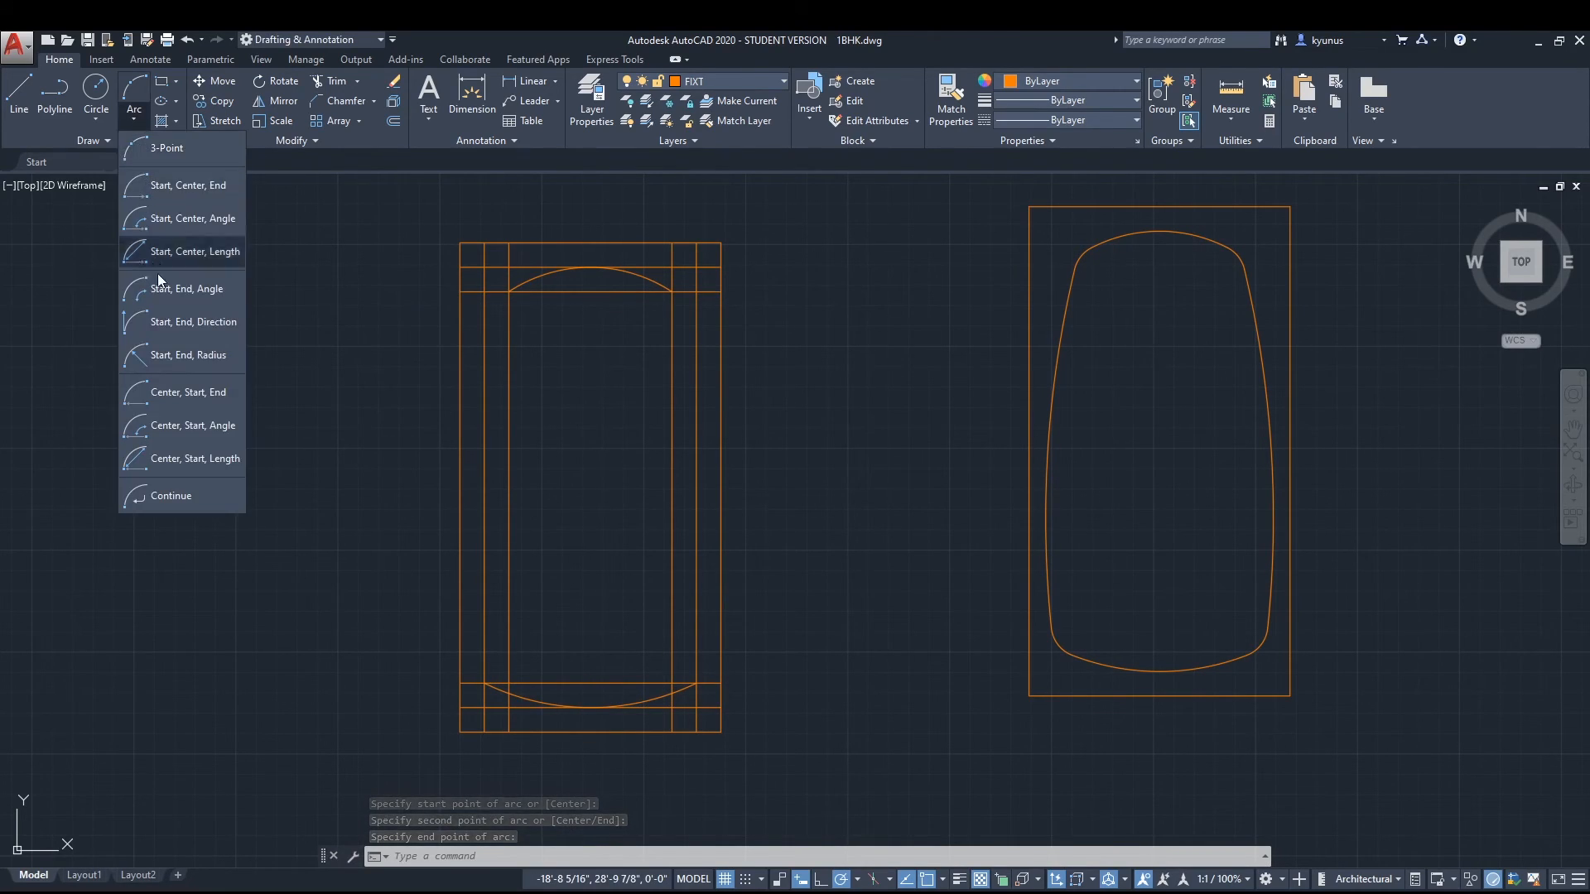
{"action": "left_click", "coordinate": [175, 325]}
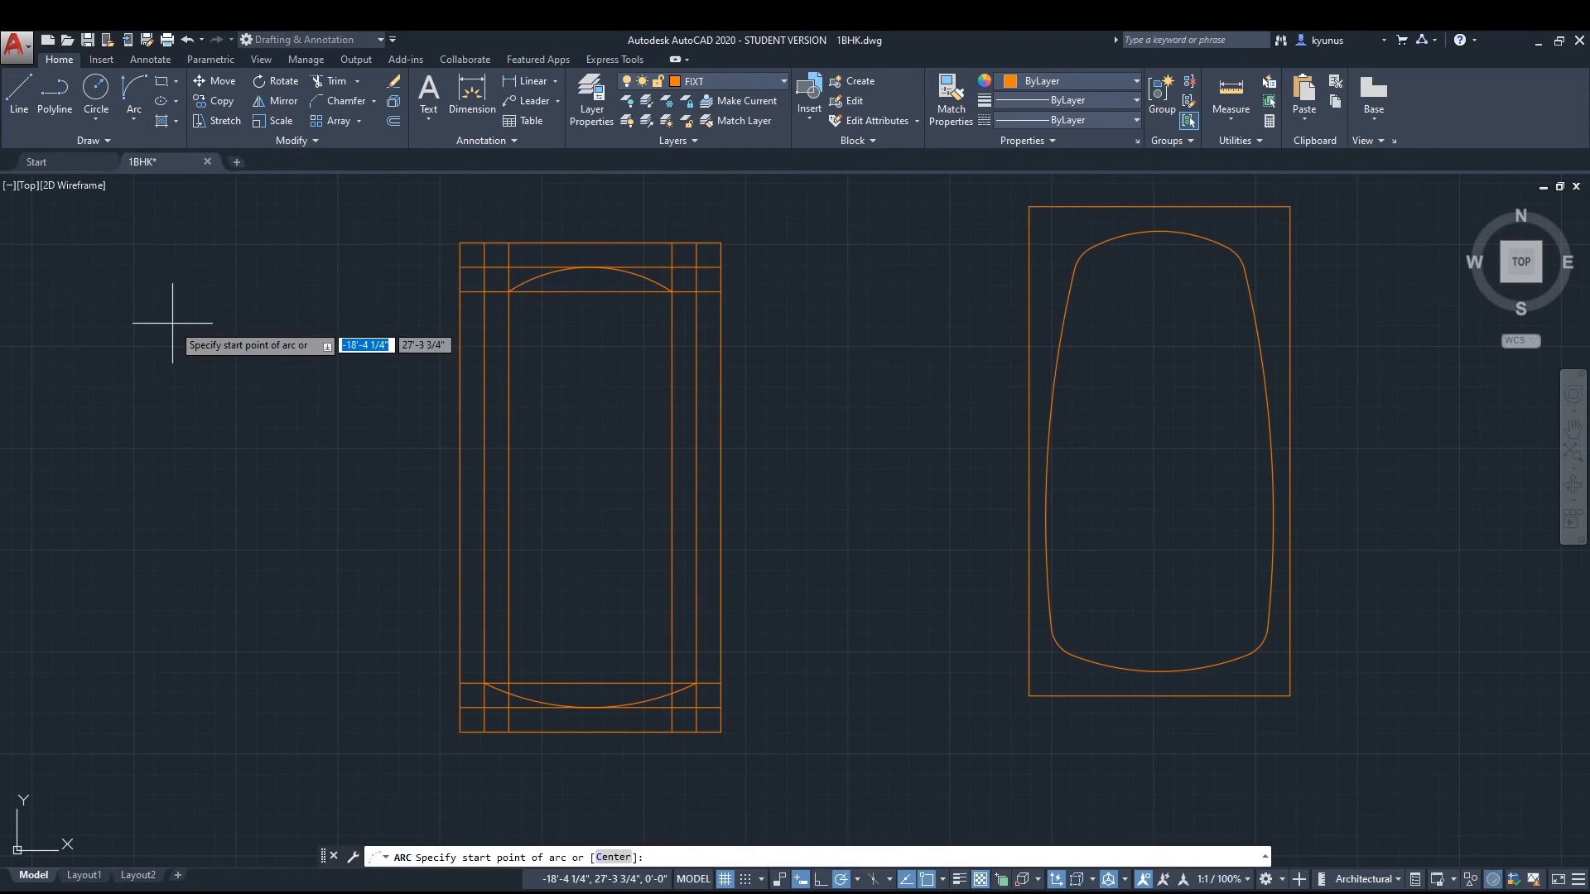
{"action": "left_click", "coordinate": [510, 298]}
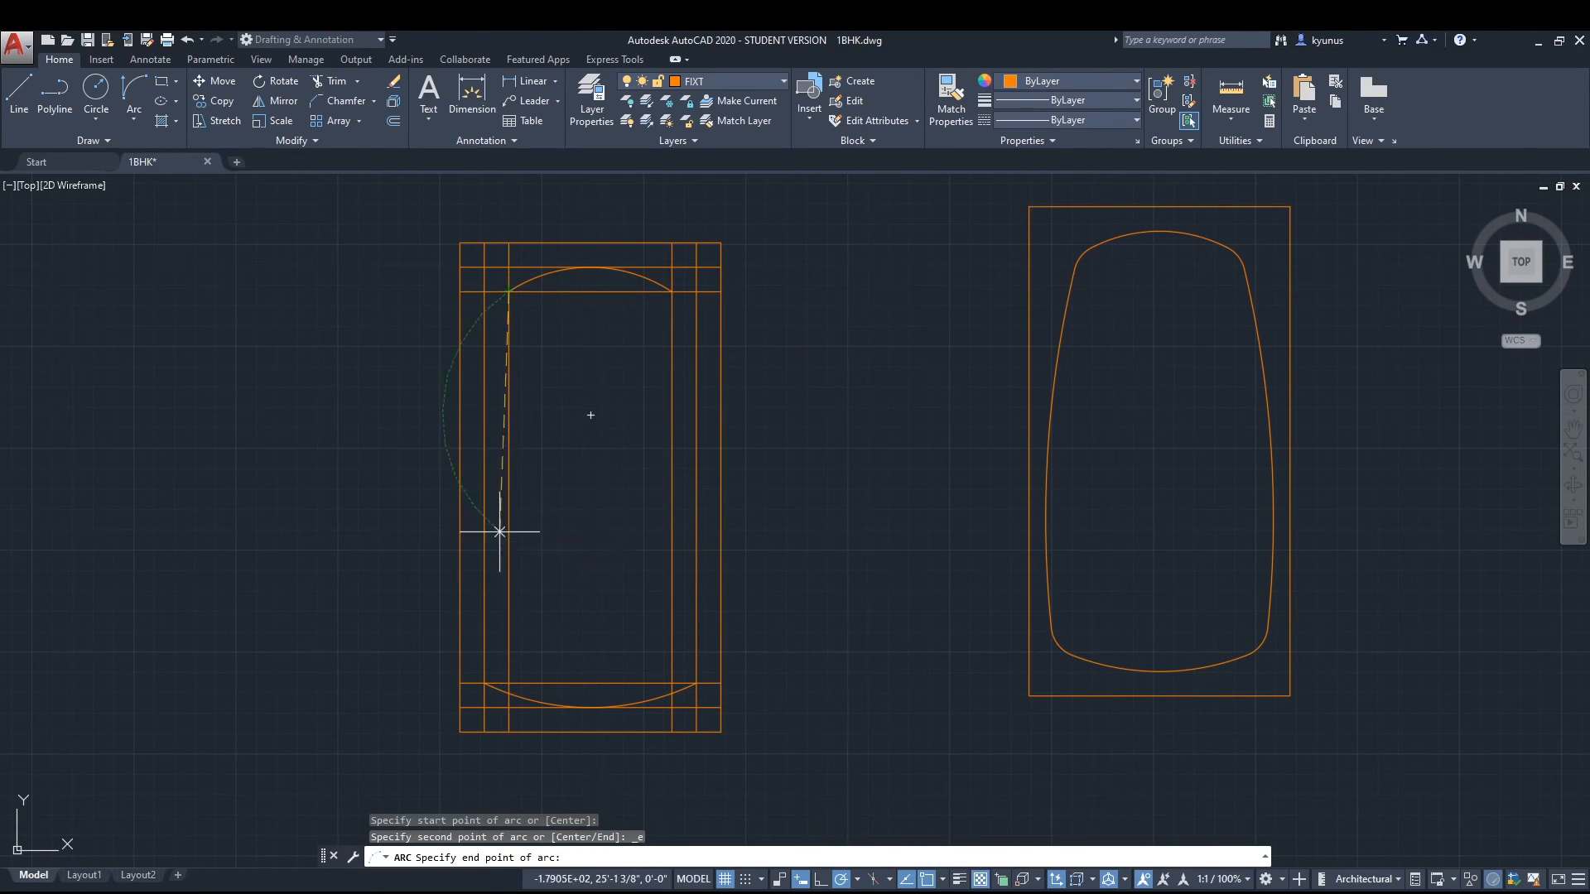
{"action": "left_click", "coordinate": [485, 683]}
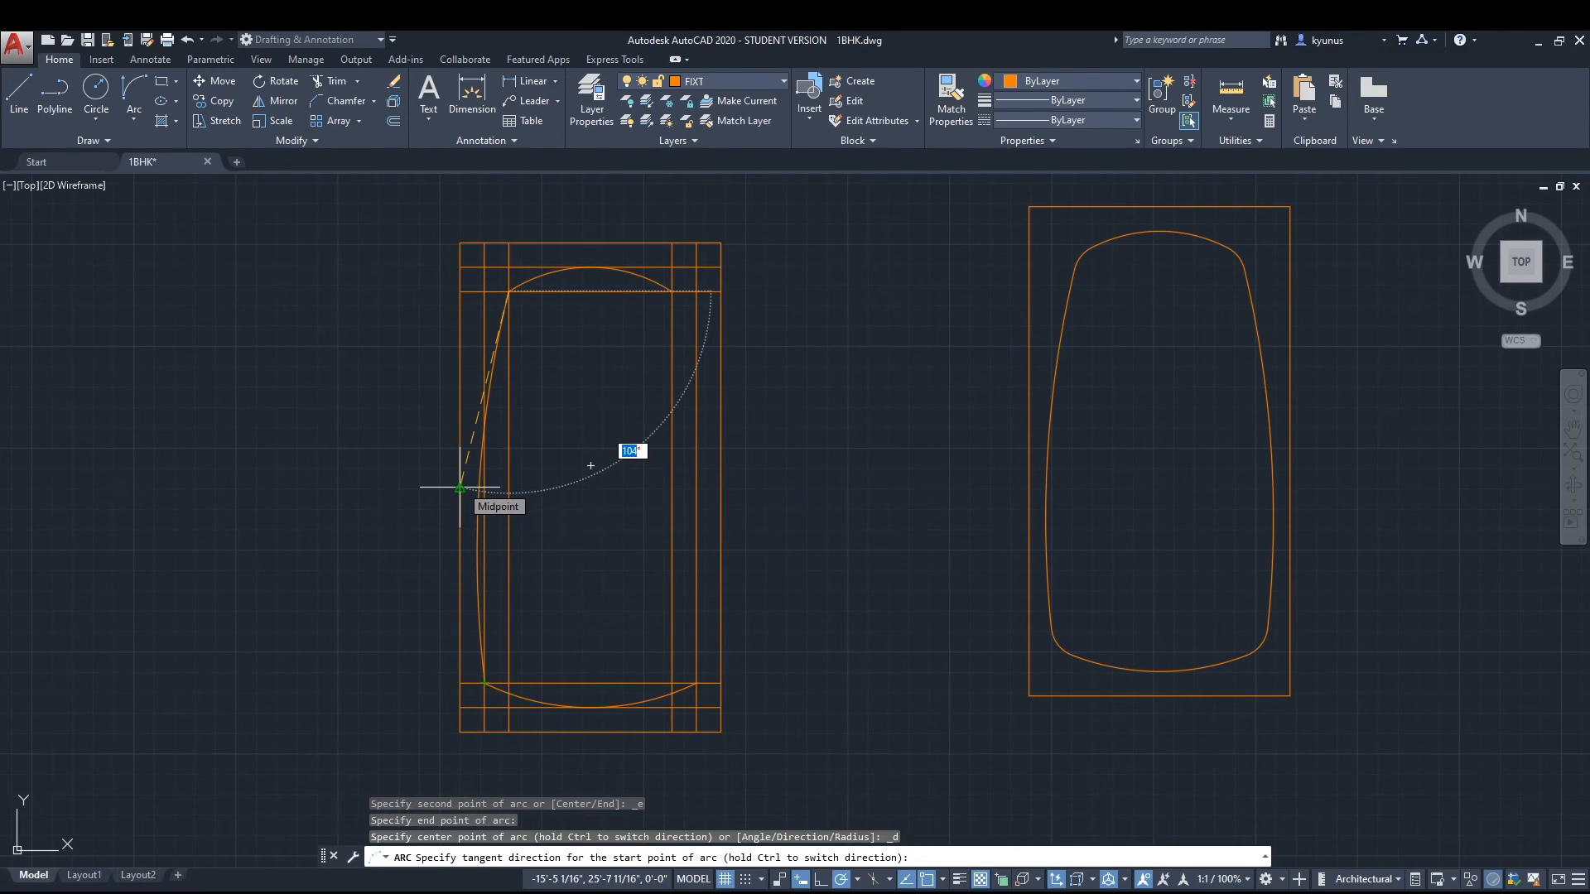
{"action": "left_click", "coordinate": [461, 488]}
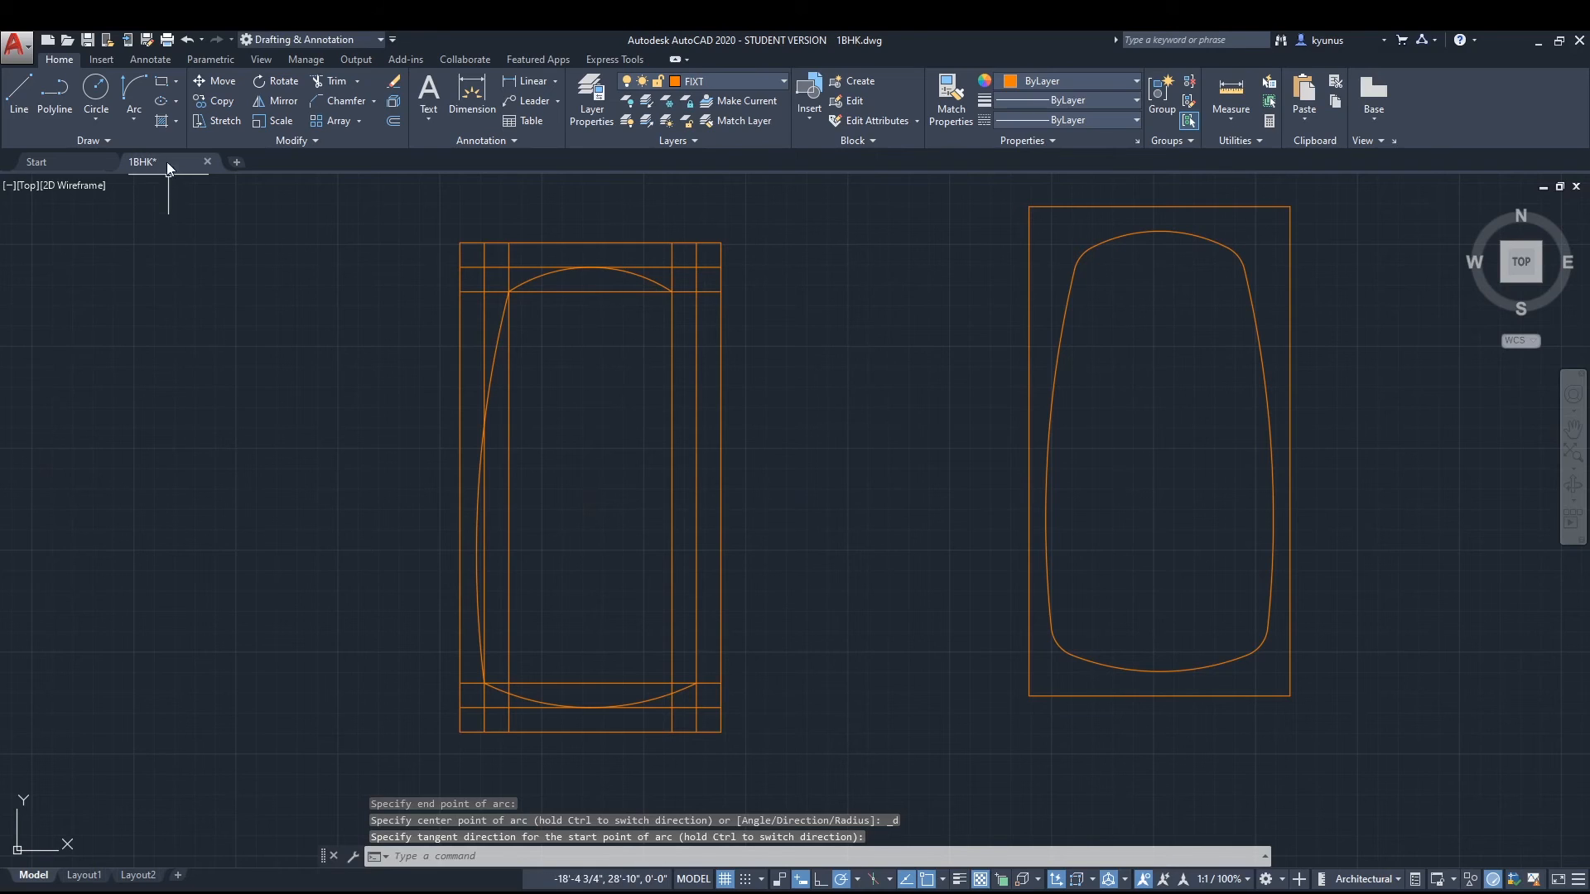
Draw a matching Start, End, Direction arc joining the right ends of both arcs, directed at the rectangle's right edge midpoint.
{"action": "left_click", "coordinate": [132, 88]}
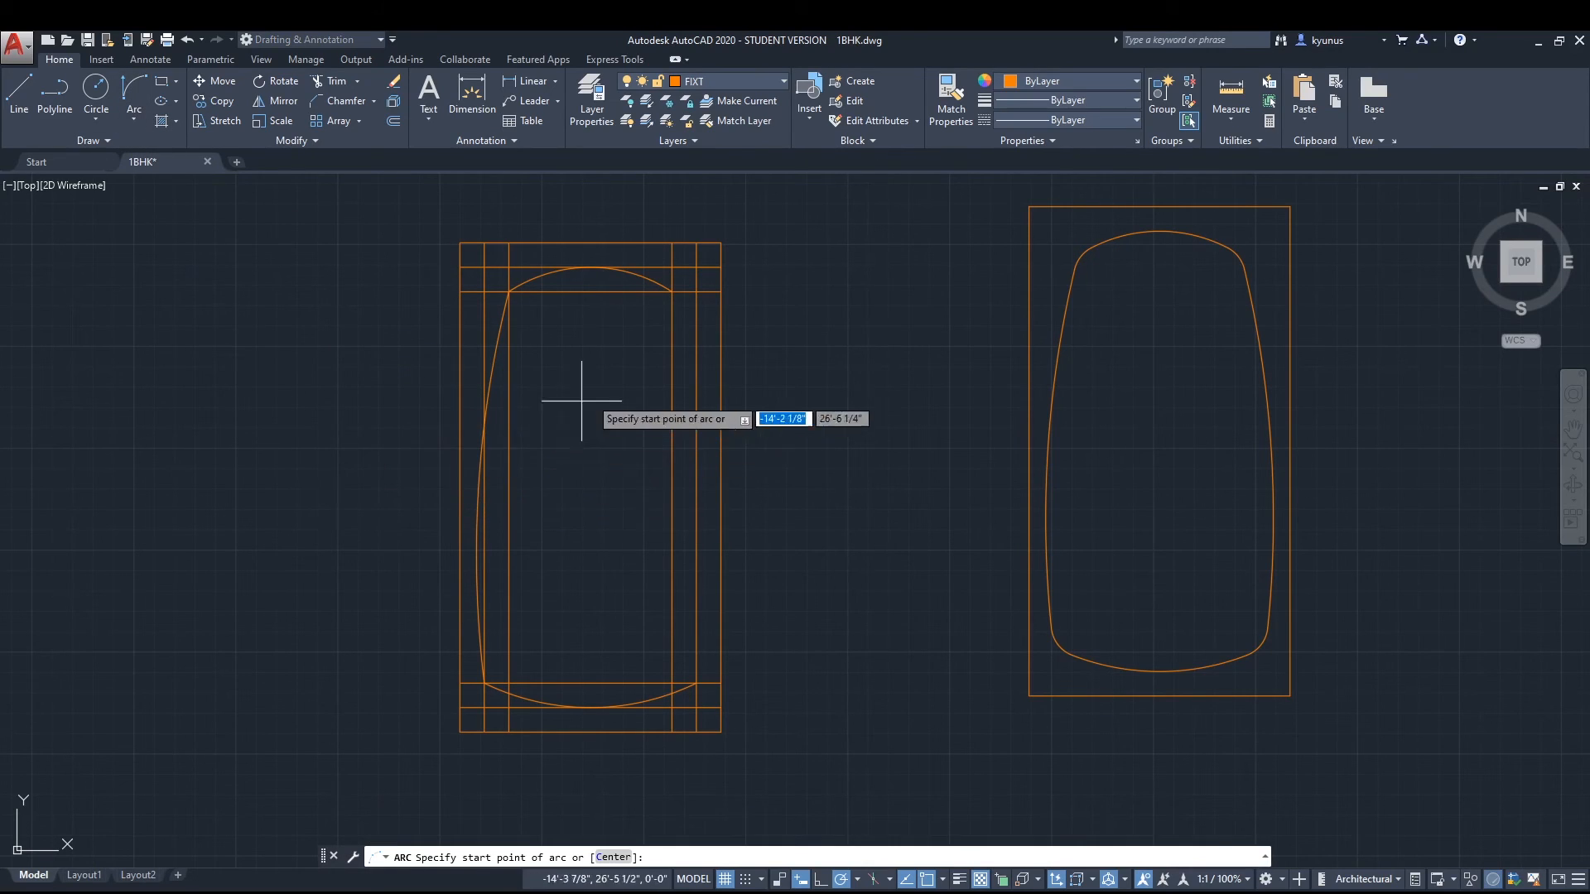
{"action": "left_click", "coordinate": [671, 292]}
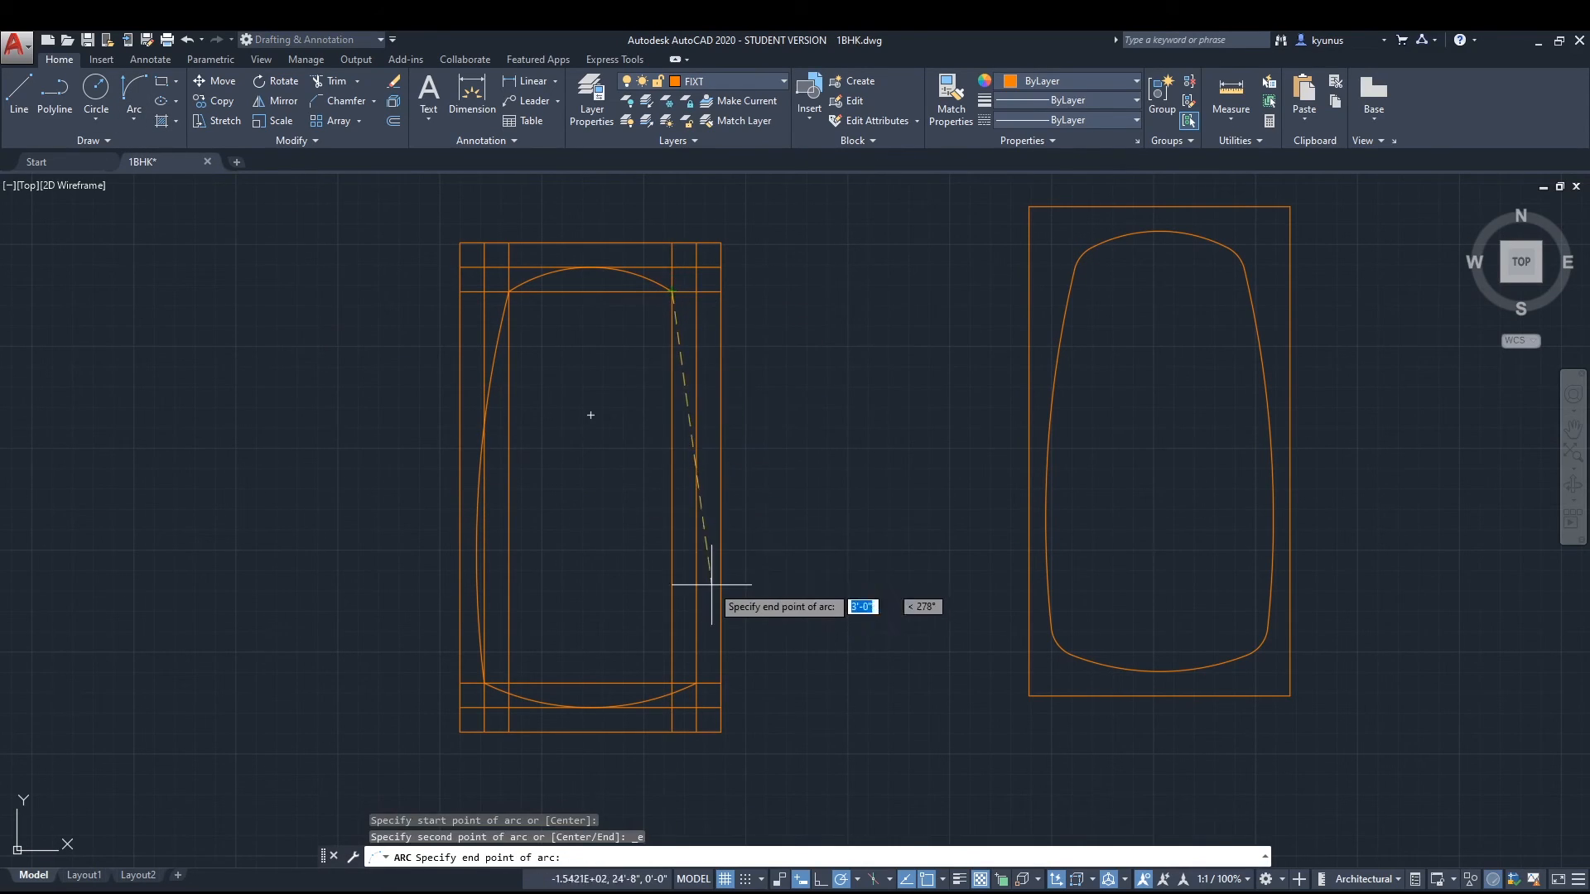
{"action": "left_click", "coordinate": [697, 683]}
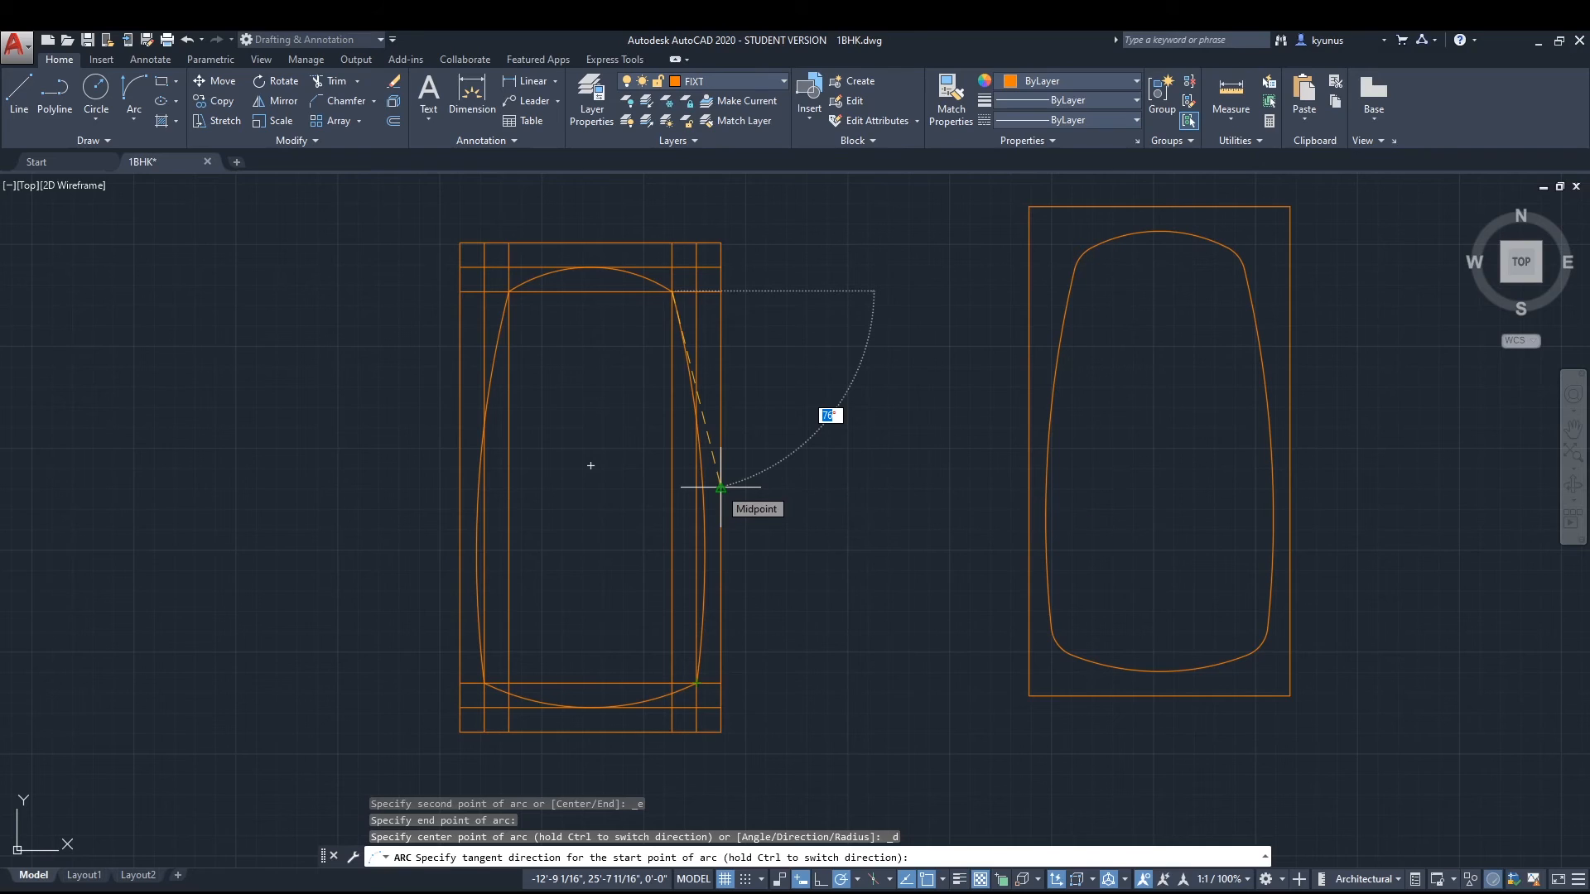
{"action": "left_click", "coordinate": [720, 487]}
Trim the offset grid lines around the rectangle's upper-left corner, using all objects as cutting edges.
{"action": "middle_click_drag", "start_coordinate": [770, 542], "coordinate": [816, 528]}
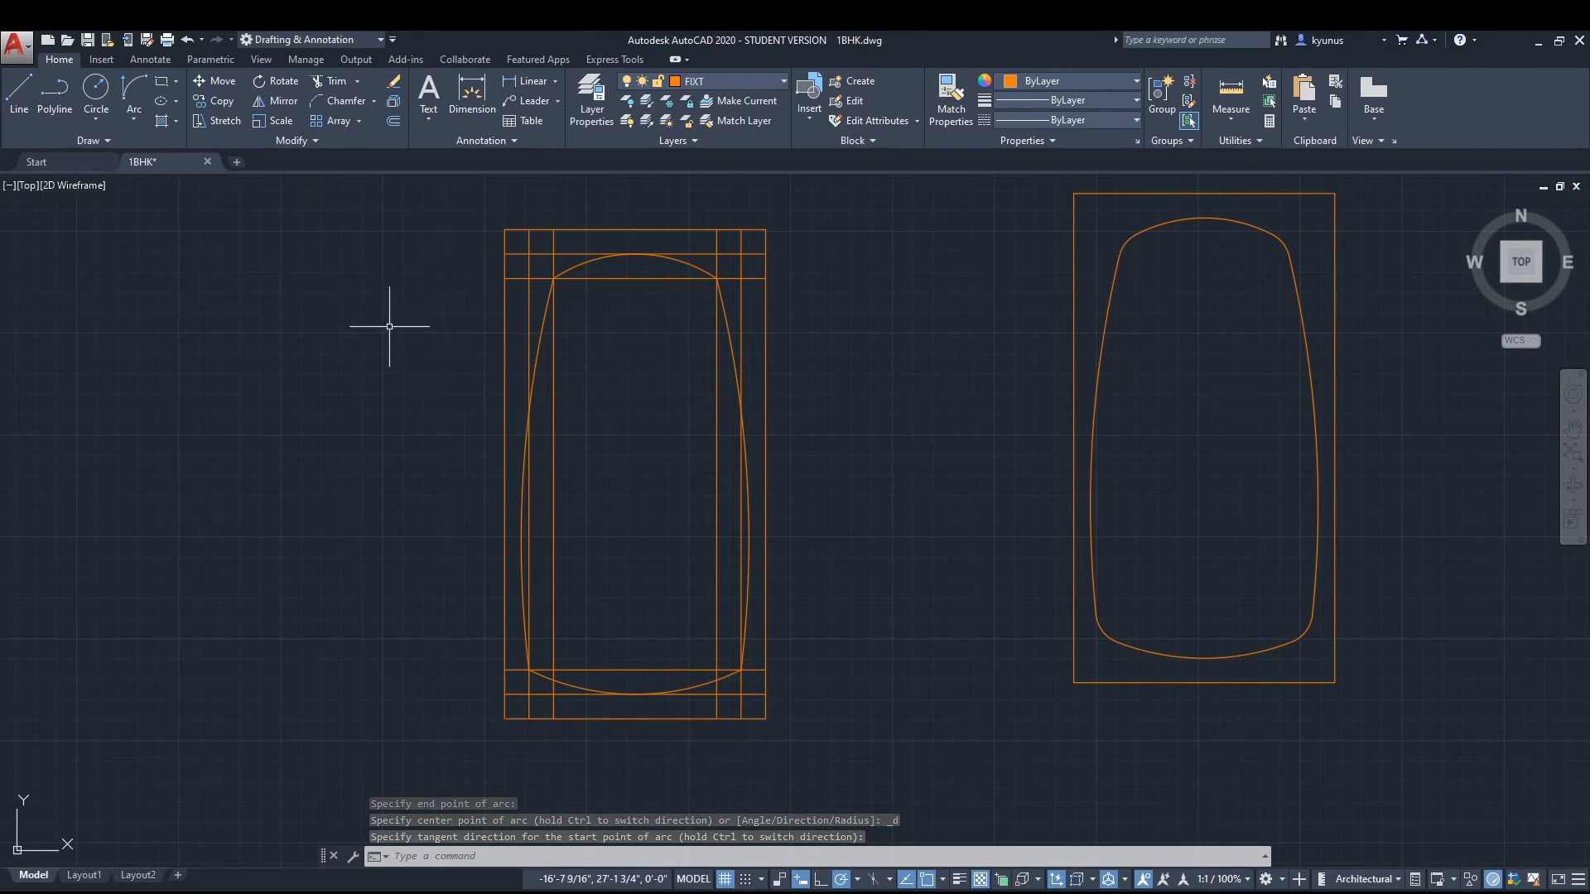
{"action": "left_click", "coordinate": [338, 80]}
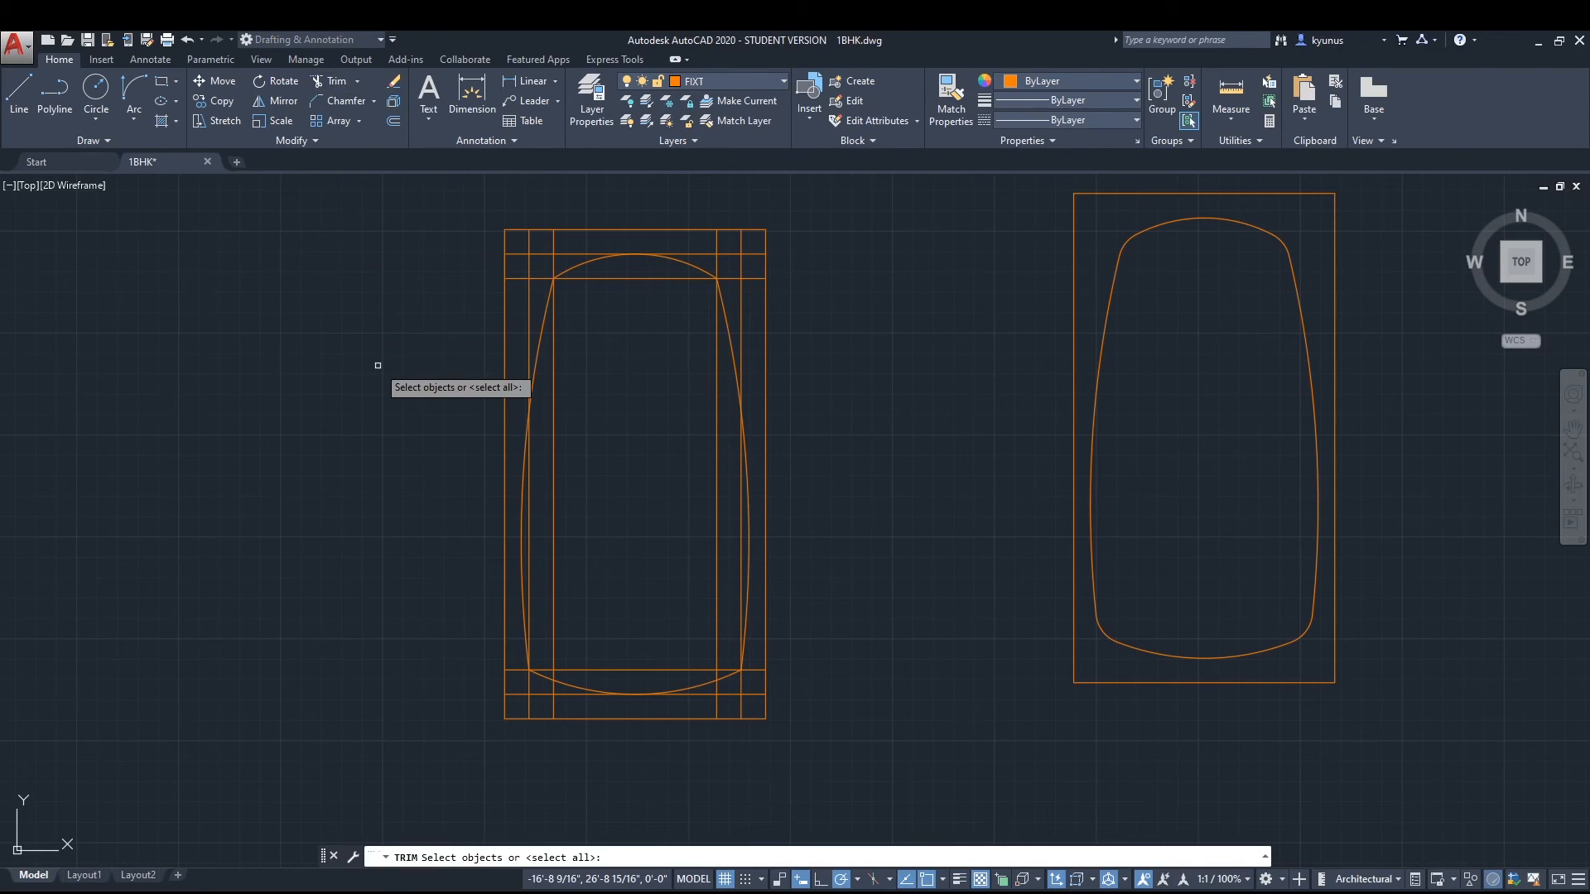
{"action": "key", "text": "Return"}
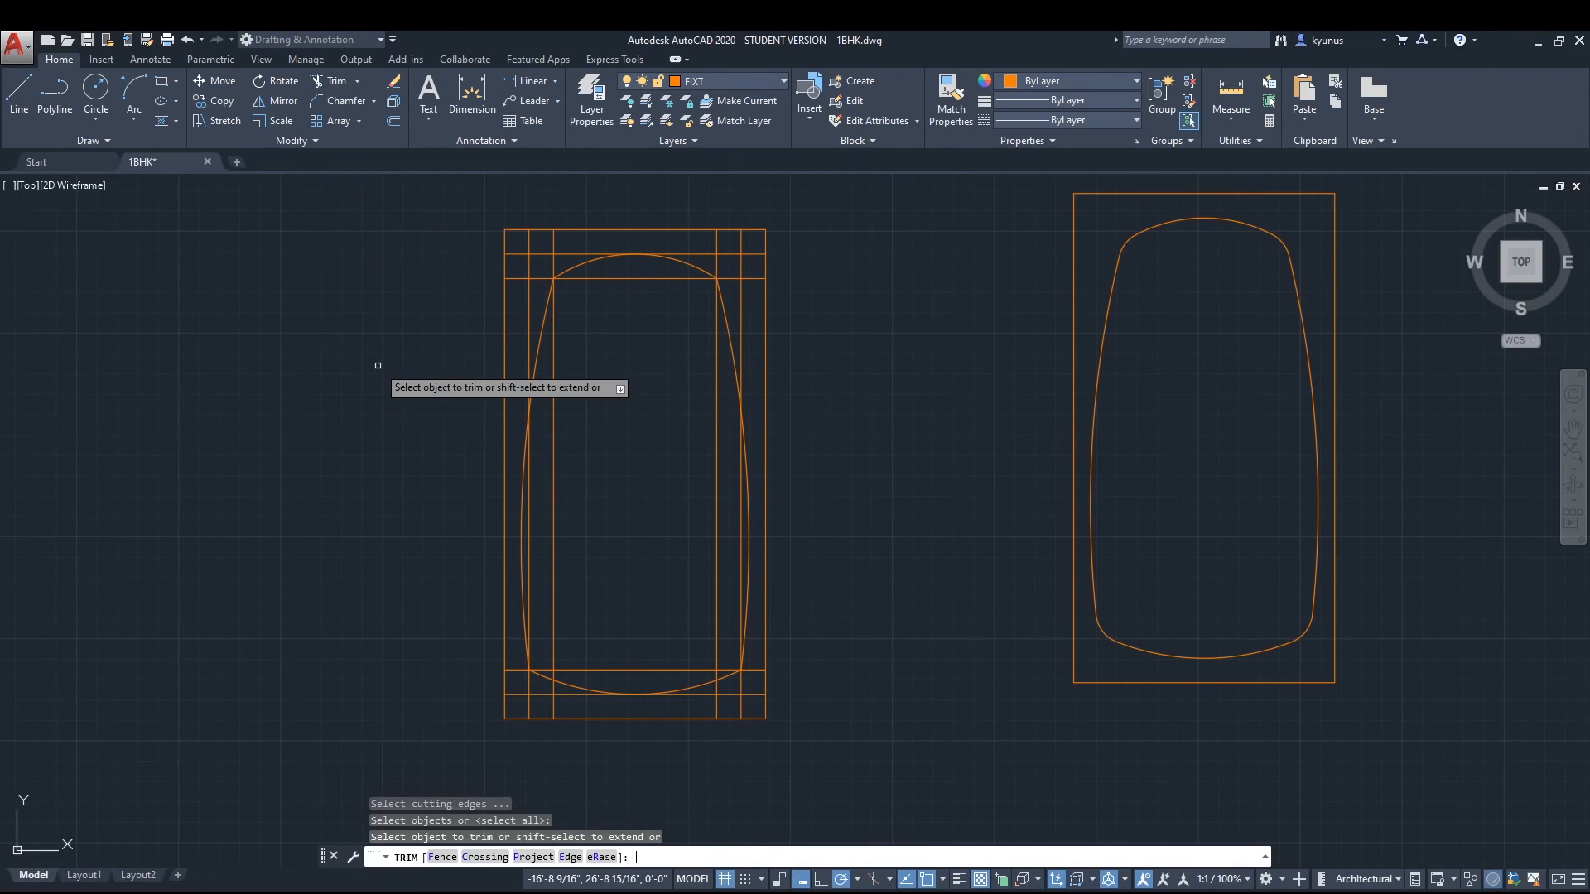
{"action": "left_click", "coordinate": [534, 241]}
{"action": "left_click", "coordinate": [594, 239]}
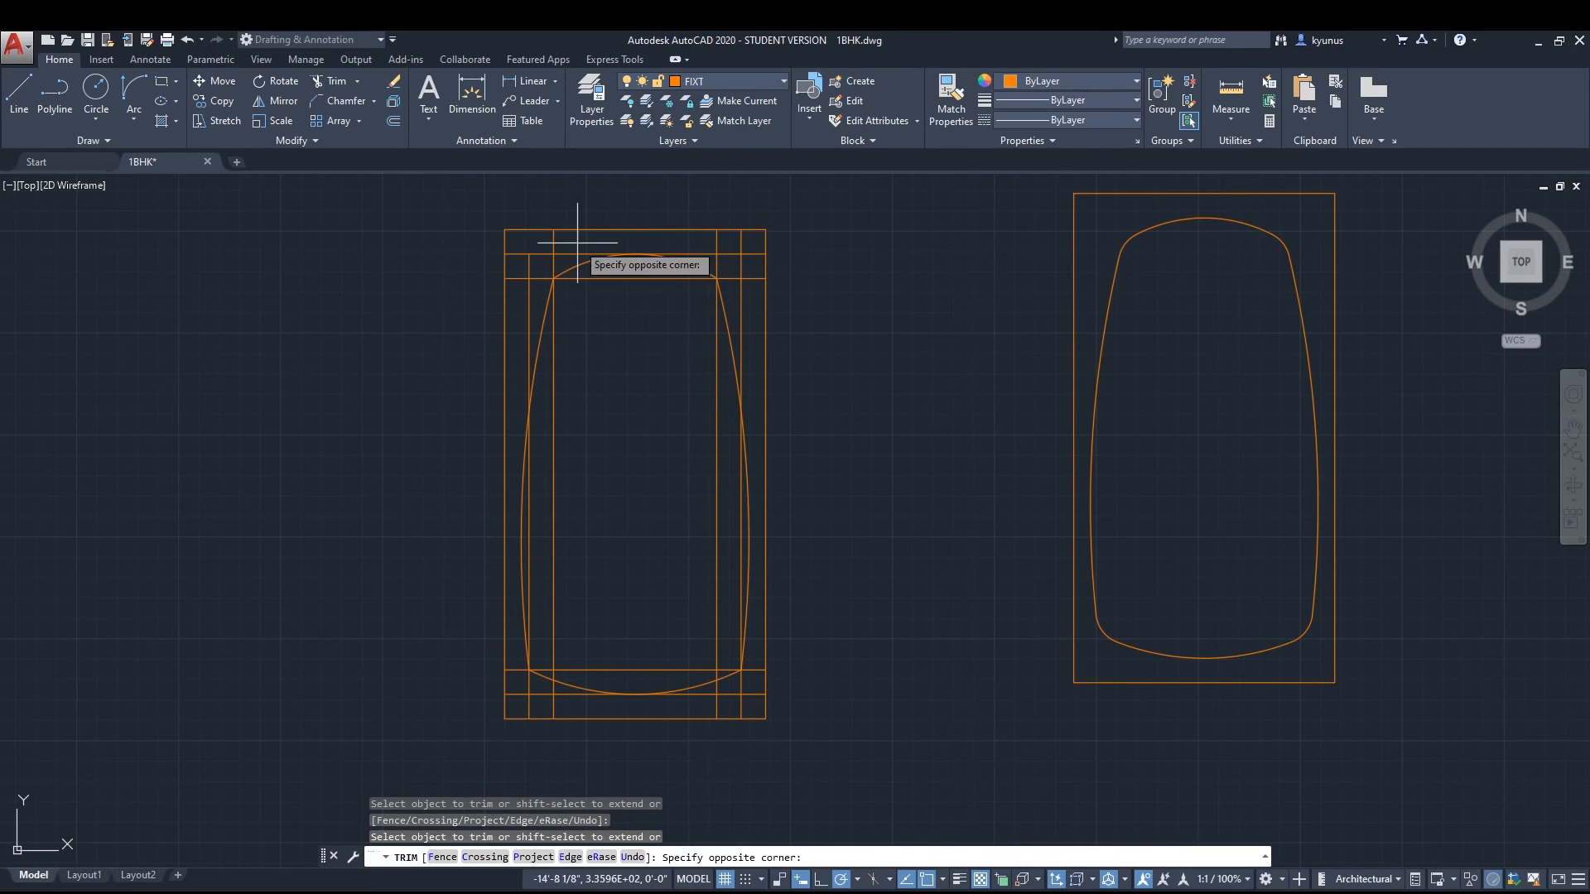
{"action": "left_click", "coordinate": [551, 242]}
{"action": "left_click", "coordinate": [553, 242]}
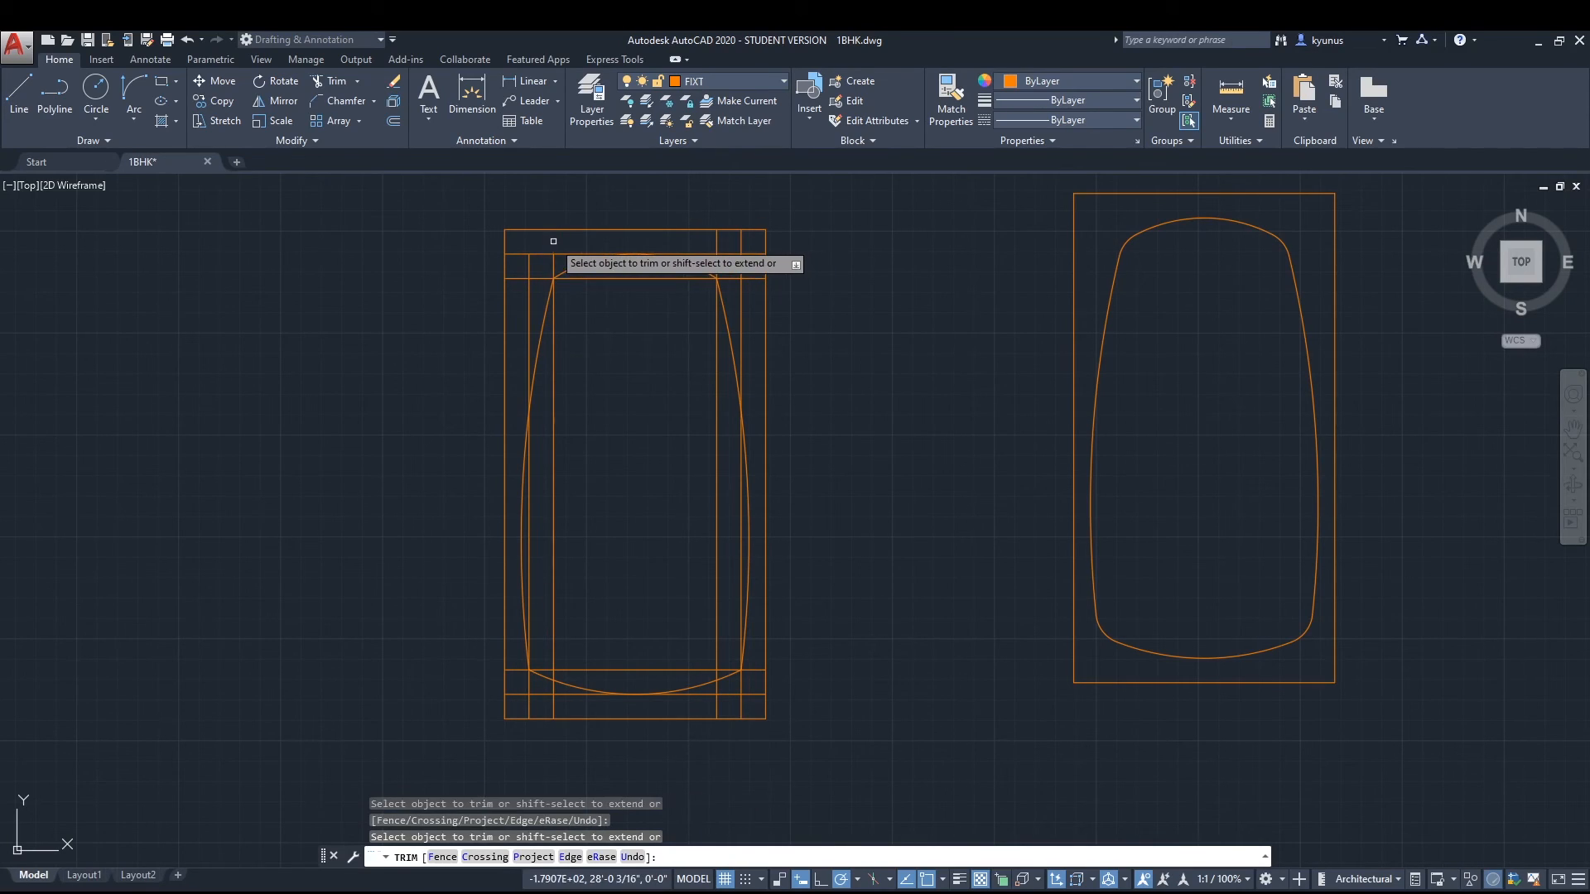
{"action": "left_click", "coordinate": [531, 256]}
{"action": "left_click", "coordinate": [567, 254]}
{"action": "left_click", "coordinate": [553, 267]}
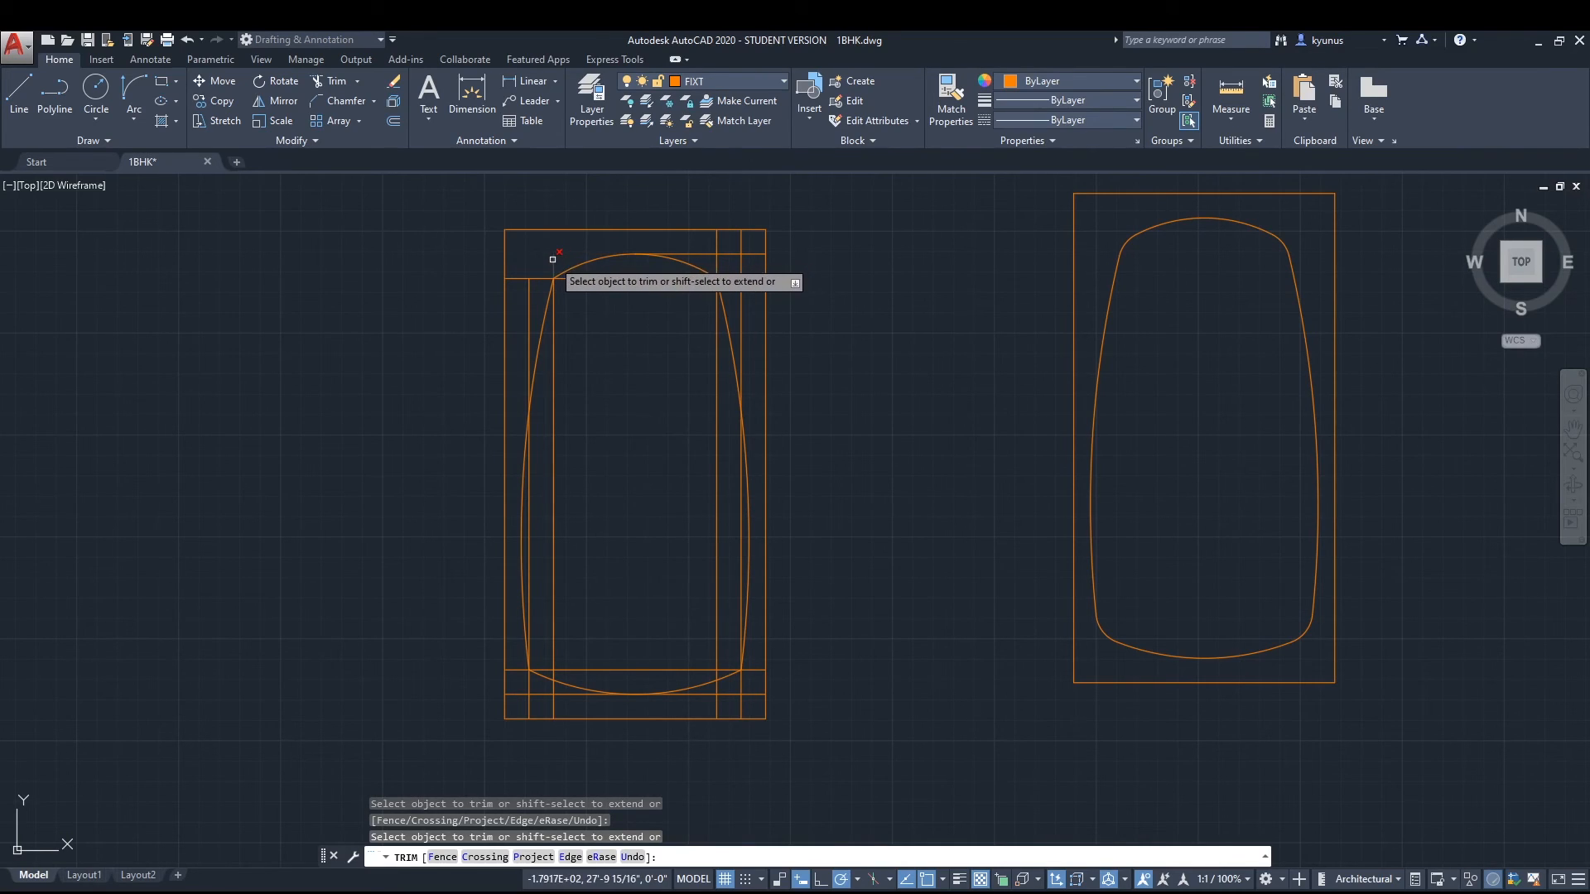
{"action": "left_click", "coordinate": [523, 279]}
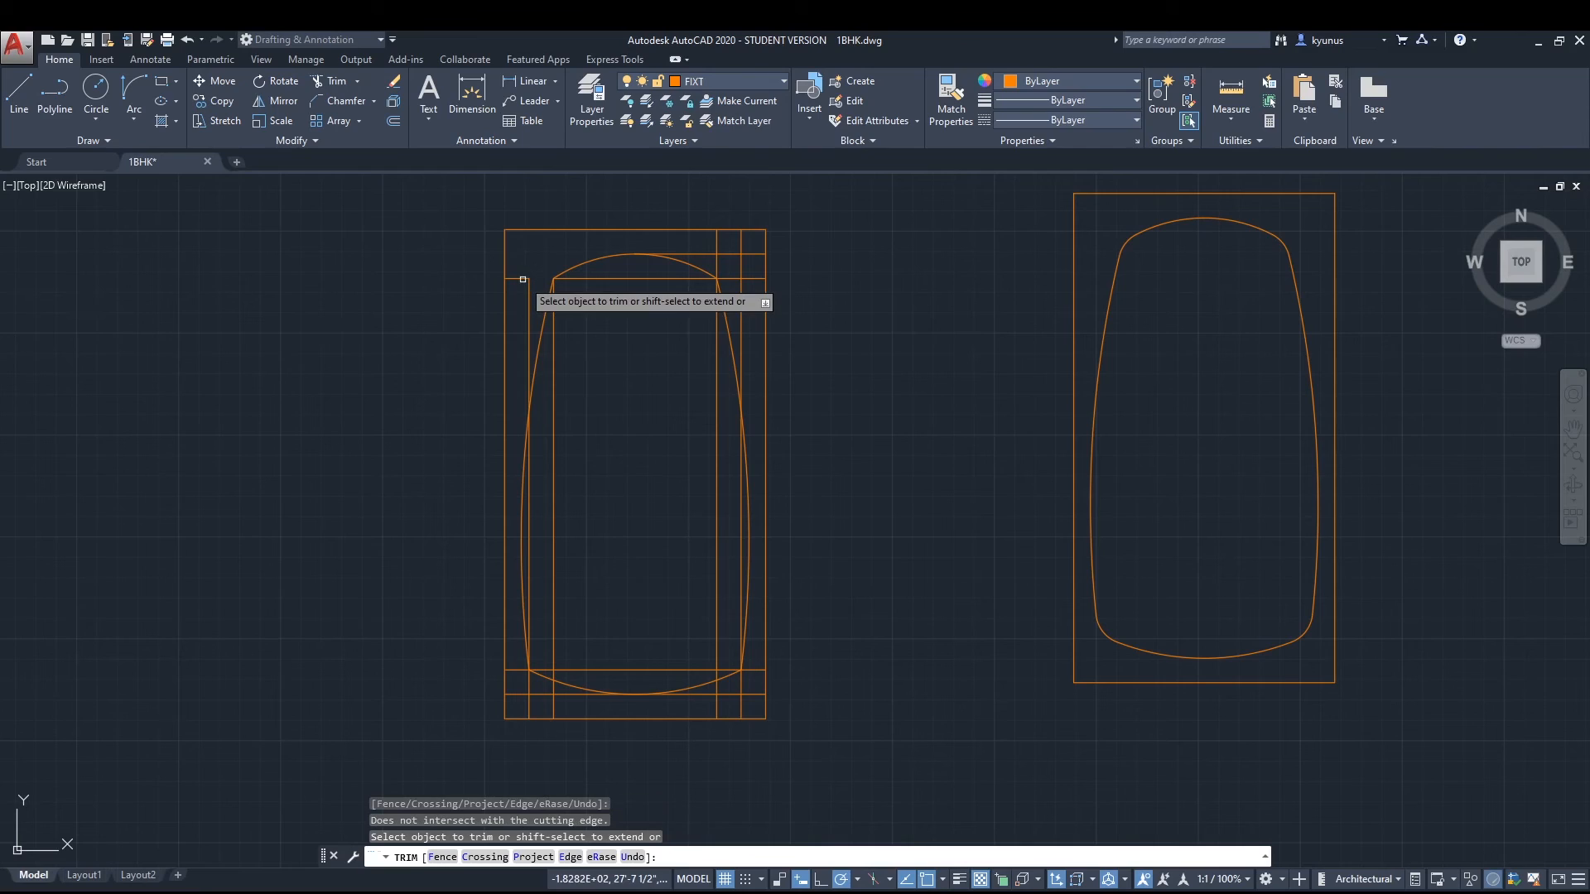
{"action": "left_click", "coordinate": [527, 282]}
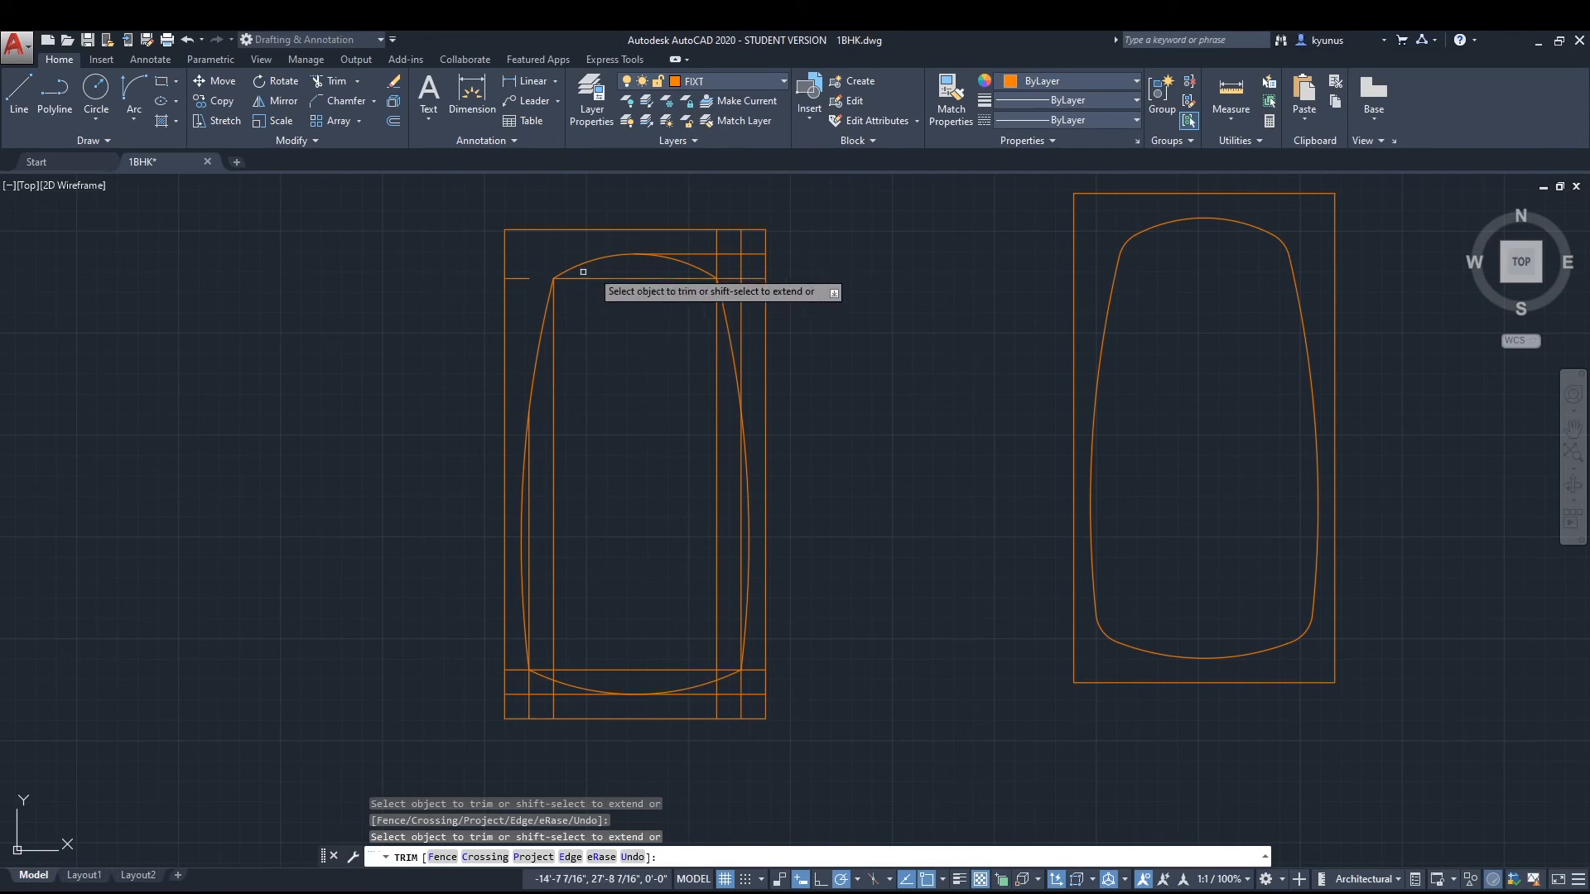
Trim the offset grid lines around the upper-right corner and the outer vertical offset line along the right arc.
{"action": "left_click", "coordinate": [724, 254]}
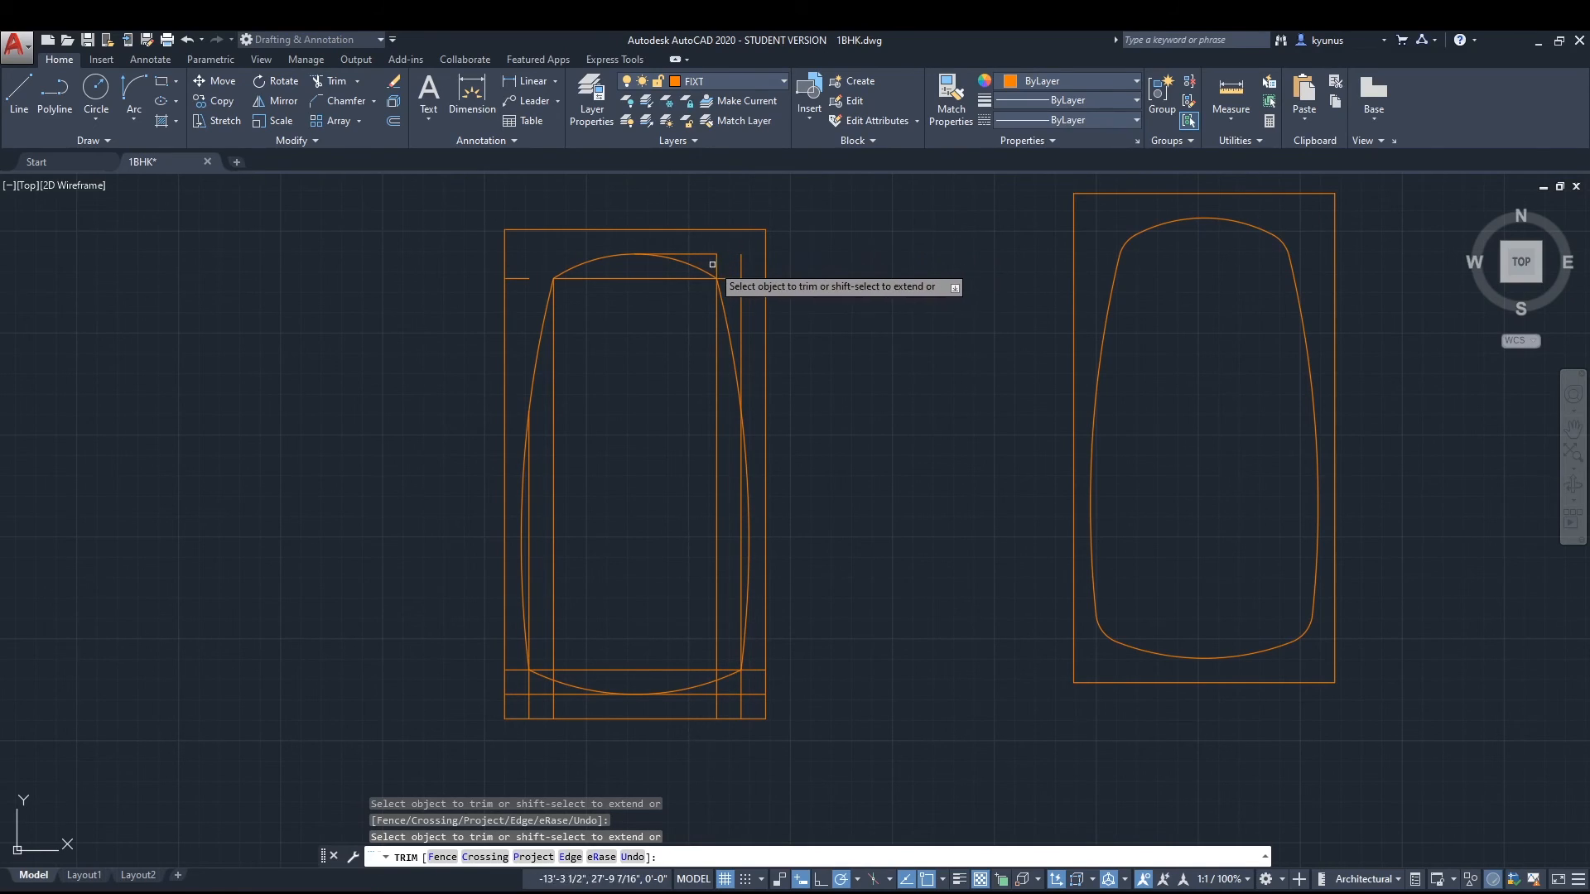
{"action": "left_click", "coordinate": [737, 265]}
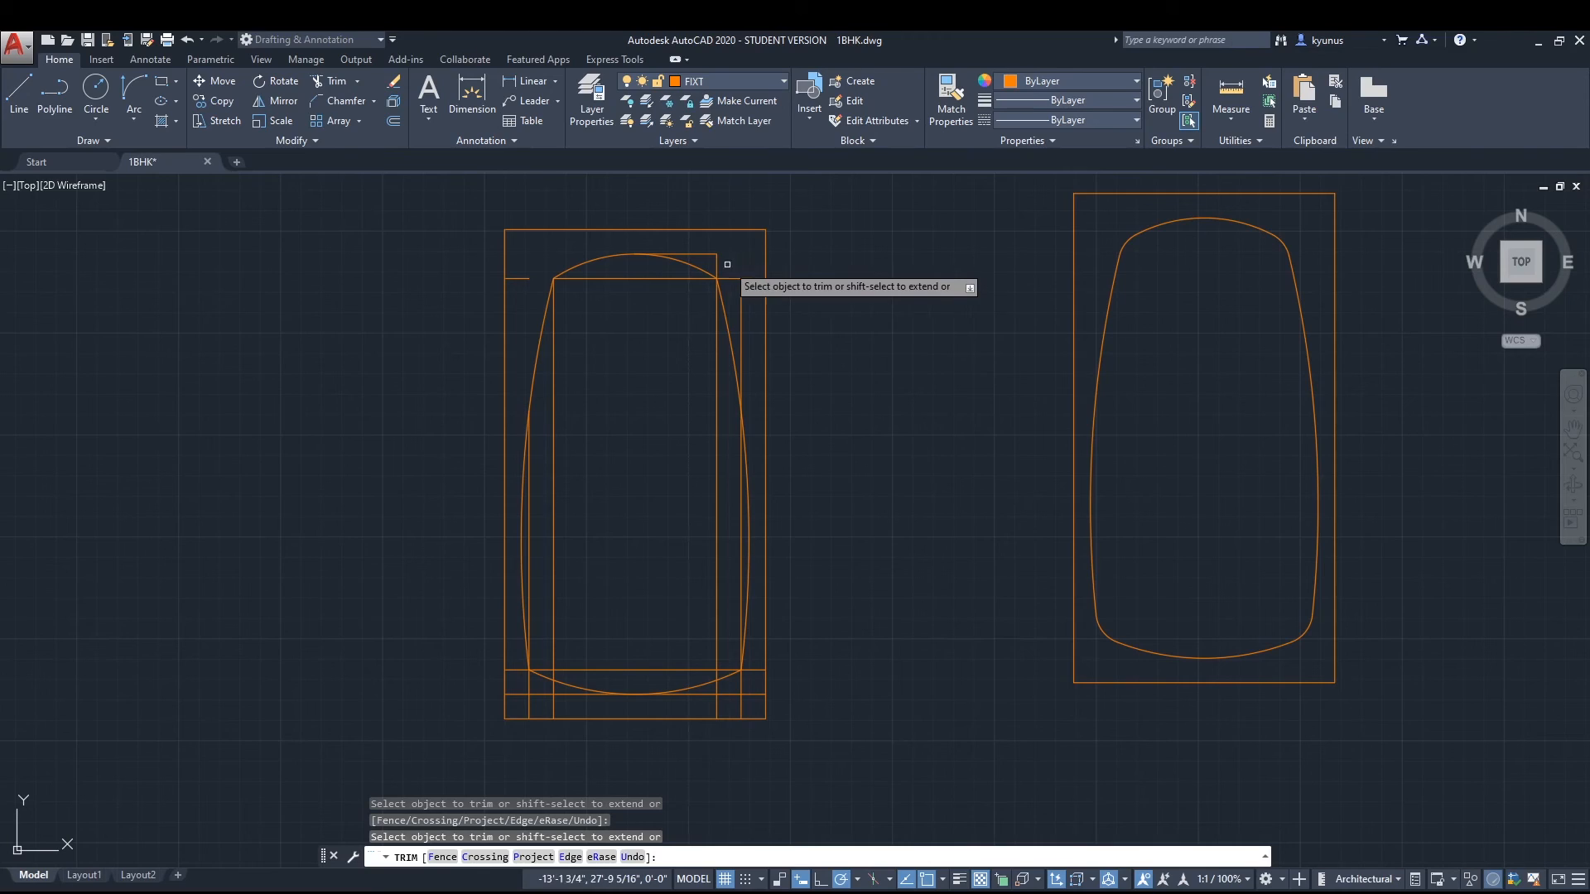
{"action": "left_click", "coordinate": [748, 279]}
{"action": "left_click", "coordinate": [741, 287]}
{"action": "left_click", "coordinate": [742, 486]}
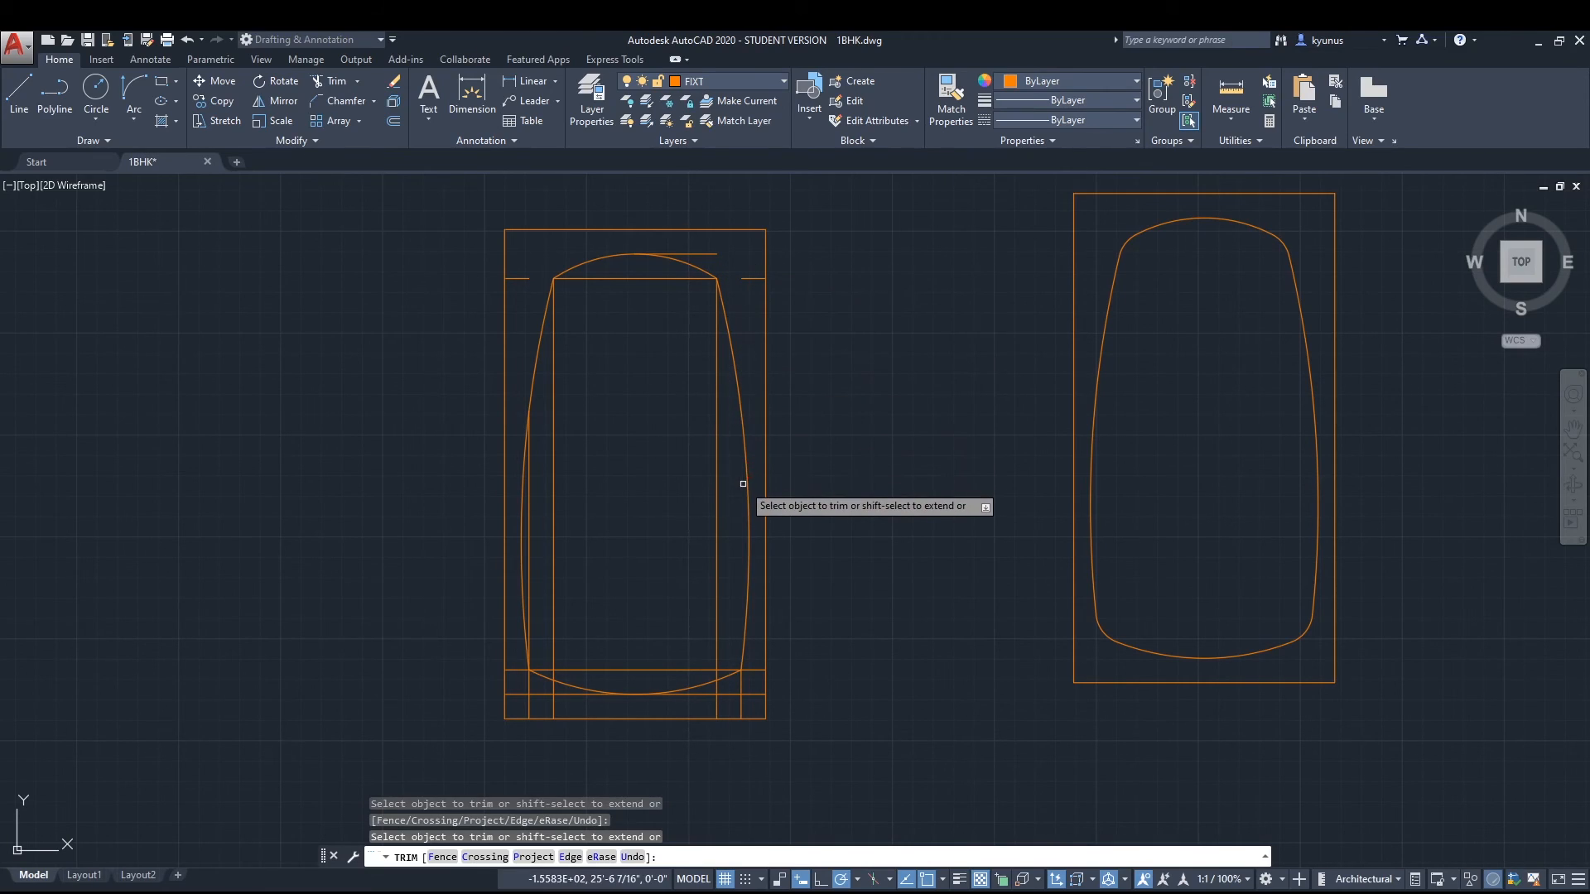
Trim the remaining vertical offset lines inside the arc outline and the middle of the upper bottom offset line.
{"action": "left_click", "coordinate": [717, 449]}
{"action": "left_click", "coordinate": [554, 456]}
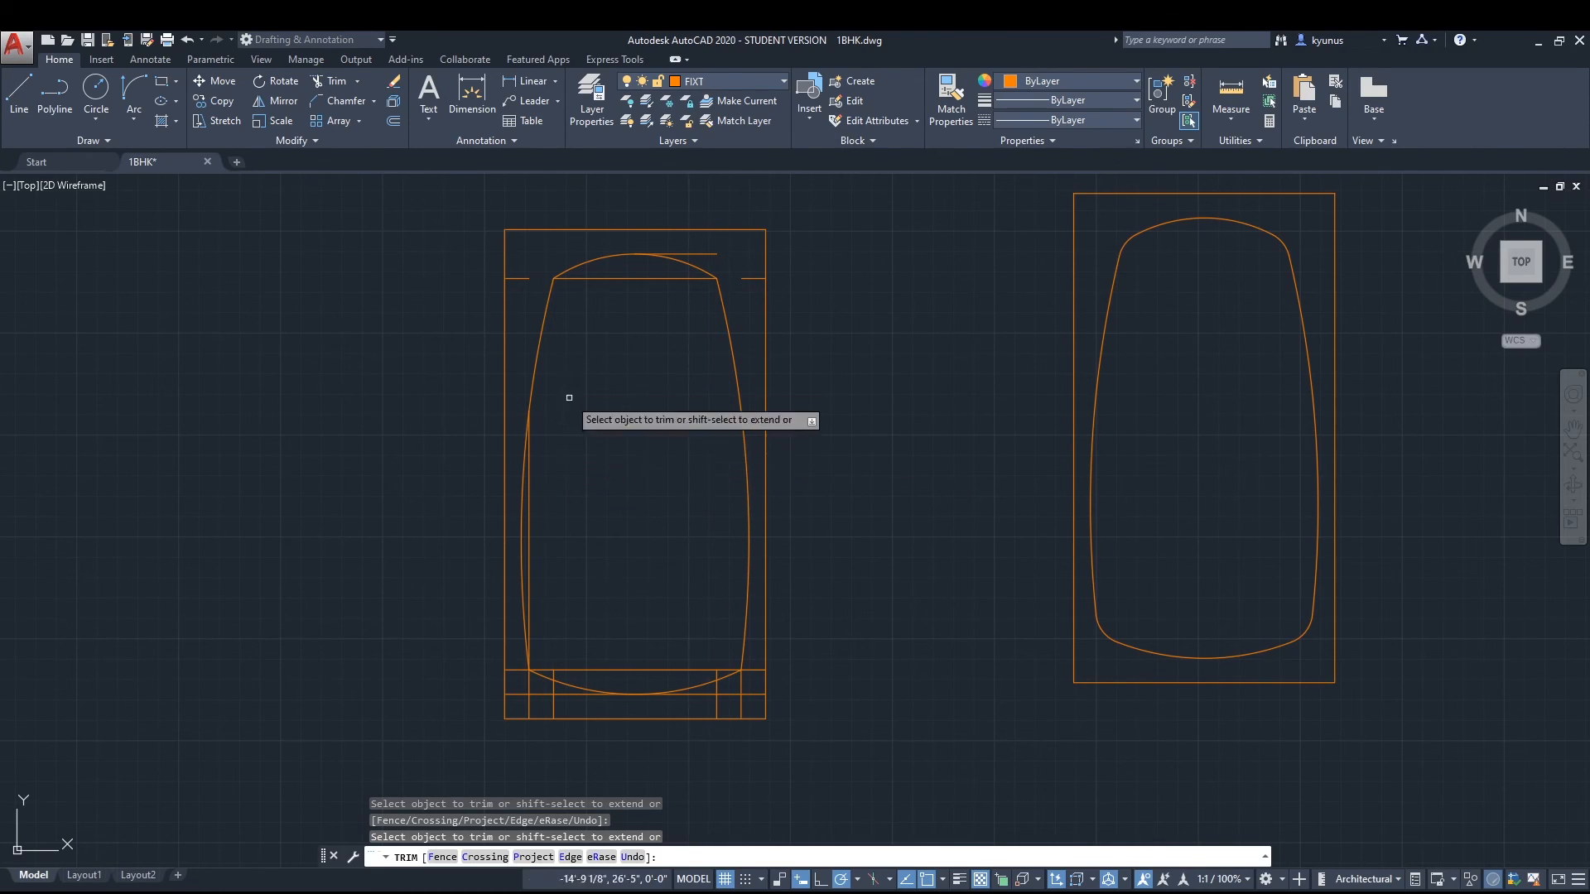
{"action": "left_click", "coordinate": [626, 669]}
{"action": "left_click", "coordinate": [528, 563]}
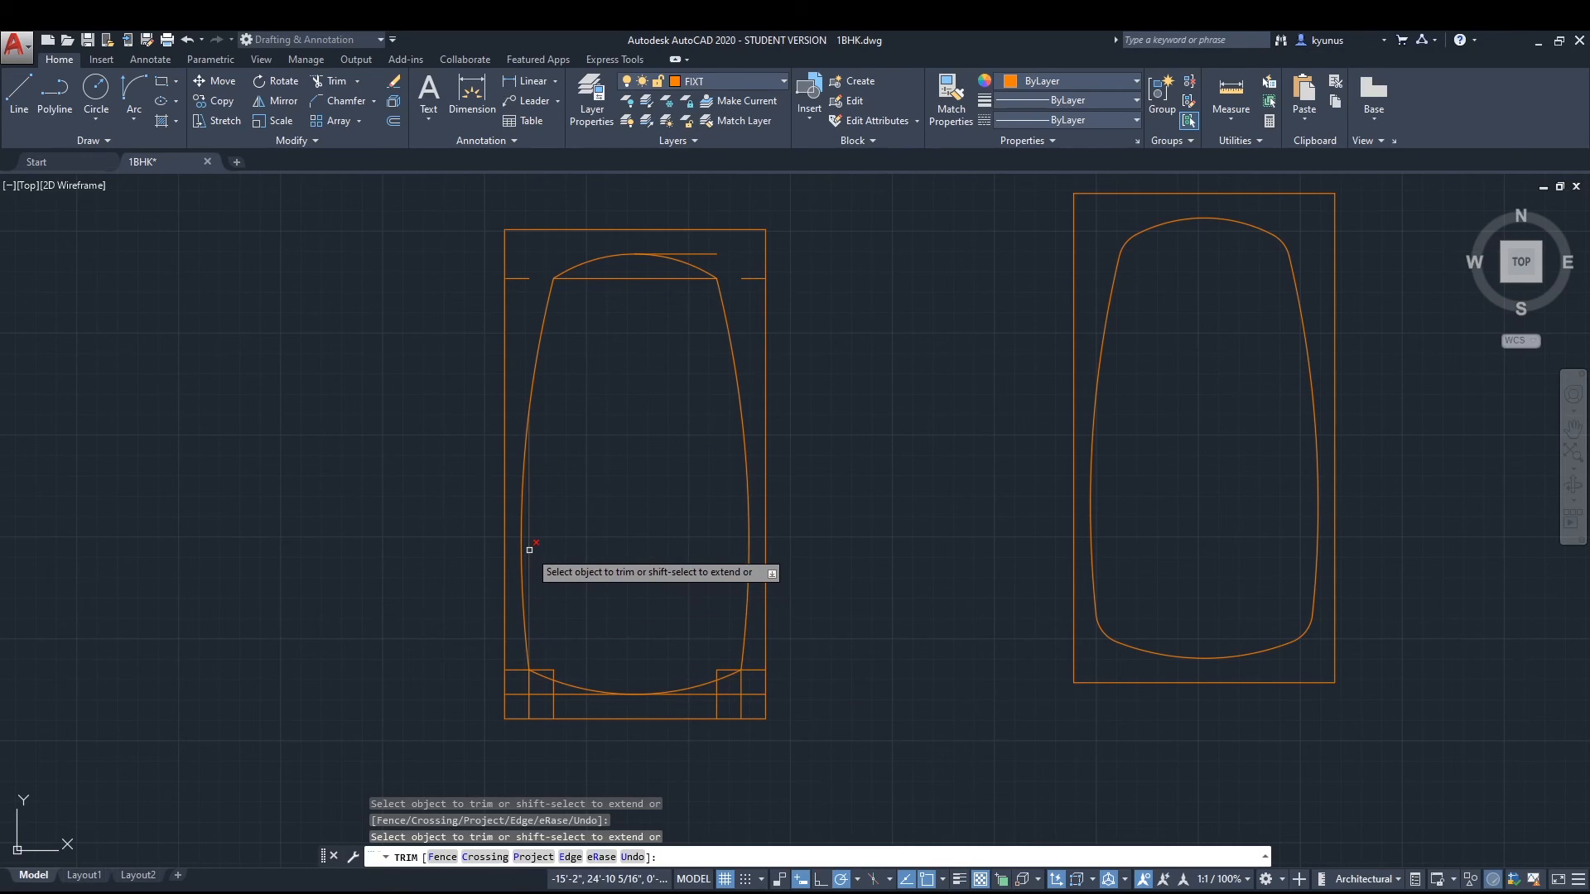
Trim the offset line pieces around the two bottom corners and below the bottom arc, and end the Trim command.
{"action": "left_click", "coordinate": [518, 694]}
{"action": "left_click", "coordinate": [540, 694]}
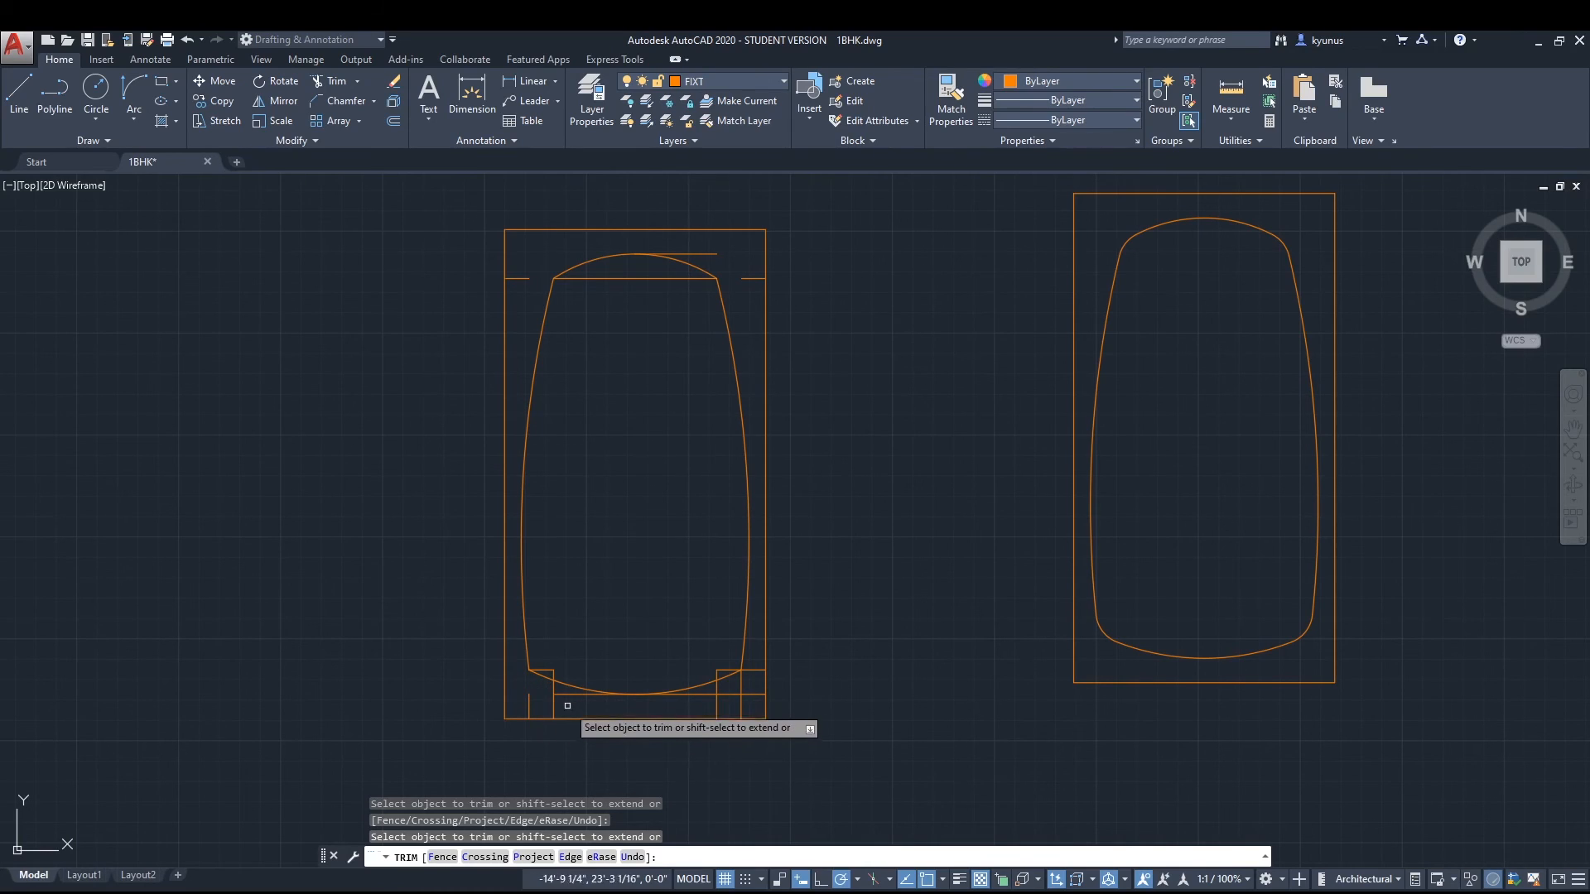
{"action": "left_click", "coordinate": [564, 696]}
{"action": "left_click", "coordinate": [696, 695]}
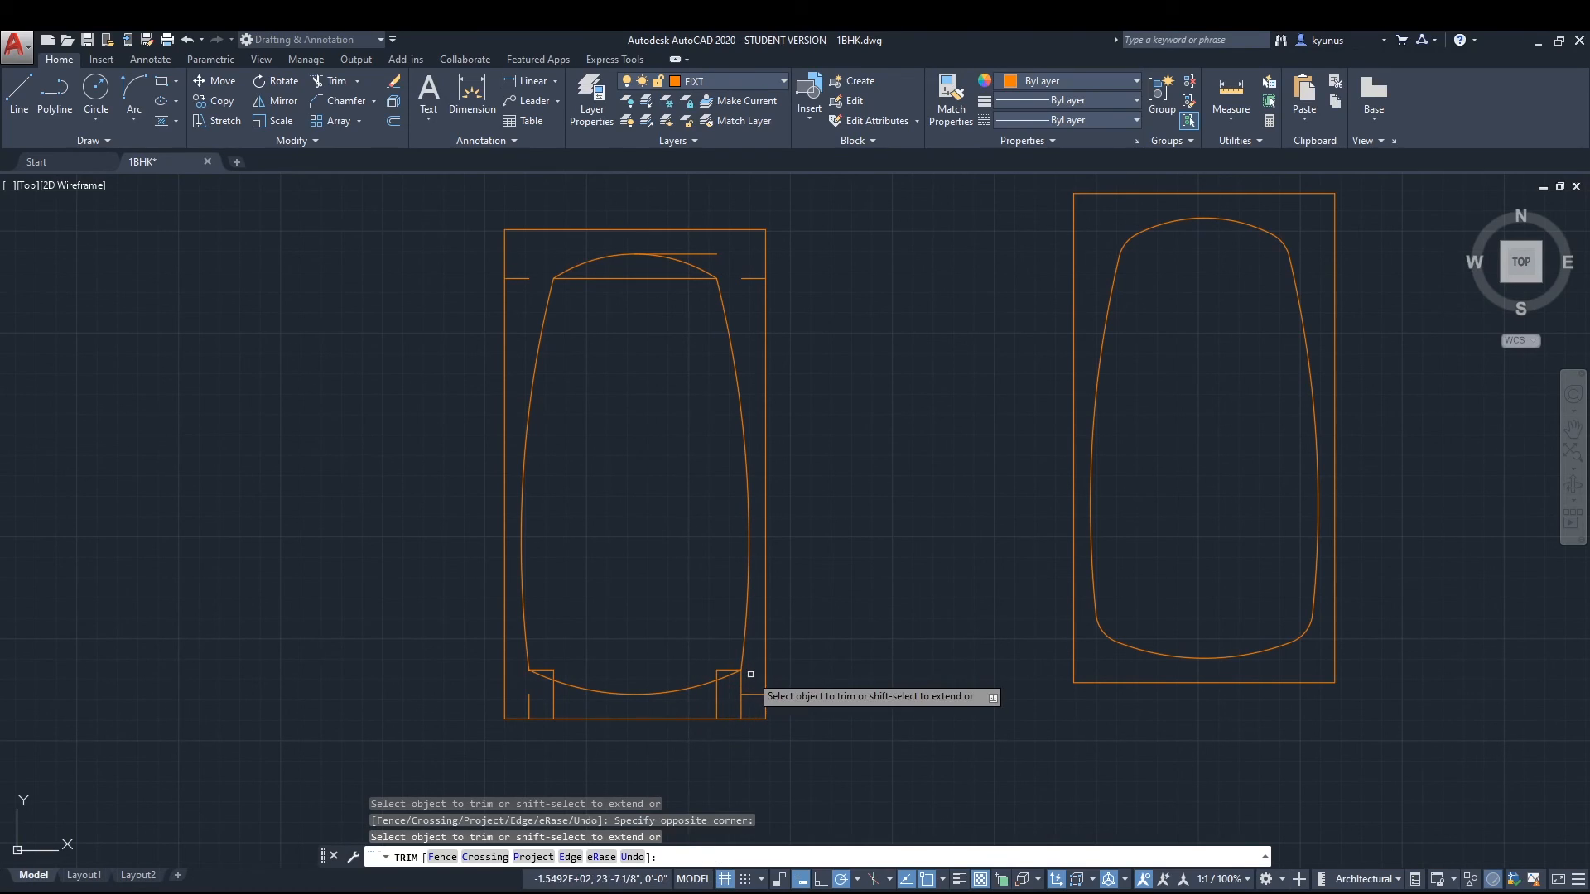
{"action": "left_click", "coordinate": [751, 685]}
{"action": "left_click", "coordinate": [726, 700]}
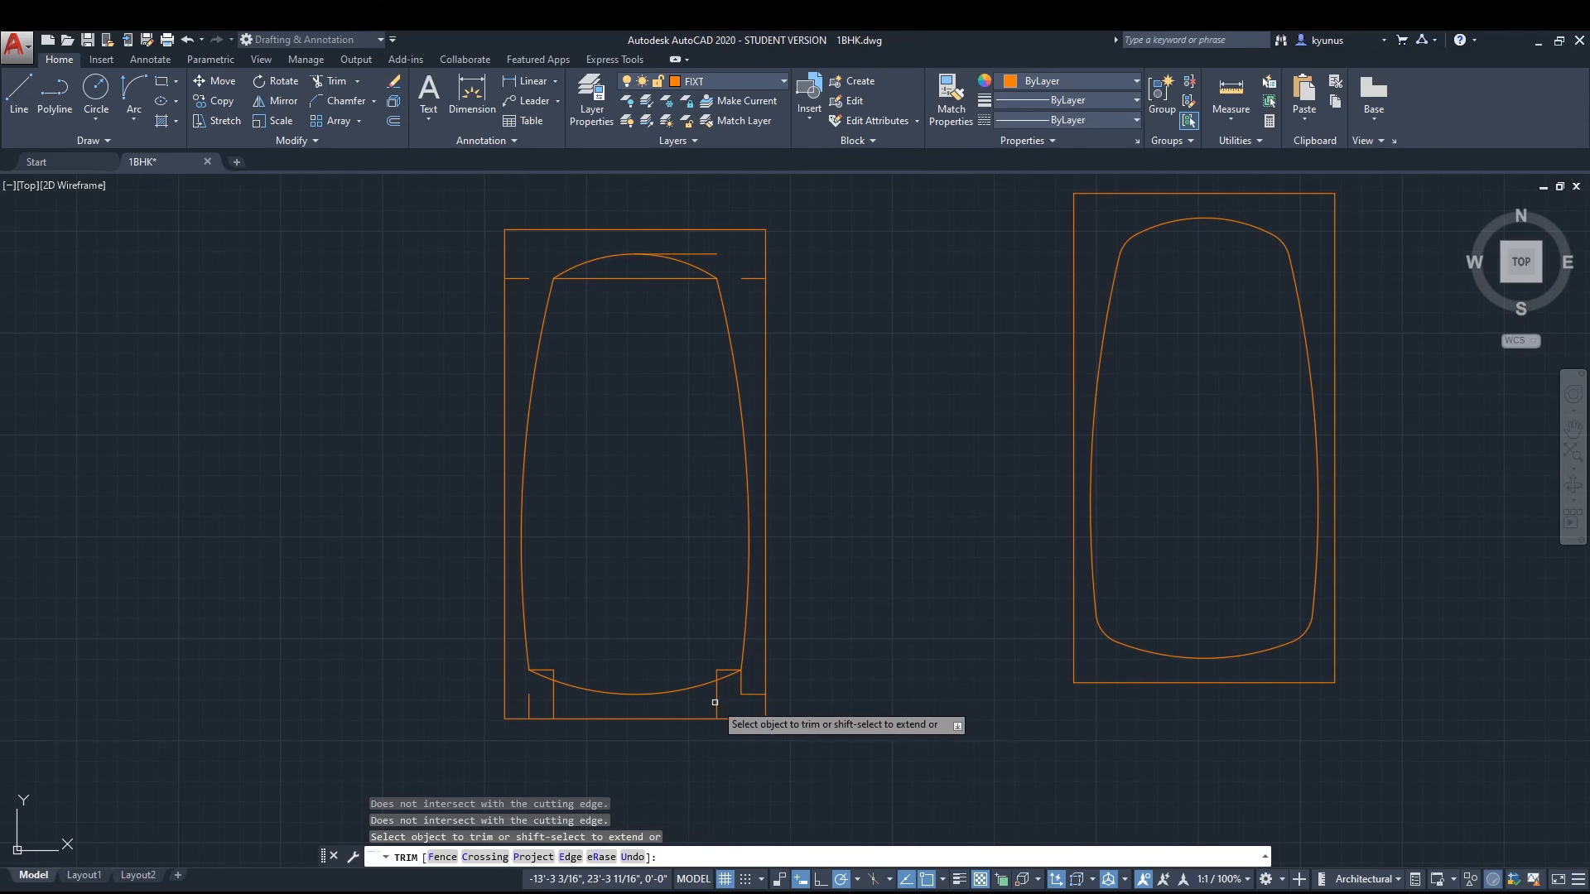
{"action": "left_click", "coordinate": [717, 696]}
{"action": "left_click", "coordinate": [553, 699]}
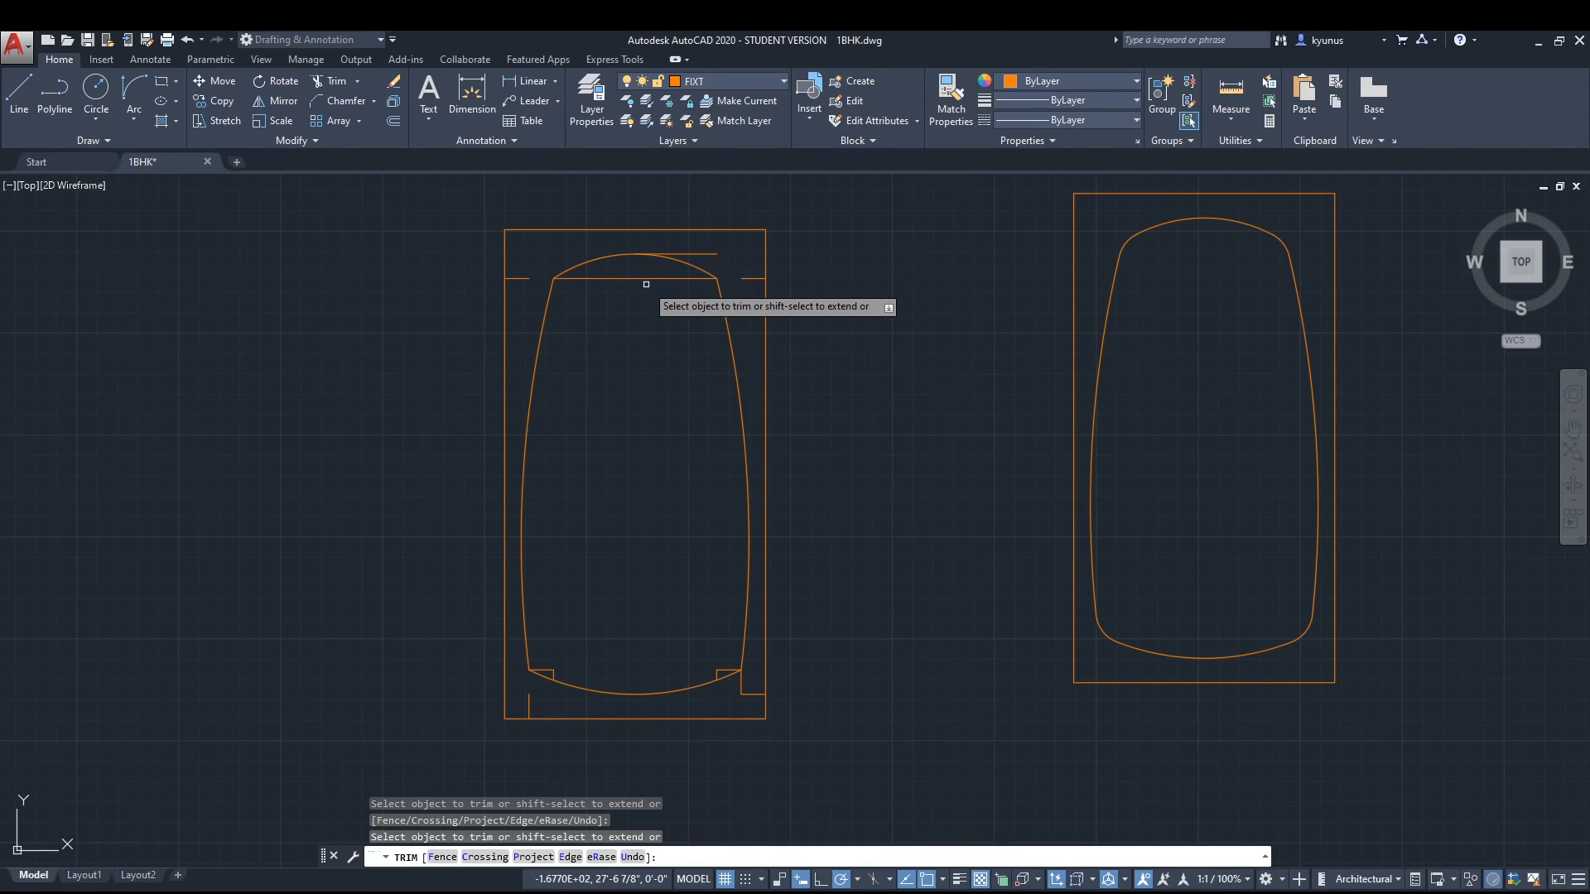
{"action": "key", "text": "Escape"}
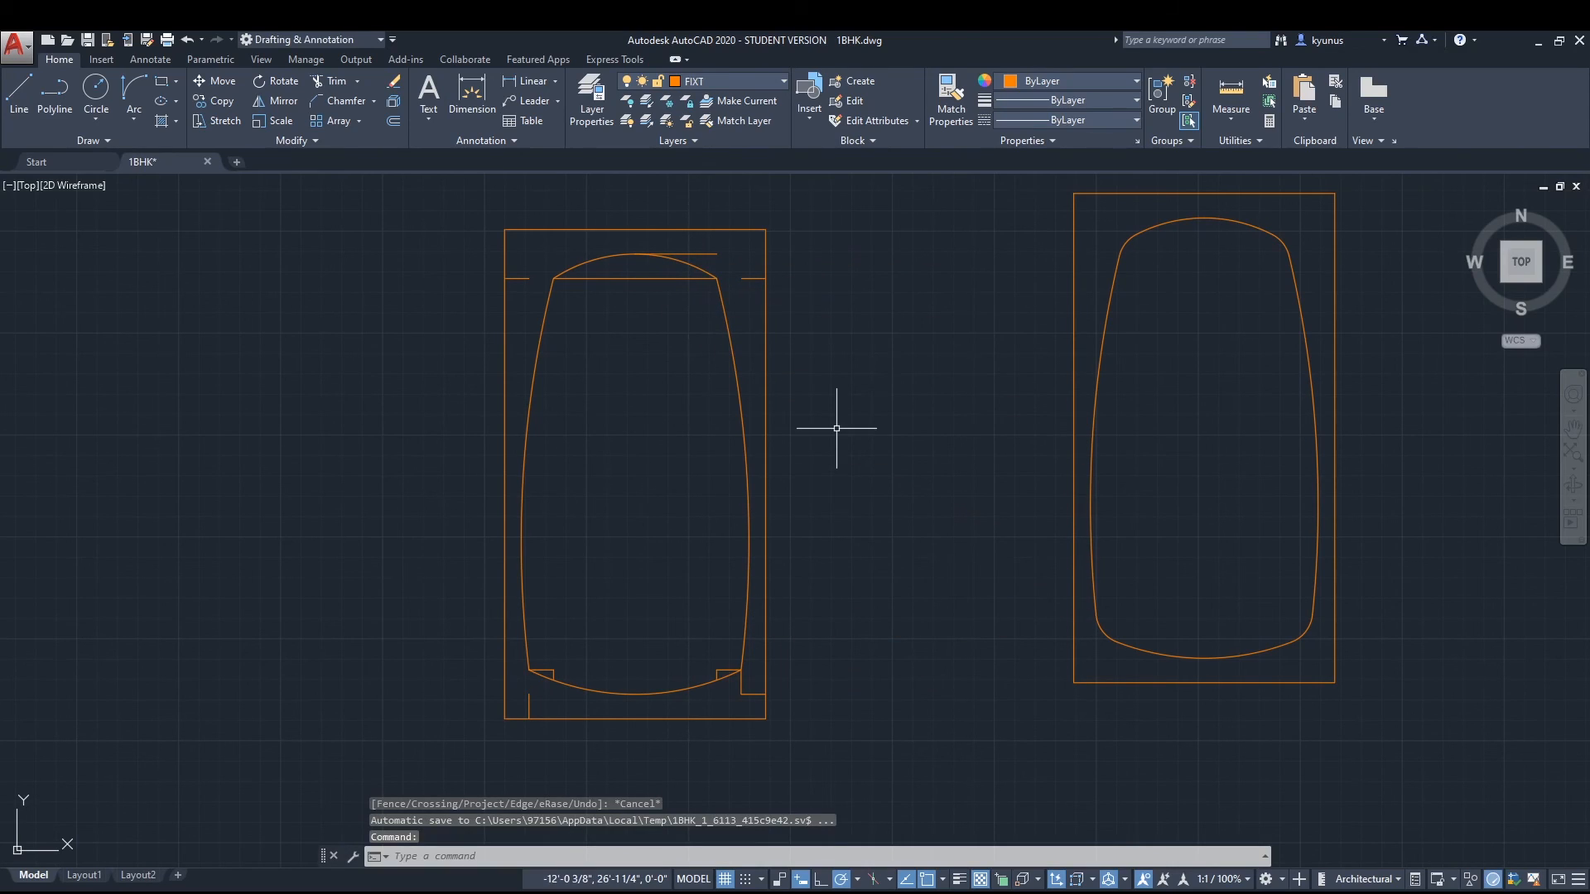
Erase the leftover offset line fragments so only the outer rectangle and the four-arc outline remain.
{"action": "left_click", "coordinate": [520, 277]}
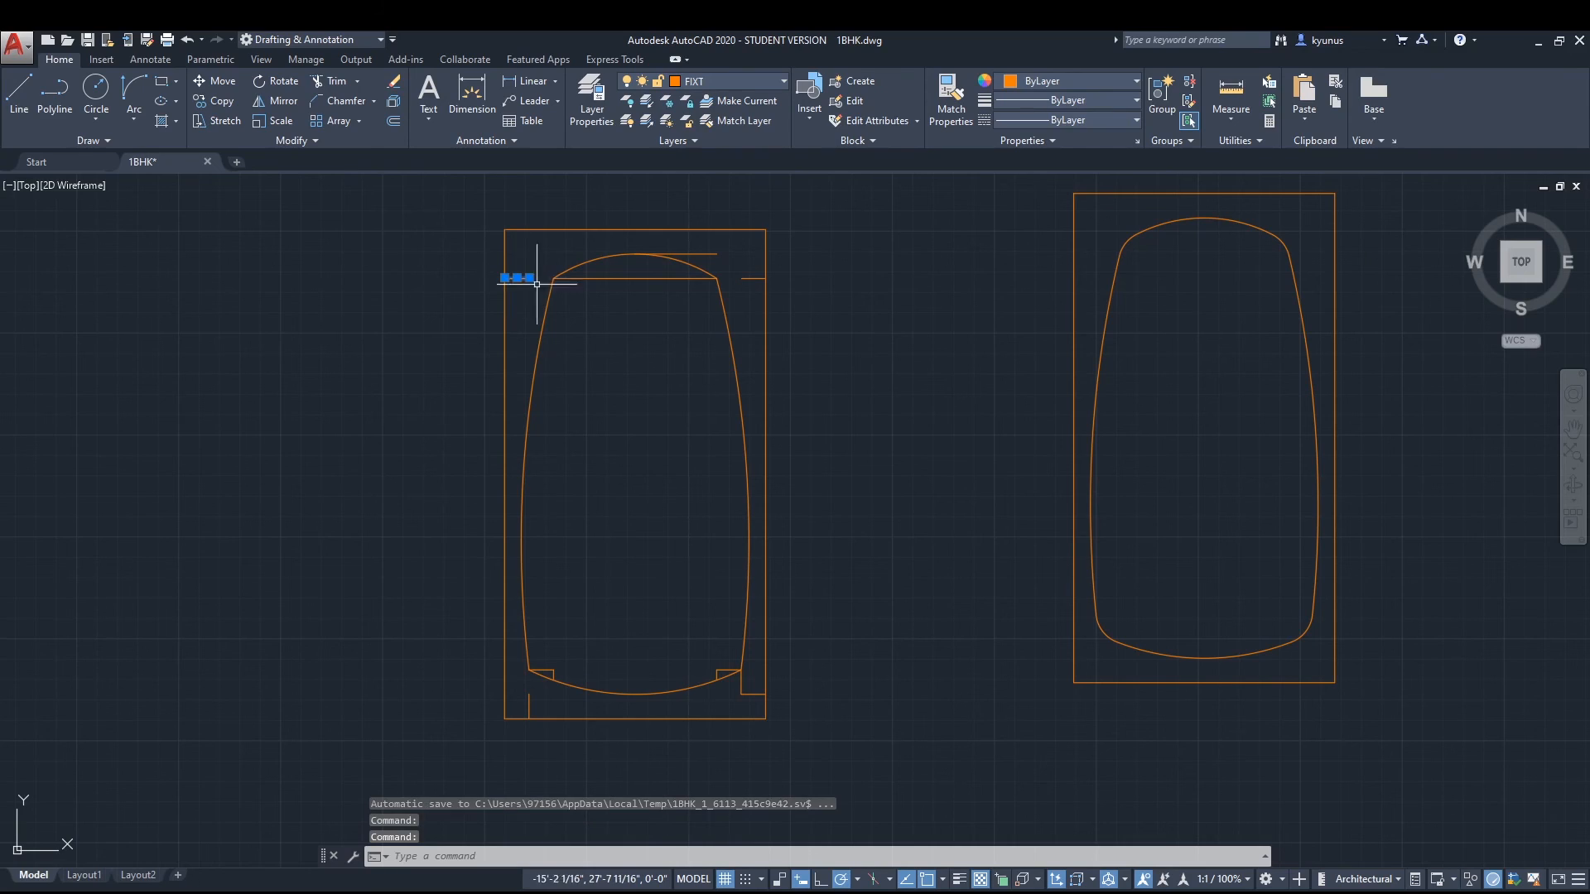
{"action": "key", "text": "Delete"}
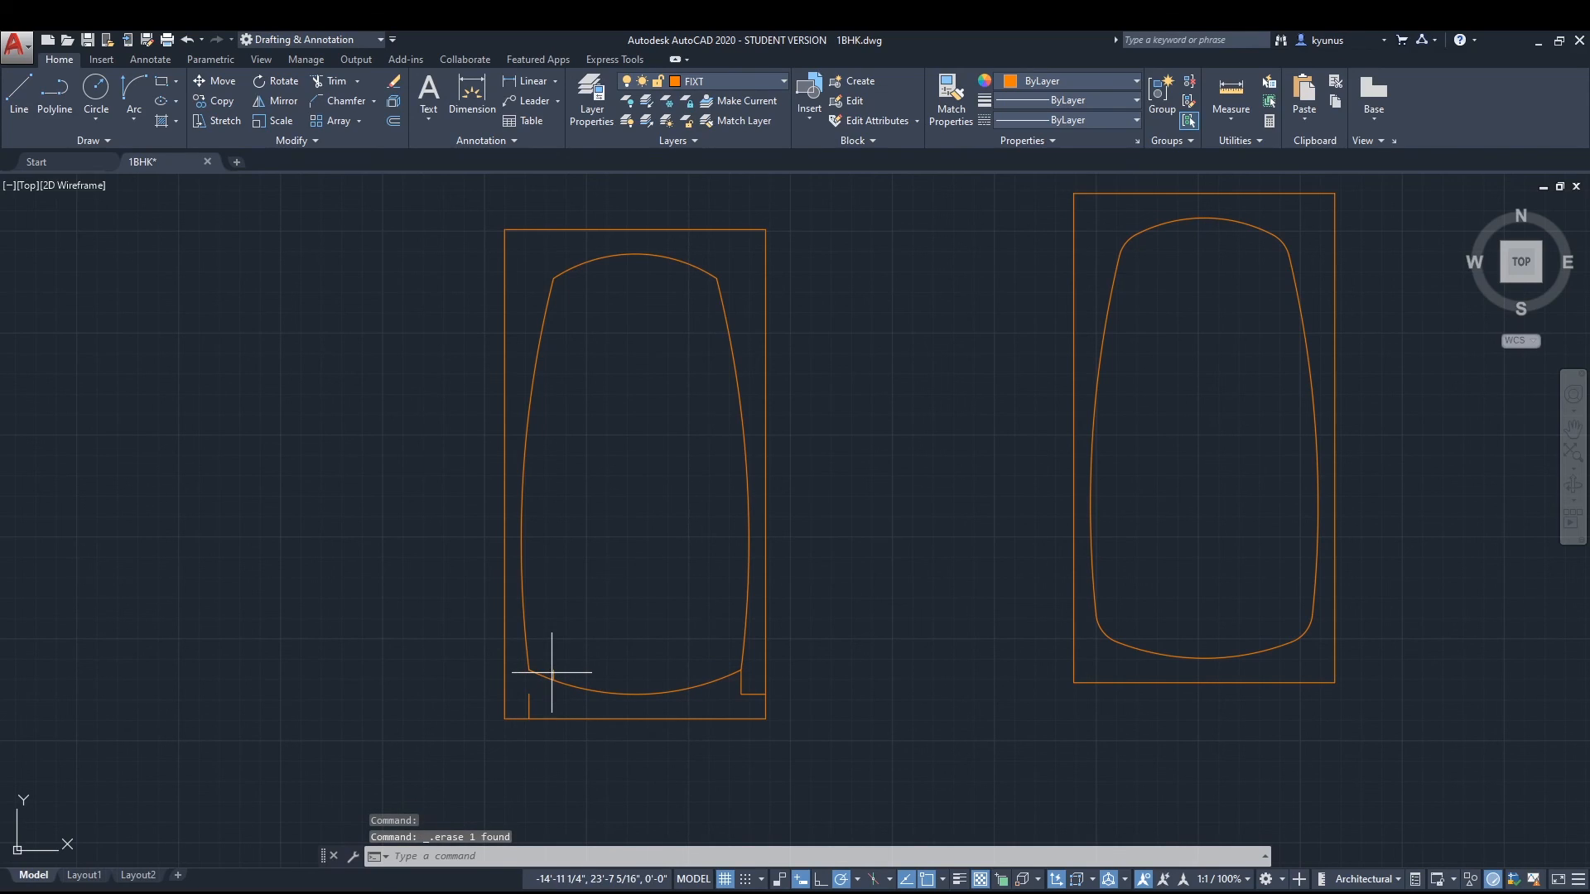
{"action": "left_click", "coordinate": [531, 702]}
{"action": "key", "text": "Delete"}
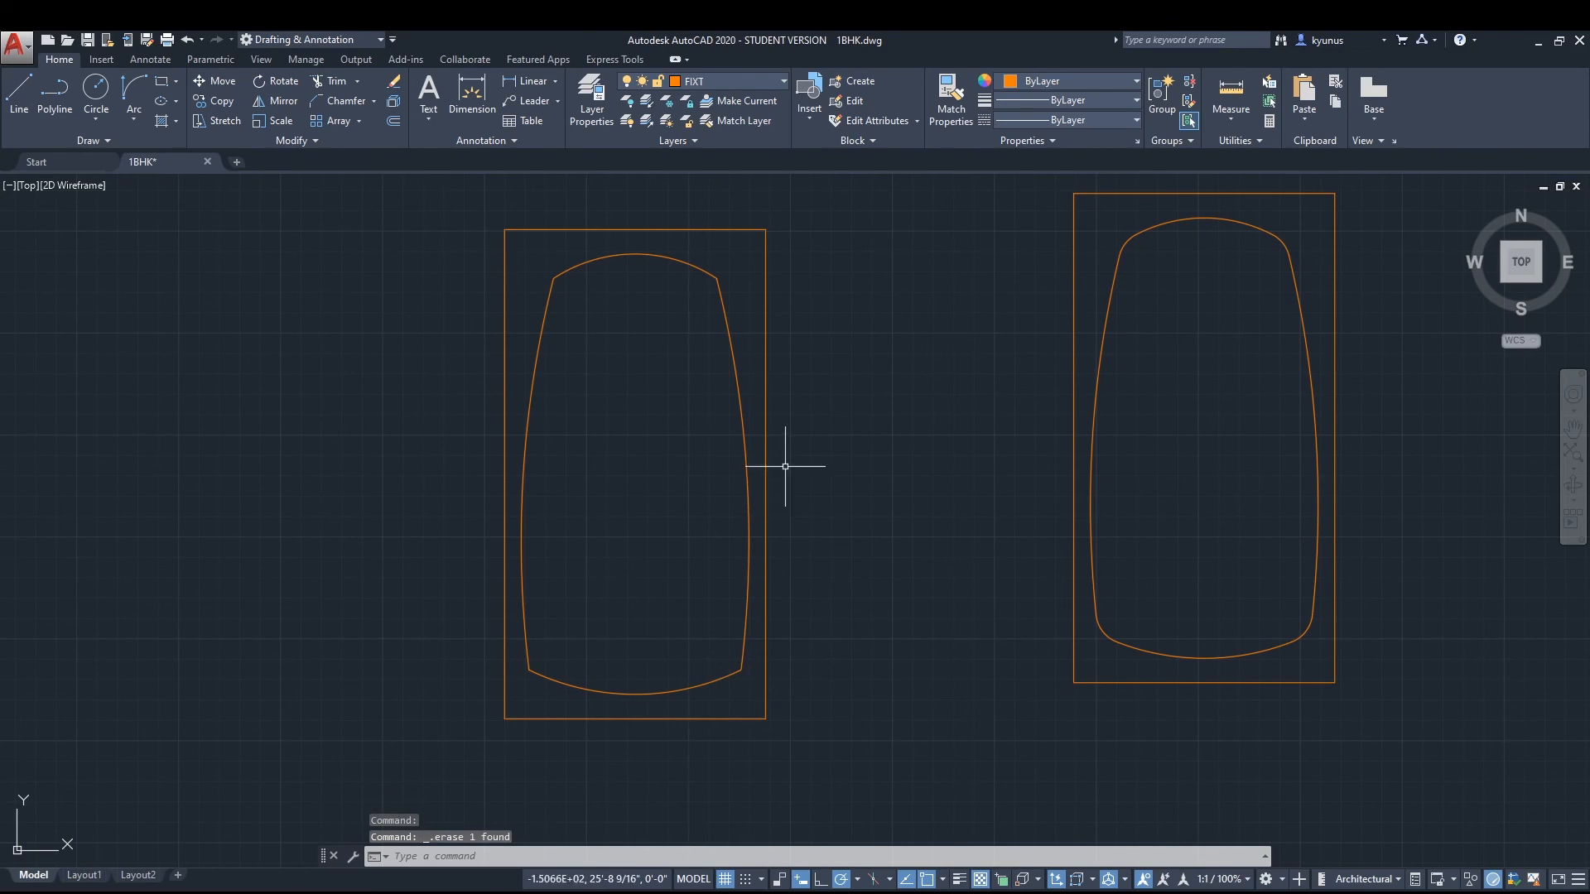
Fillet the two upper corners of the four-arc outline with a 4-inch radius, using the Fillet command's Multiple option.
{"action": "middle_click_drag", "start_coordinate": [820, 448], "coordinate": [820, 466]}
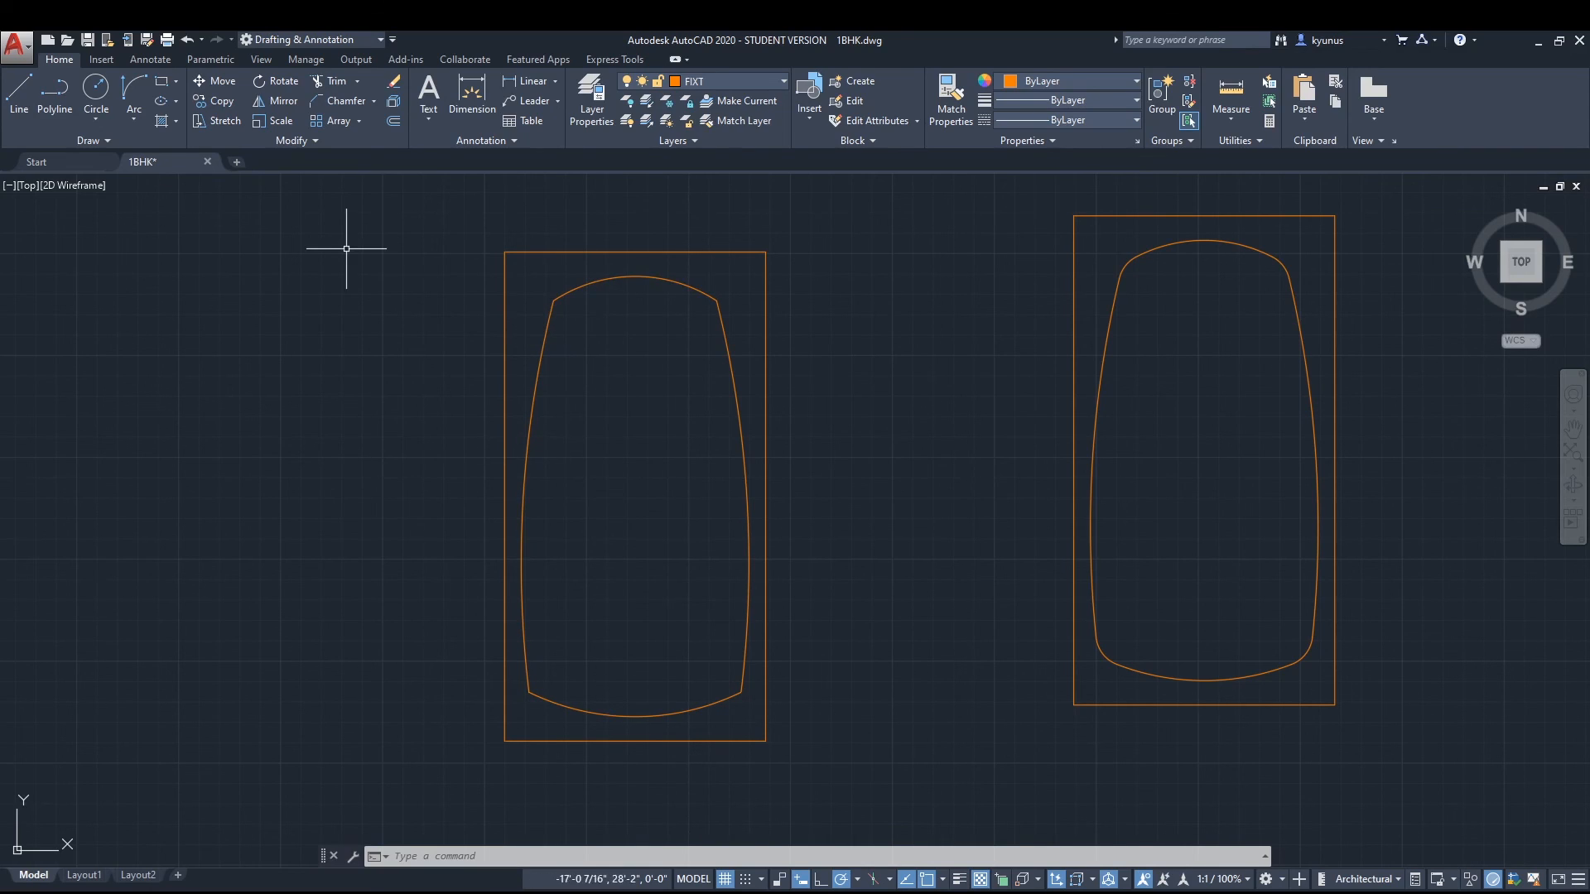
{"action": "left_click", "coordinate": [374, 101]}
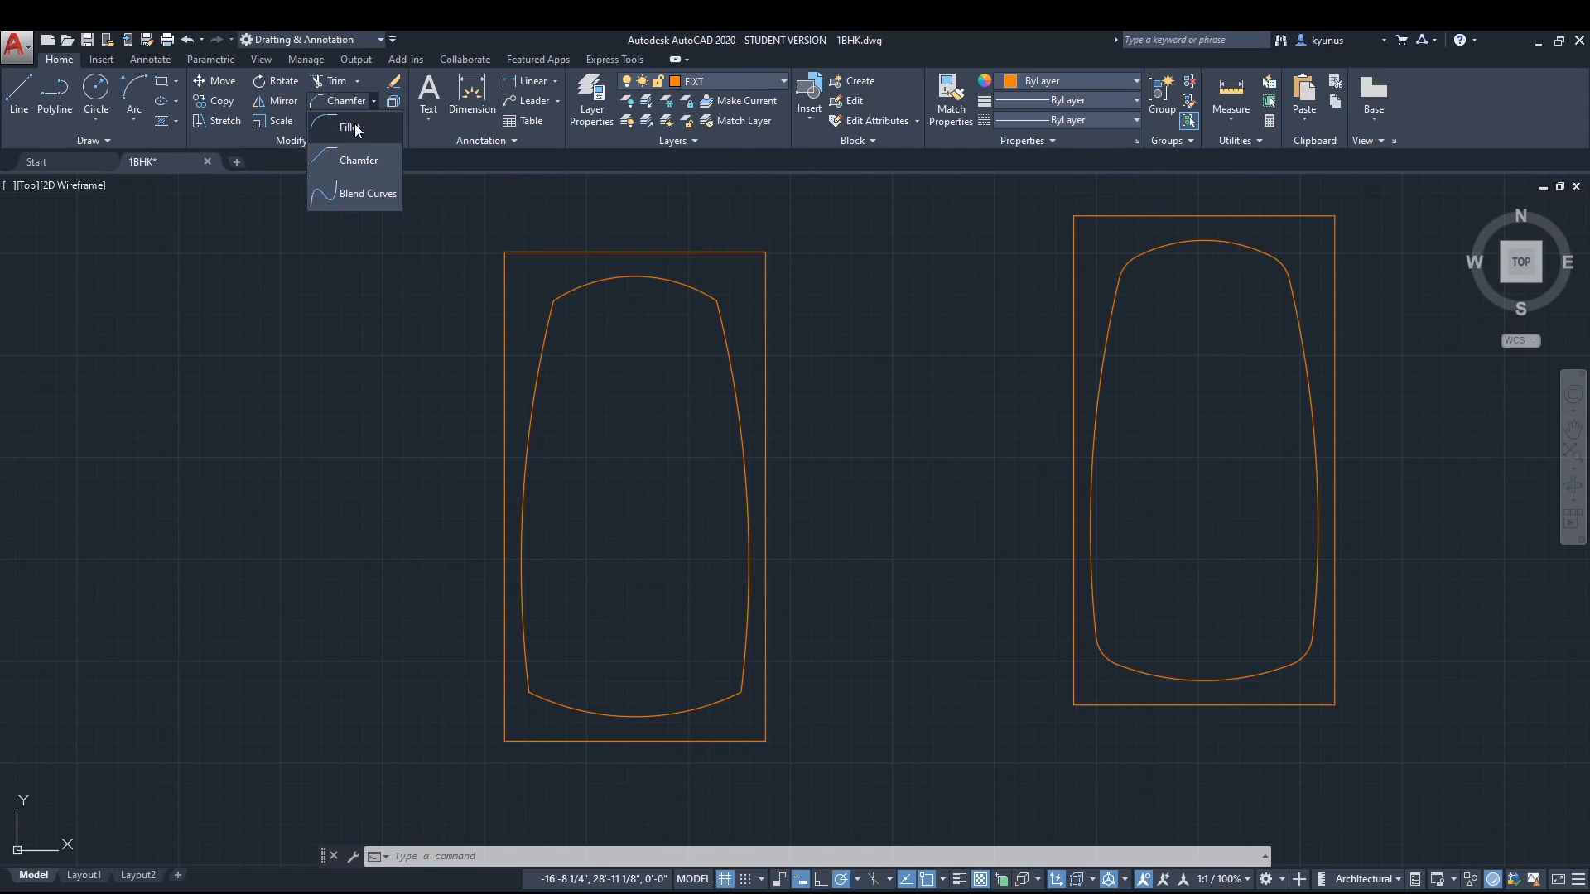
{"action": "left_click", "coordinate": [355, 126]}
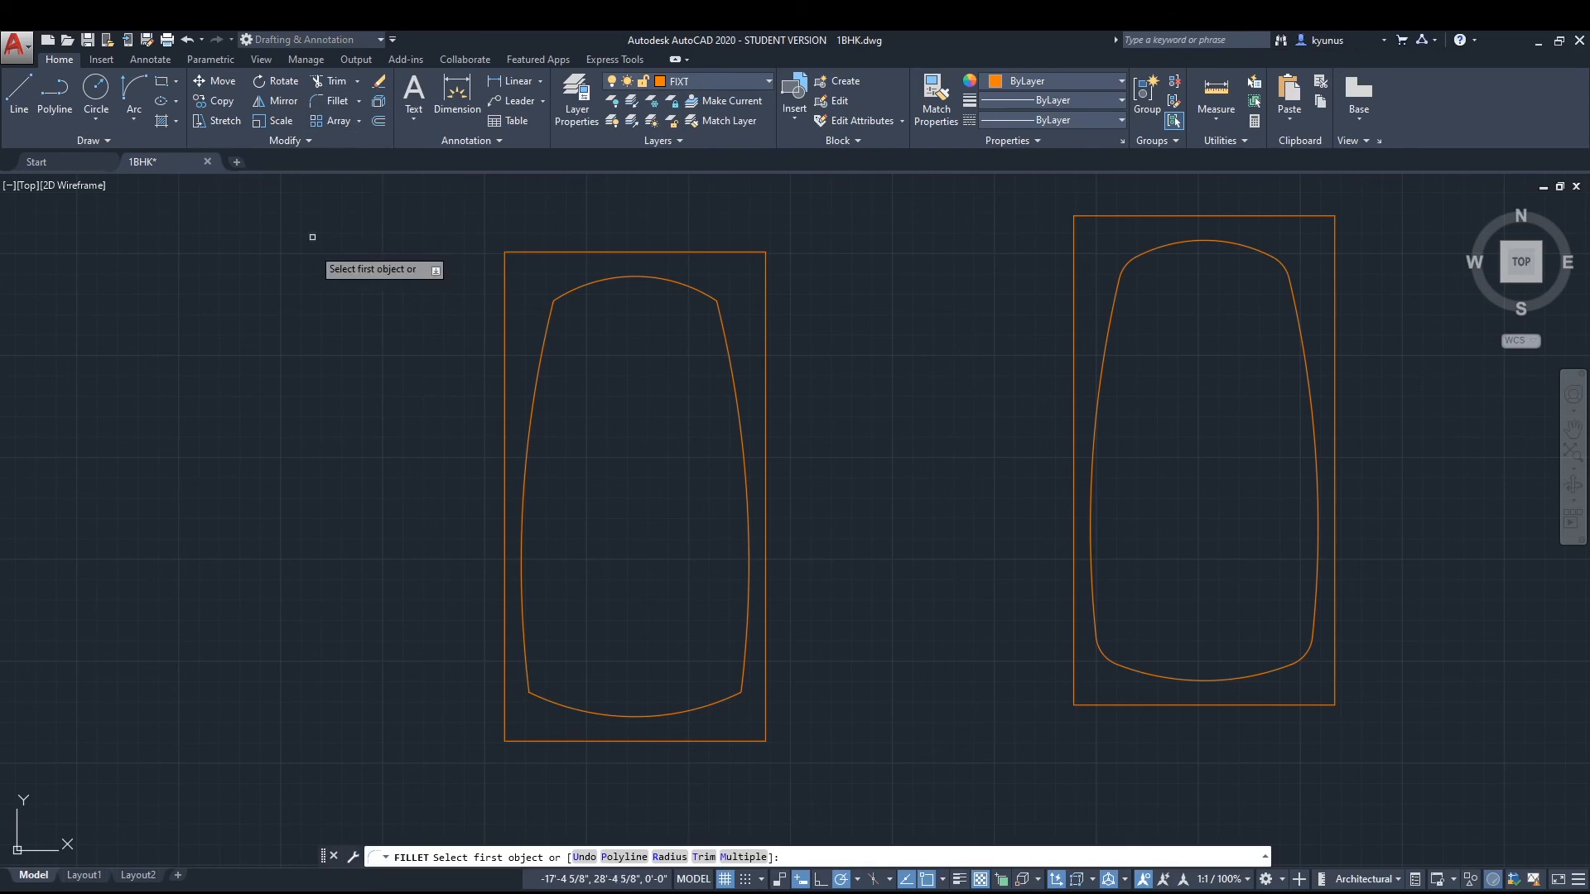
{"action": "right_click", "coordinate": [295, 289]}
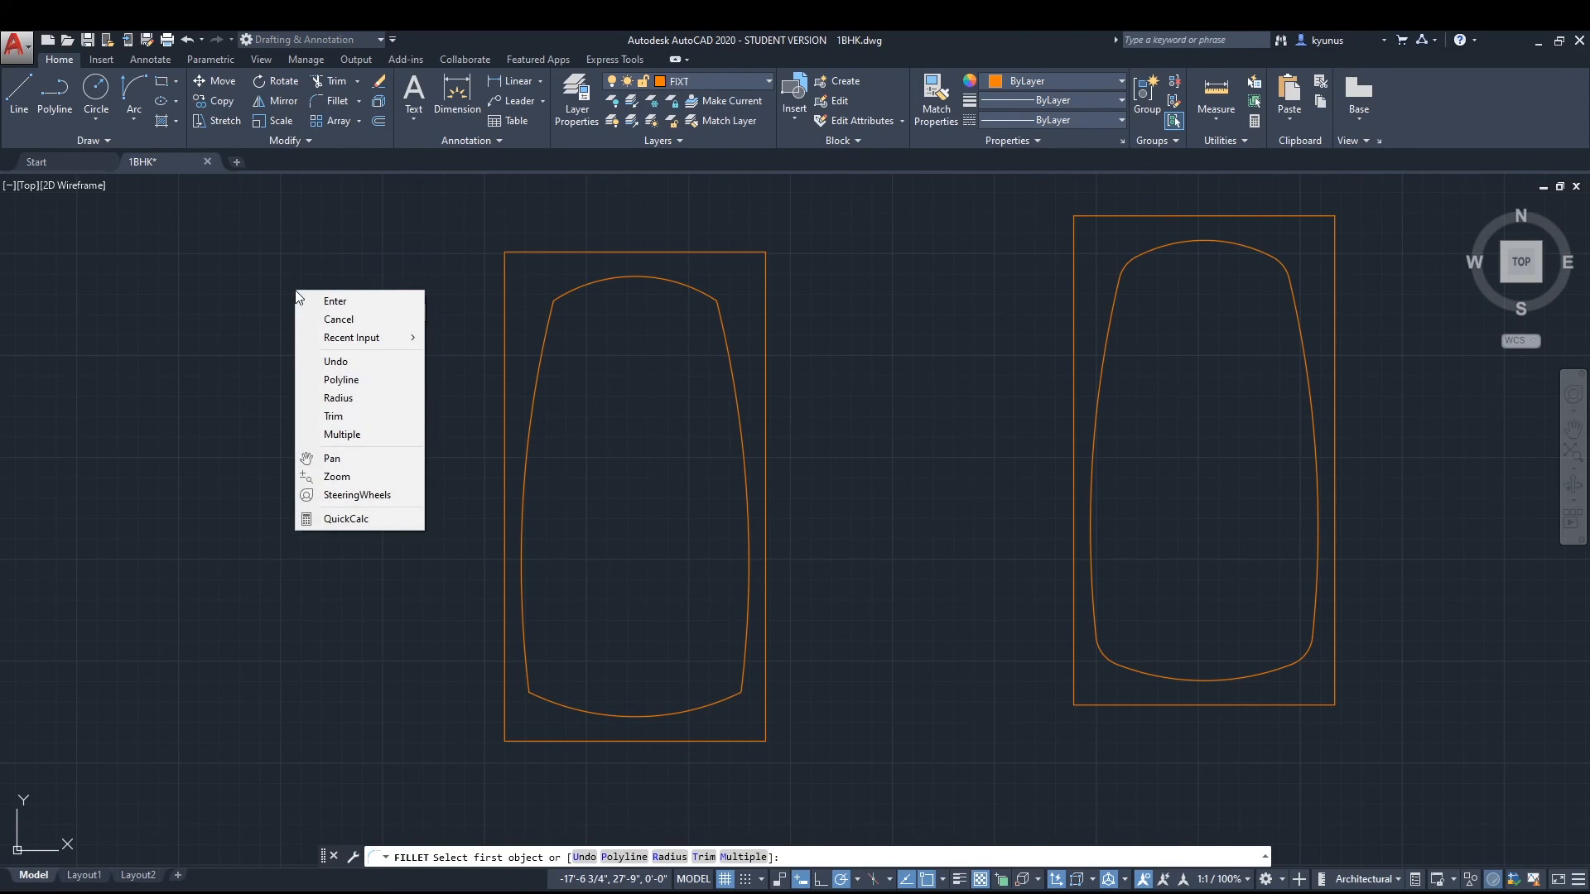
{"action": "left_click", "coordinate": [315, 398]}
{"action": "type", "text": "4"}
{"action": "key", "text": "Return"}
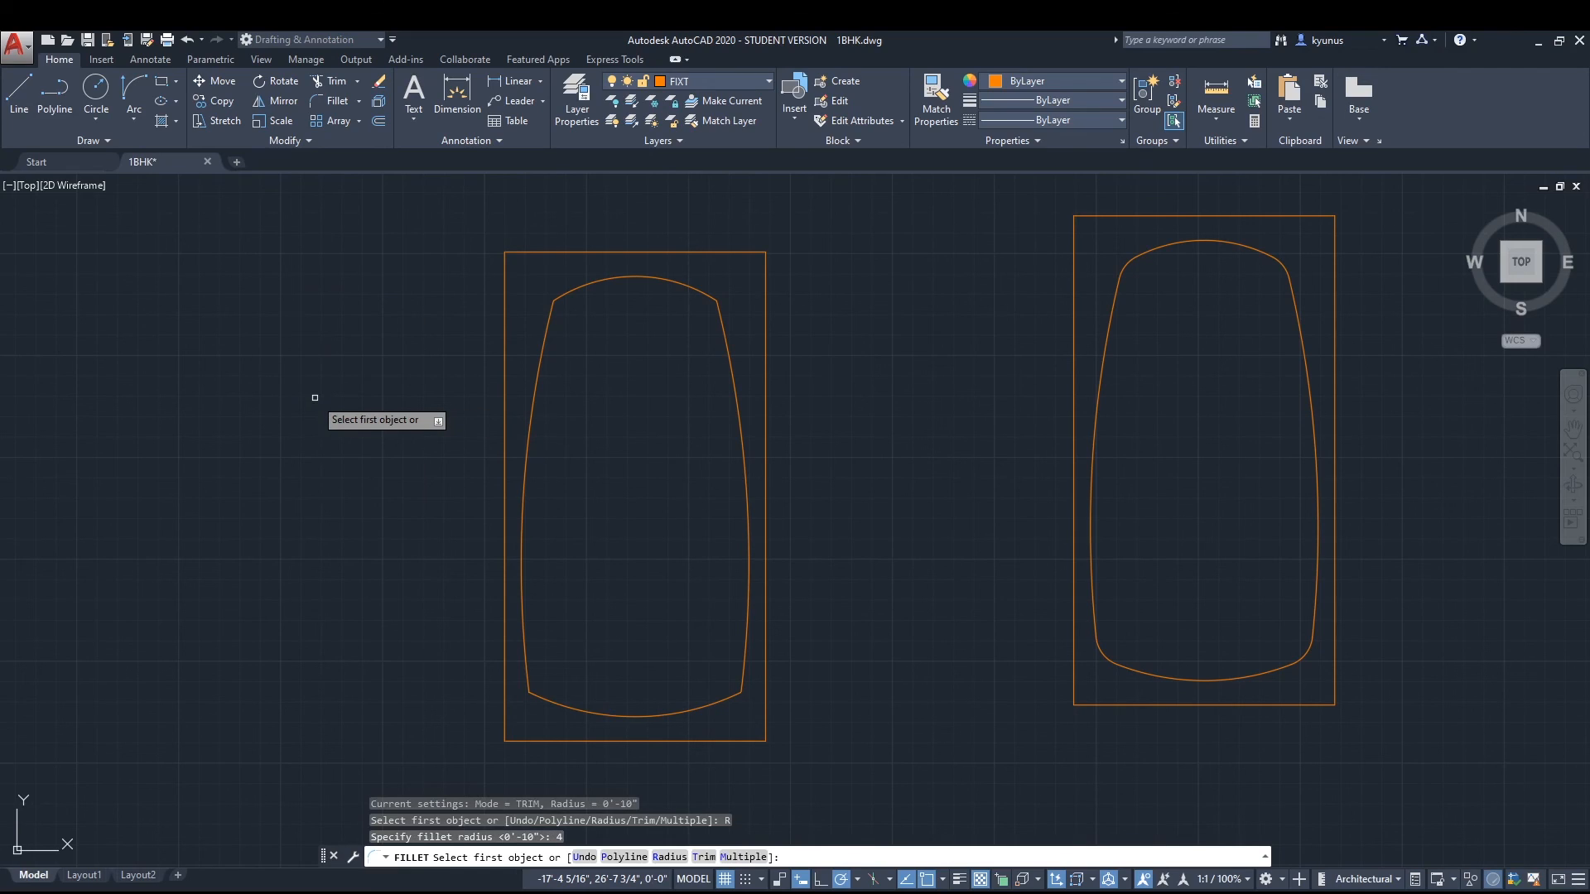
{"action": "right_click", "coordinate": [315, 398]}
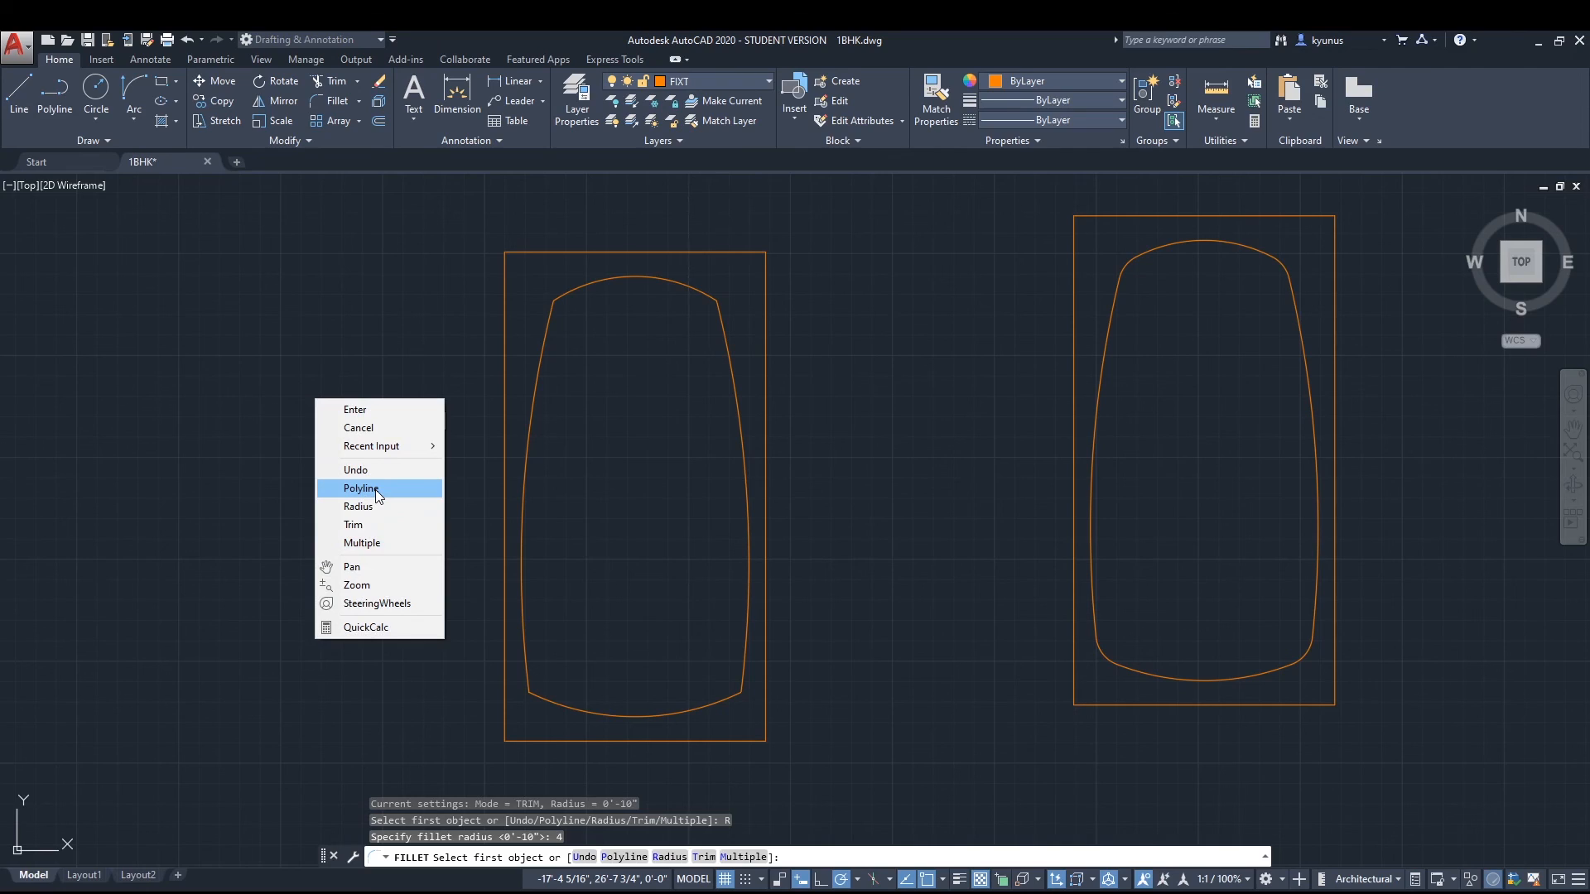
{"action": "left_click", "coordinate": [376, 538]}
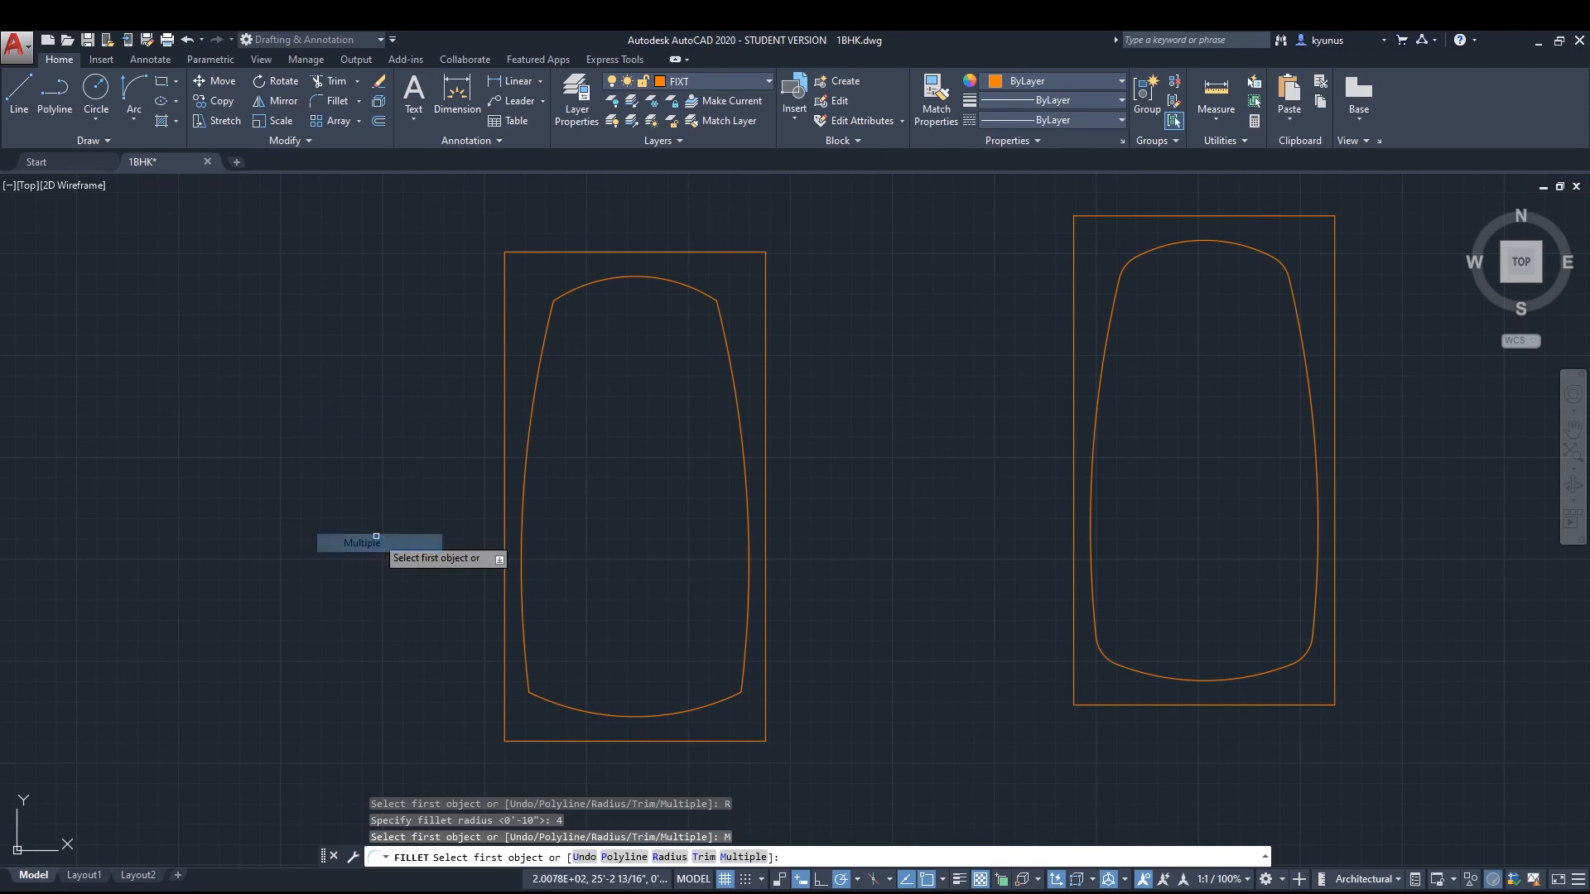
{"action": "left_click", "coordinate": [551, 318]}
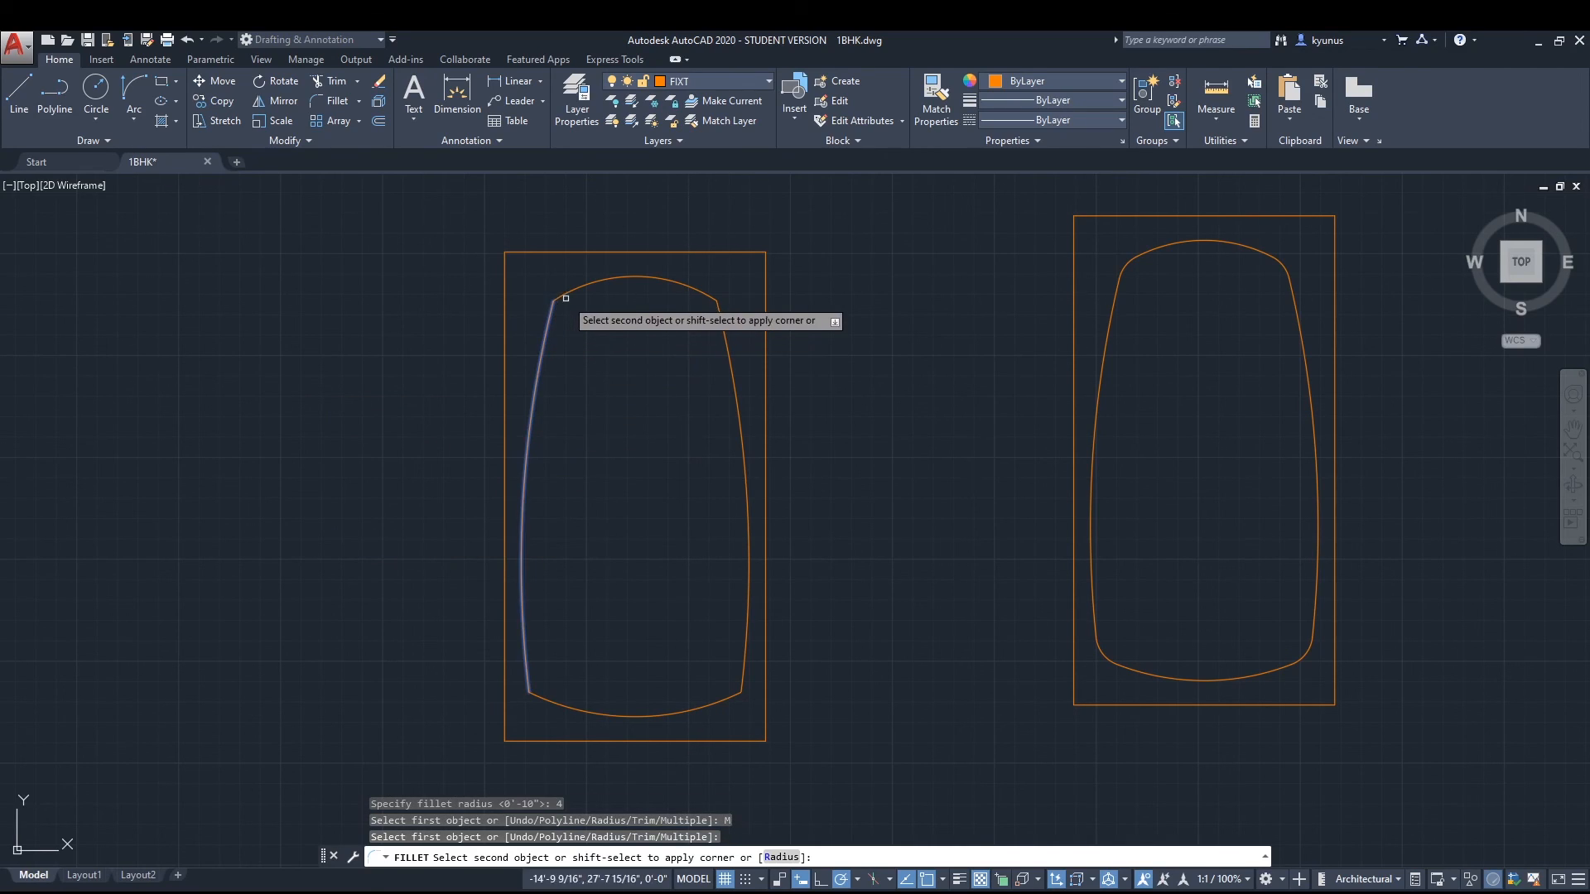
{"action": "left_click", "coordinate": [578, 290]}
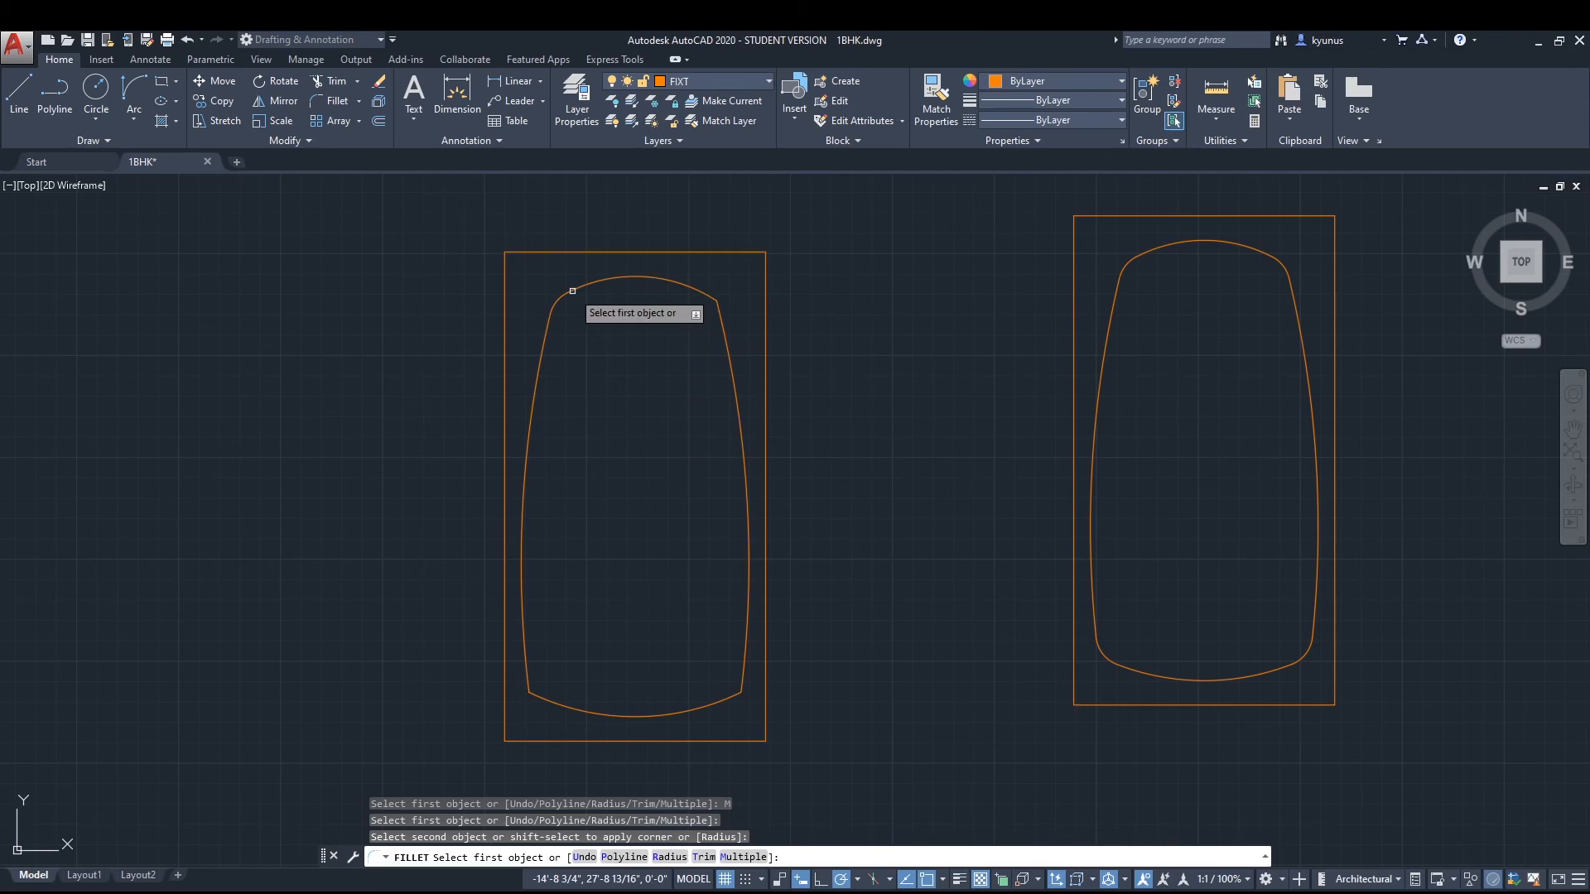
{"action": "left_click", "coordinate": [711, 298]}
{"action": "left_click", "coordinate": [735, 363]}
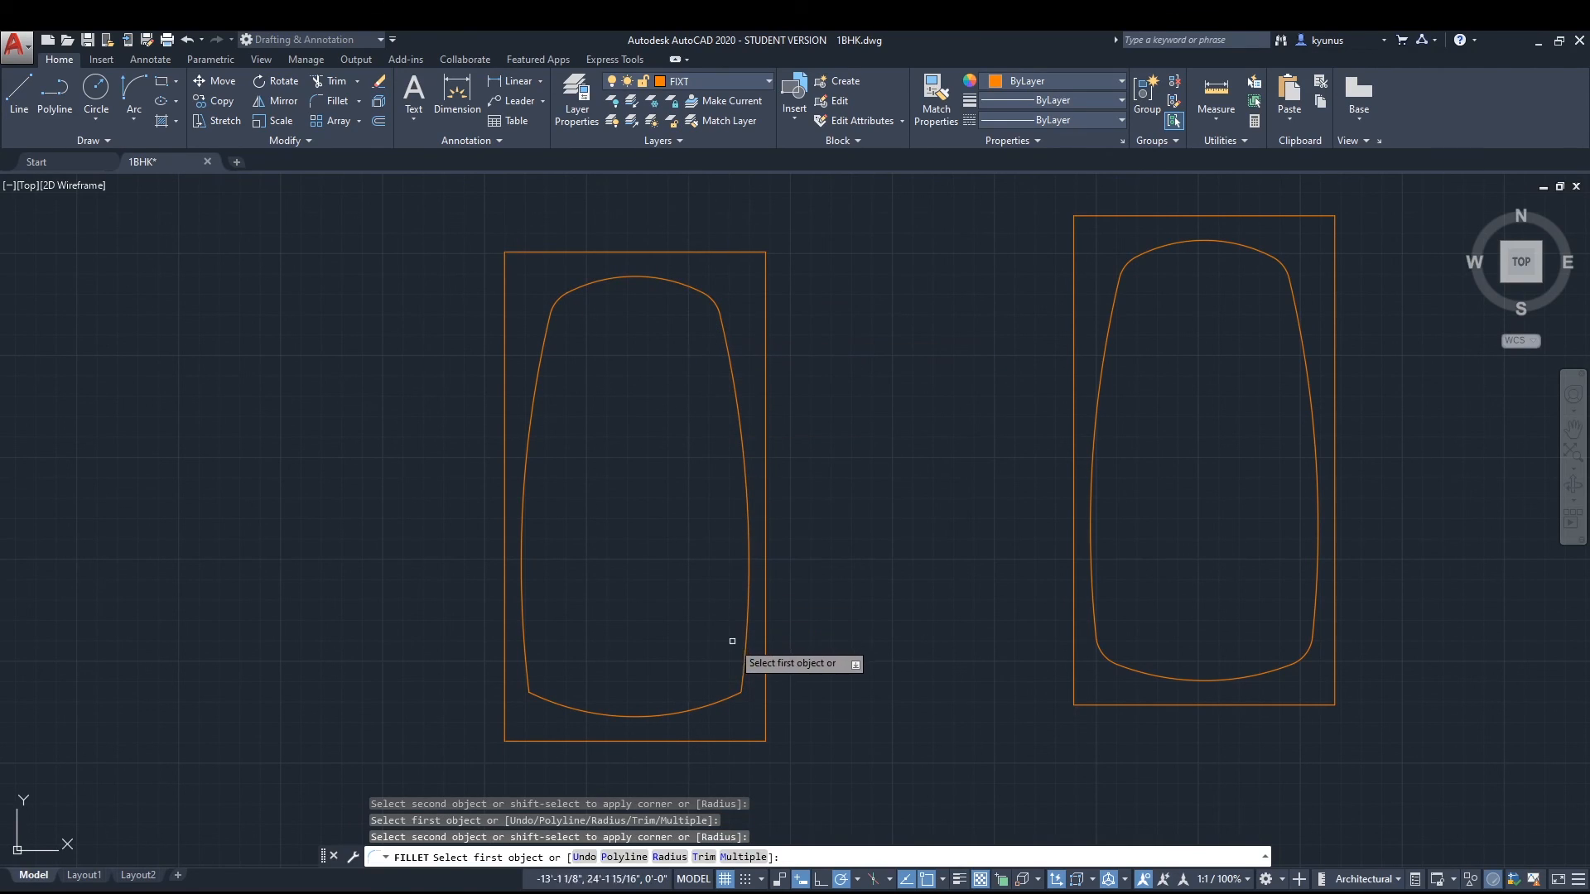
Fillet the two bottom corners of the four-arc outline with the same radius and end the Fillet command.
{"action": "left_click", "coordinate": [743, 656]}
{"action": "left_click", "coordinate": [718, 702]}
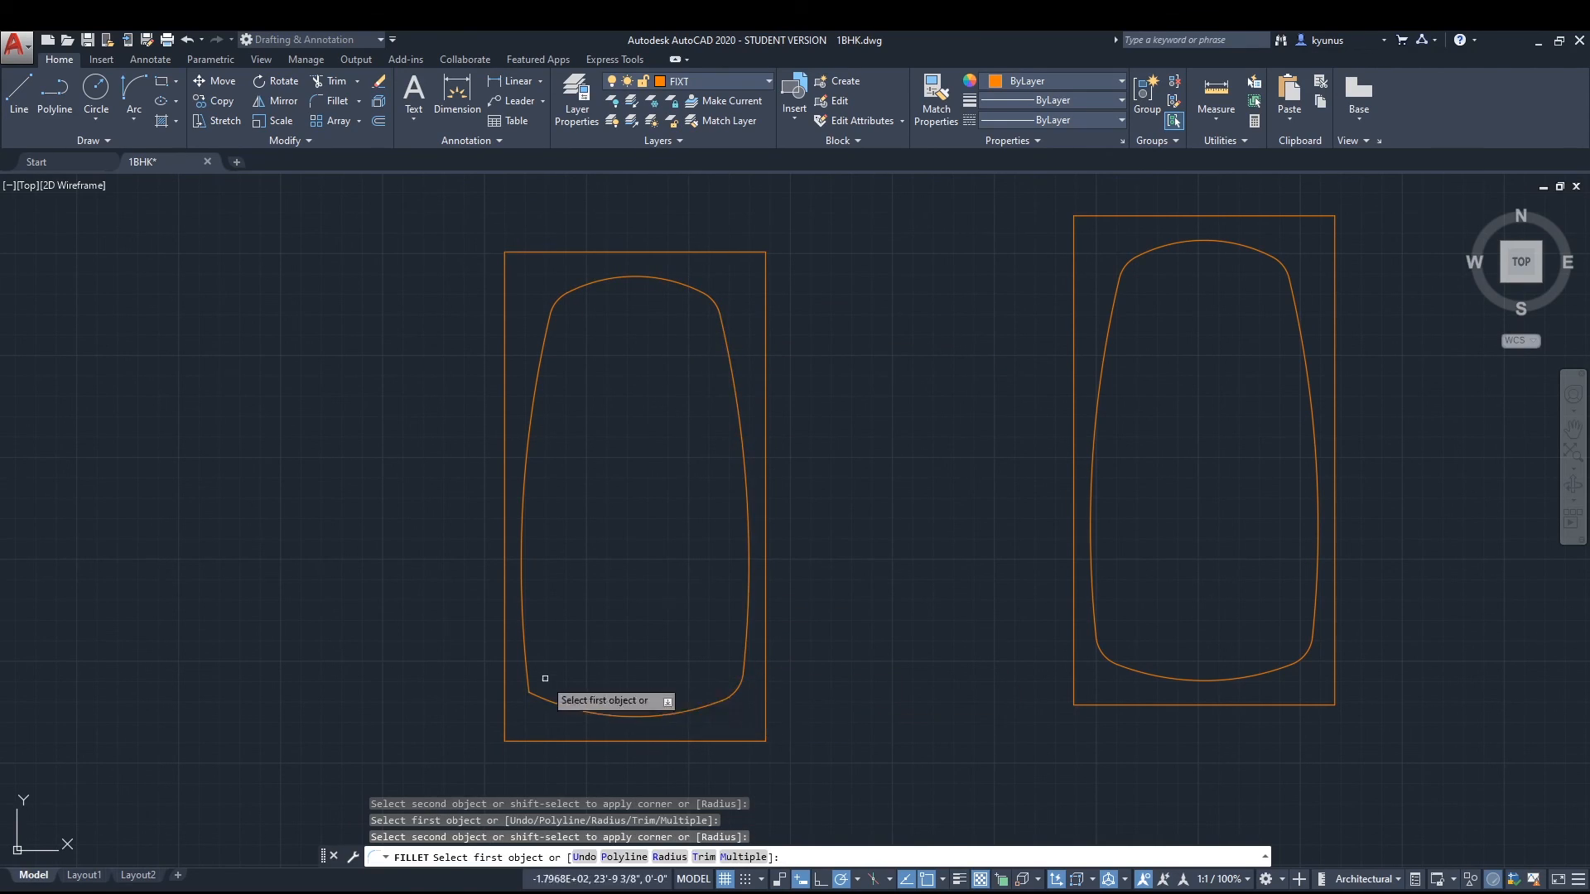
{"action": "left_click", "coordinate": [531, 675]}
{"action": "left_click", "coordinate": [542, 701]}
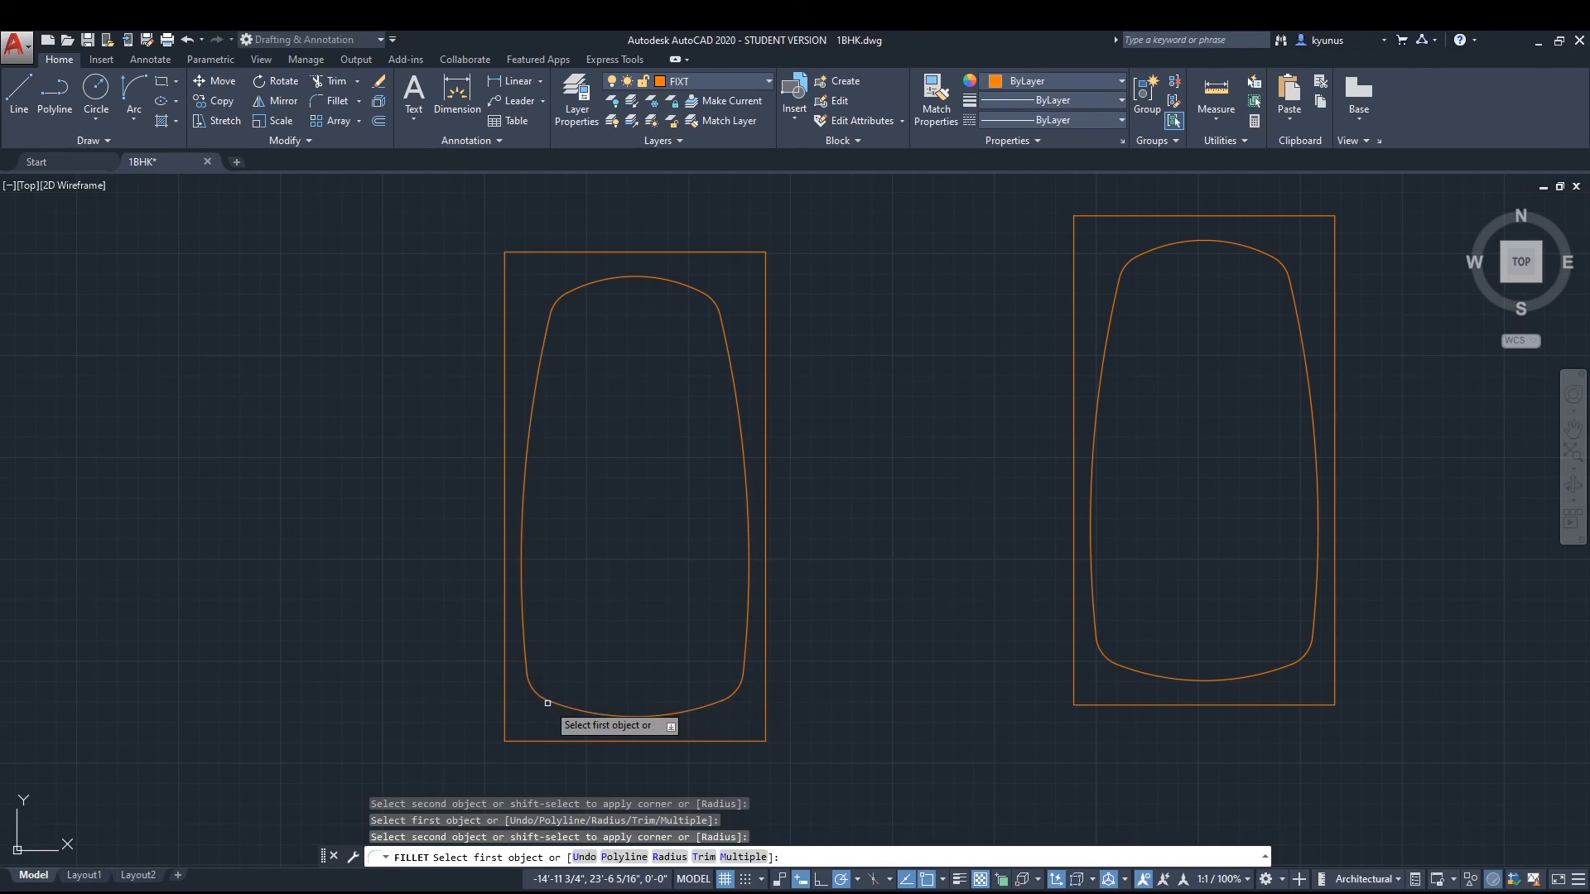
{"action": "key", "text": "Escape"}
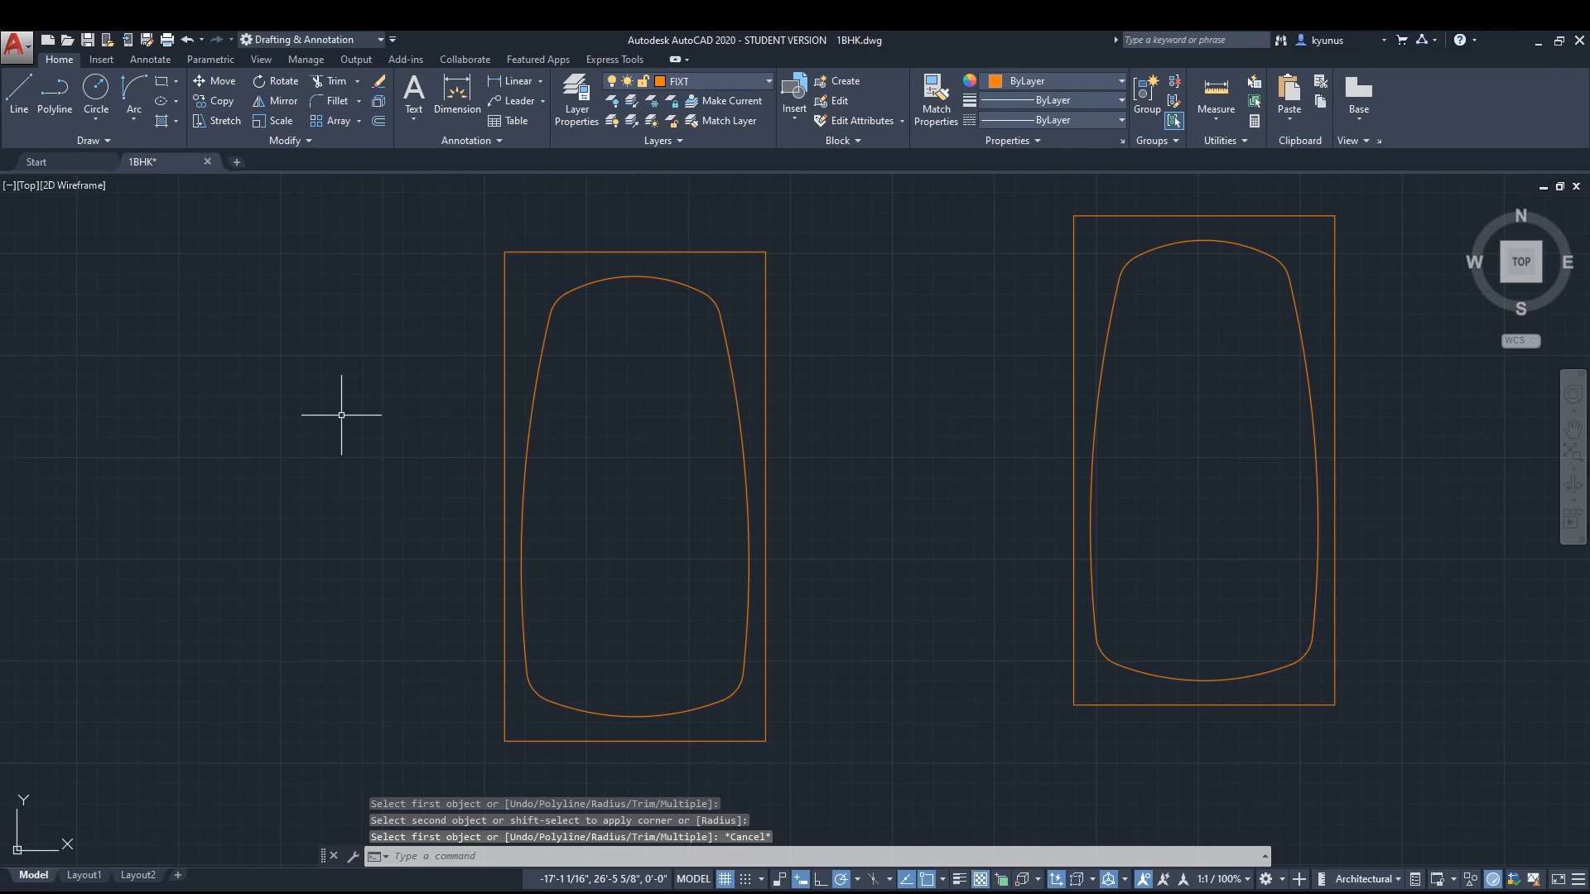
{"action": "middle_click_drag", "start_coordinate": [341, 415], "coordinate": [429, 403]}
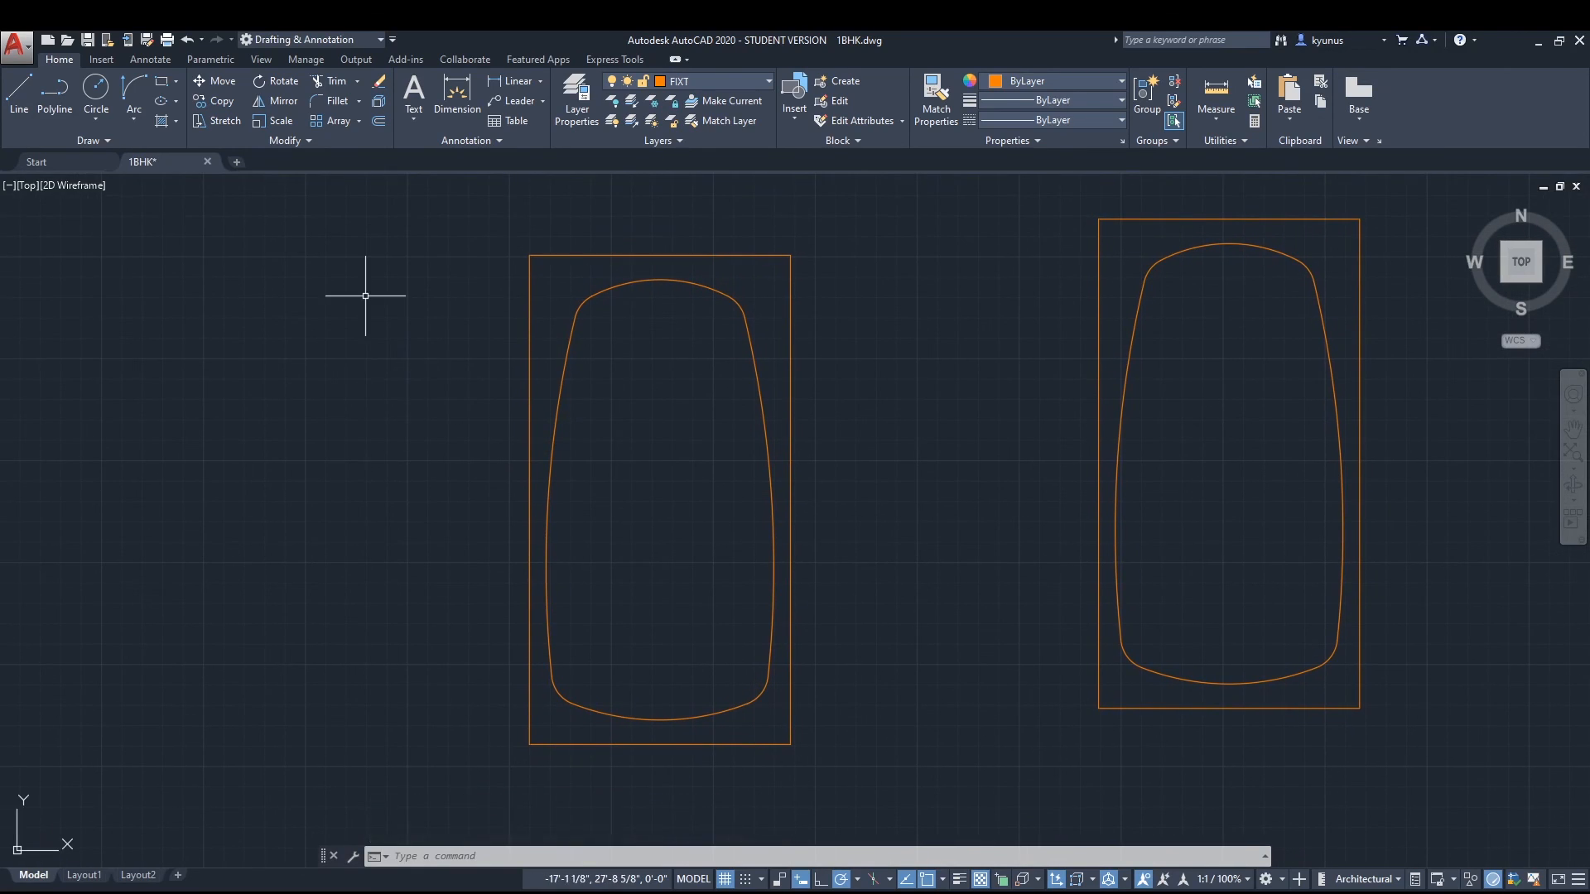